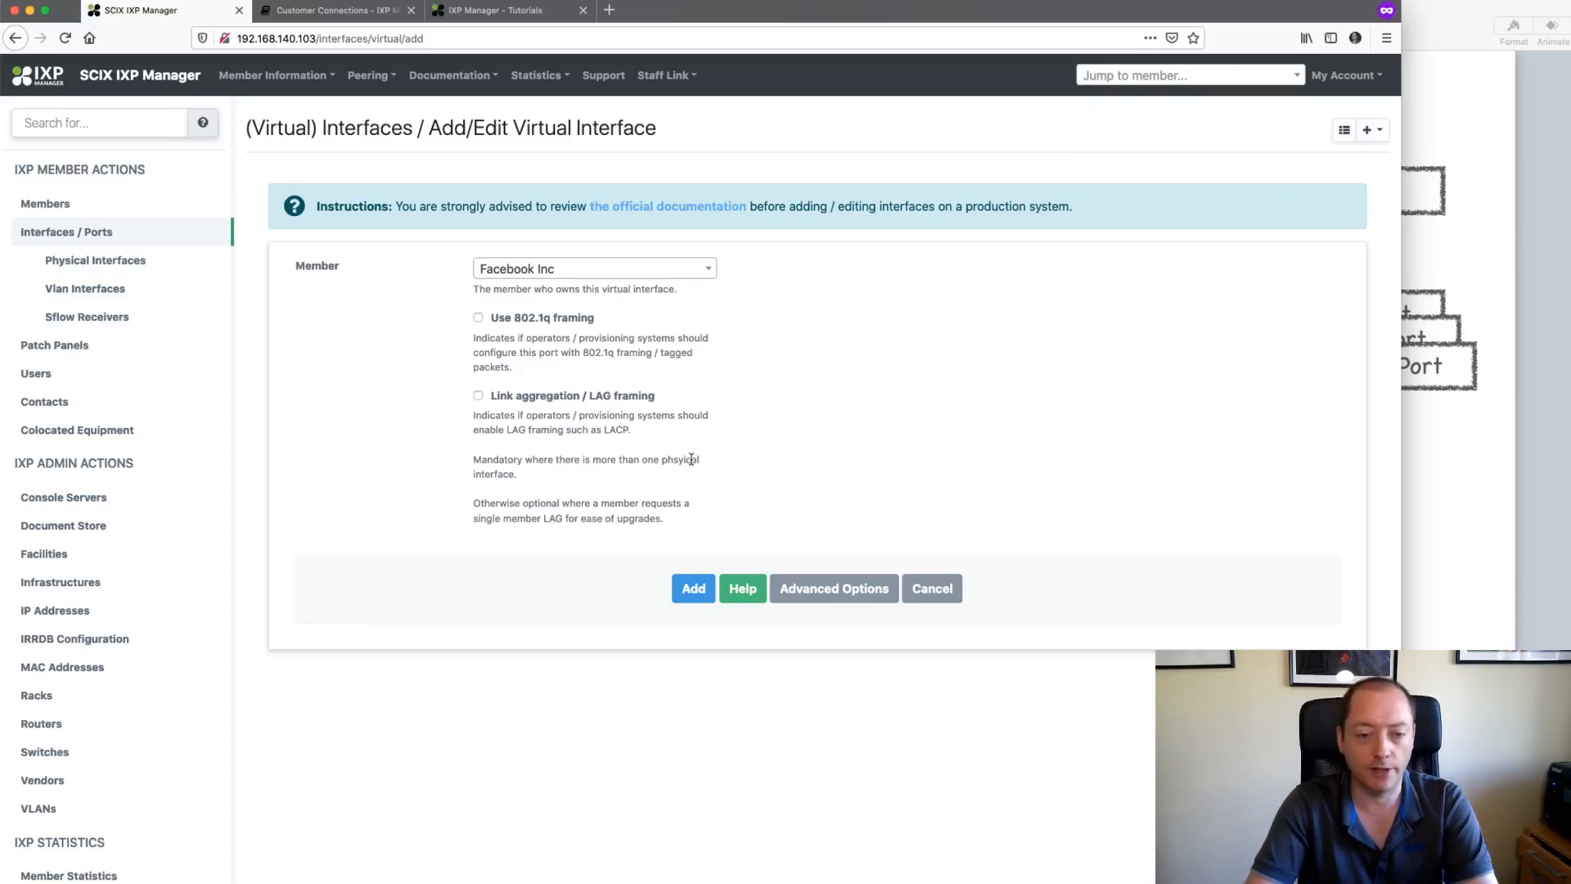
# Step: Look over the advanced options and add a virtual interface for Facebook Inc with 802.1q framing and LAG framing left off
pyautogui.click(857, 599)
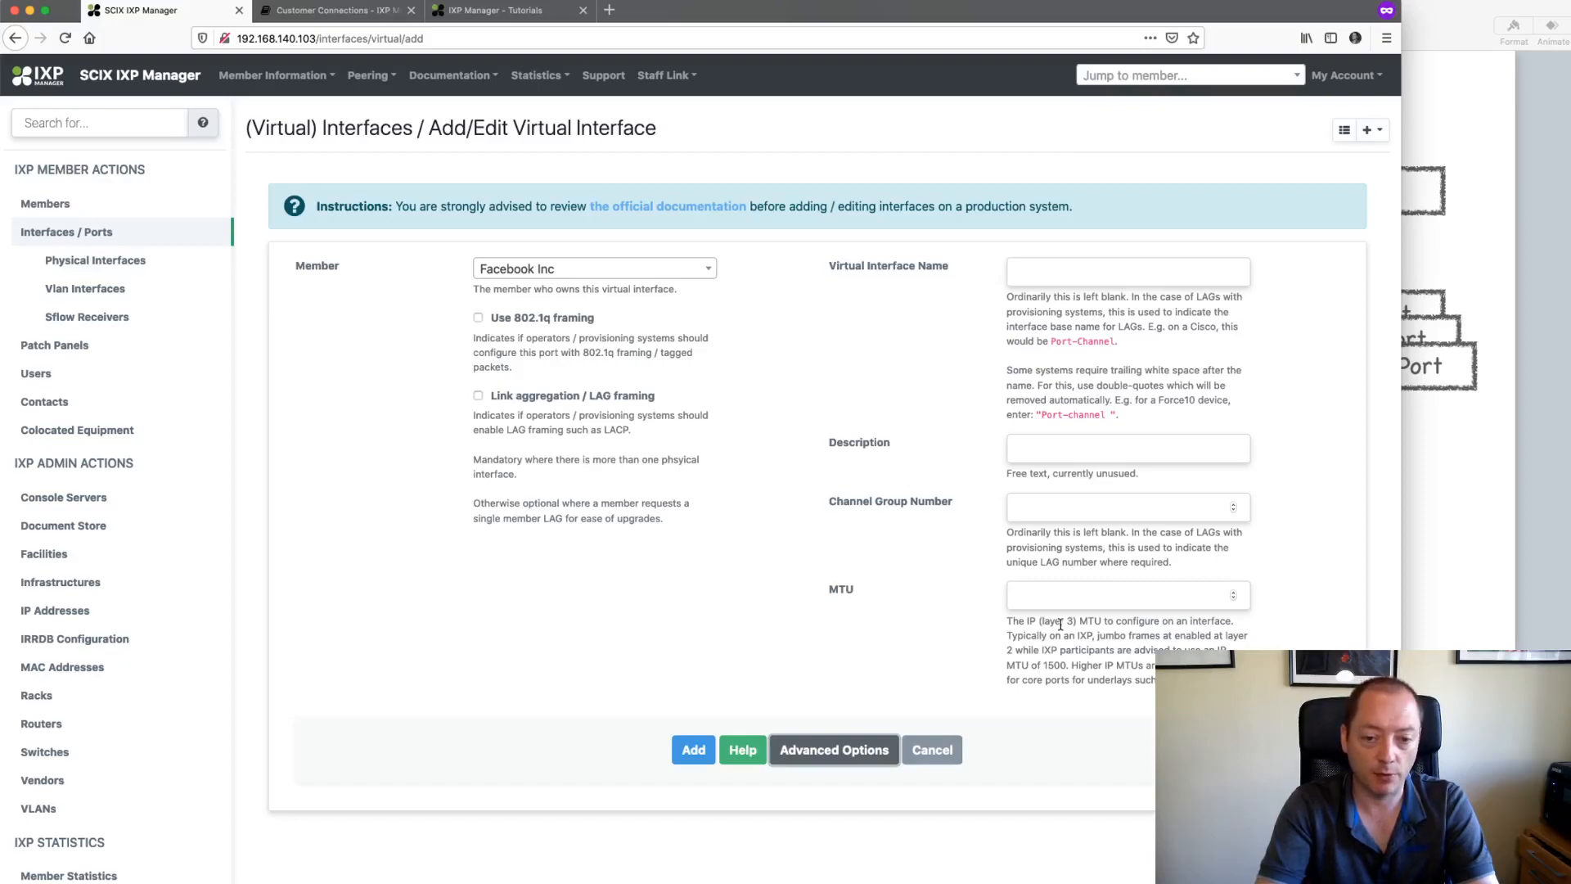
pyautogui.click(862, 752)
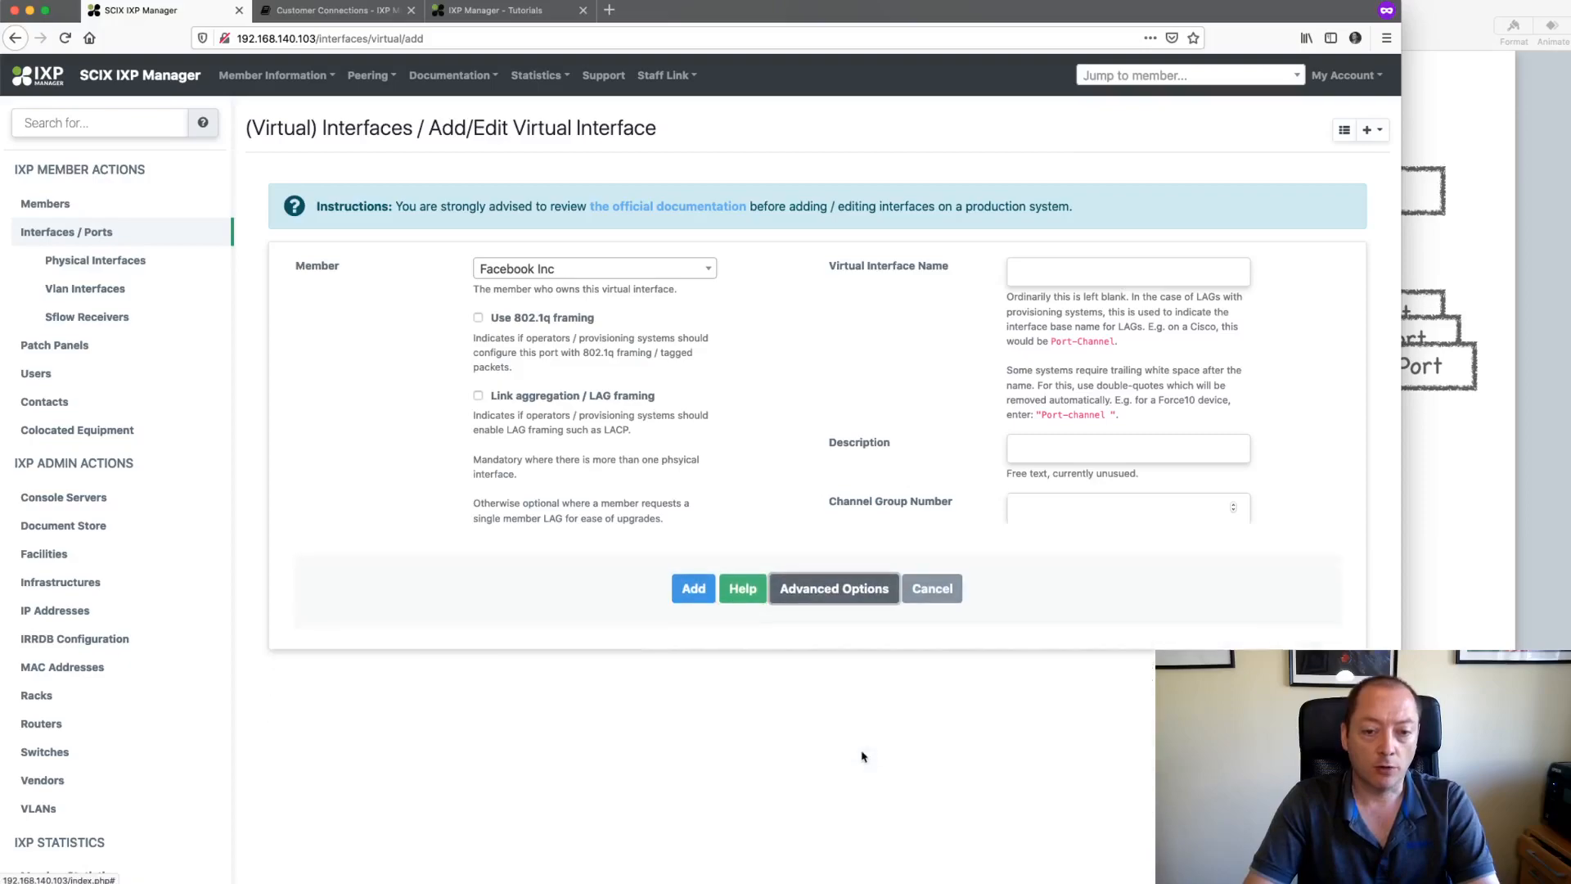
pyautogui.click(745, 589)
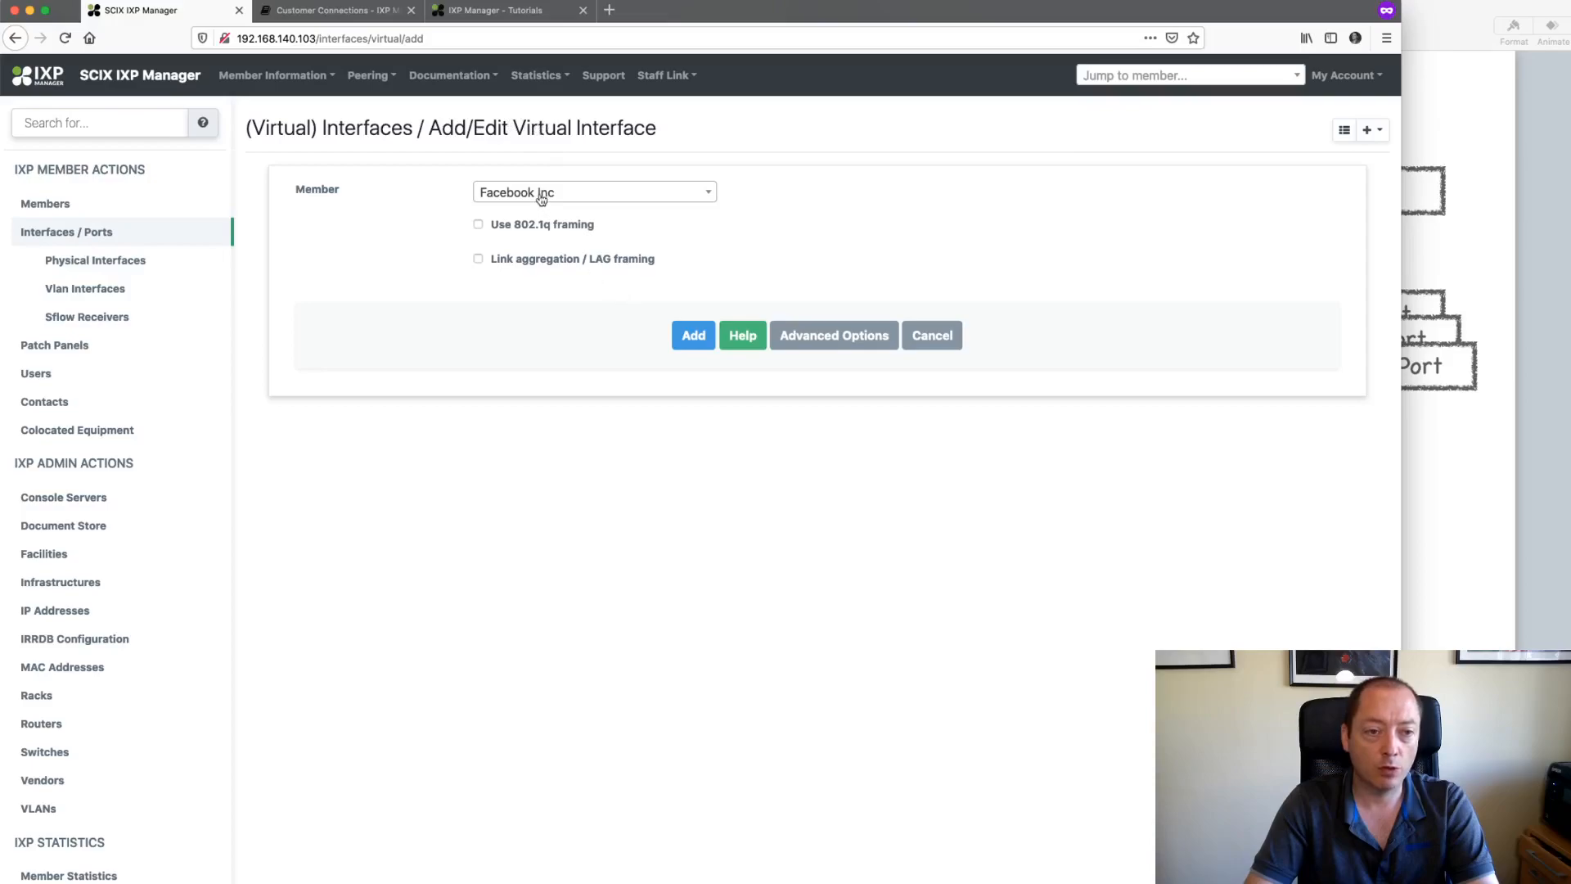
pyautogui.click(685, 336)
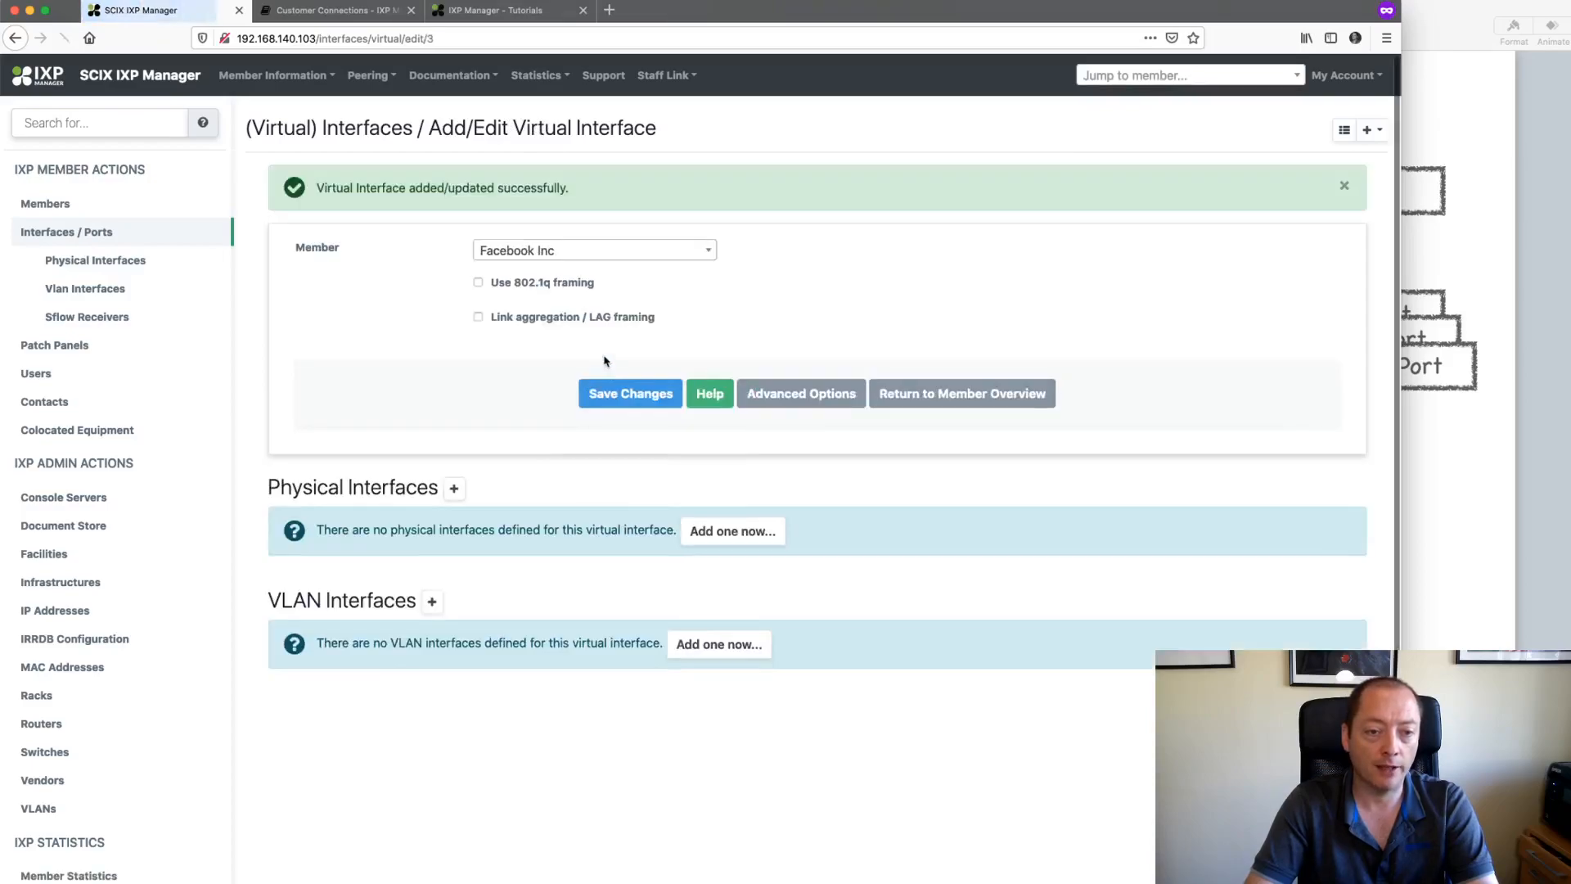
# Step: Switch to the MySQL database client to inspect the virtualinterface table's records, and return to the browser
pyautogui.press('super+Tab')
pyautogui.press('super+Tab')
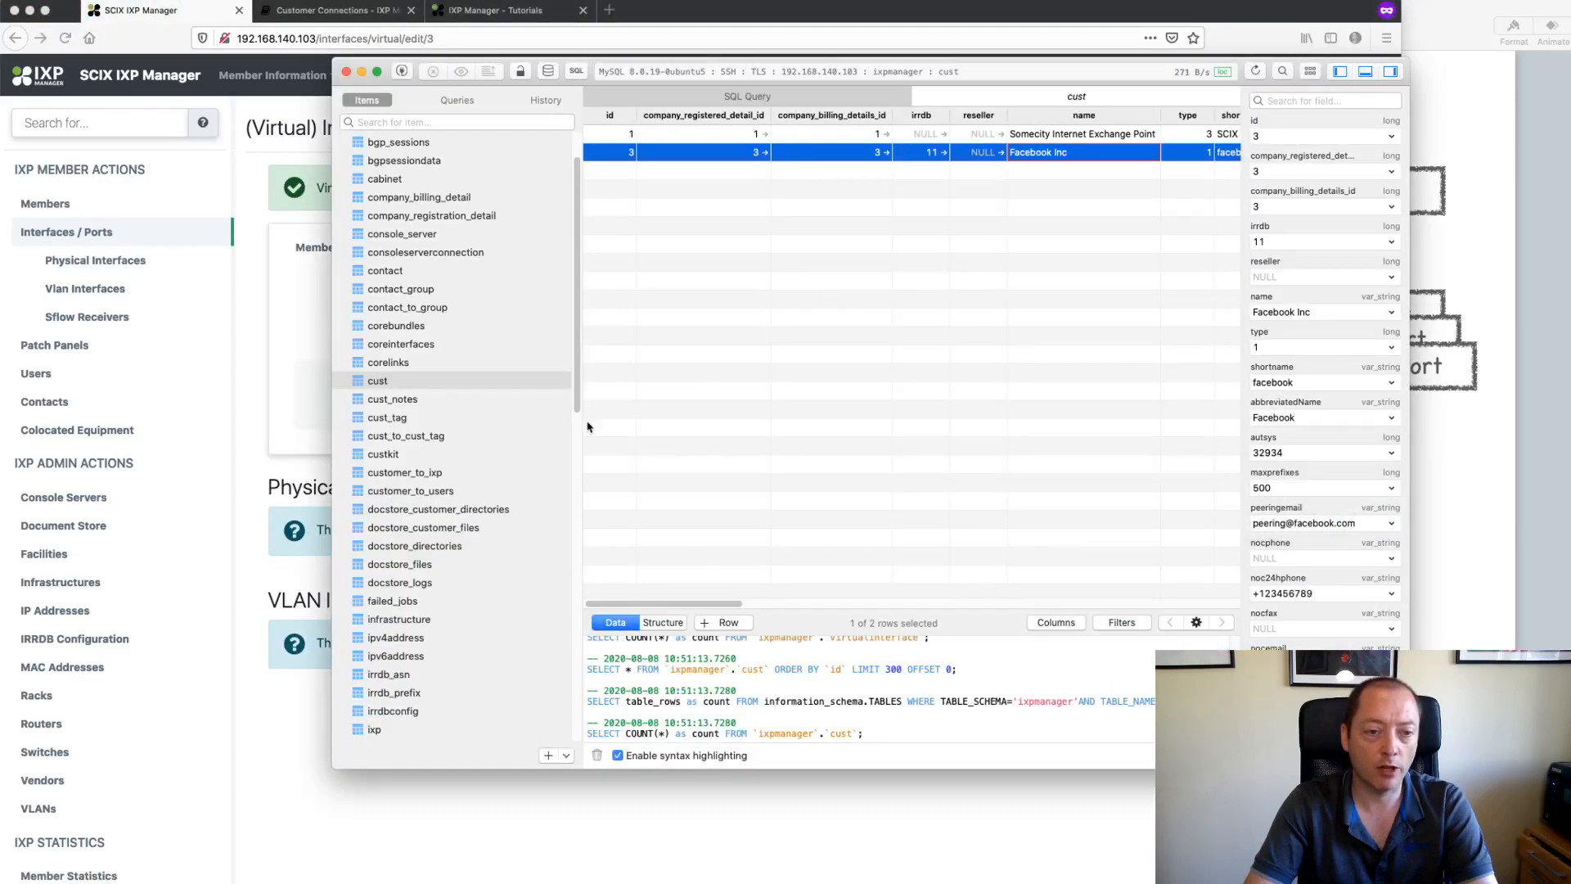
pyautogui.scroll(-15, 415, 728)
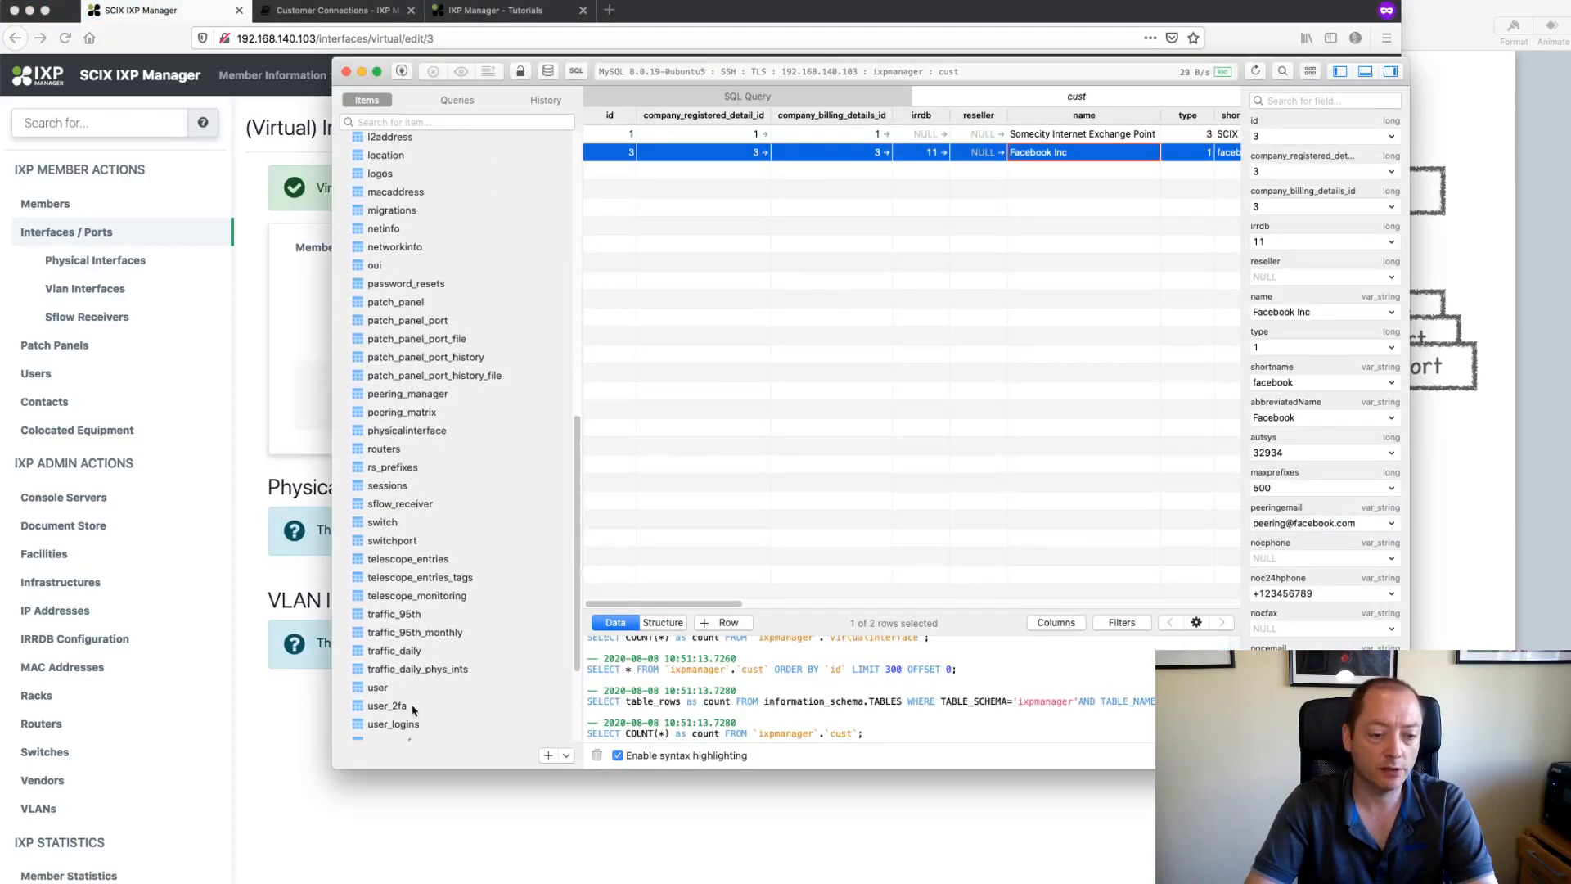
pyautogui.click(405, 689)
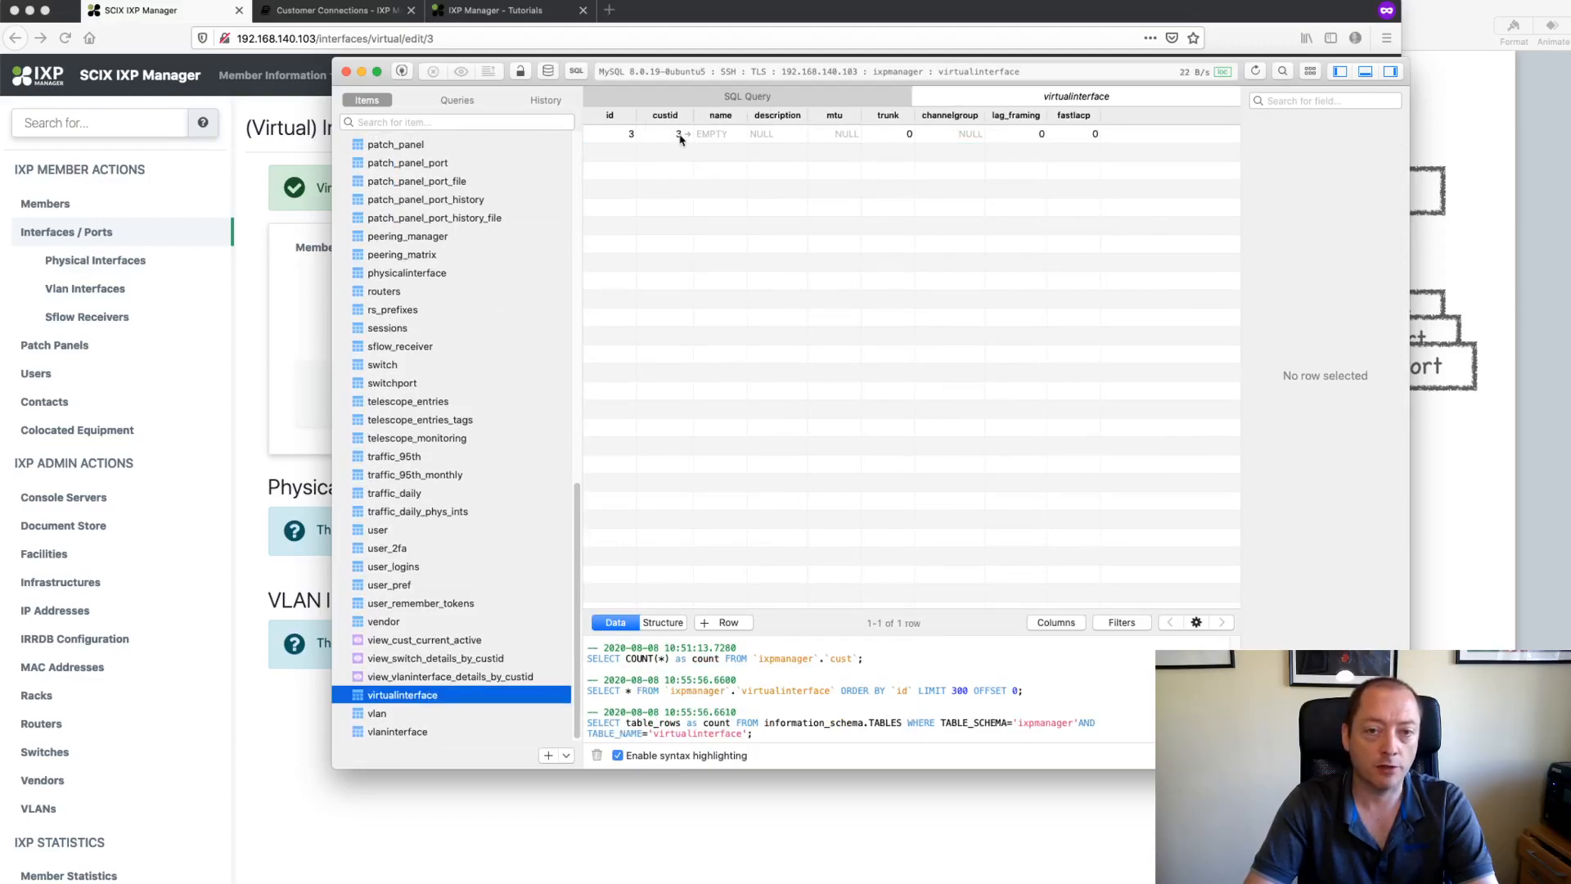
pyautogui.press('super+Tab')
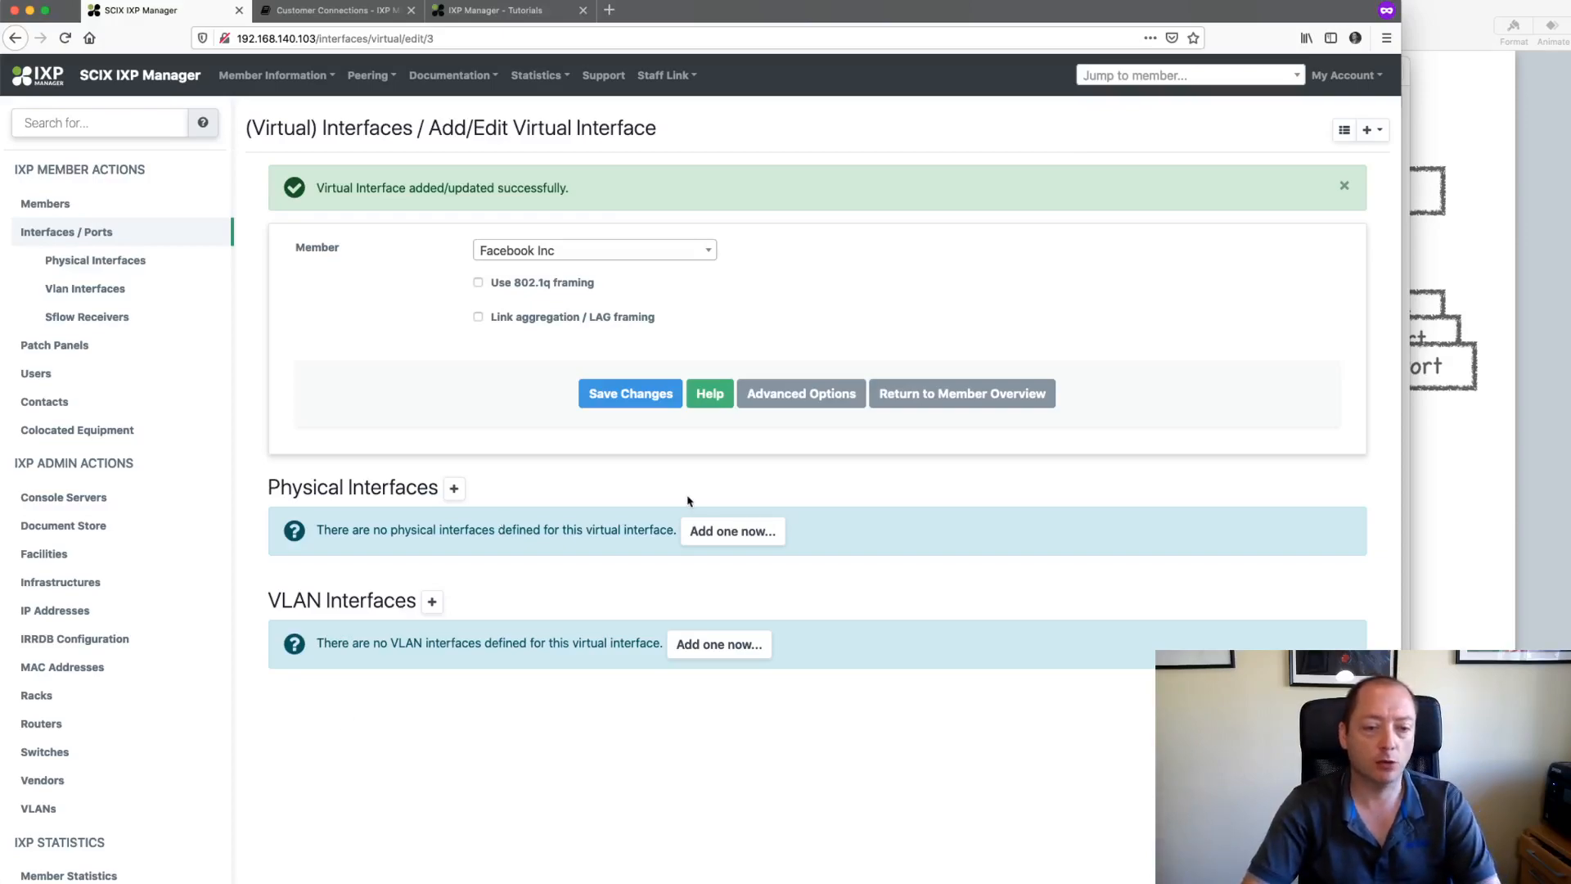
# Step: Start a physical interface for this virtual interface, choosing switch swi1-pwt1-1 and switch port Ethernet1 (Peering)
pyautogui.click(711, 533)
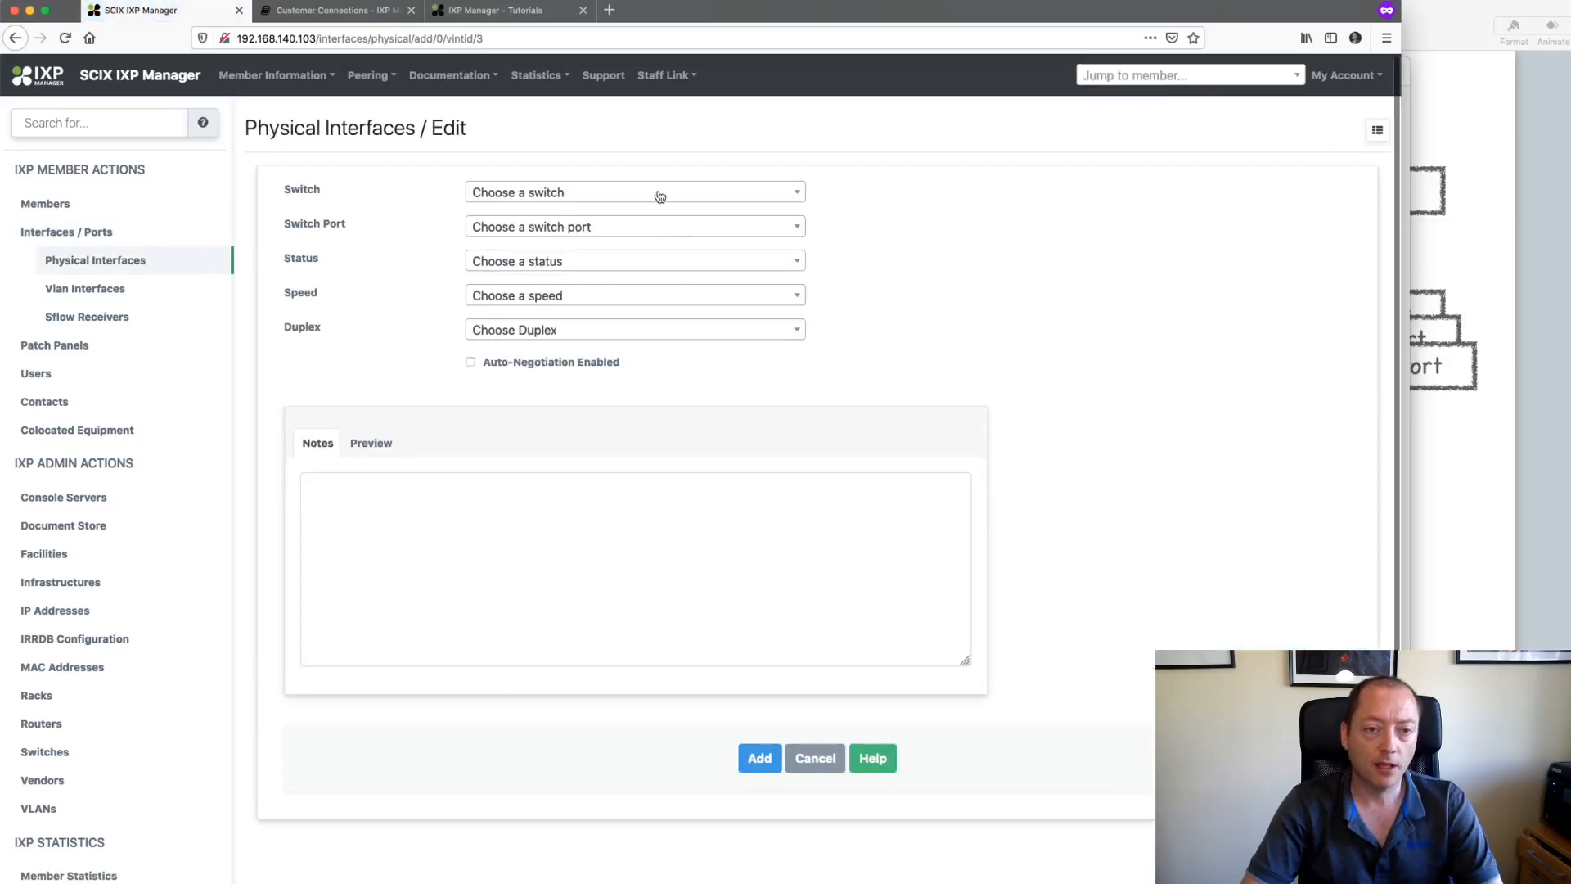
pyautogui.click(659, 196)
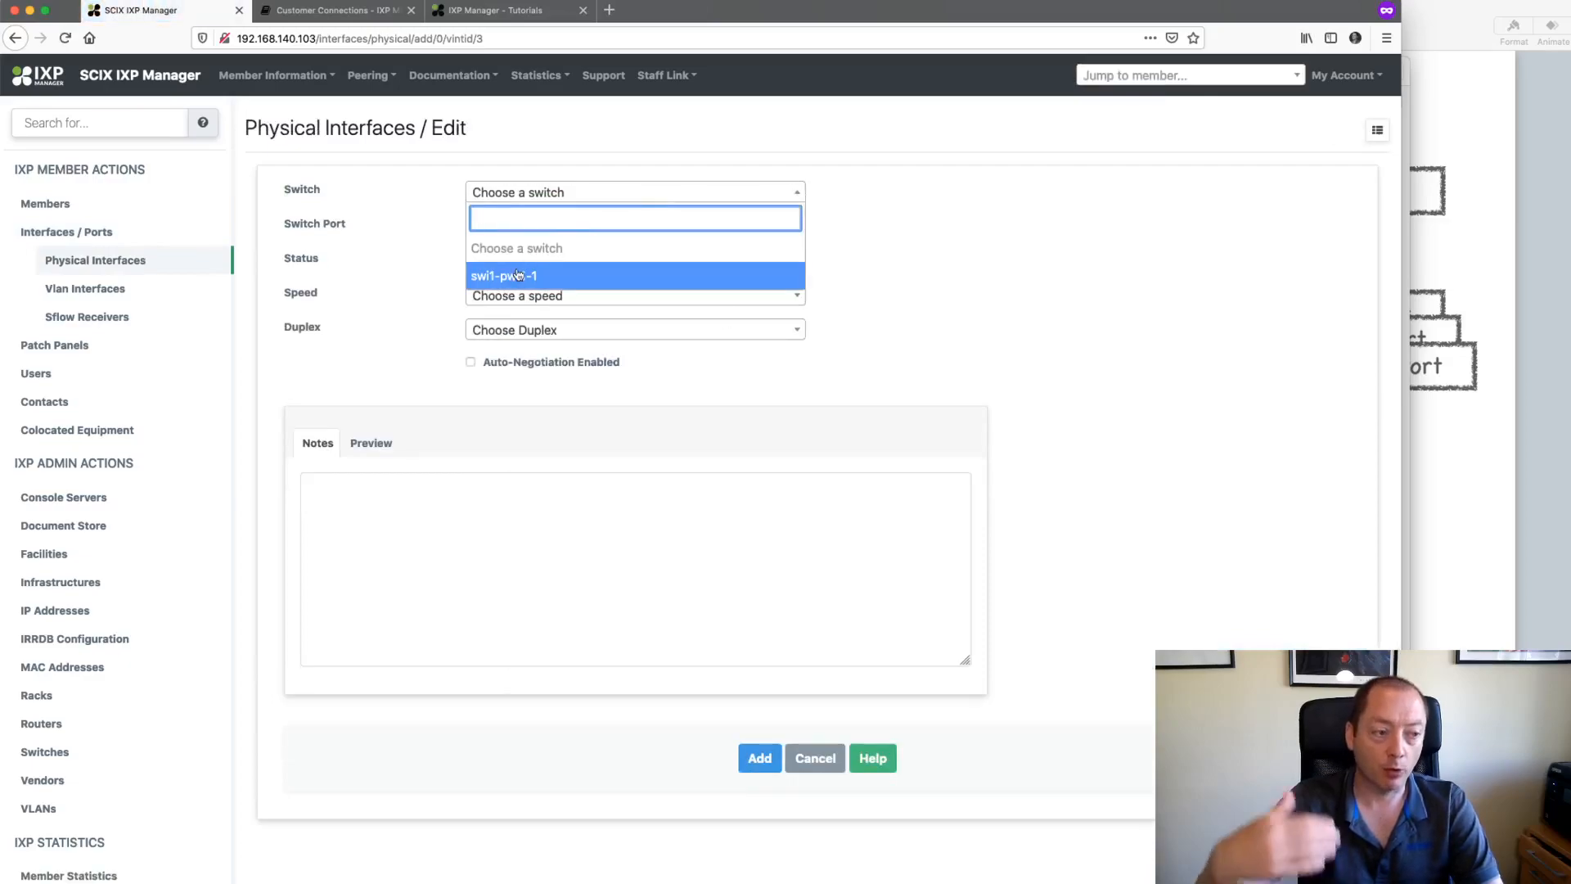
pyautogui.click(575, 275)
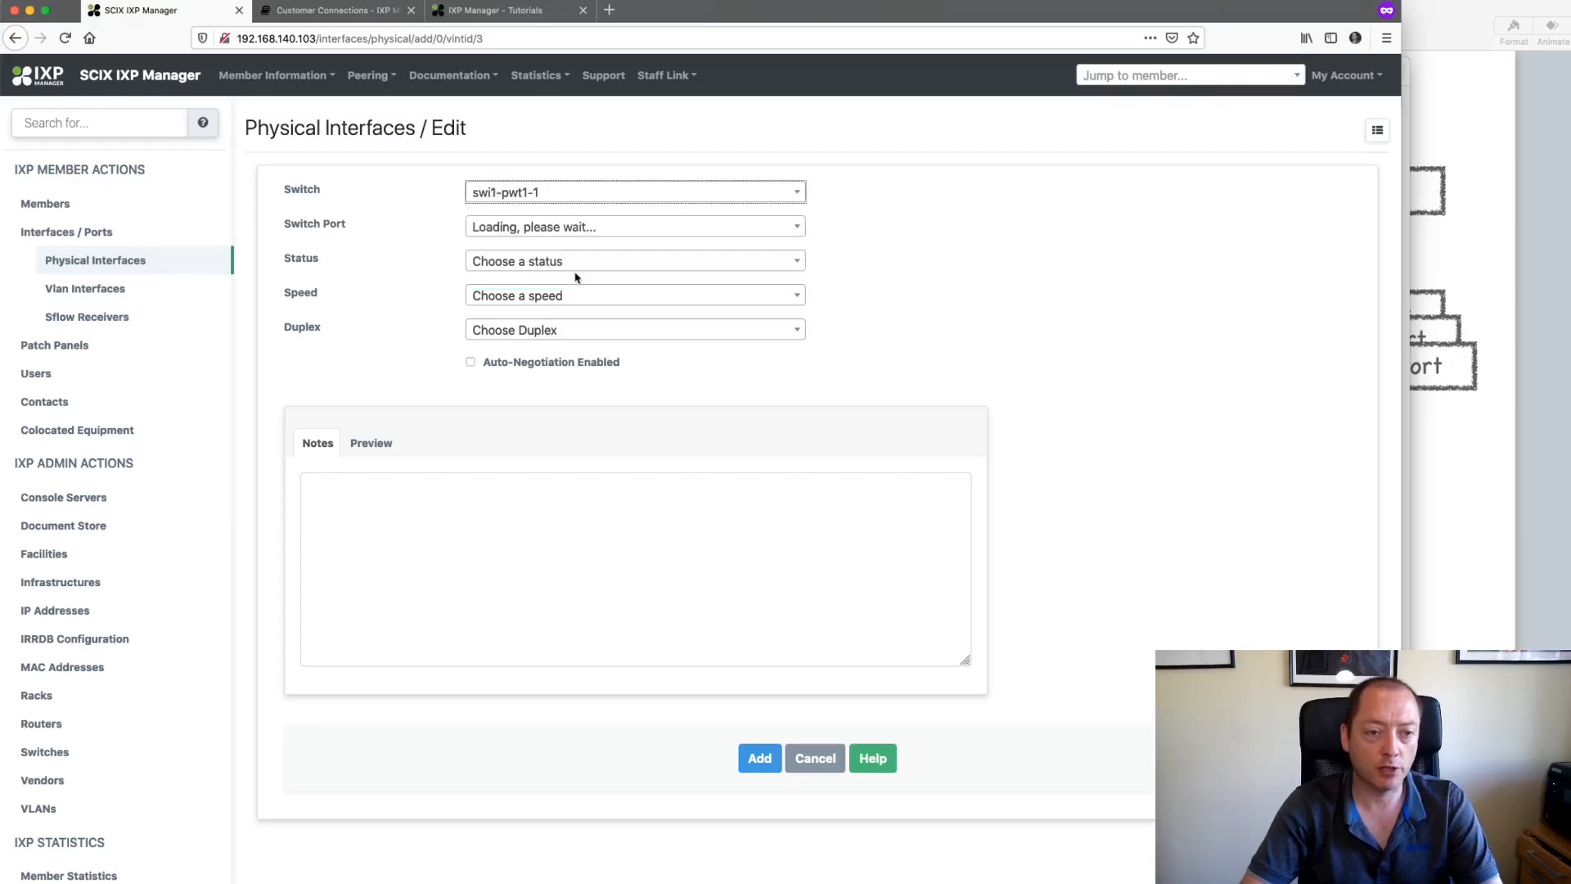
pyautogui.click(566, 233)
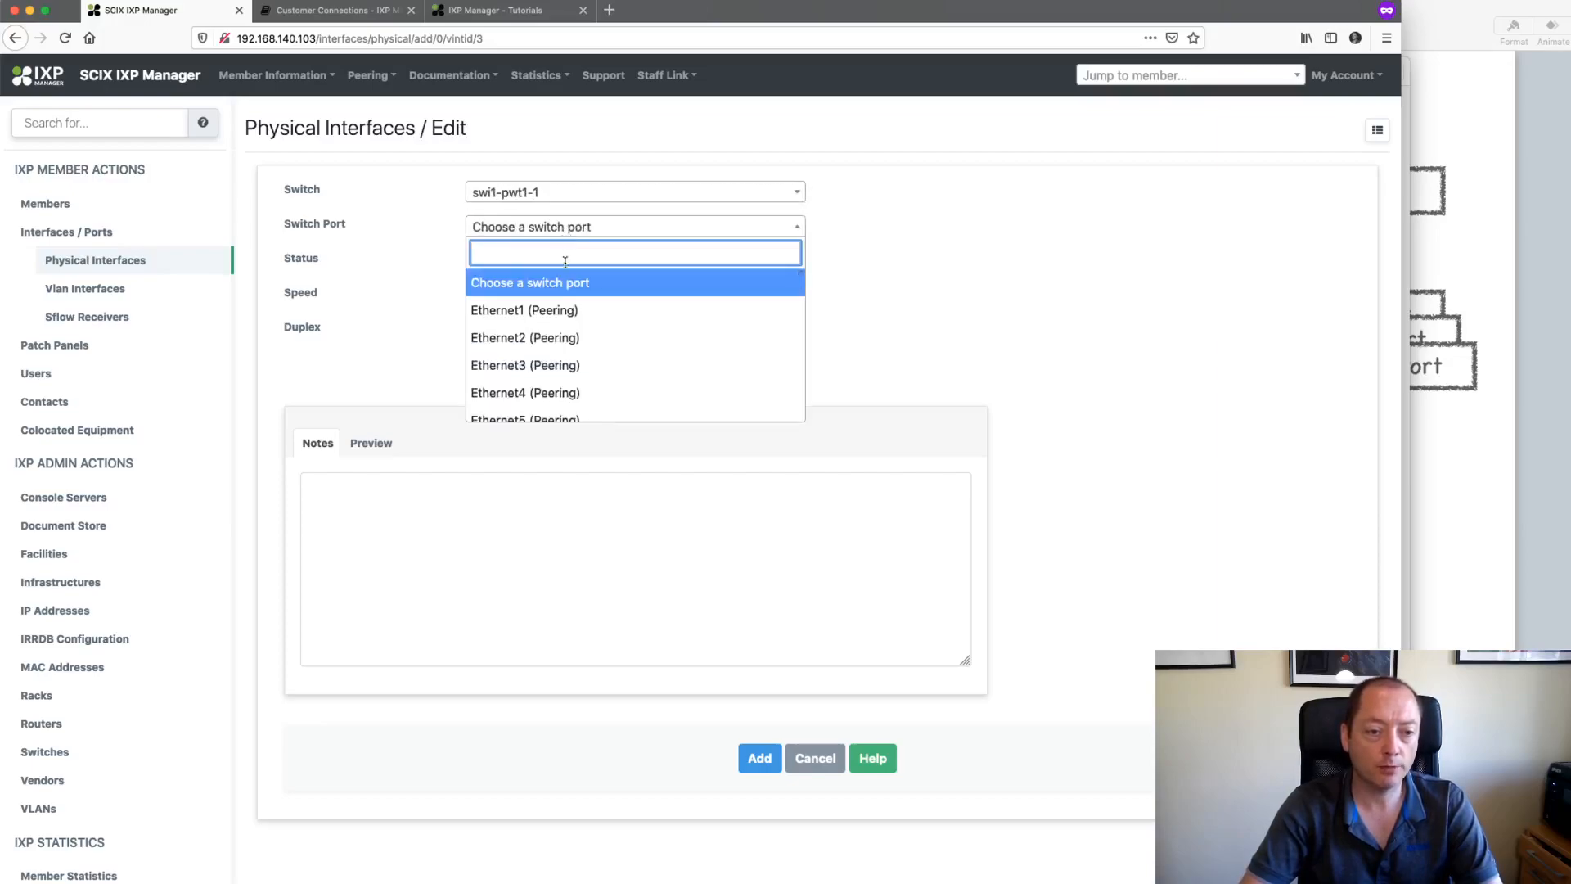
pyautogui.click(577, 318)
# Step: Review the selectable switch ports and their types, keeping Ethernet1 (Peering) as the chosen port
pyautogui.click(617, 233)
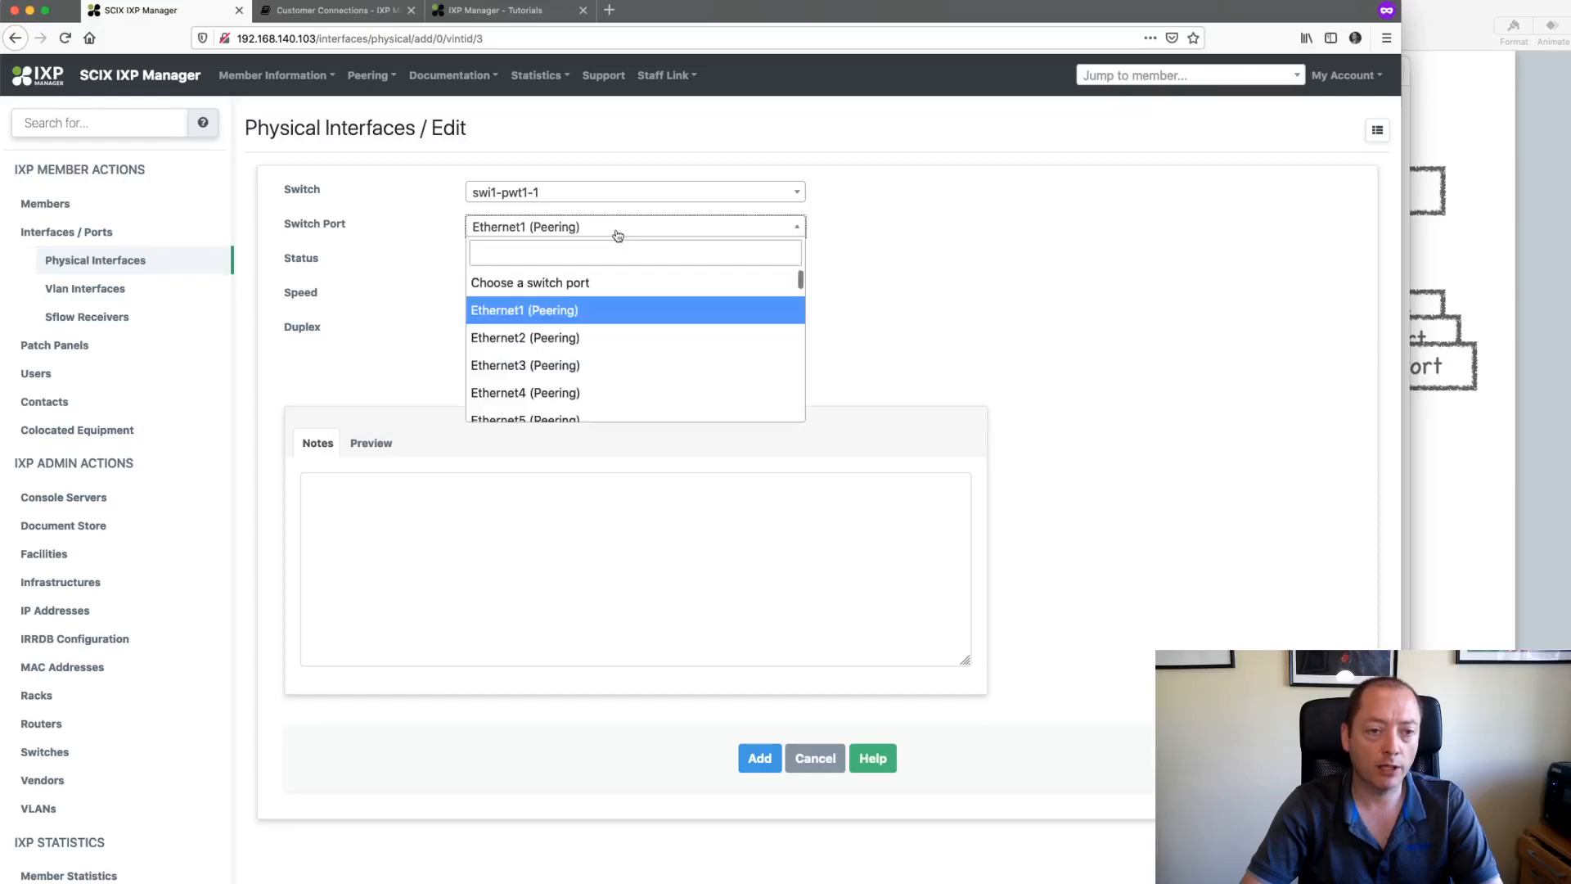
pyautogui.scroll(-5, 593, 378)
pyautogui.scroll(10, 593, 378)
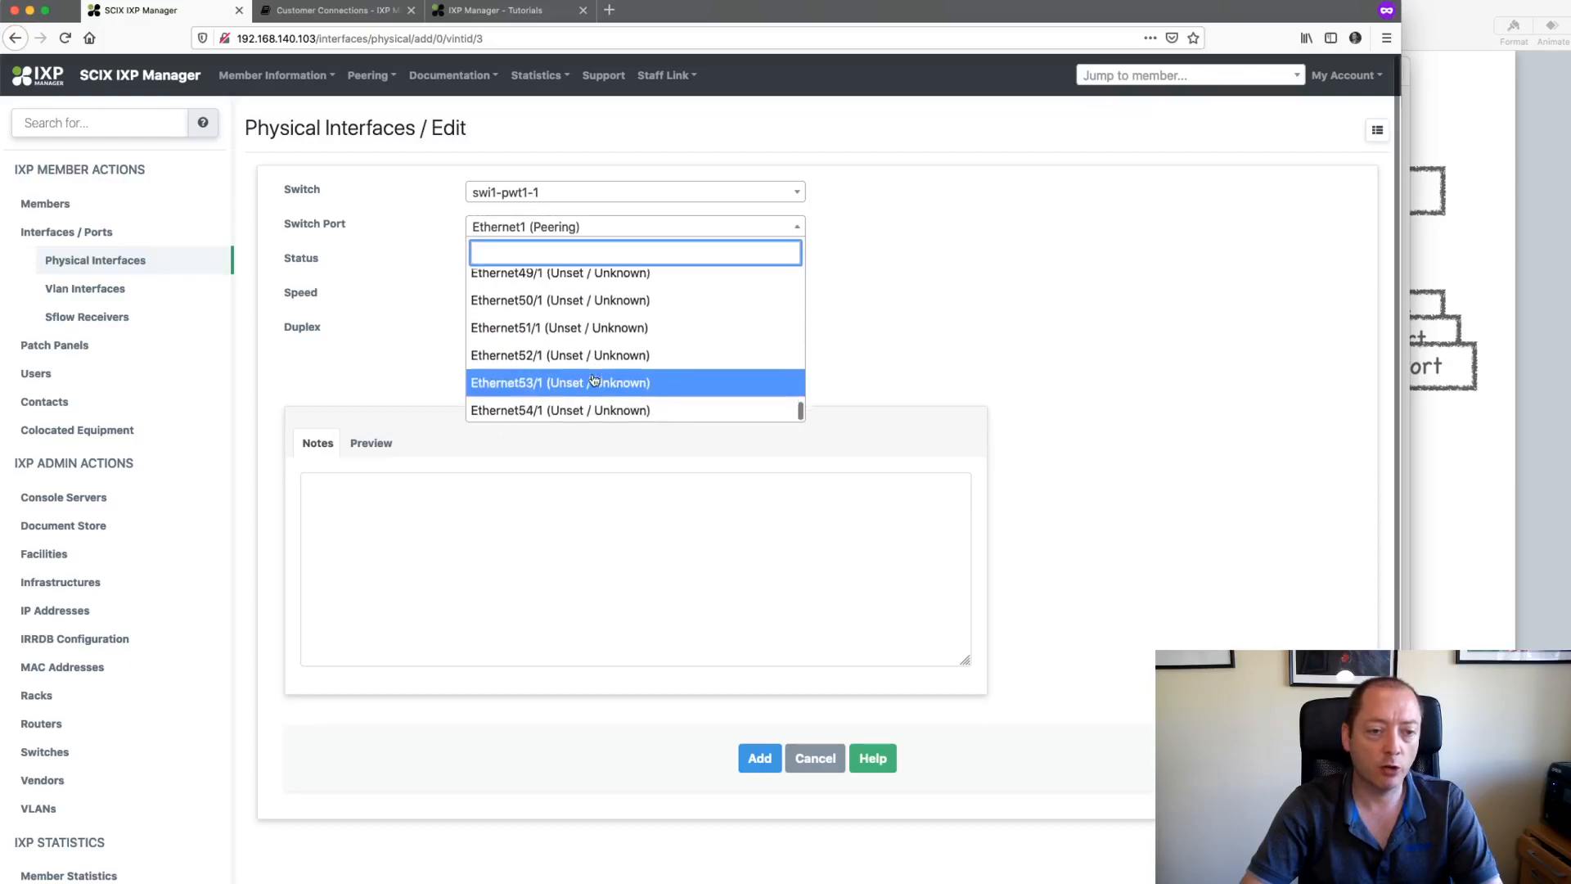
pyautogui.scroll(-8, 596, 315)
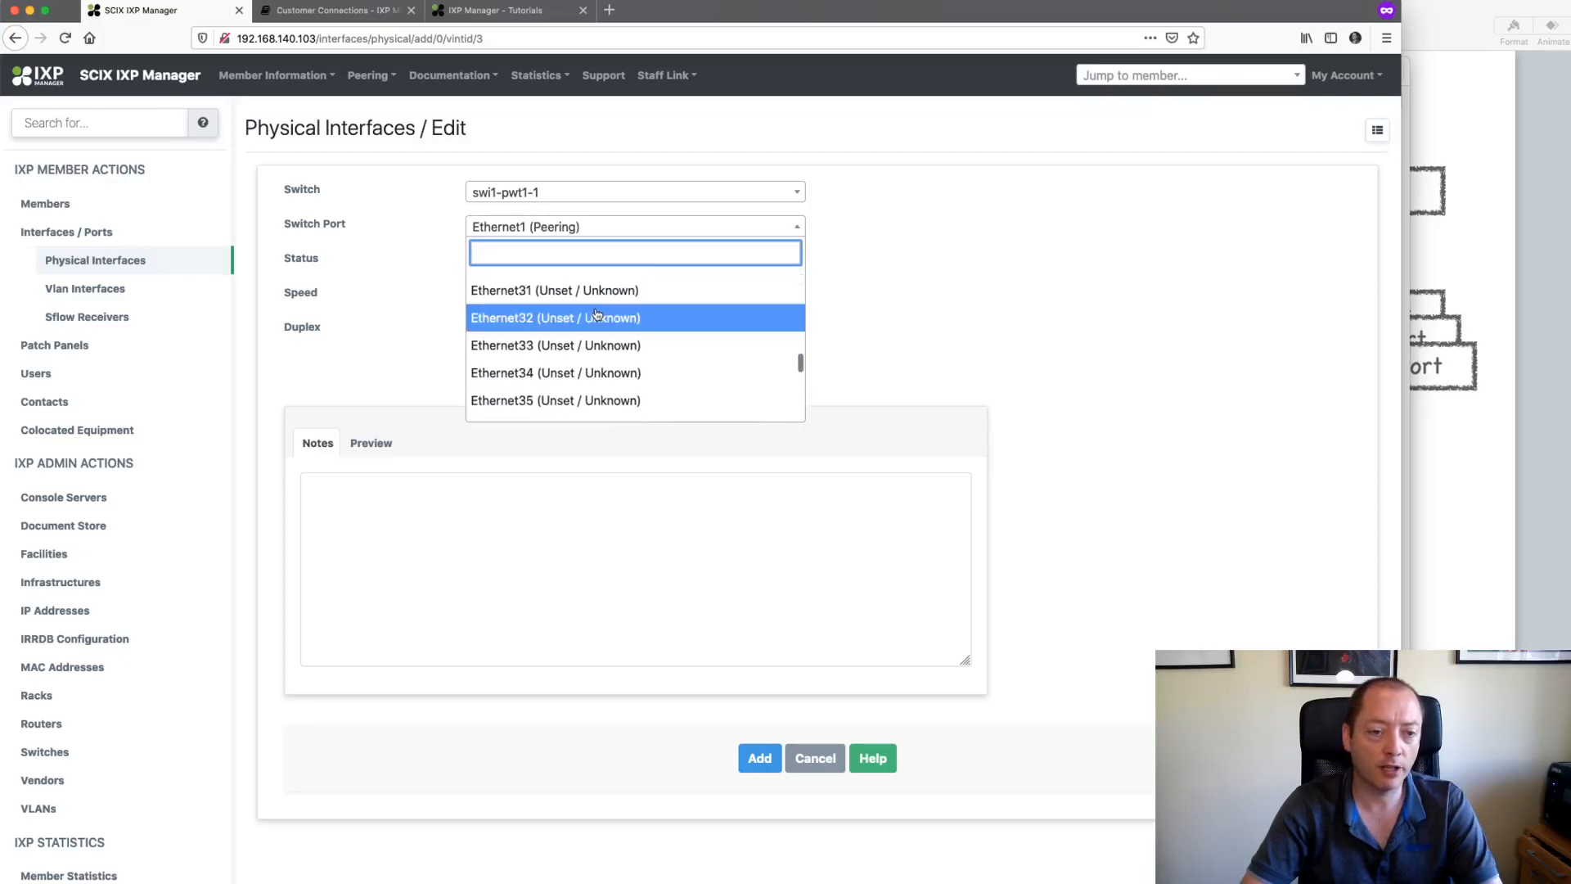
pyautogui.scroll(10, 594, 350)
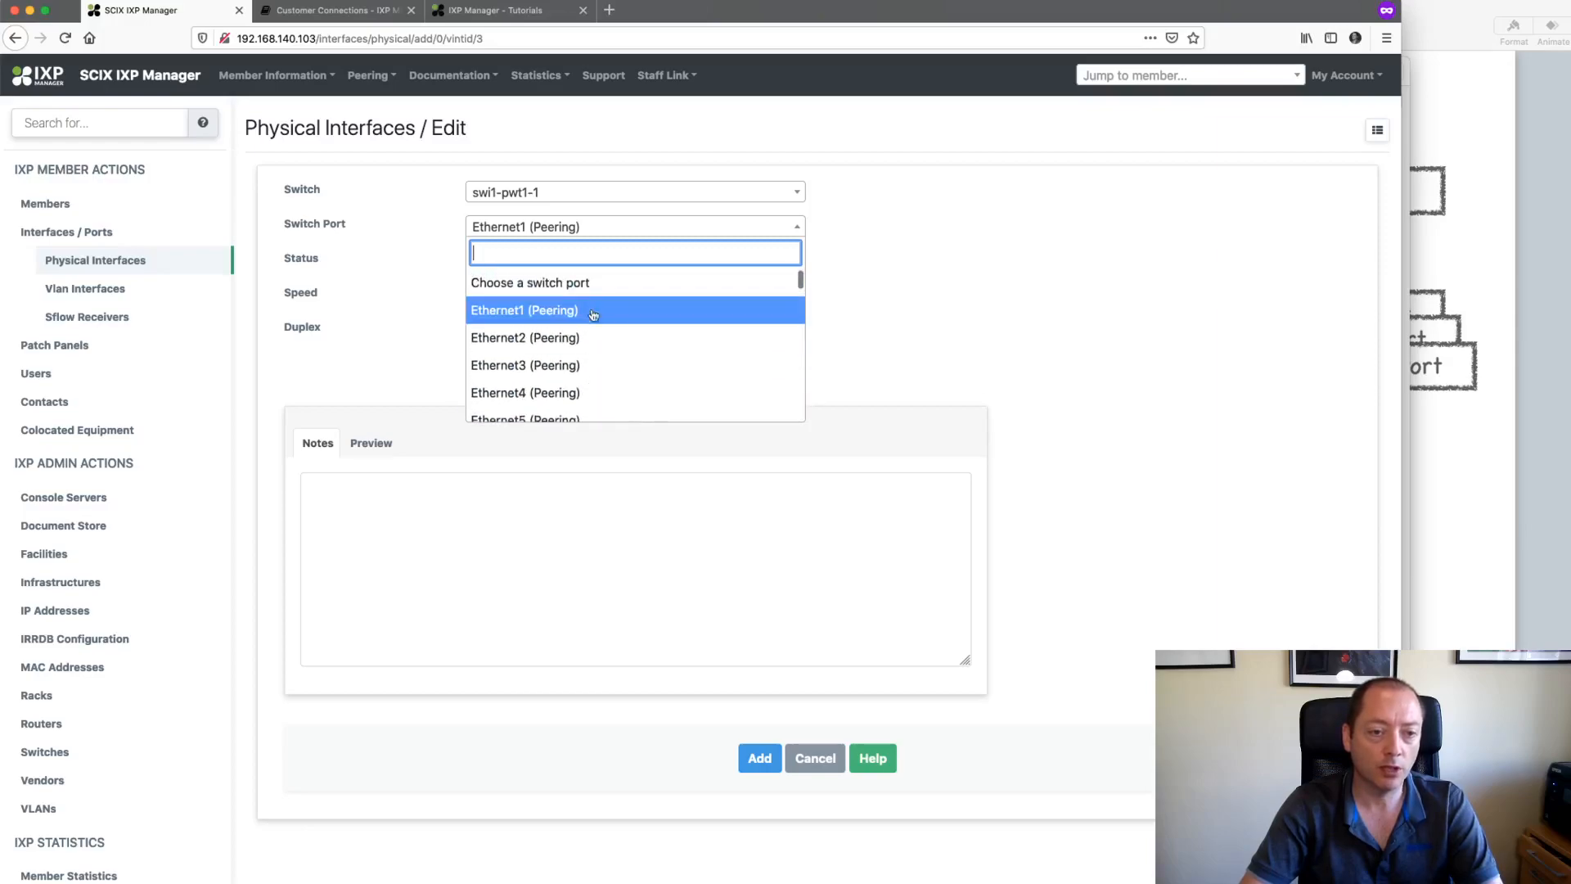
pyautogui.click(589, 308)
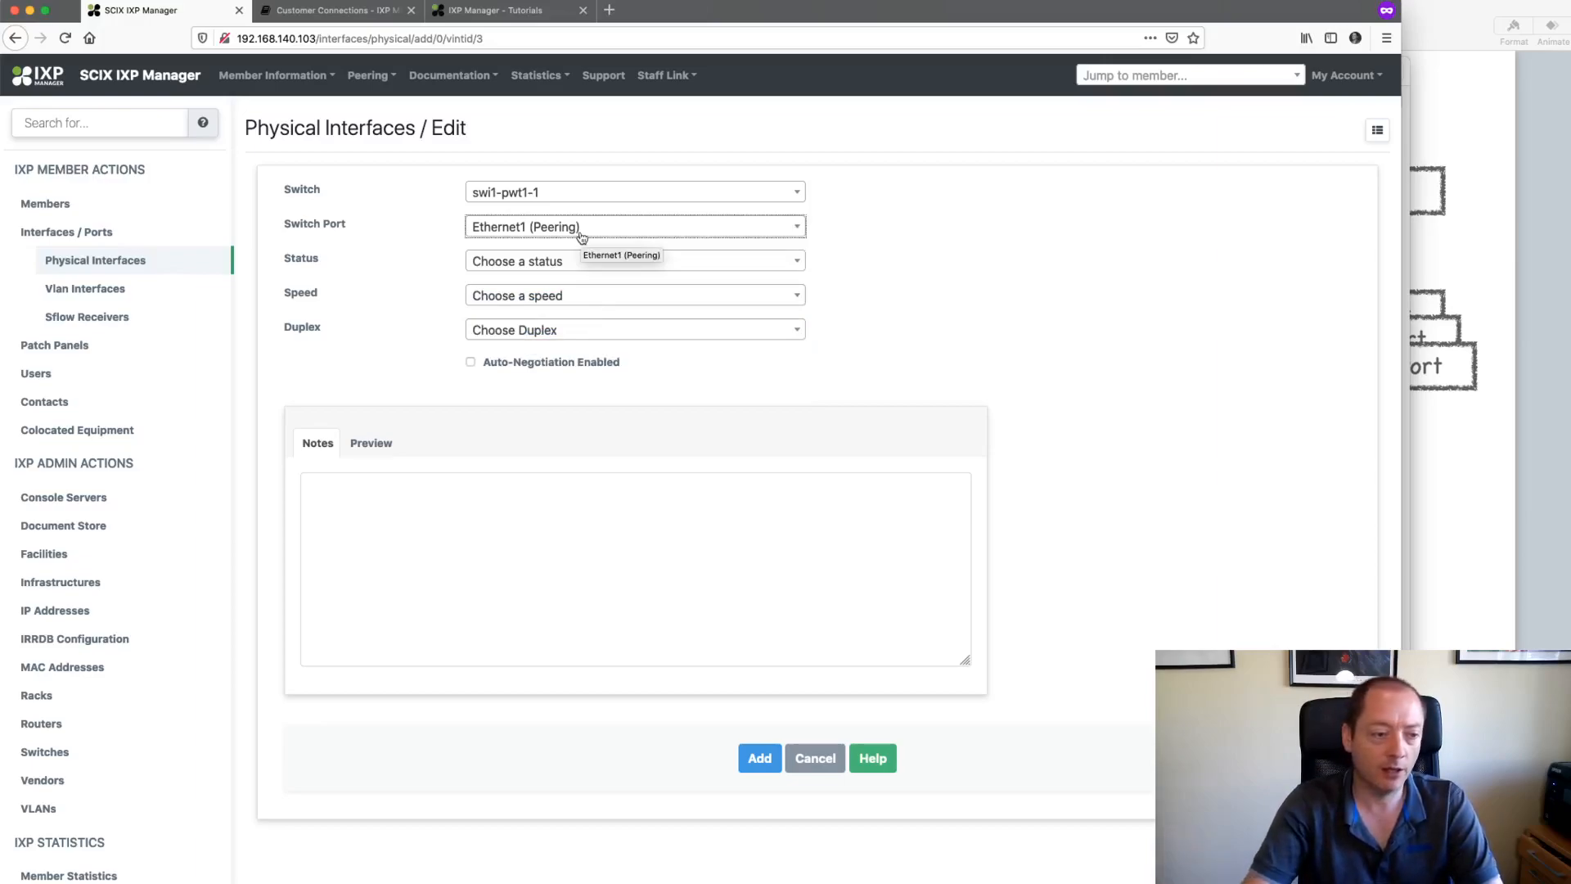
# Step: Open the Switches section in a separate browser tab and show its list of switch ports
pyautogui.rightClick(52, 750)
pyautogui.click(122, 754)
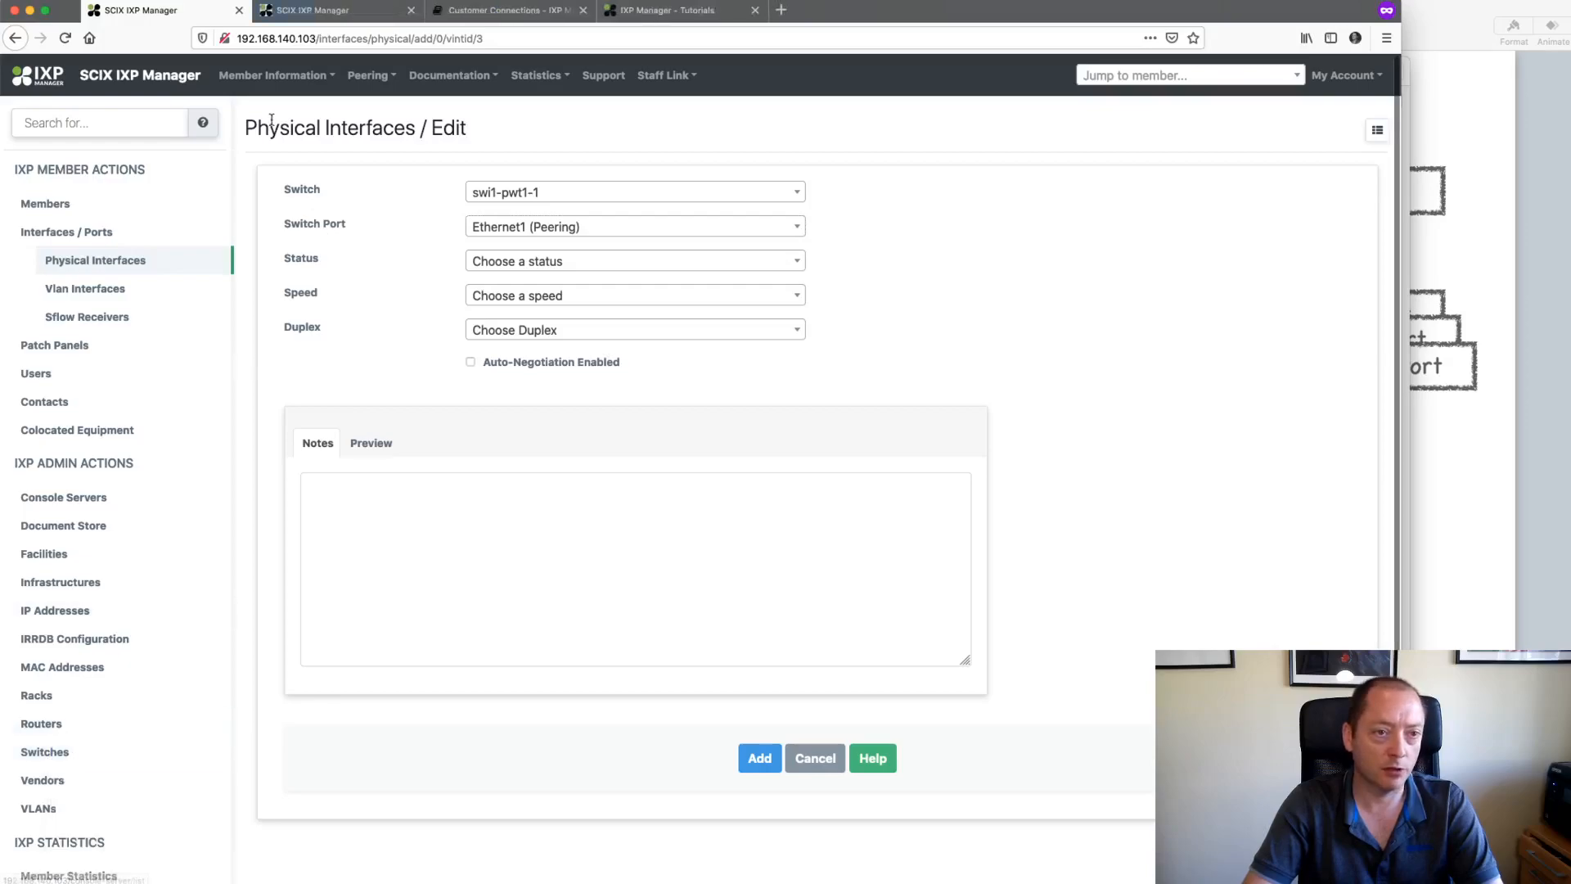
pyautogui.click(327, 11)
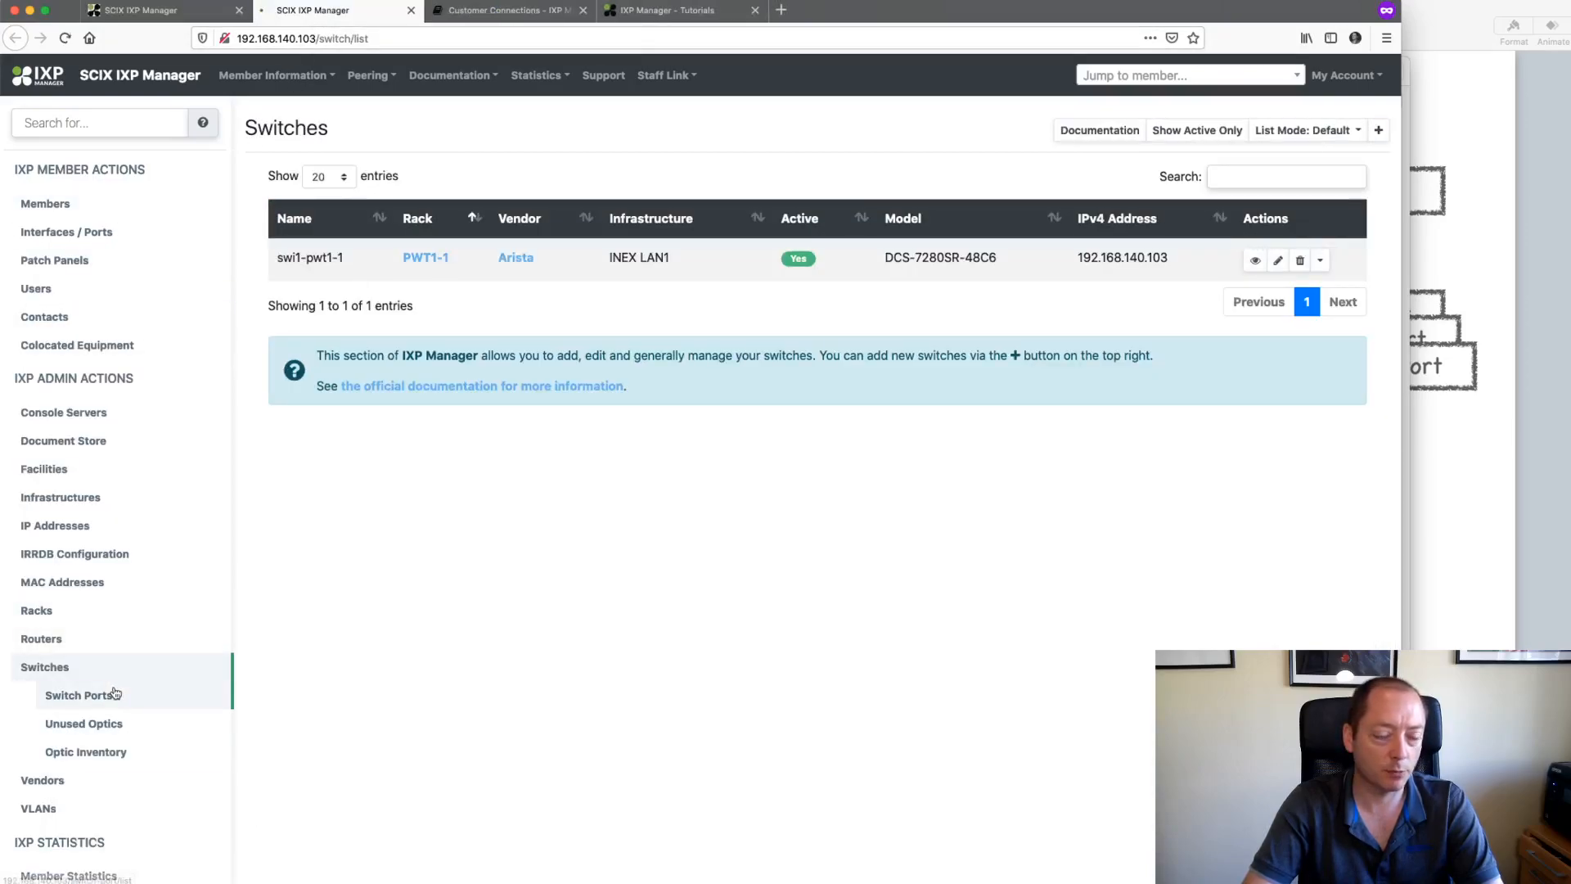
pyautogui.click(90, 695)
# Step: Examine the types assigned to the switch ports of swi1-pwt1-1 across all three pages of the list
pyautogui.scroll(-5, 1069, 389)
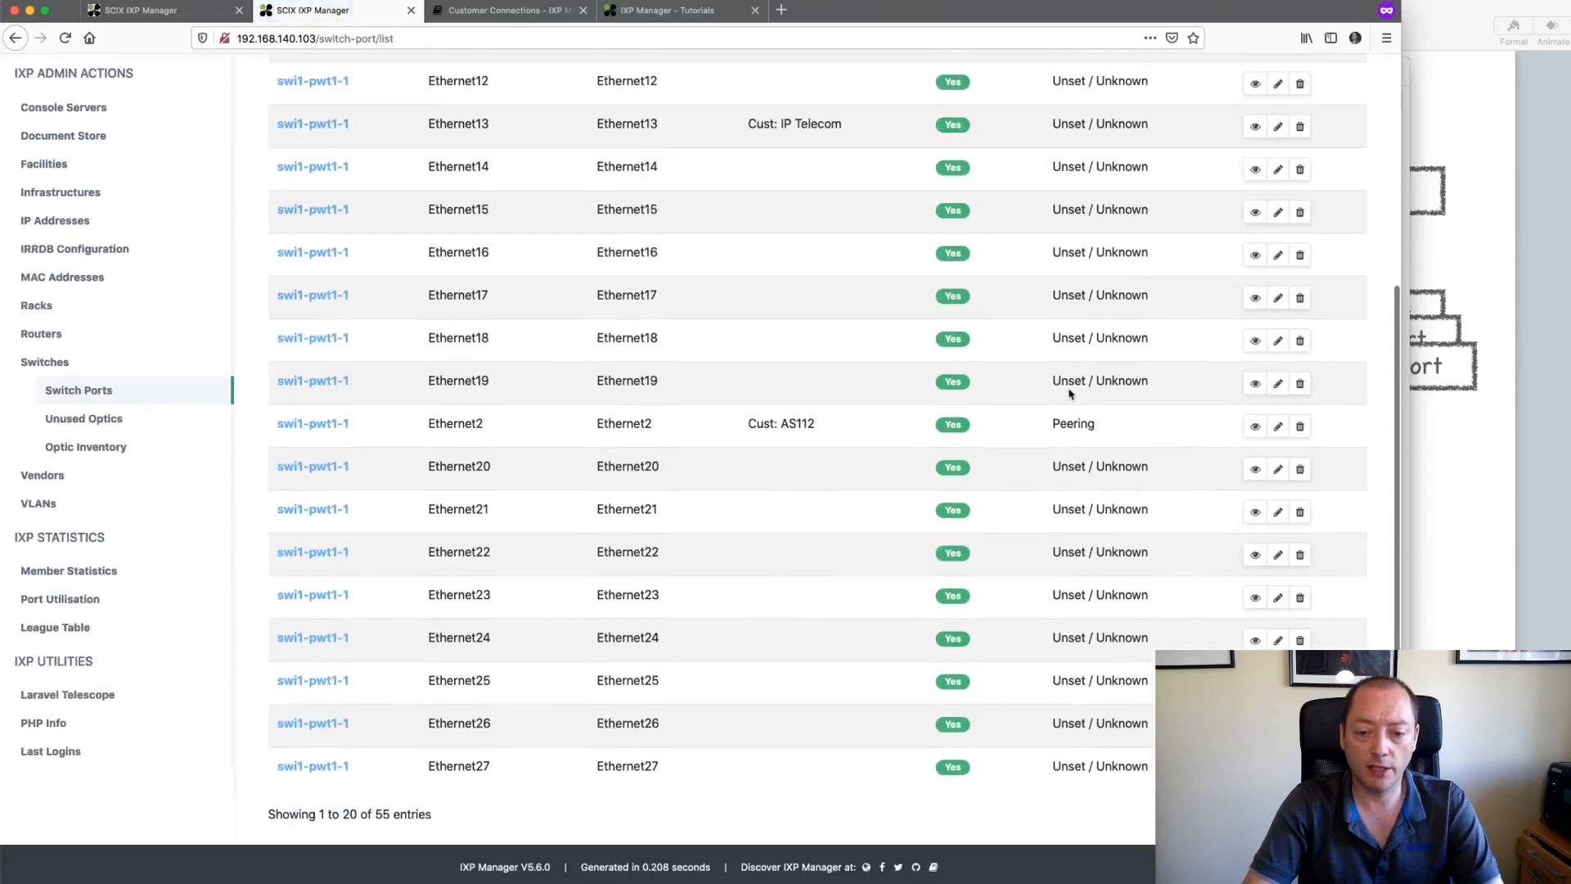
pyautogui.scroll(1, 1068, 394)
pyautogui.click(1281, 825)
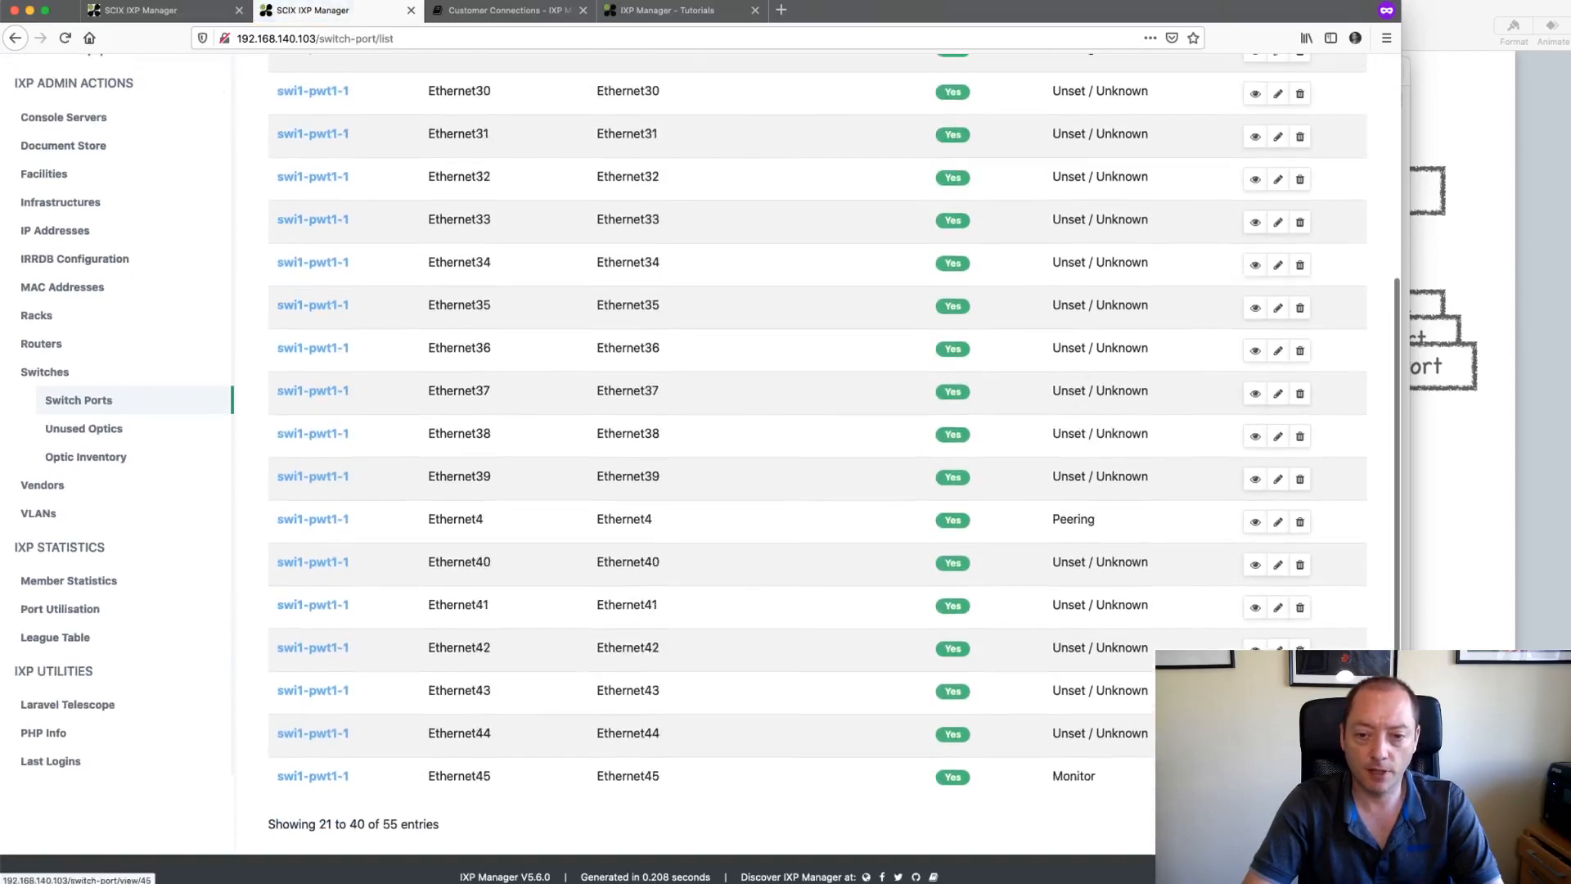
pyautogui.scroll(-1, 1281, 825)
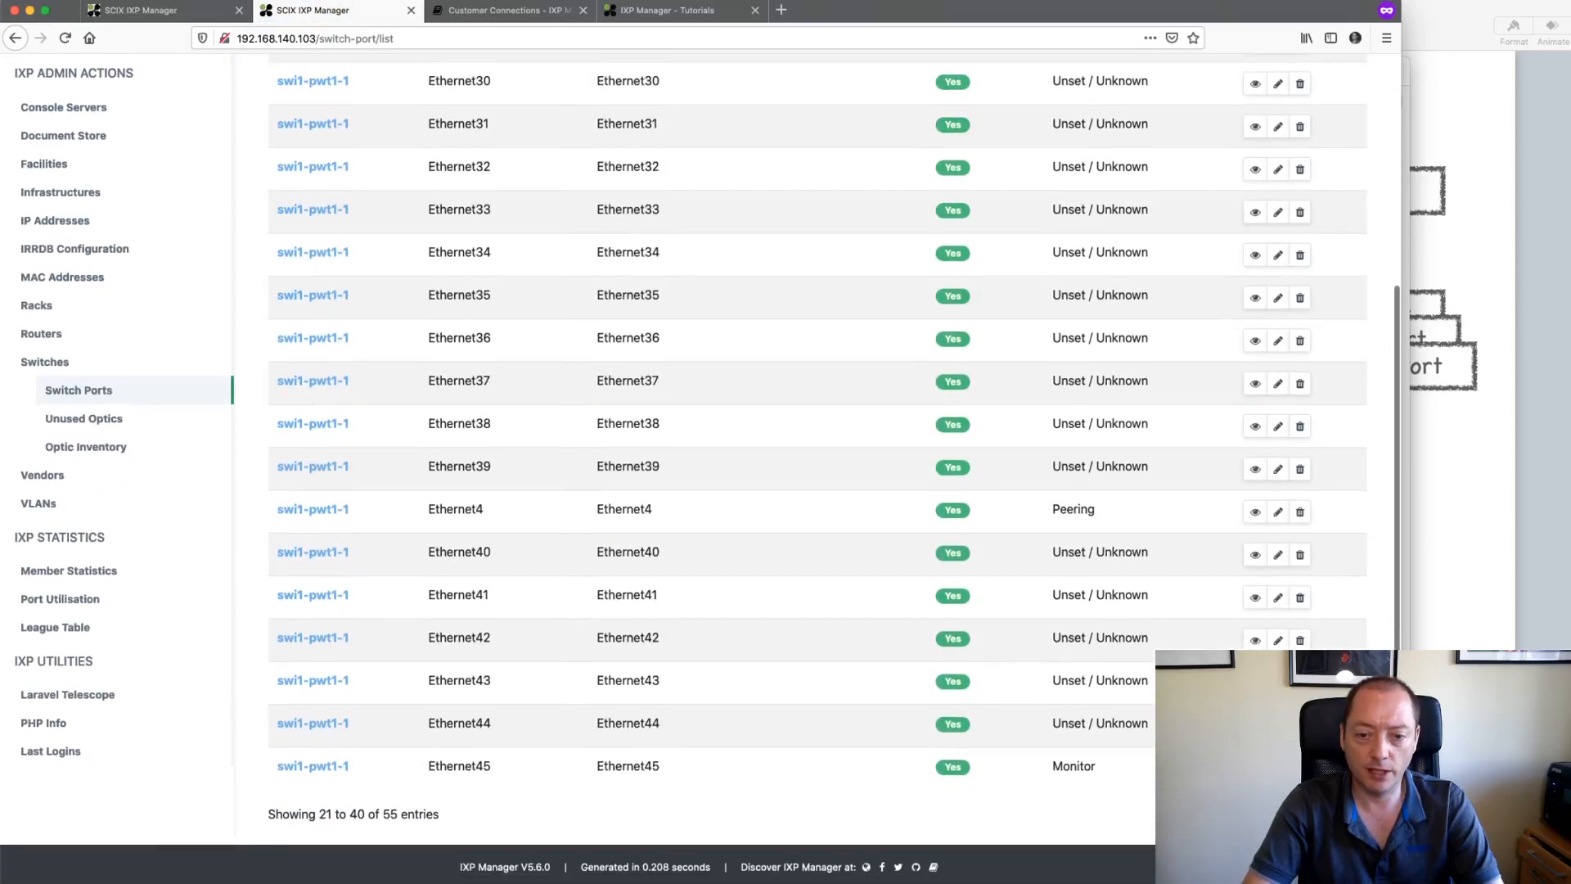
pyautogui.doubleClick(1071, 766)
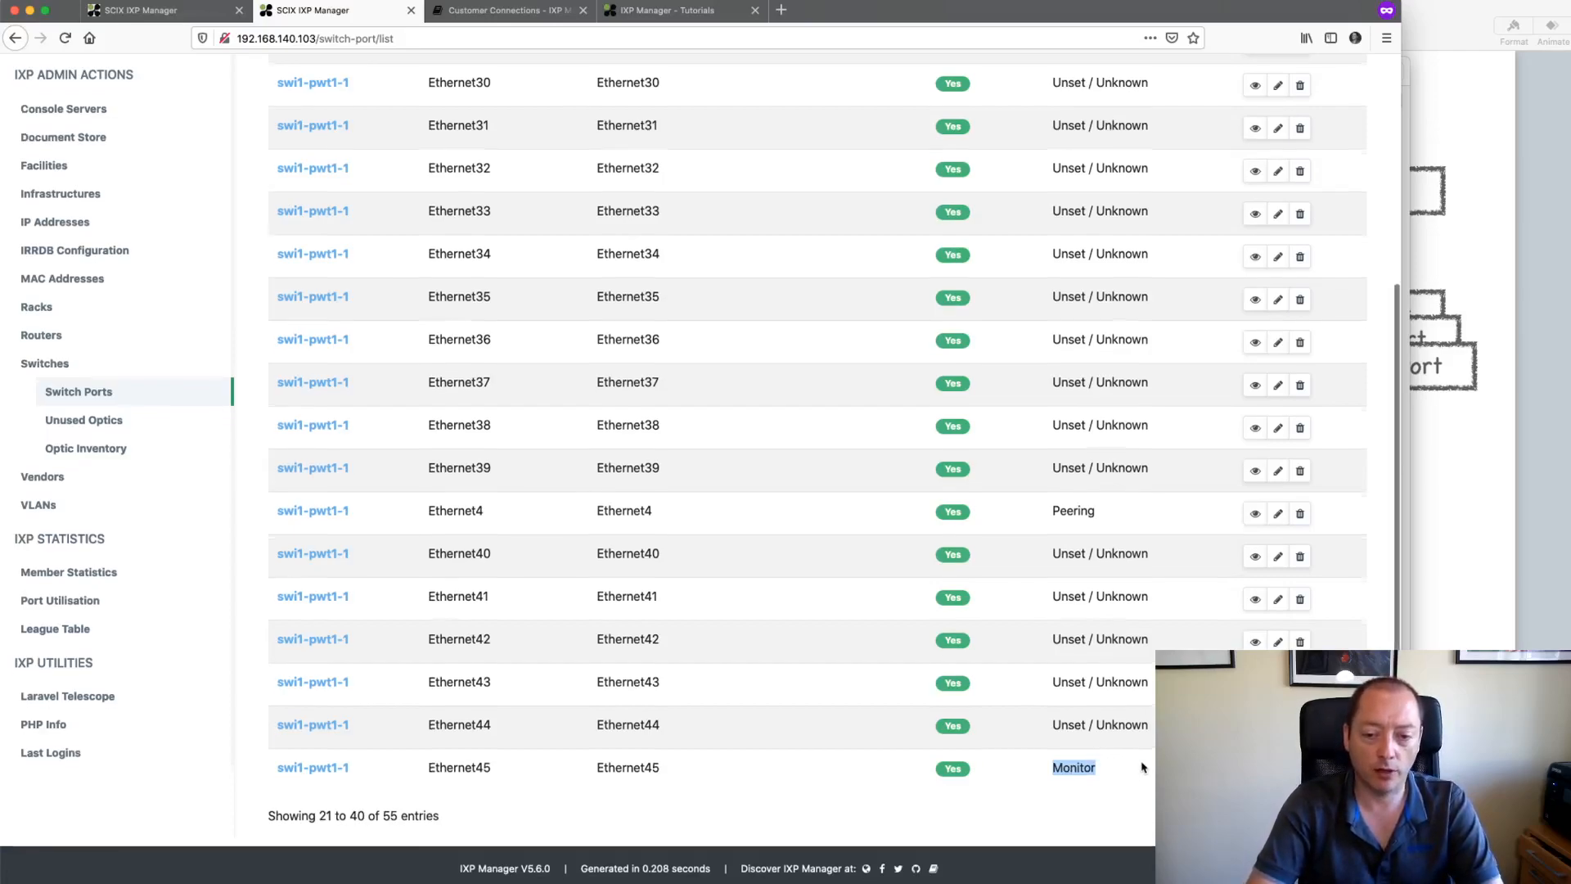
pyautogui.scroll(3, 1101, 754)
pyautogui.scroll(-3, 1098, 761)
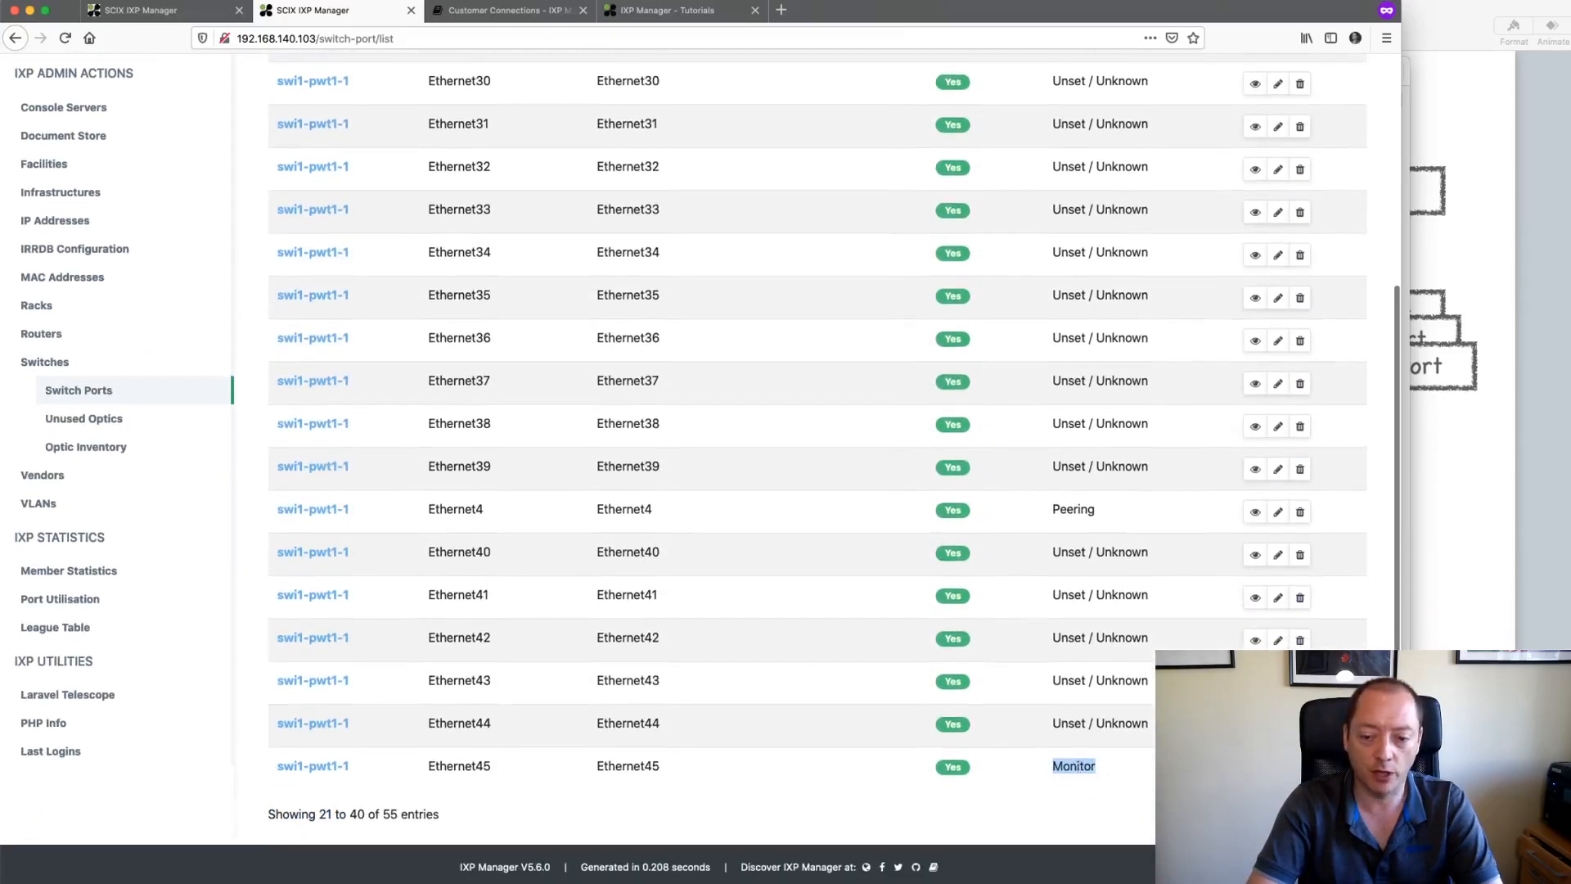
pyautogui.click(1342, 812)
pyautogui.scroll(3, 1133, 538)
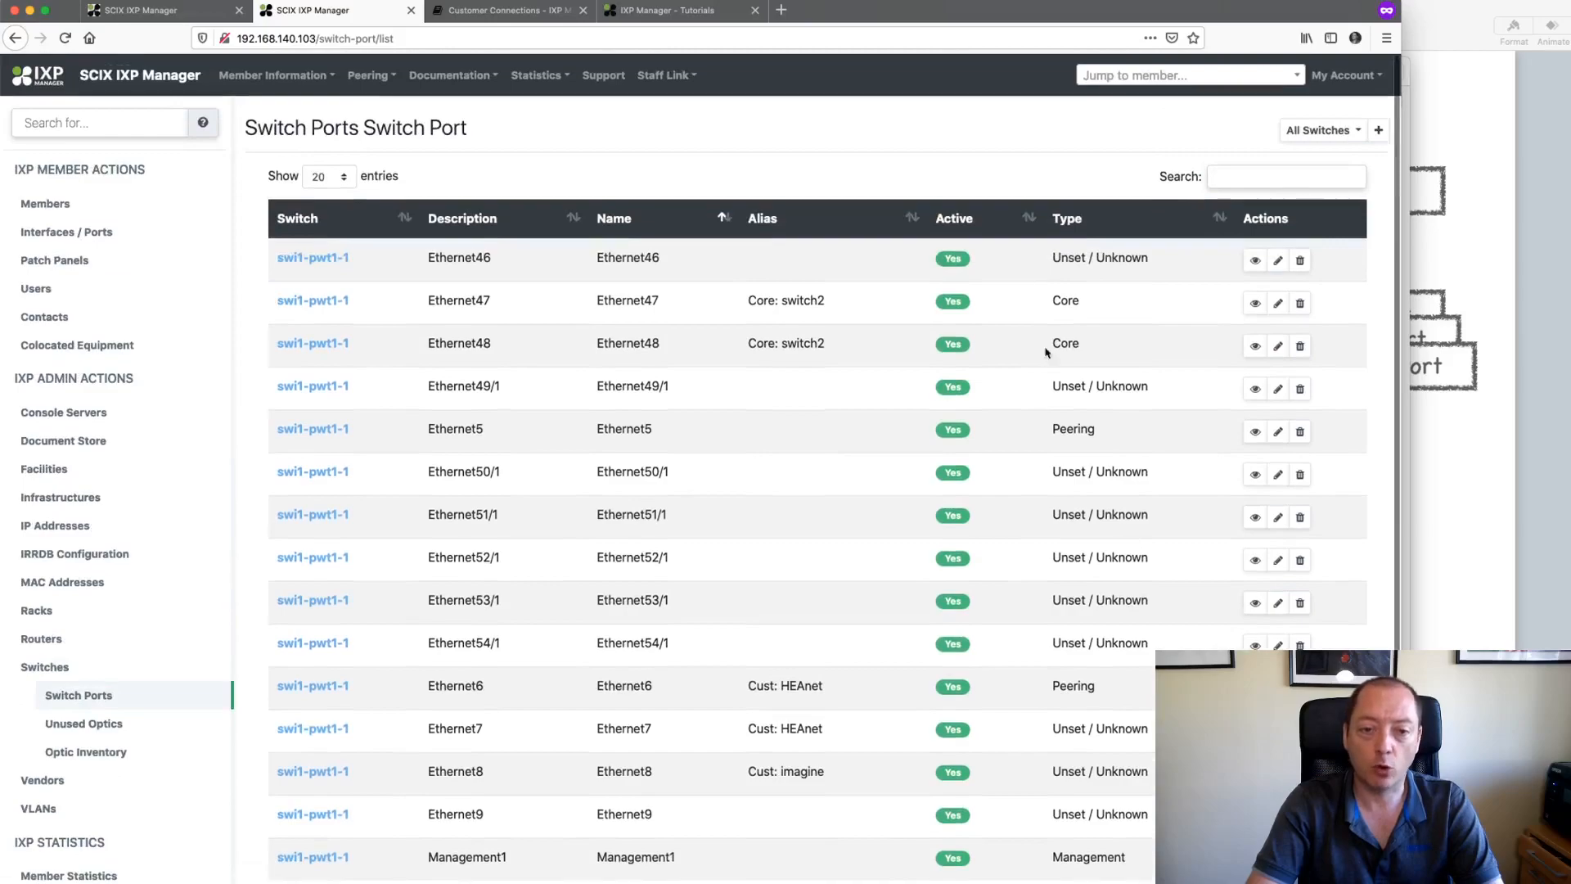
pyautogui.scroll(-3, 1065, 445)
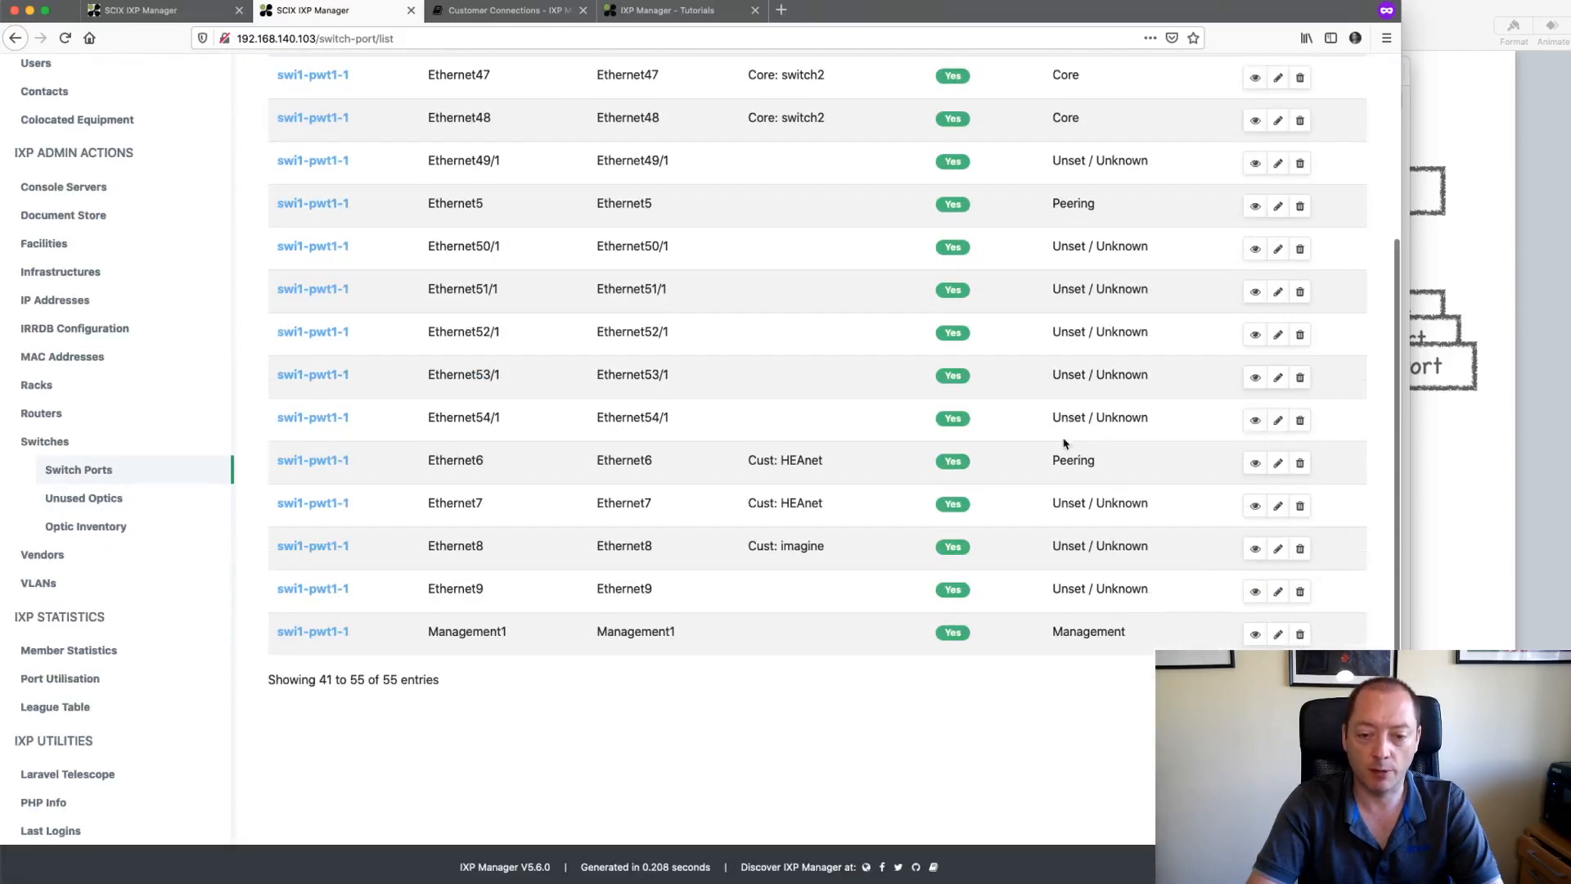
pyautogui.scroll(3, 1084, 638)
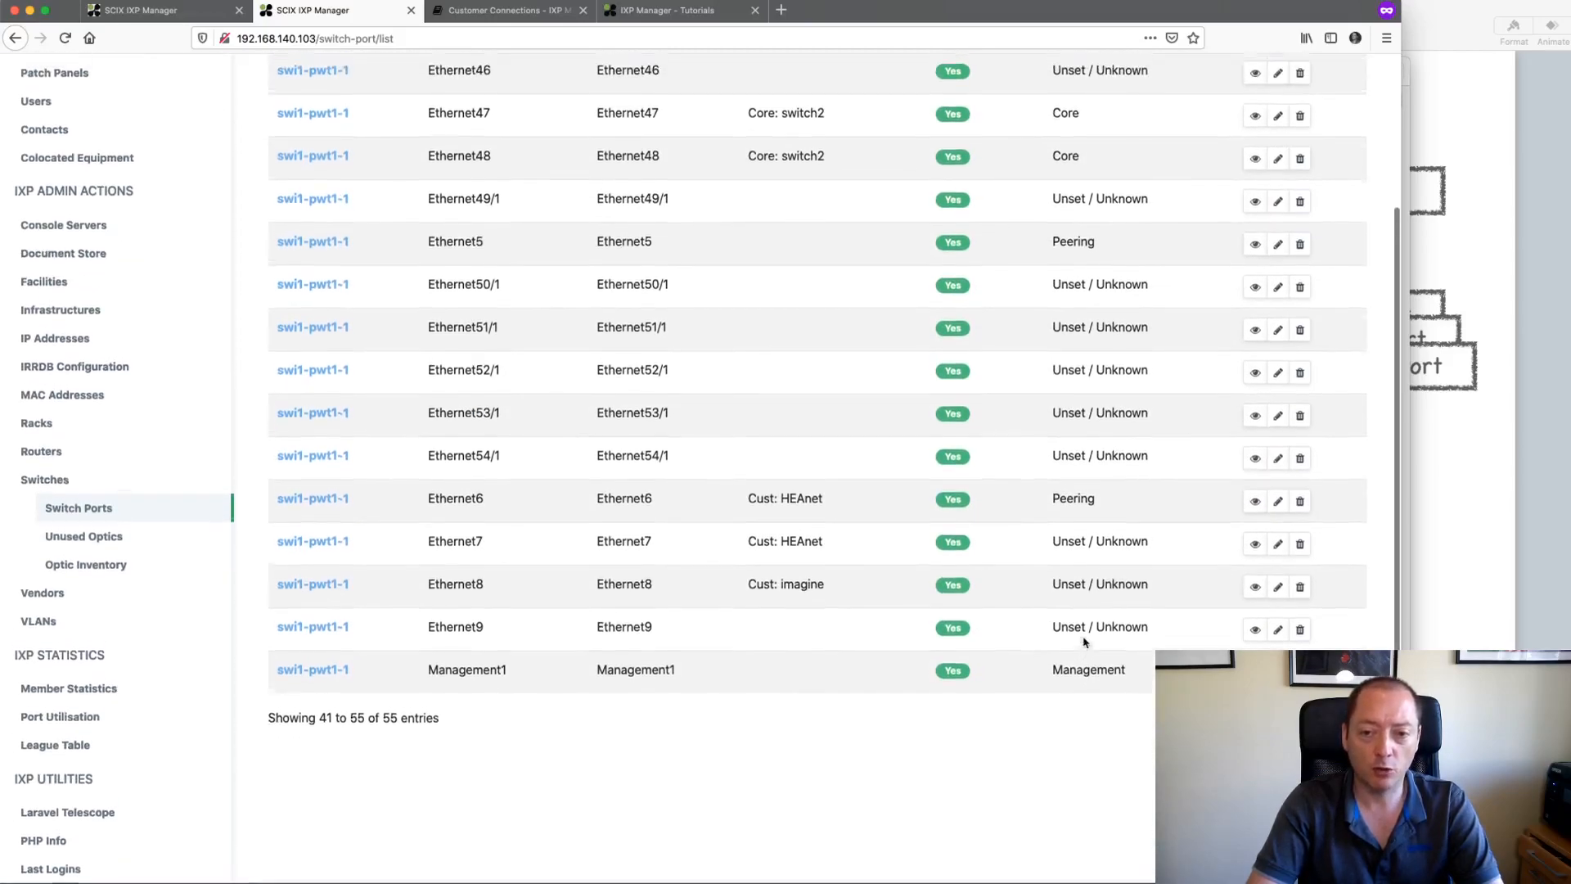
pyautogui.scroll(-3, 1089, 638)
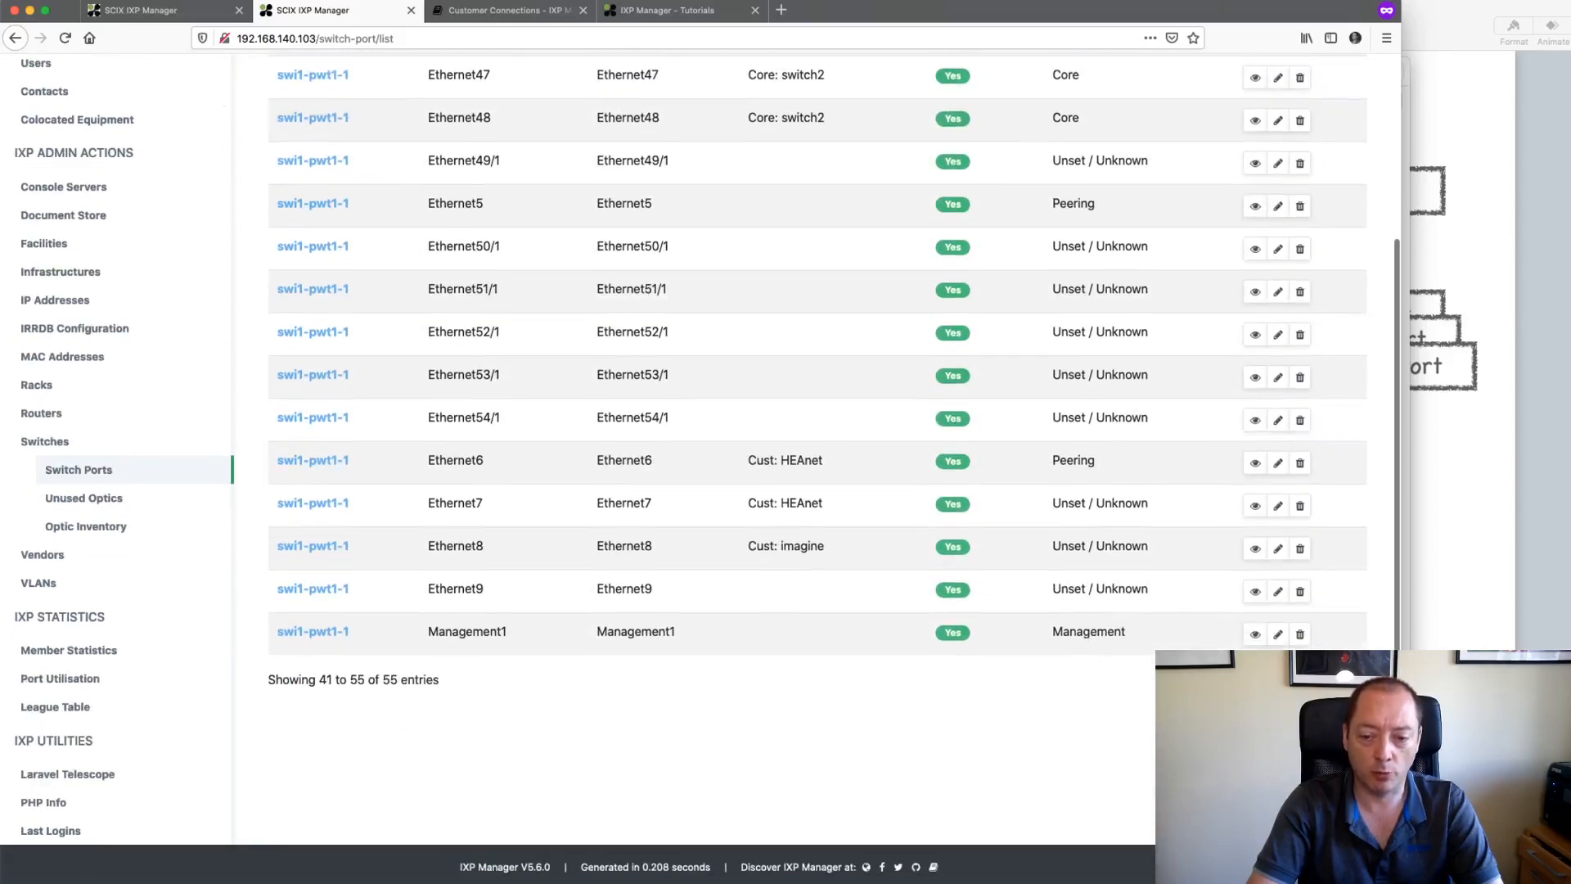
# Step: Recheck the port types on the first two pages of the list and return to the unfinished physical interface form
pyautogui.click(1250, 685)
pyautogui.scroll(2, 1175, 565)
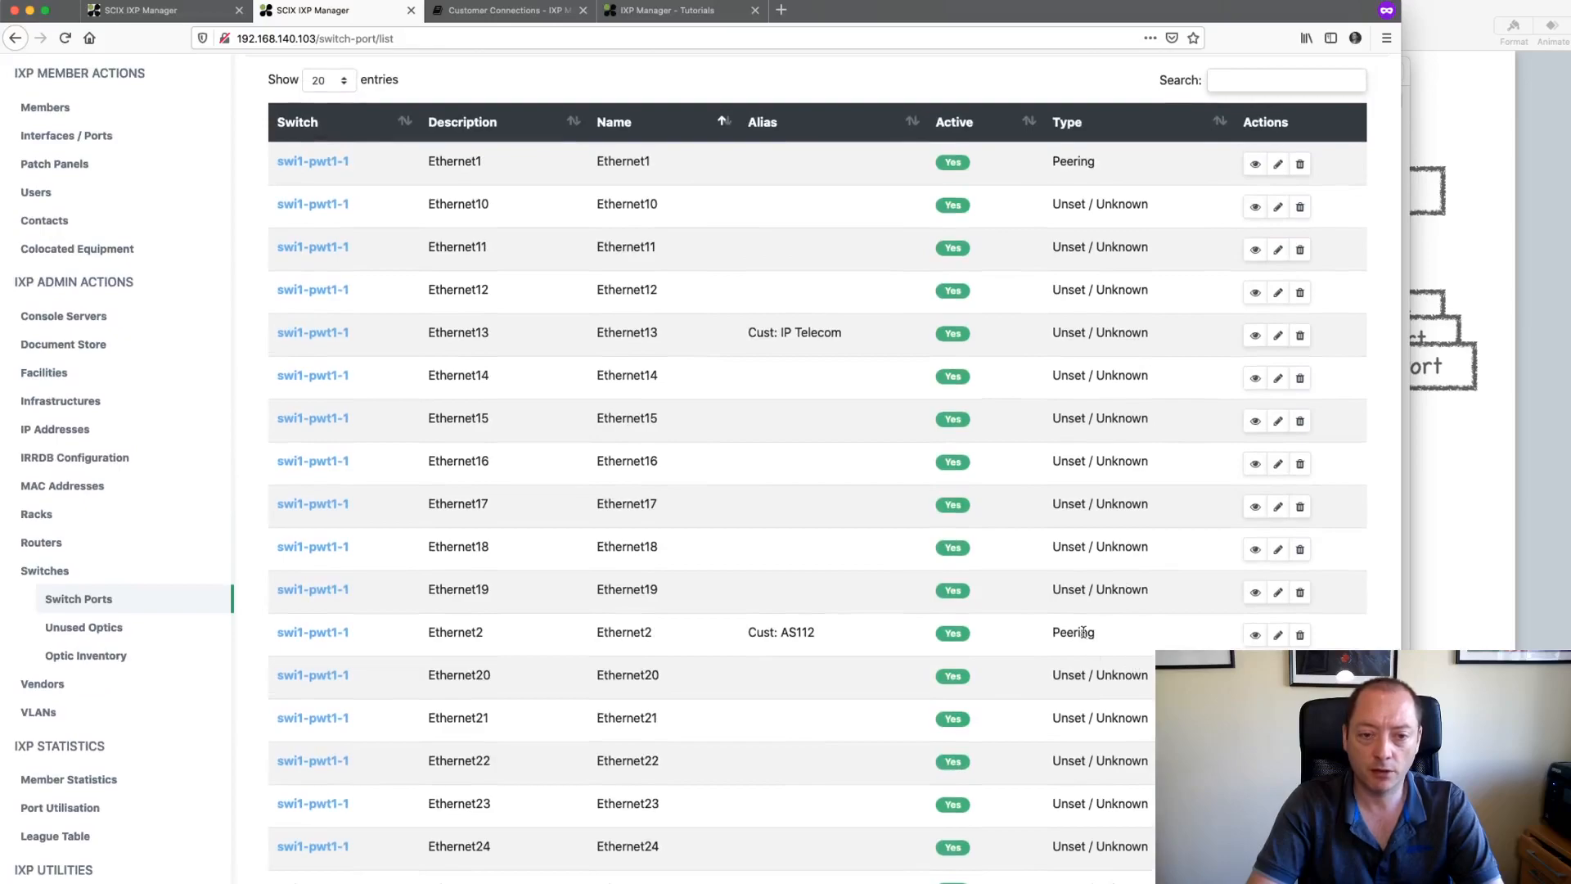
pyautogui.scroll(2, 1111, 511)
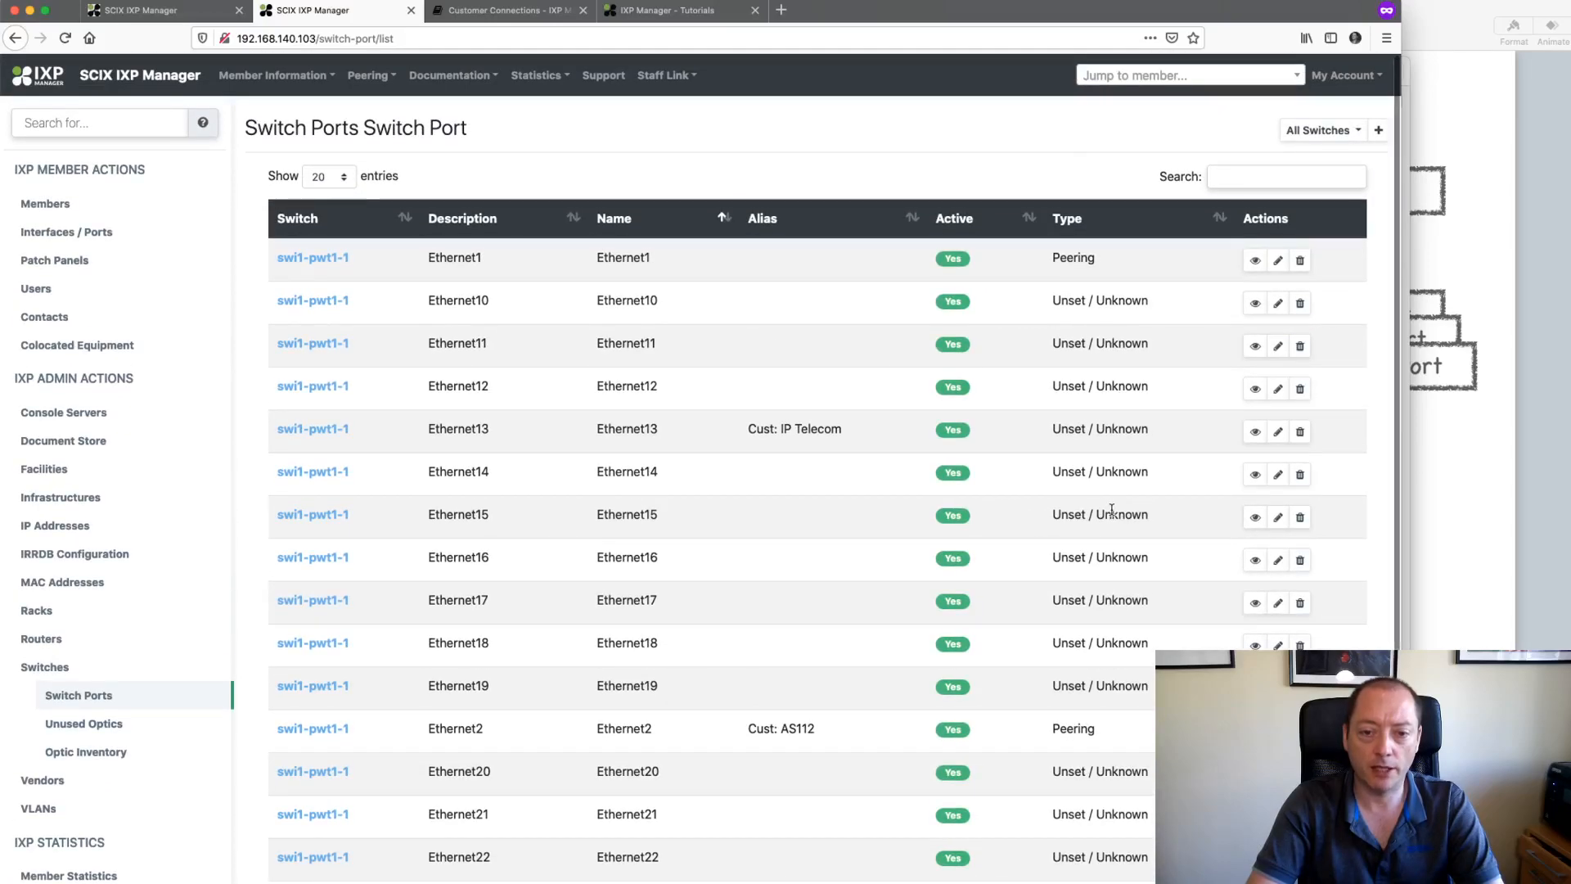
pyautogui.scroll(-5, 1111, 509)
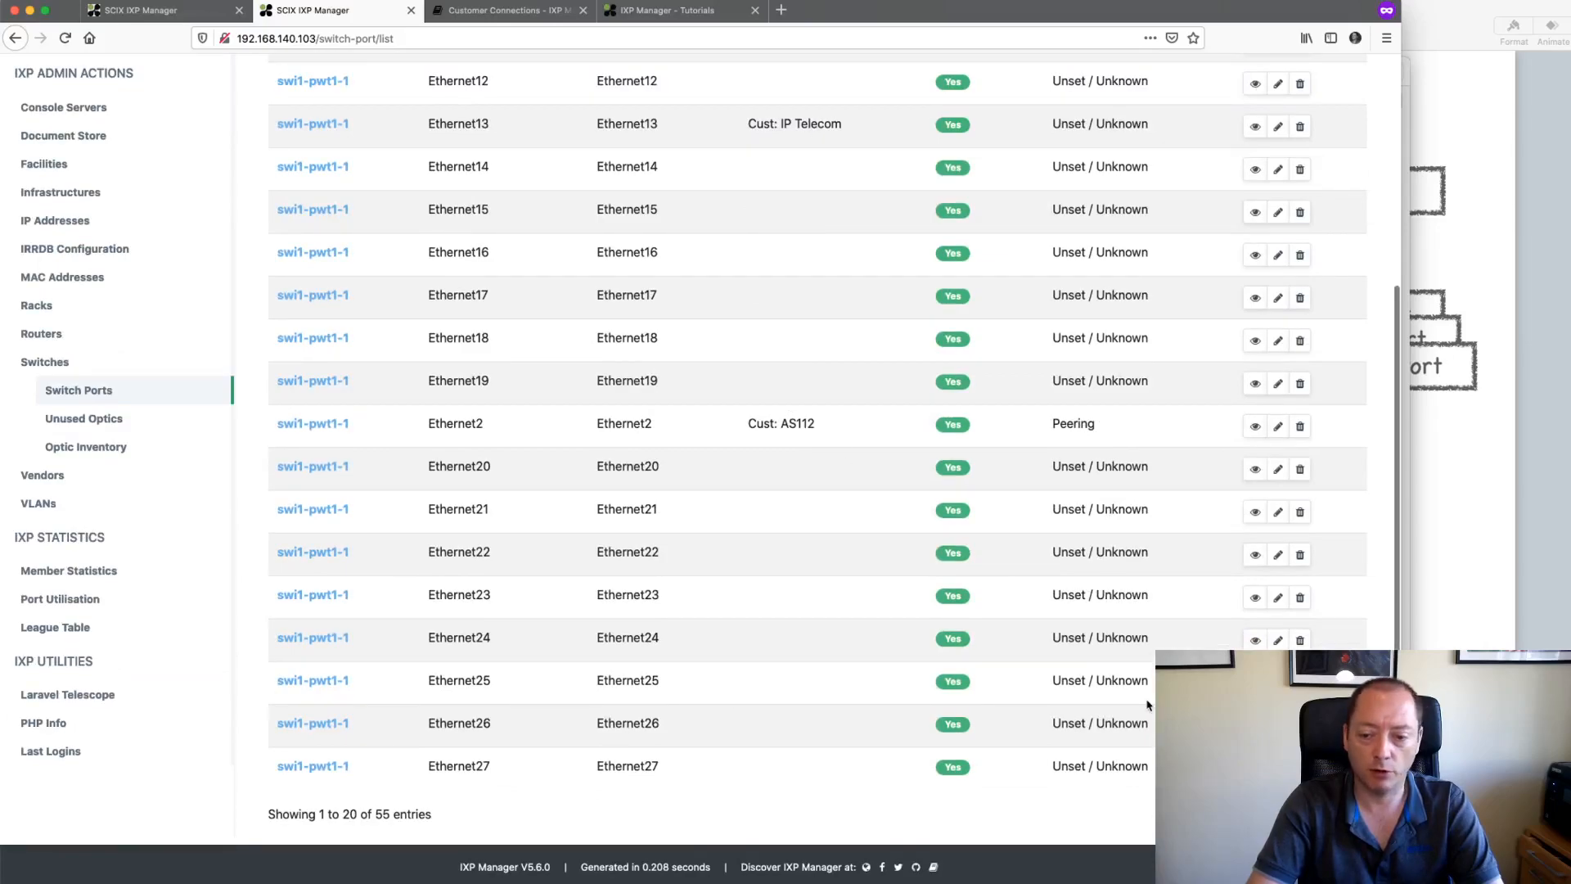
pyautogui.click(1278, 819)
pyautogui.scroll(5, 1146, 644)
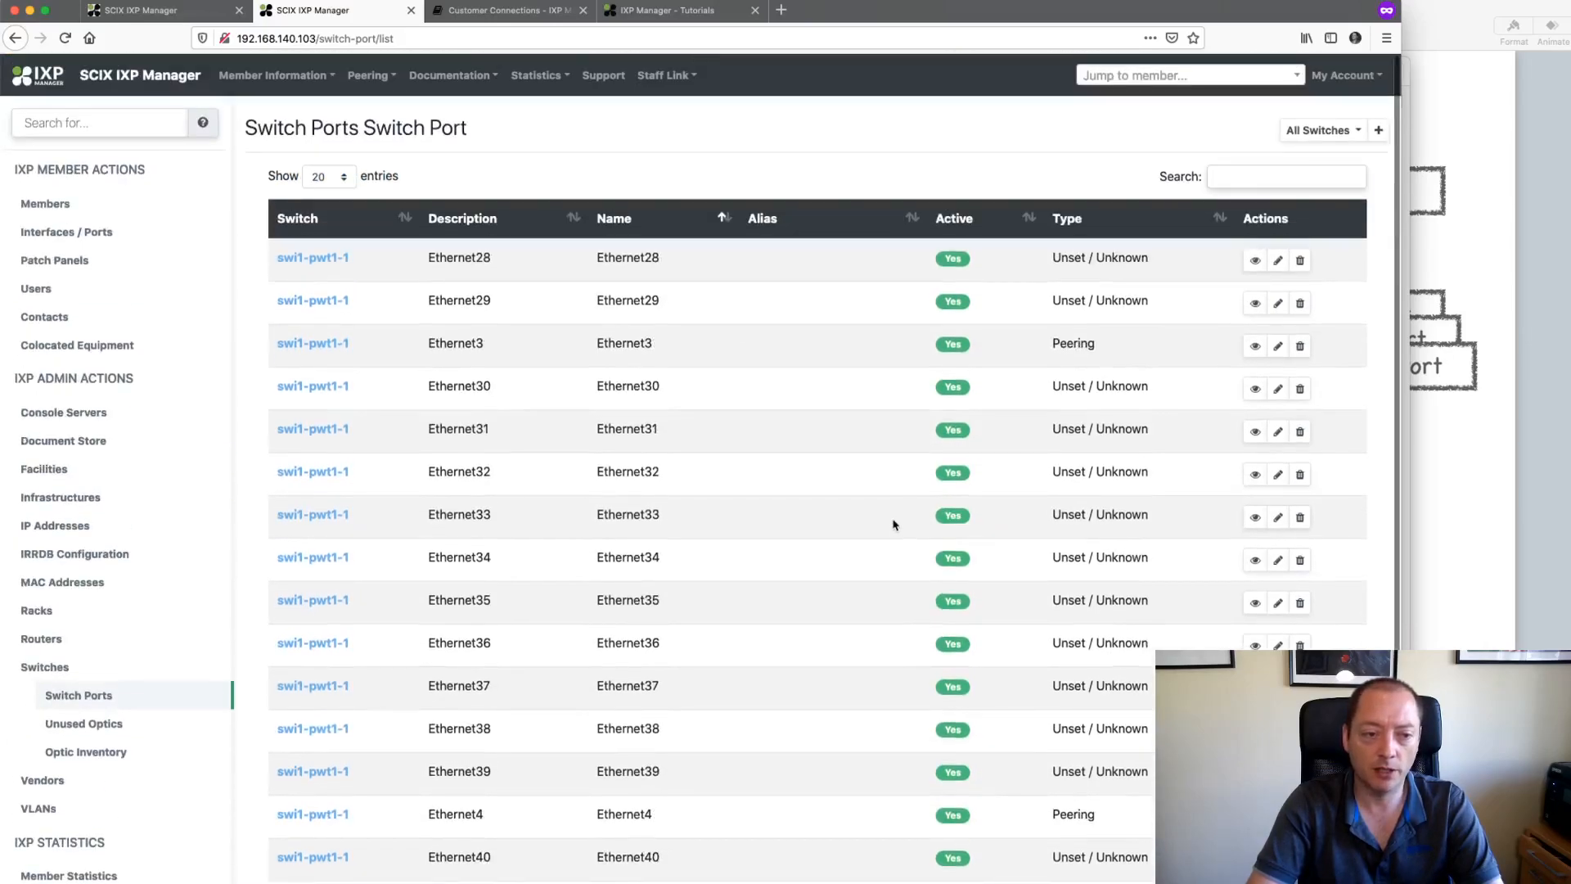
pyautogui.scroll(-1, 894, 525)
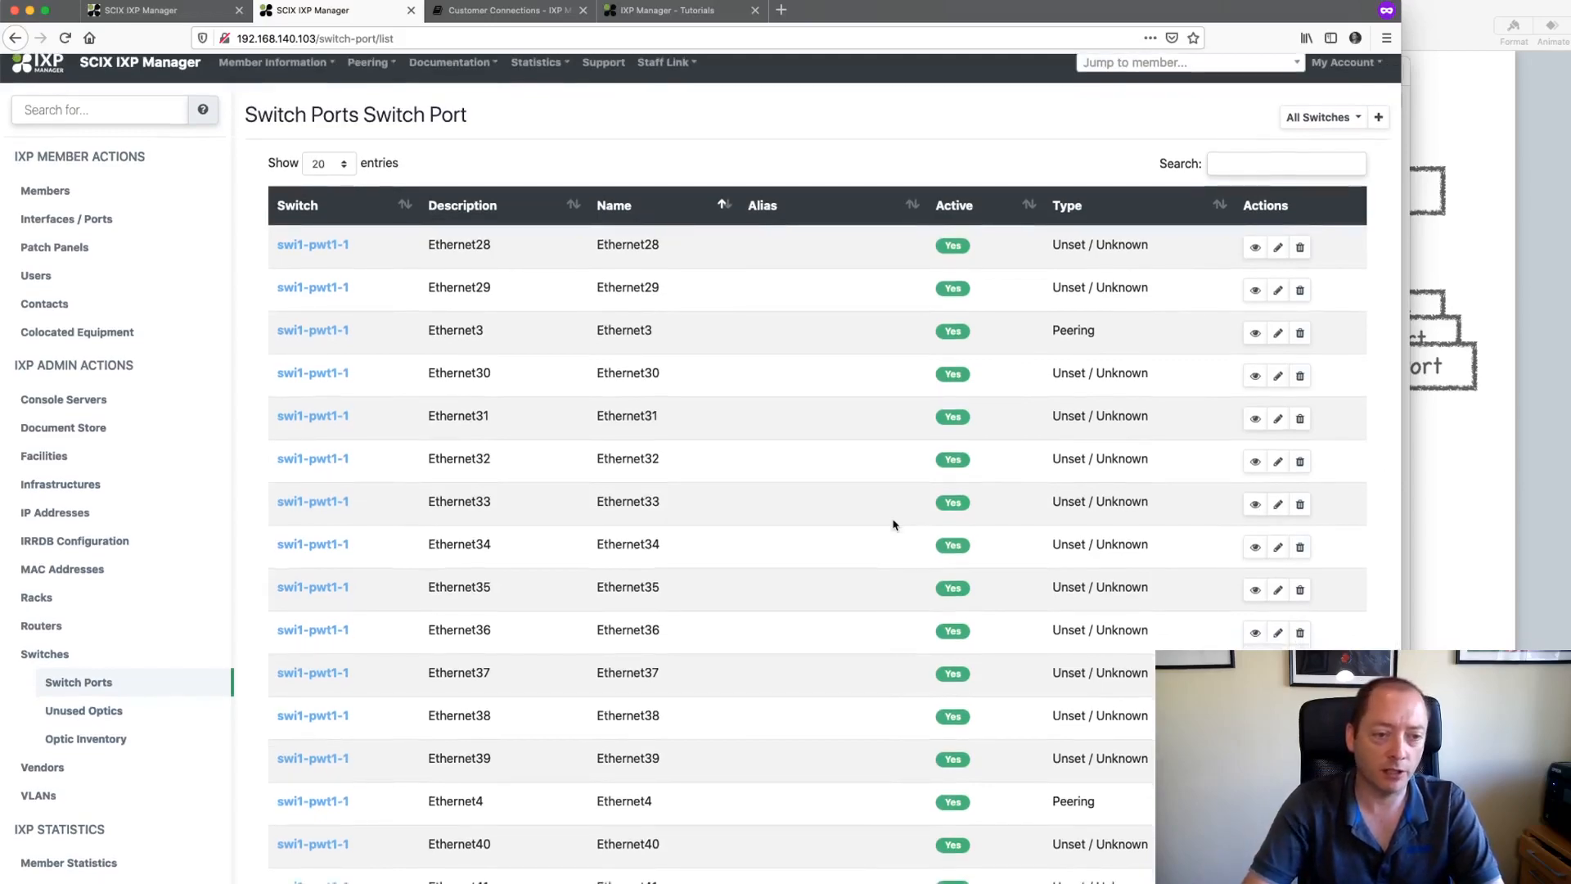
pyautogui.scroll(-1, 894, 525)
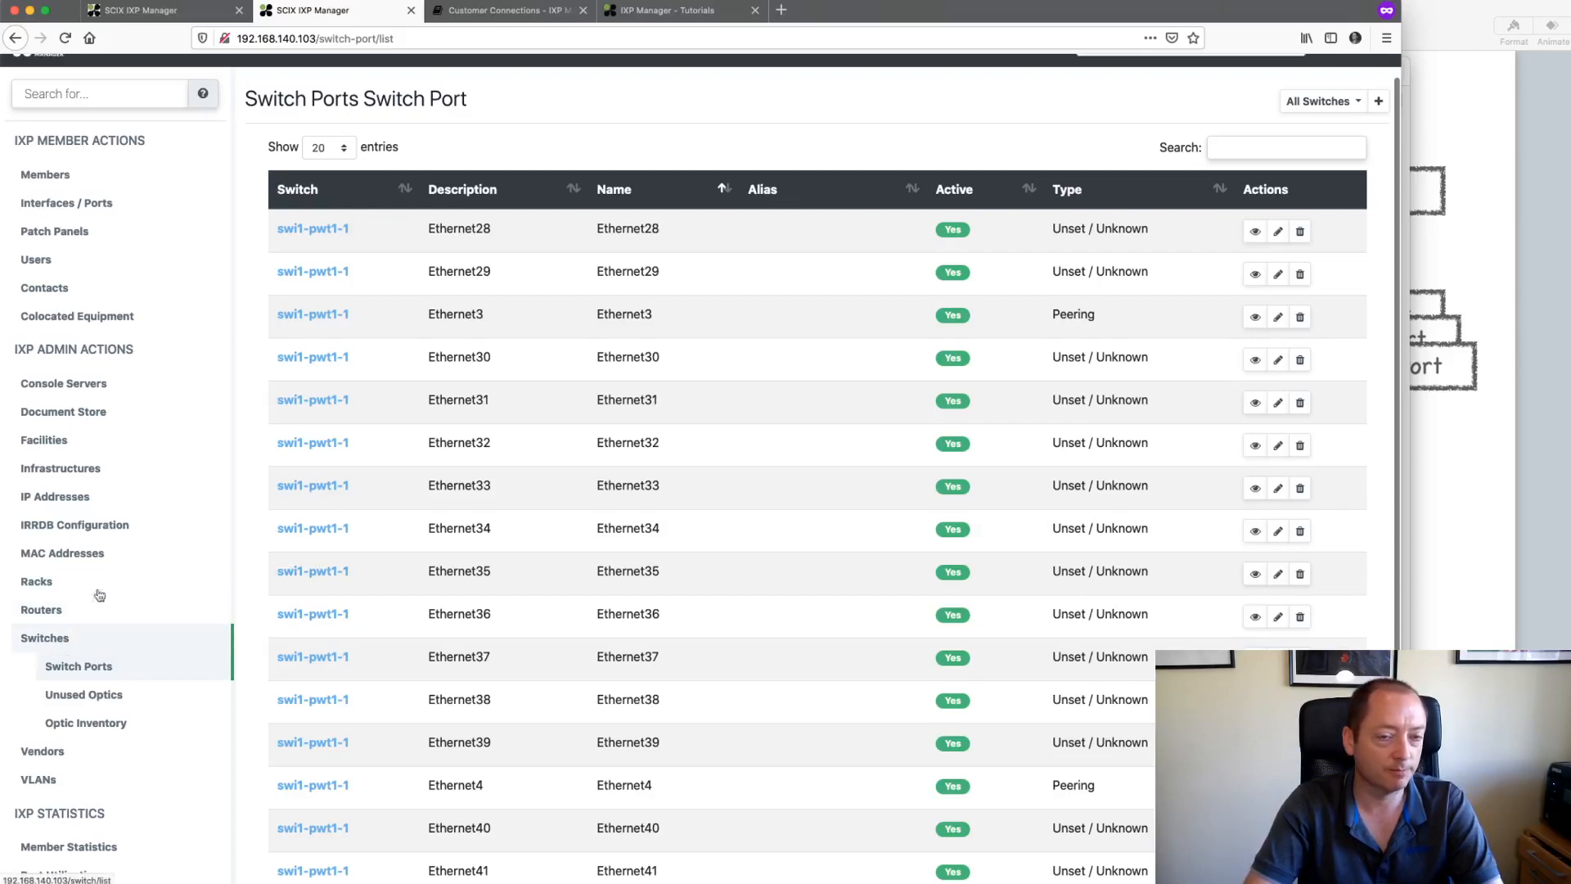
pyautogui.click(161, 18)
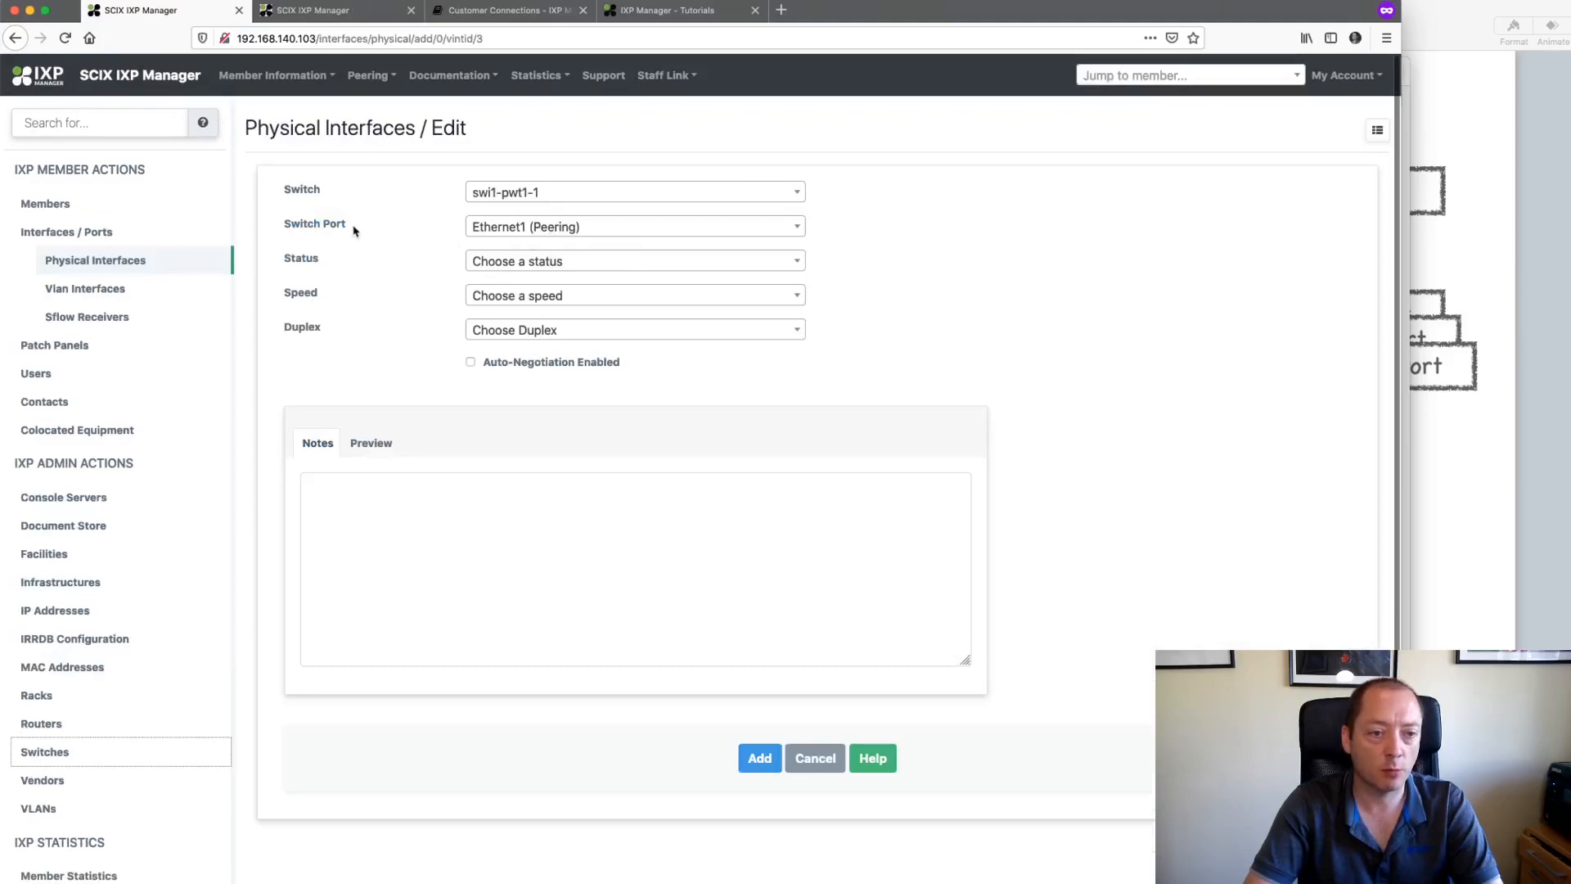
# Step: Recheck the switch and its available ports, keeping swi1-pwt1-1 and Ethernet1 (Peering) selected for the physical interface
pyautogui.click(520, 193)
pyautogui.click(498, 270)
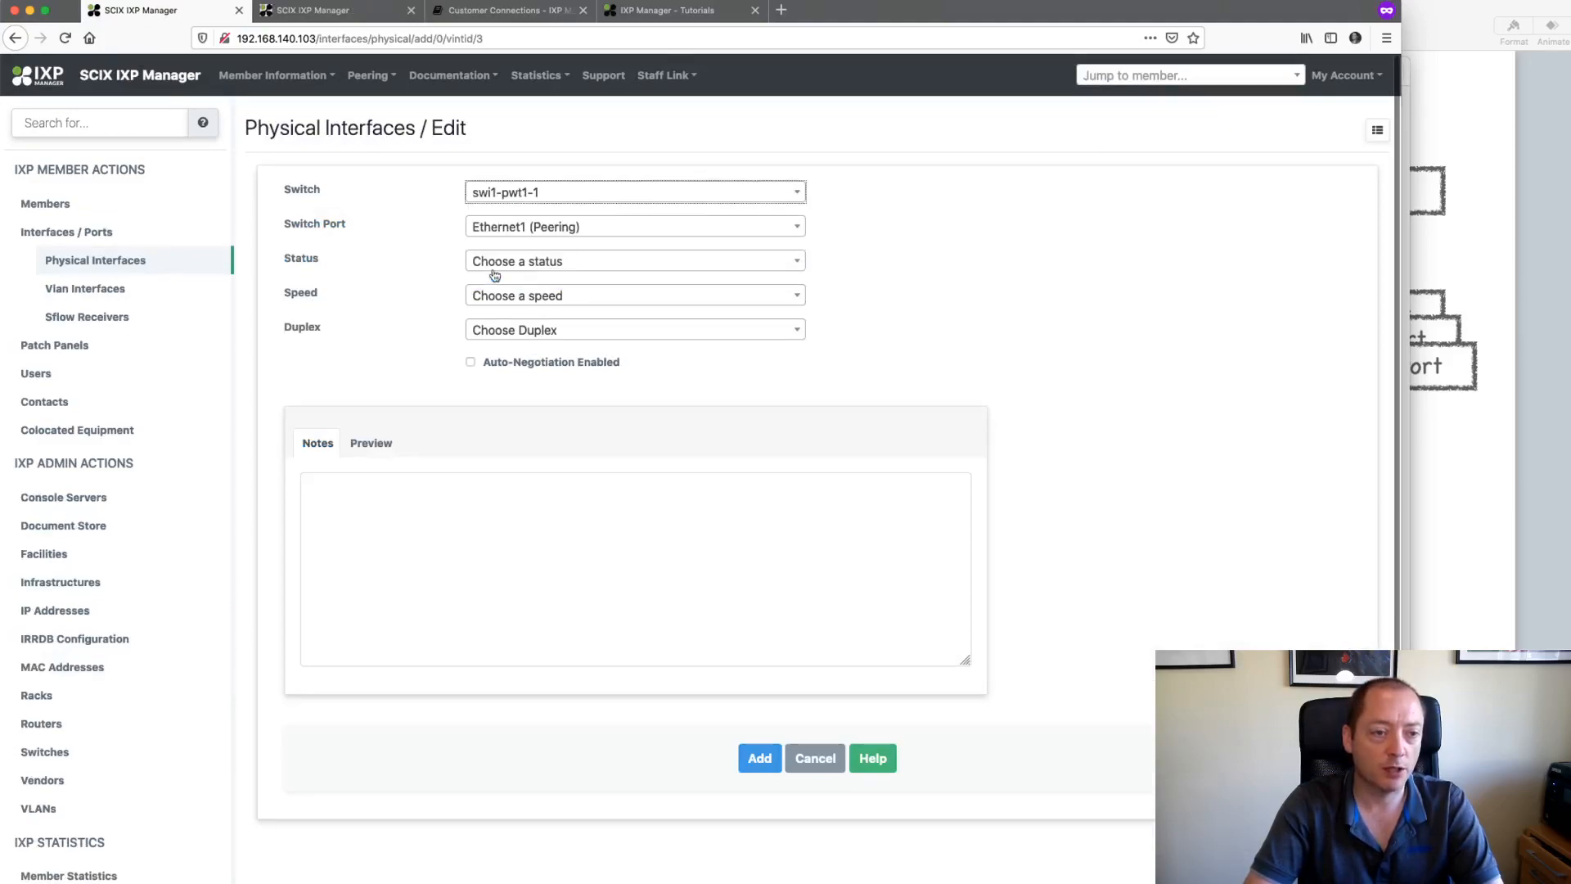
pyautogui.click(524, 226)
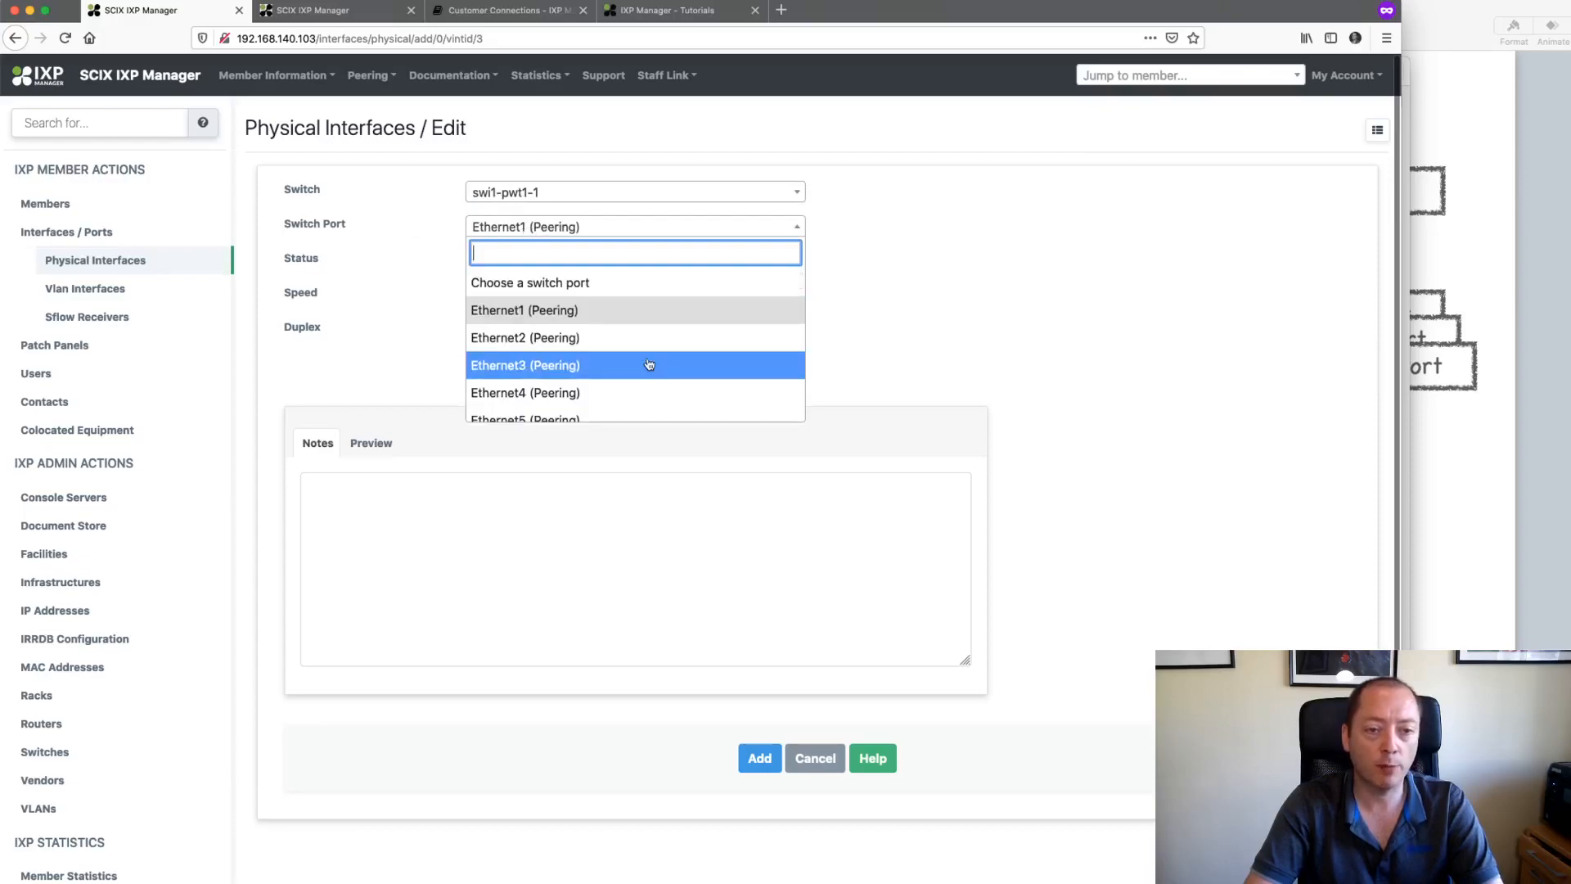
pyautogui.scroll(-8, 645, 319)
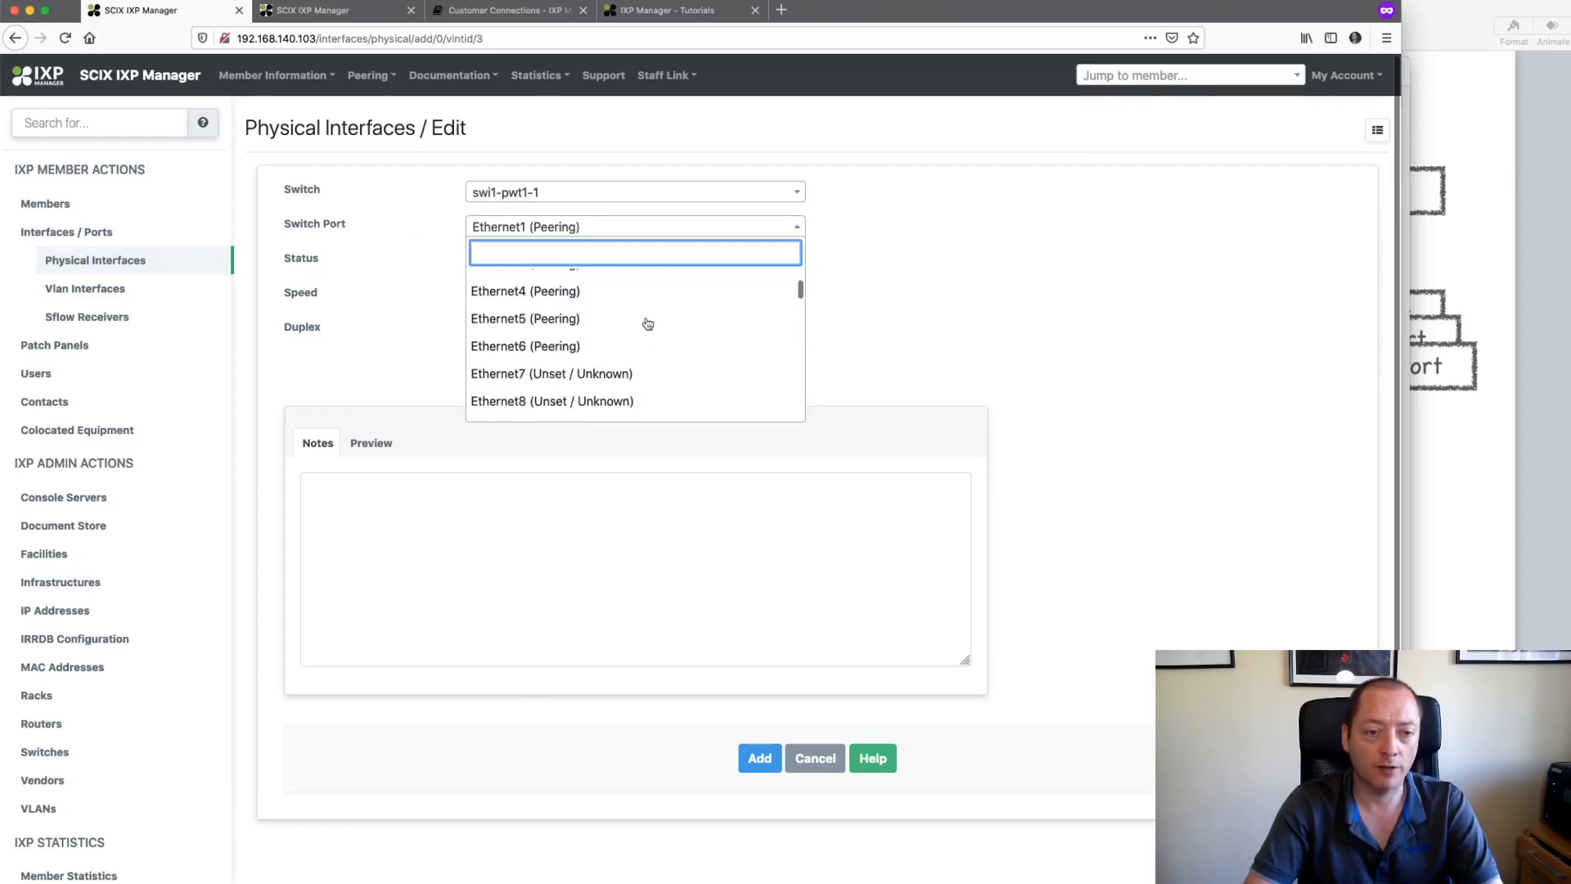
pyautogui.scroll(8, 642, 315)
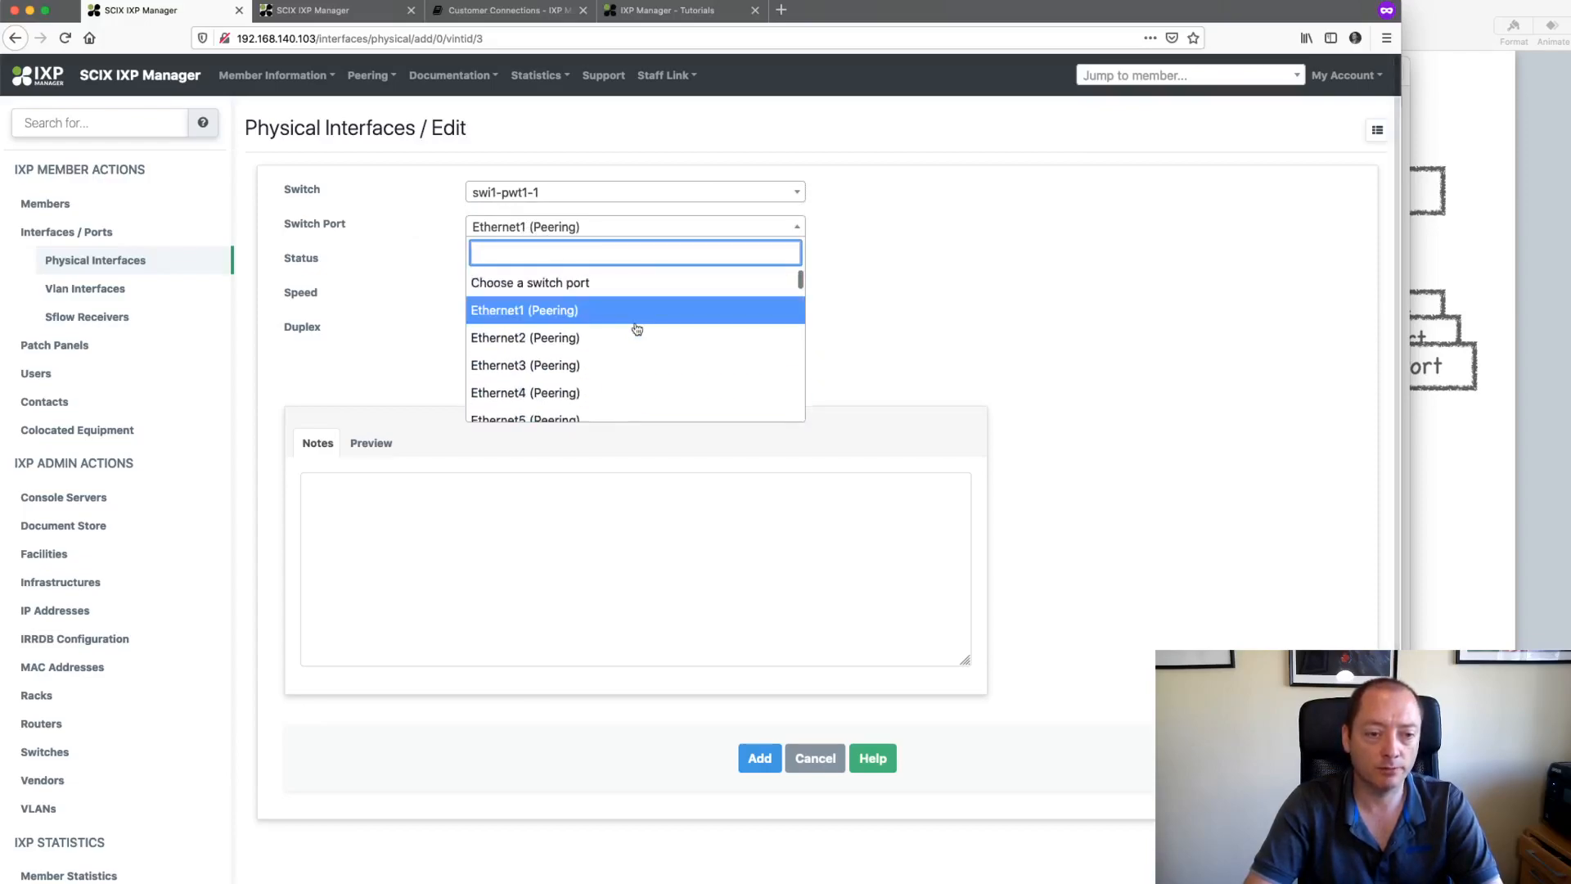
pyautogui.click(636, 318)
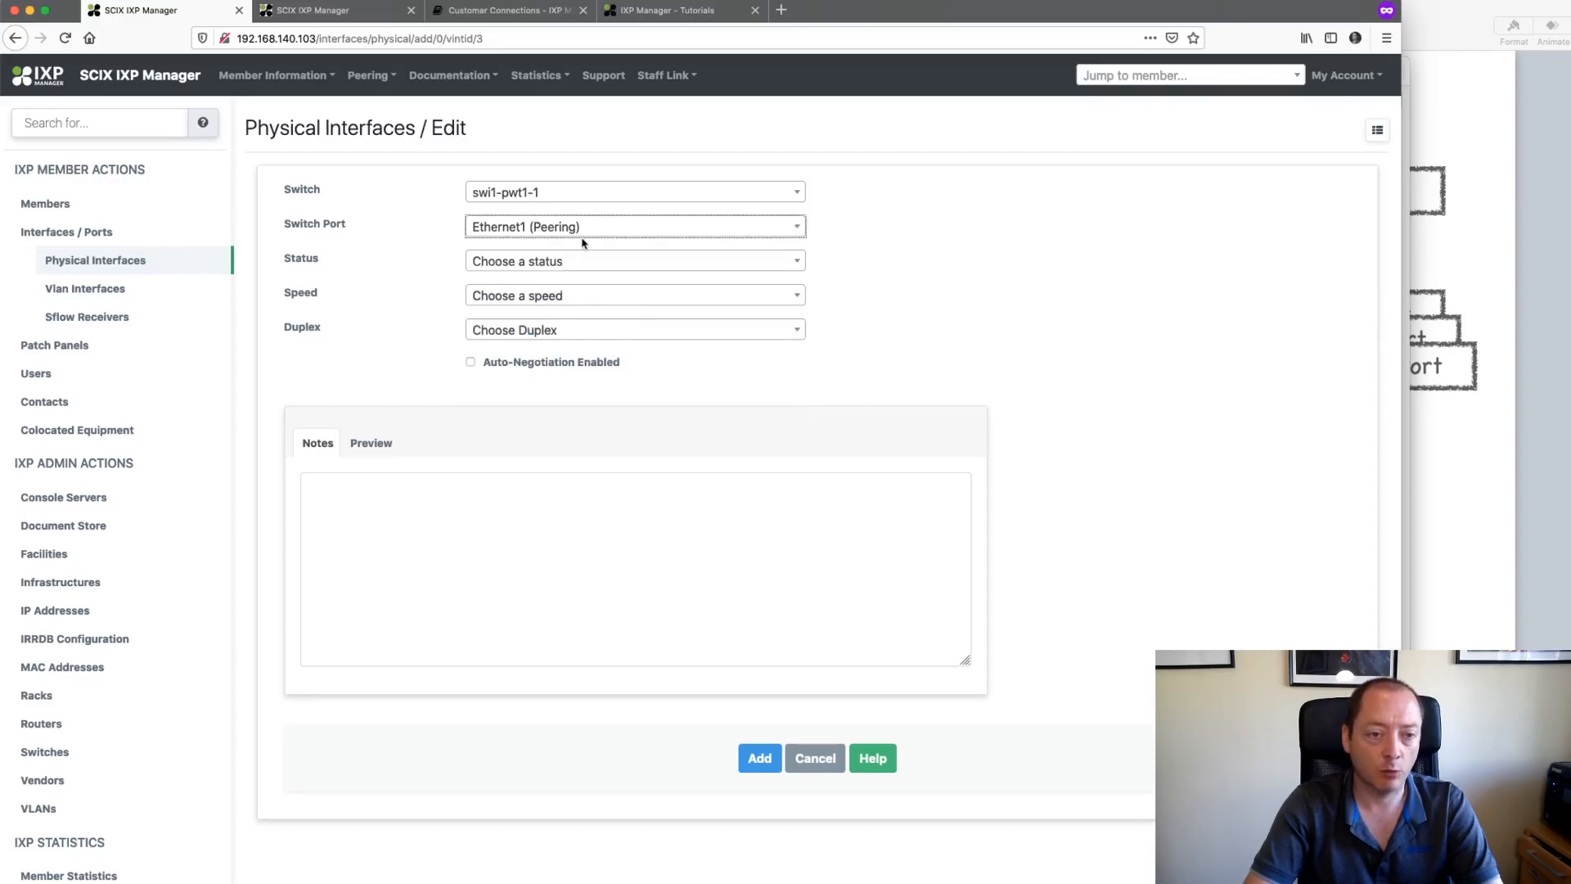
# Step: Review the available physical interface statuses and set the status to Quarantine
pyautogui.click(570, 264)
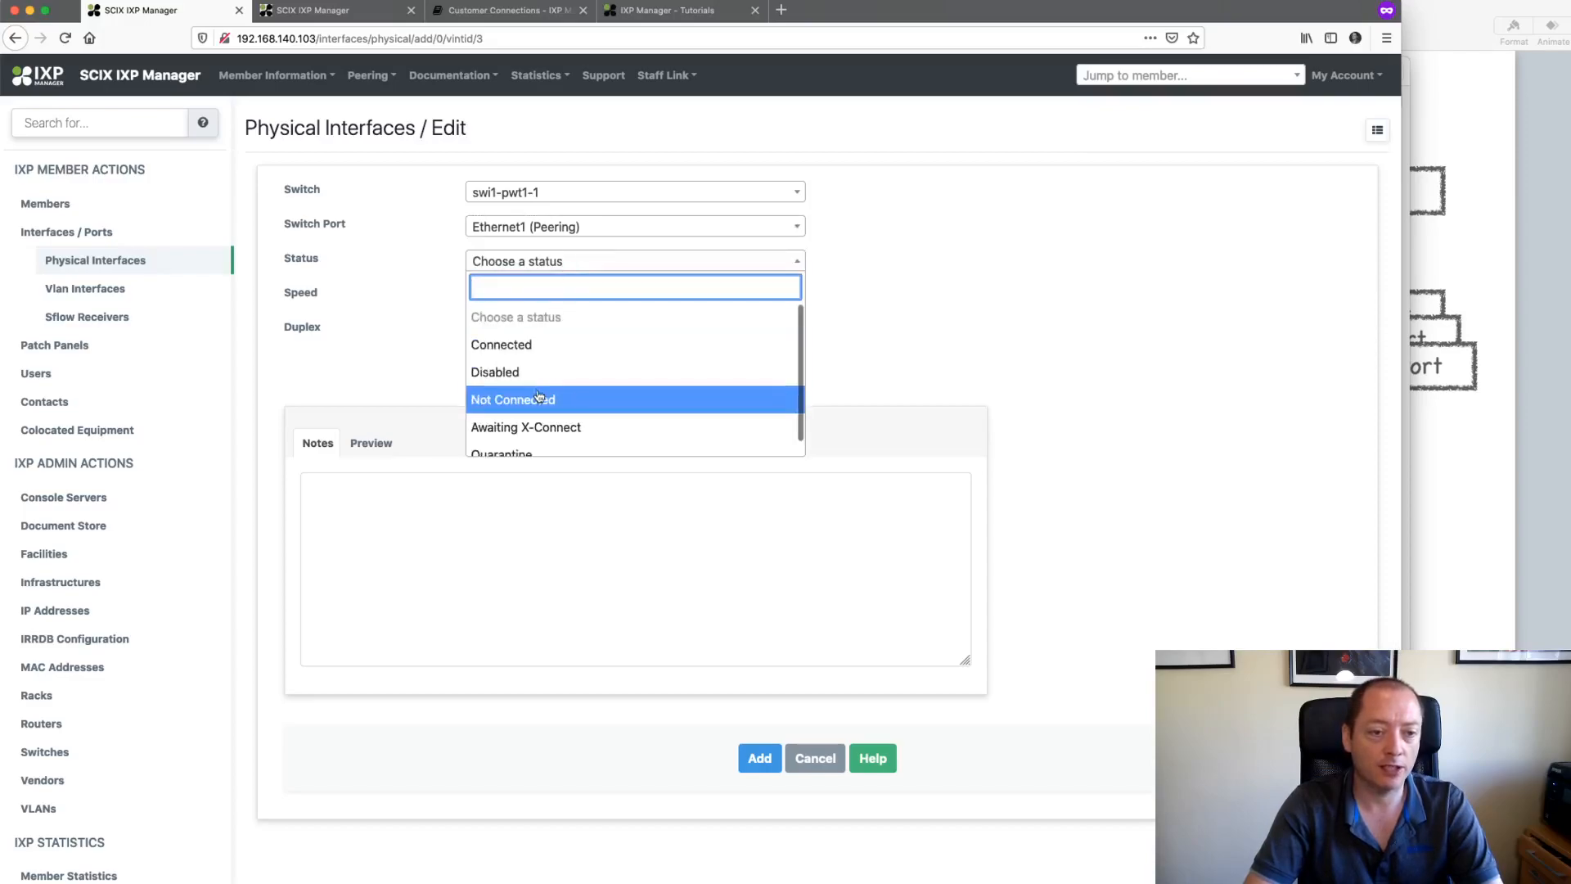
pyautogui.scroll(-1, 540, 427)
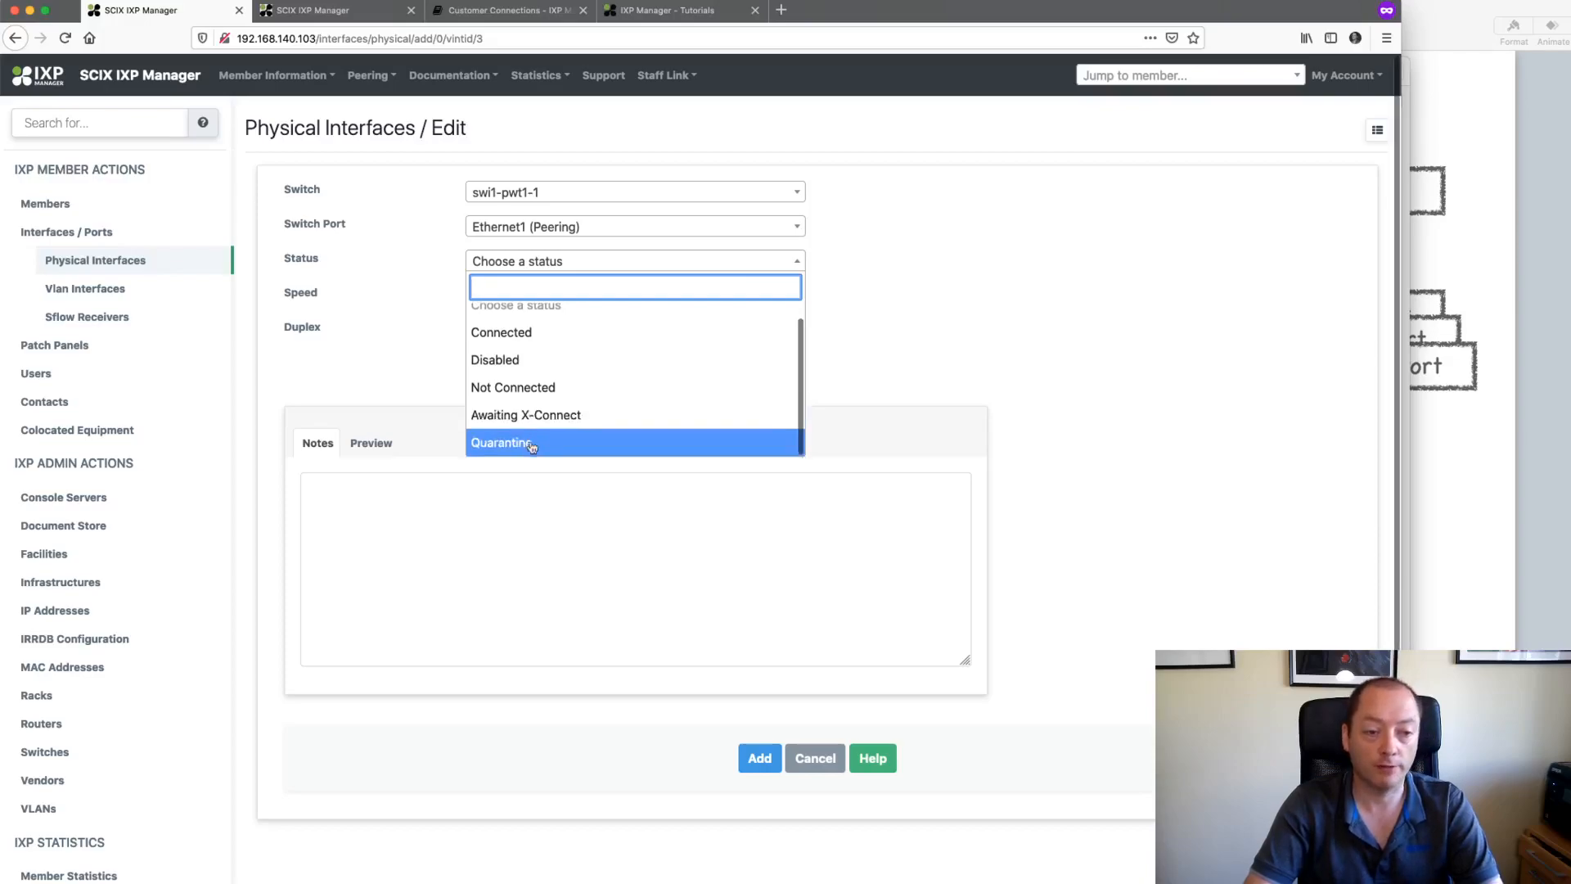
pyautogui.scroll(-1, 540, 398)
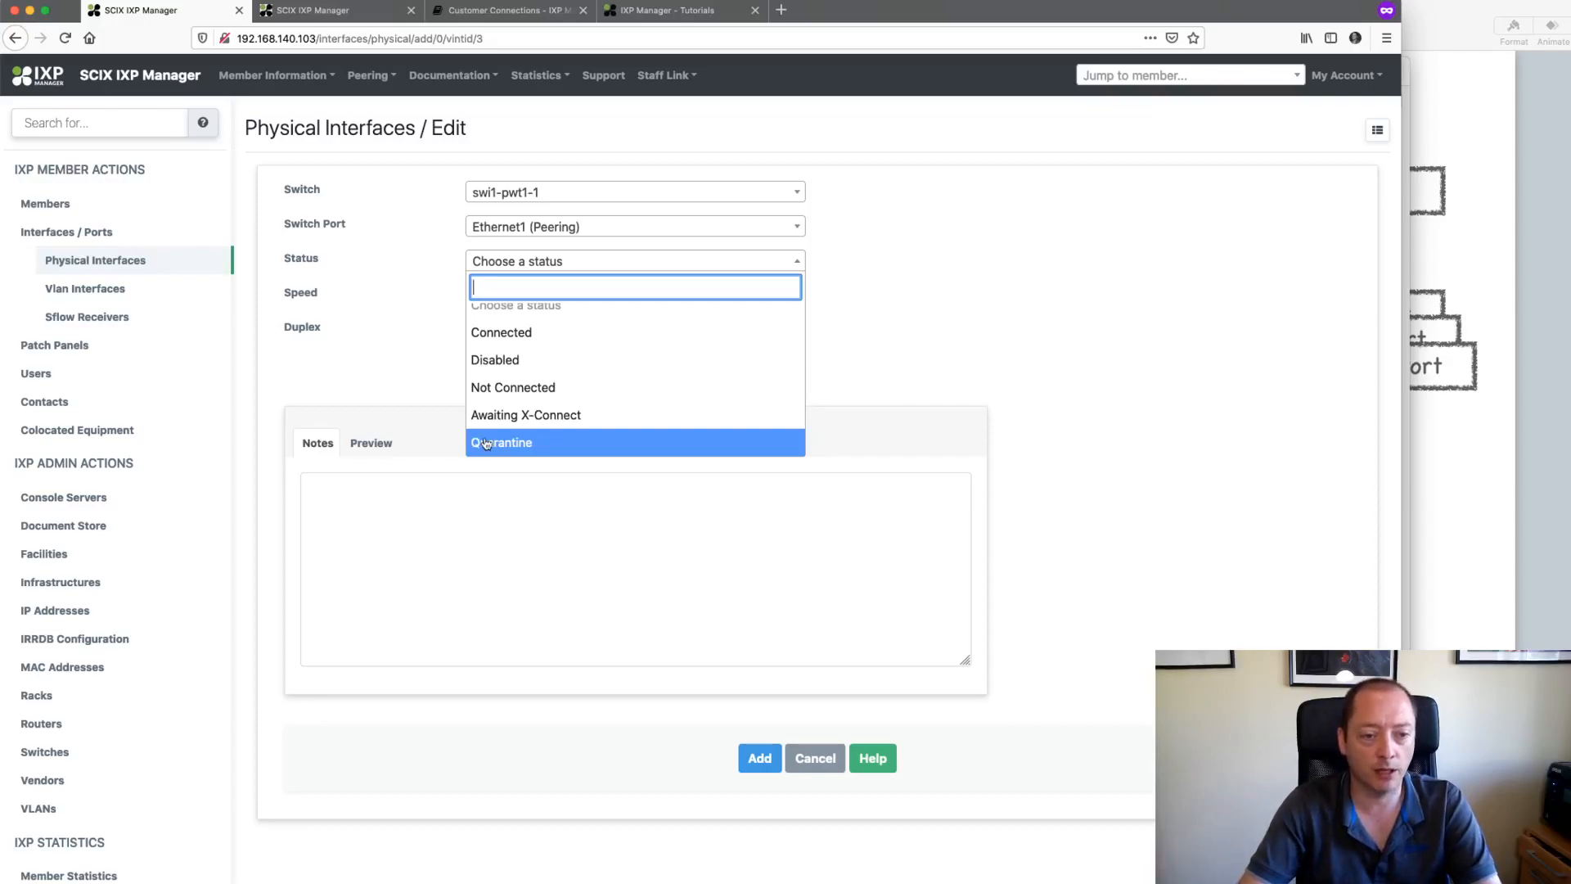
pyautogui.scroll(1, 485, 444)
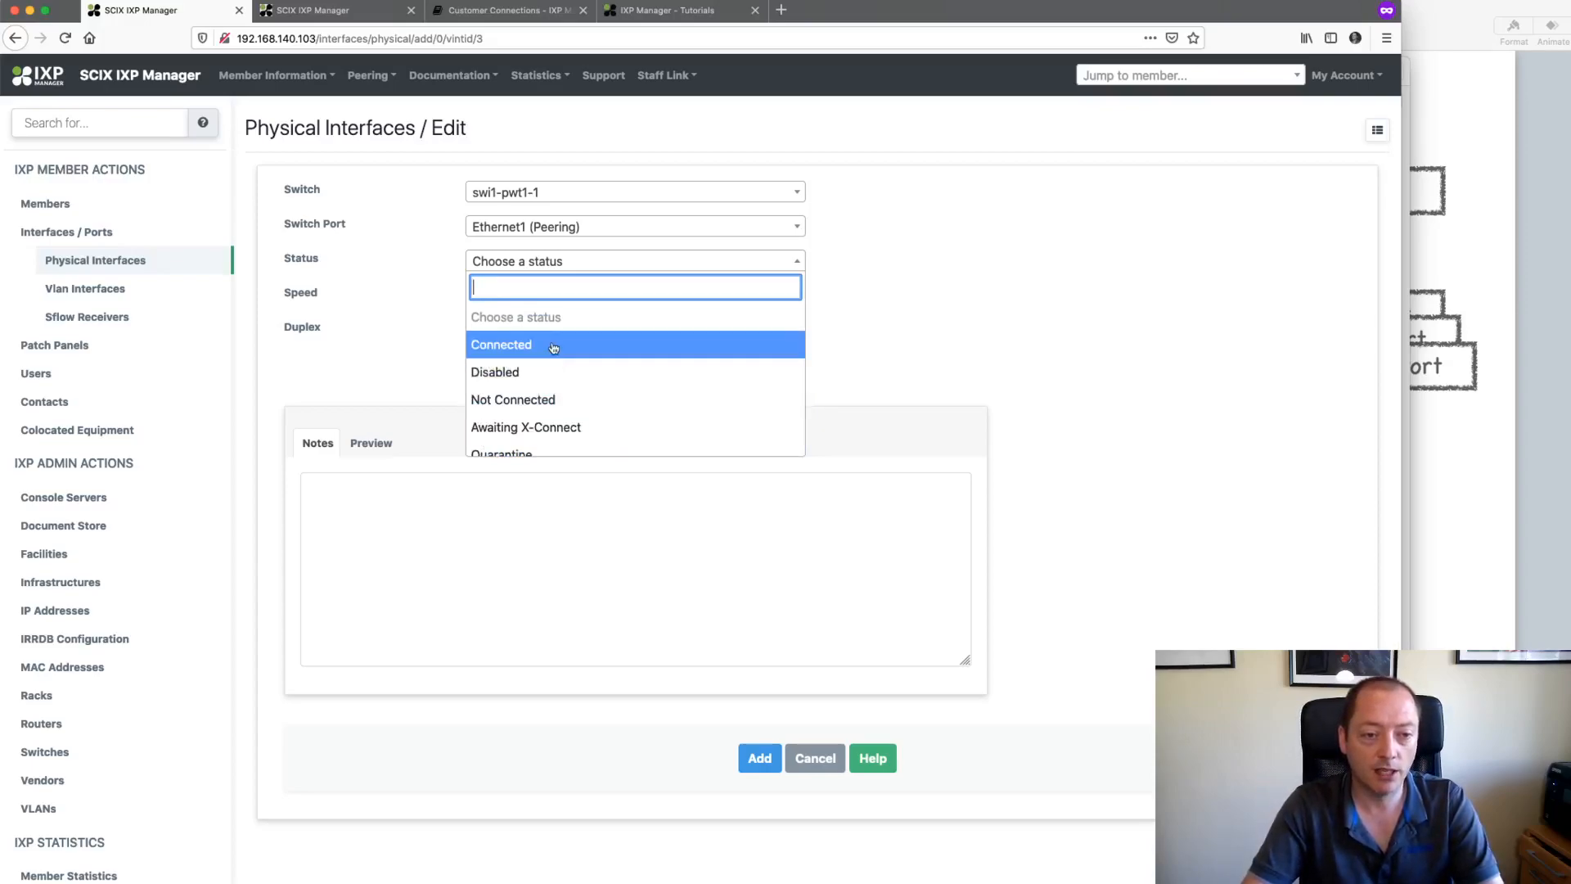
pyautogui.scroll(-1, 554, 348)
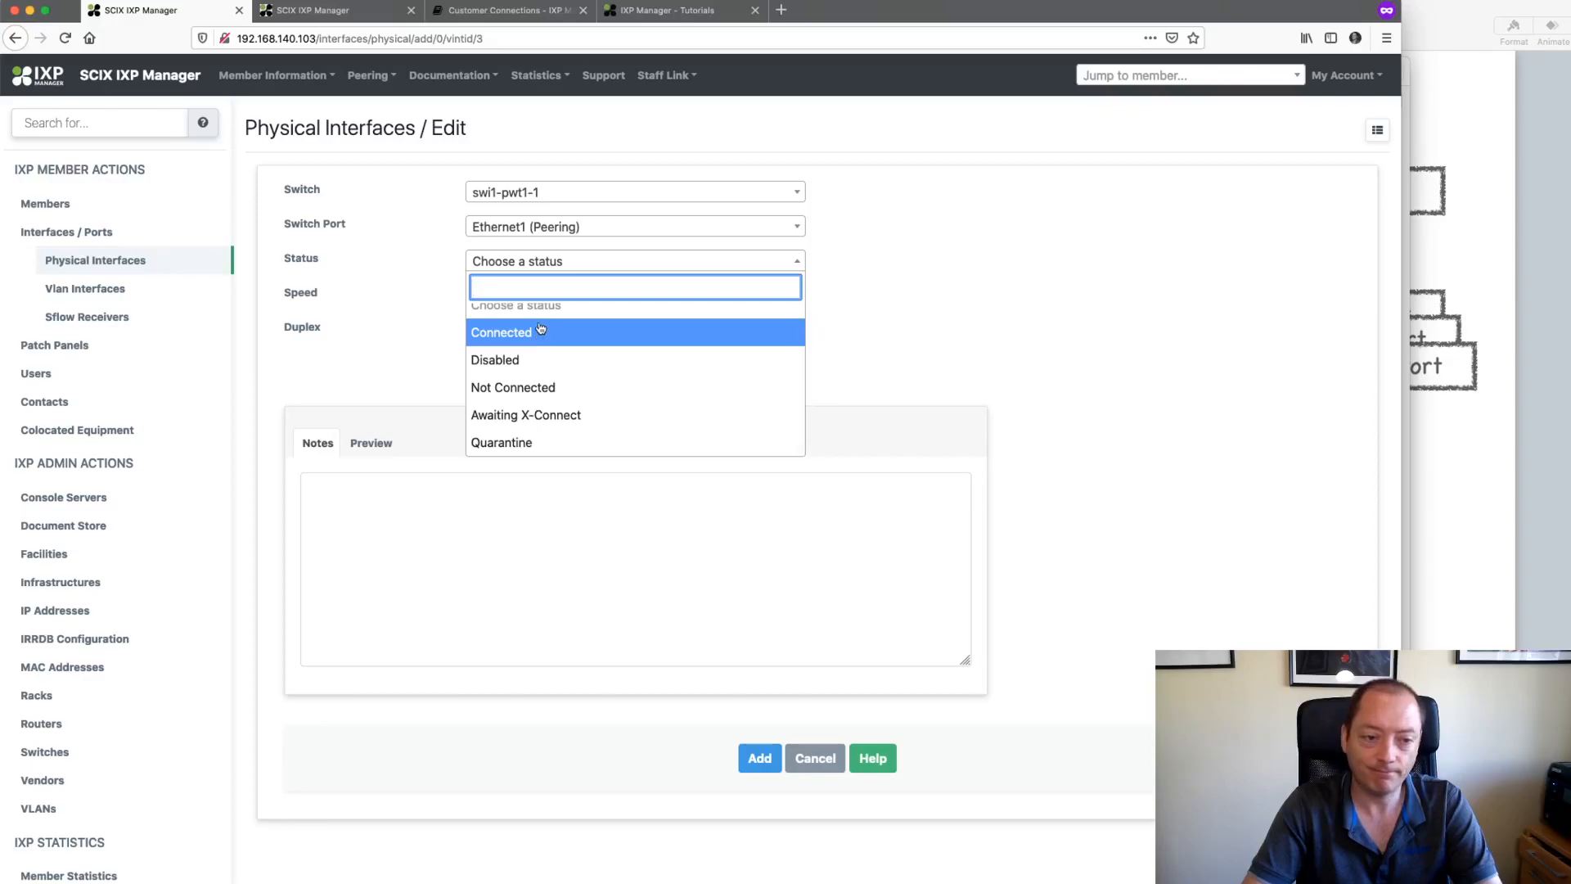
pyautogui.click(501, 443)
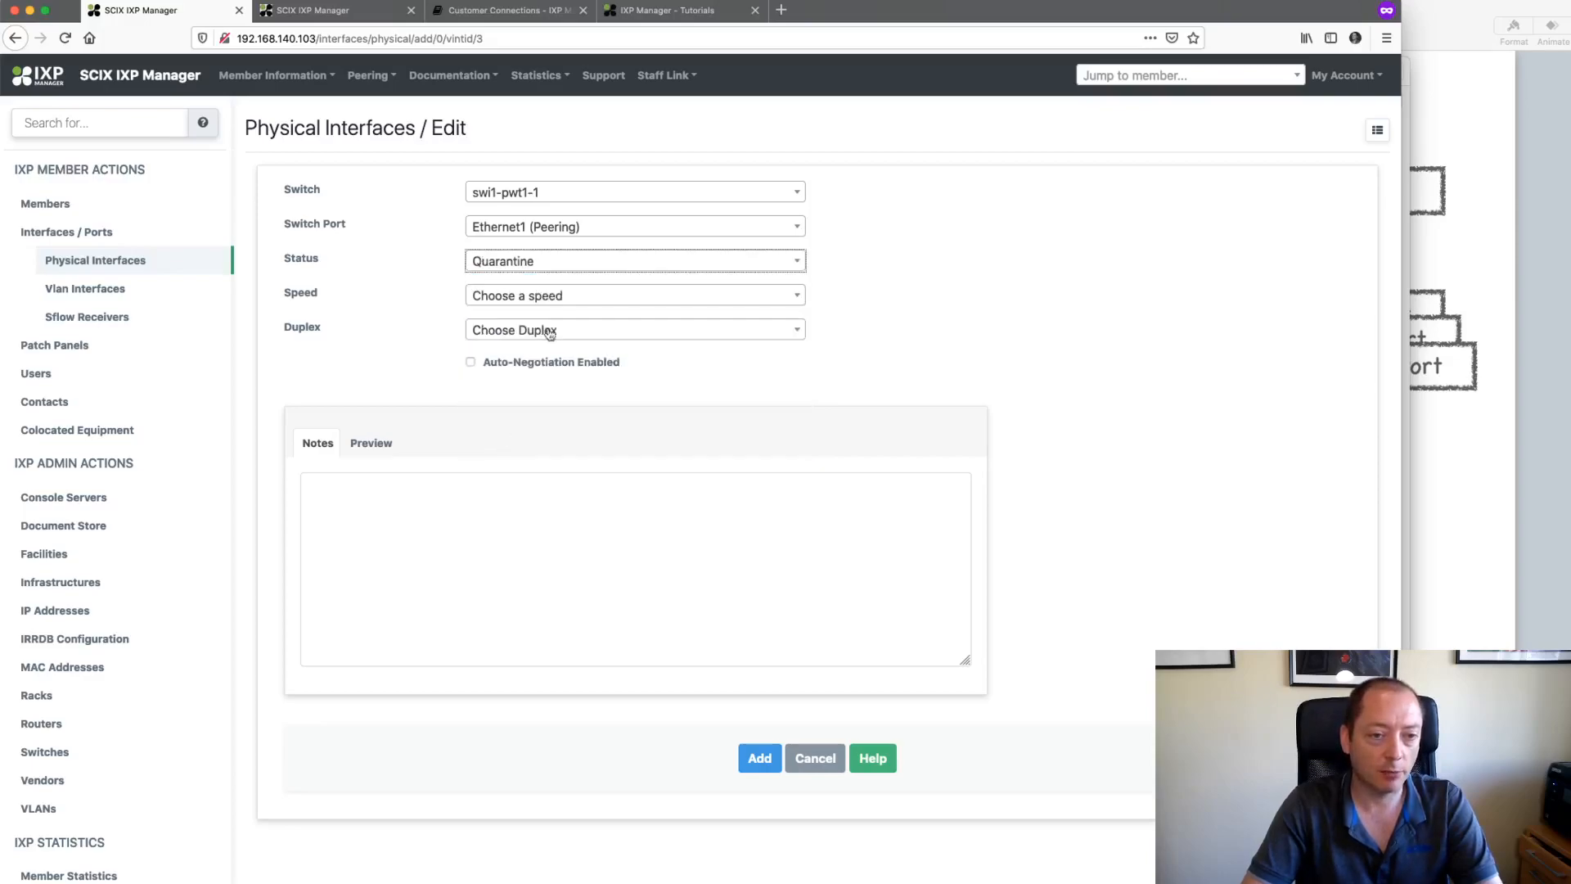
# Step: Set the physical interface's speed to 10 Gbps and duplex to full, and enable auto-negotiation
pyautogui.click(566, 297)
pyautogui.click(535, 462)
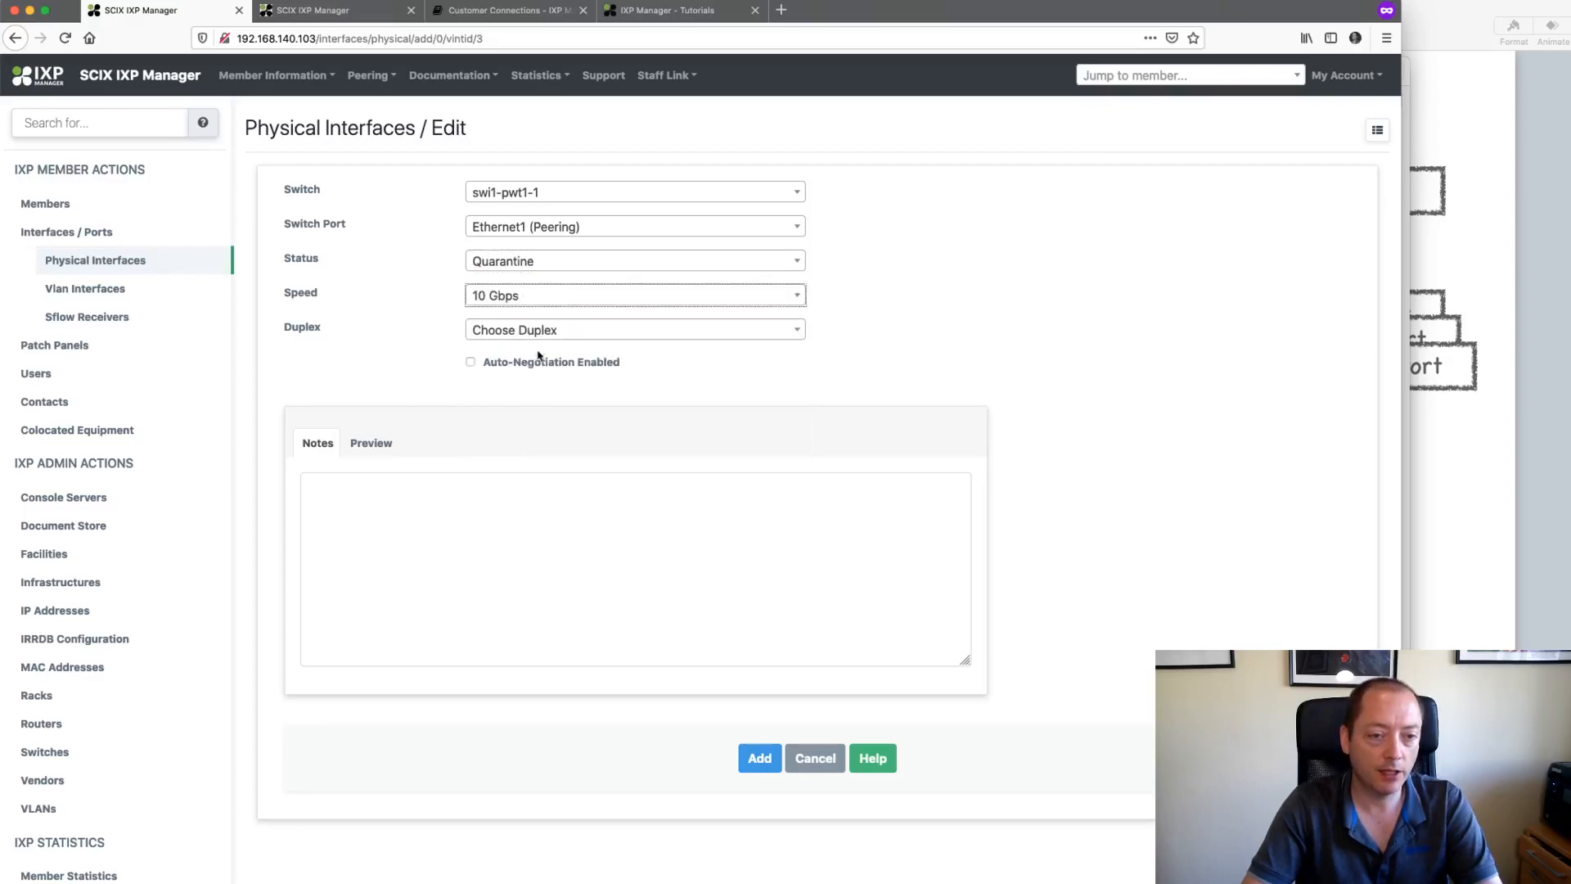
pyautogui.click(540, 331)
pyautogui.click(524, 419)
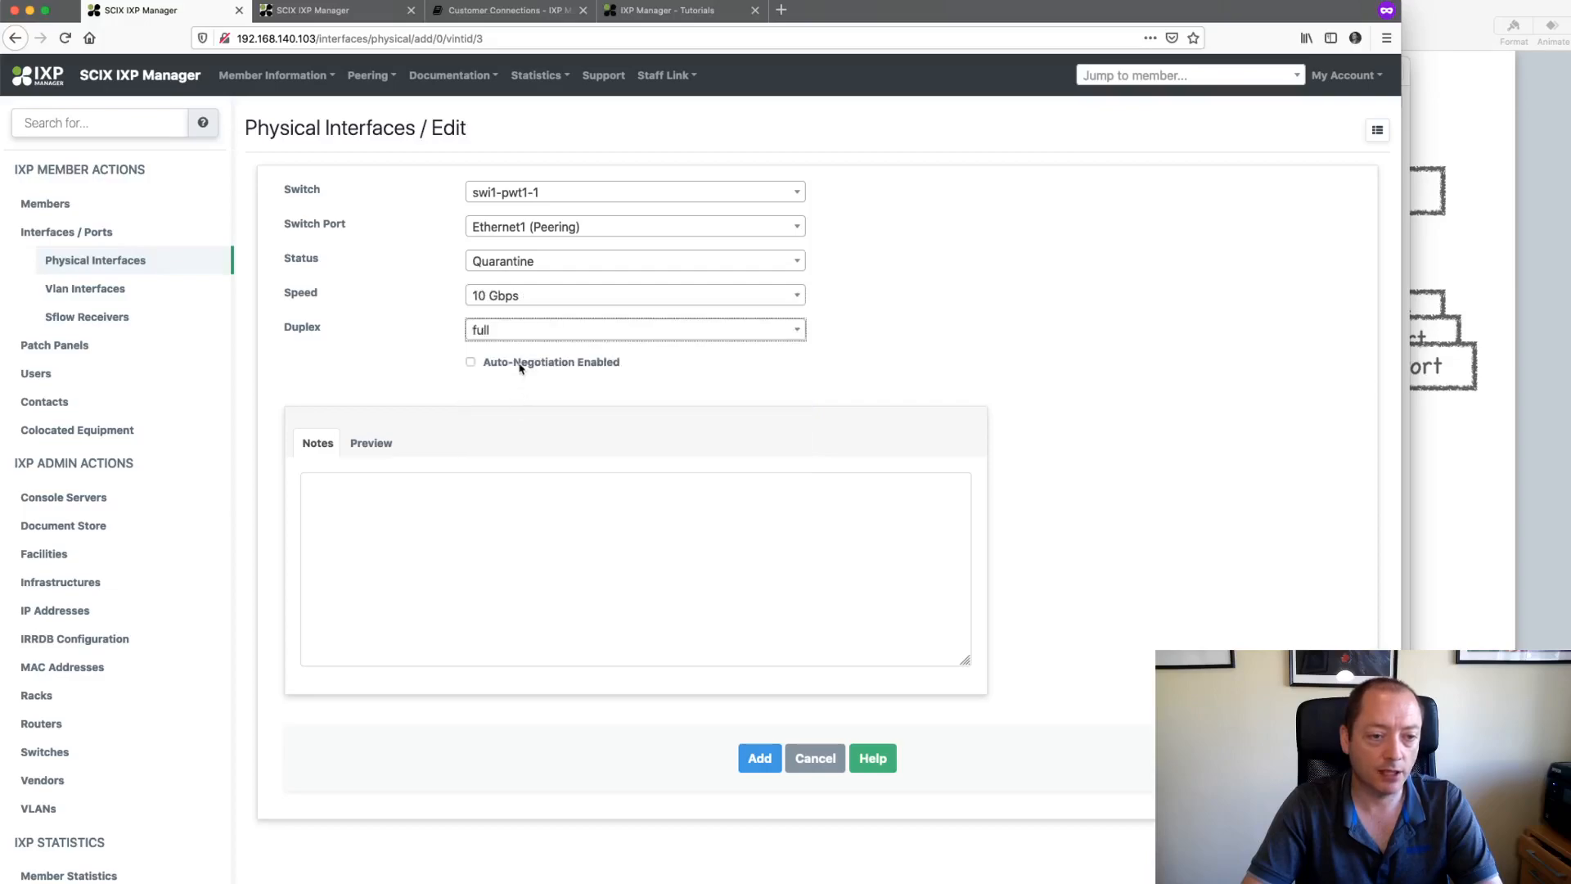
pyautogui.click(520, 366)
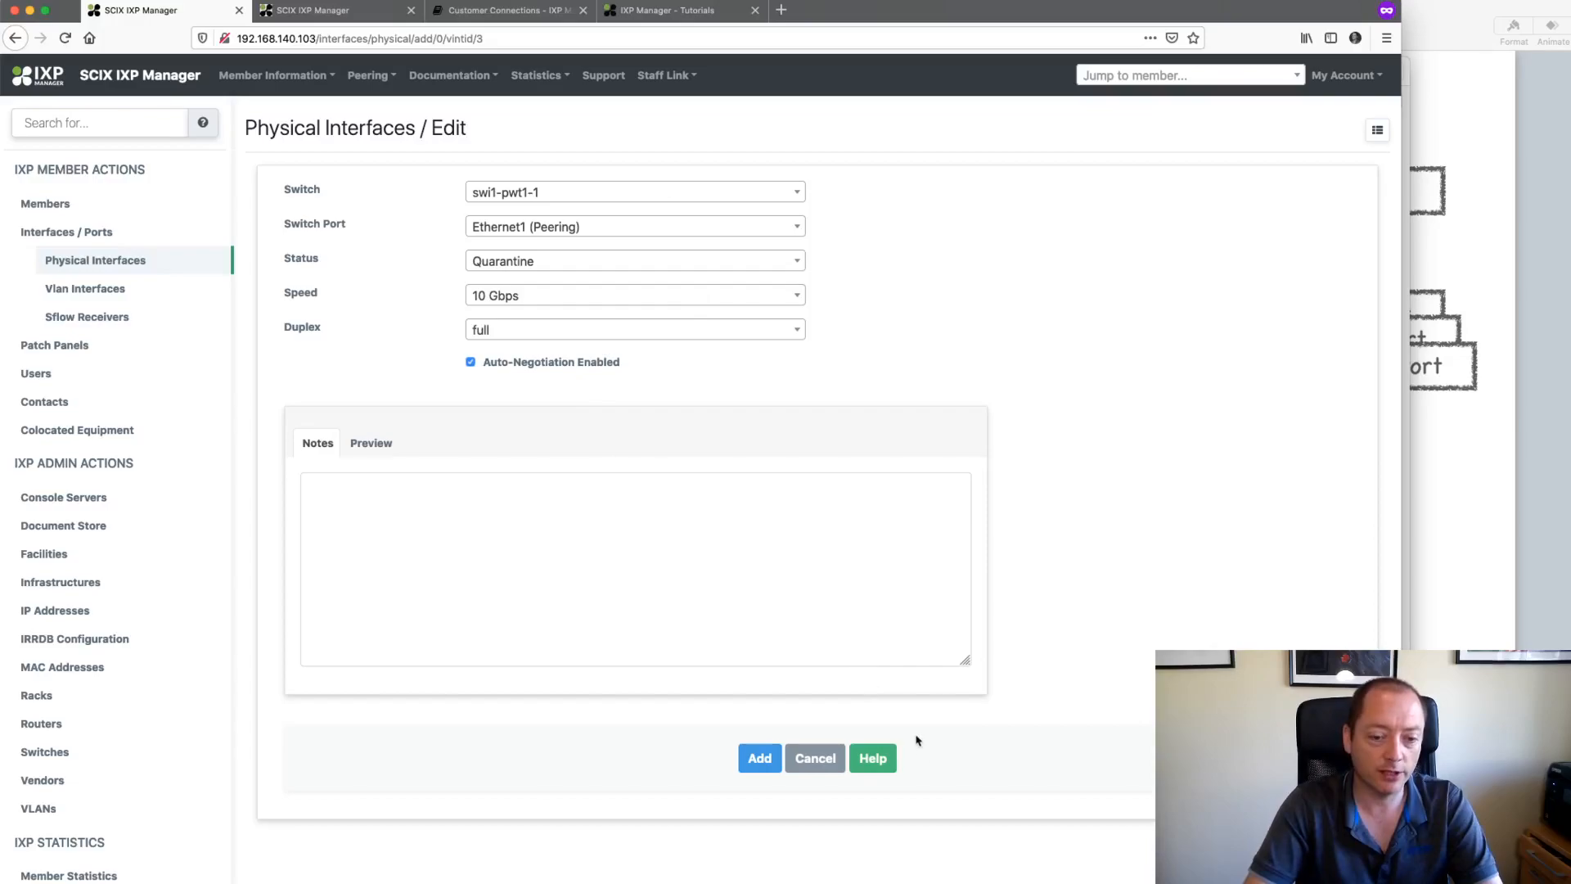
# Step: Display and read the help texts for the physical interface's fields, and submit the form to add the interface
pyautogui.click(895, 764)
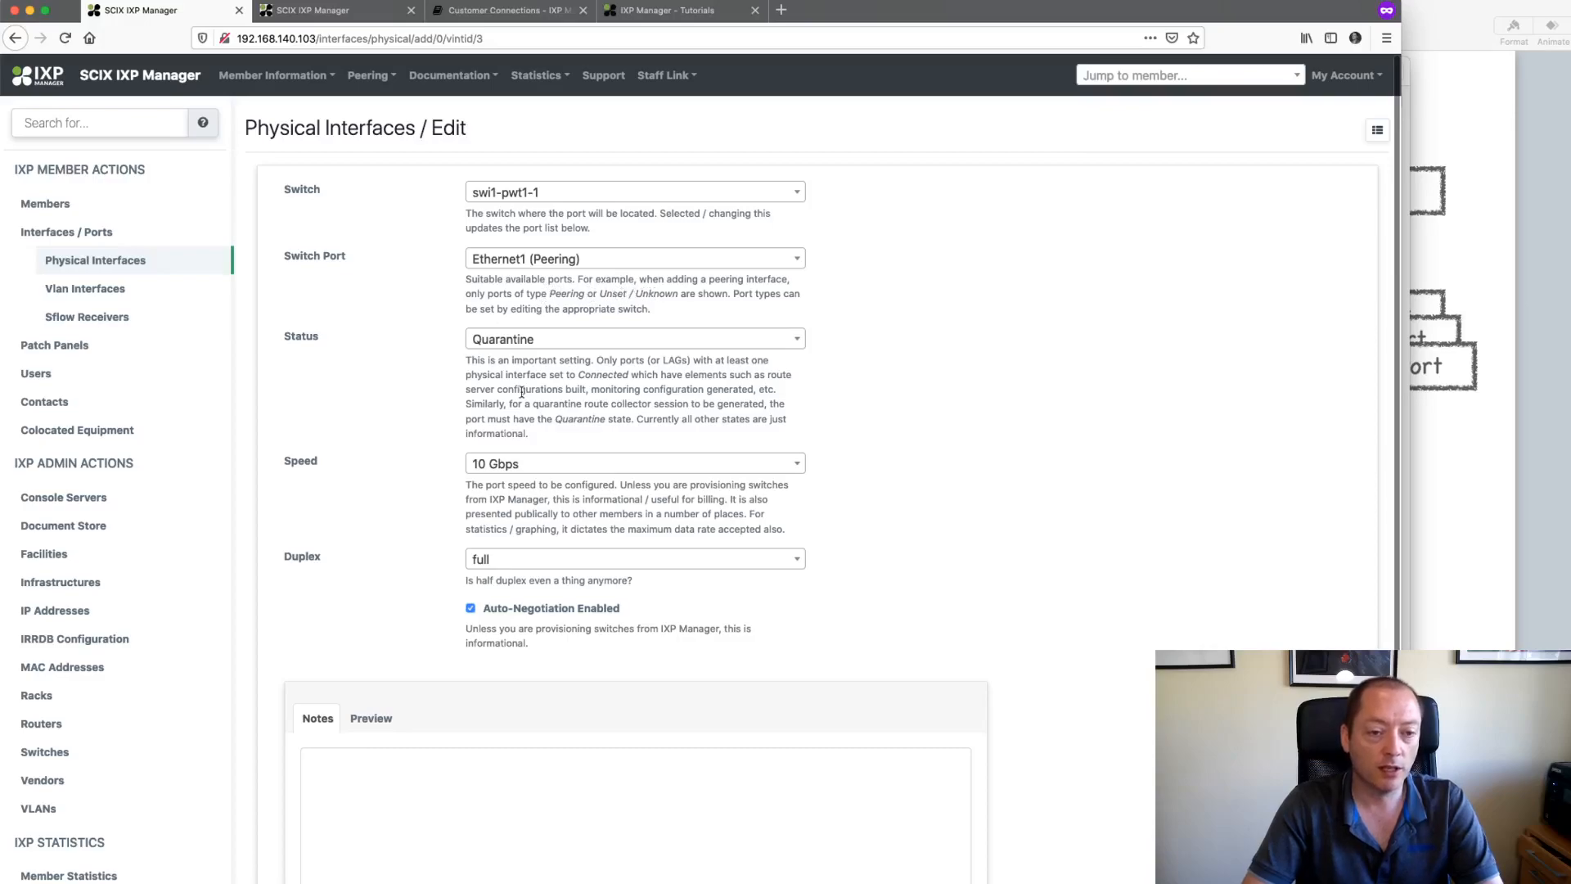
pyautogui.scroll(-1, 521, 392)
pyautogui.scroll(-4, 536, 369)
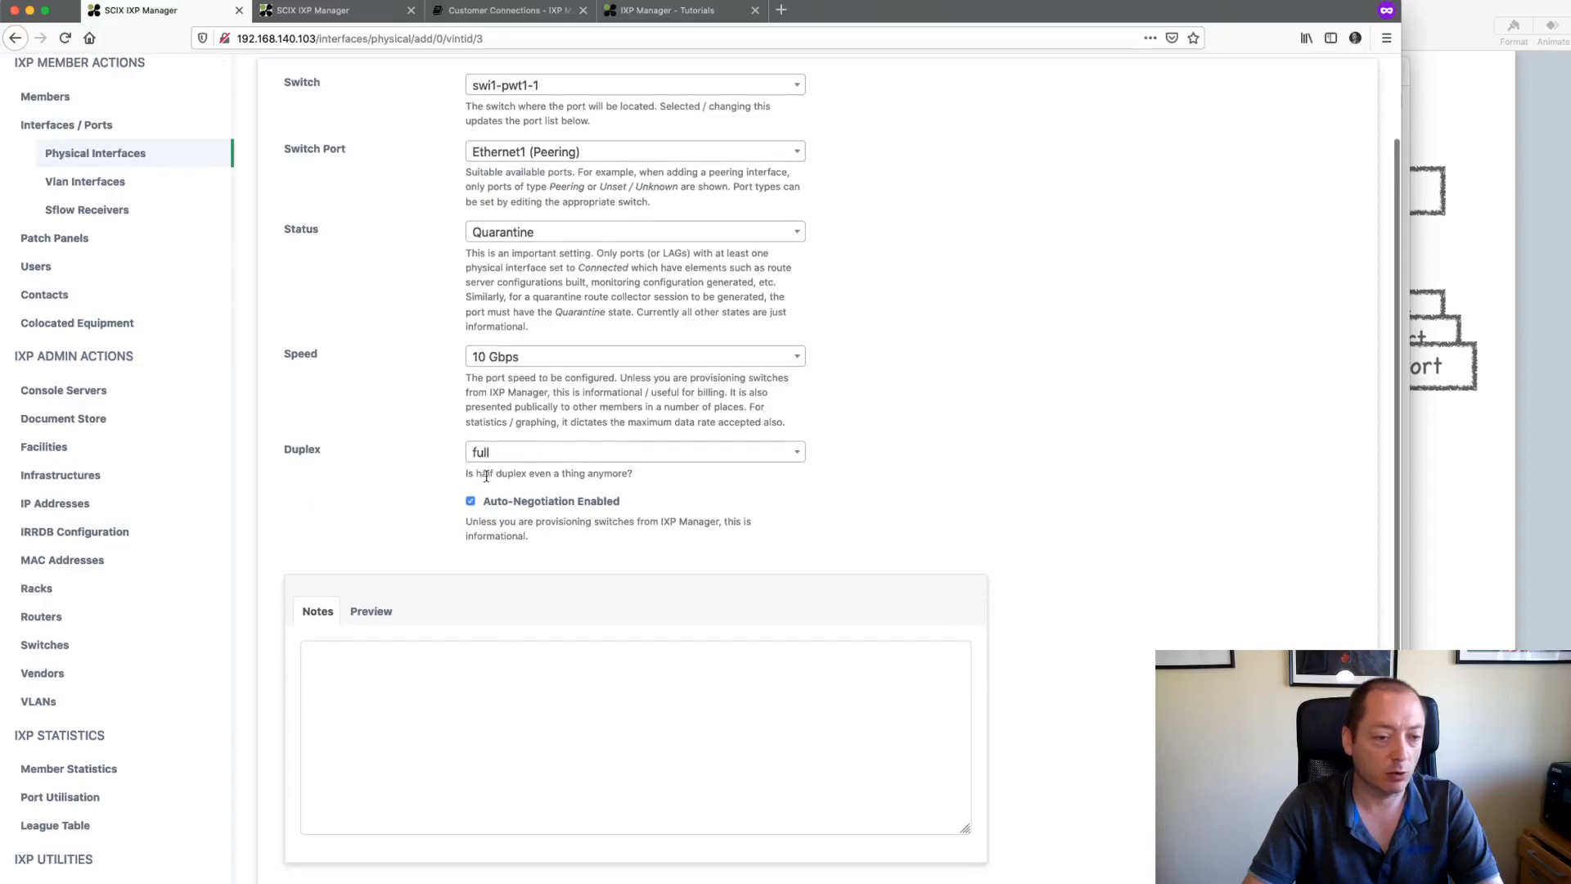
pyautogui.doubleClick(534, 475)
pyautogui.tripleClick(534, 475)
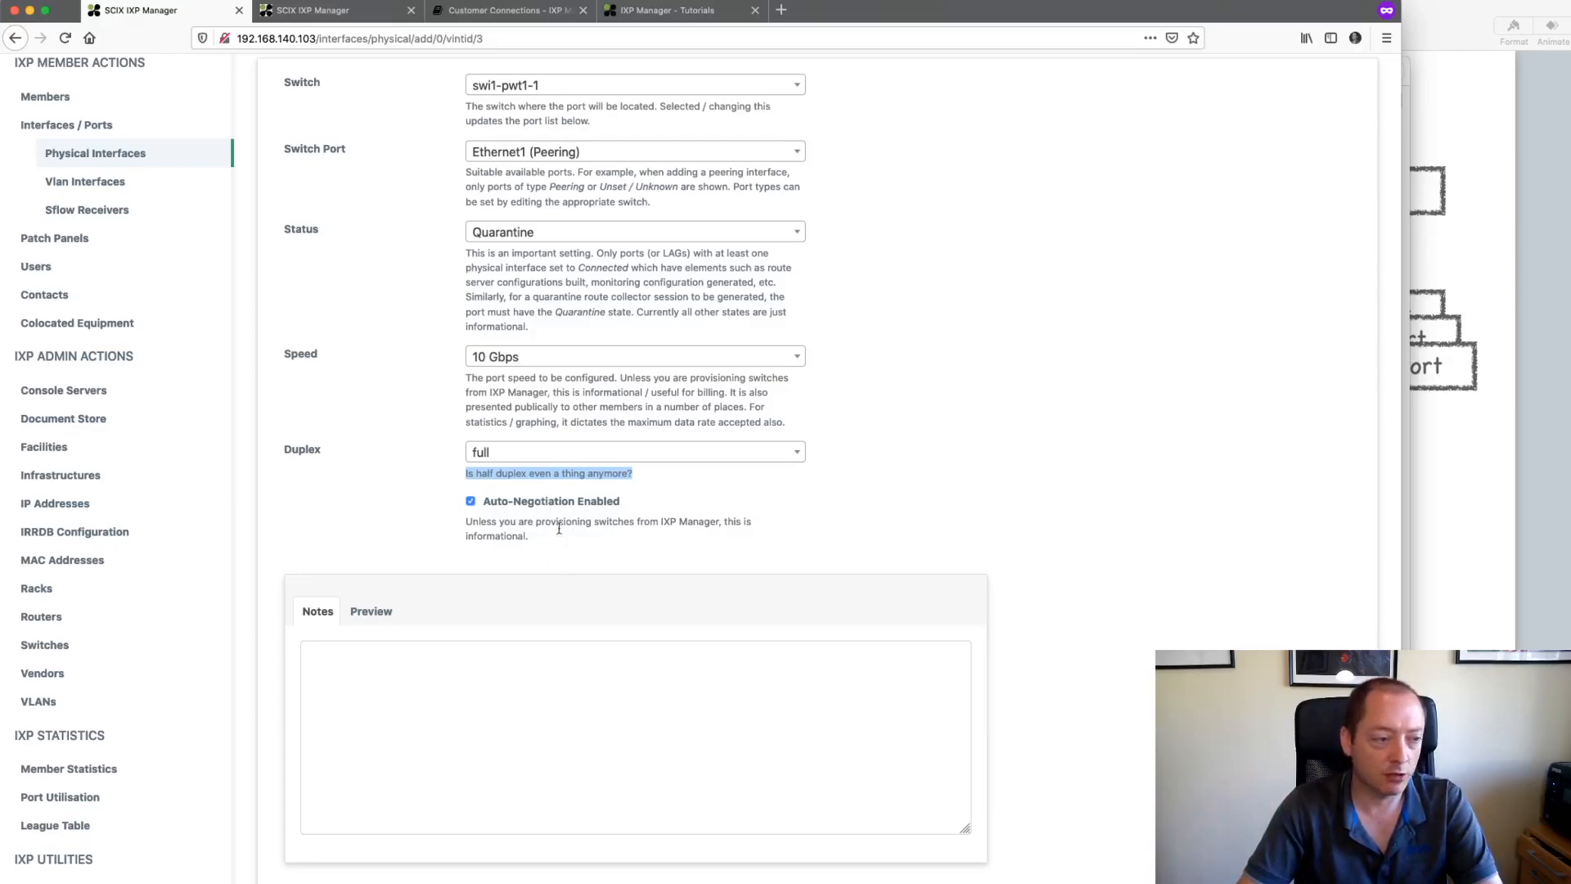
pyautogui.scroll(-3, 846, 539)
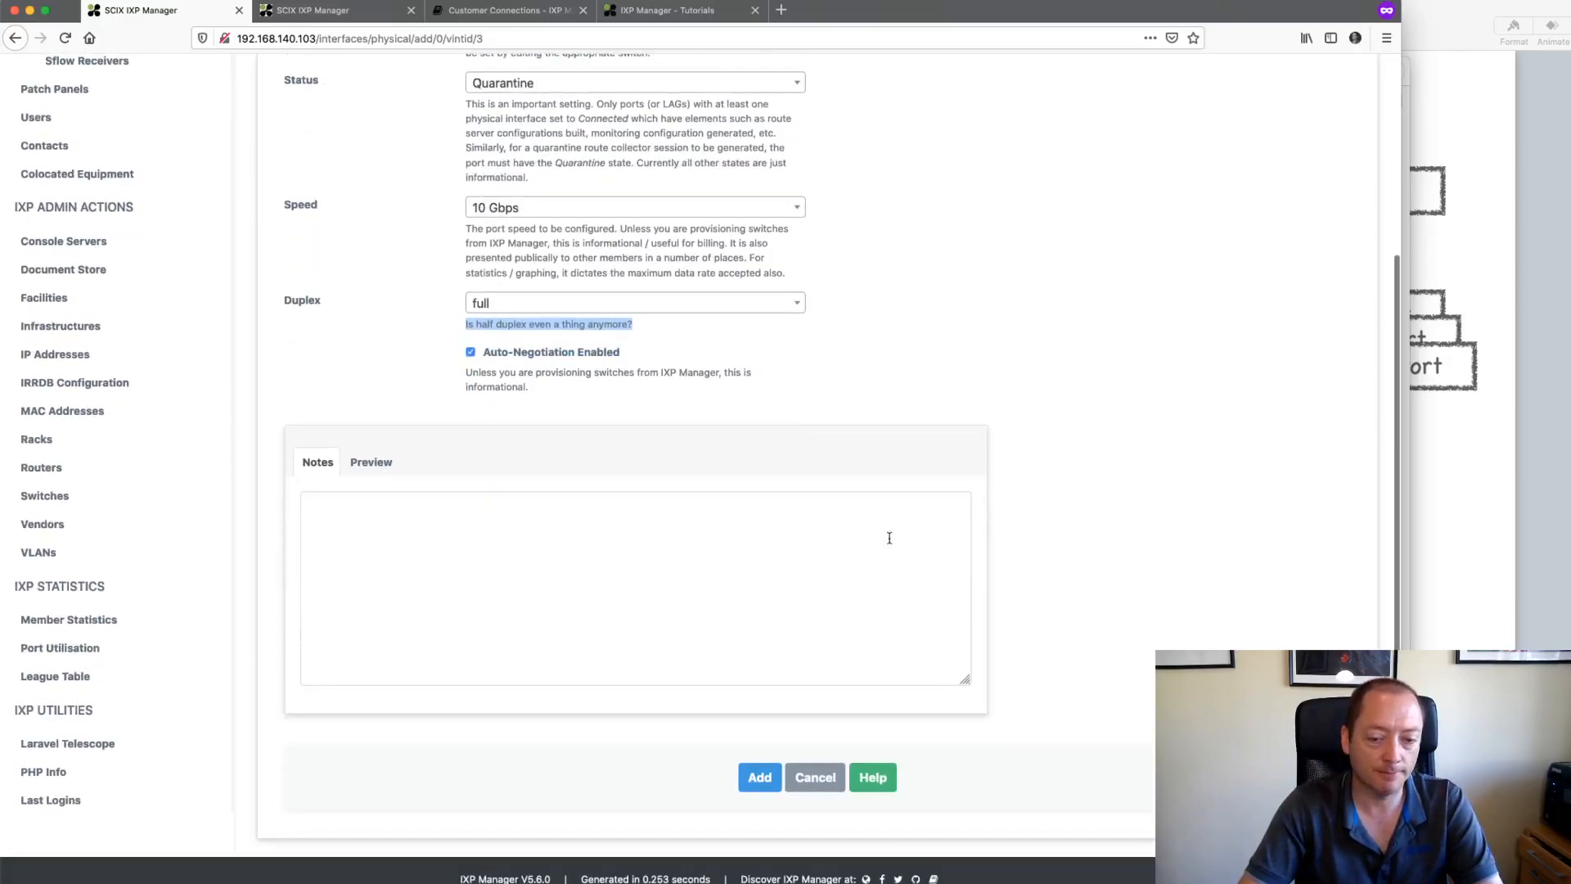
pyautogui.click(760, 787)
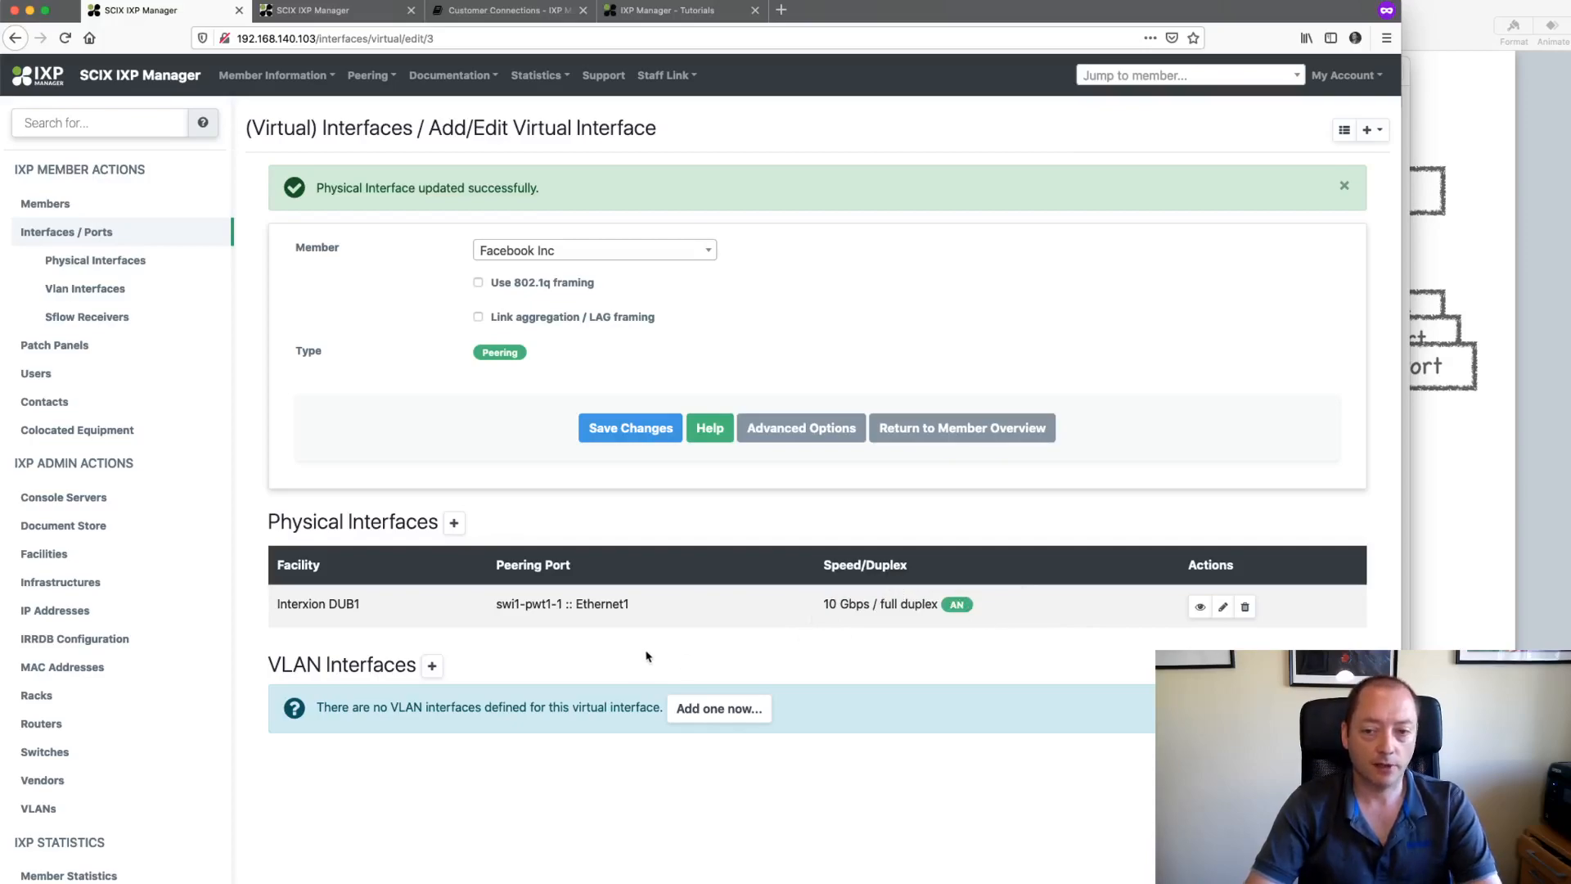
# Step: Consult the interface structure diagram in Keynote and open the physicalinterface table in the database client
pyautogui.click(1466, 495)
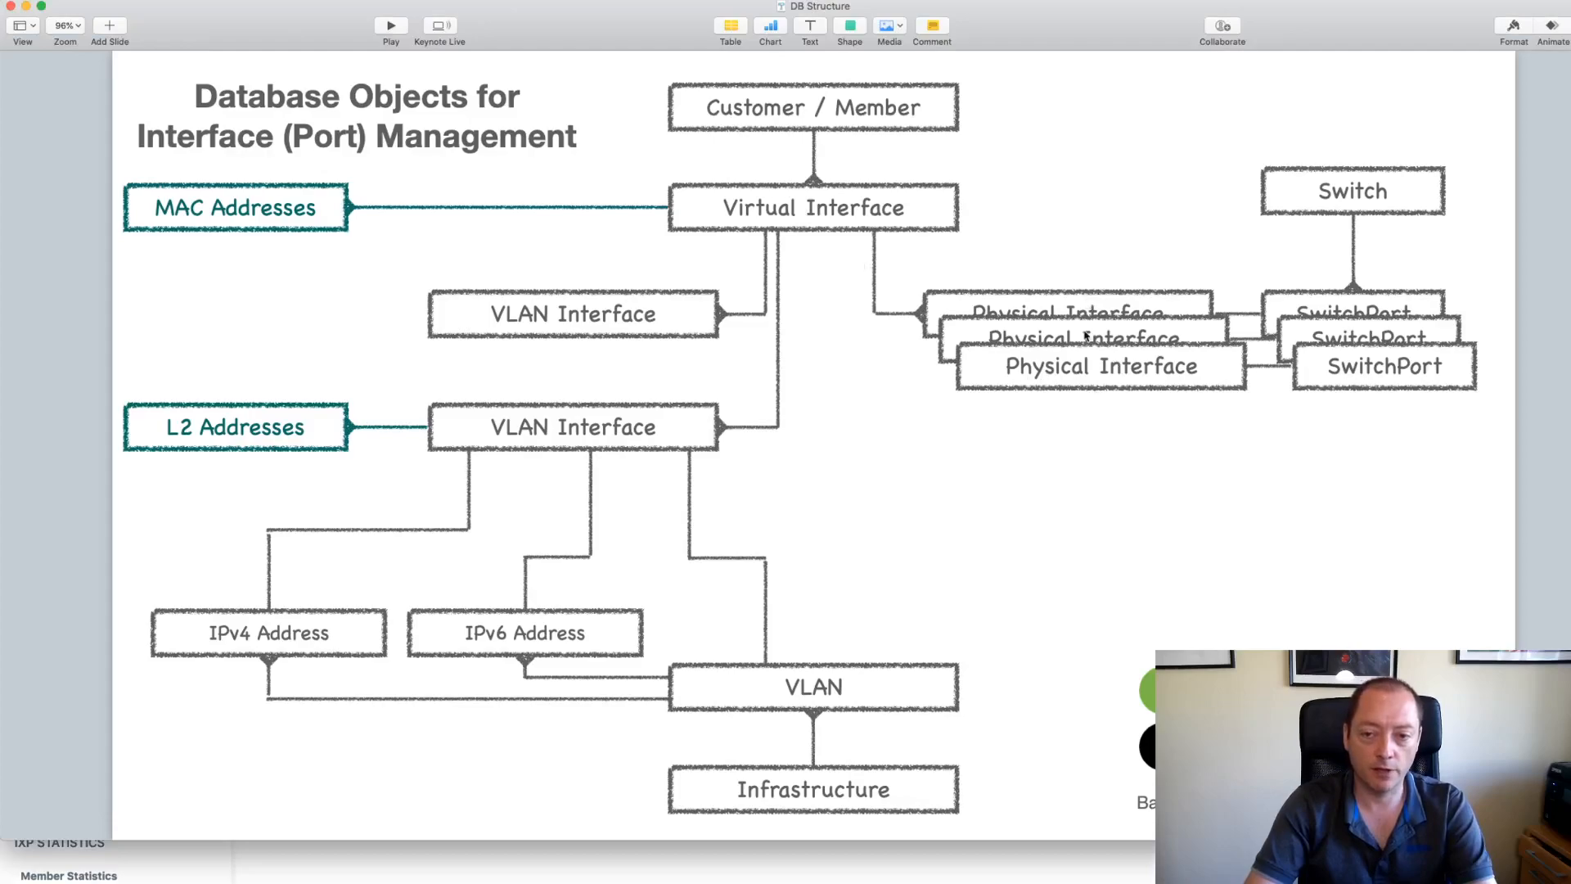
pyautogui.press('super+Tab')
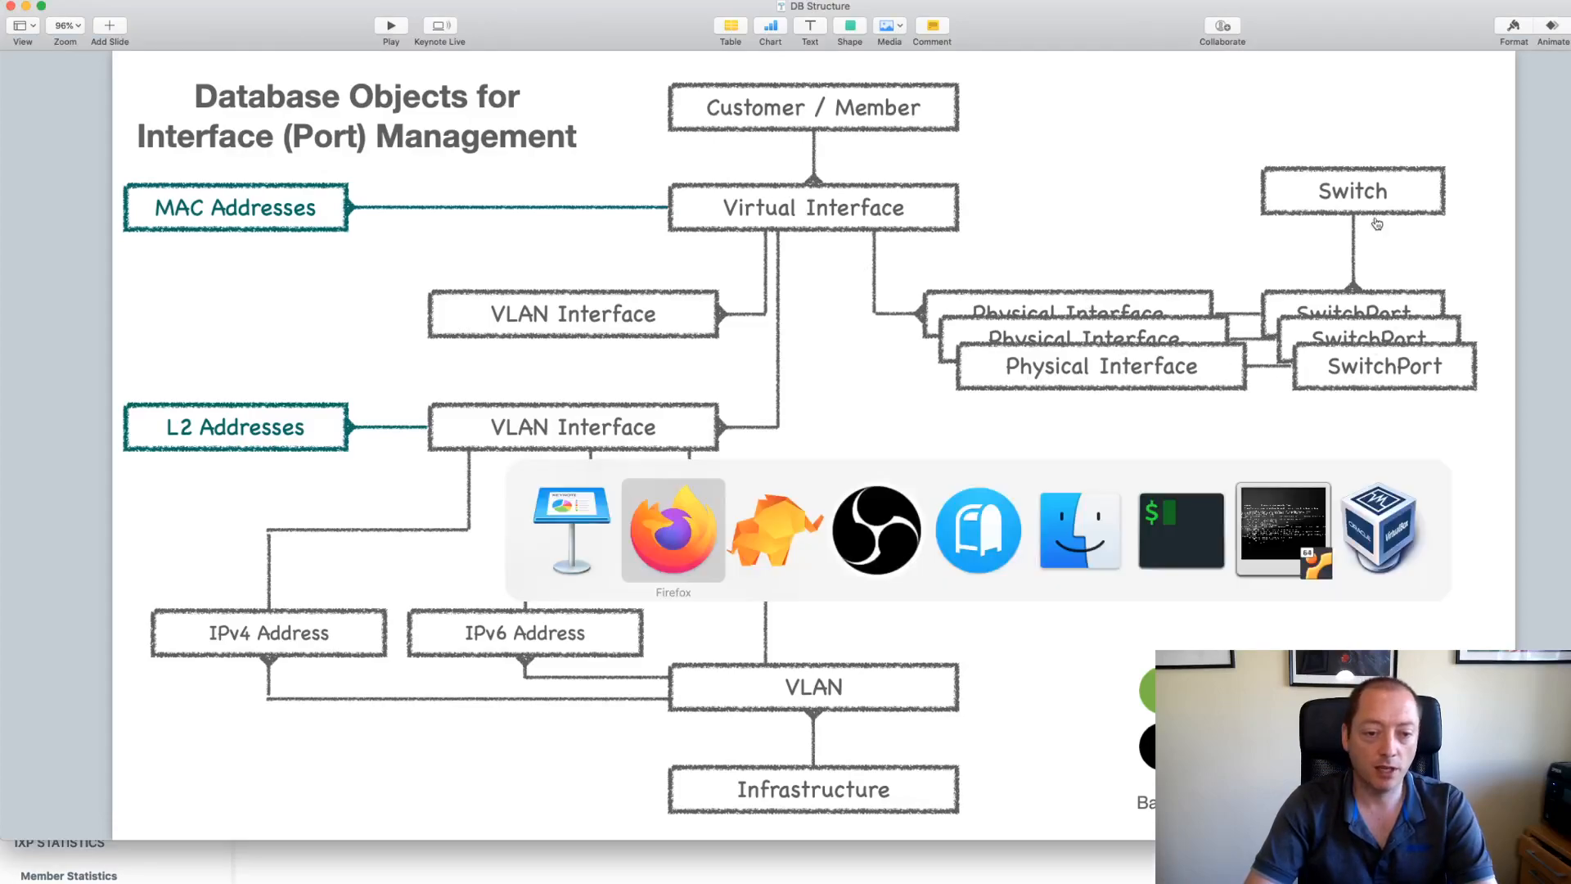
pyautogui.press('super+Tab')
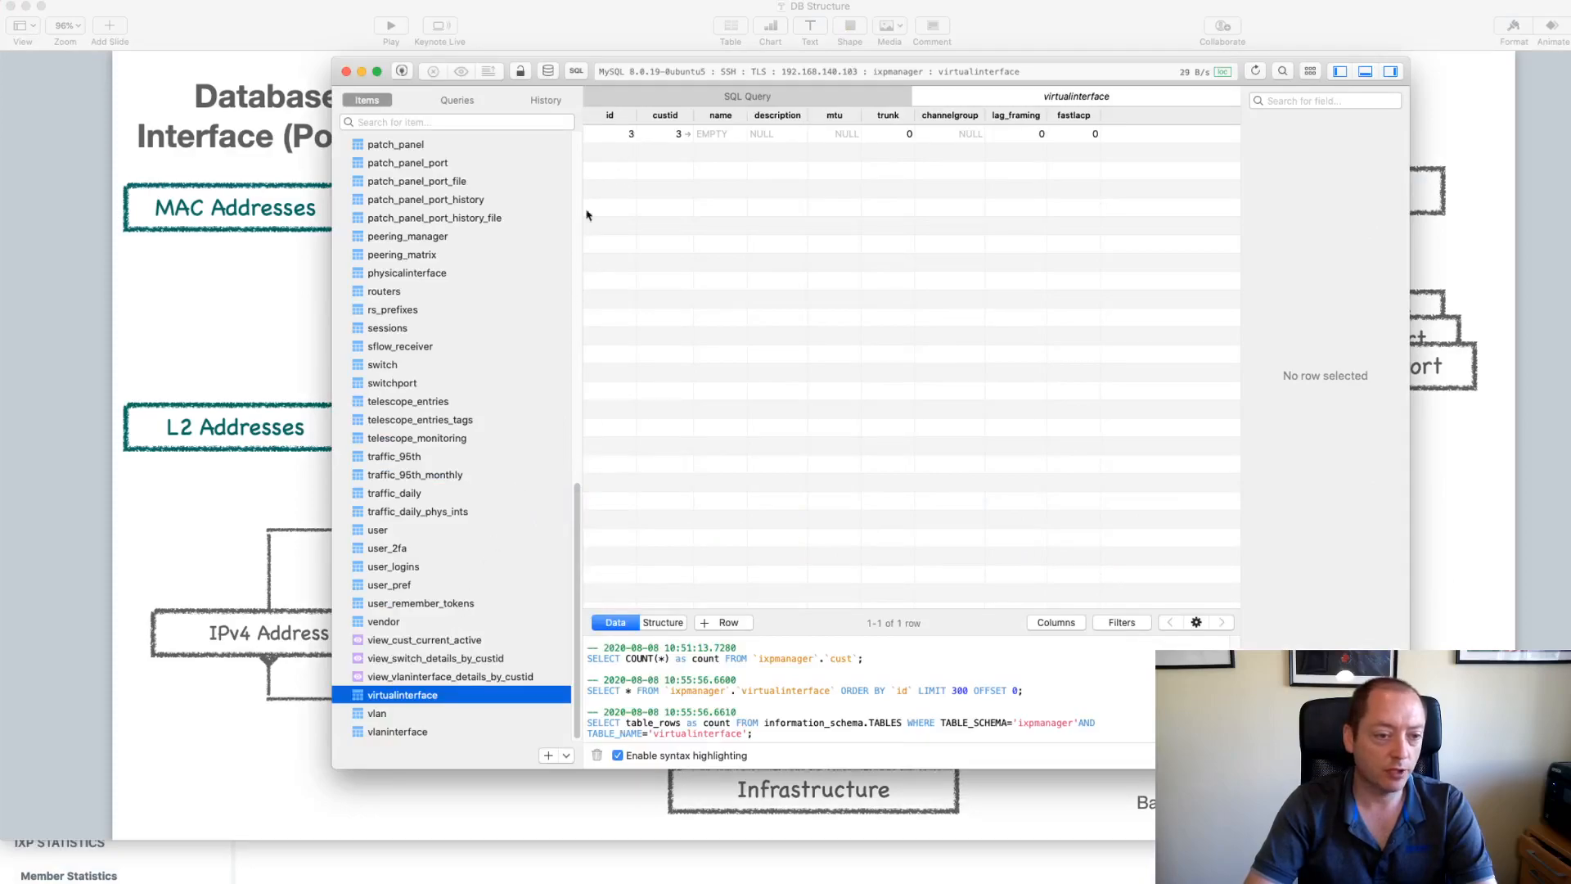
pyautogui.scroll(2, 475, 486)
pyautogui.scroll(1, 476, 486)
pyautogui.click(430, 322)
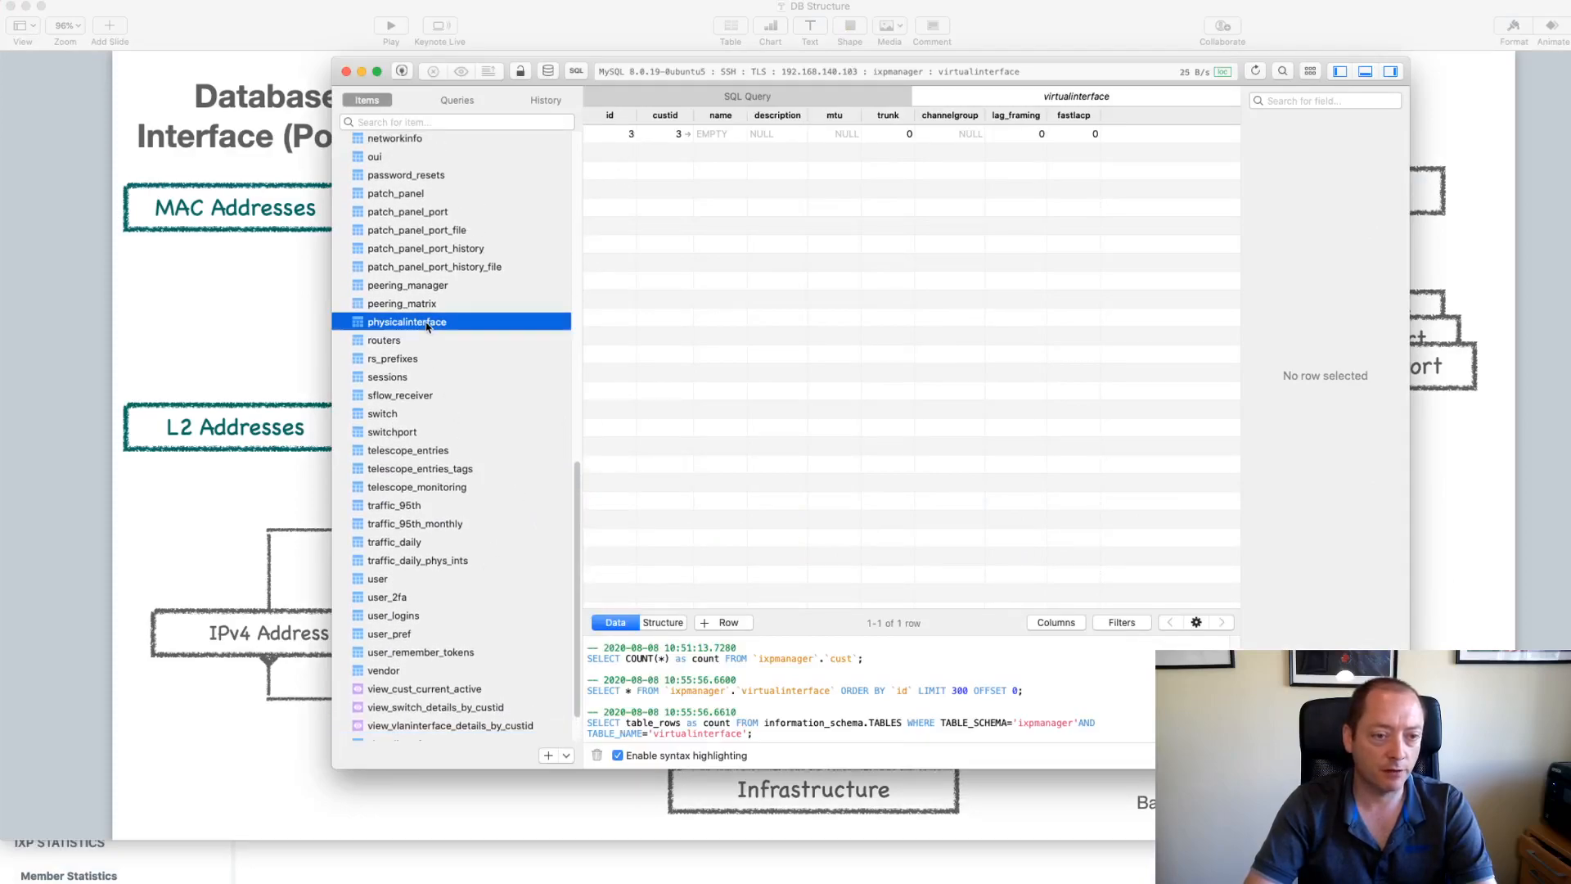
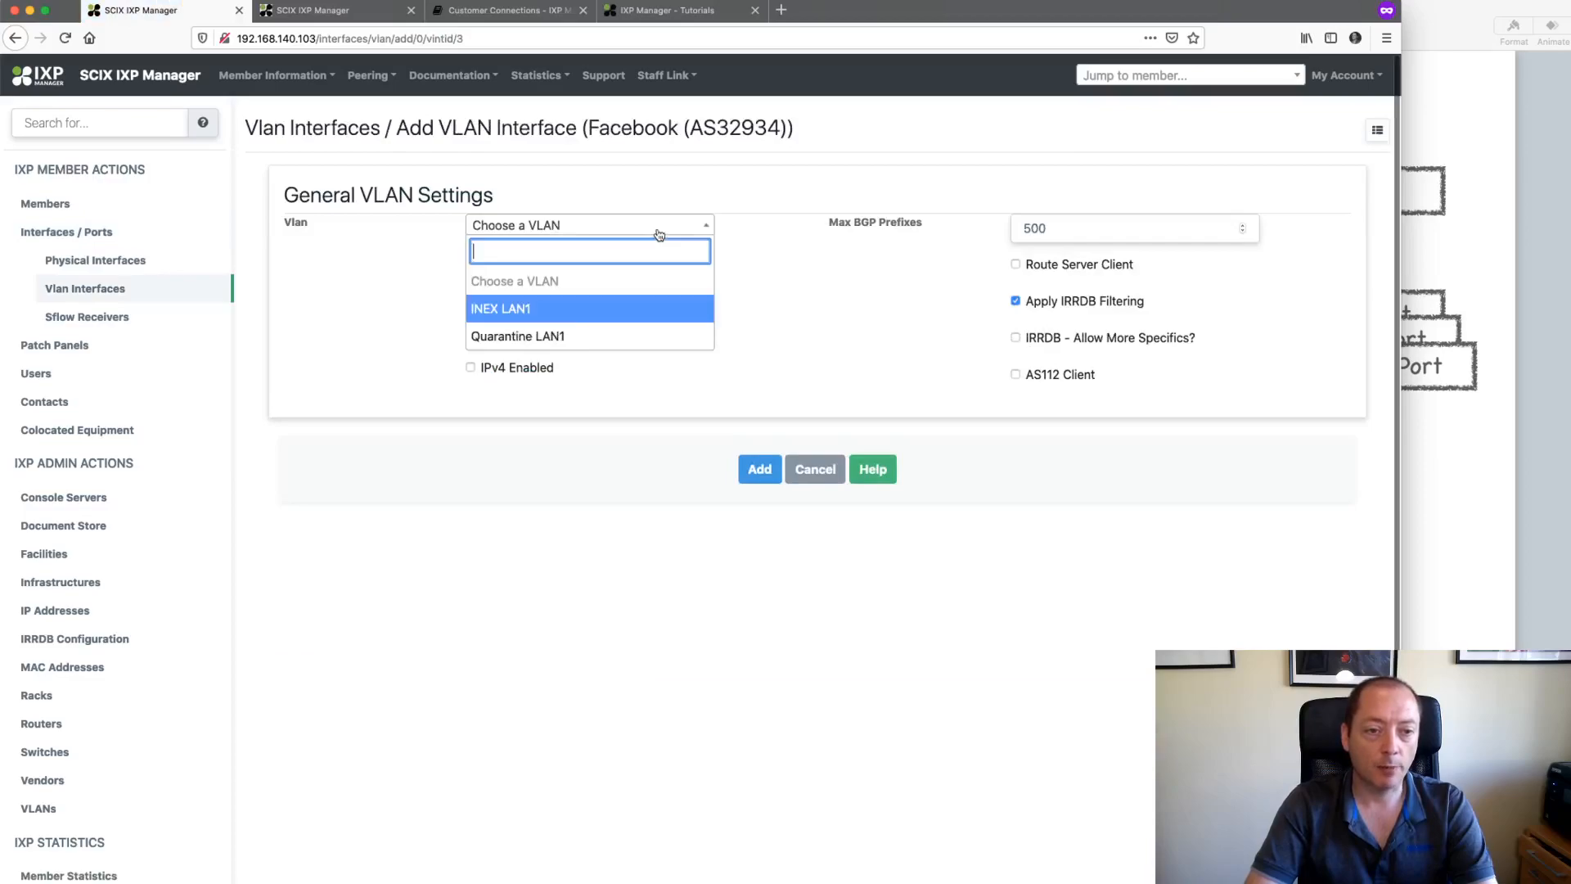
# Step: Choose Quarantine LAN1 as the VLAN for the new VLAN interface and enable both IPv6 and IPv4
pyautogui.click(528, 334)
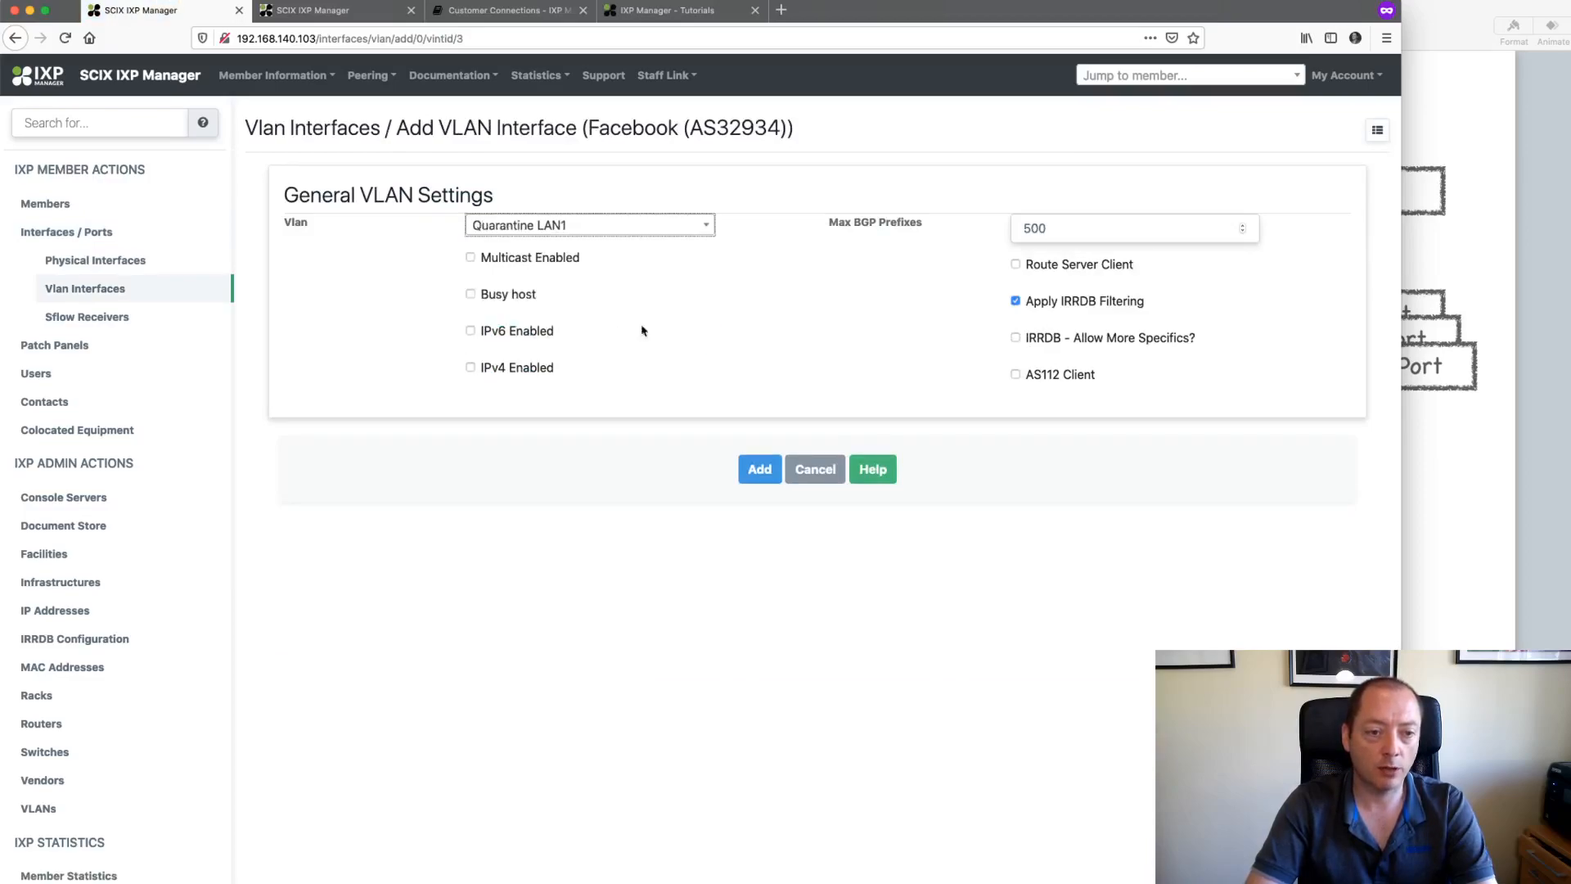
pyautogui.click(517, 332)
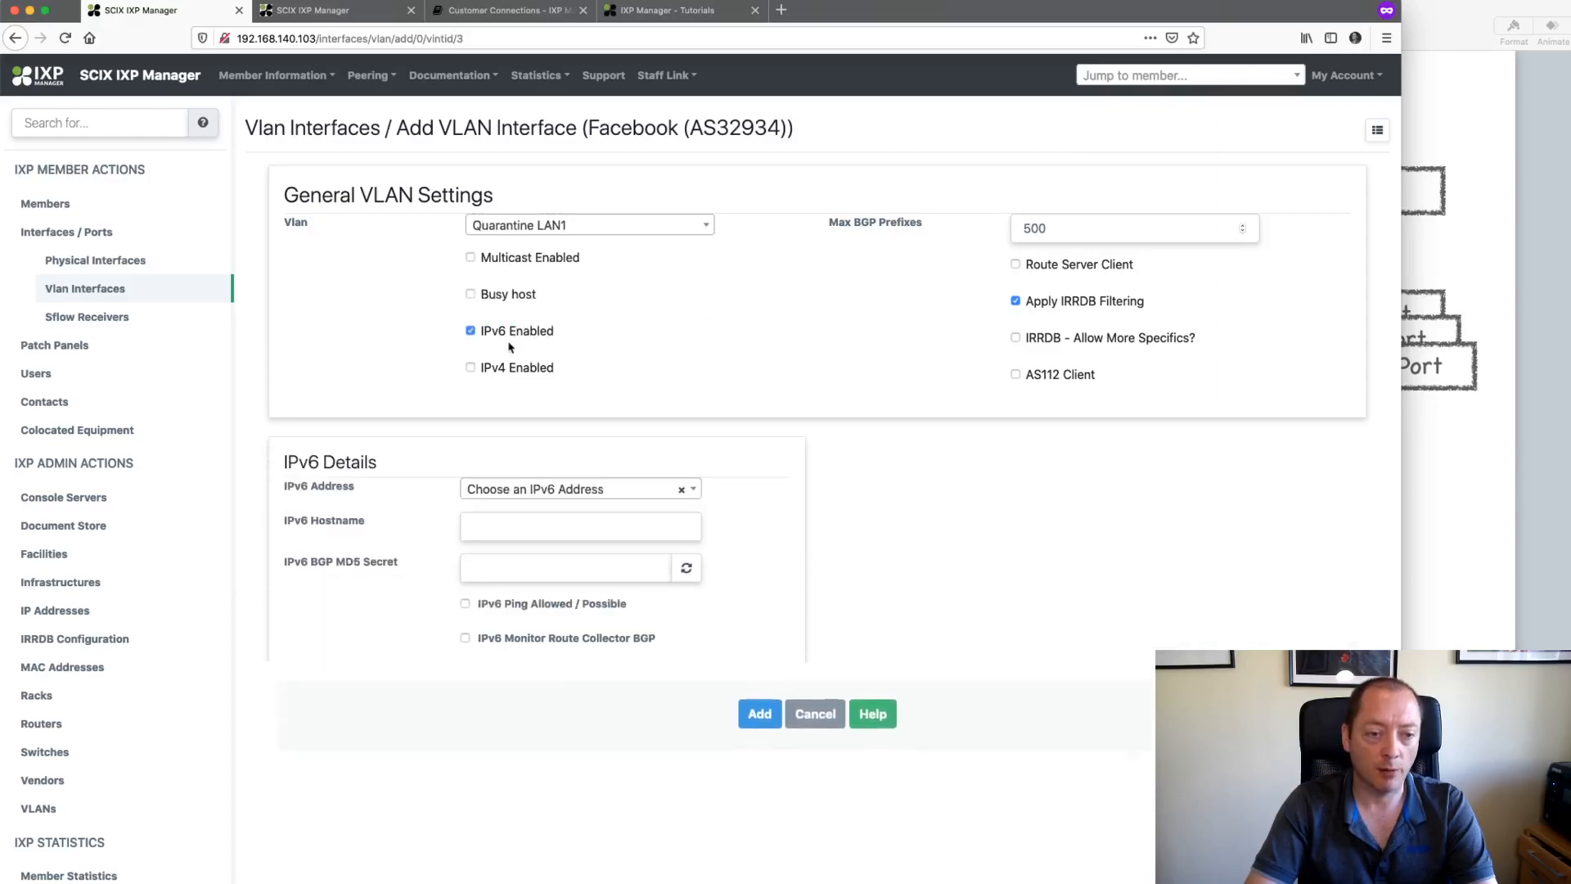
pyautogui.click(499, 369)
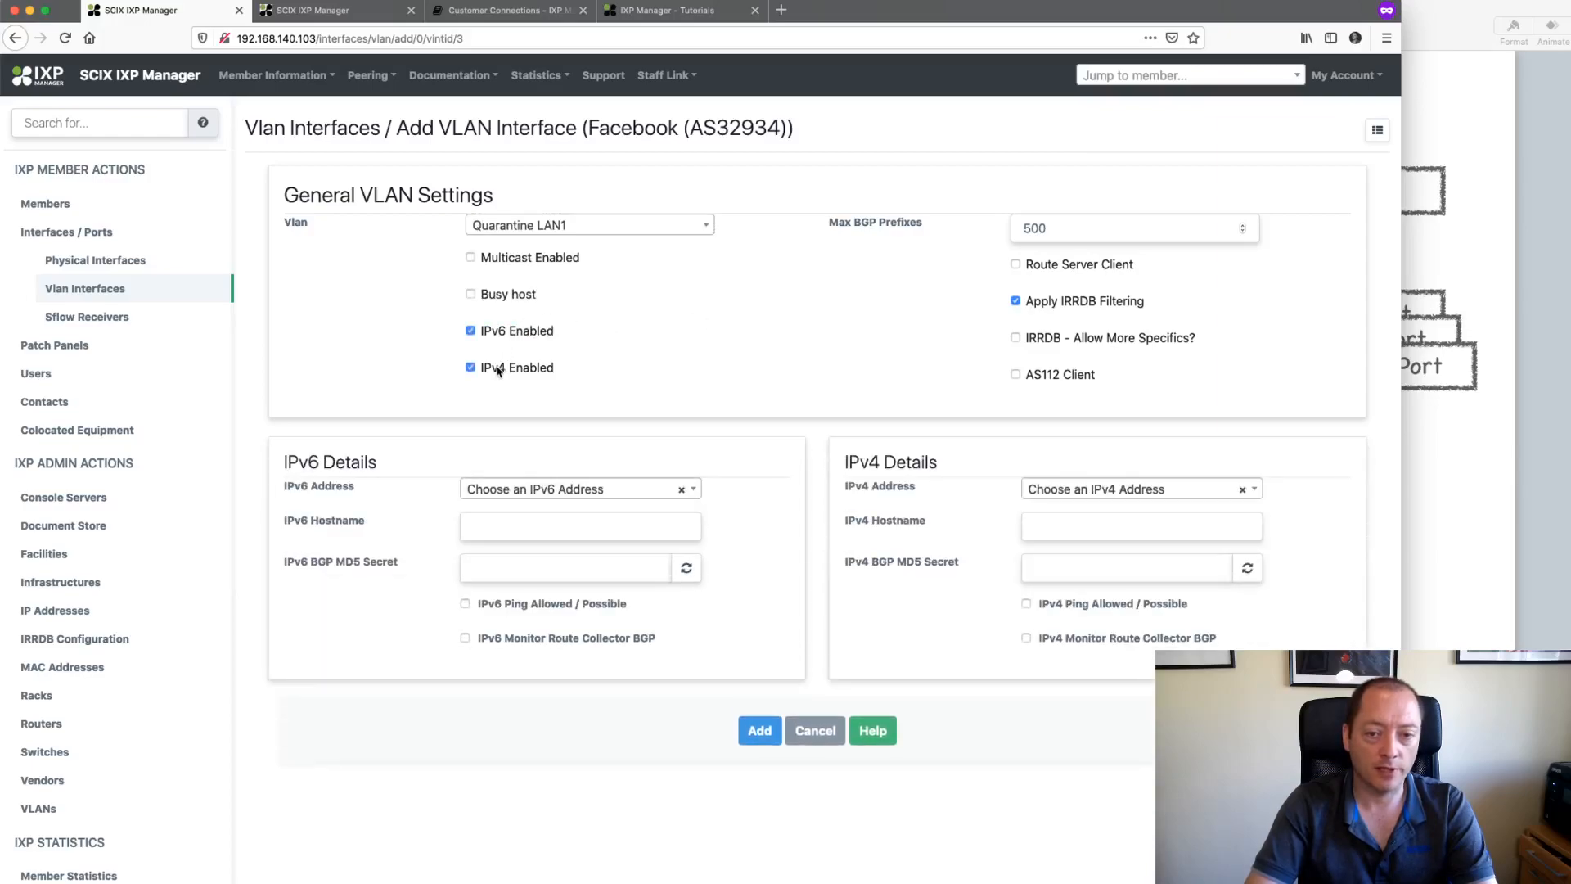
# Step: Check which IPv6 and IPv4 addresses can be chosen for the VLAN interface, leaving both unselected
pyautogui.click(594, 489)
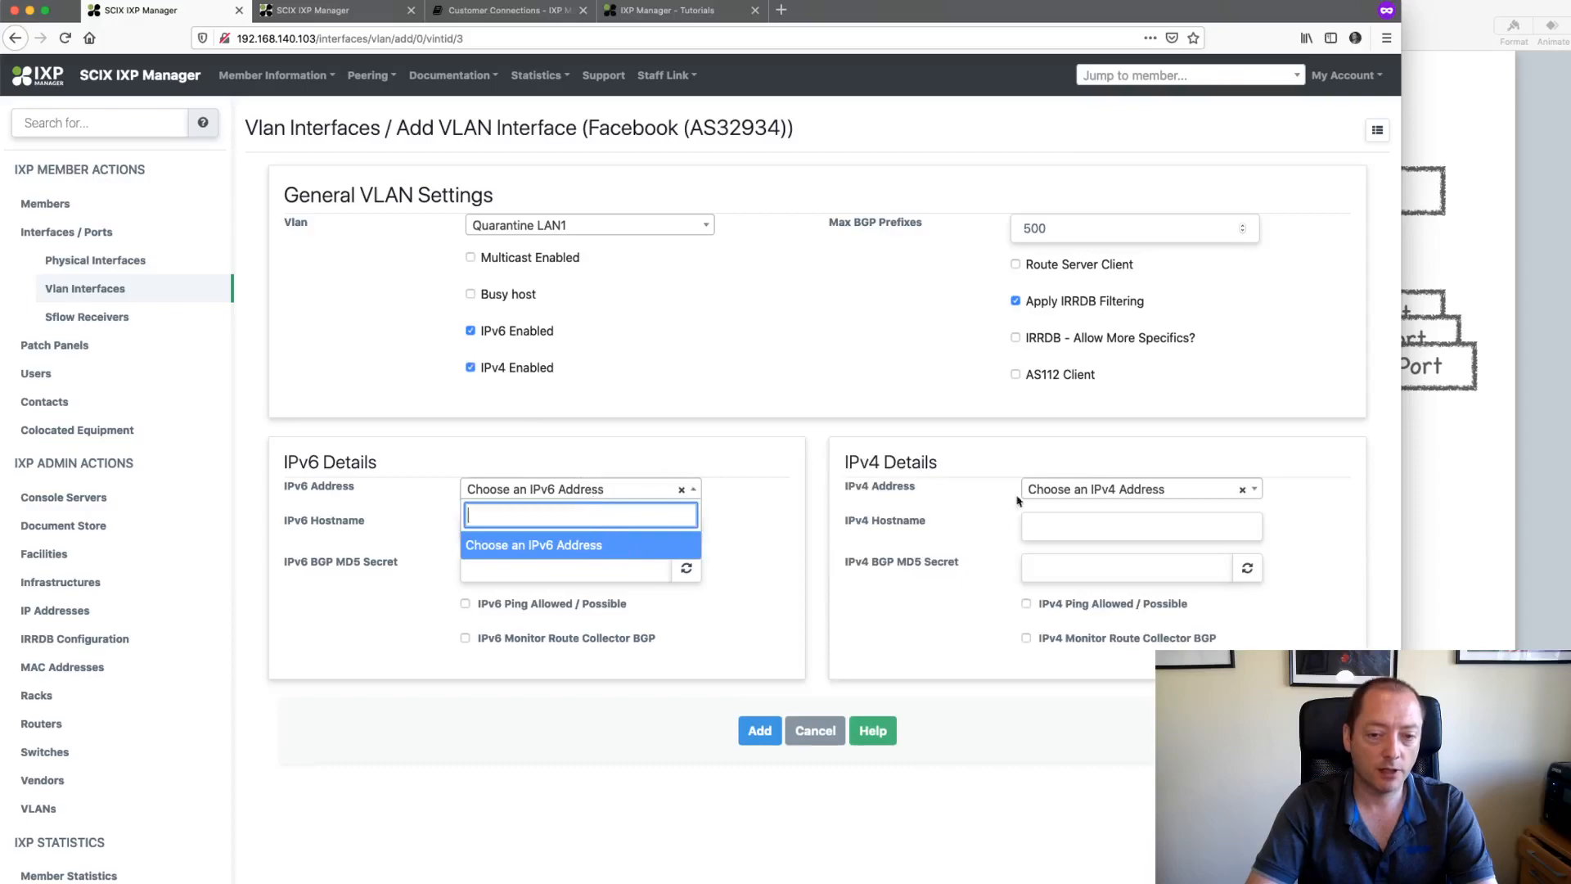
pyautogui.click(1097, 489)
pyautogui.click(595, 495)
pyautogui.click(309, 595)
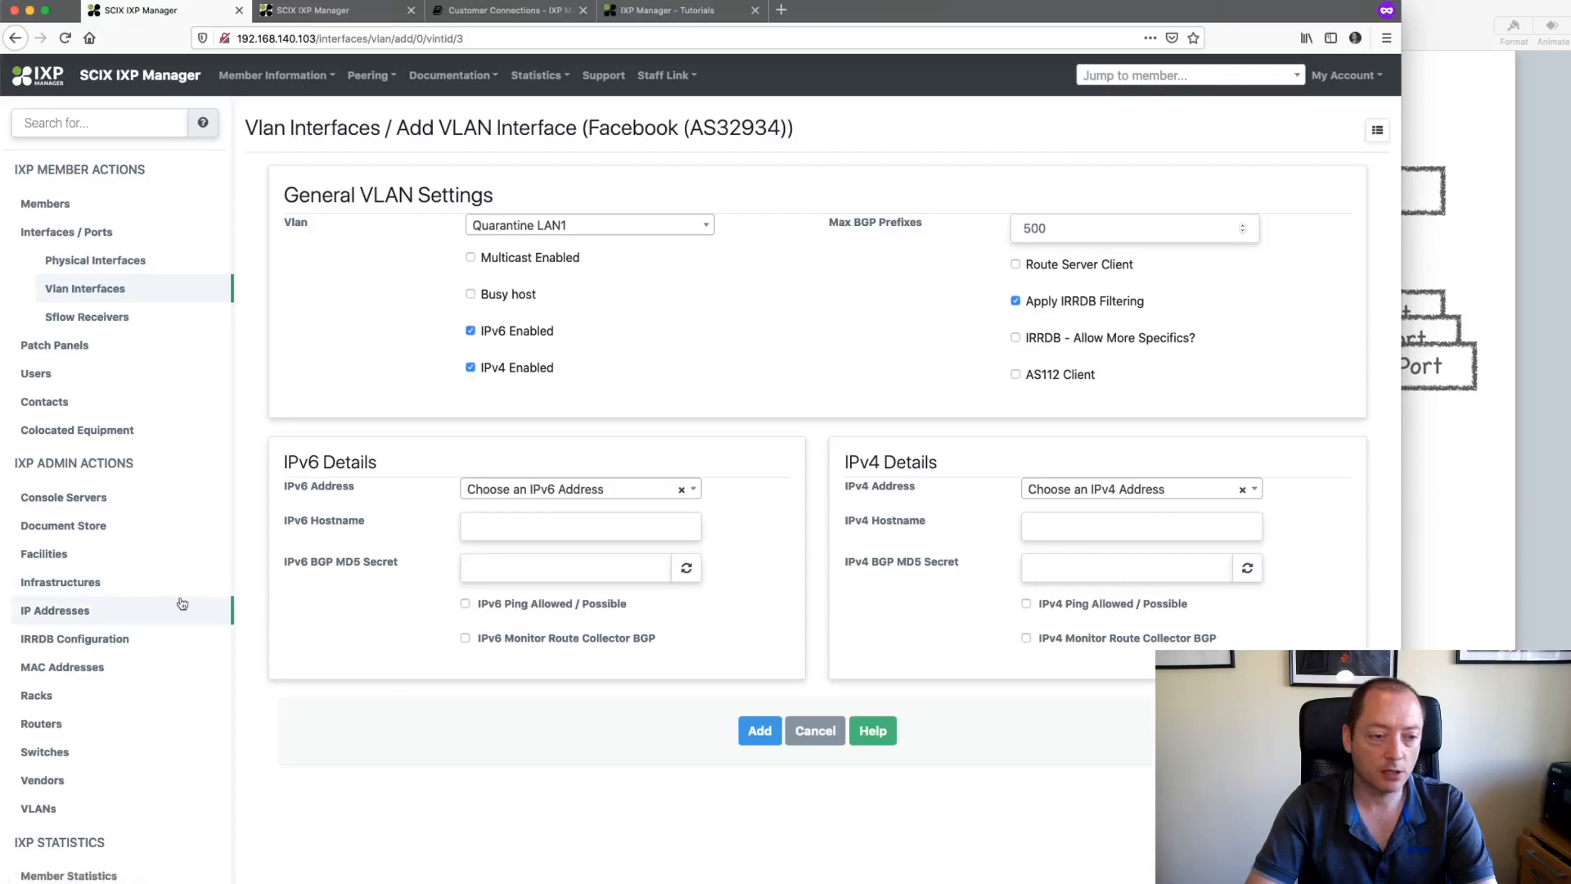
# Step: List the IPv6 addresses defined for INEX LAN1 and copy the first one, 2001:db8:0:10::1
pyautogui.click(81, 622)
pyautogui.click(88, 591)
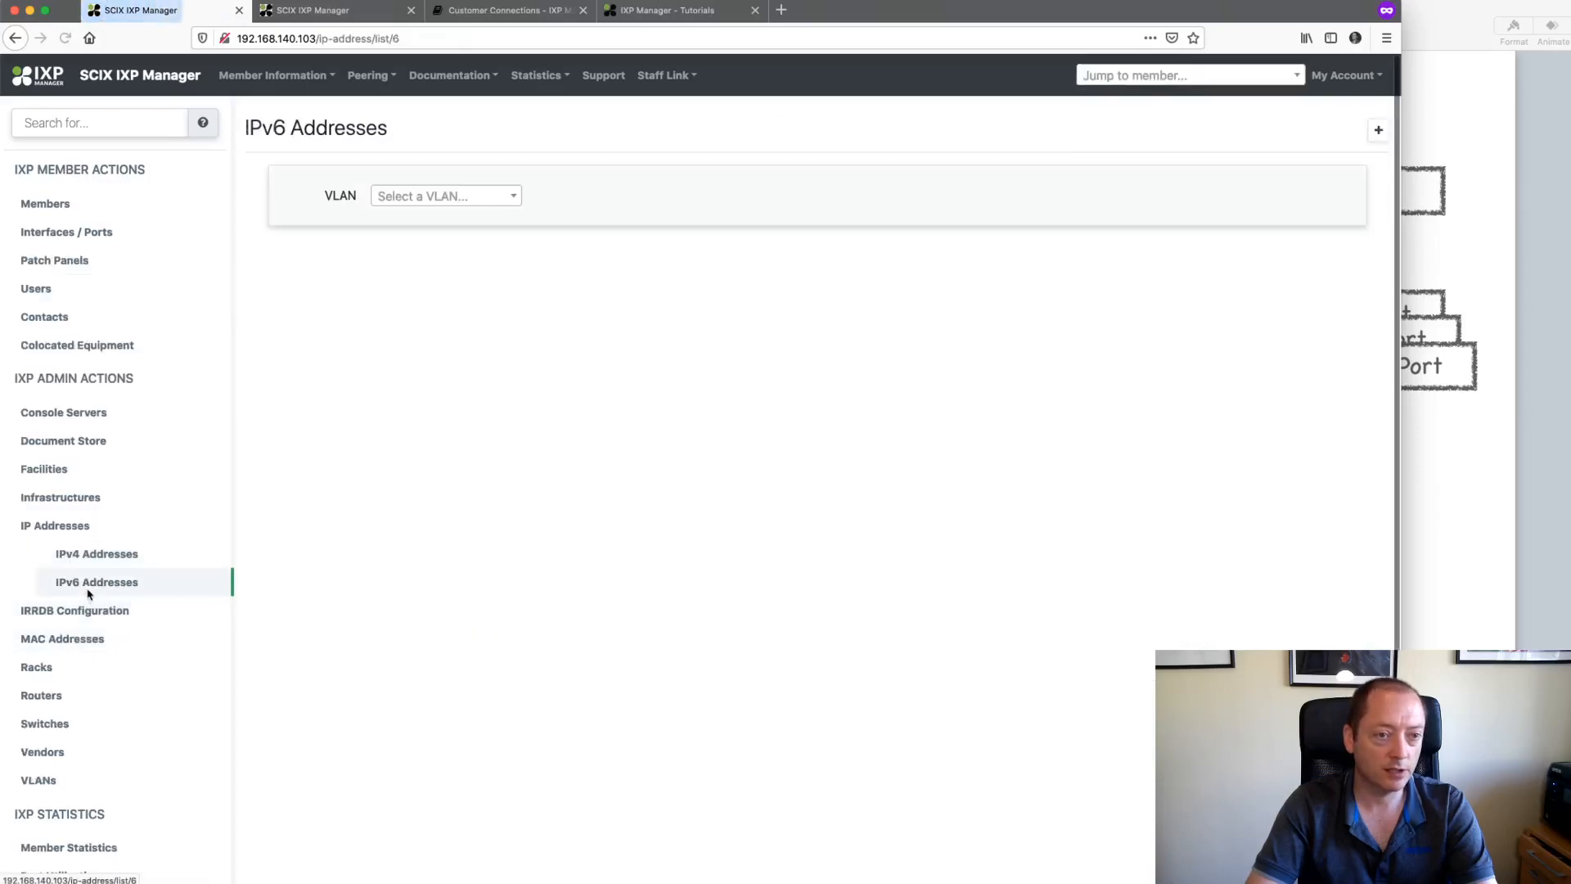
pyautogui.click(454, 201)
pyautogui.click(436, 252)
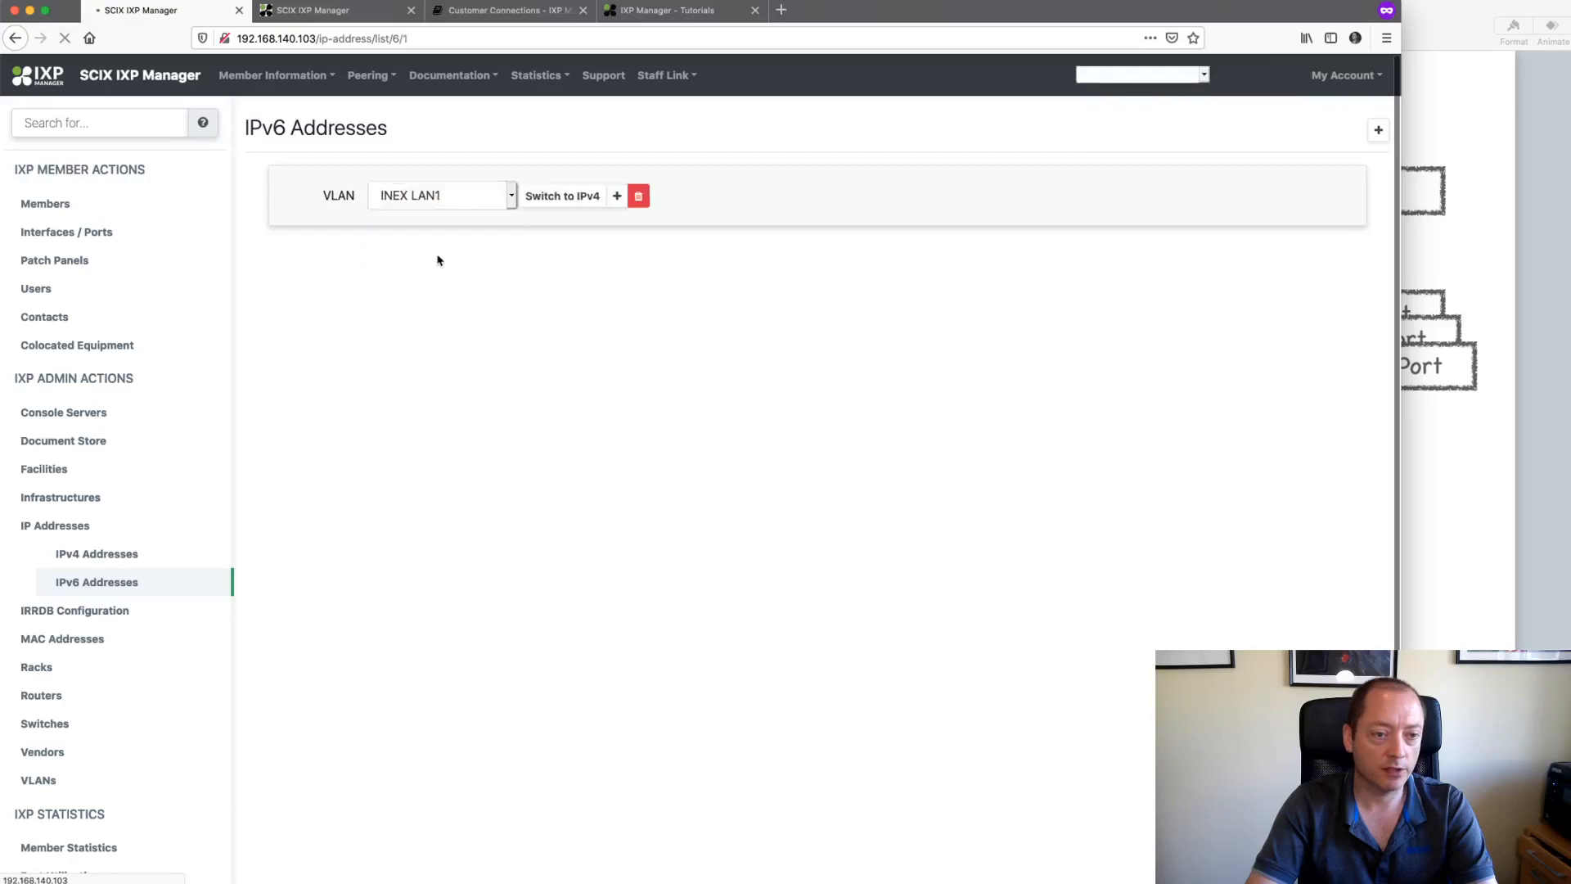
pyautogui.moveTo(278, 338); pyautogui.dragTo(378, 337)
pyautogui.press('super+c')
# Step: Look up the IPv6 addresses defined for Quarantine LAN1 and return to the form for adding Facebook's VLAN interface
pyautogui.click(444, 200)
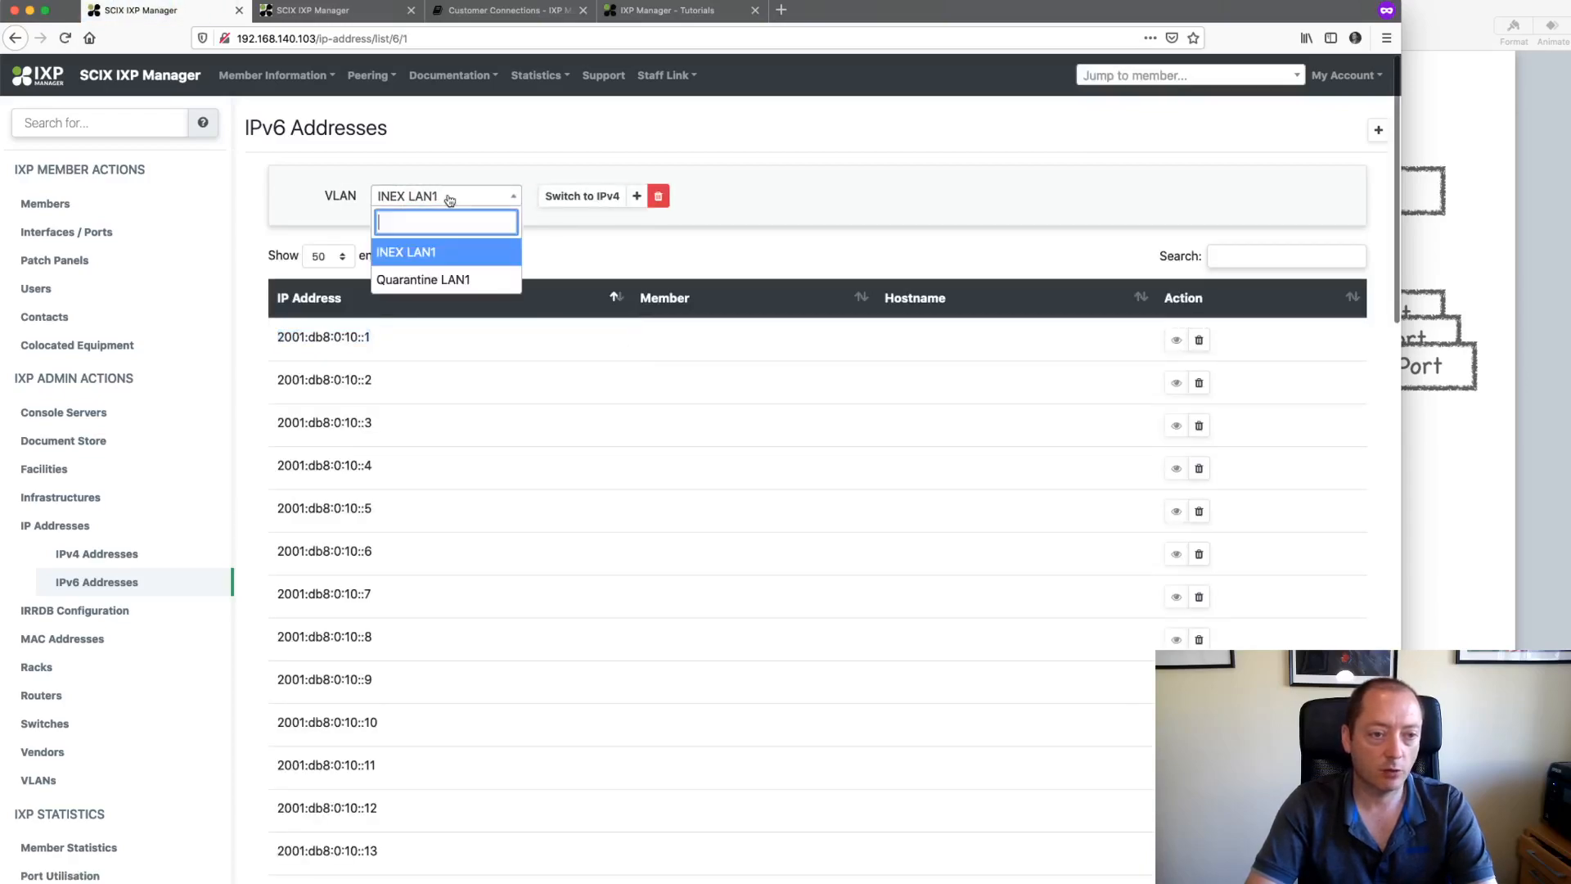
pyautogui.click(441, 275)
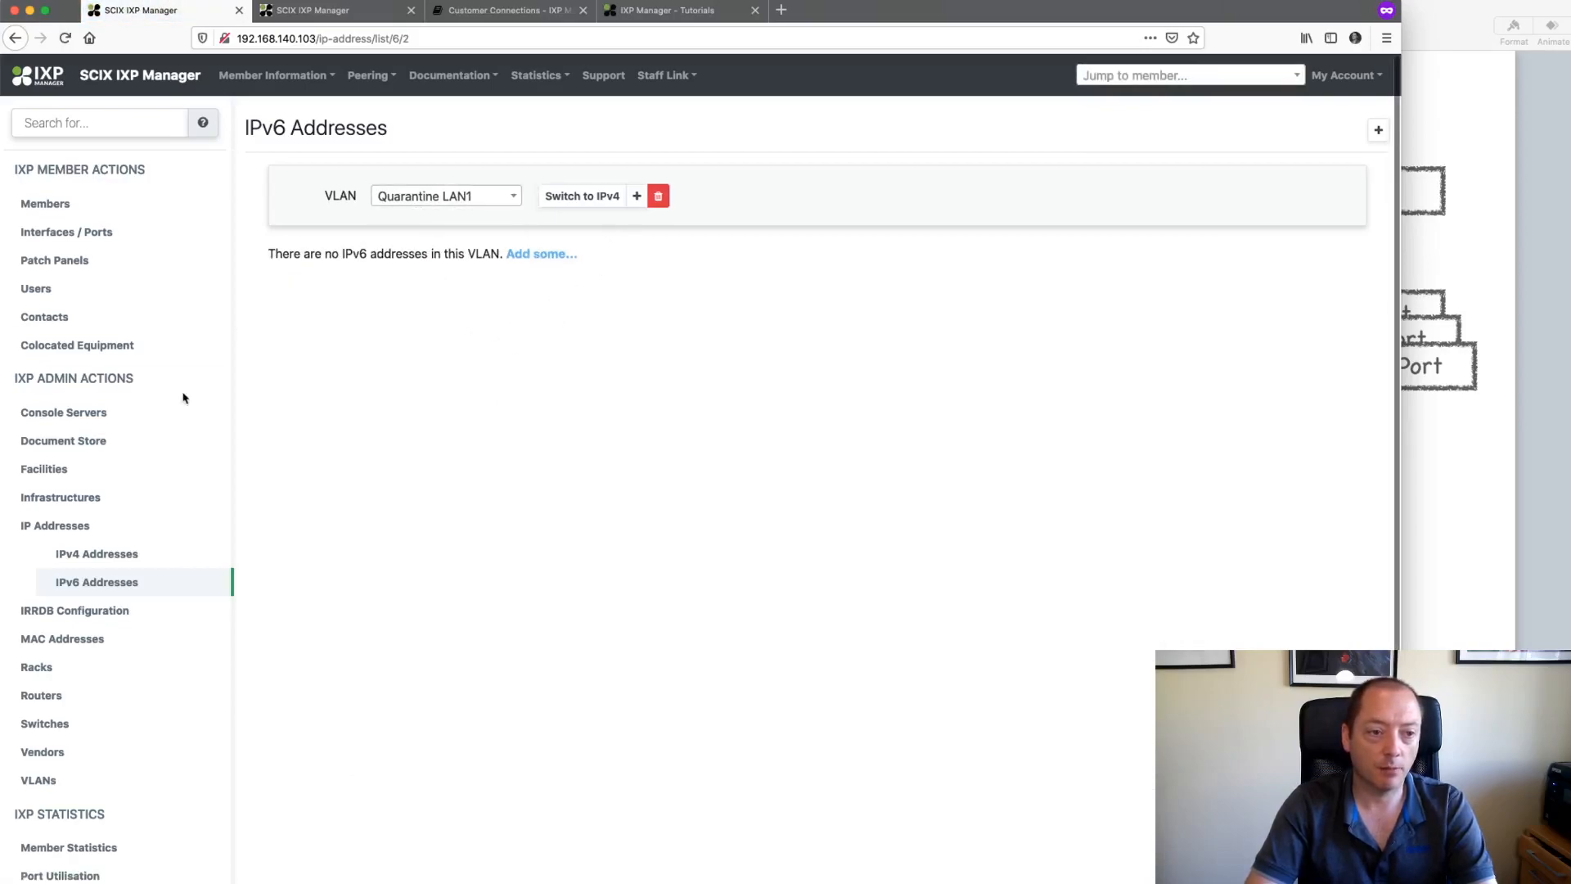
pyautogui.click(327, 11)
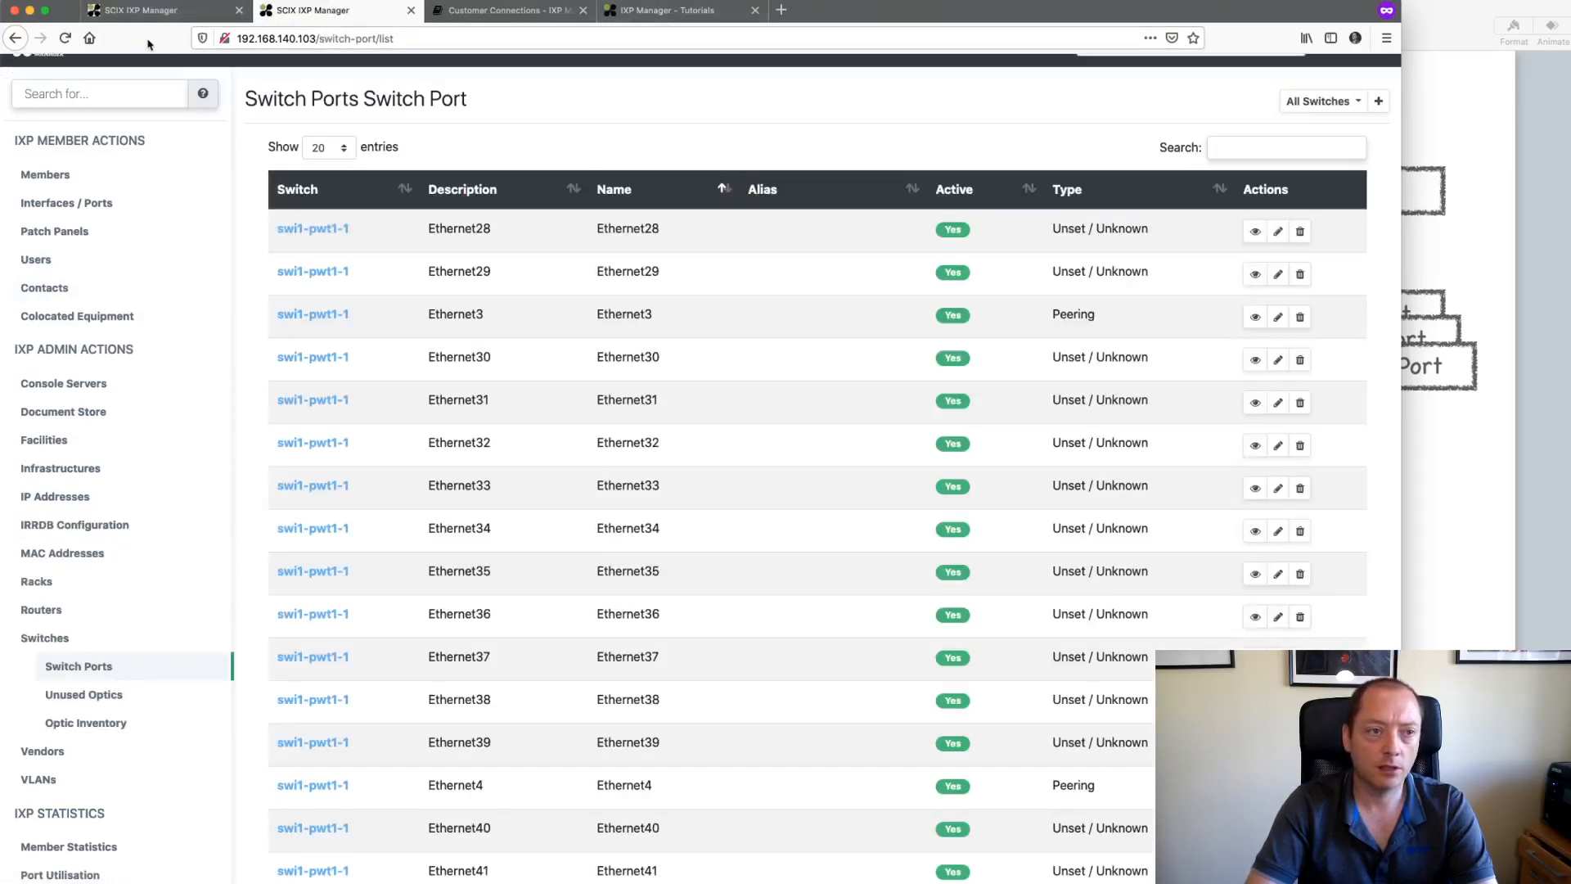
pyautogui.click(149, 11)
pyautogui.hscroll(-5, 377, 286)
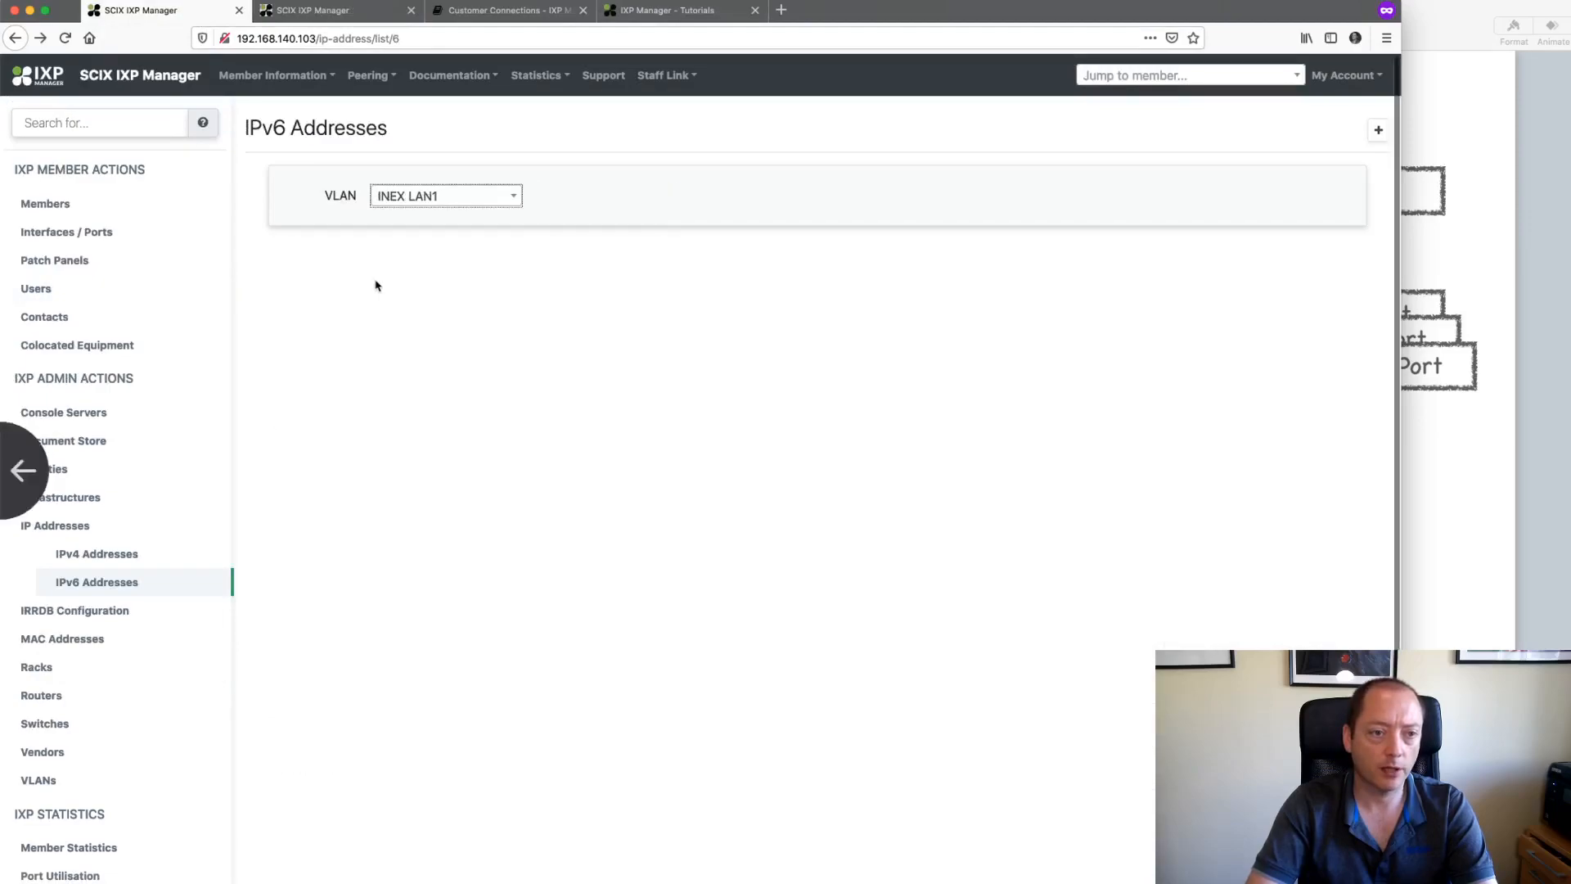
pyautogui.hscroll(-5, 377, 286)
pyautogui.hscroll(-5, 377, 286)
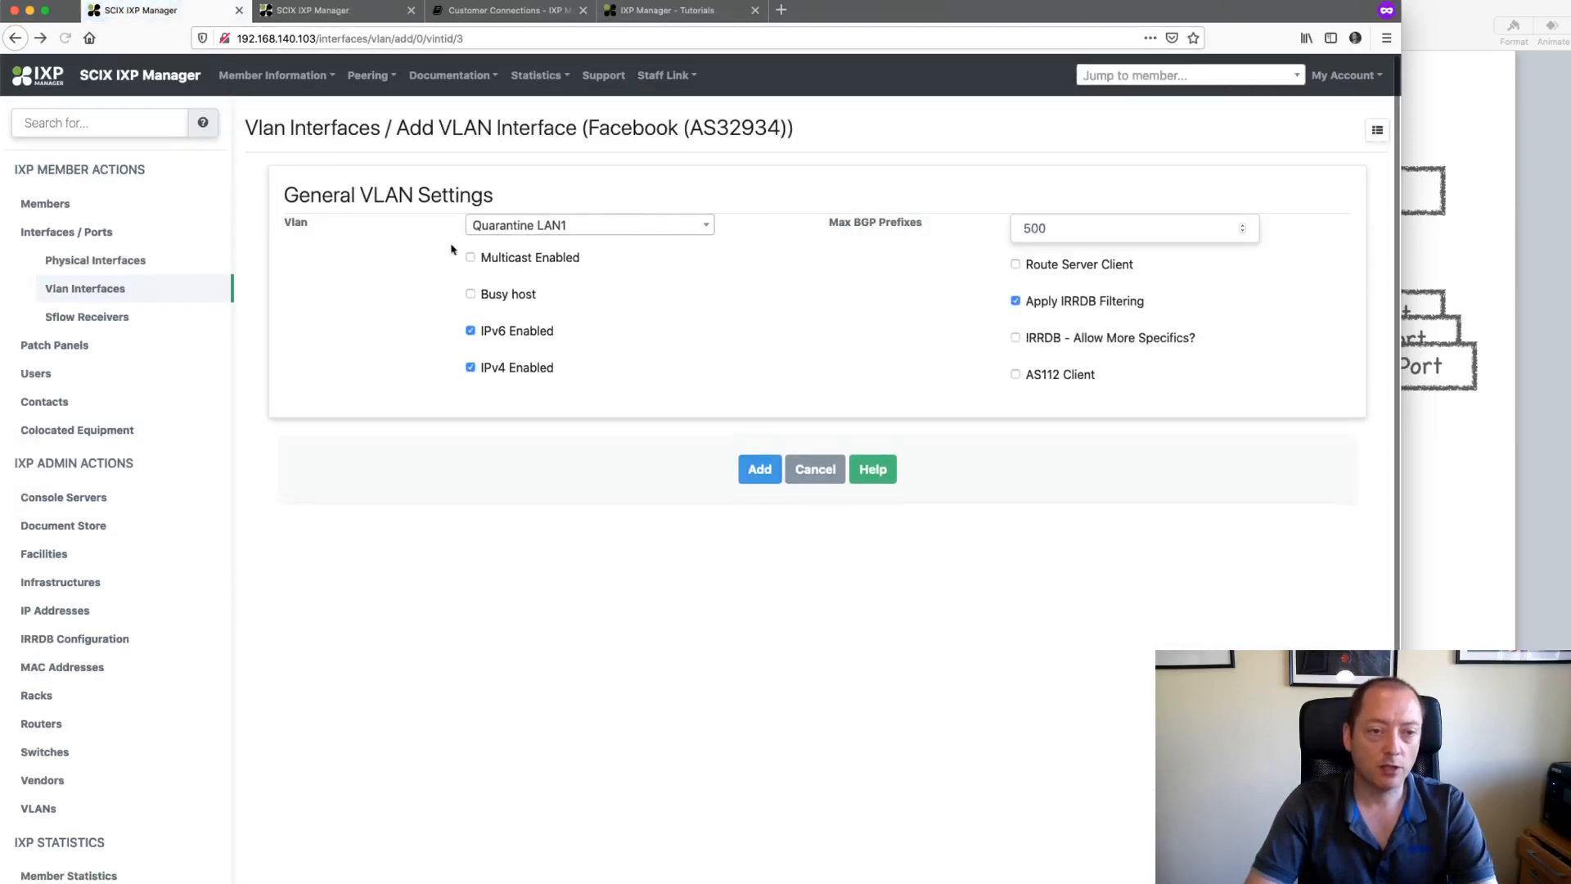
# Step: Reload the new VLAN interface form, choose Quarantine LAN1 as the VLAN and enable both IPv6 and IPv4
pyautogui.click(454, 38)
pyautogui.press('Return')
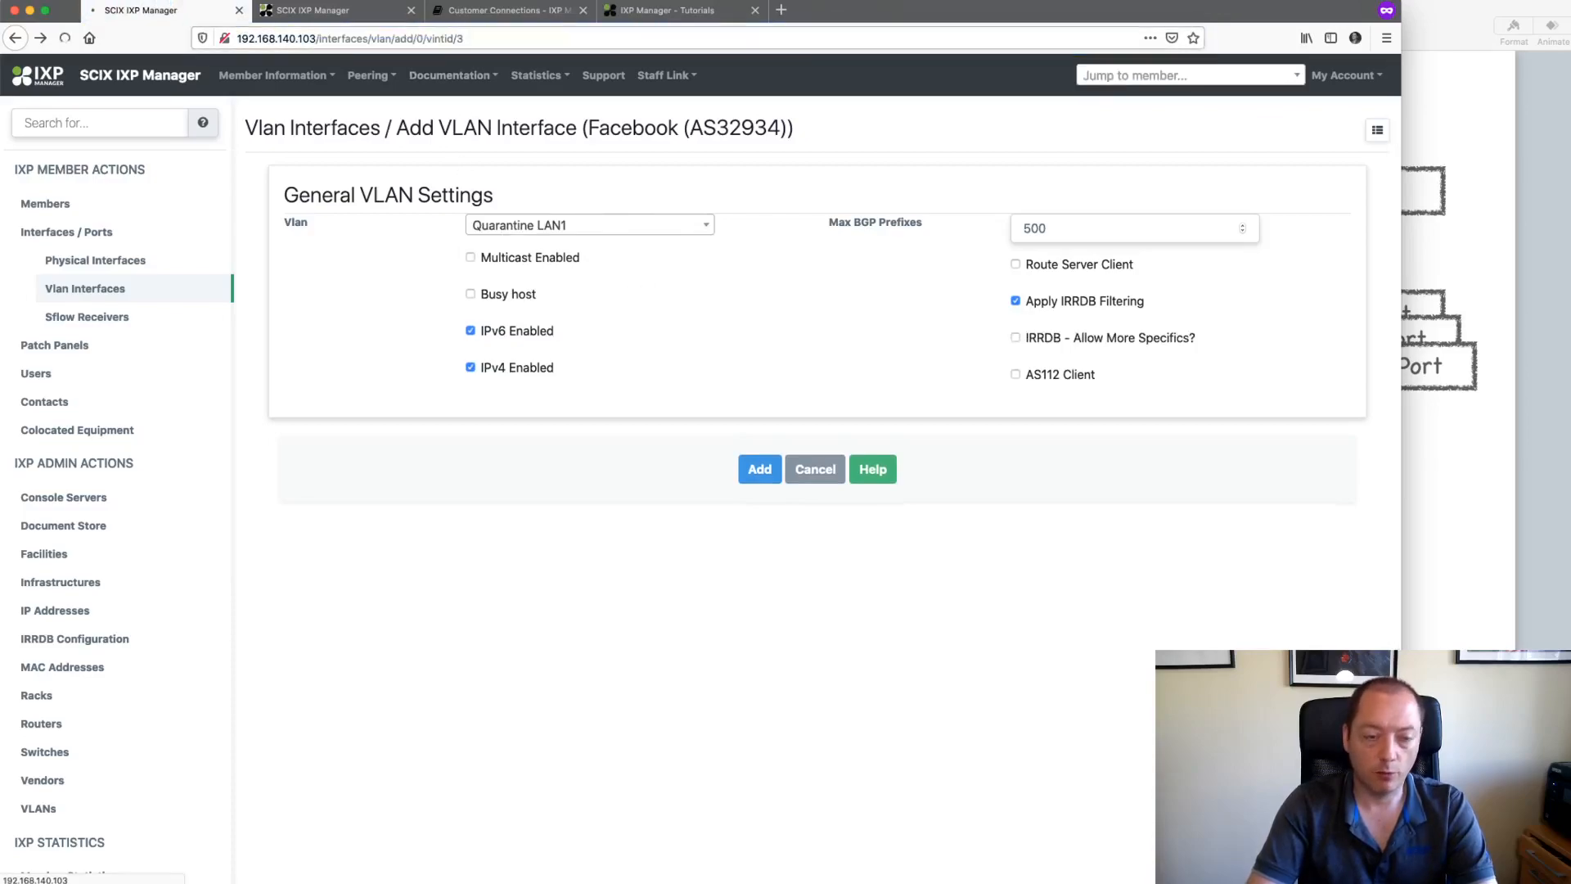
pyautogui.click(565, 229)
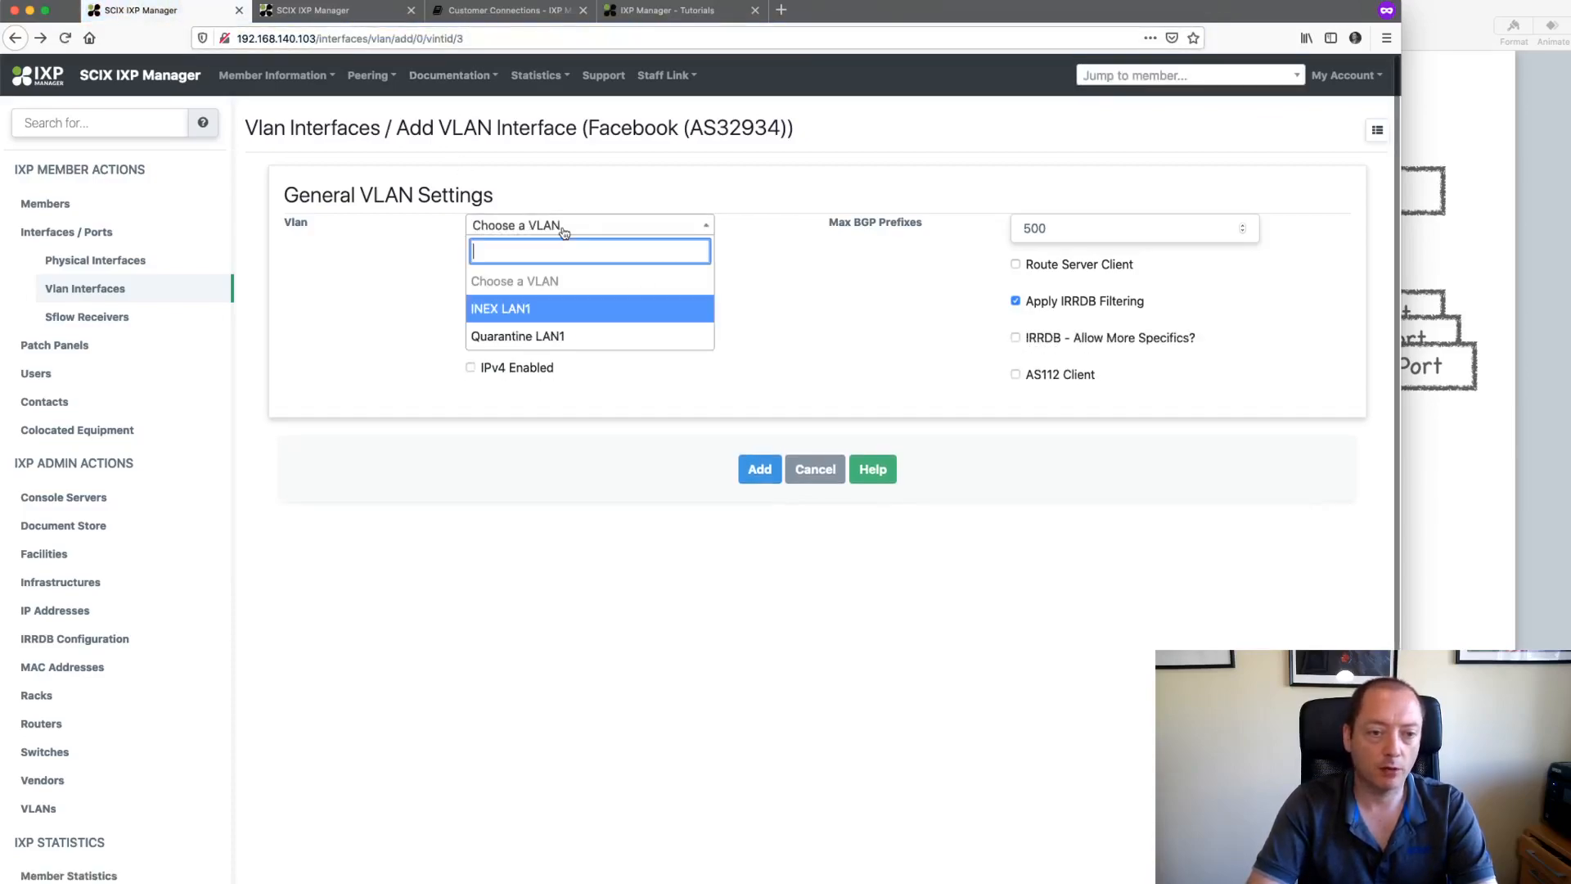
pyautogui.click(561, 336)
pyautogui.click(503, 334)
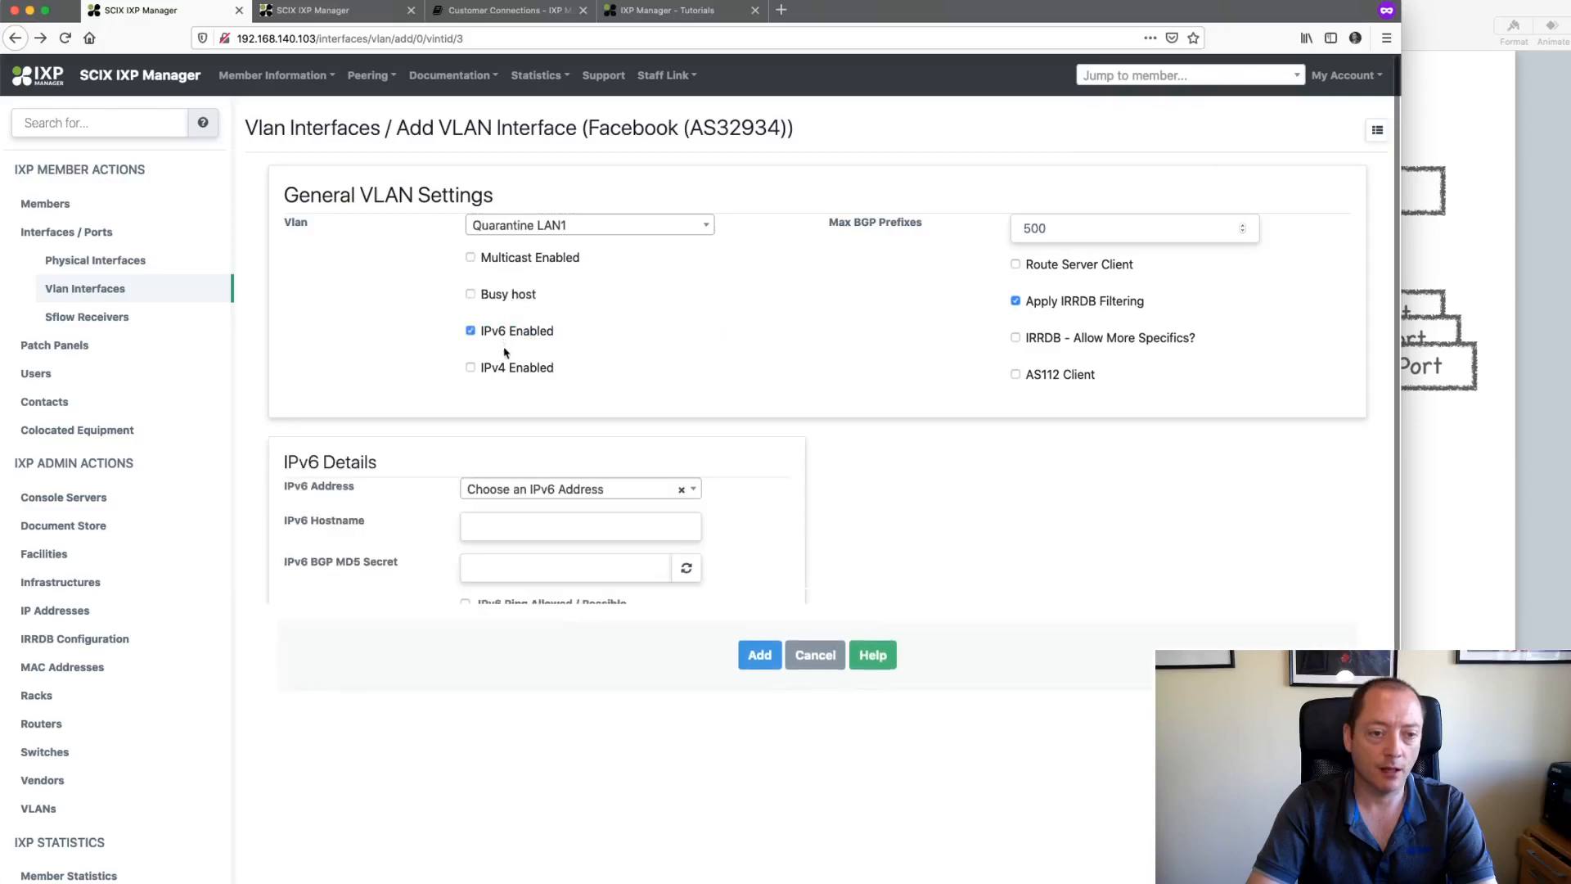
pyautogui.click(505, 370)
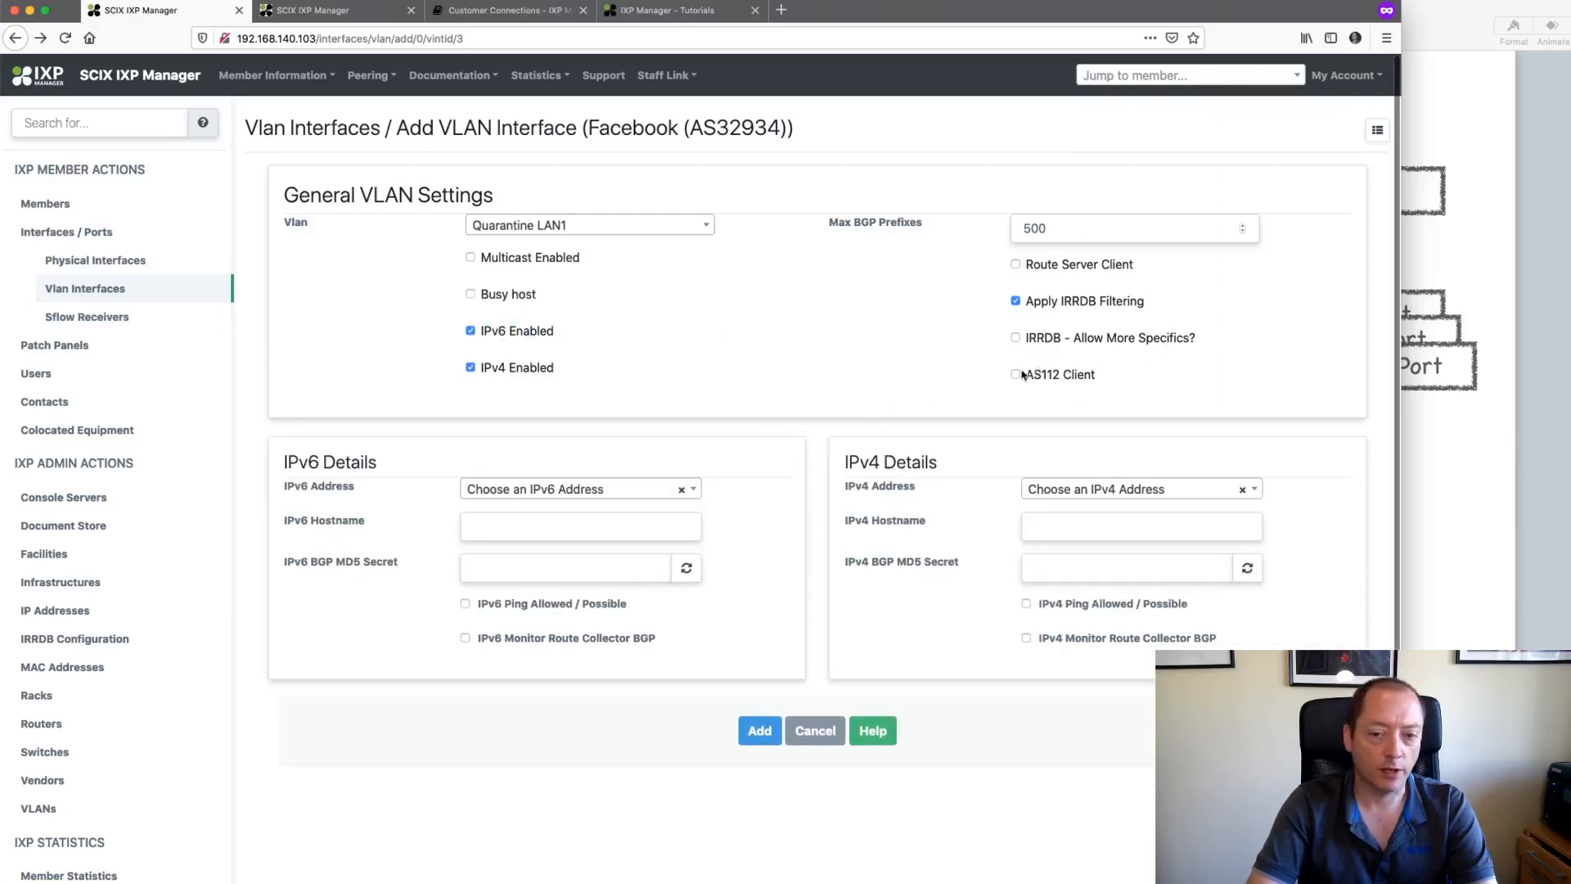
# Step: Assign IPv4 address 192.0.2.10 and IPv6 address 2001:db8:0:10::10 to the new VLAN interface
pyautogui.click(1097, 491)
pyautogui.scroll(-2, 1128, 618)
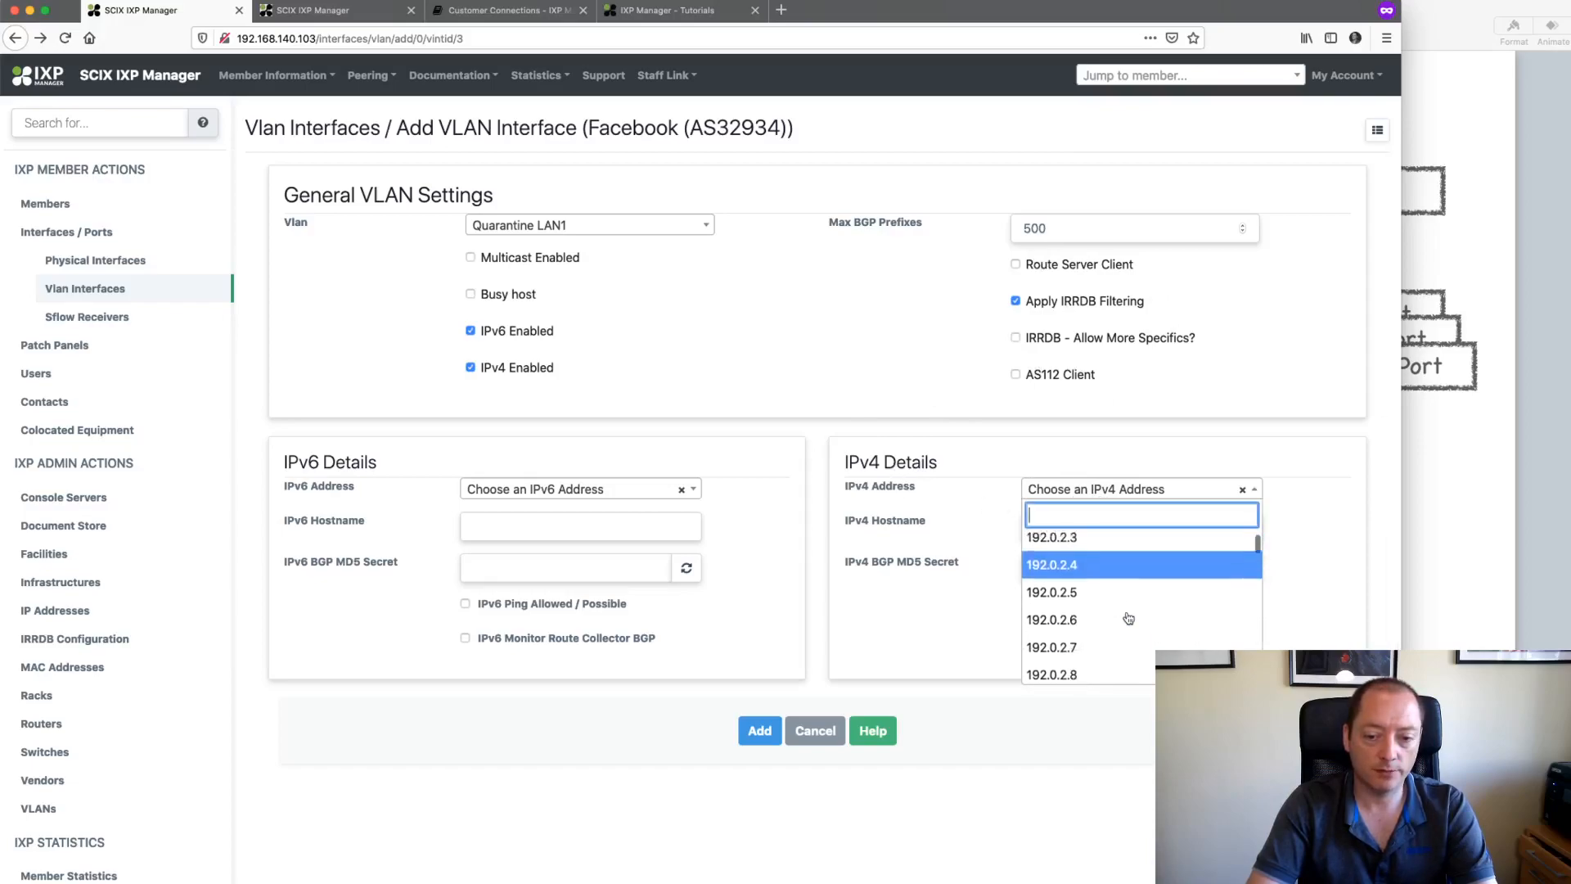
pyautogui.scroll(-2, 1128, 618)
pyautogui.click(1128, 619)
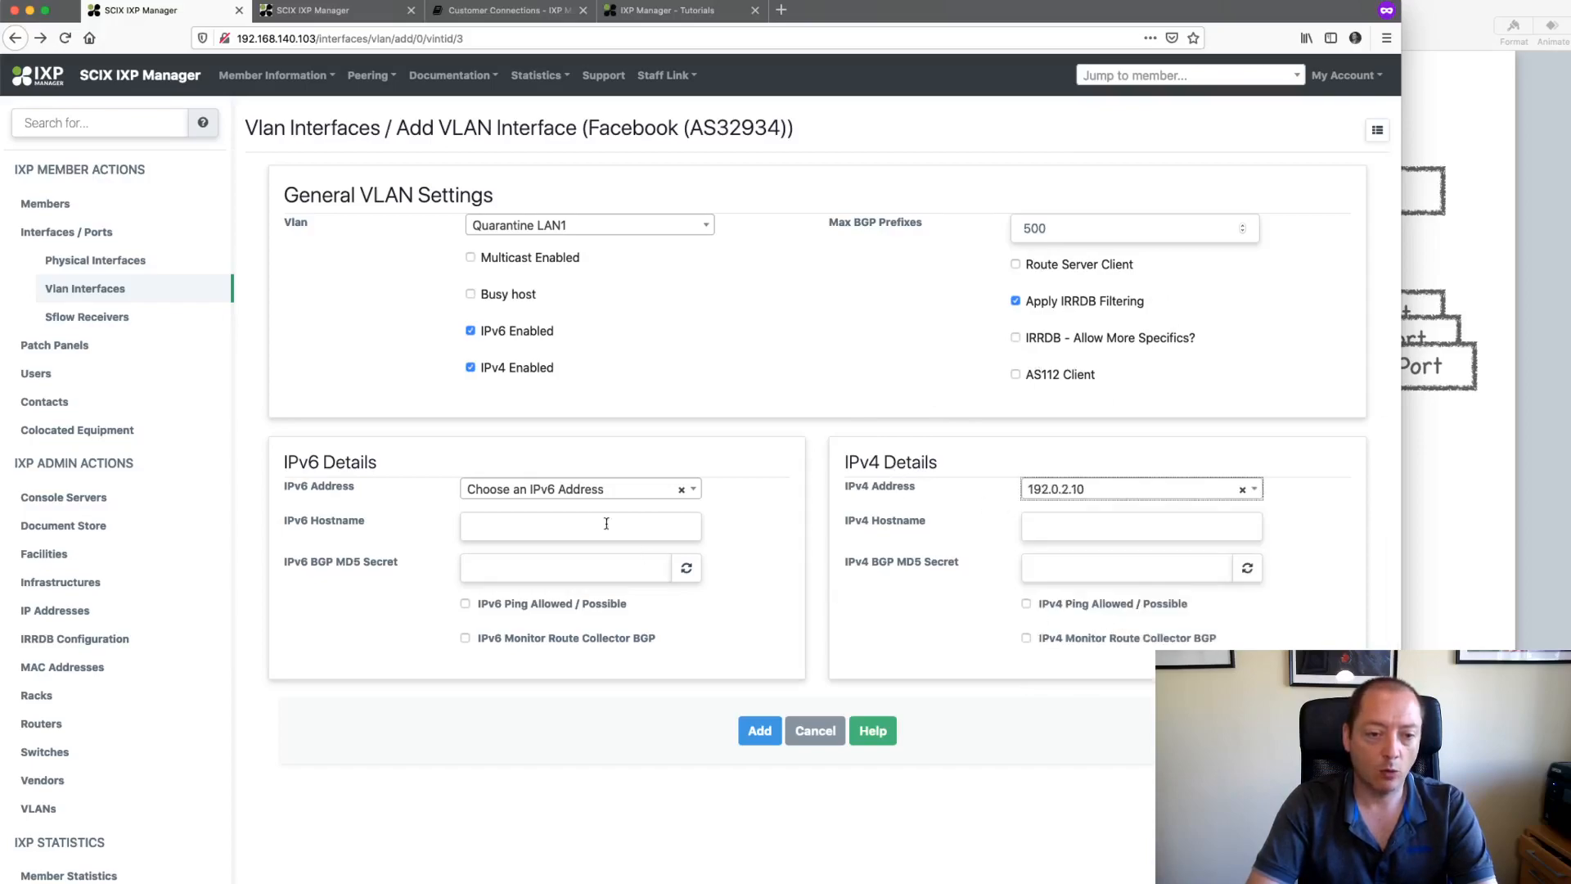
pyautogui.click(593, 489)
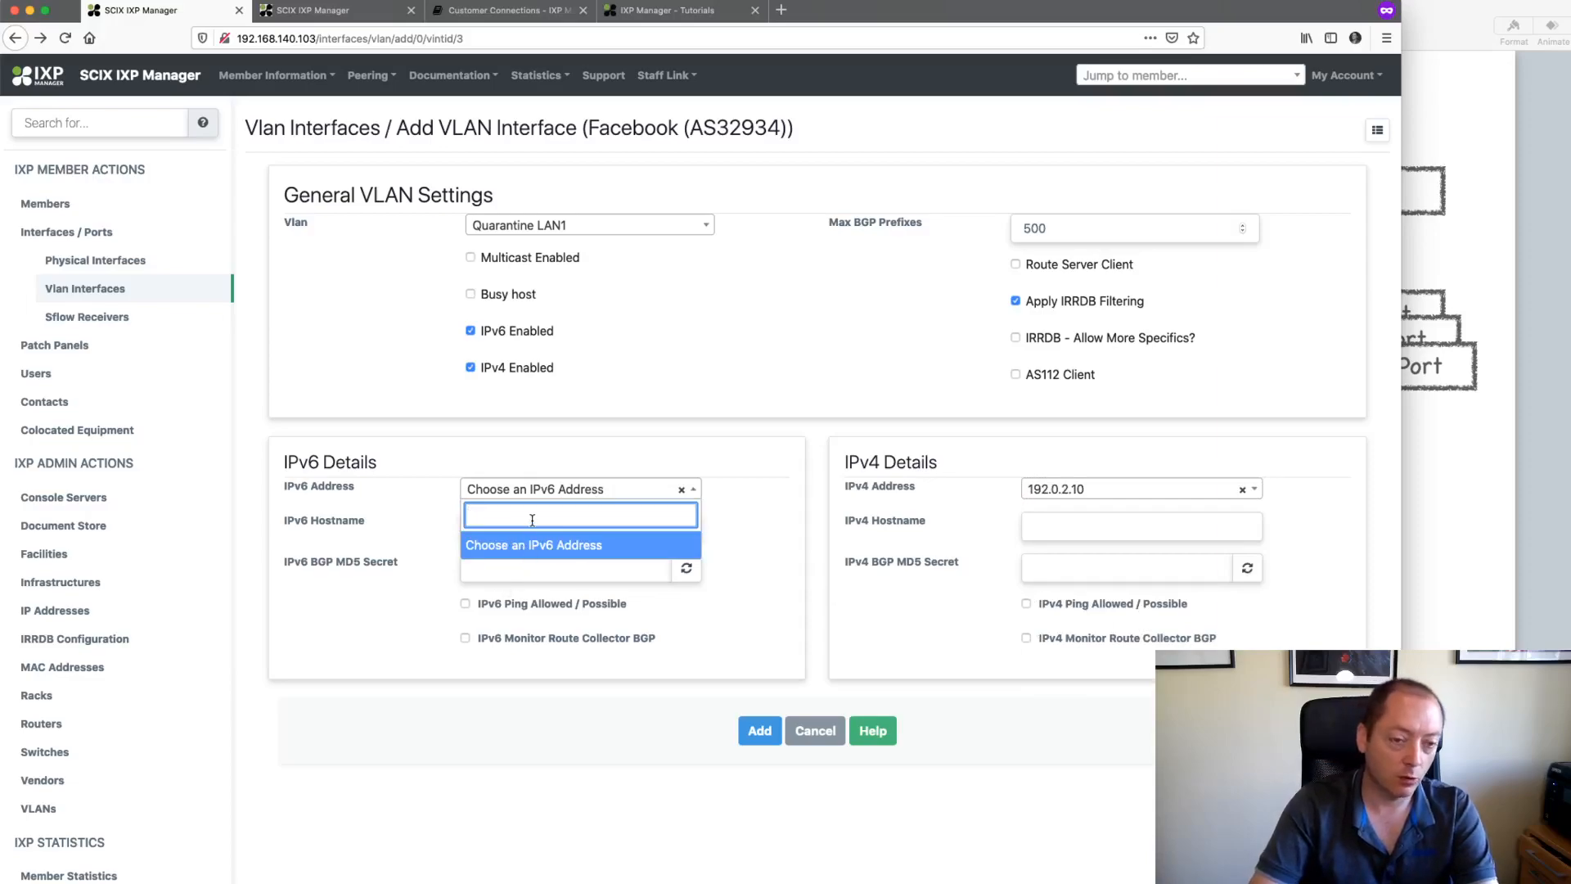
pyautogui.press('super+v')
pyautogui.write('0')
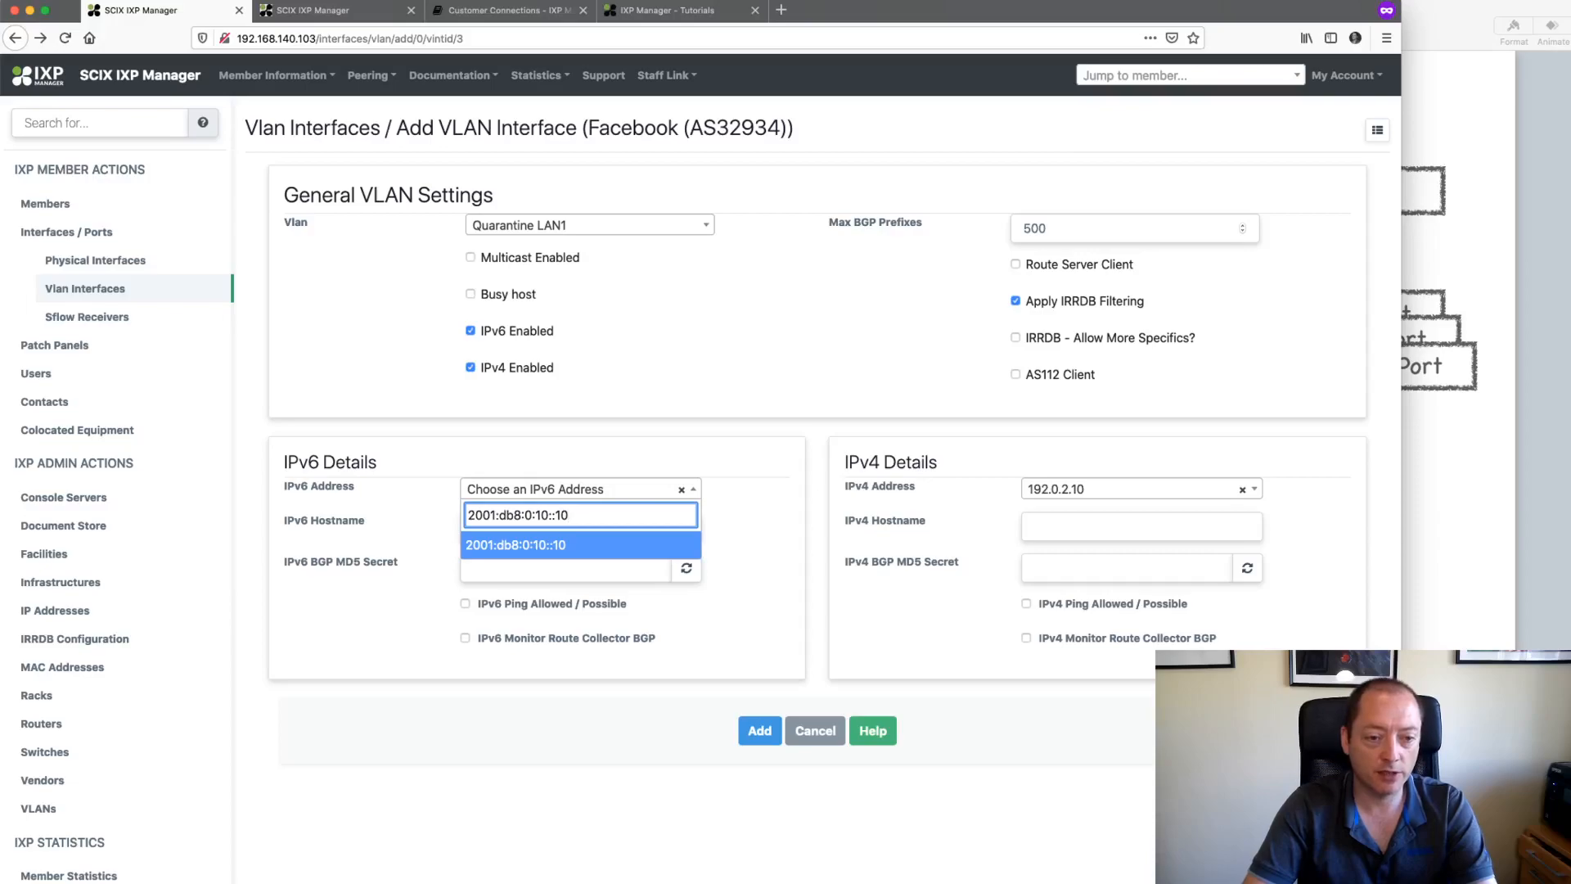
pyautogui.press('Return')
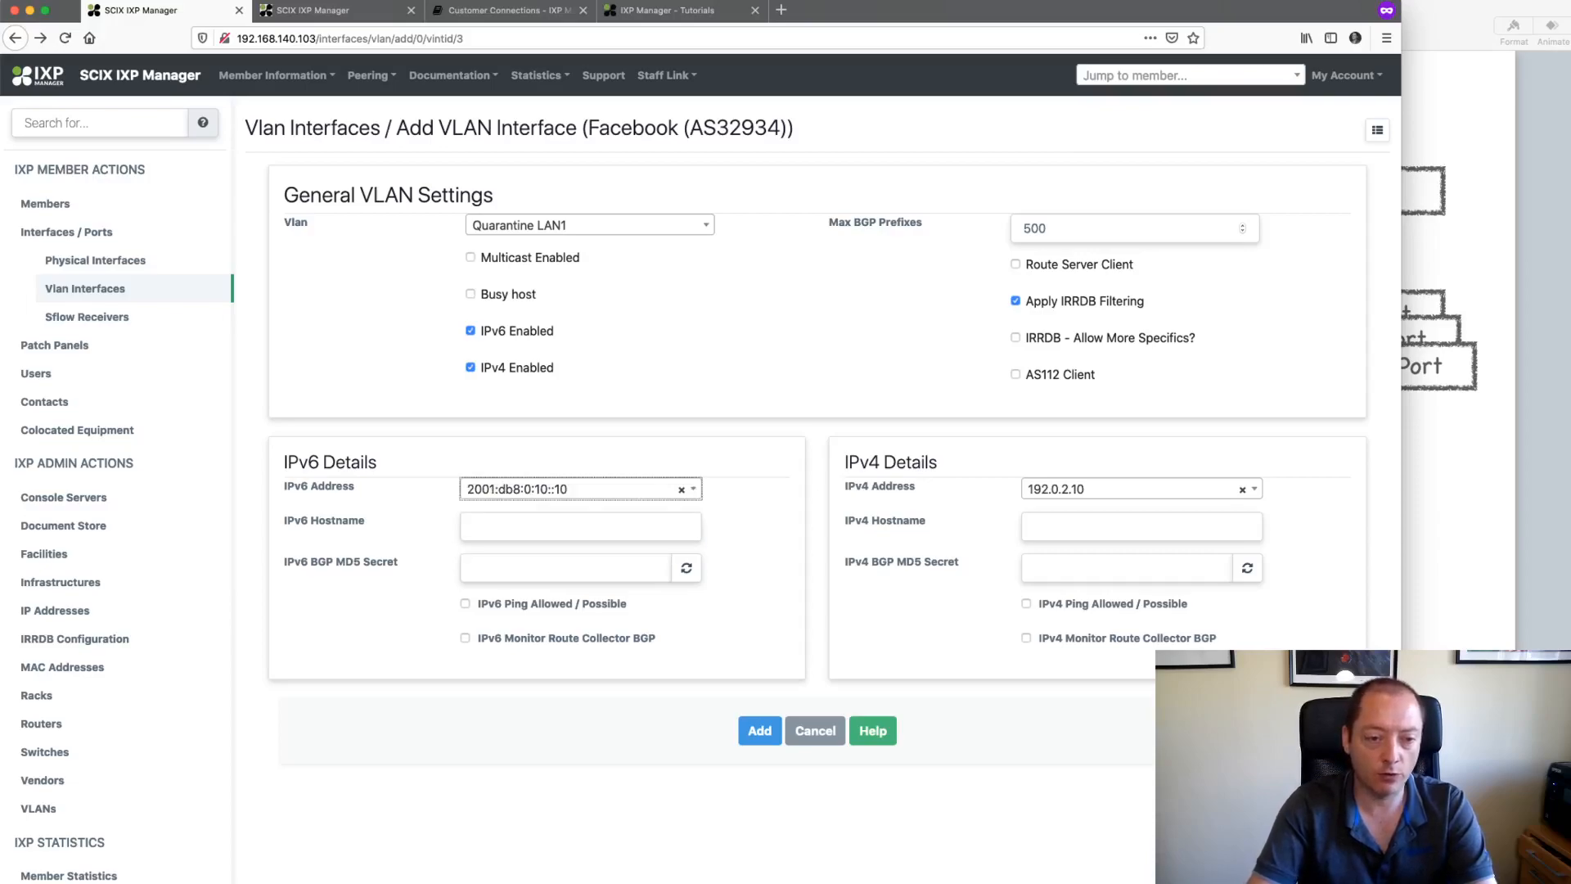
# Step: Set the VLAN interface's IPv6 hostname to inex.fbnet.com and copy that hostname
pyautogui.click(615, 536)
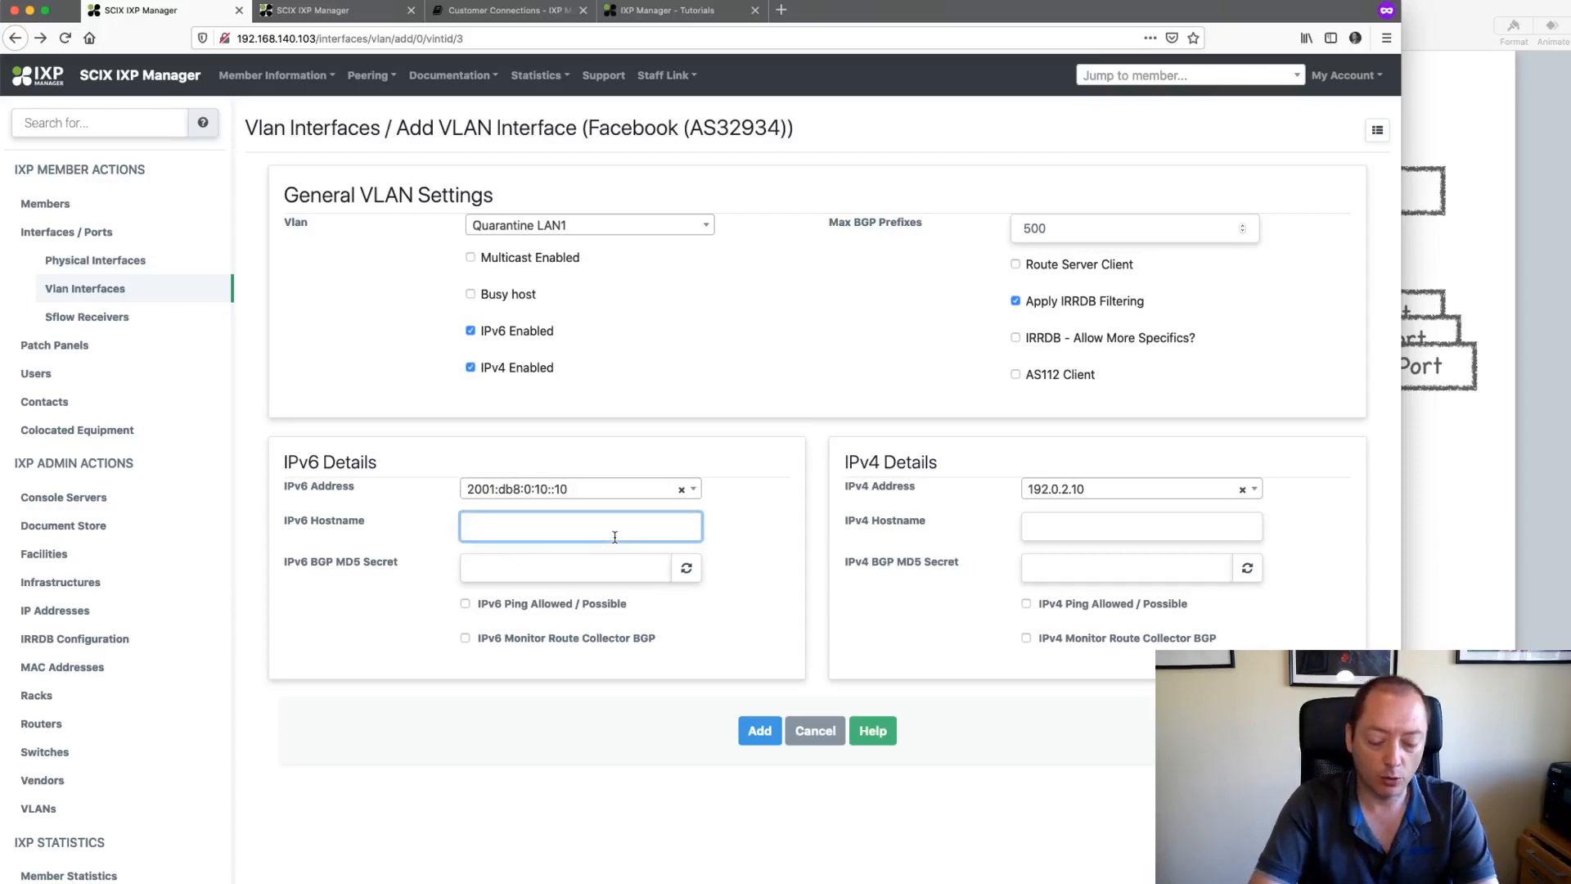
pyautogui.write('inex')
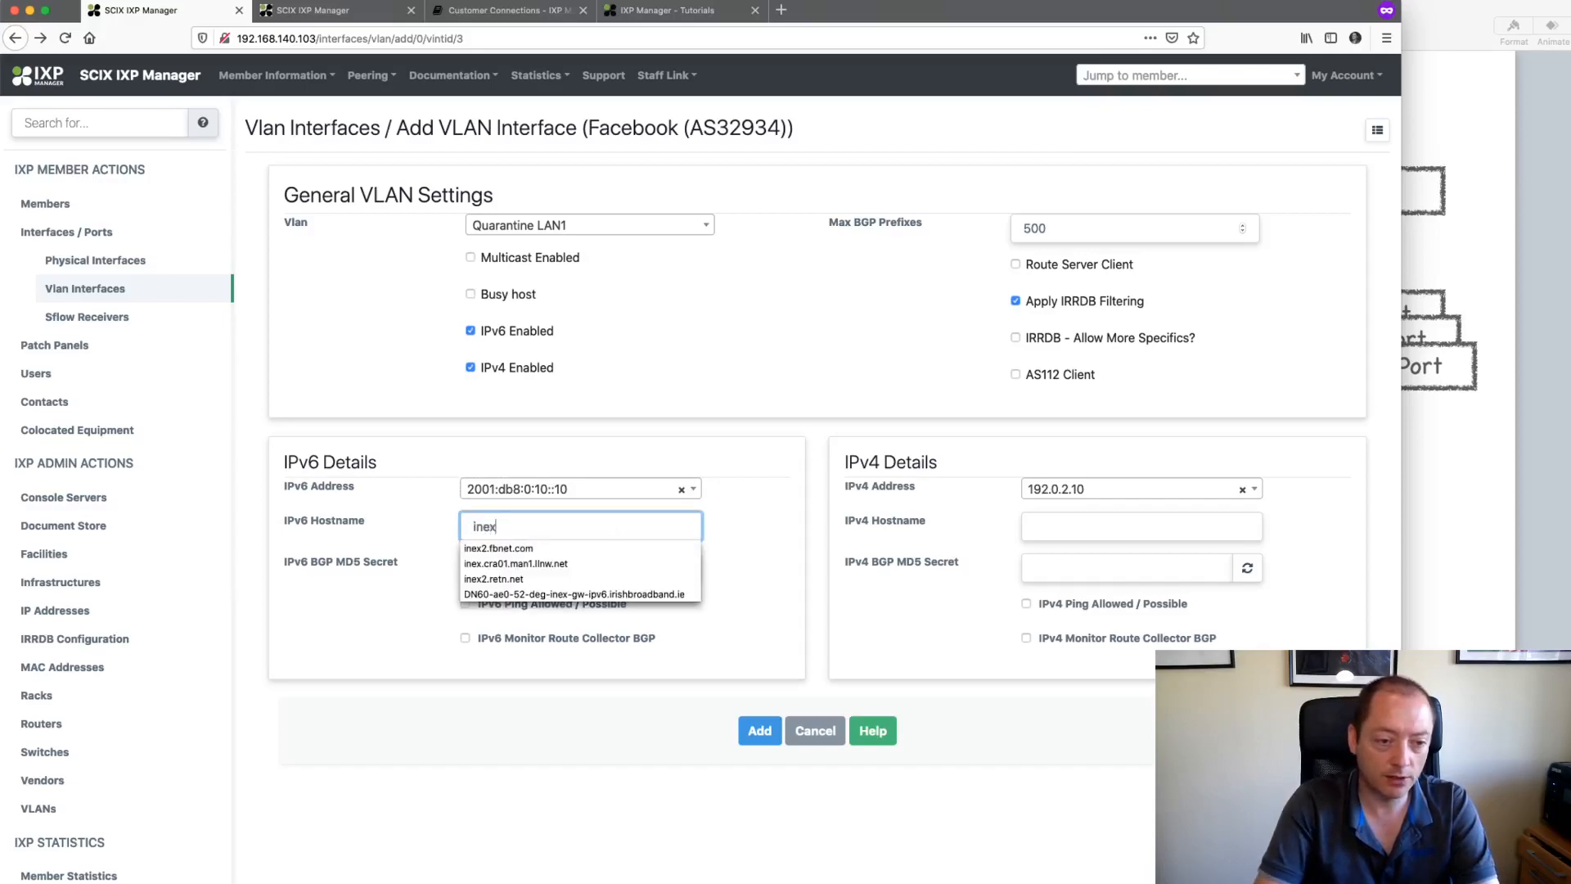
pyautogui.press('Down')
pyautogui.press('Return')
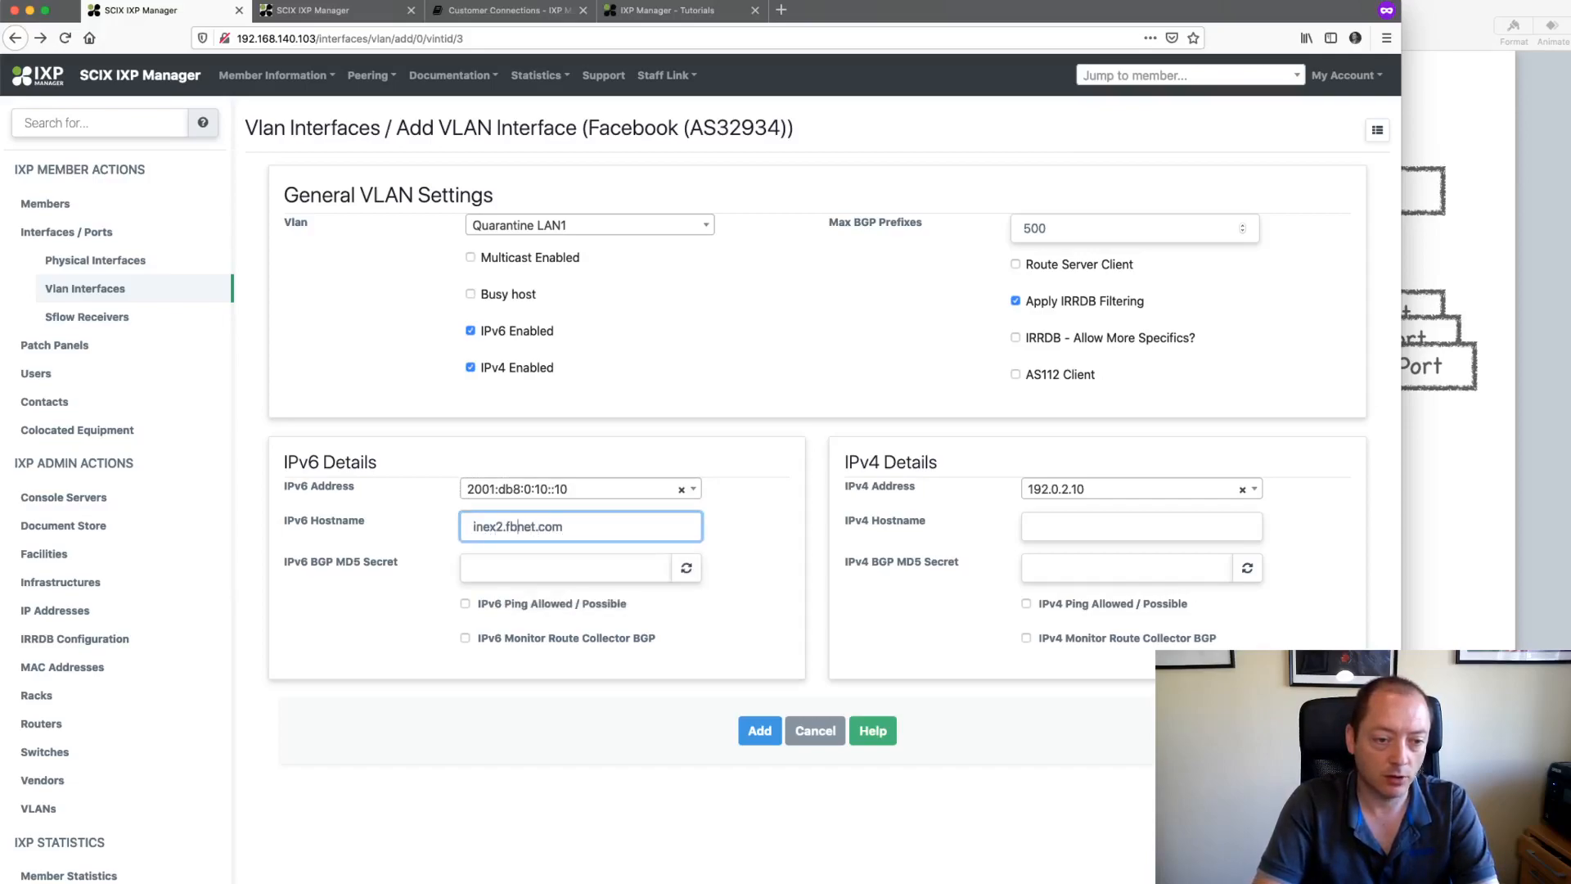
pyautogui.press('BackSpace')
pyautogui.press('super+a')
pyautogui.press('super+c')
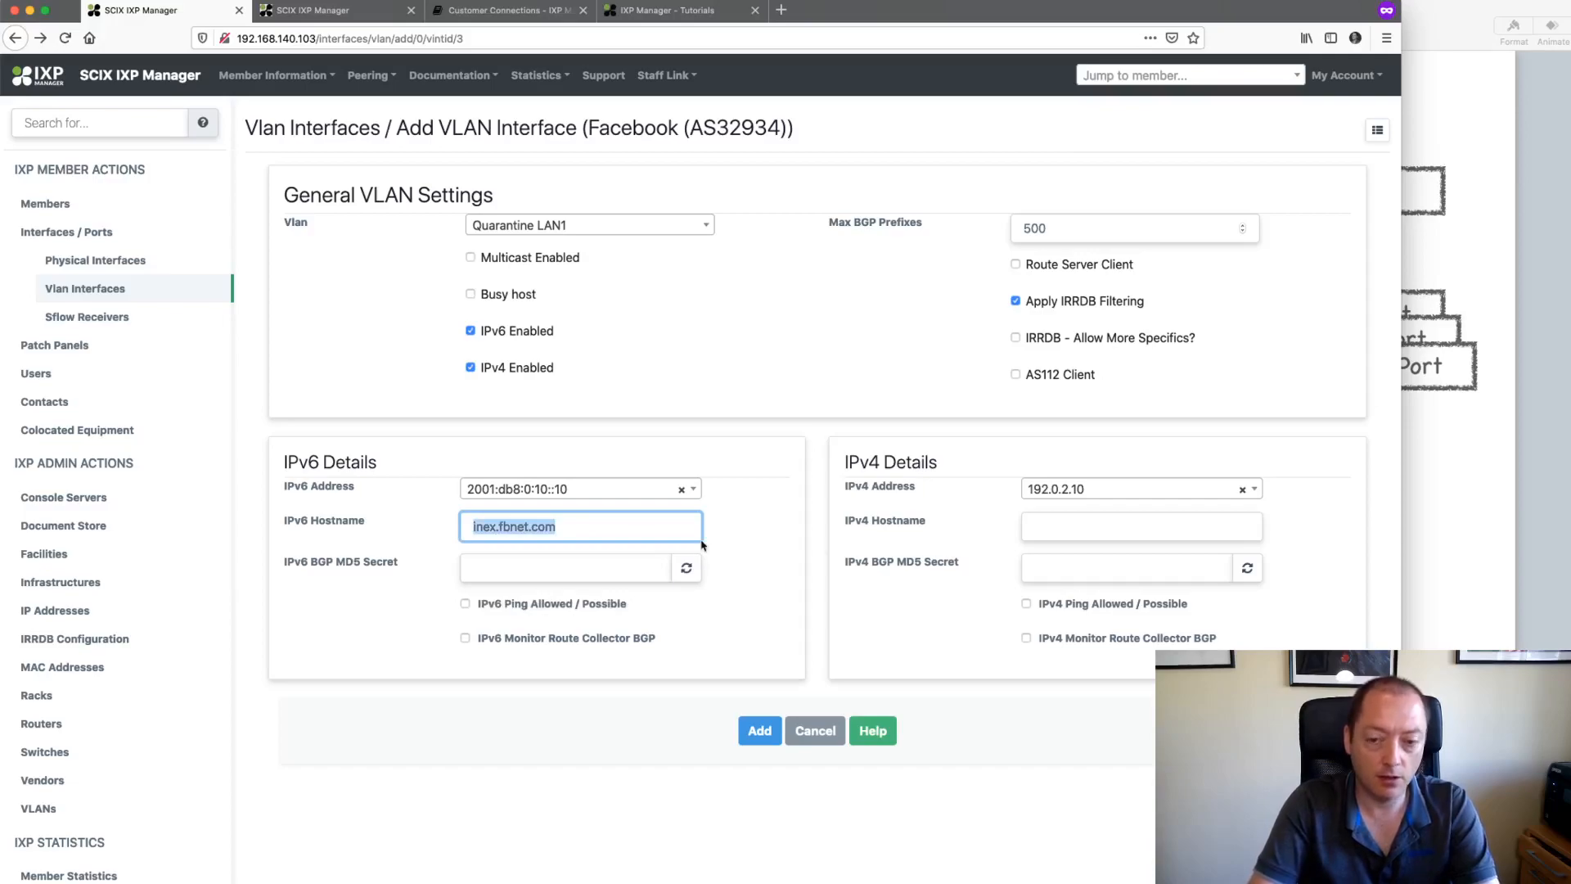
# Step: Set the IPv4 hostname to inex-v4.fbnet.com, based on the copied hostname
pyautogui.click(1161, 531)
pyautogui.press('super+v')
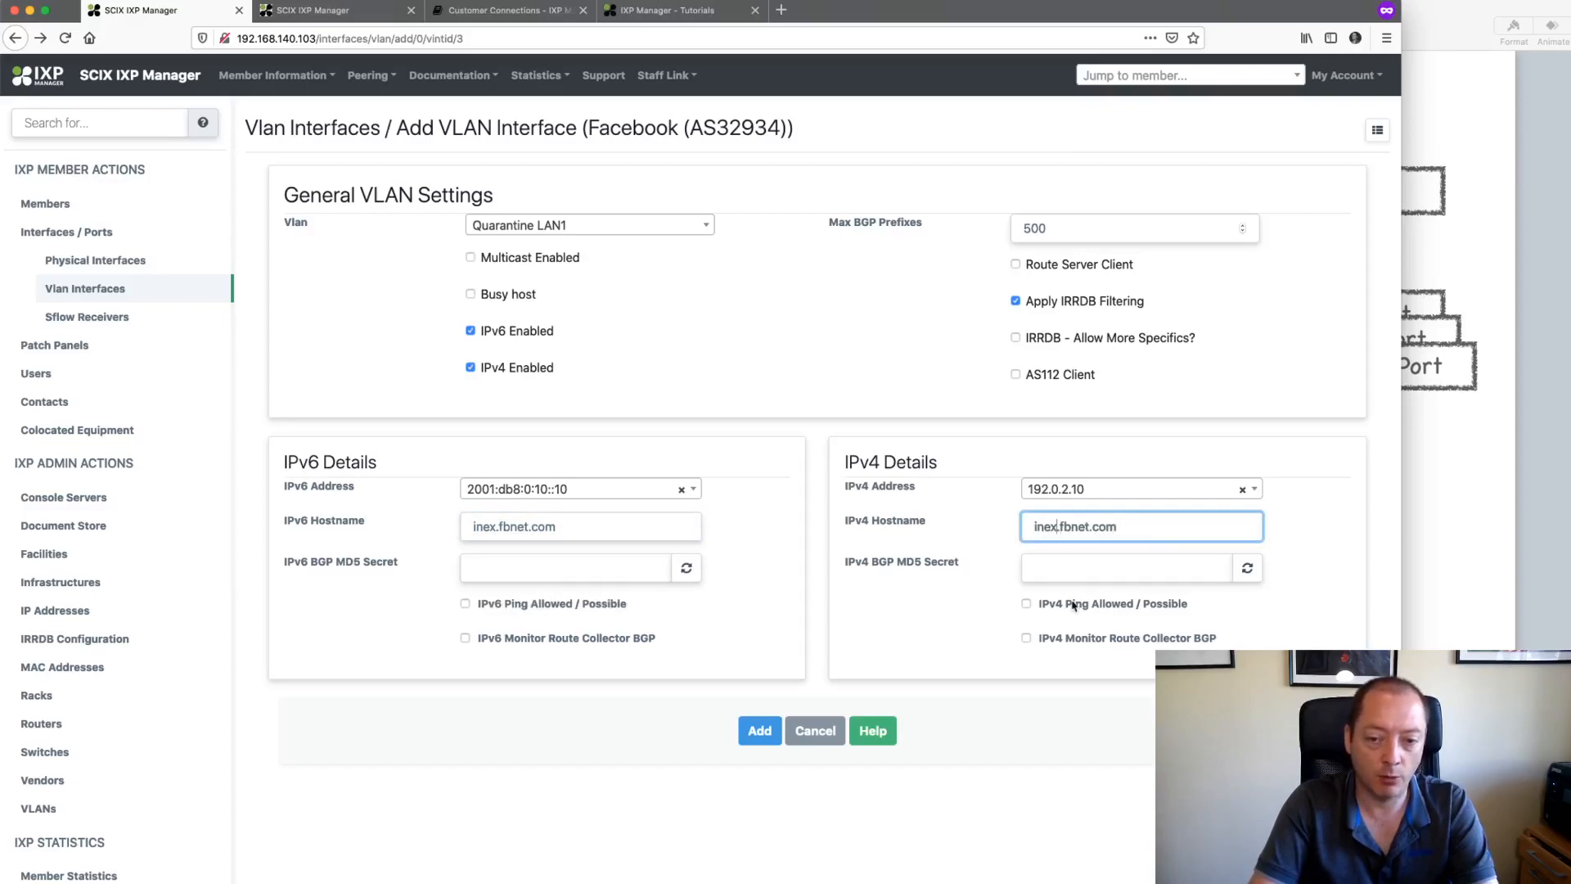
pyautogui.write('-v4')
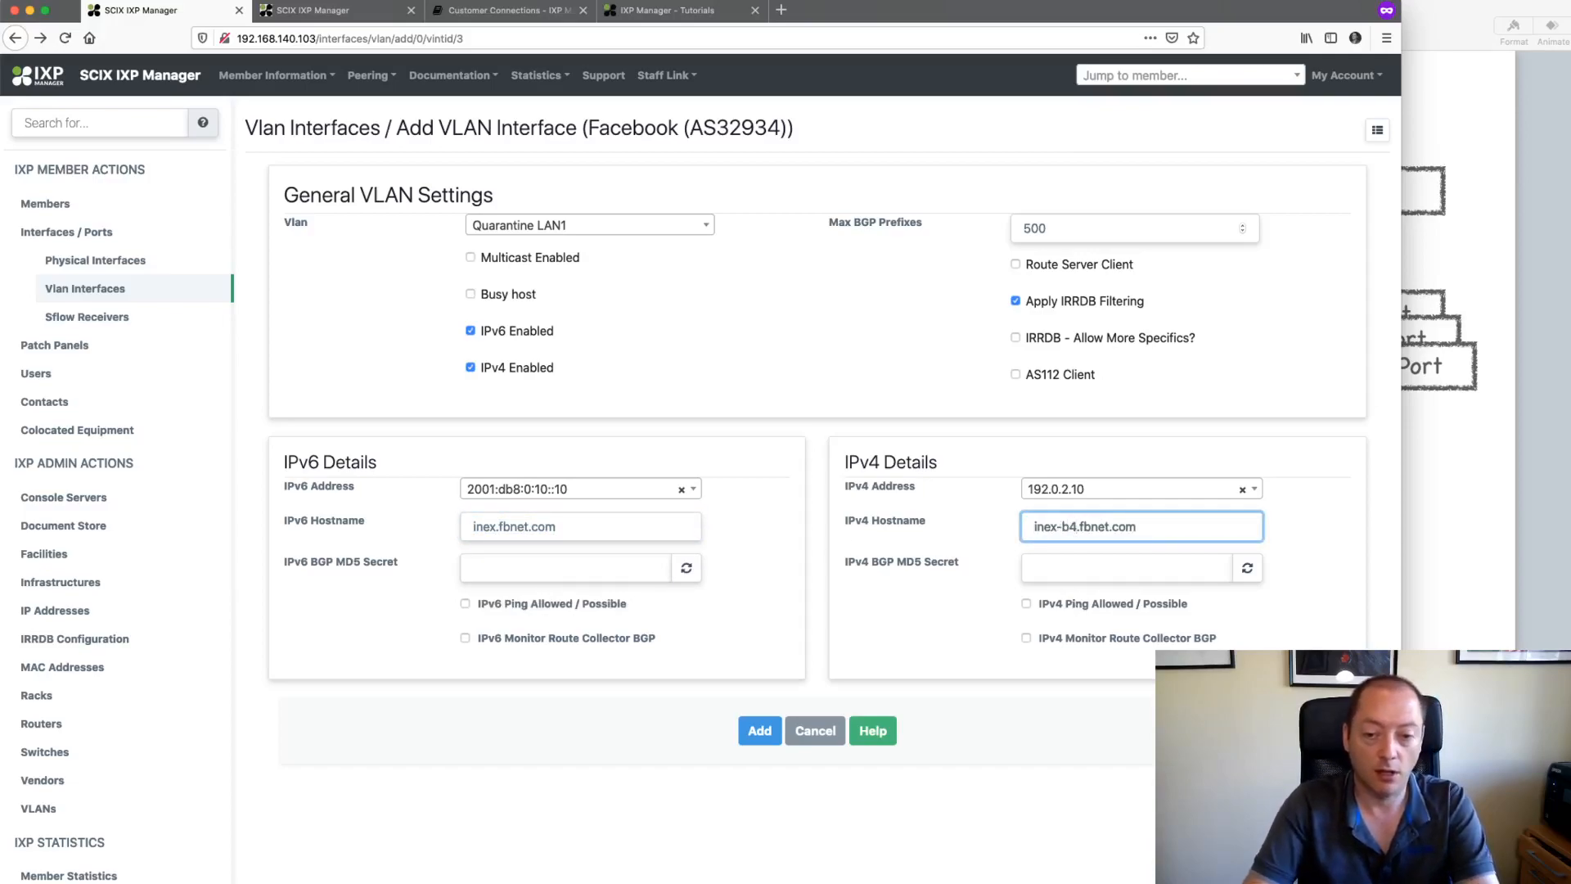
pyautogui.press('BackSpace')
pyautogui.press('BackSpace')
pyautogui.write('v4')
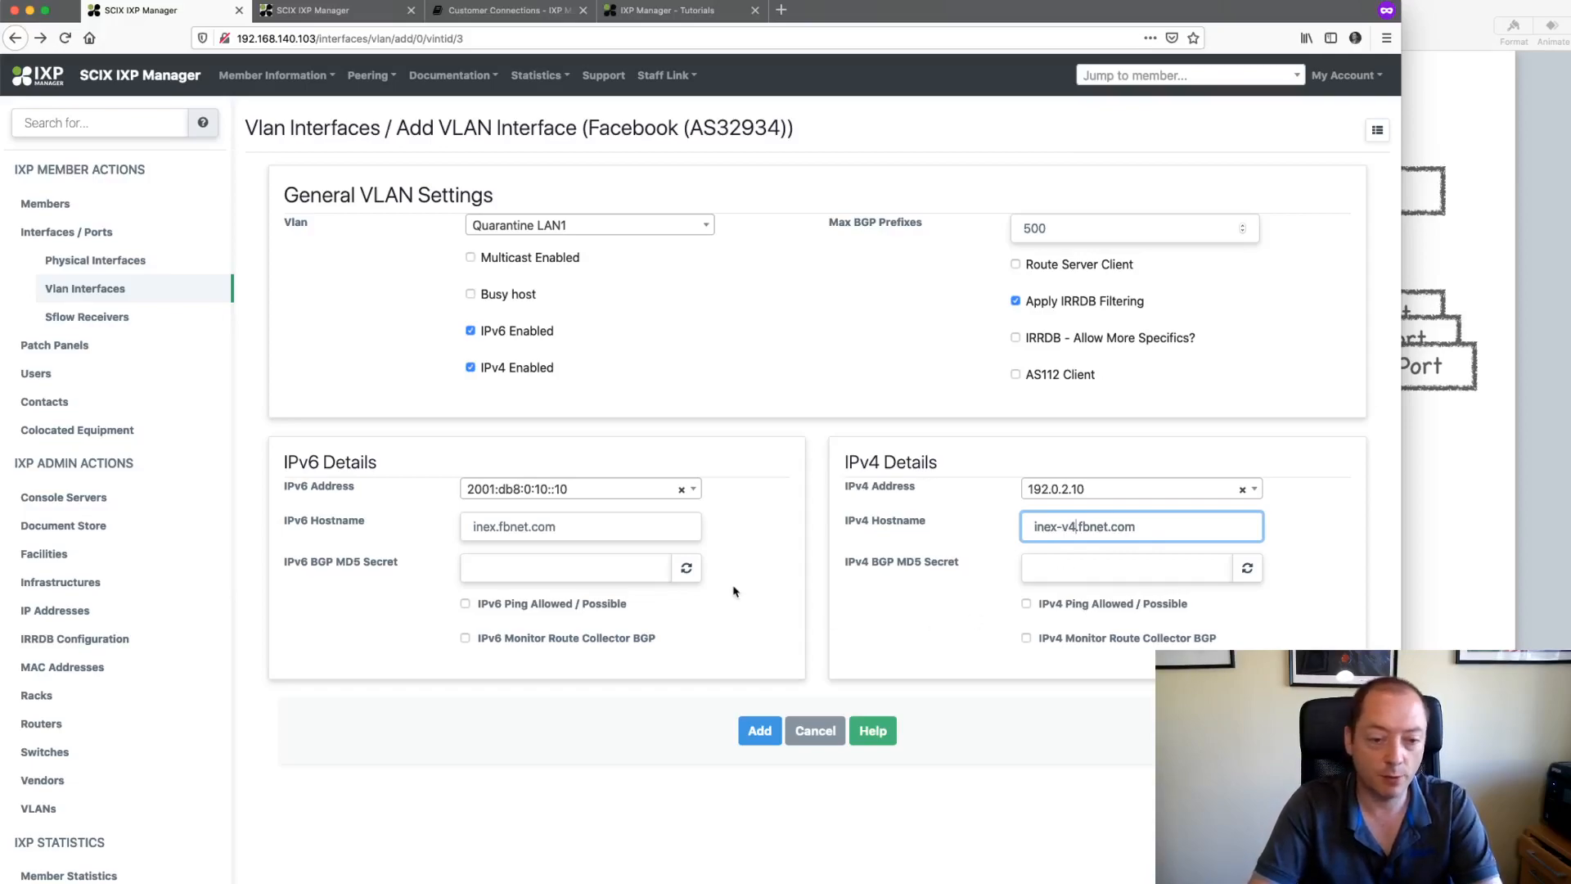
# Step: Add the VLAN interface with generated BGP MD5 secrets and with ping and route collector BGP monitoring enabled for both IPv4 and IPv6
pyautogui.click(1247, 568)
pyautogui.click(687, 568)
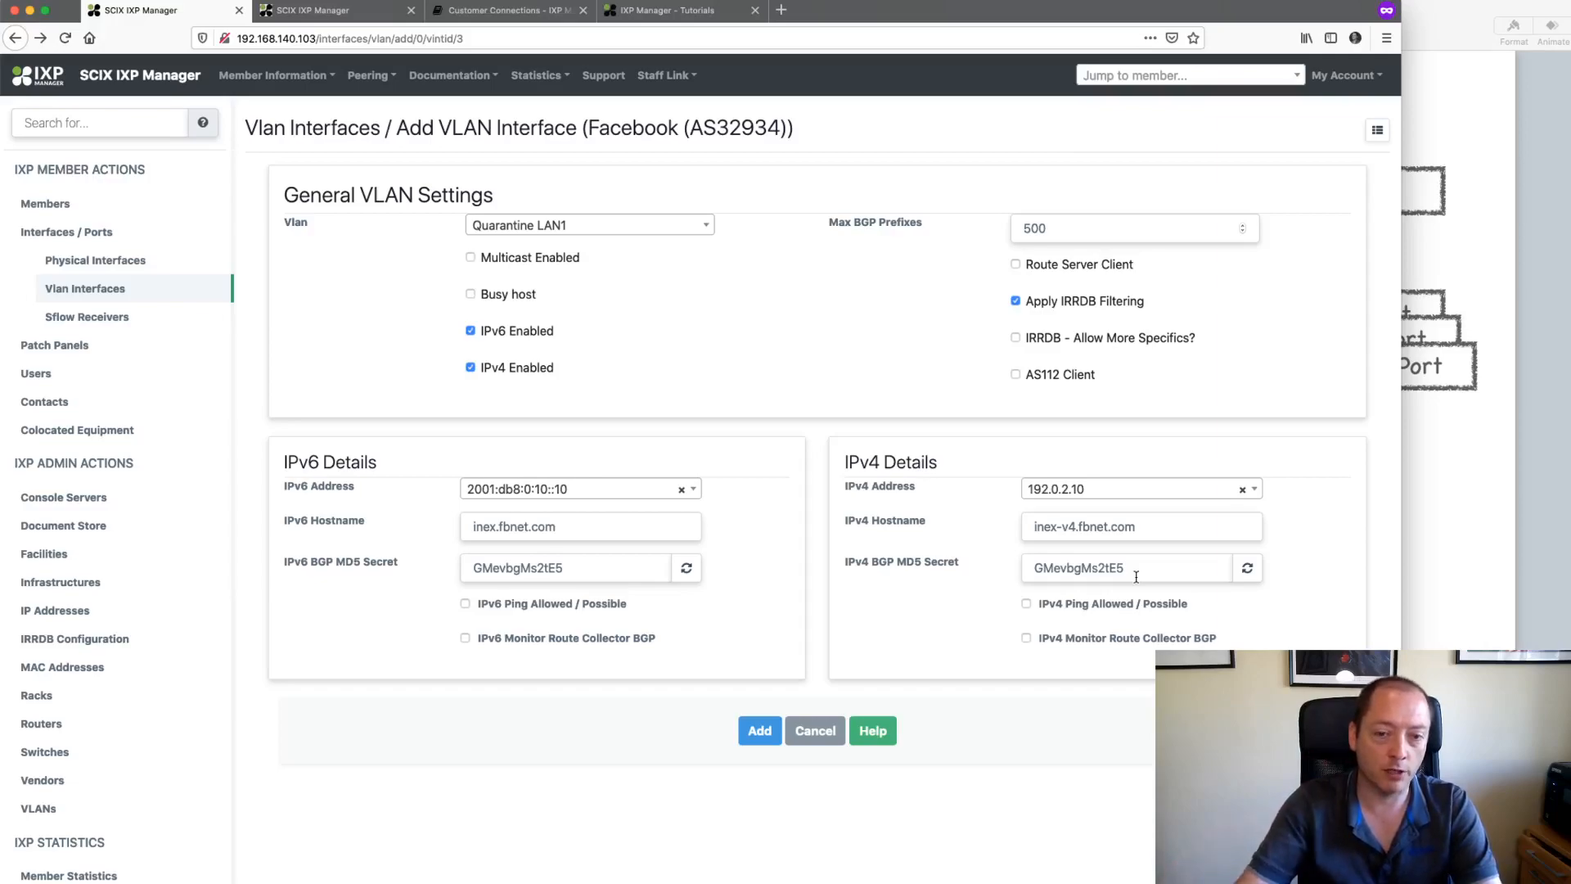
pyautogui.click(1066, 610)
pyautogui.click(1055, 641)
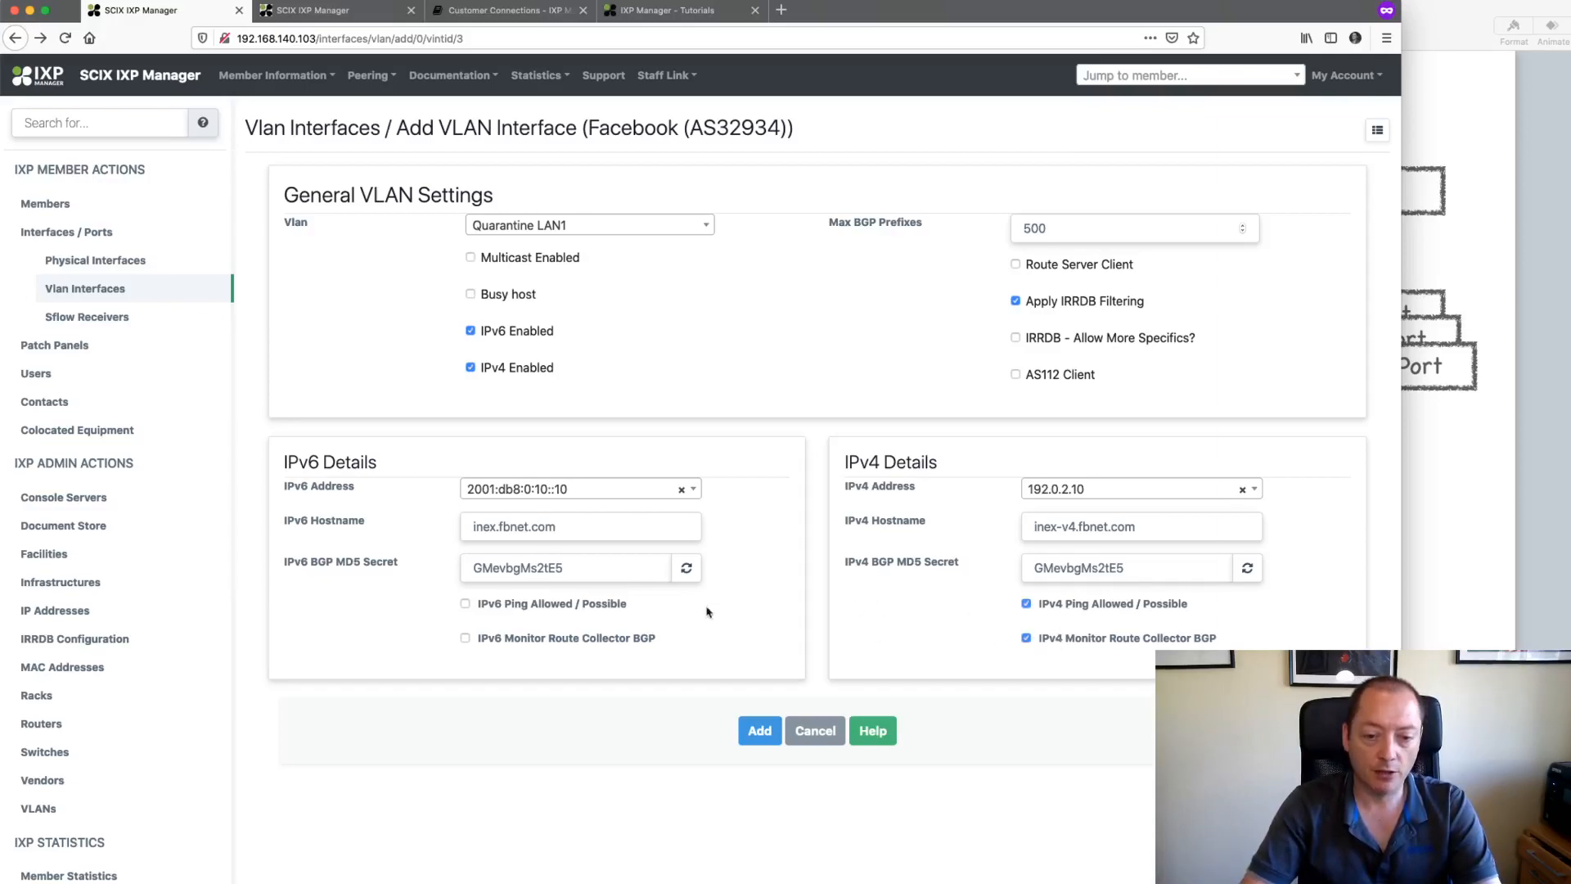
pyautogui.click(572, 606)
pyautogui.click(565, 641)
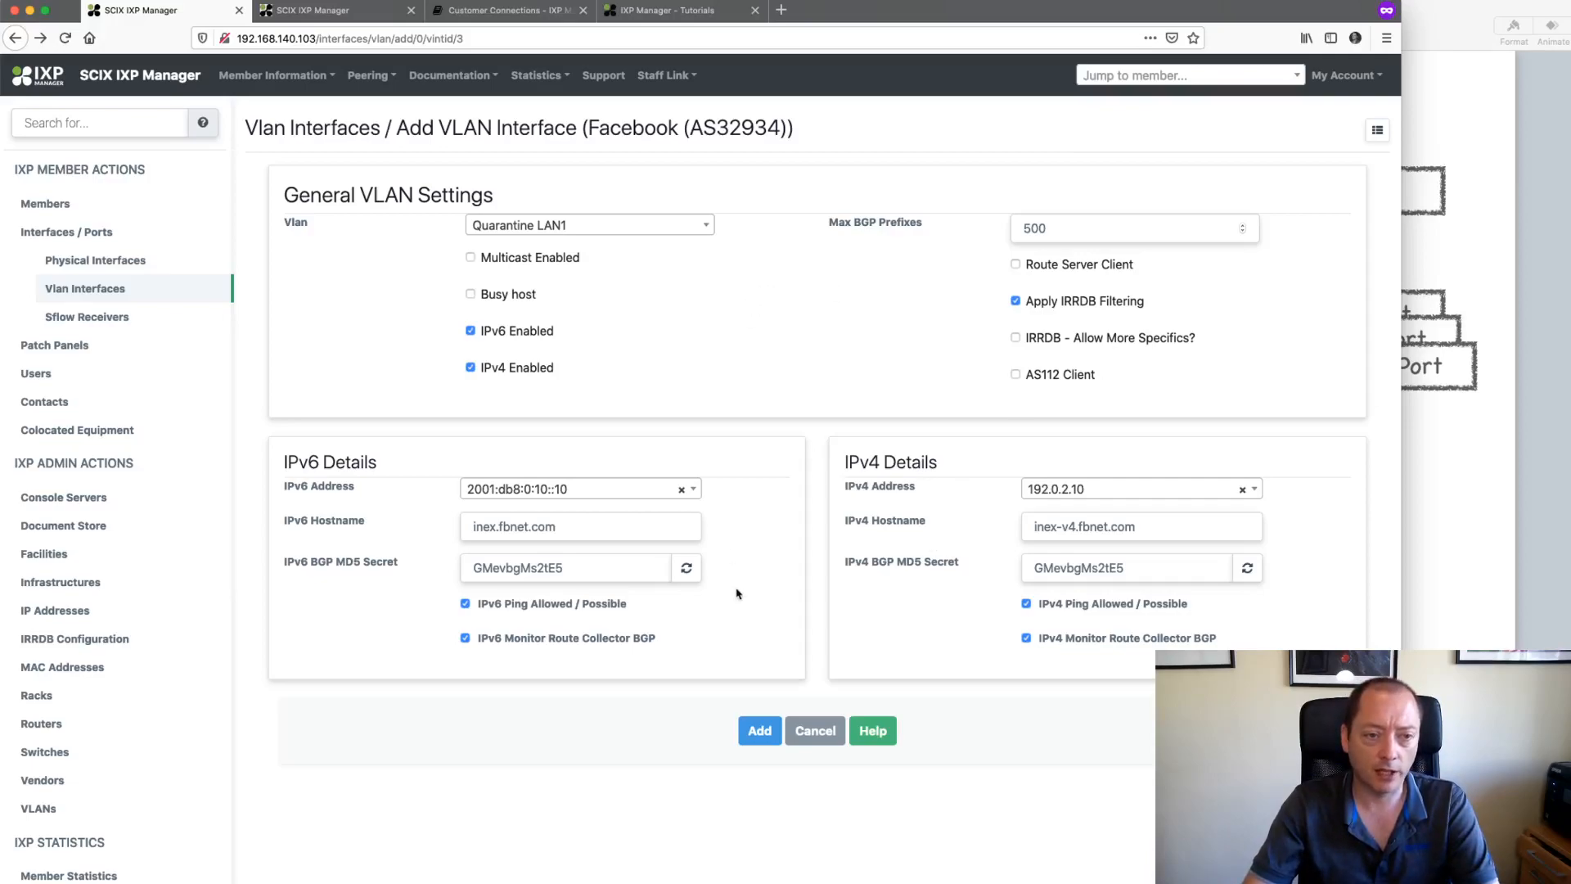
pyautogui.click(757, 740)
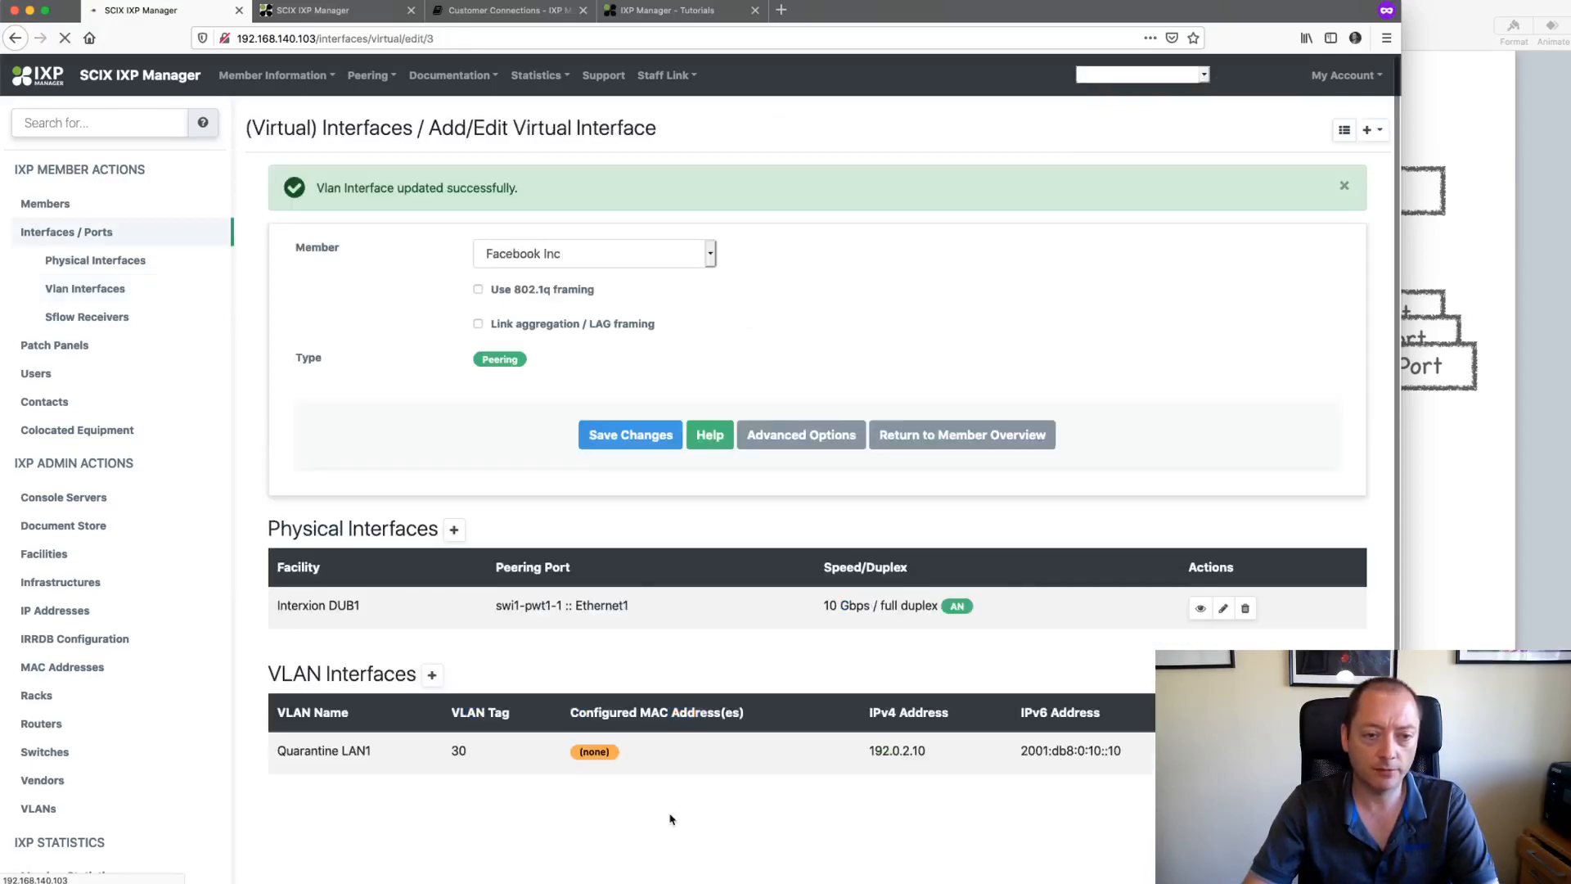
# Step: Check the IPv6 address list of Quarantine LAN1 for the newly assigned address and its hostname
pyautogui.scroll(-1, 748, 679)
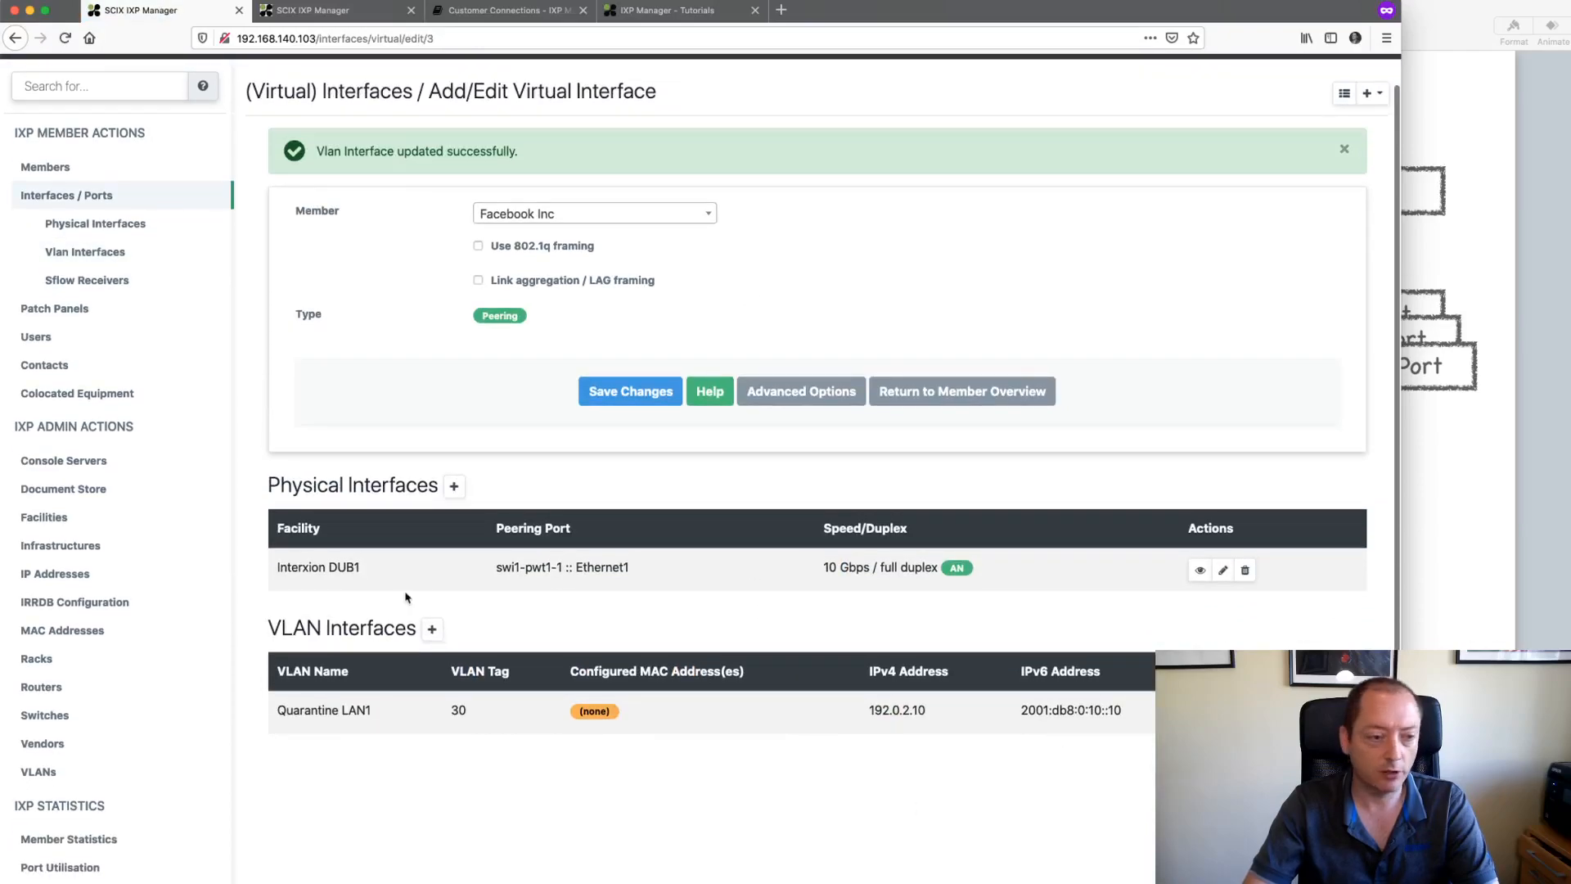
pyautogui.click(66, 574)
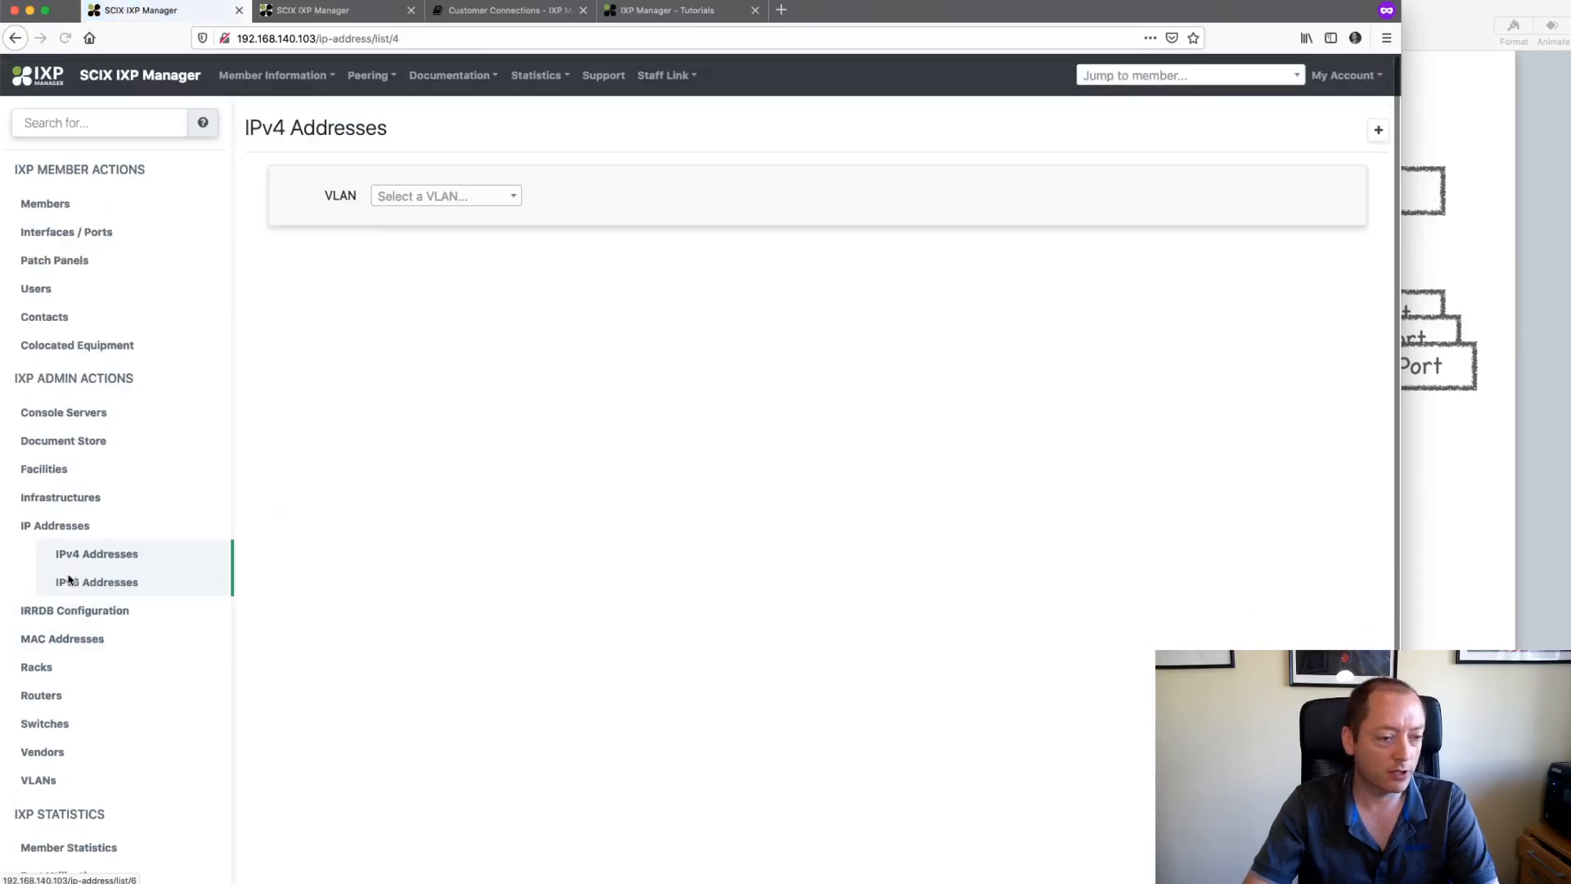
pyautogui.click(106, 581)
pyautogui.click(470, 198)
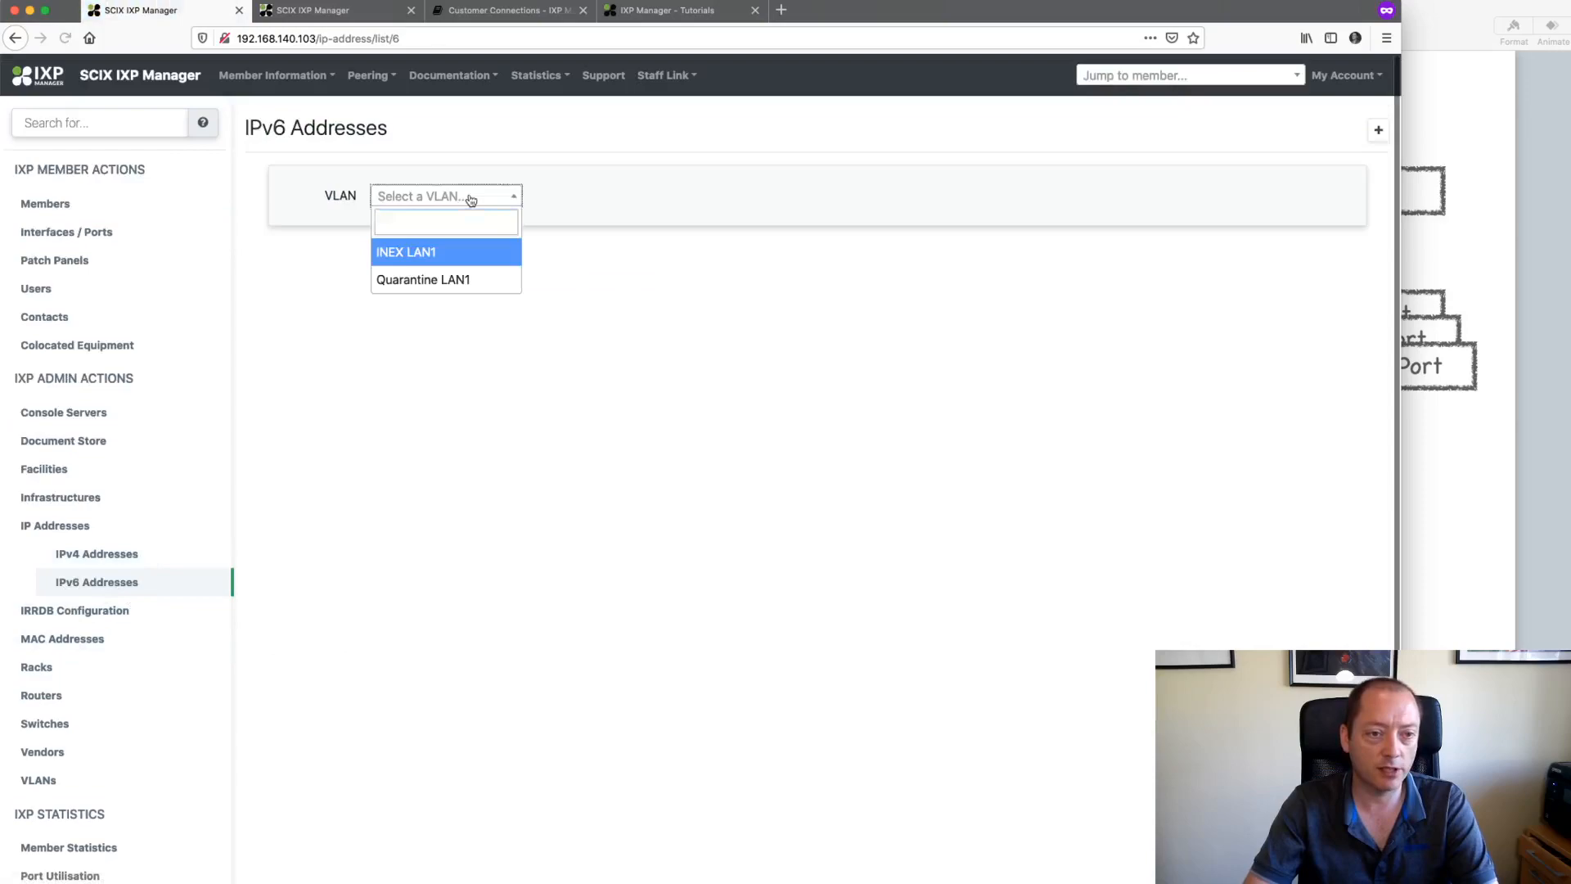
pyautogui.click(435, 278)
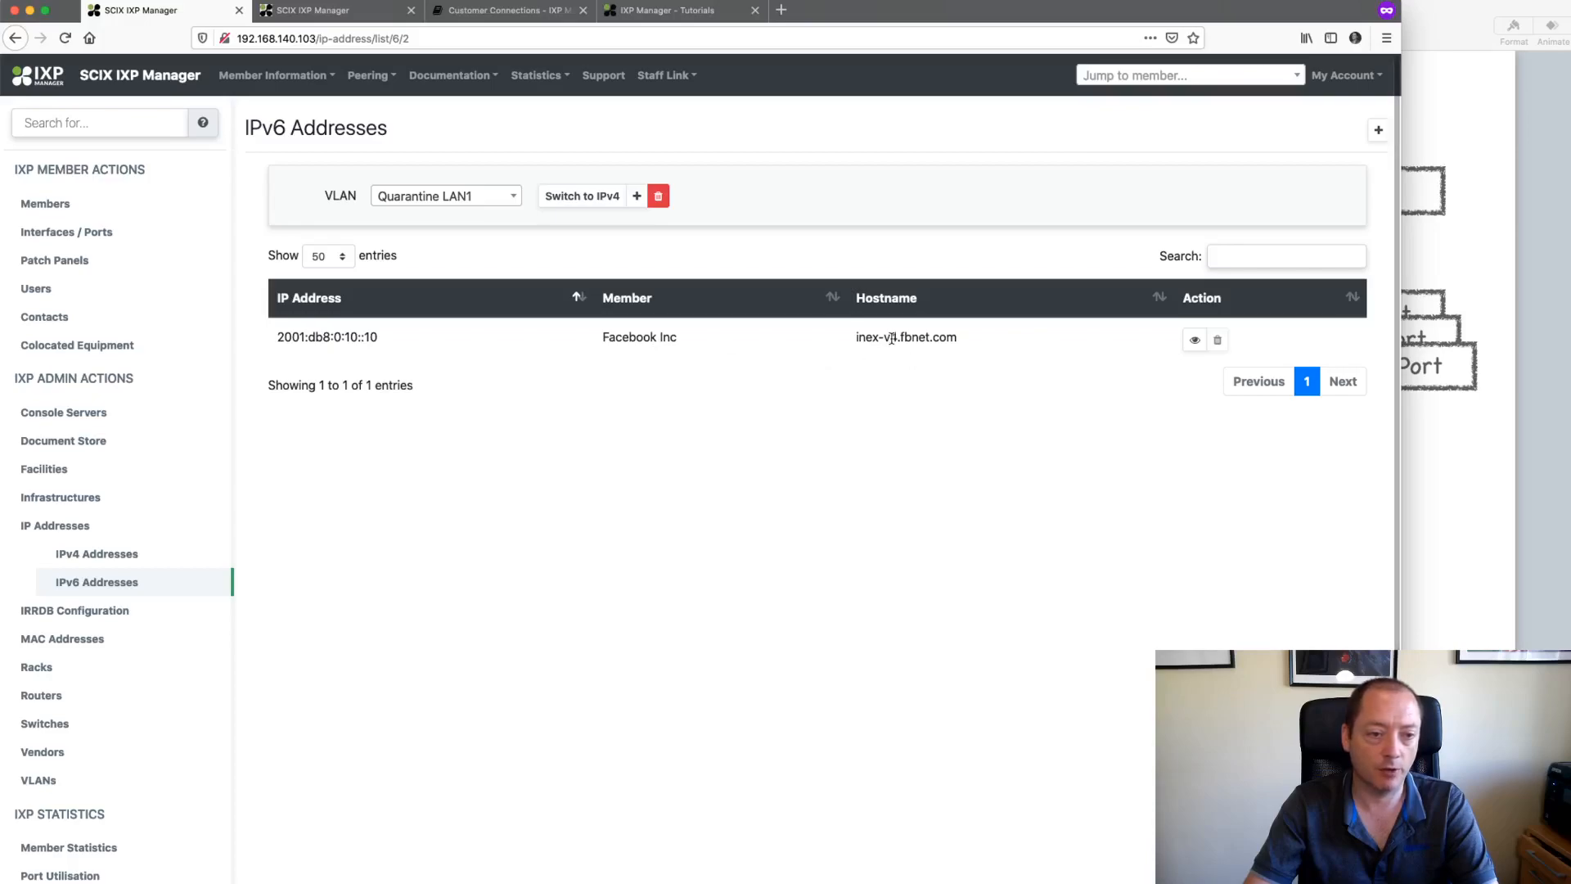
# Step: Go to Facebook Inc's ports and open the Quarantine LAN1 VLAN interface of Connection 1 for editing
pyautogui.click(1206, 75)
pyautogui.write('fac')
pyautogui.press('Return')
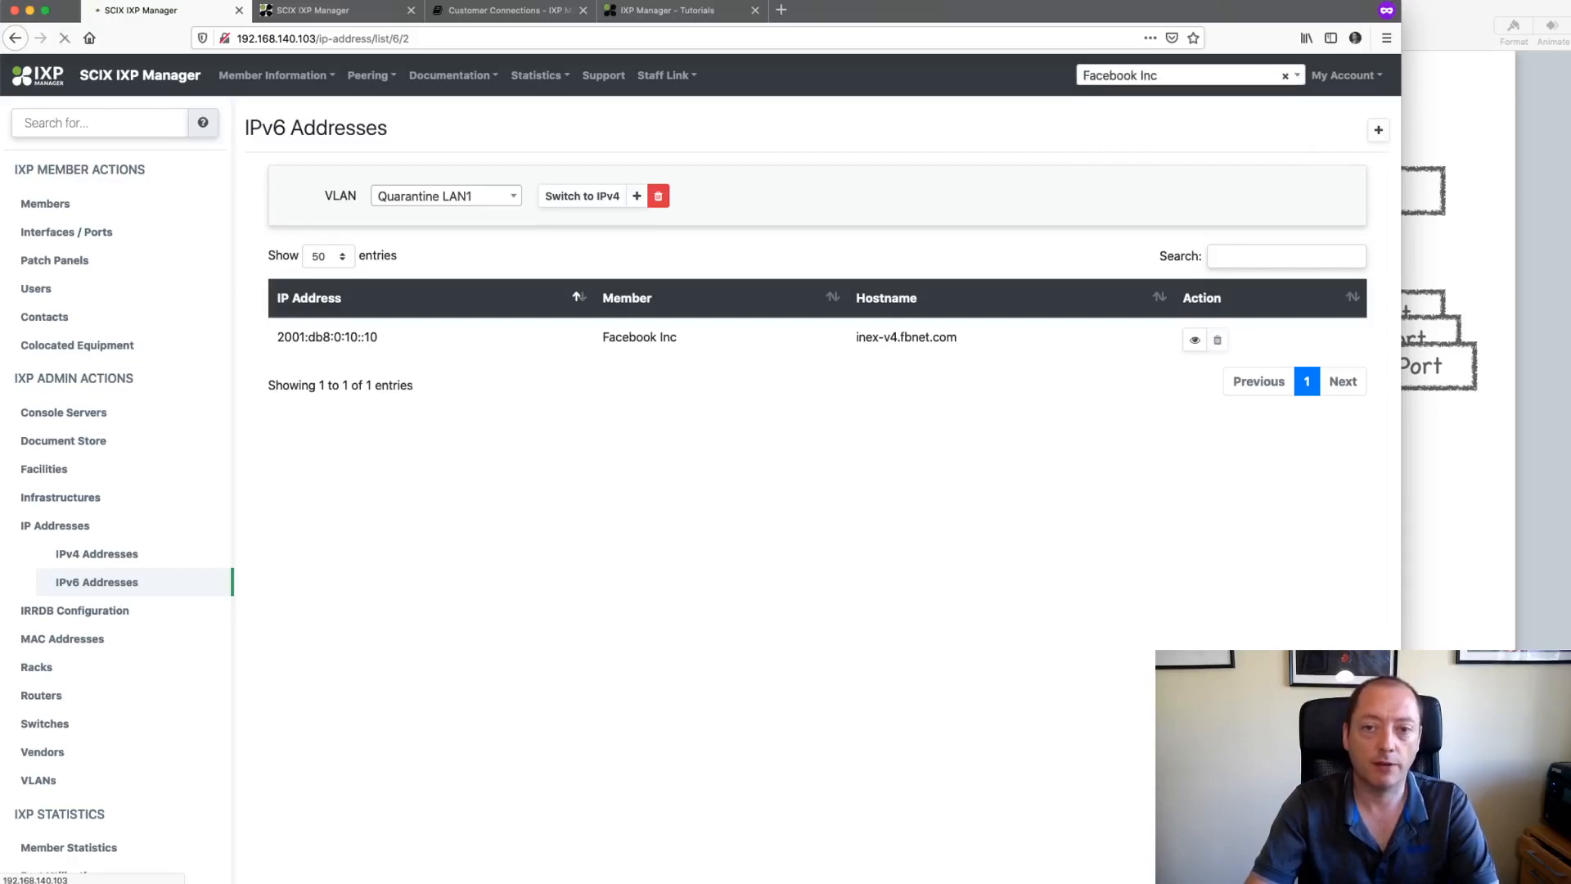
pyautogui.click(419, 351)
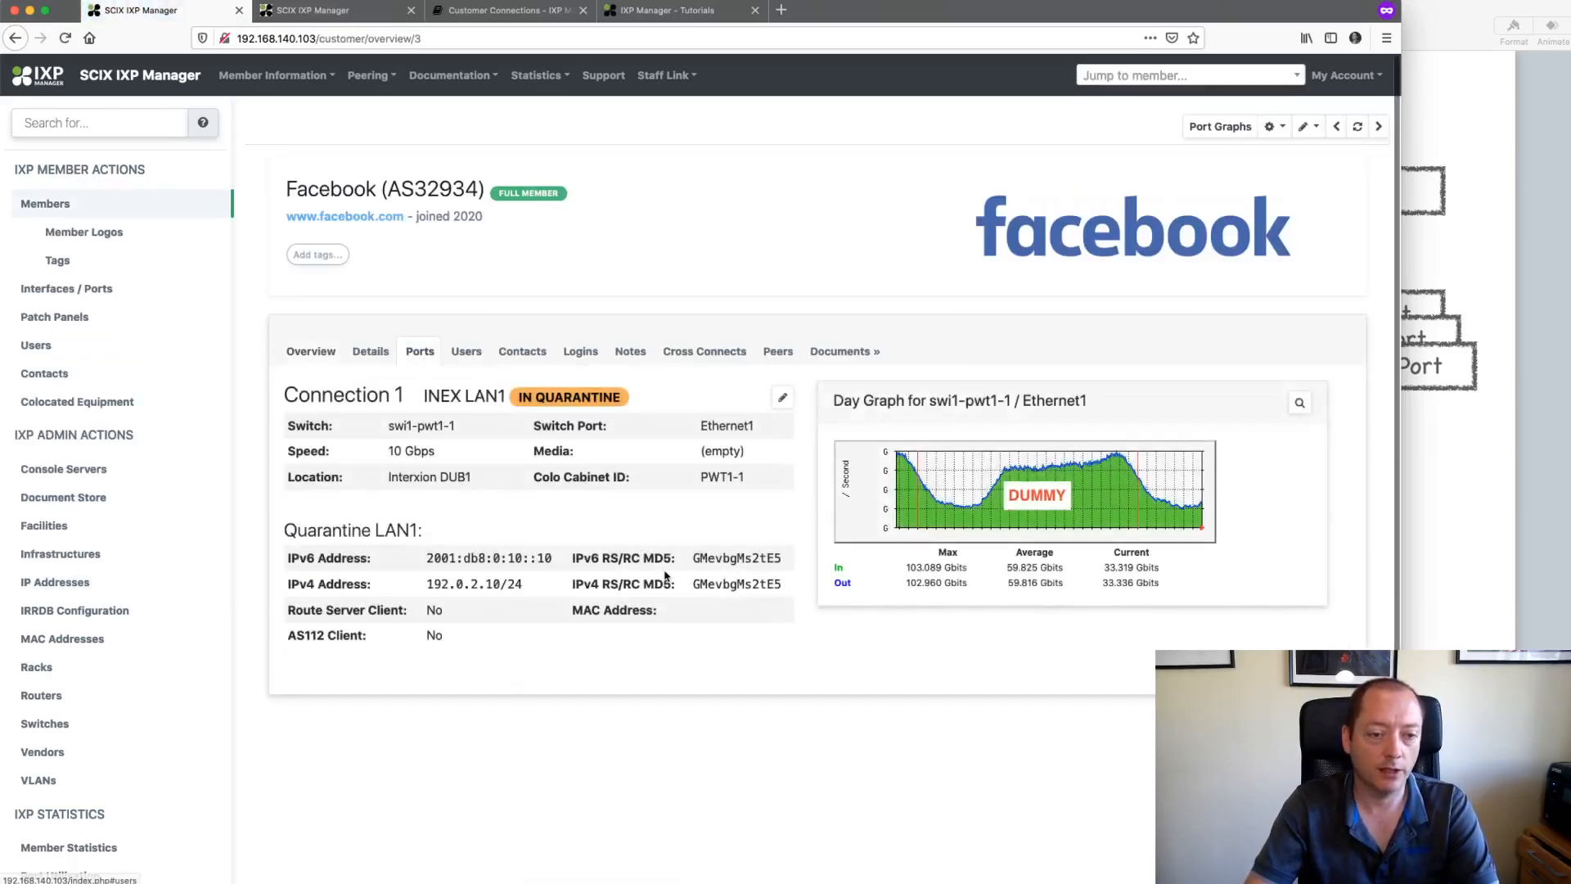
pyautogui.click(787, 398)
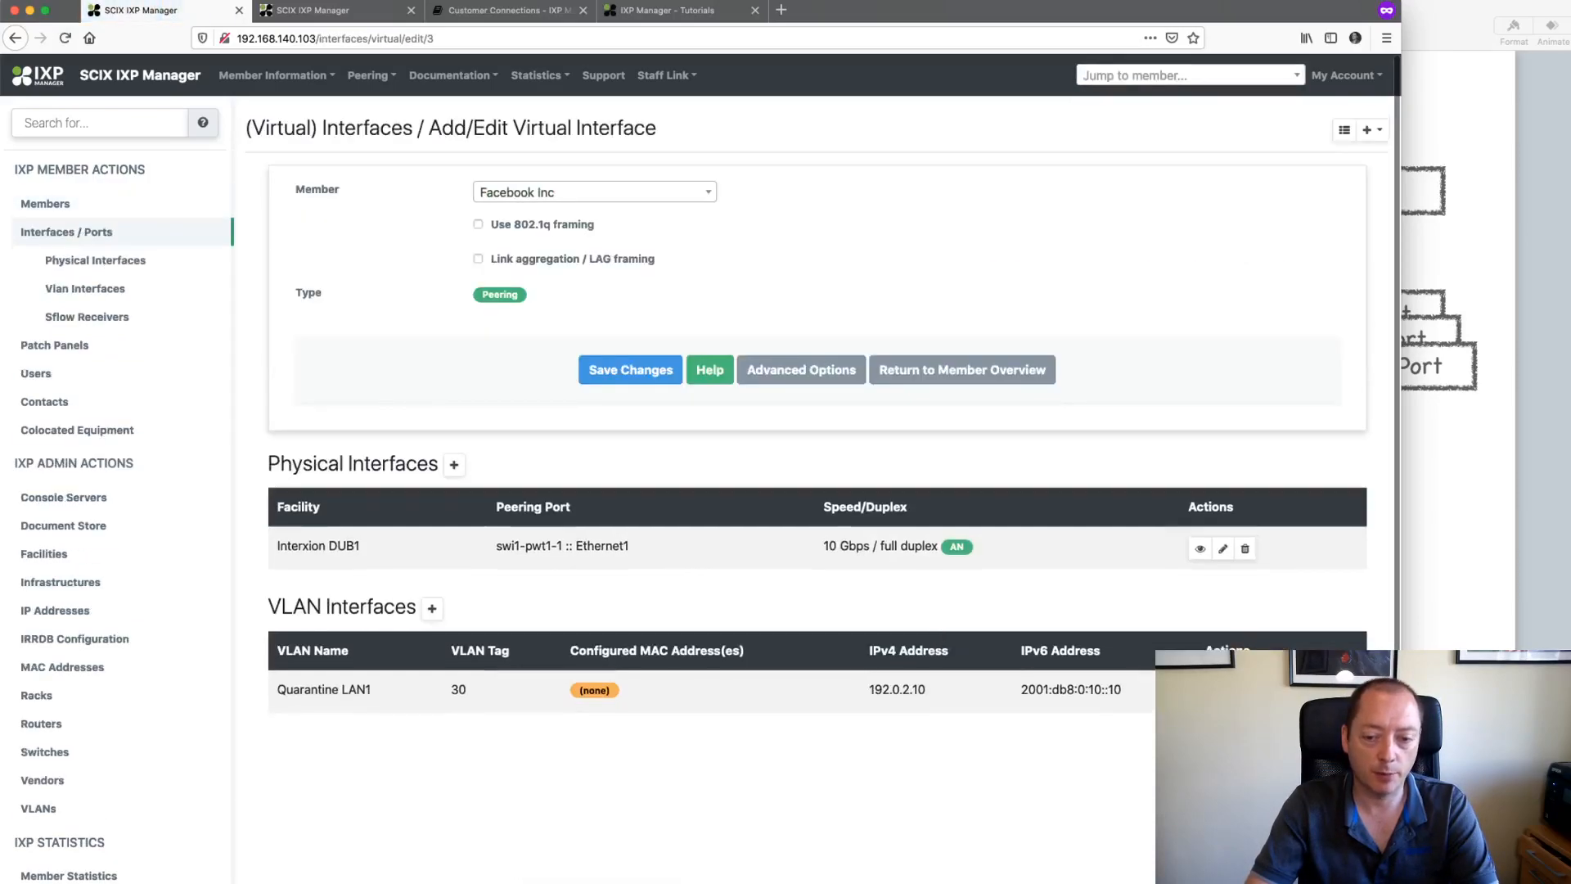
pyautogui.click(1239, 692)
# Step: Set the IPv6 hostname of the Quarantine LAN1 VLAN interface to inex-v6.fbnet.com and save the changes
pyautogui.click(1071, 536)
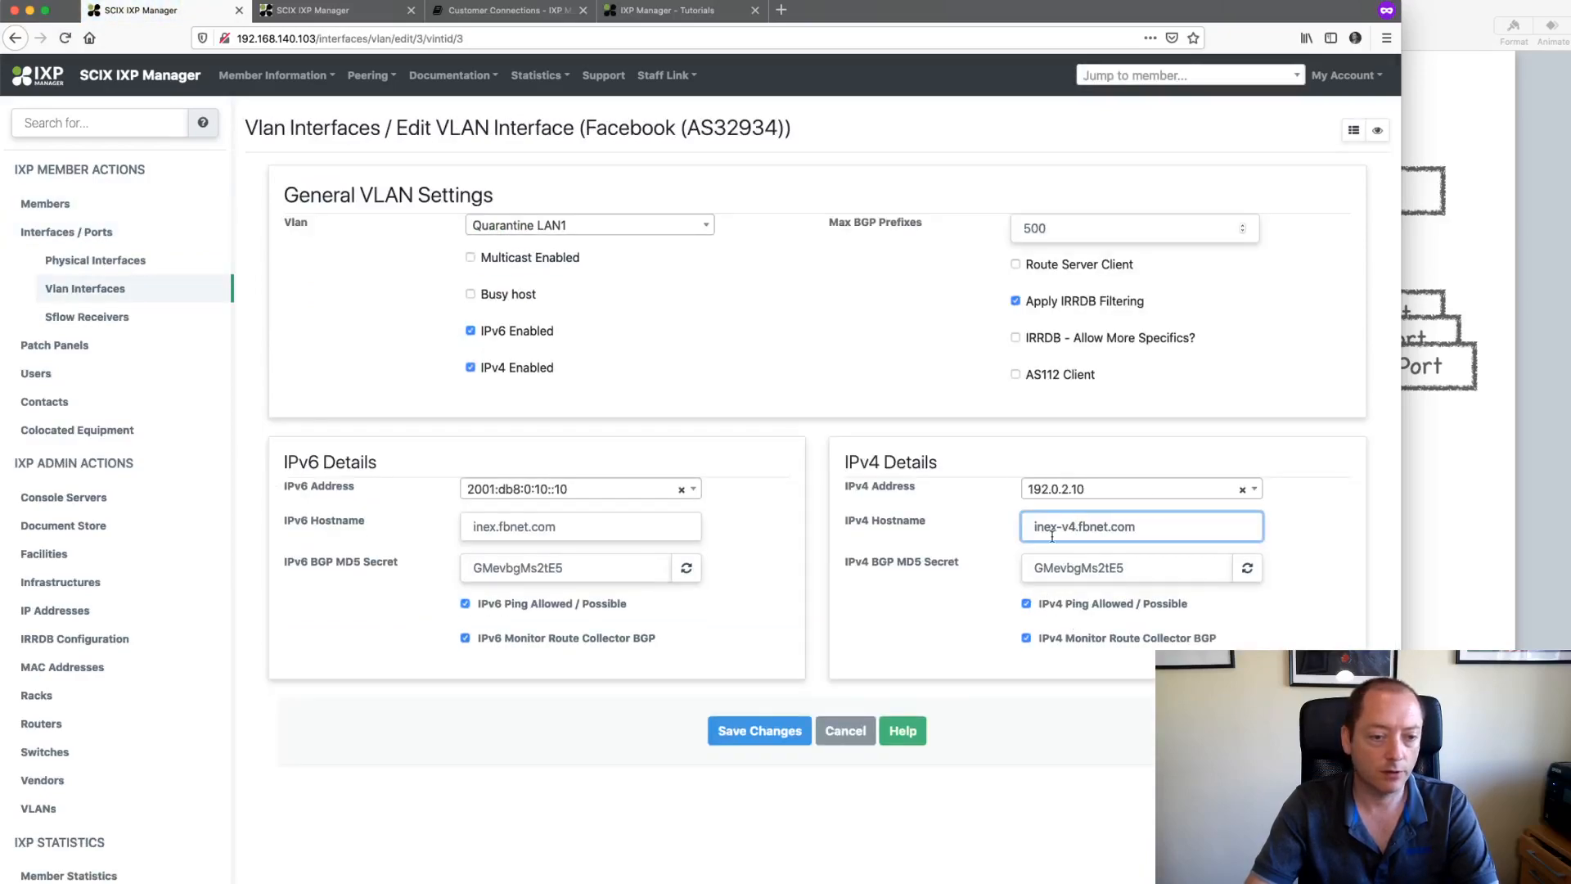
pyautogui.click(503, 526)
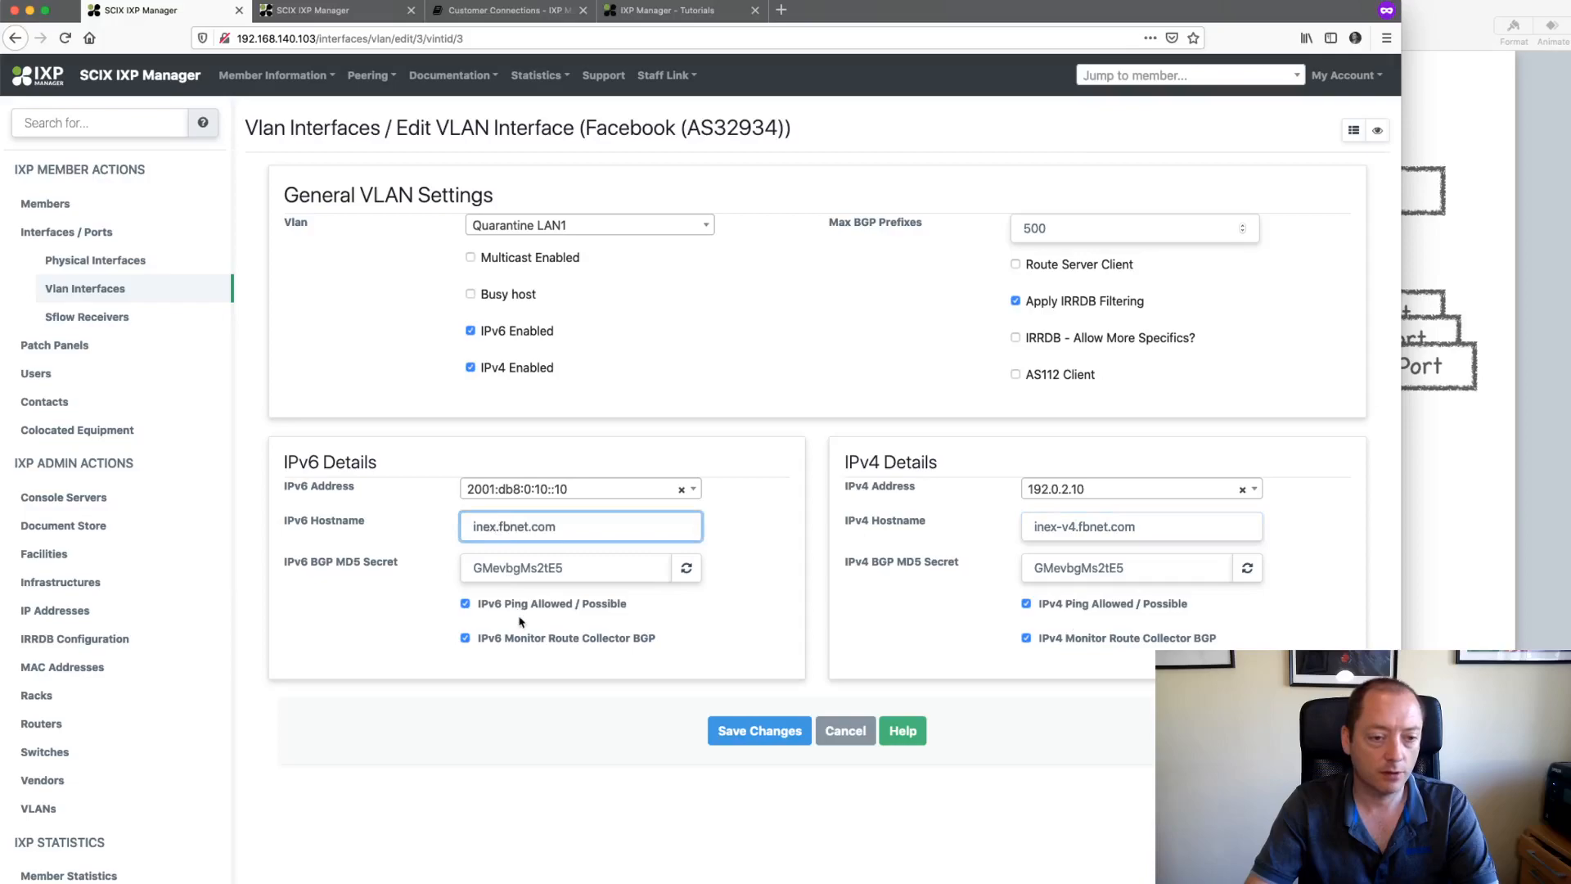
pyautogui.write('-v4')
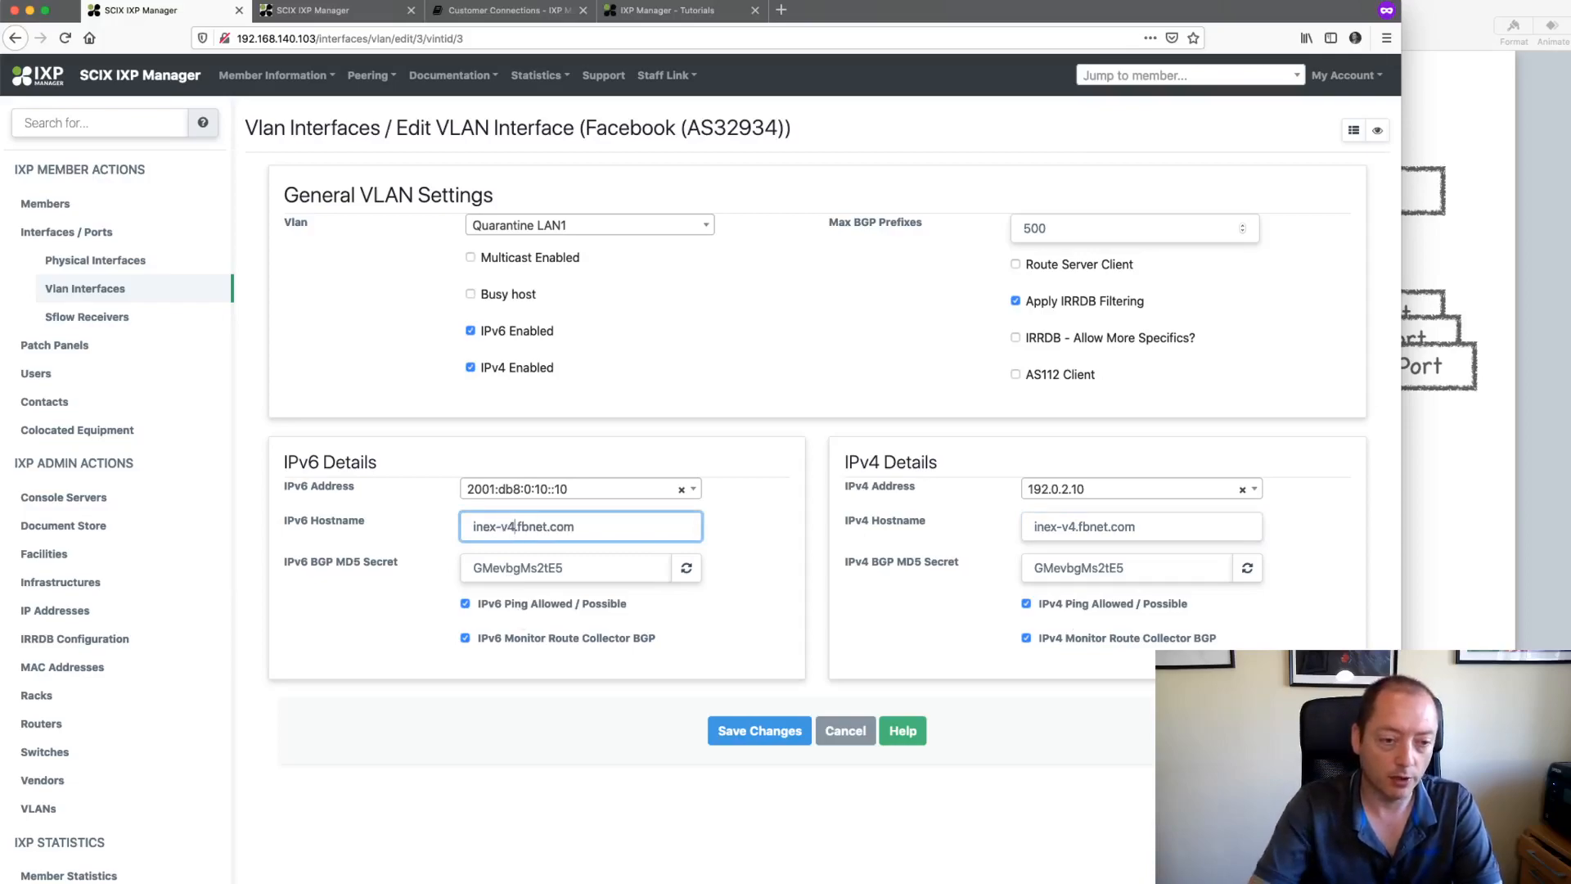
pyautogui.press('super+shift+4')
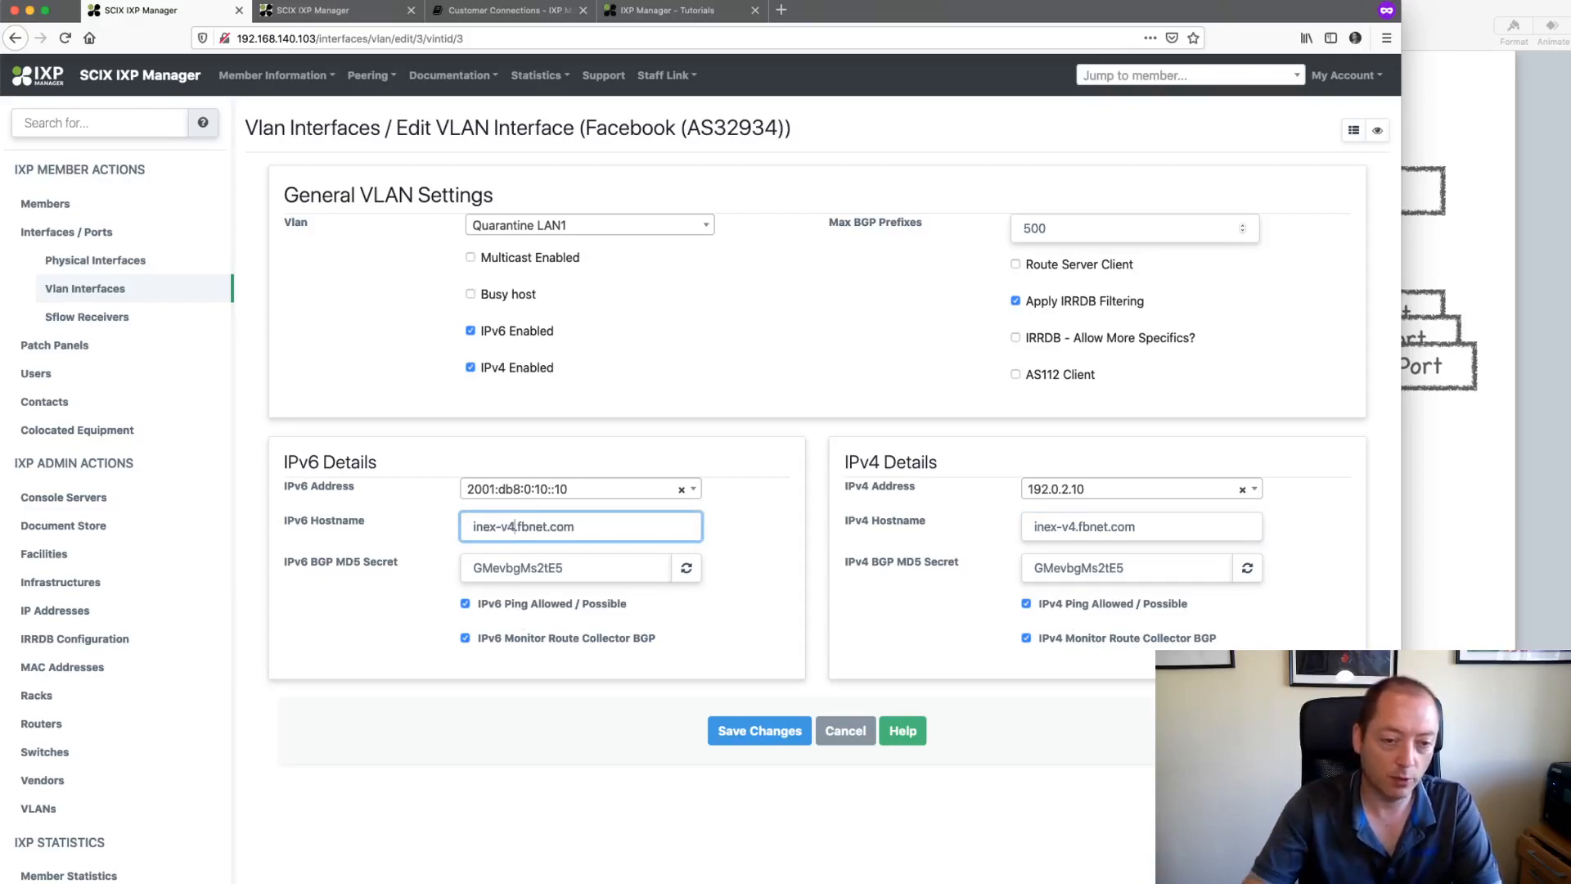
pyautogui.moveTo(264, 411); pyautogui.dragTo(975, 800)
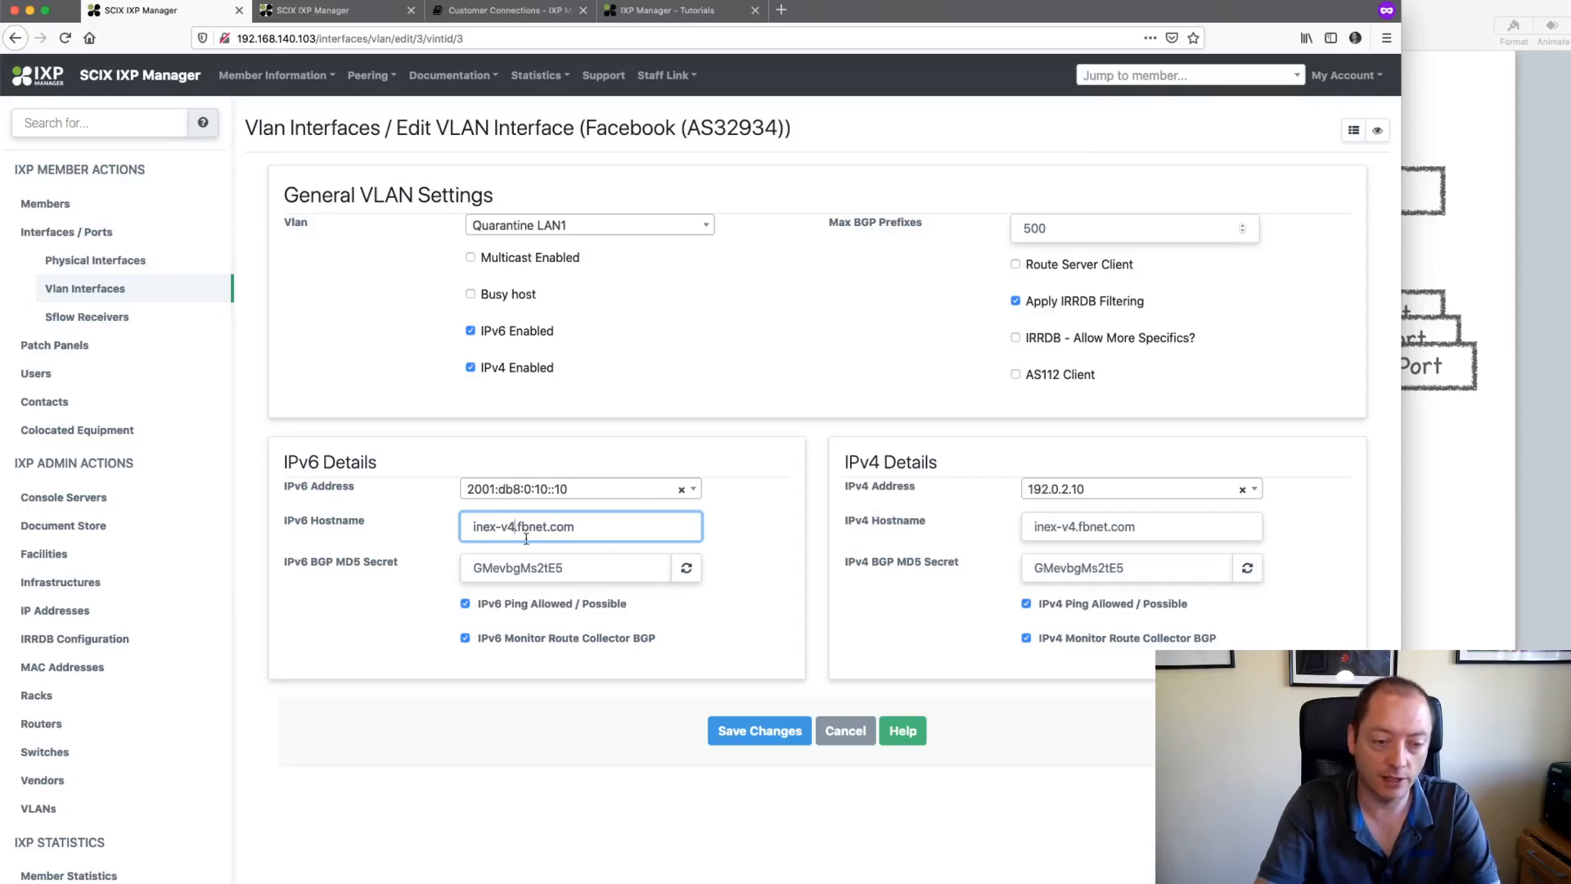
pyautogui.press('BackSpace')
pyautogui.write('6')
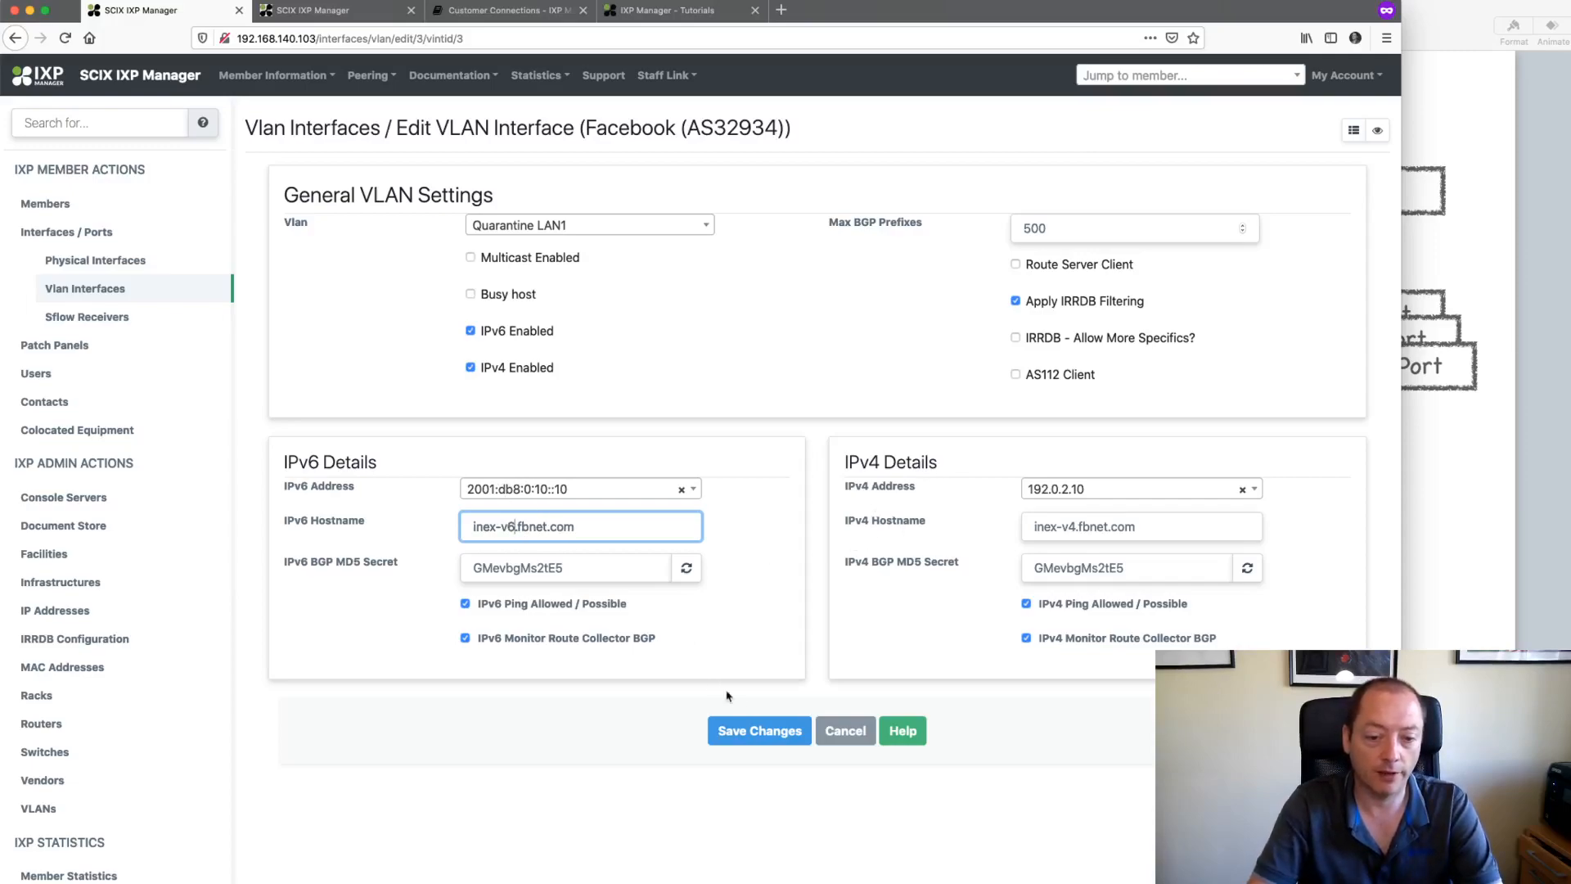
pyautogui.click(744, 729)
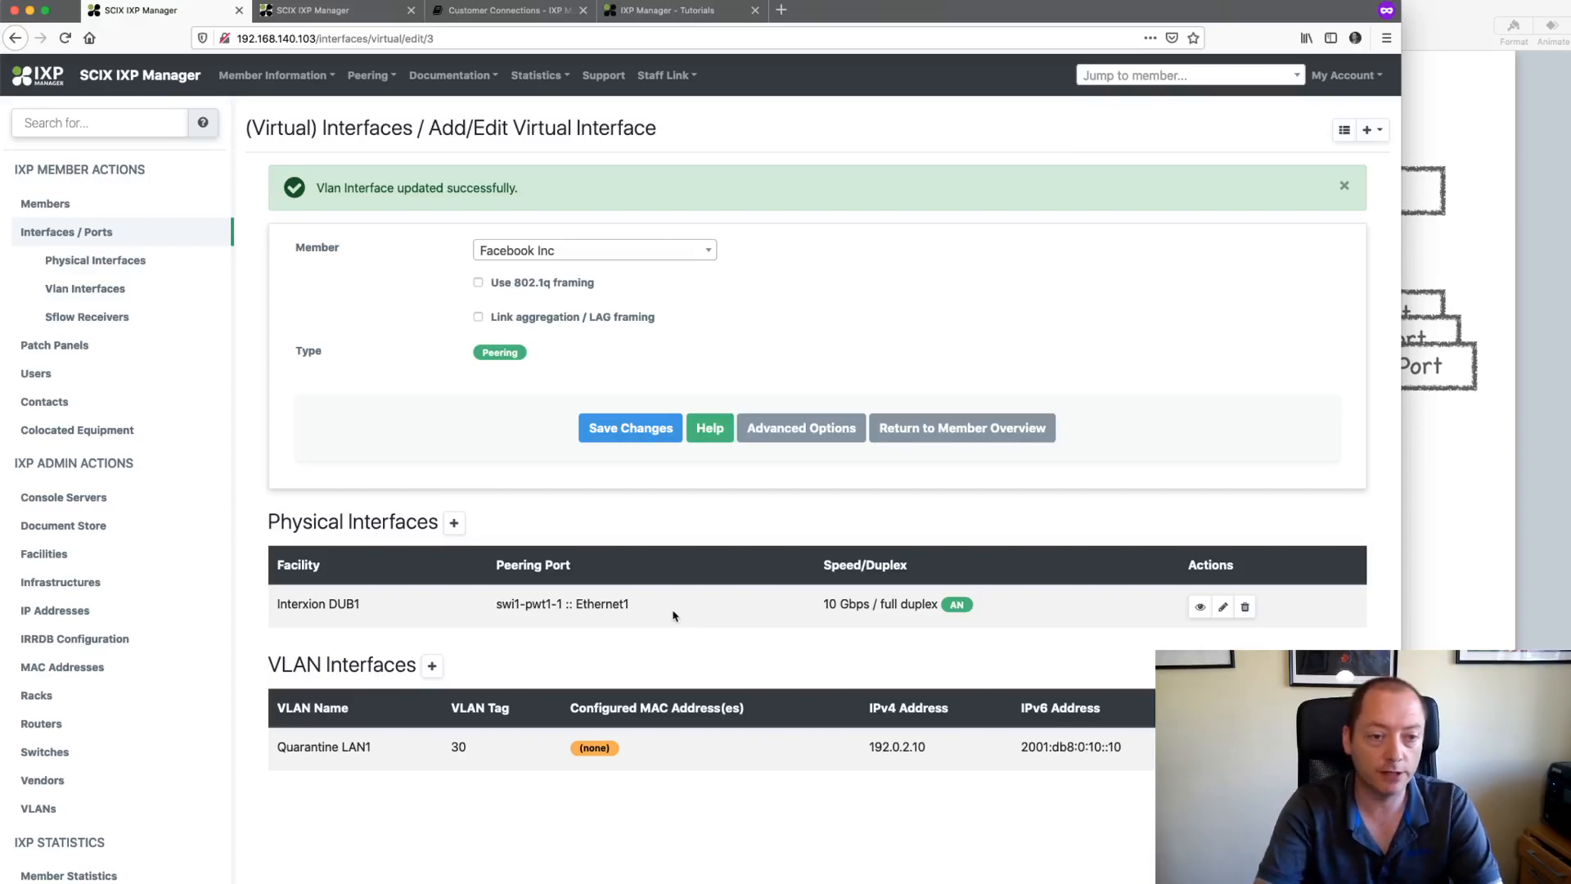
# Step: Return to Facebook's member page and review its overview traffic statistics and the Connection 1 port details
pyautogui.click(917, 446)
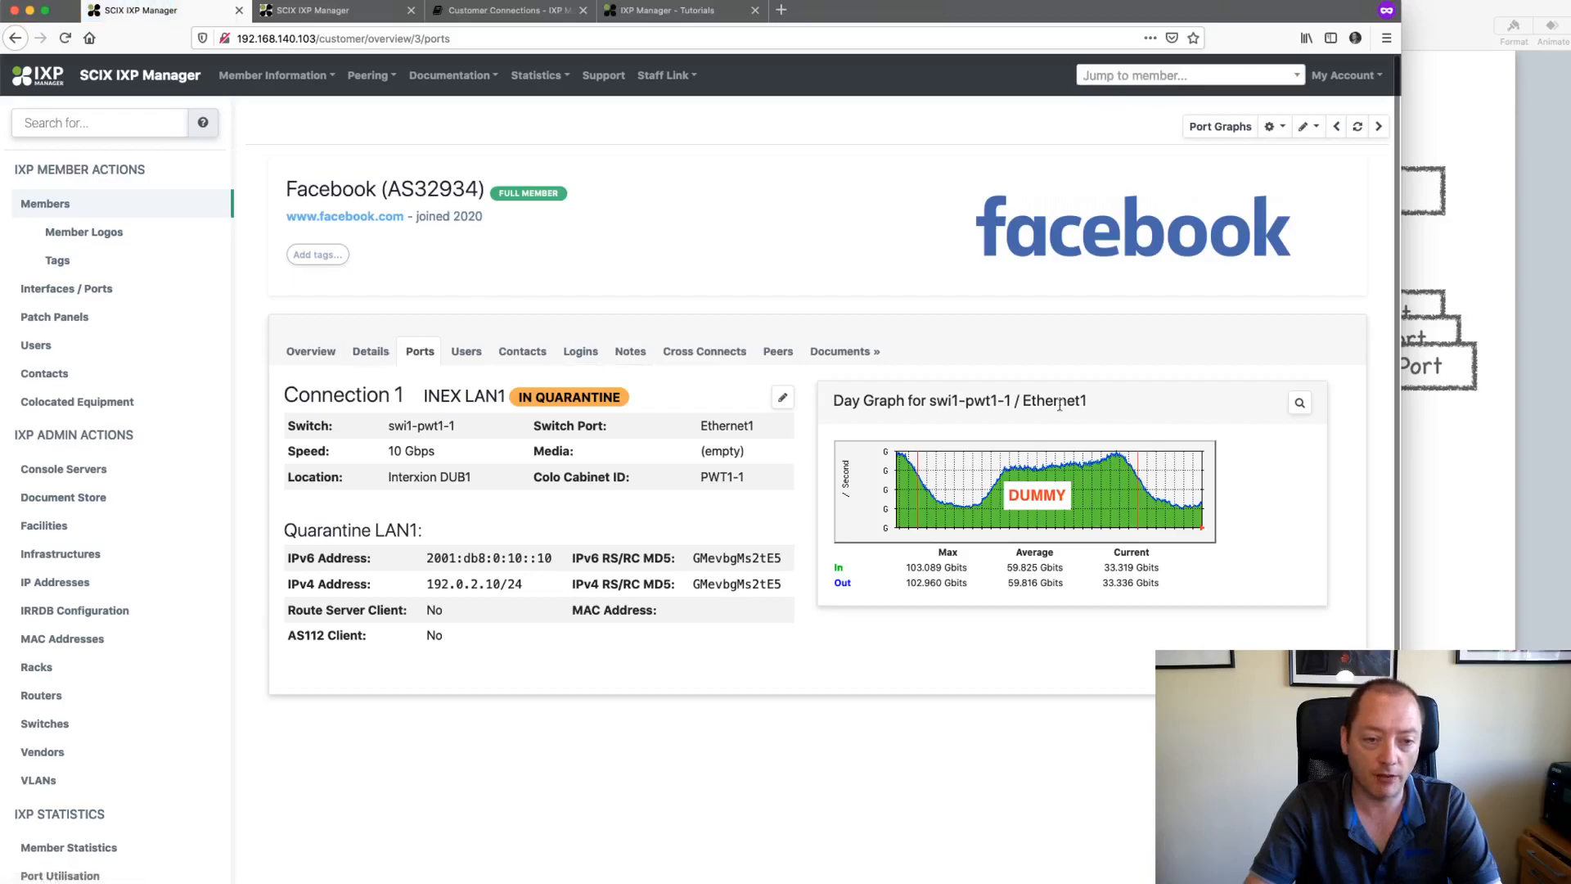
pyautogui.click(326, 351)
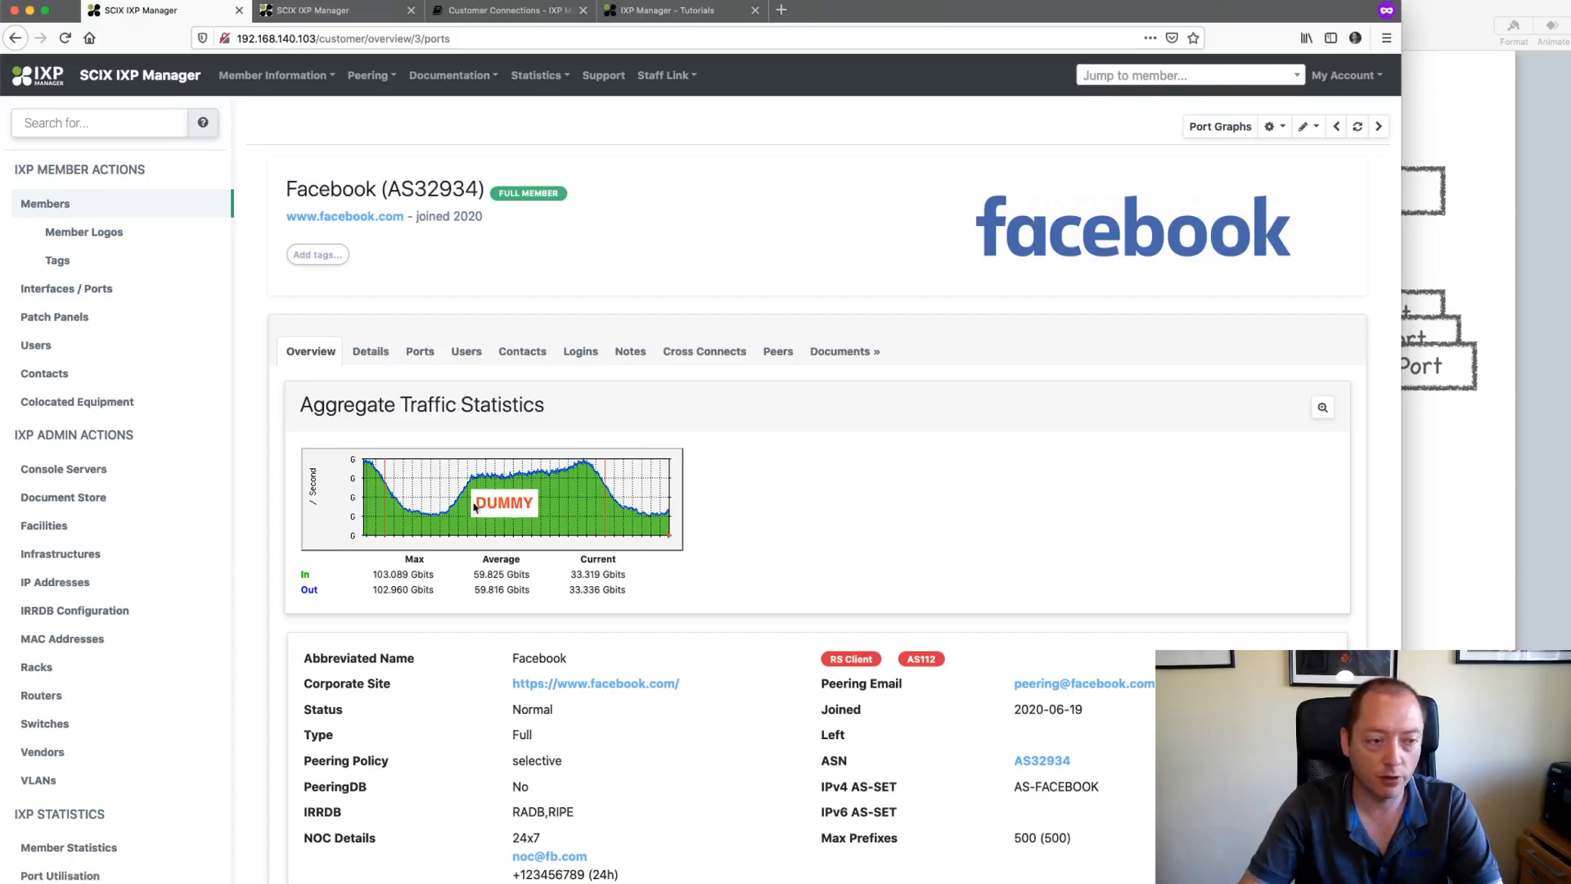
pyautogui.click(406, 357)
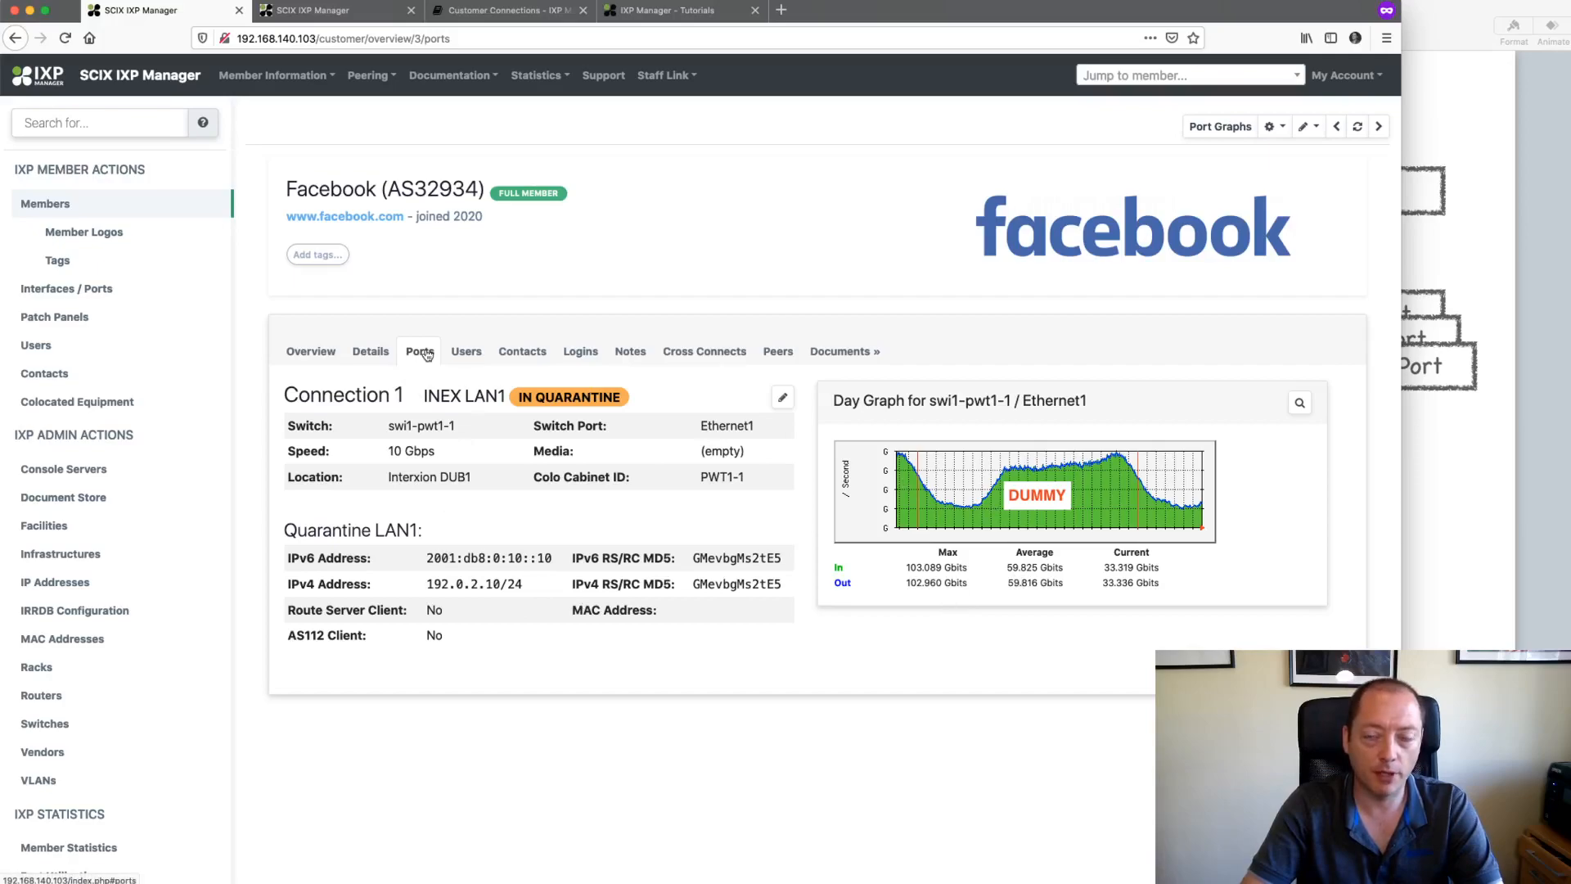
# Step: Open the IX-F member export version 1.0 from the API keys page and collapse ixp_list to examine the member list
pyautogui.click(1334, 76)
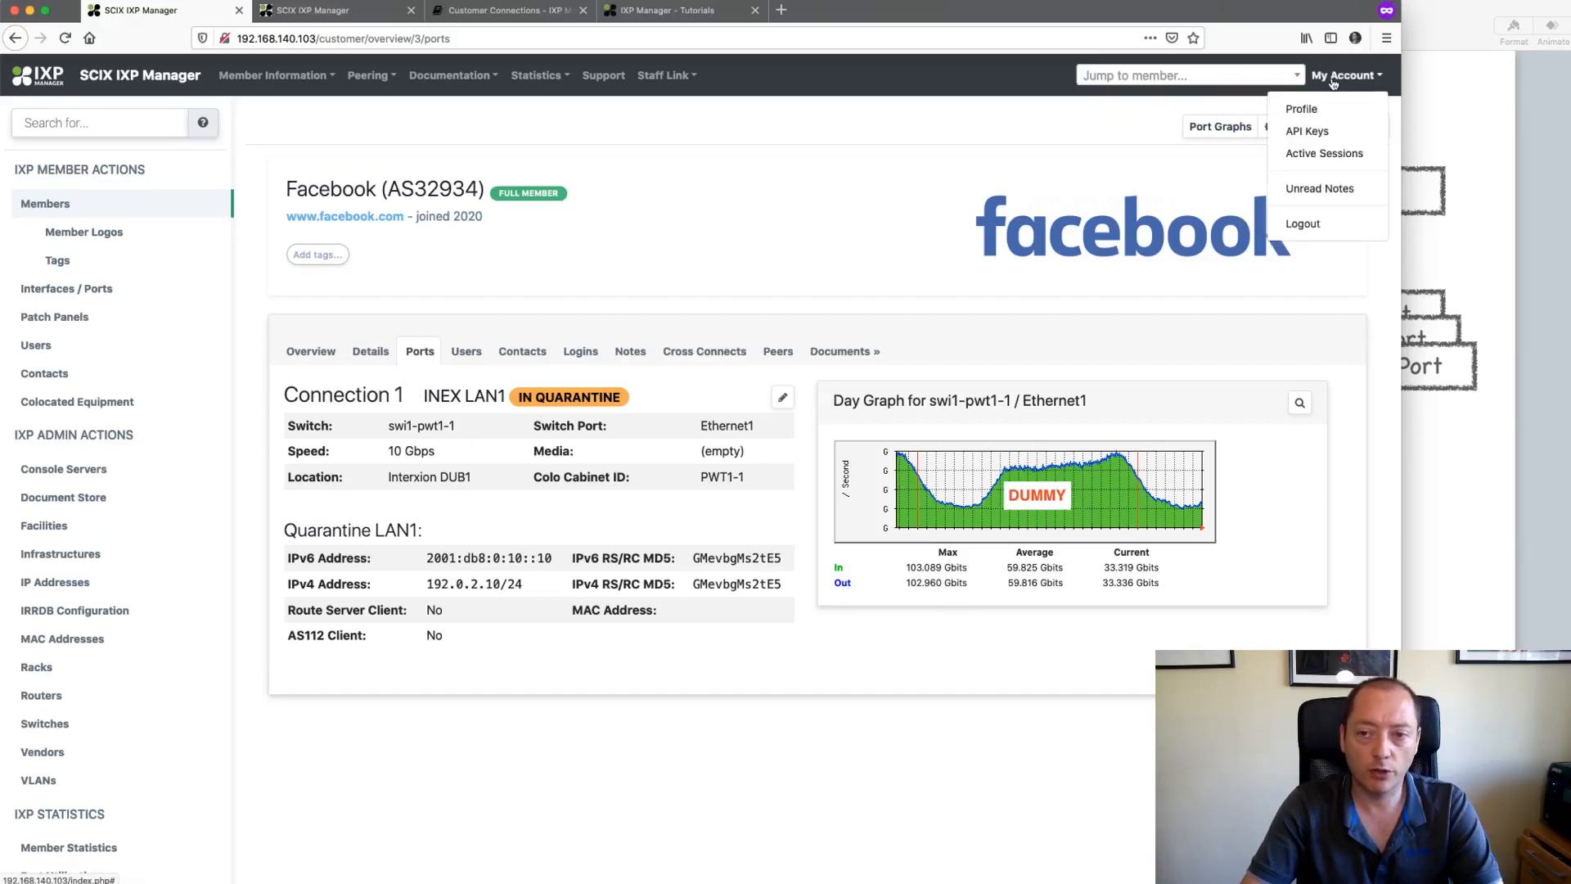
pyautogui.click(1310, 127)
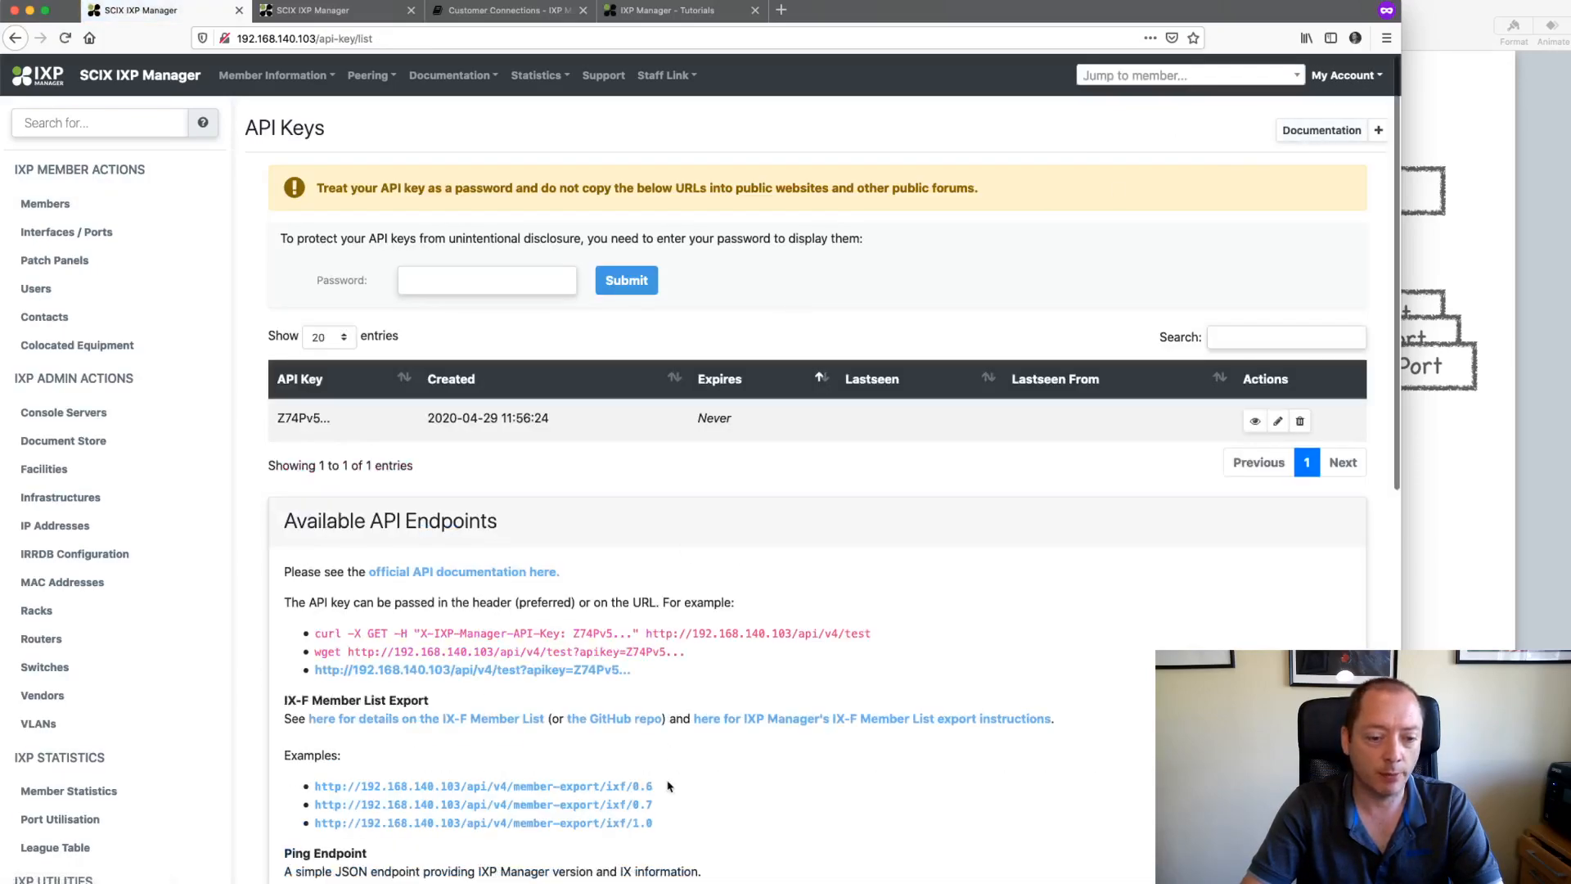
pyautogui.click(642, 826)
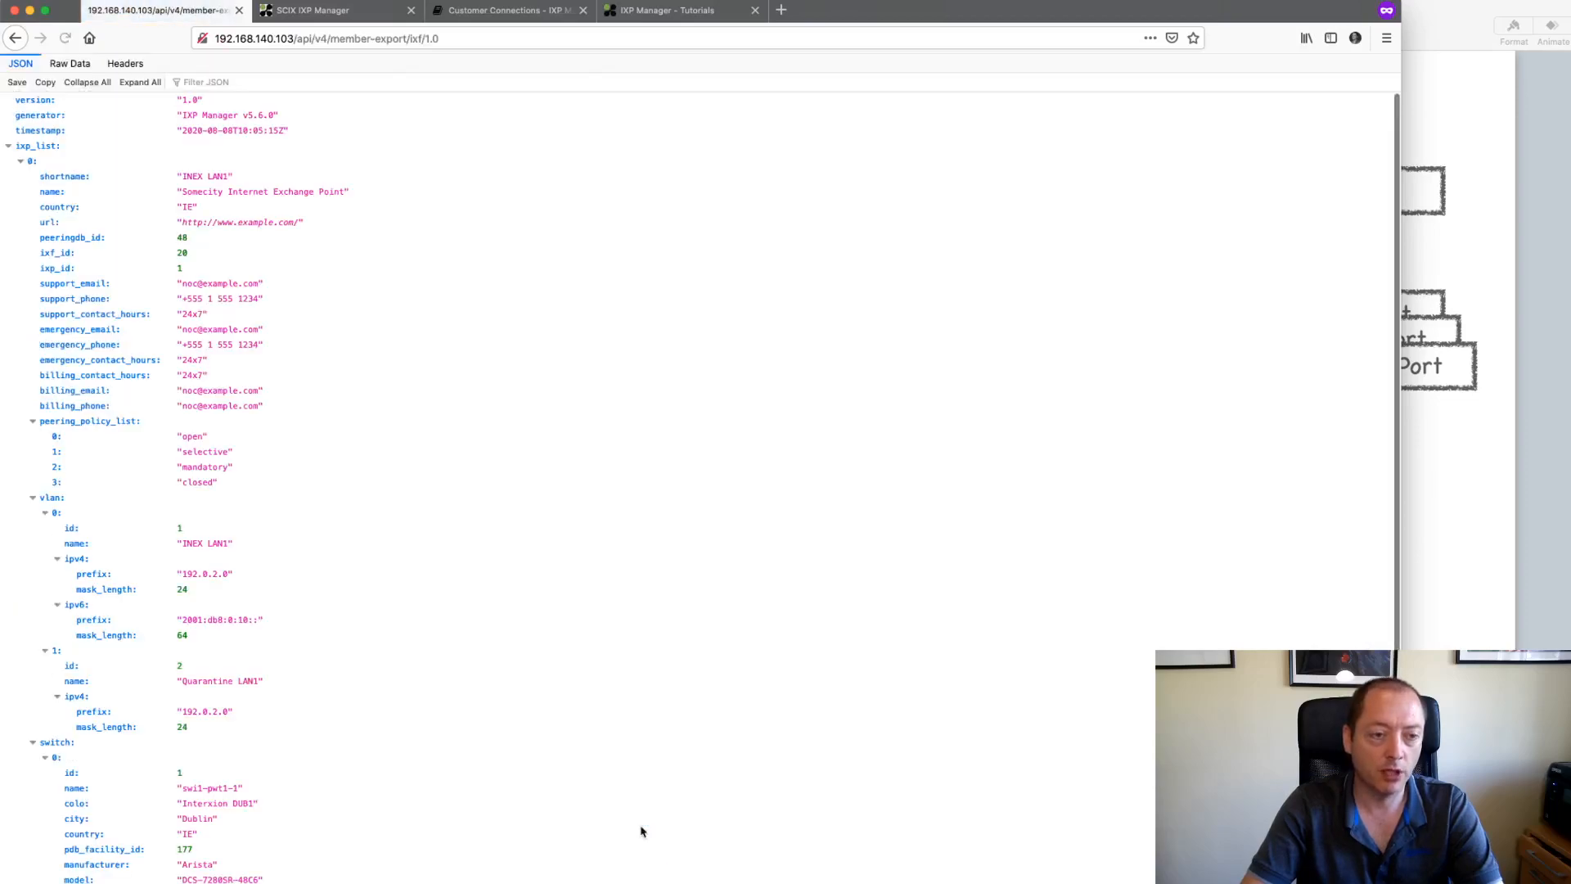
pyautogui.click(10, 146)
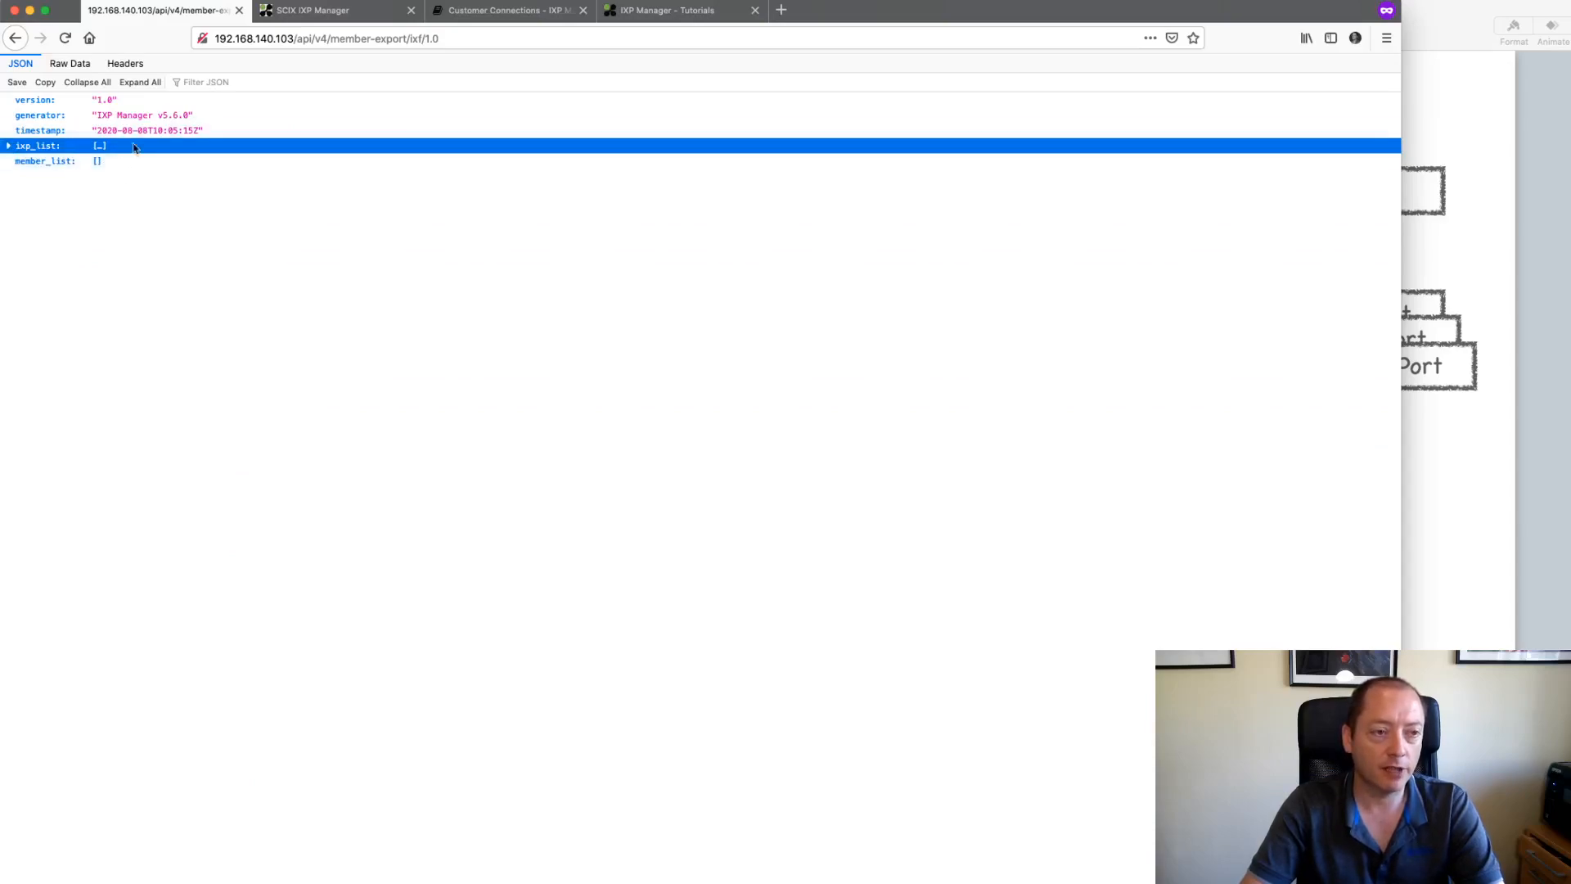
# Step: Set the status of the physical interface in Facebook Inc's Connection 1 to Connected and save it
pyautogui.click(300, 13)
pyautogui.scroll(1, 417, 113)
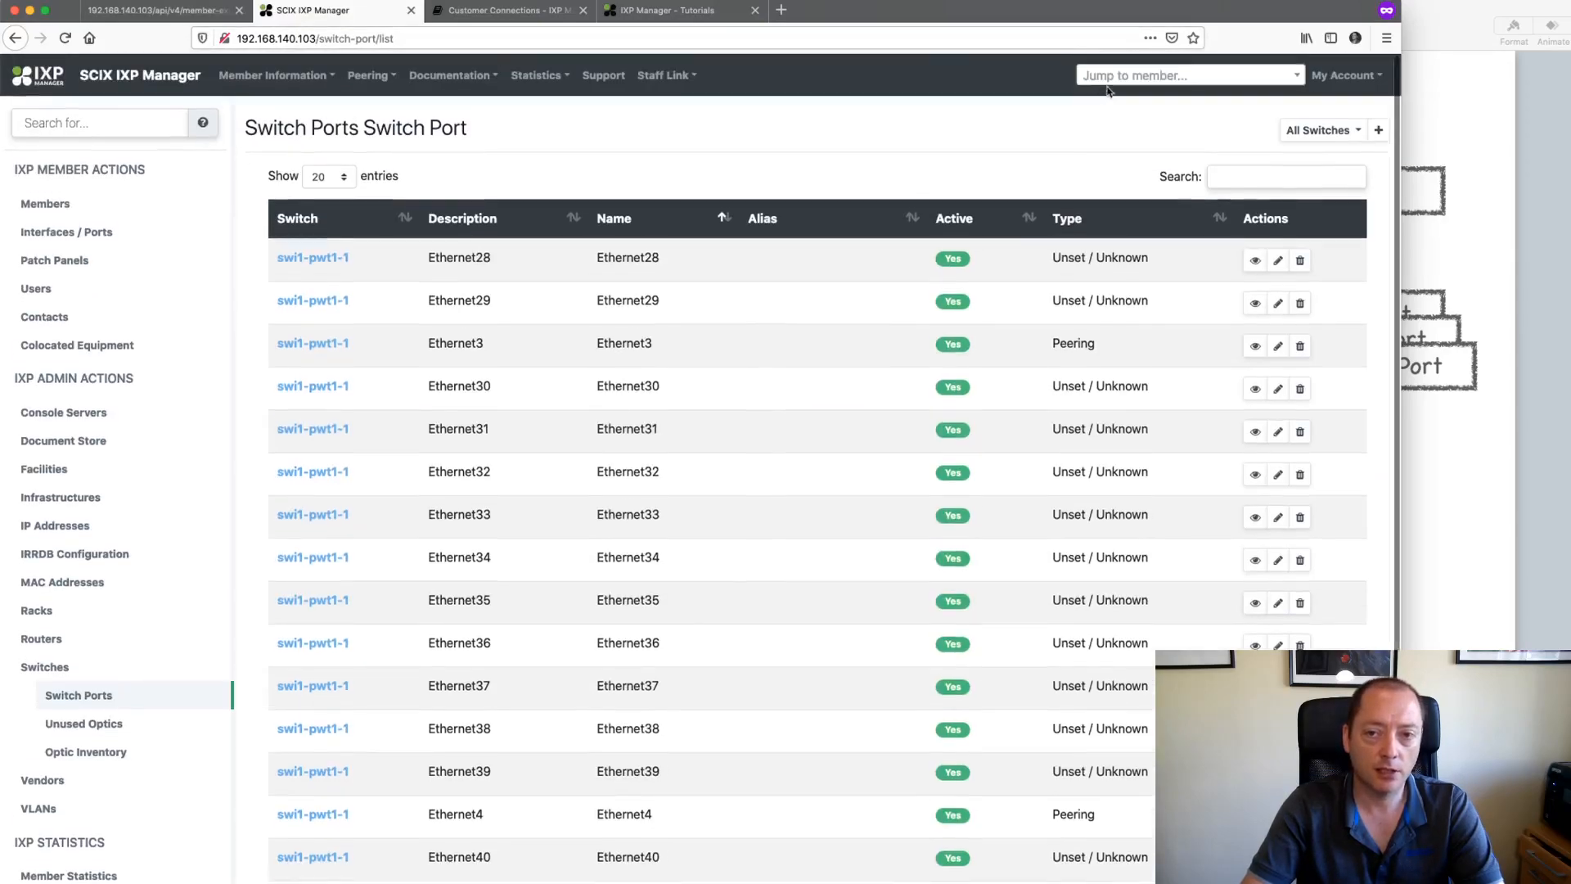
pyautogui.click(1190, 75)
pyautogui.write('fa')
pyautogui.press('Return')
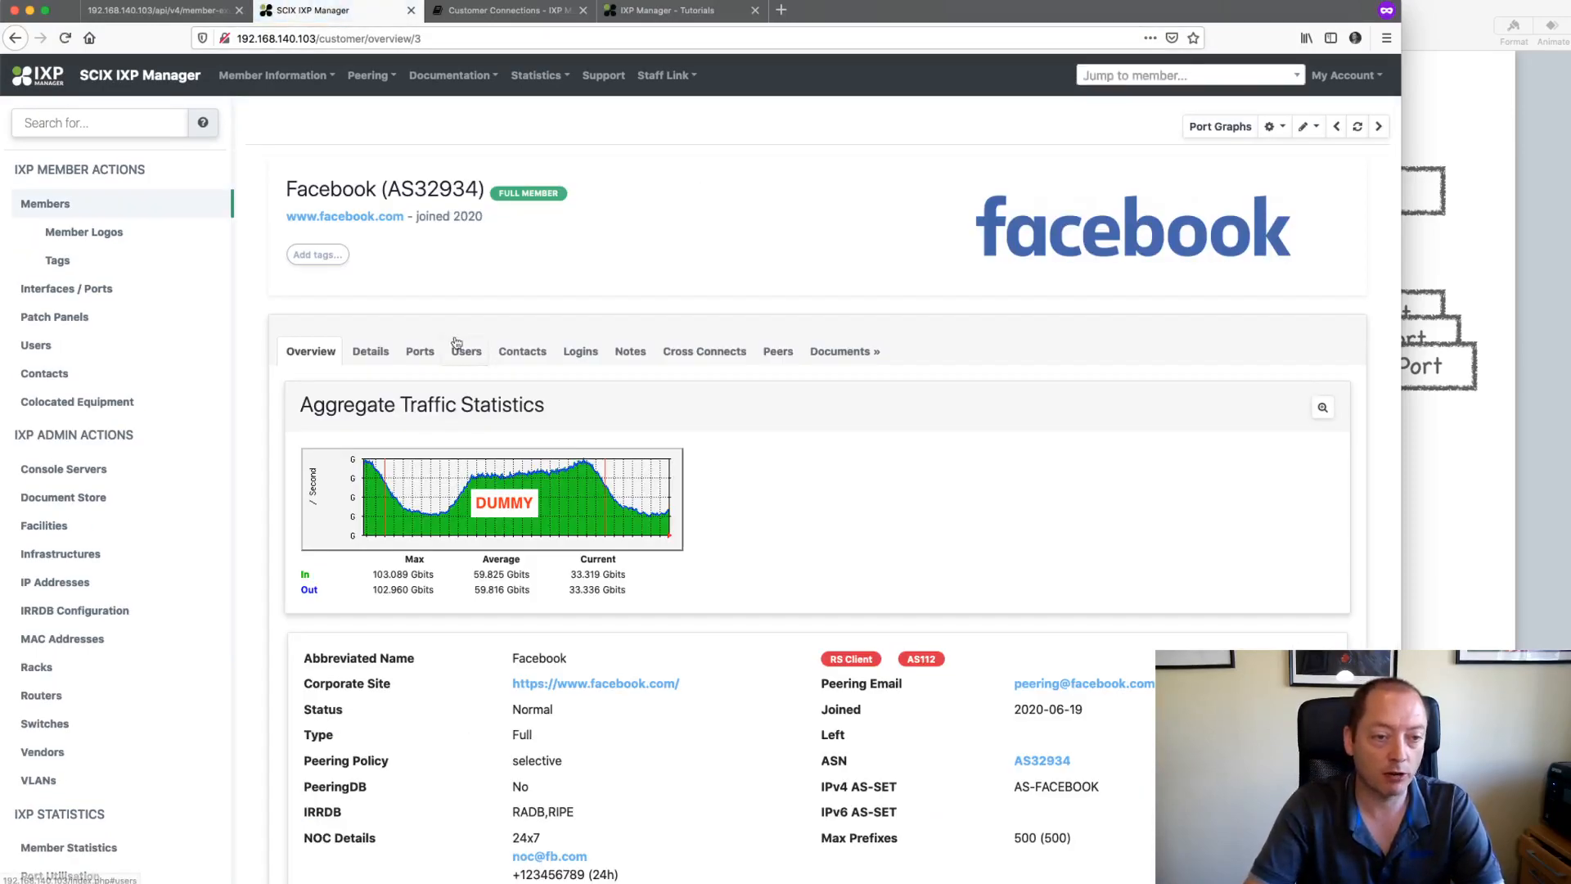
pyautogui.click(420, 351)
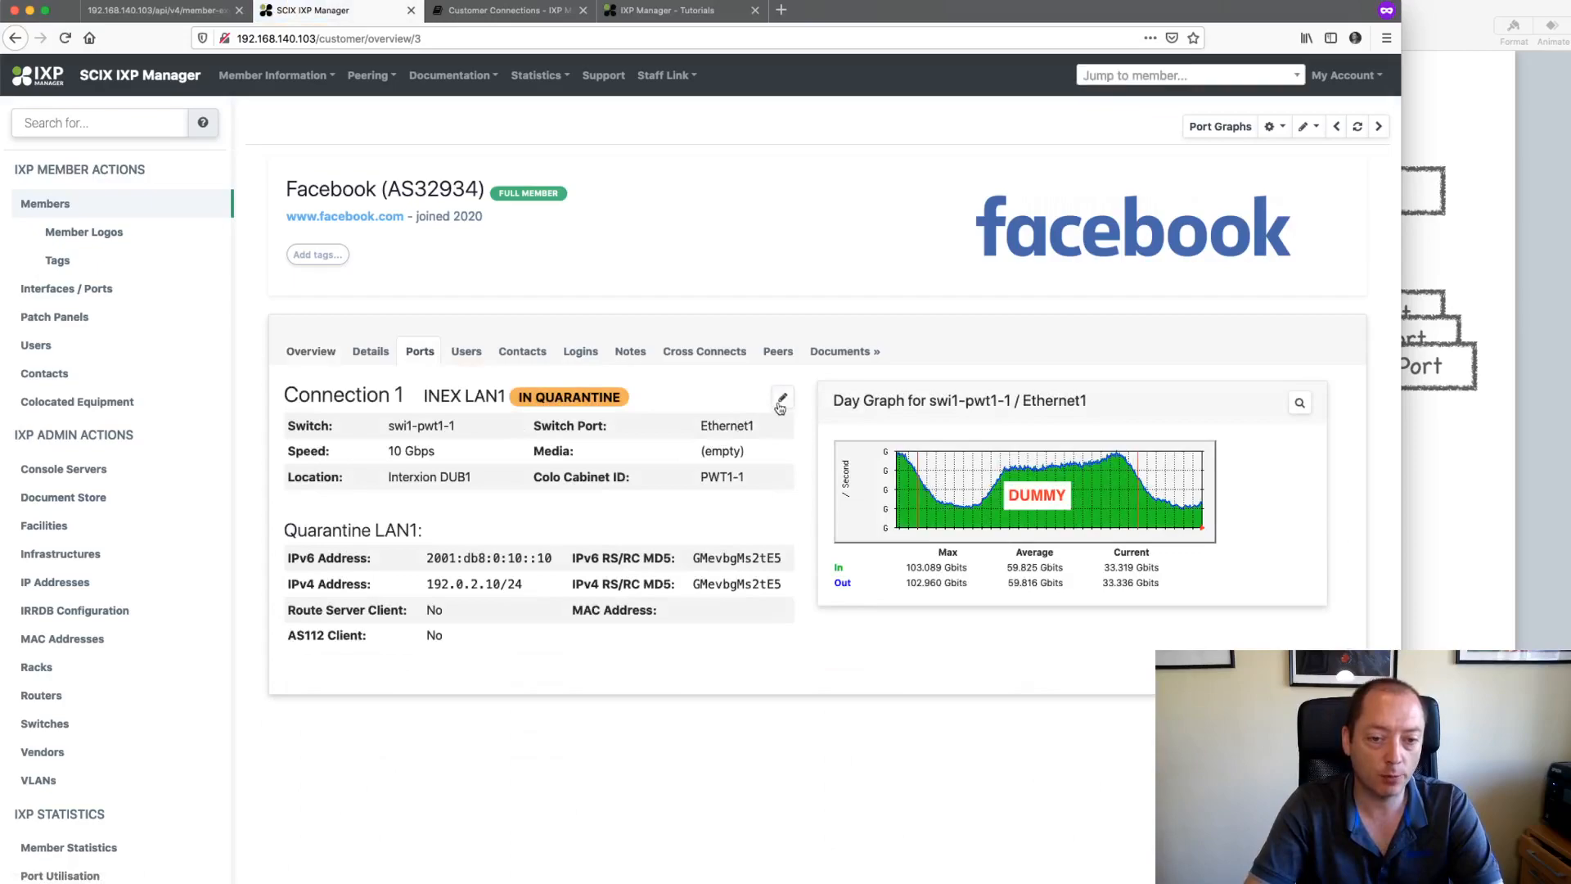
pyautogui.click(781, 401)
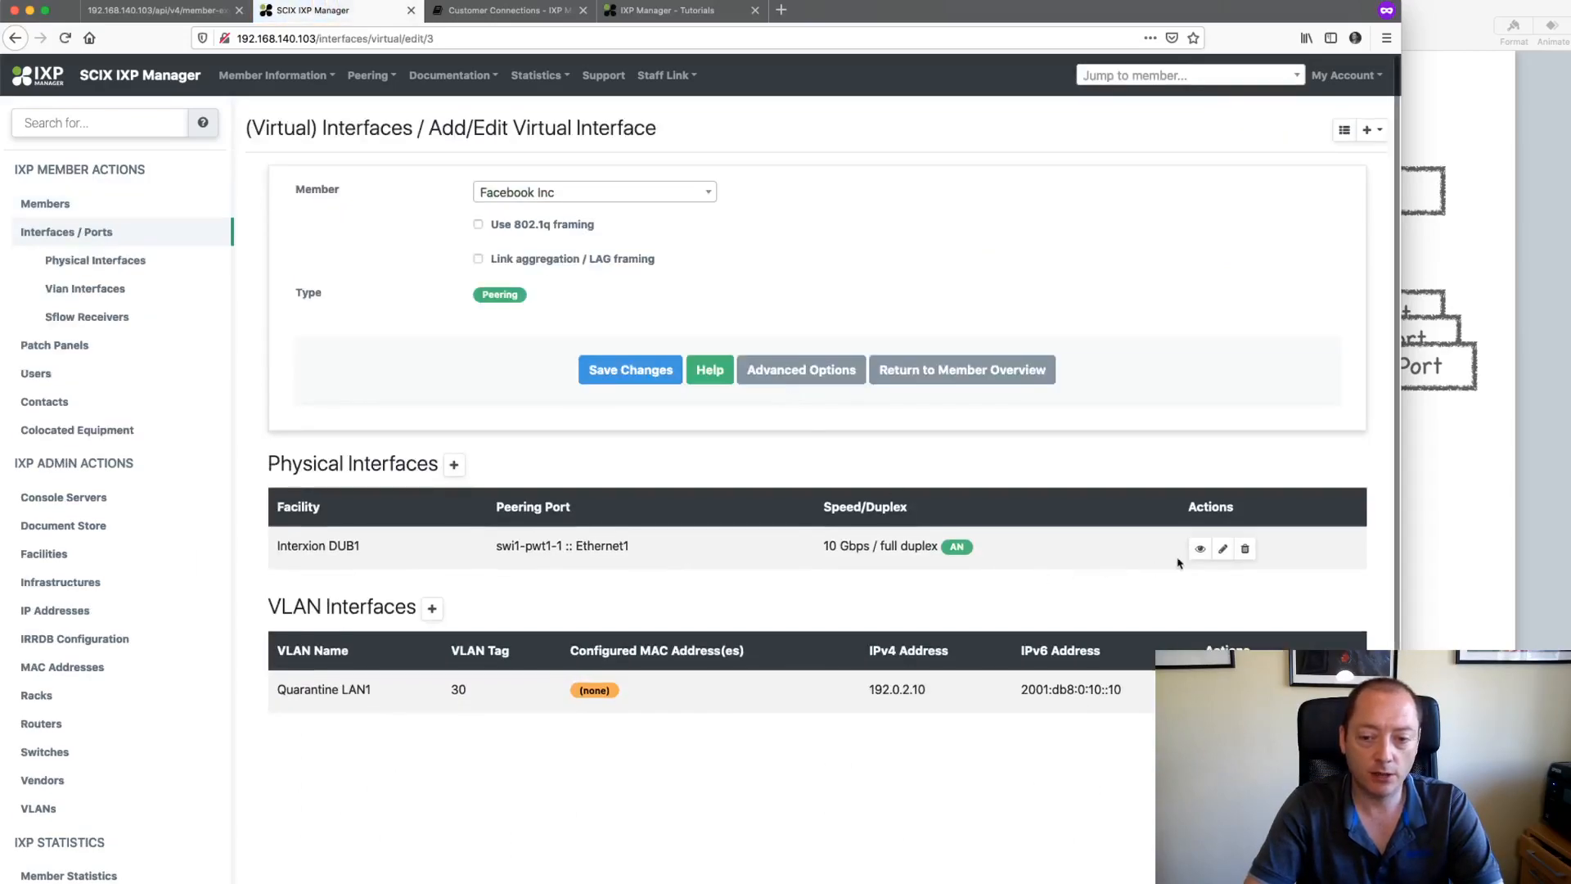
pyautogui.click(1222, 548)
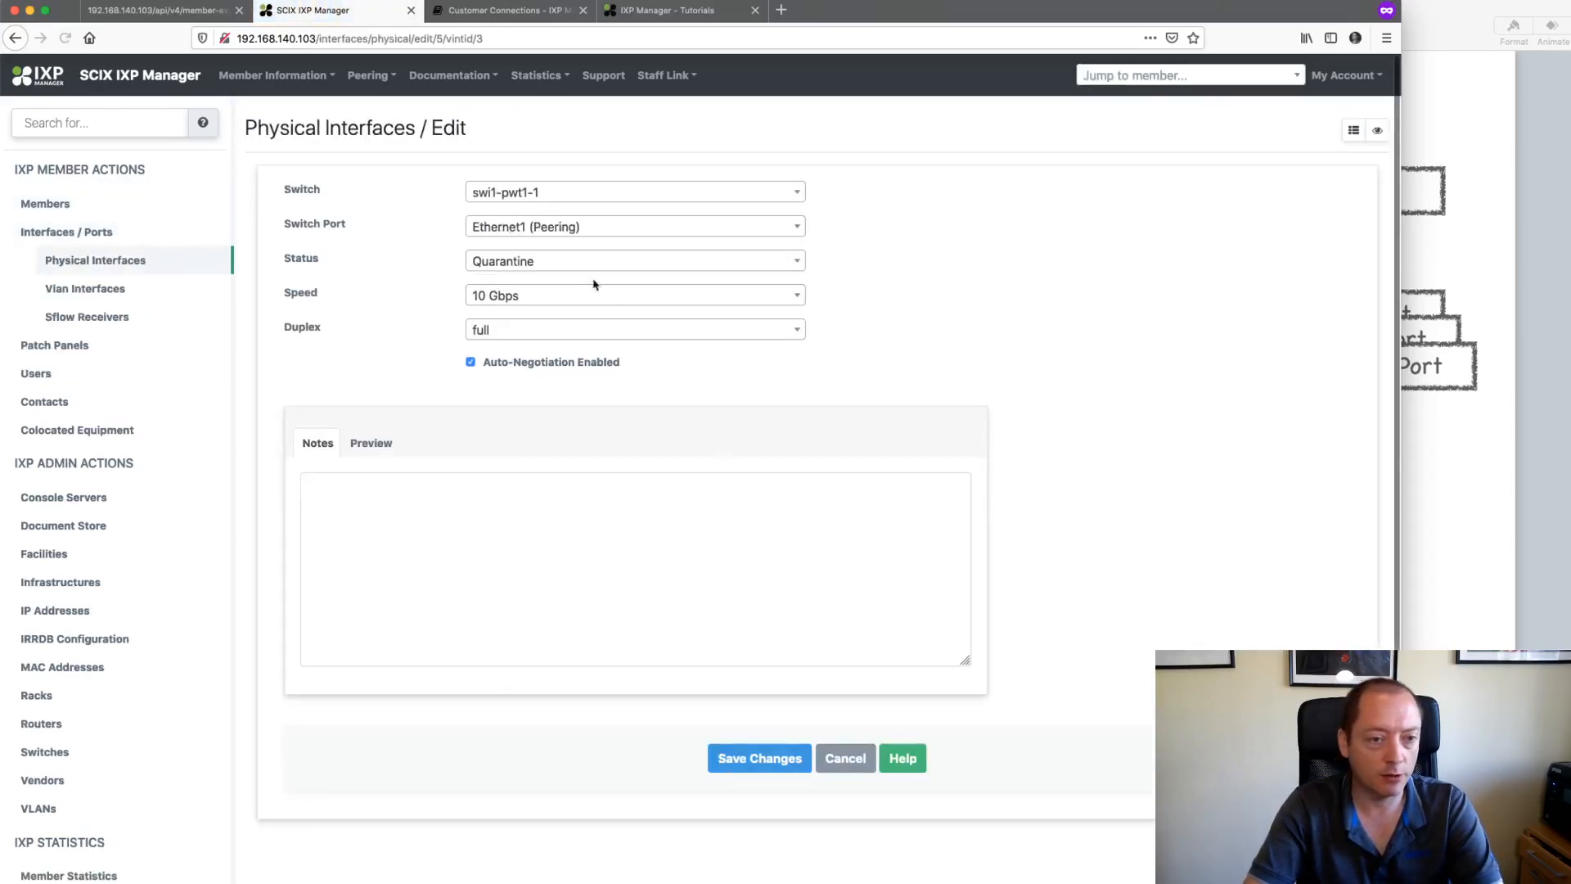
pyautogui.click(579, 263)
pyautogui.click(540, 345)
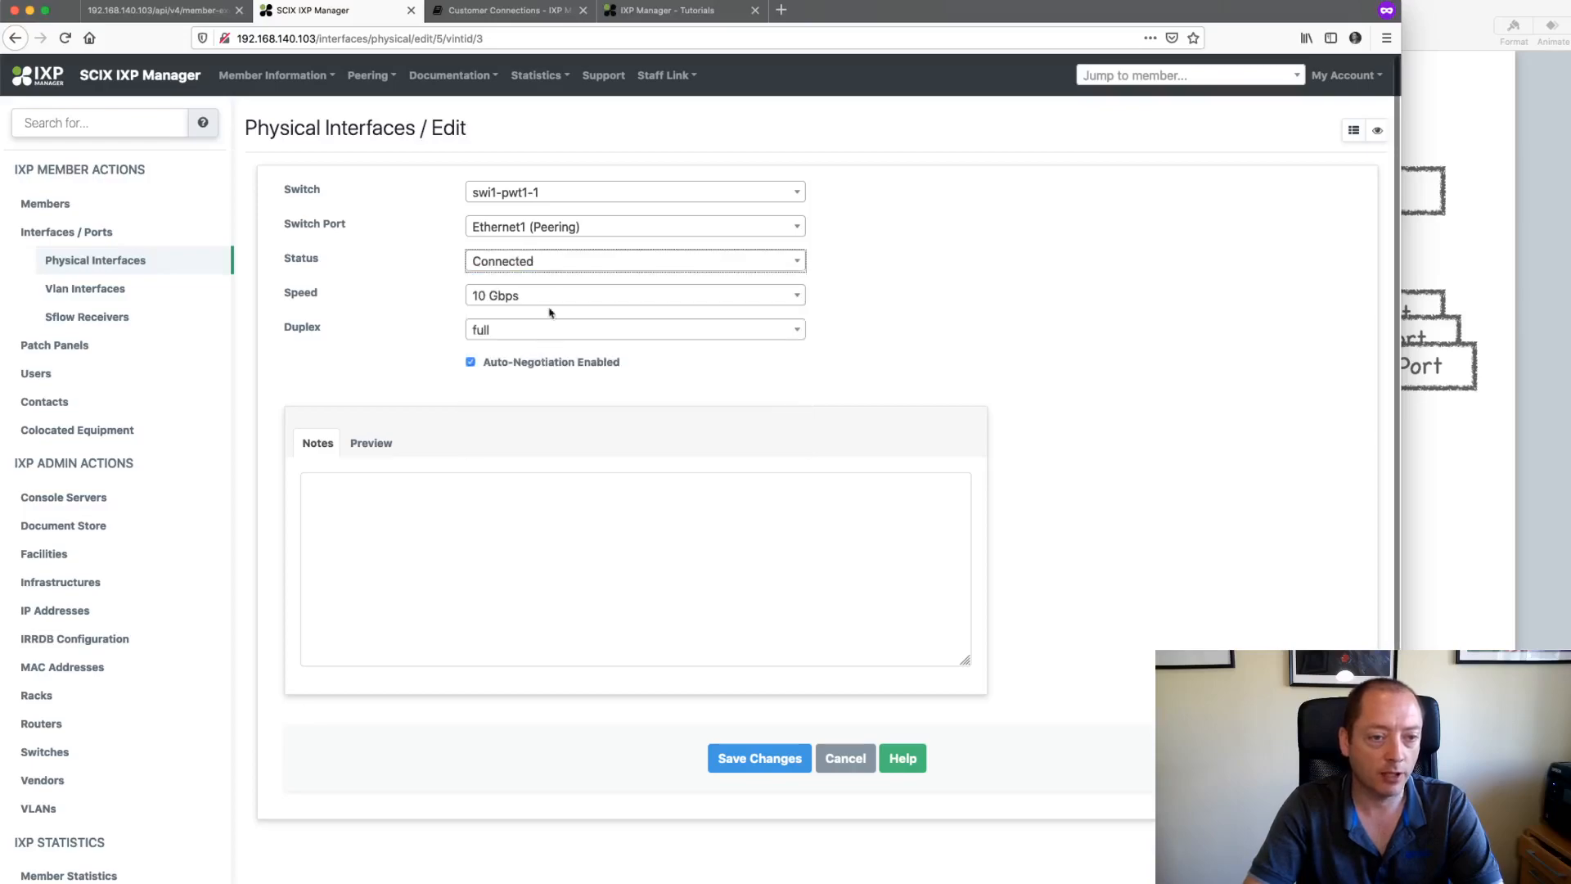
pyautogui.click(759, 757)
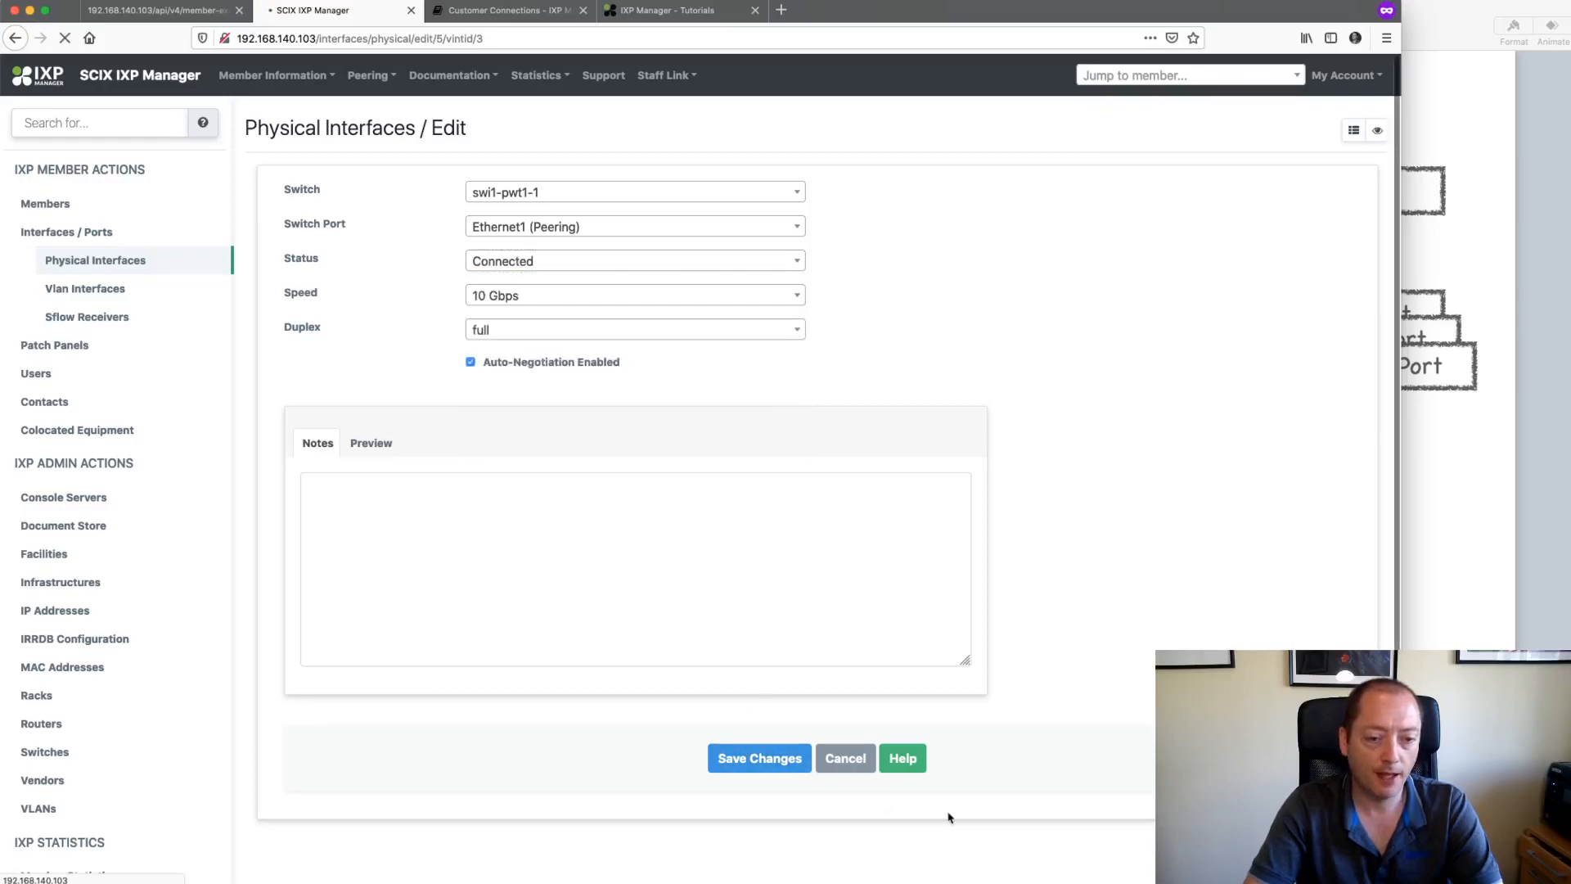
# Step: Move Facebook's VLAN interface from Quarantine LAN1 to the INEX LAN1 VLAN and save the changes
pyautogui.click(1241, 749)
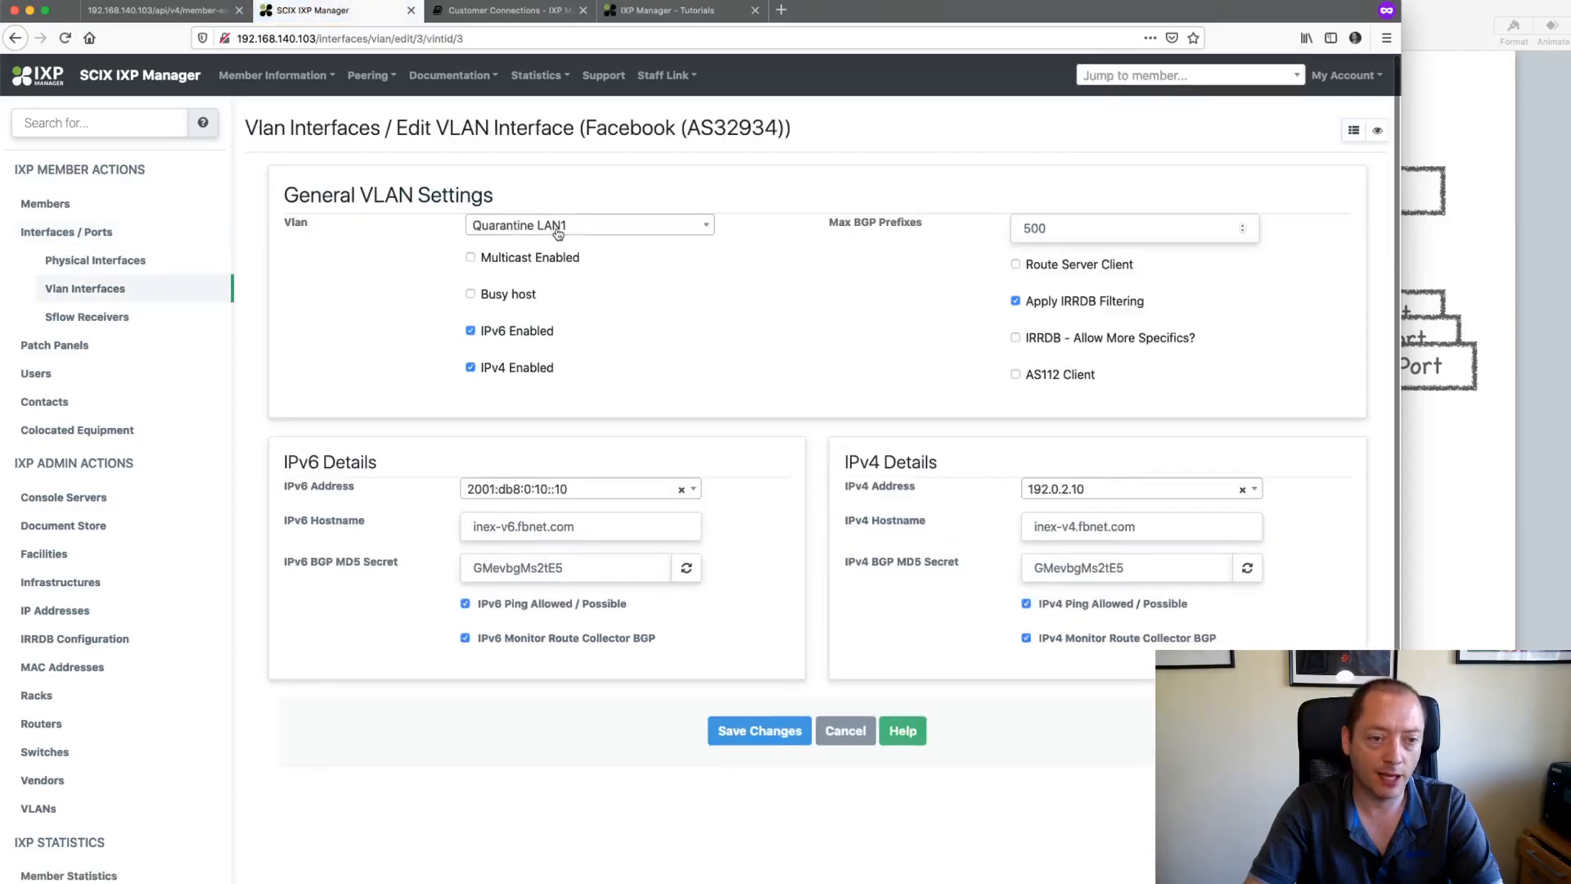
pyautogui.click(557, 232)
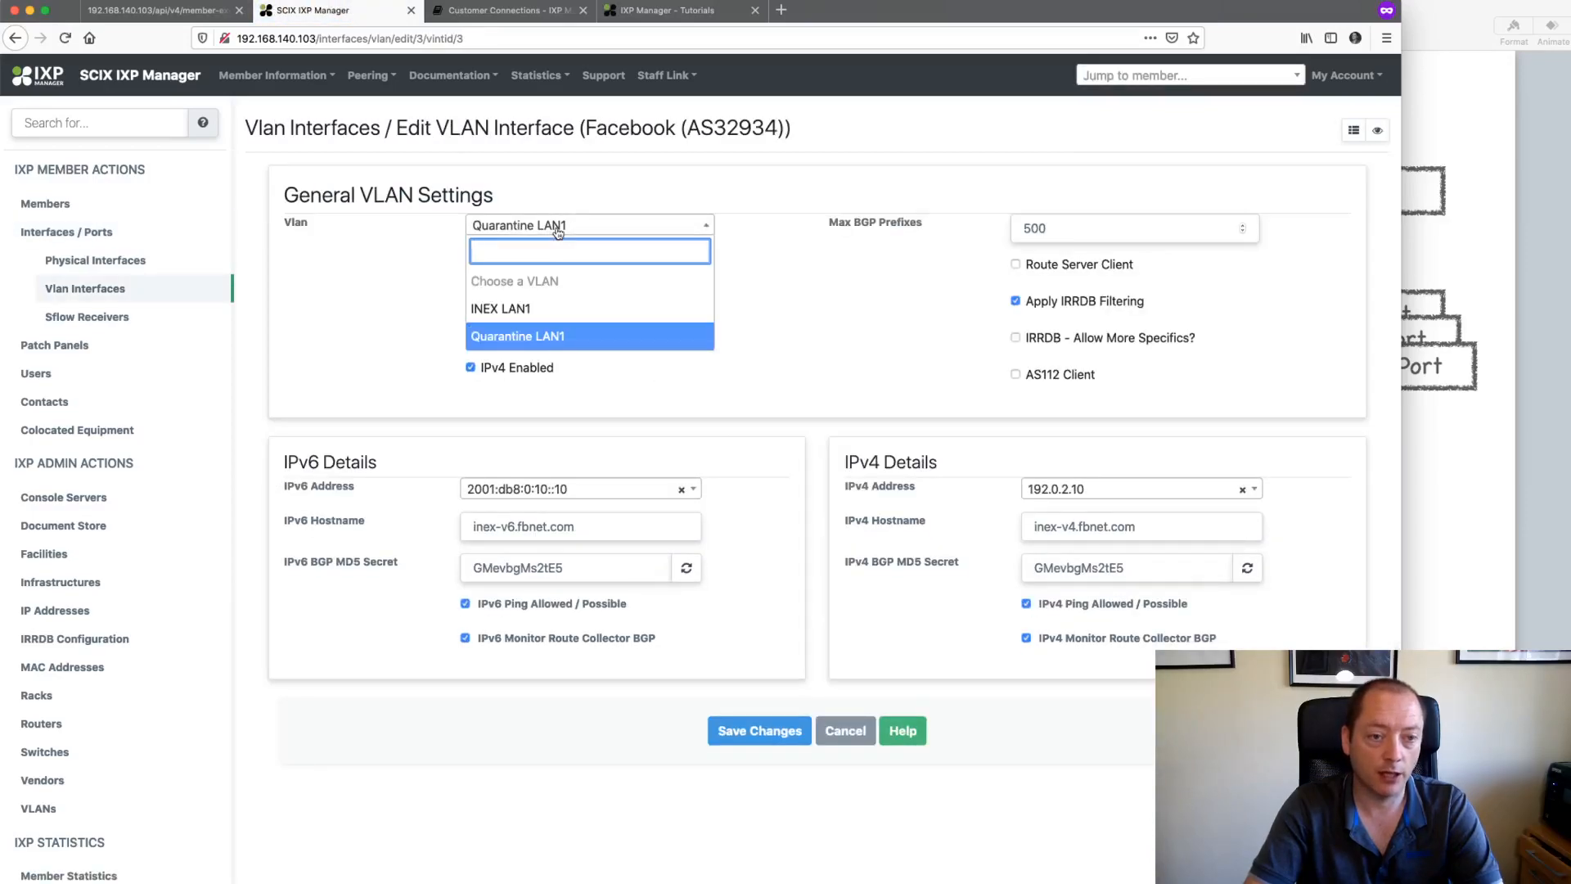
pyautogui.click(815, 320)
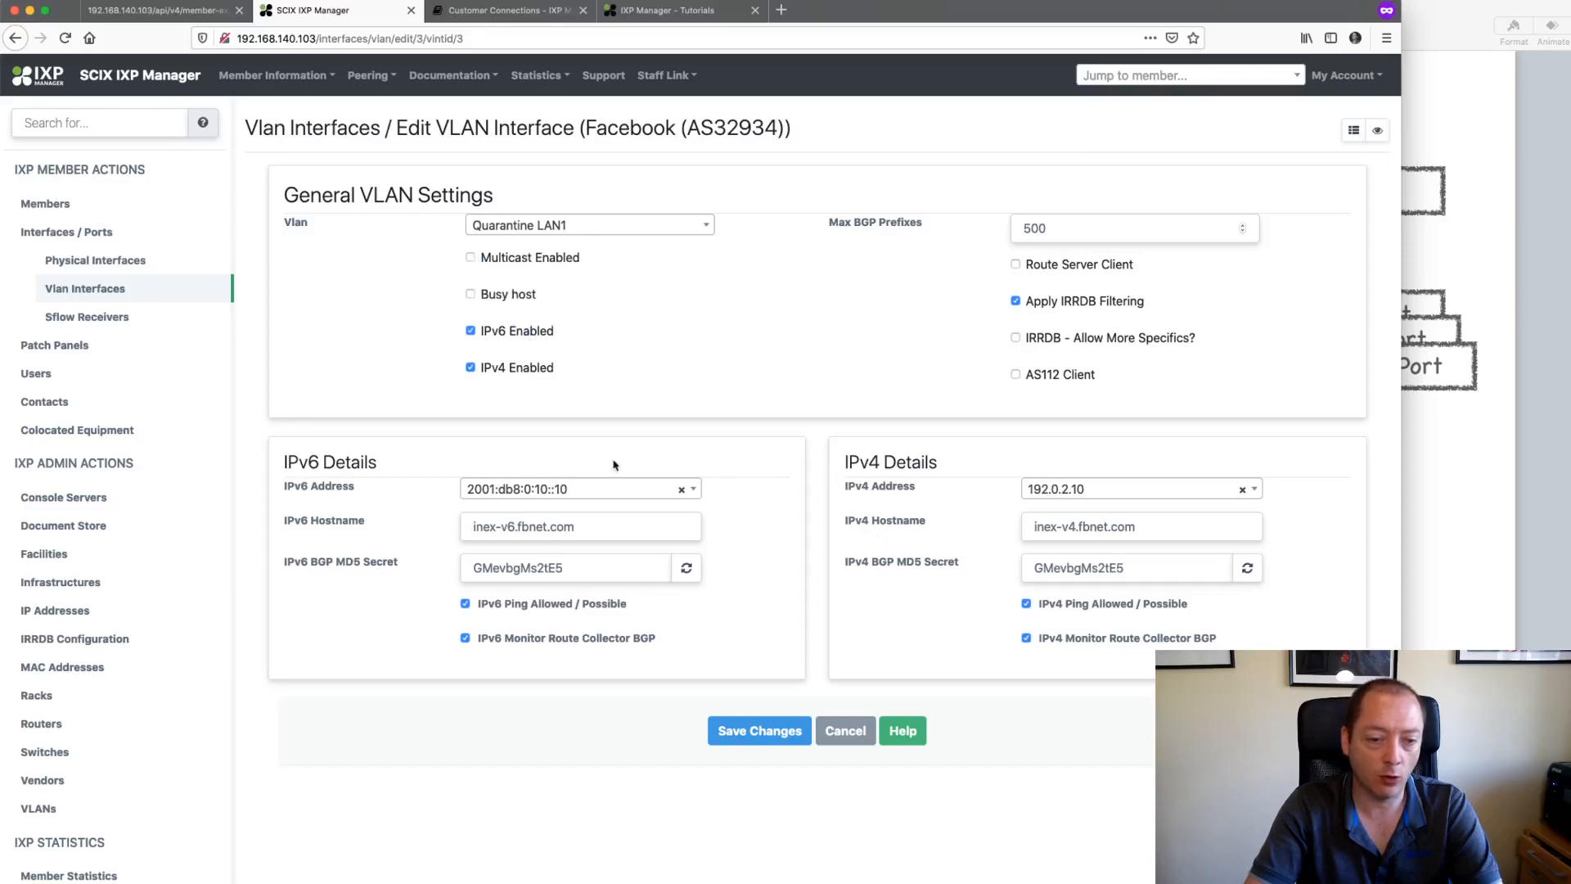
pyautogui.click(617, 233)
pyautogui.click(589, 307)
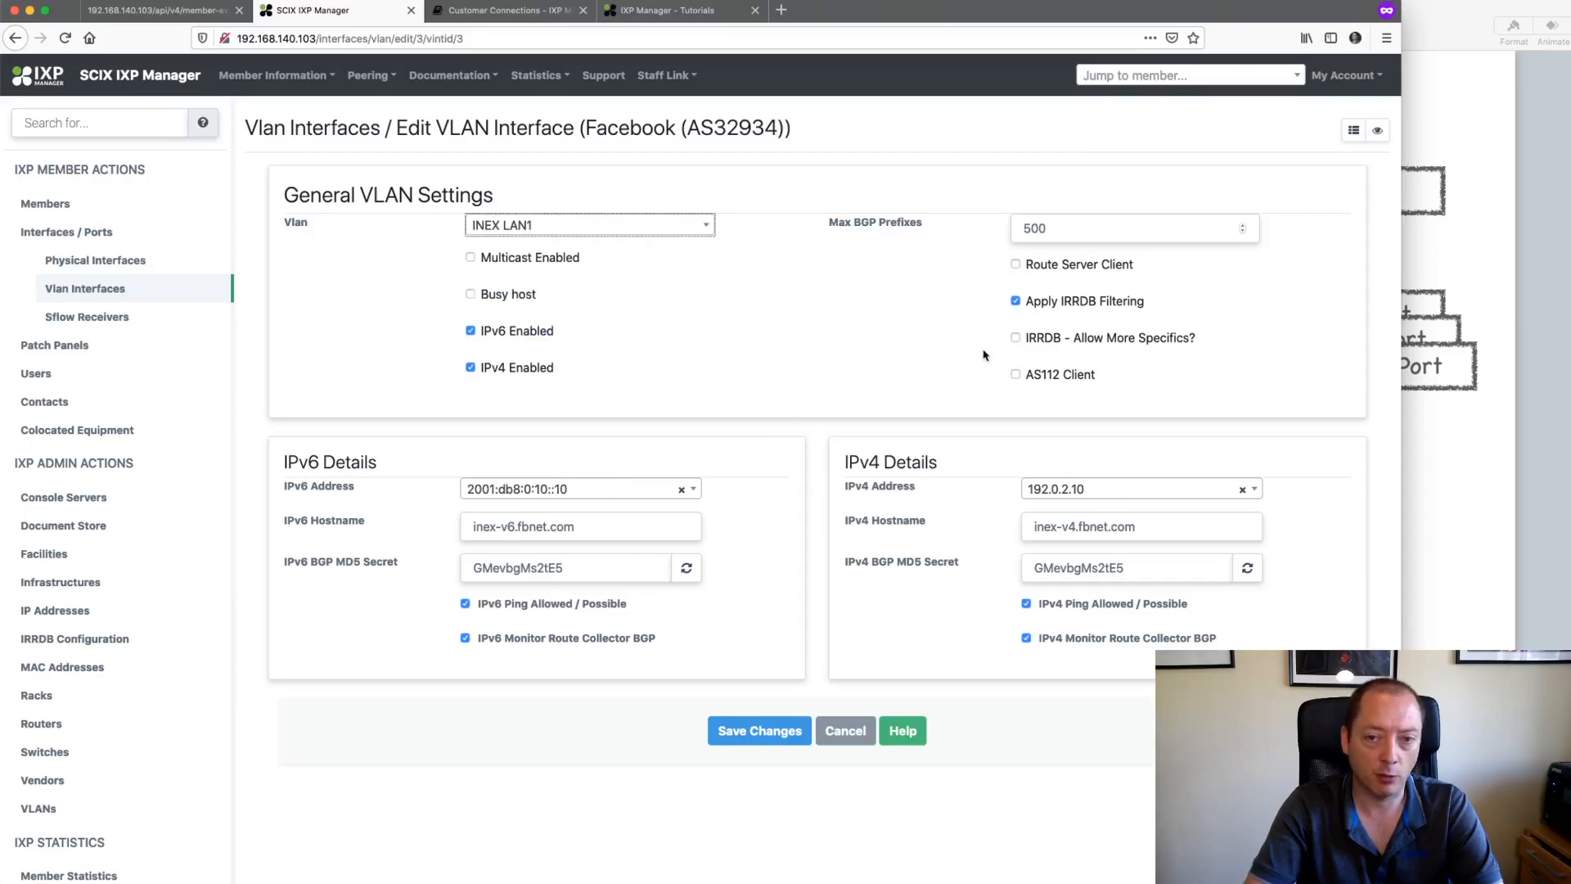
pyautogui.click(760, 737)
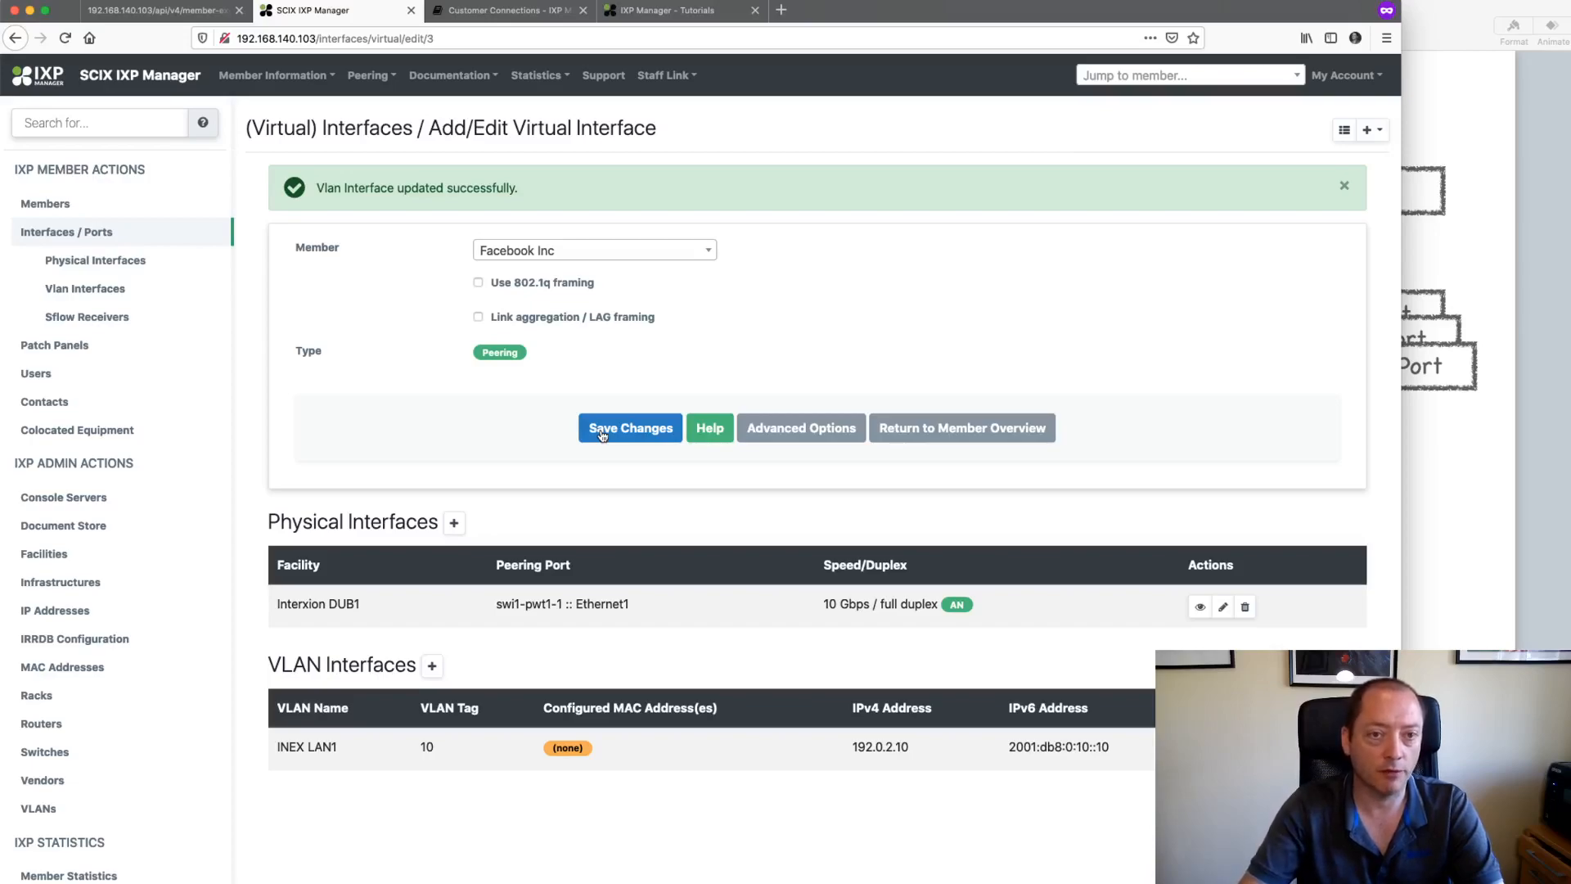
# Step: Reload the IX-F member export and collapse ixp_list to examine Facebook's entry in the member list
pyautogui.click(652, 16)
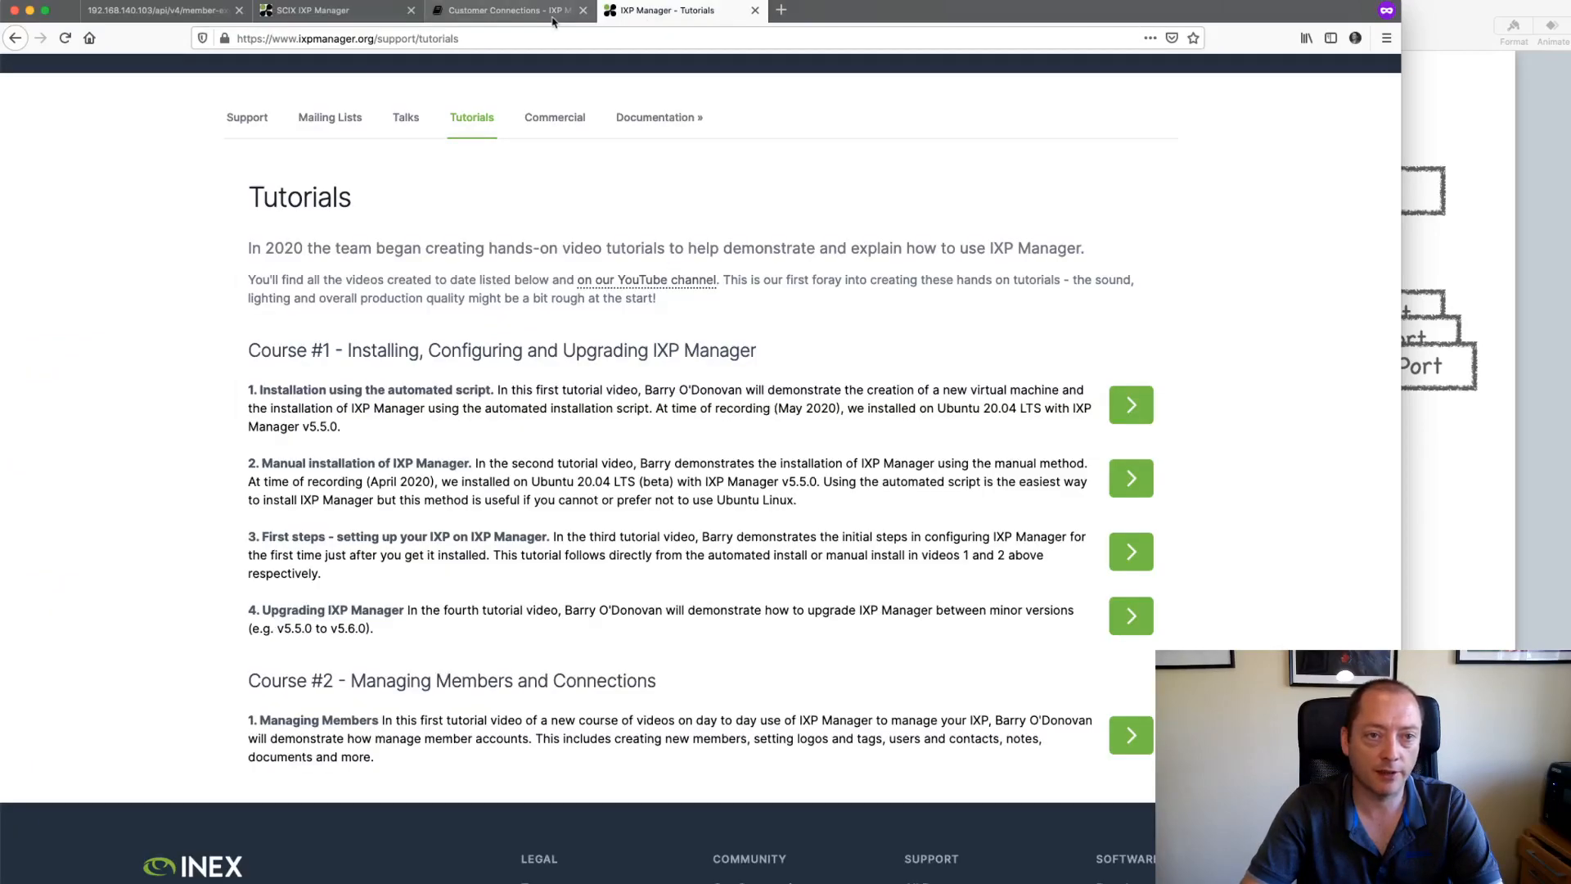
pyautogui.click(172, 27)
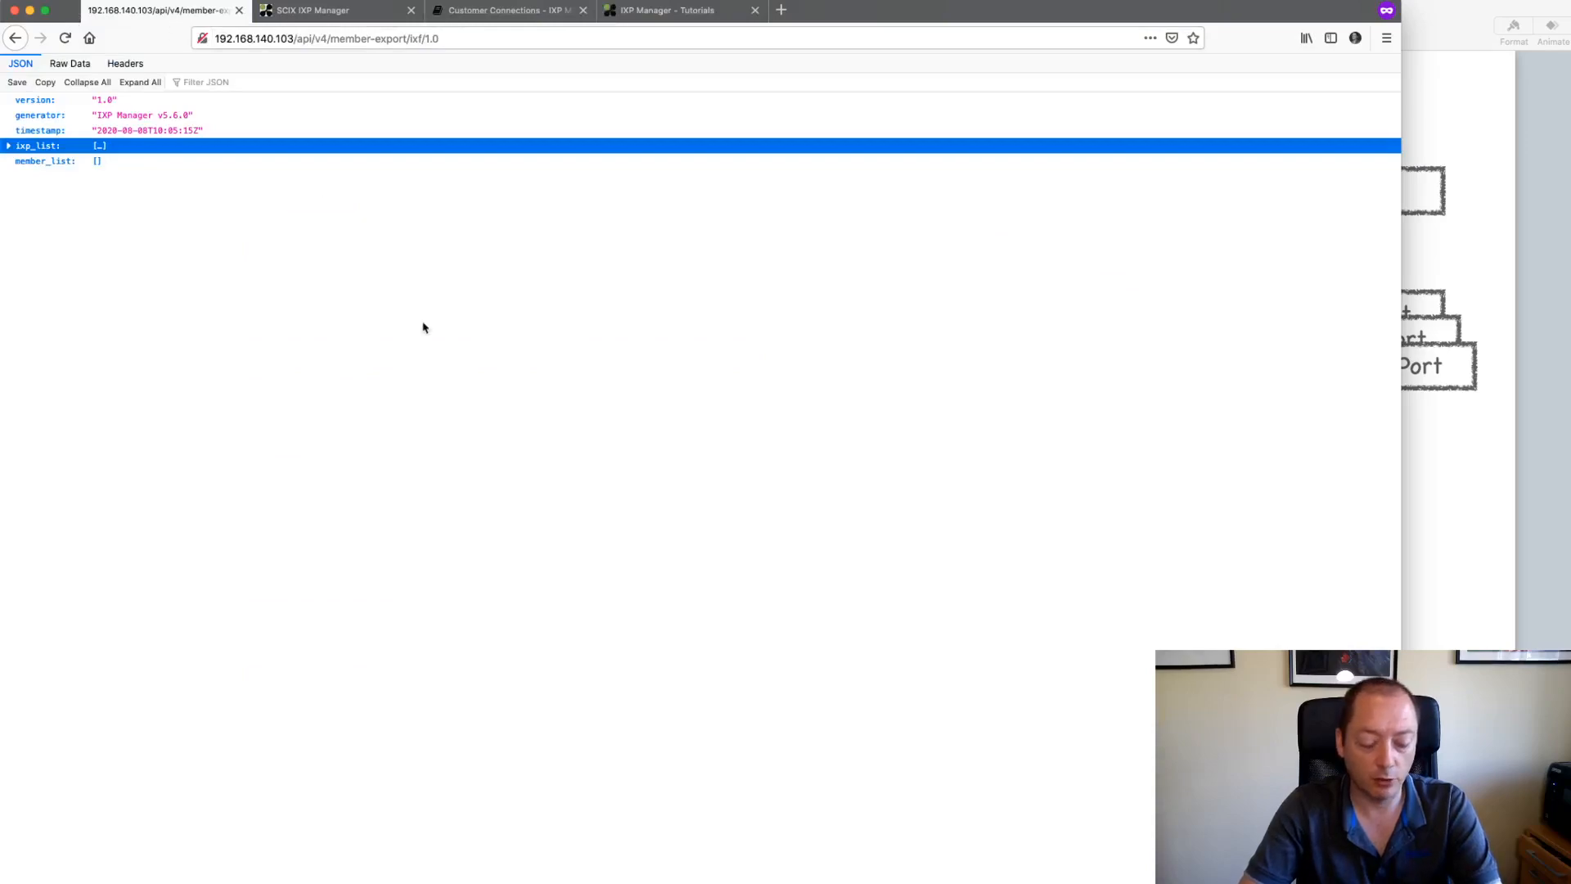
pyautogui.press('super+r')
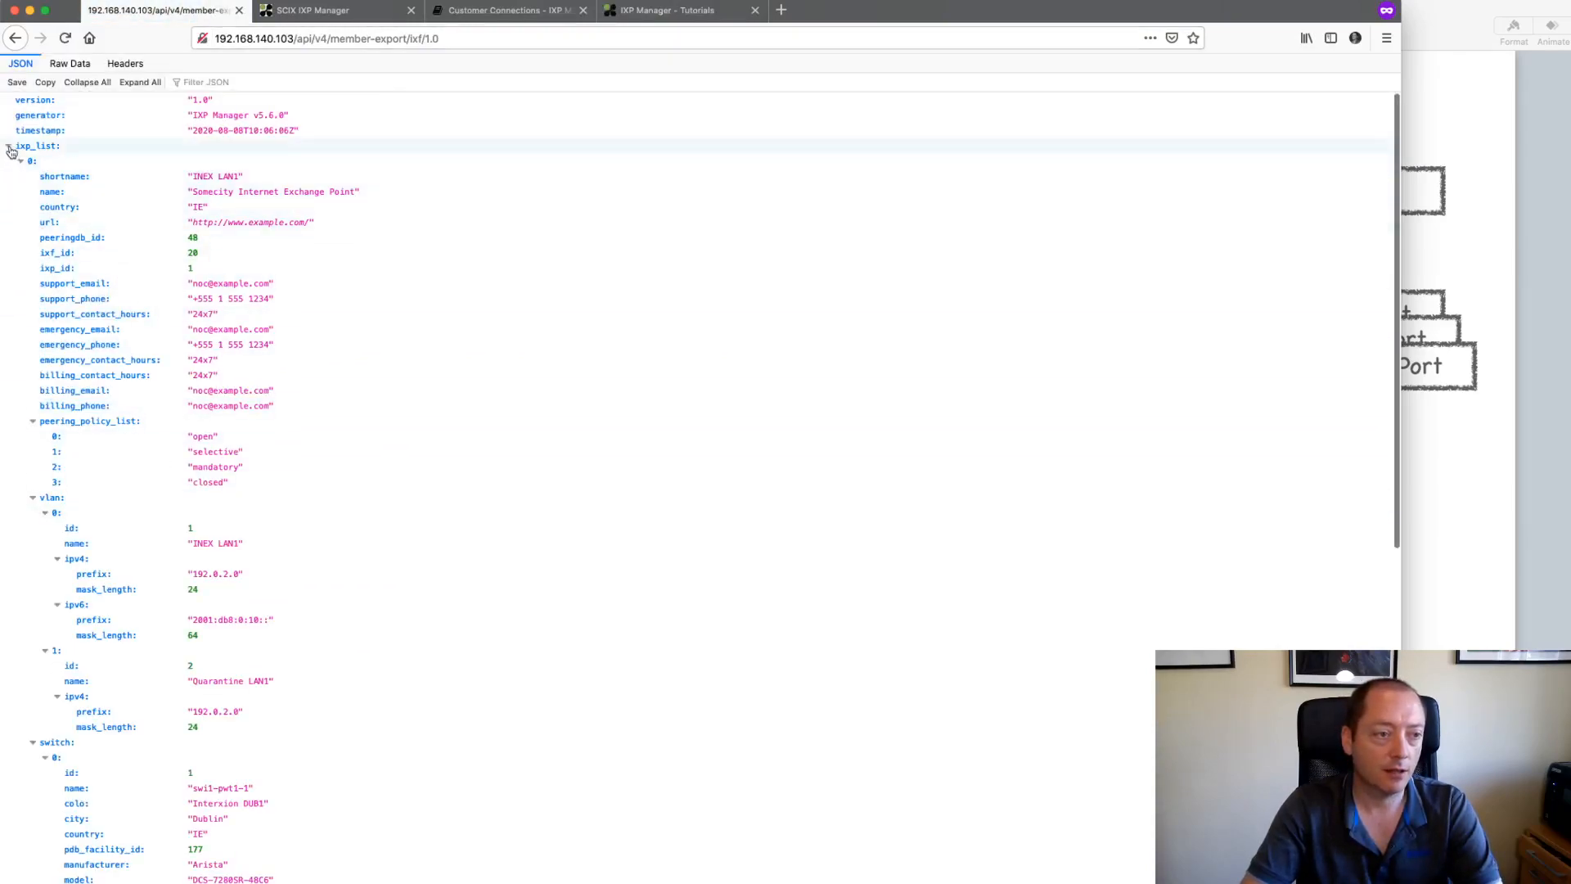
pyautogui.click(9, 147)
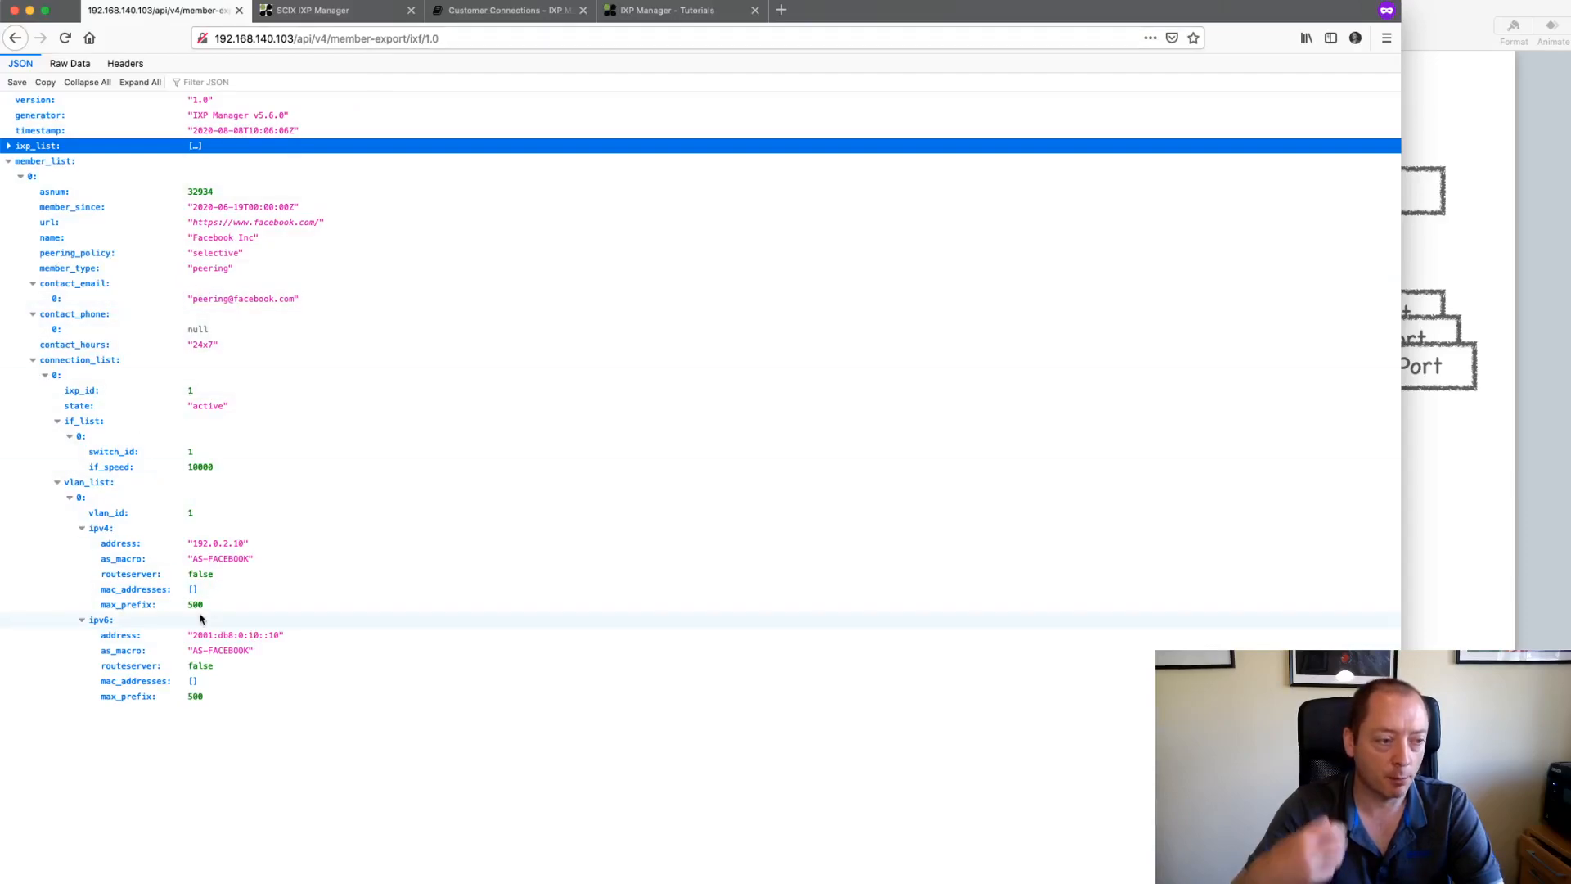
# Step: Open Facebook's member page and examine the detailed port graphs for swi1-pwt1-1 / Ethernet1 and the available graph types
pyautogui.hscroll(-5, 200, 620)
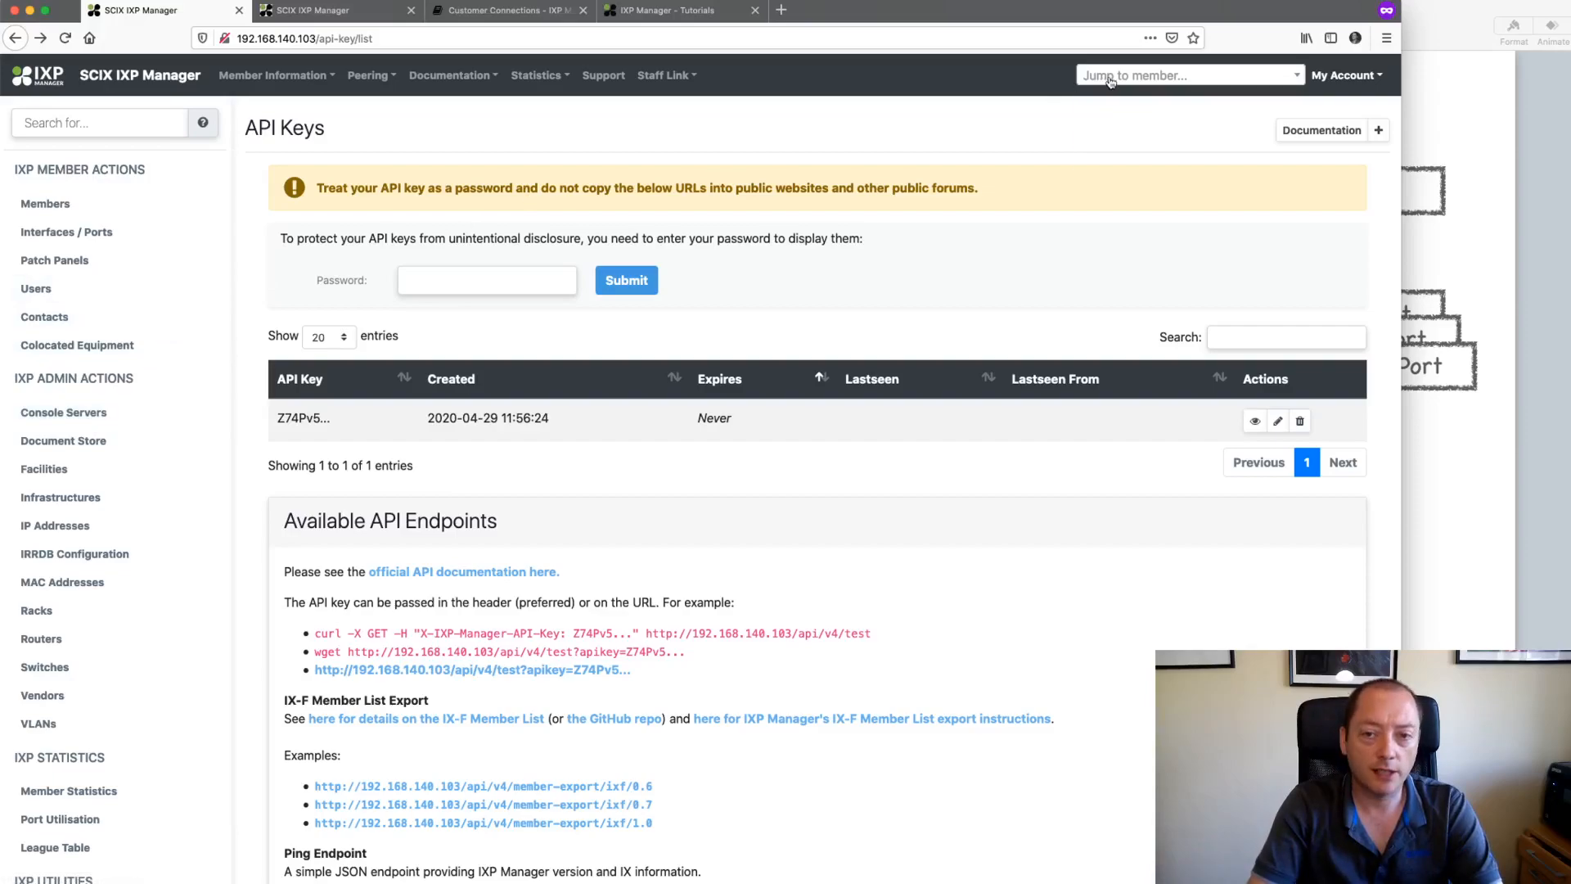
pyautogui.click(1186, 75)
pyautogui.write('fac')
pyautogui.press('Return')
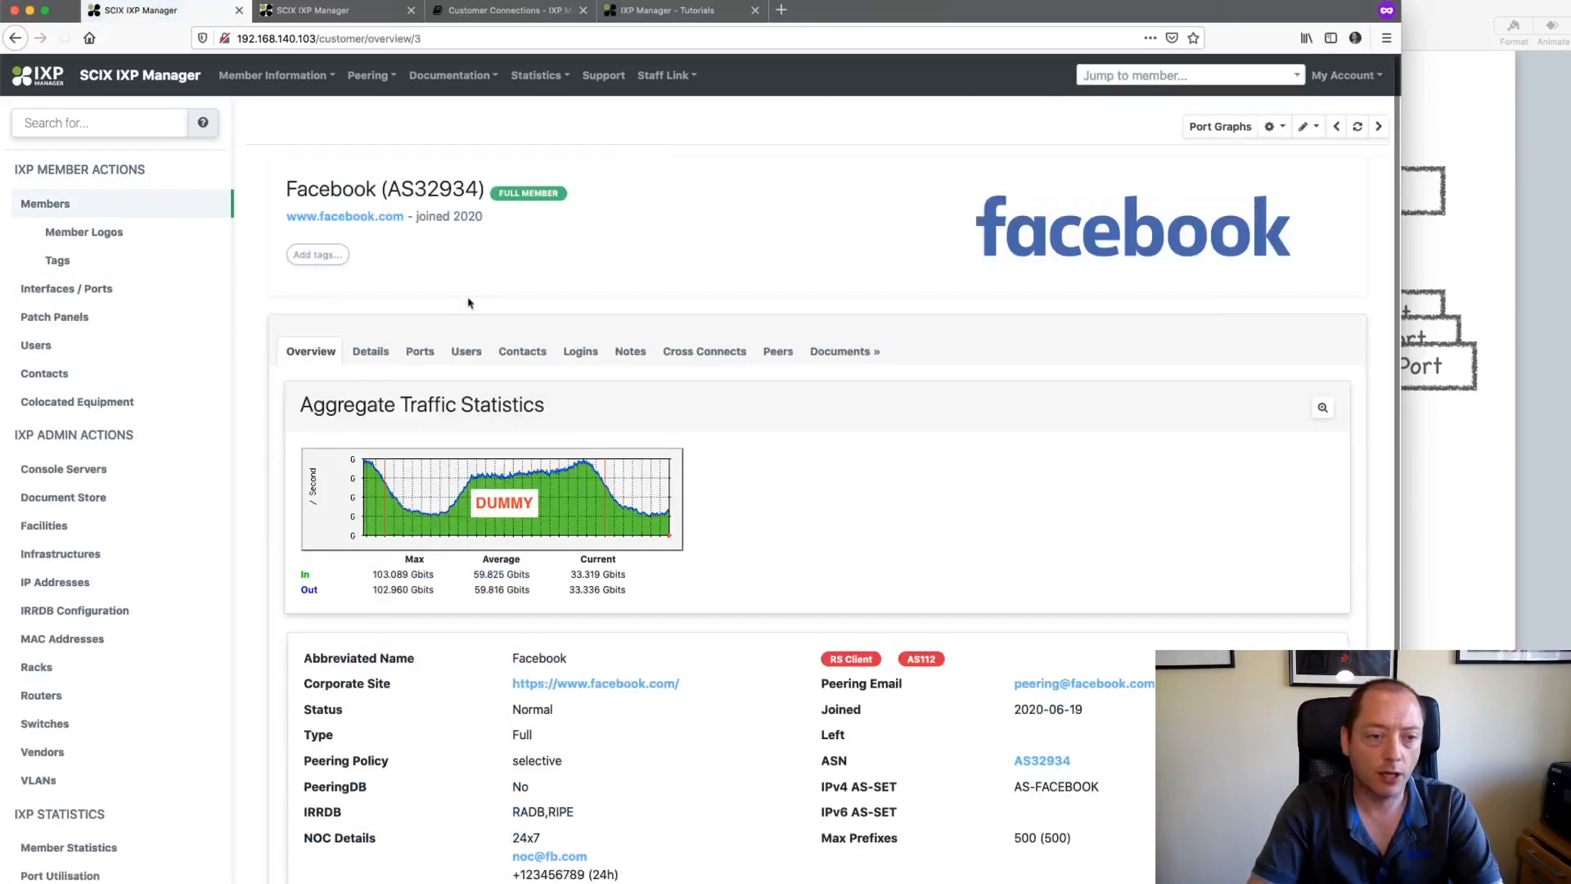
pyautogui.click(419, 358)
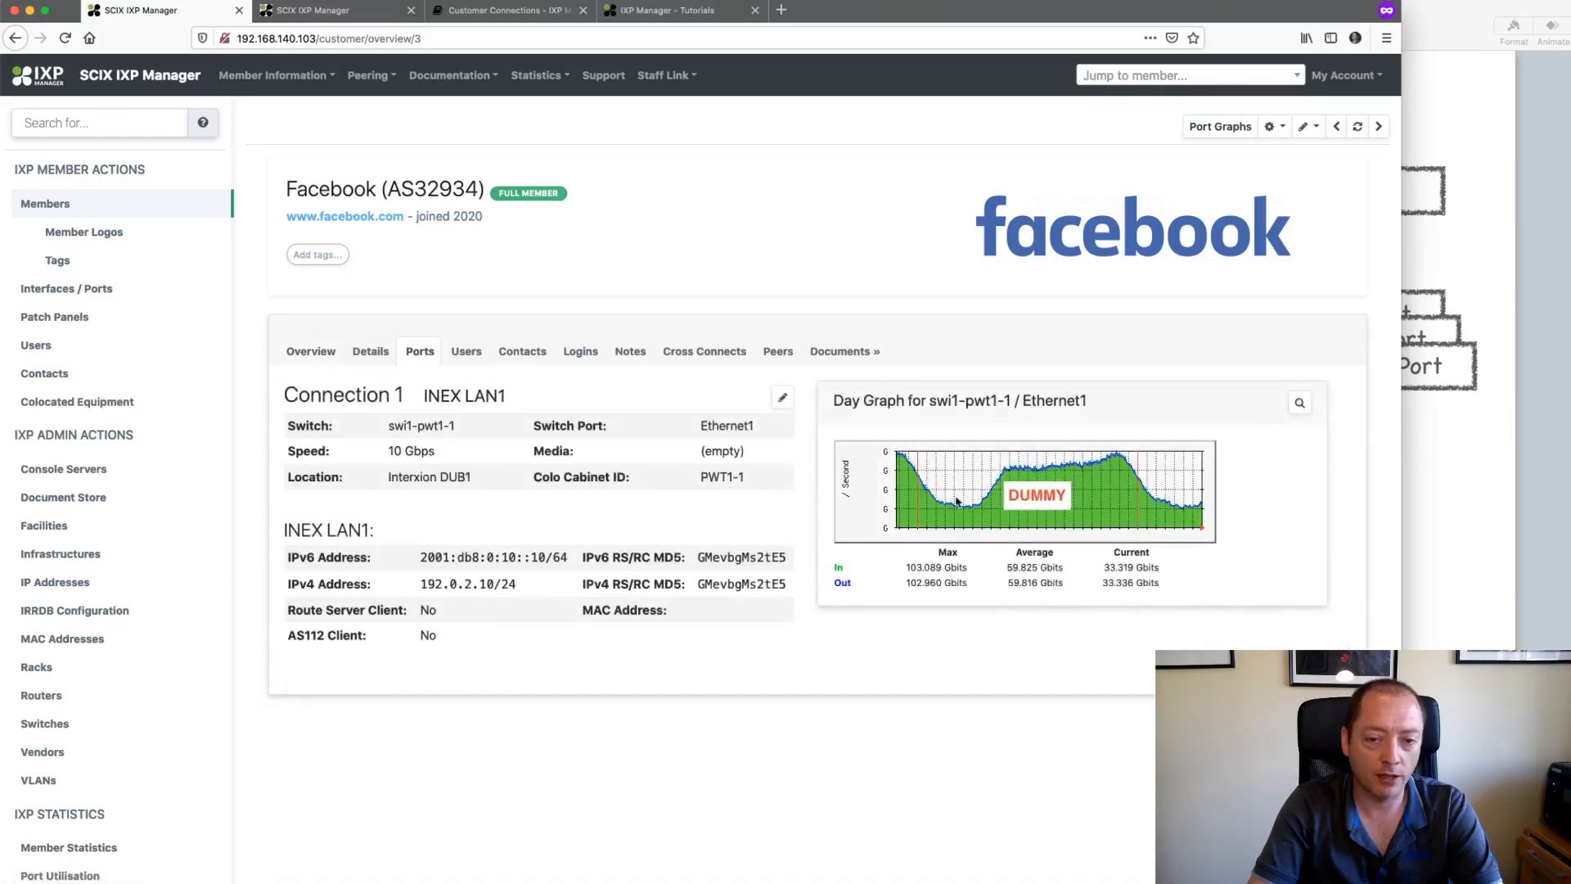
pyautogui.click(1300, 402)
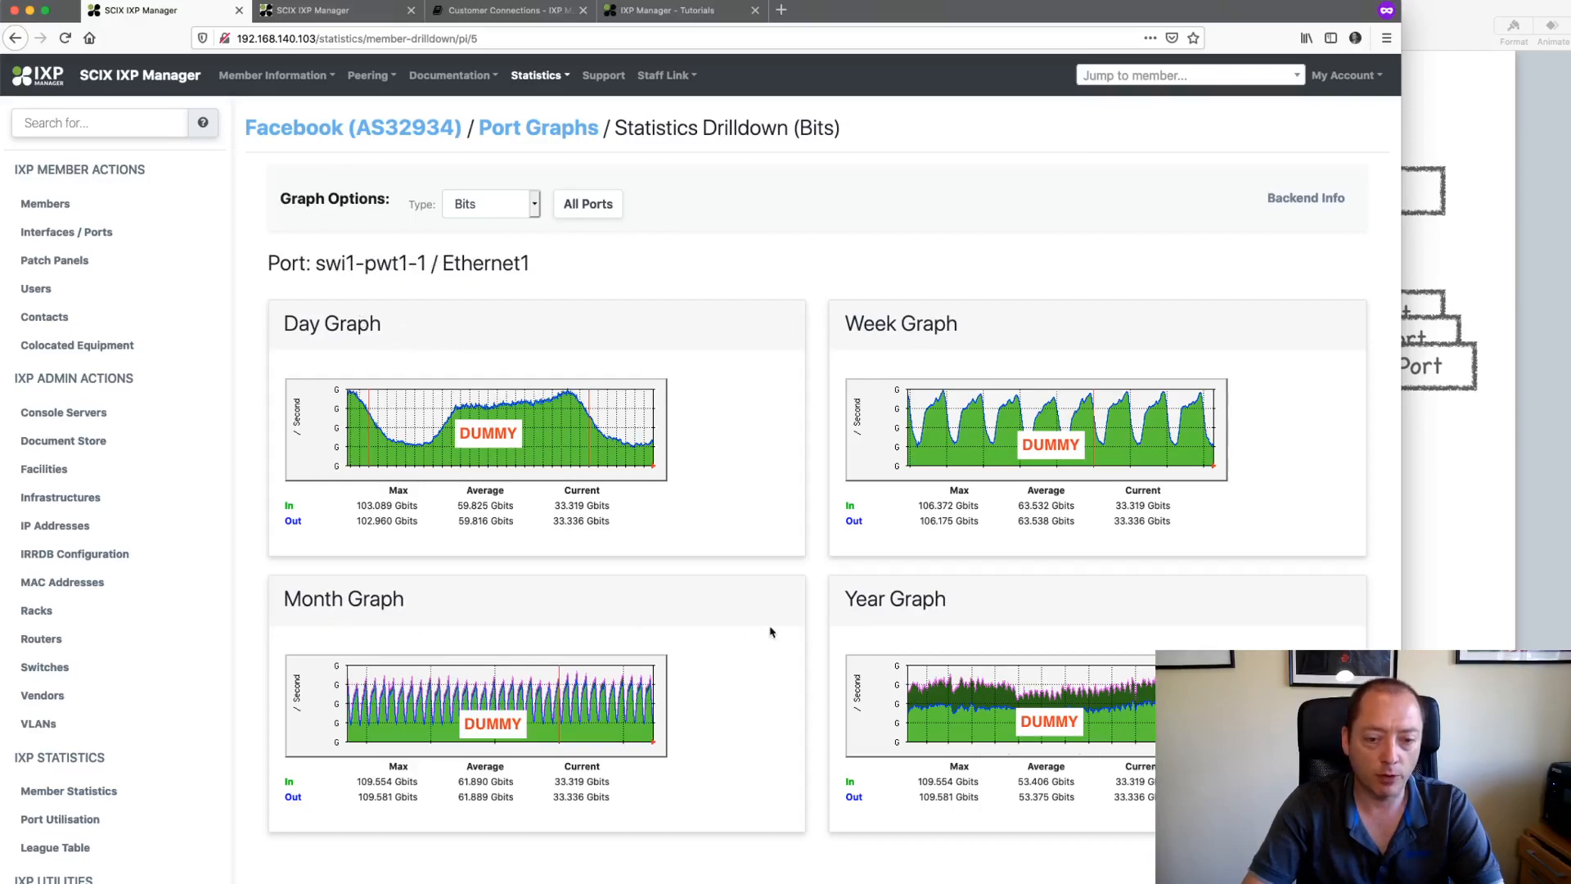
pyautogui.click(509, 205)
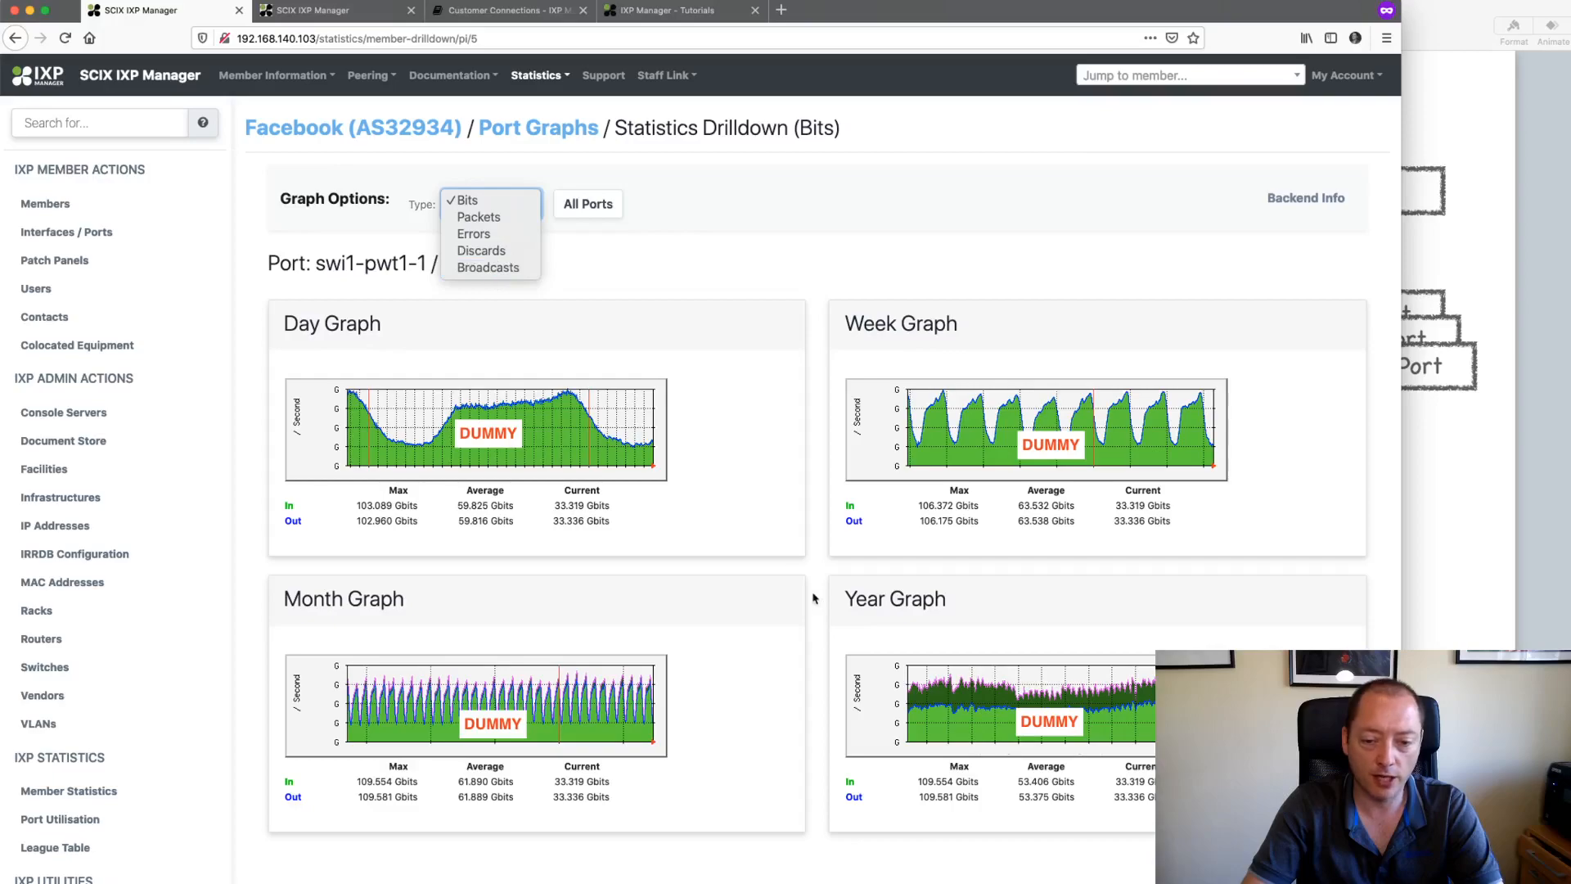
pyautogui.click(804, 615)
# Step: View the graphs for all of Facebook's ports and examine the aggregate peering traffic drilldown with its graph types
pyautogui.click(588, 204)
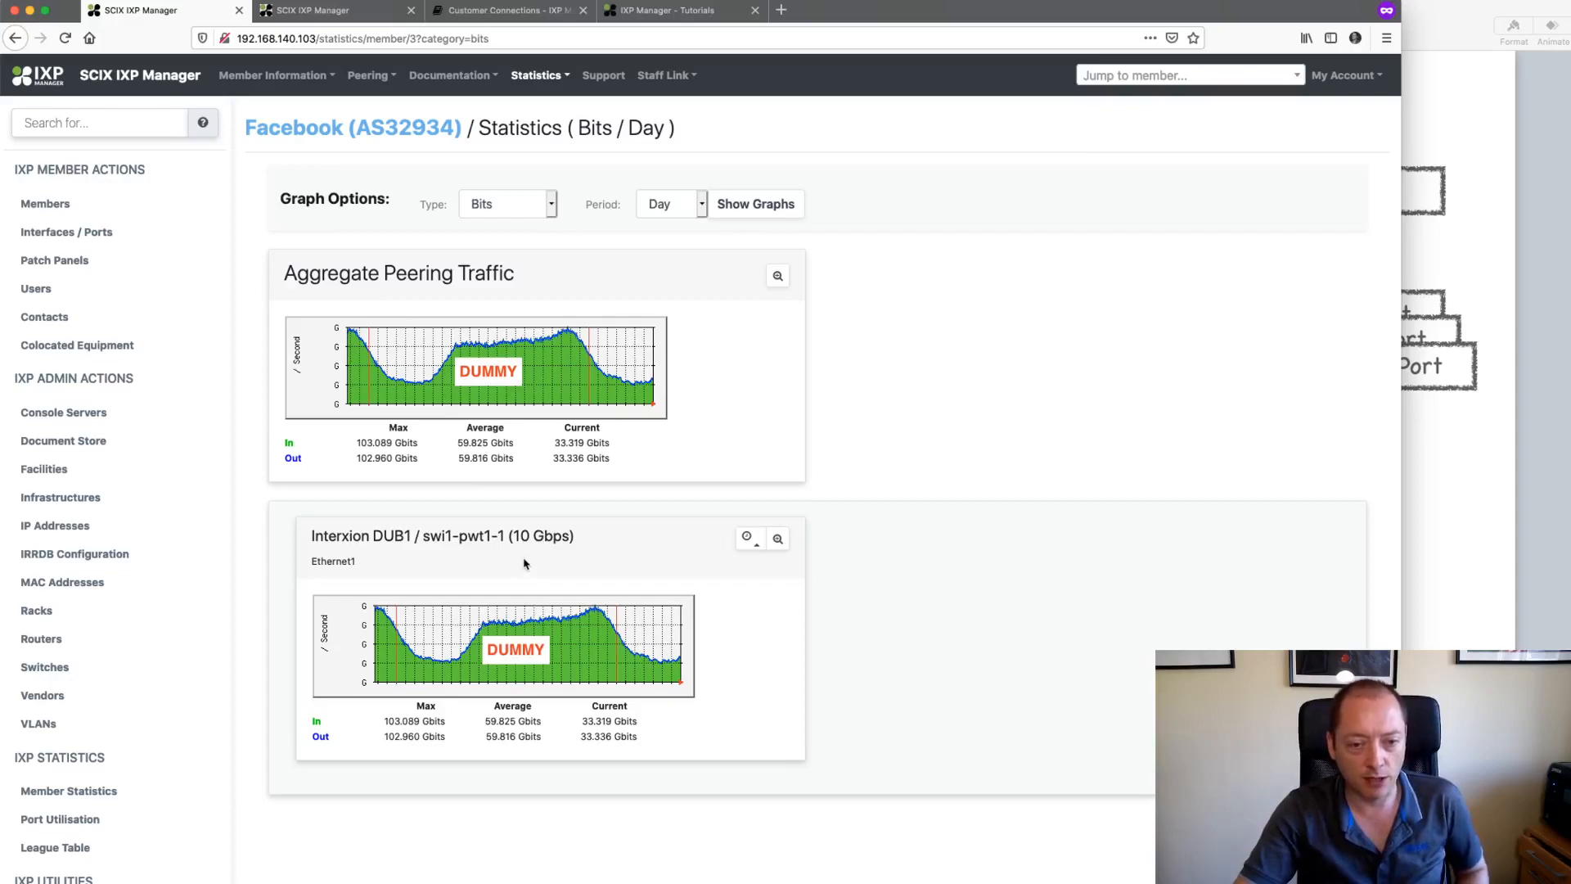
pyautogui.click(777, 275)
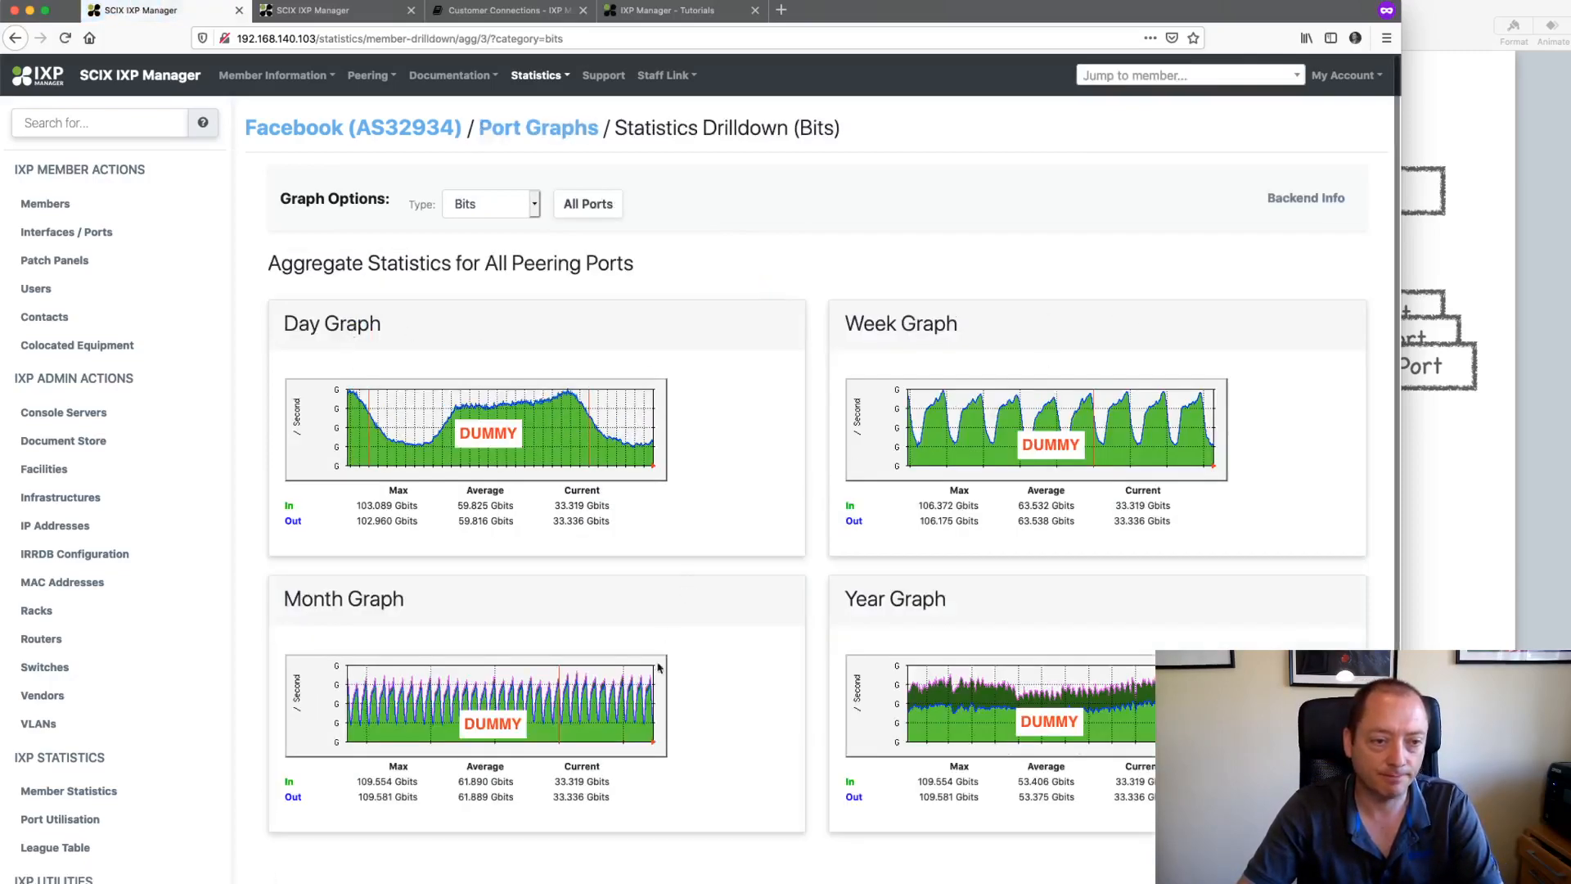
pyautogui.click(479, 206)
pyautogui.click(530, 384)
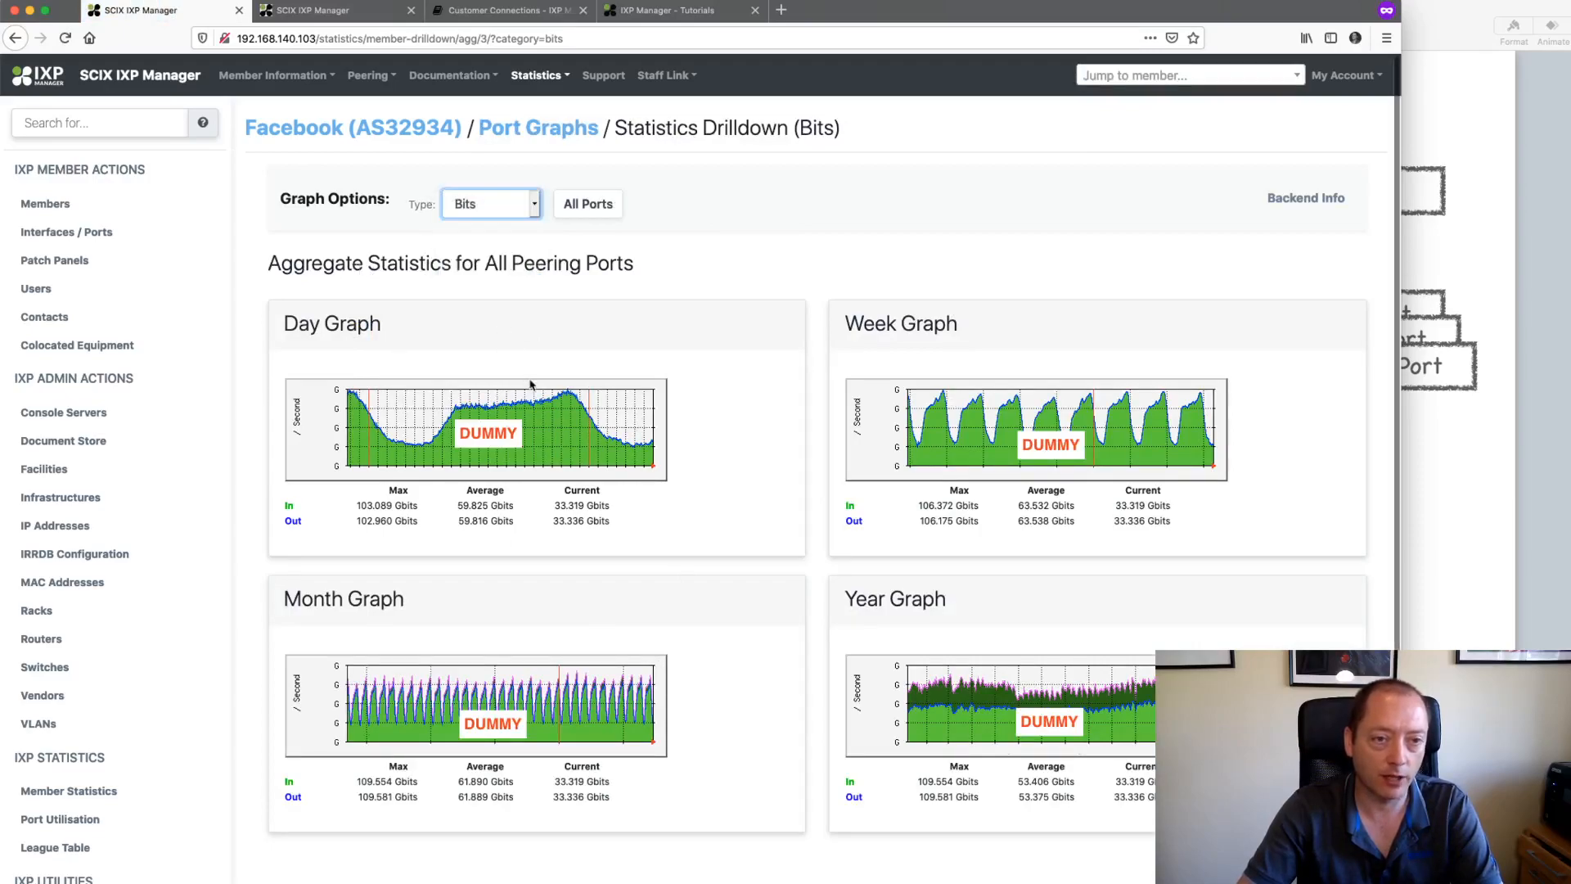
# Step: Return to Facebook's member page and open the INEX LAN1 VLAN interface of Connection 1 for editing
pyautogui.click(287, 127)
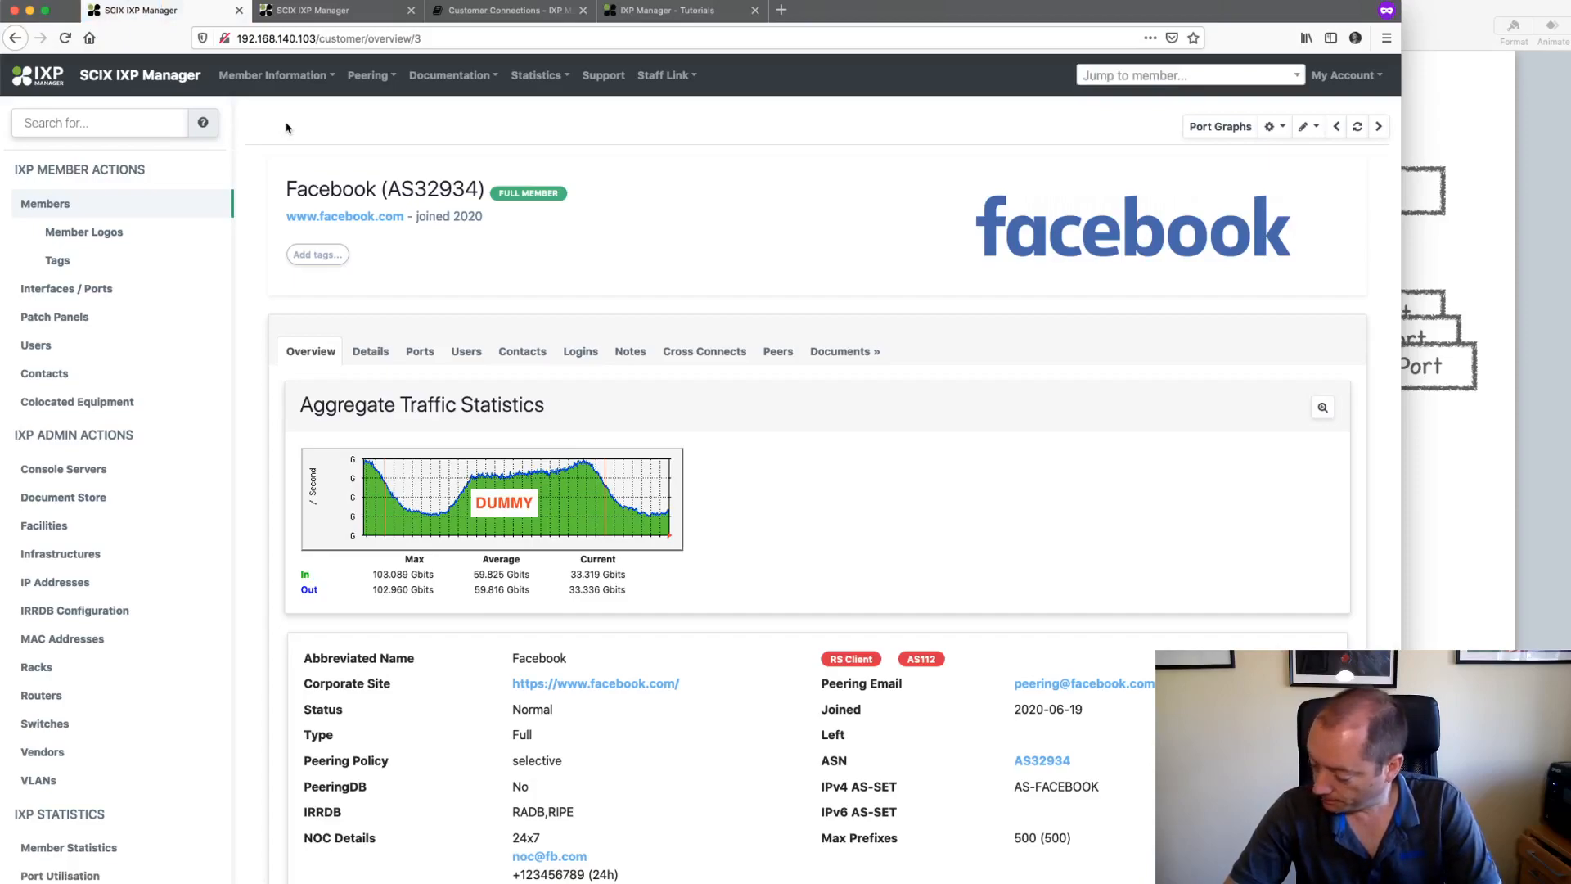
pyautogui.click(433, 358)
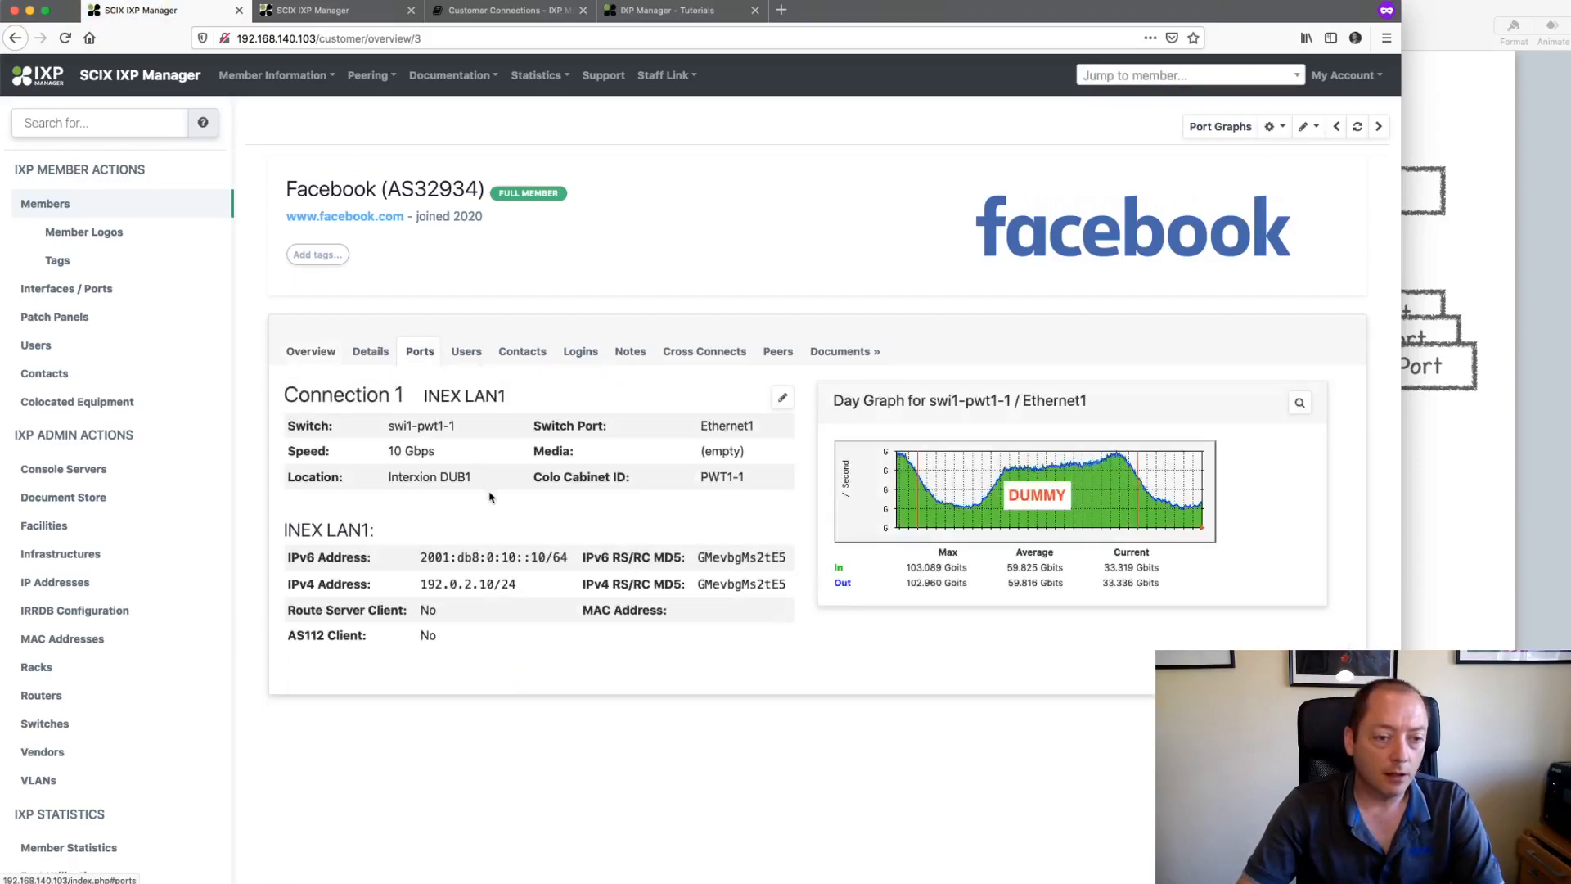
pyautogui.click(784, 396)
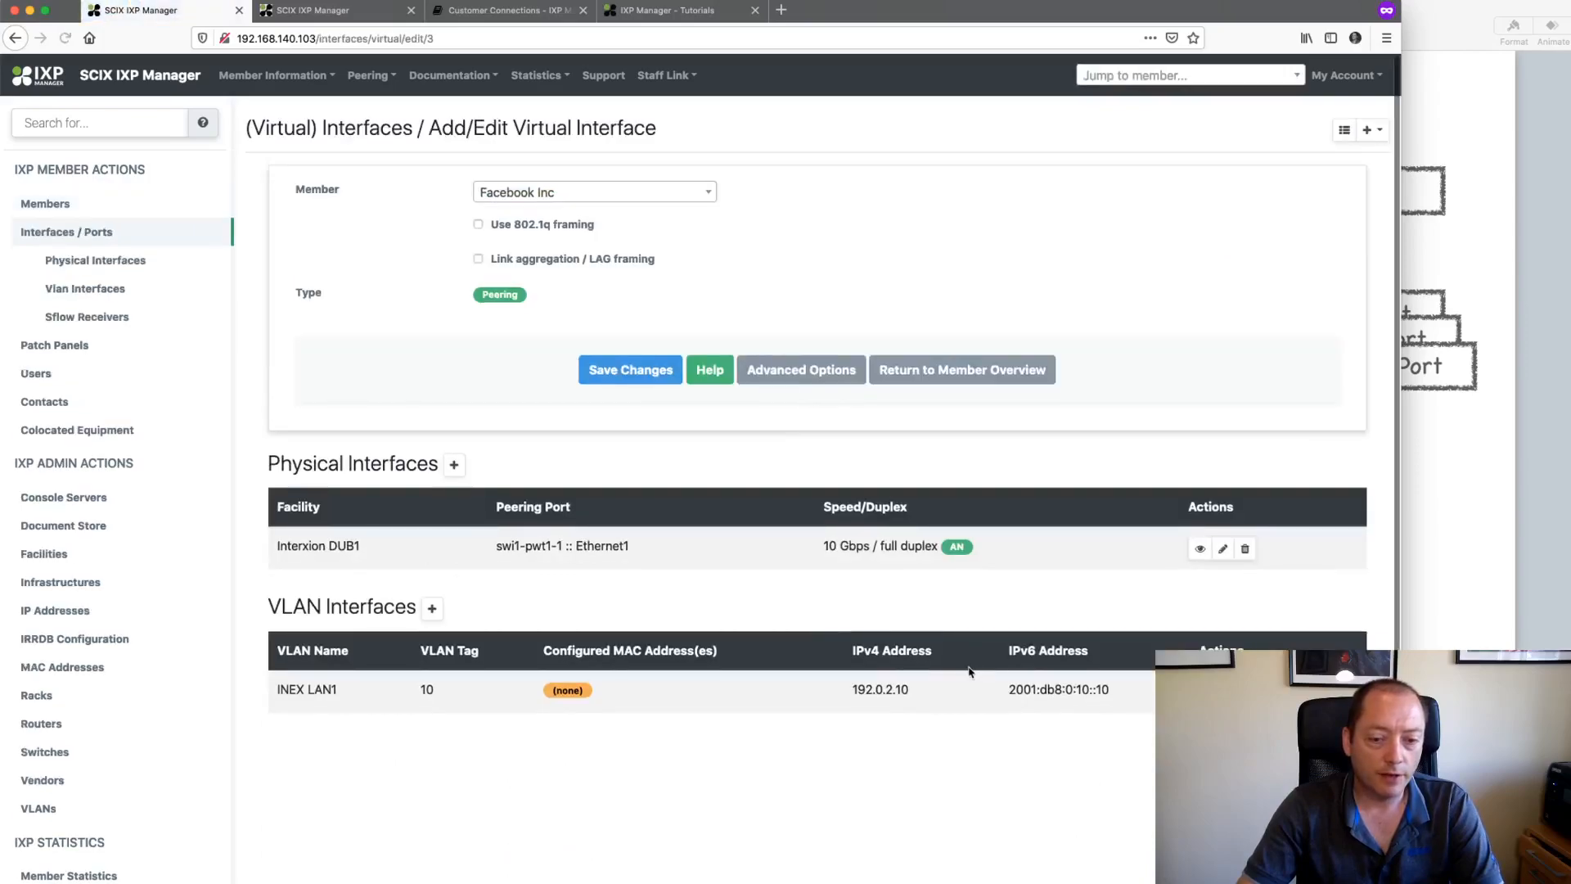
pyautogui.click(1233, 692)
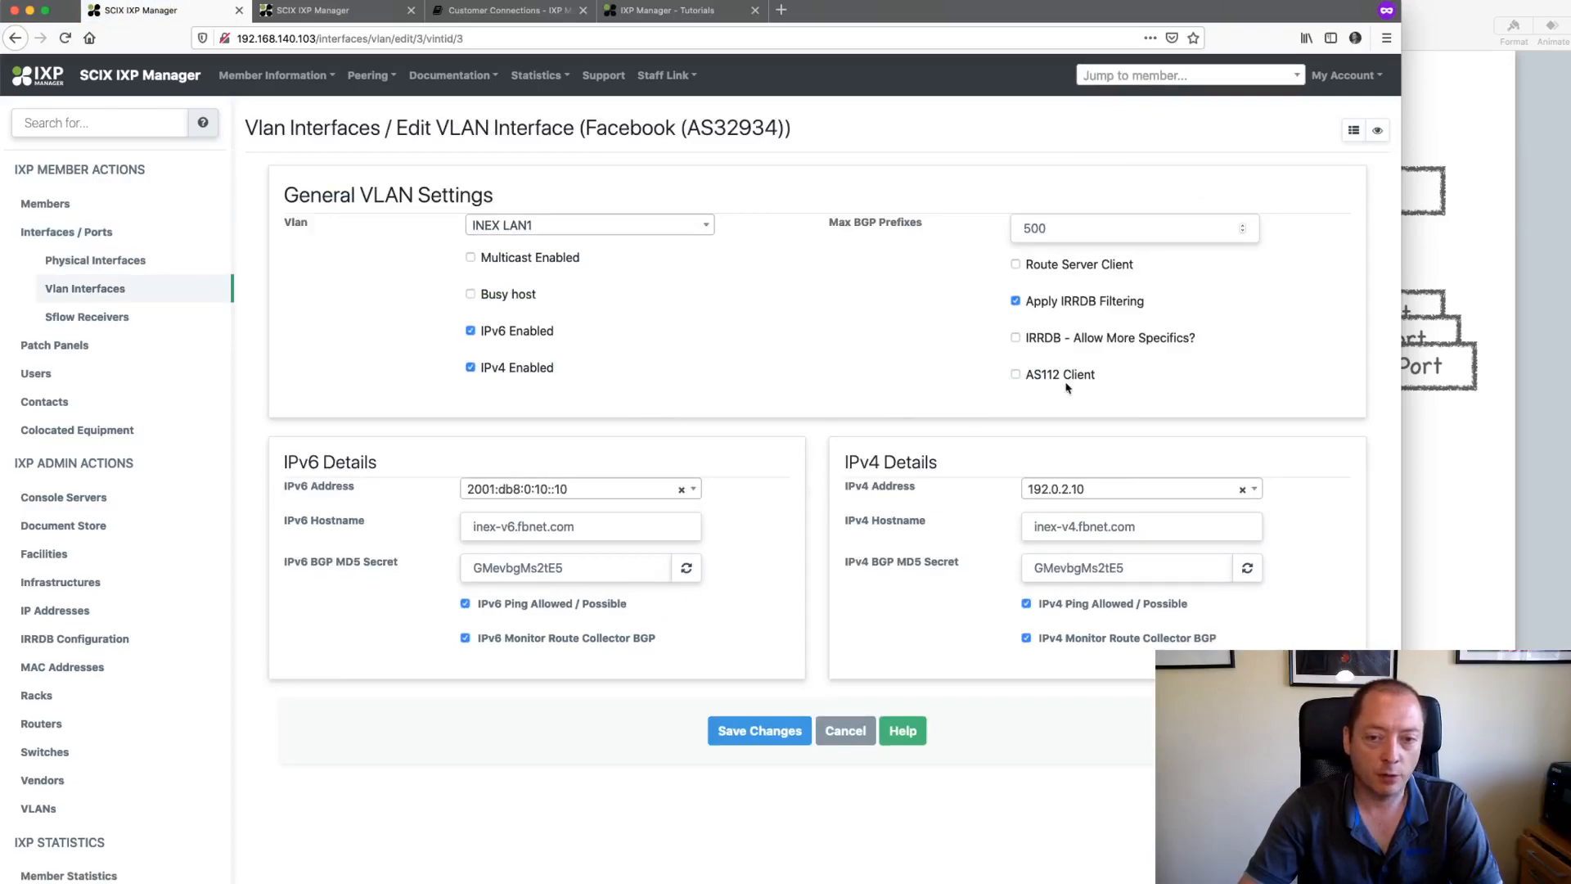
# Step: Show the help texts of the VLAN interface form, read through the field explanations, and hide them again
pyautogui.click(905, 731)
pyautogui.scroll(-5, 908, 735)
pyautogui.scroll(-5, 908, 734)
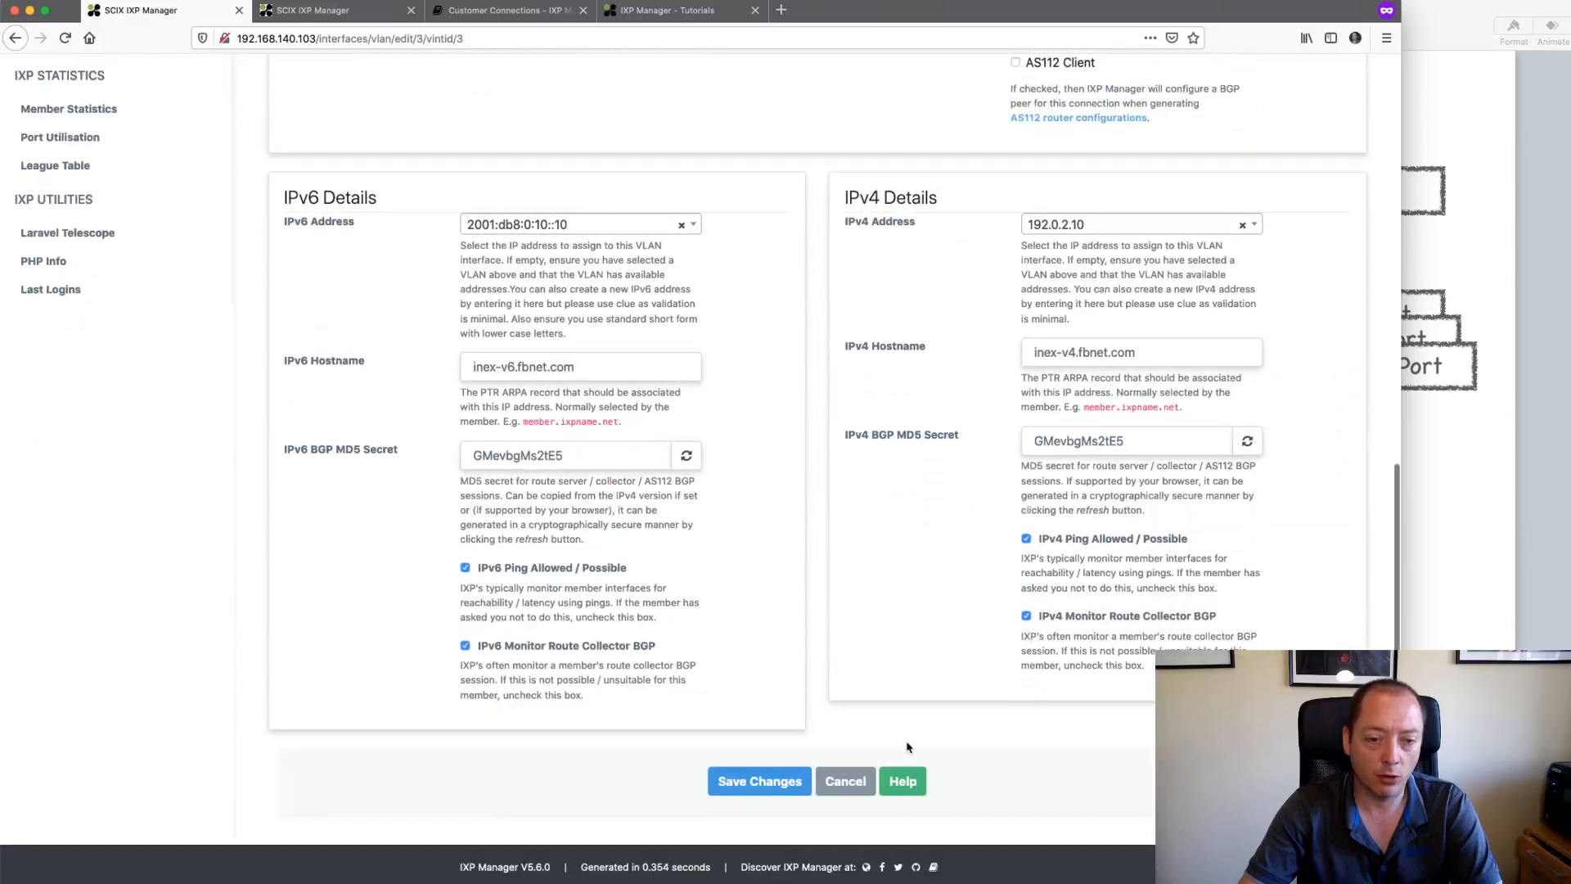
pyautogui.click(903, 875)
pyautogui.scroll(5, 933, 479)
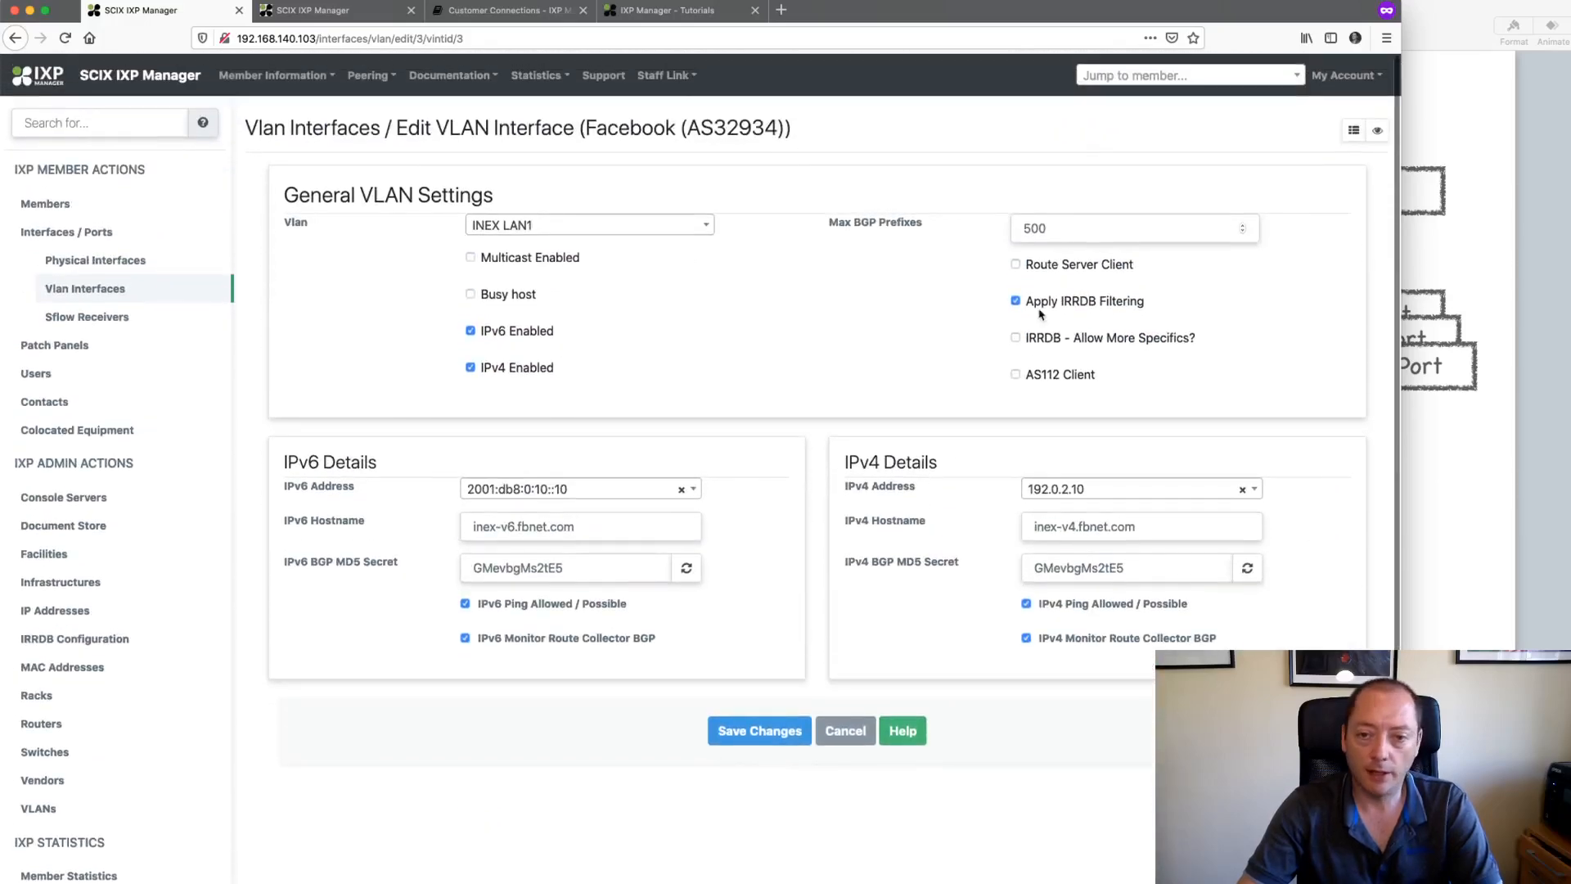
# Step: Check the Max Prefixes value on Facebook's member overview in the second browser tab, and return to the VLAN interface form
pyautogui.doubleClick(1063, 227)
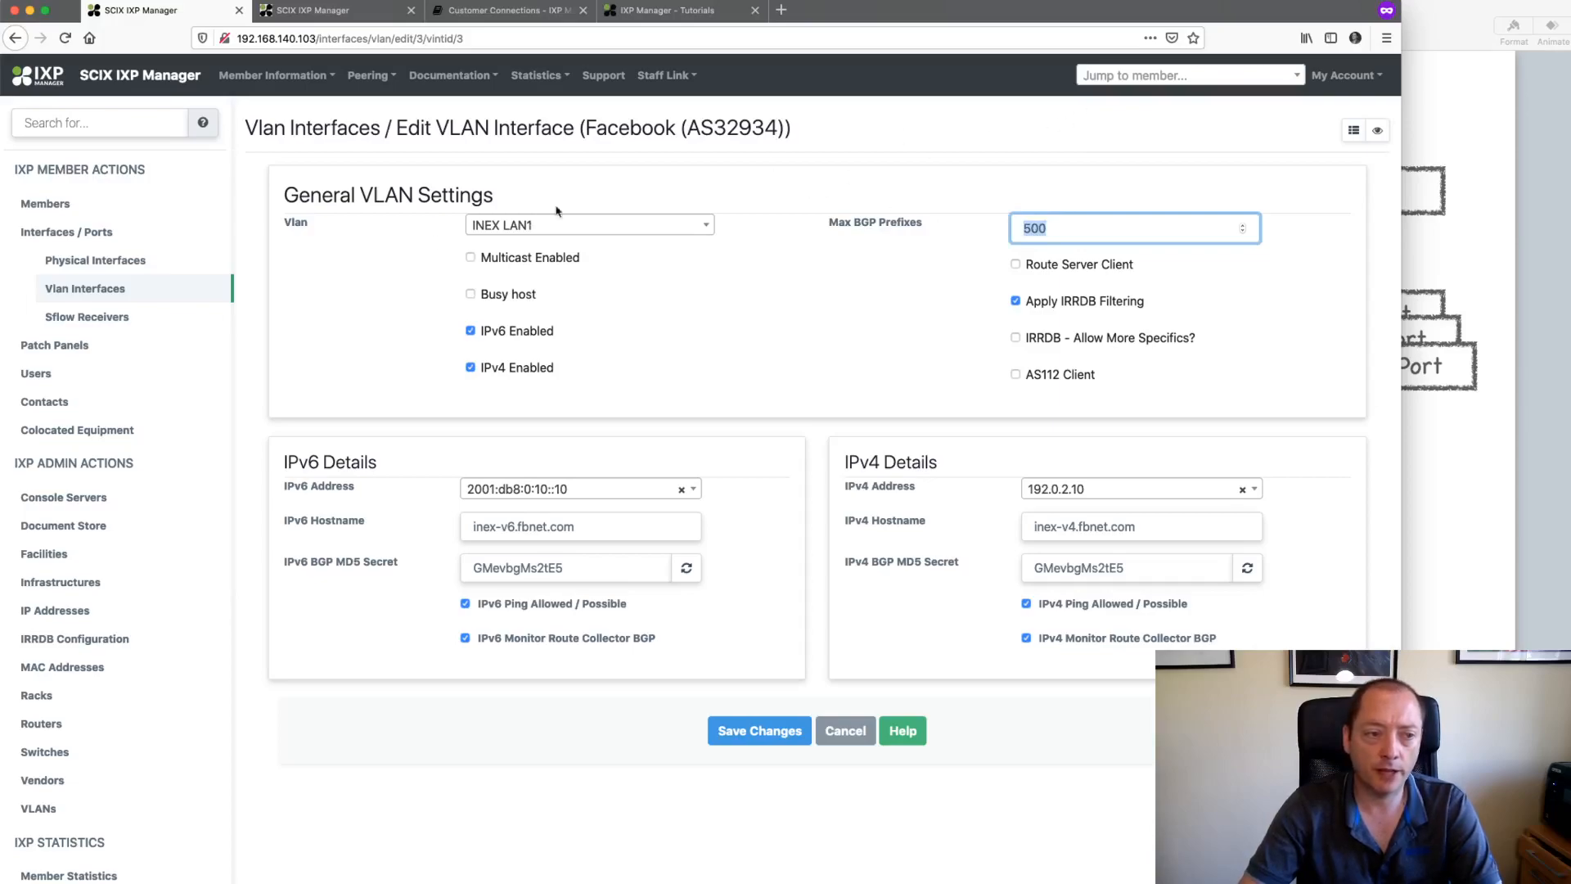
pyautogui.click(319, 16)
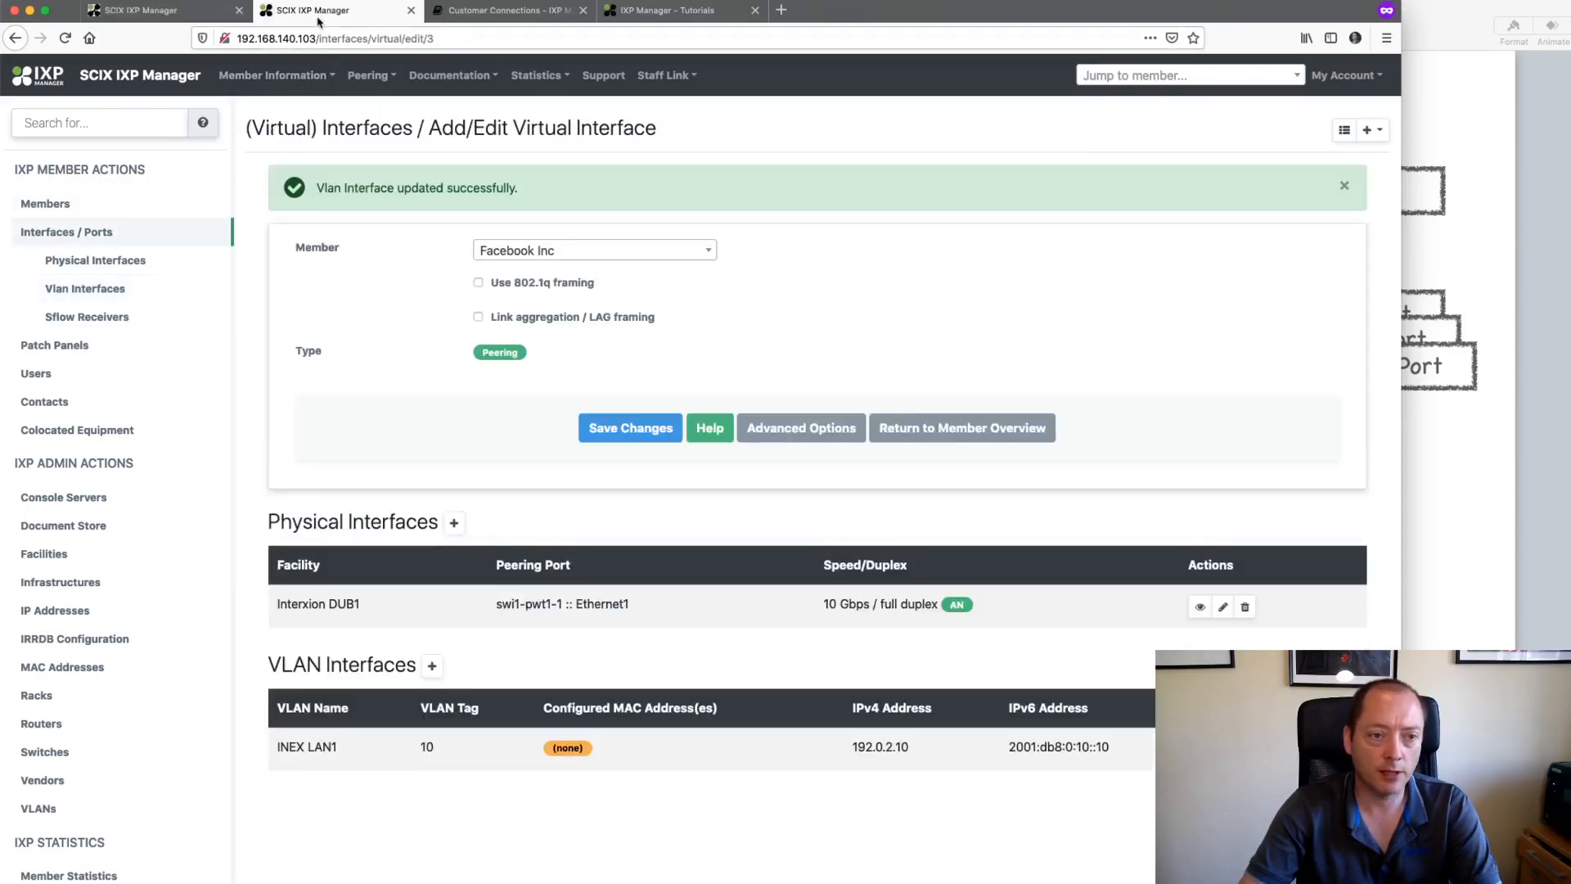
pyautogui.click(1096, 82)
pyautogui.write('fa')
pyautogui.press('Return')
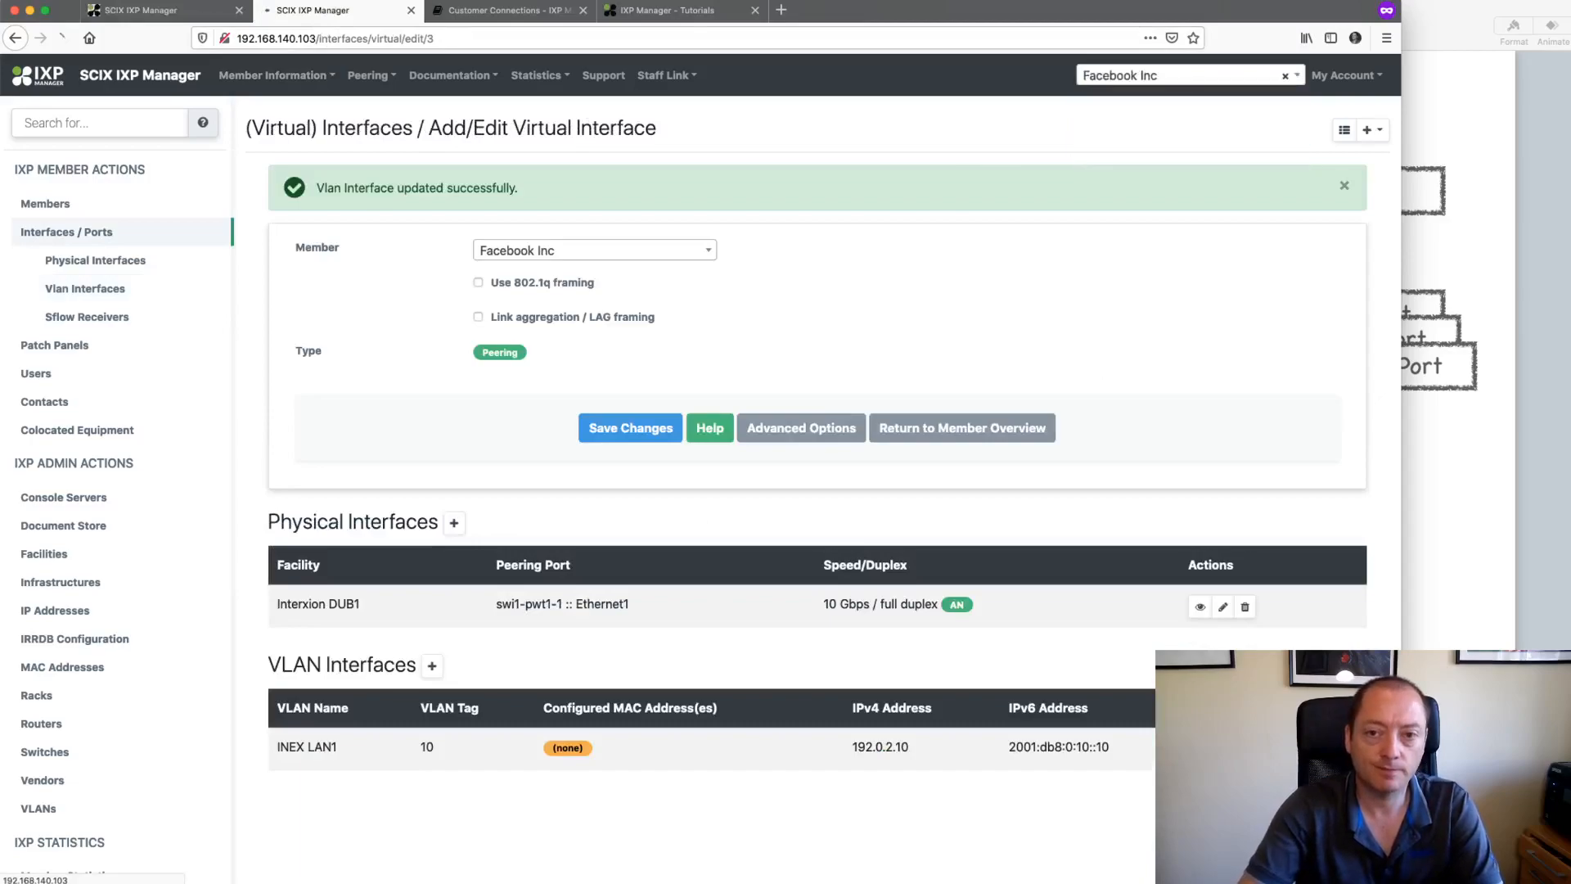
pyautogui.scroll(-3, 951, 686)
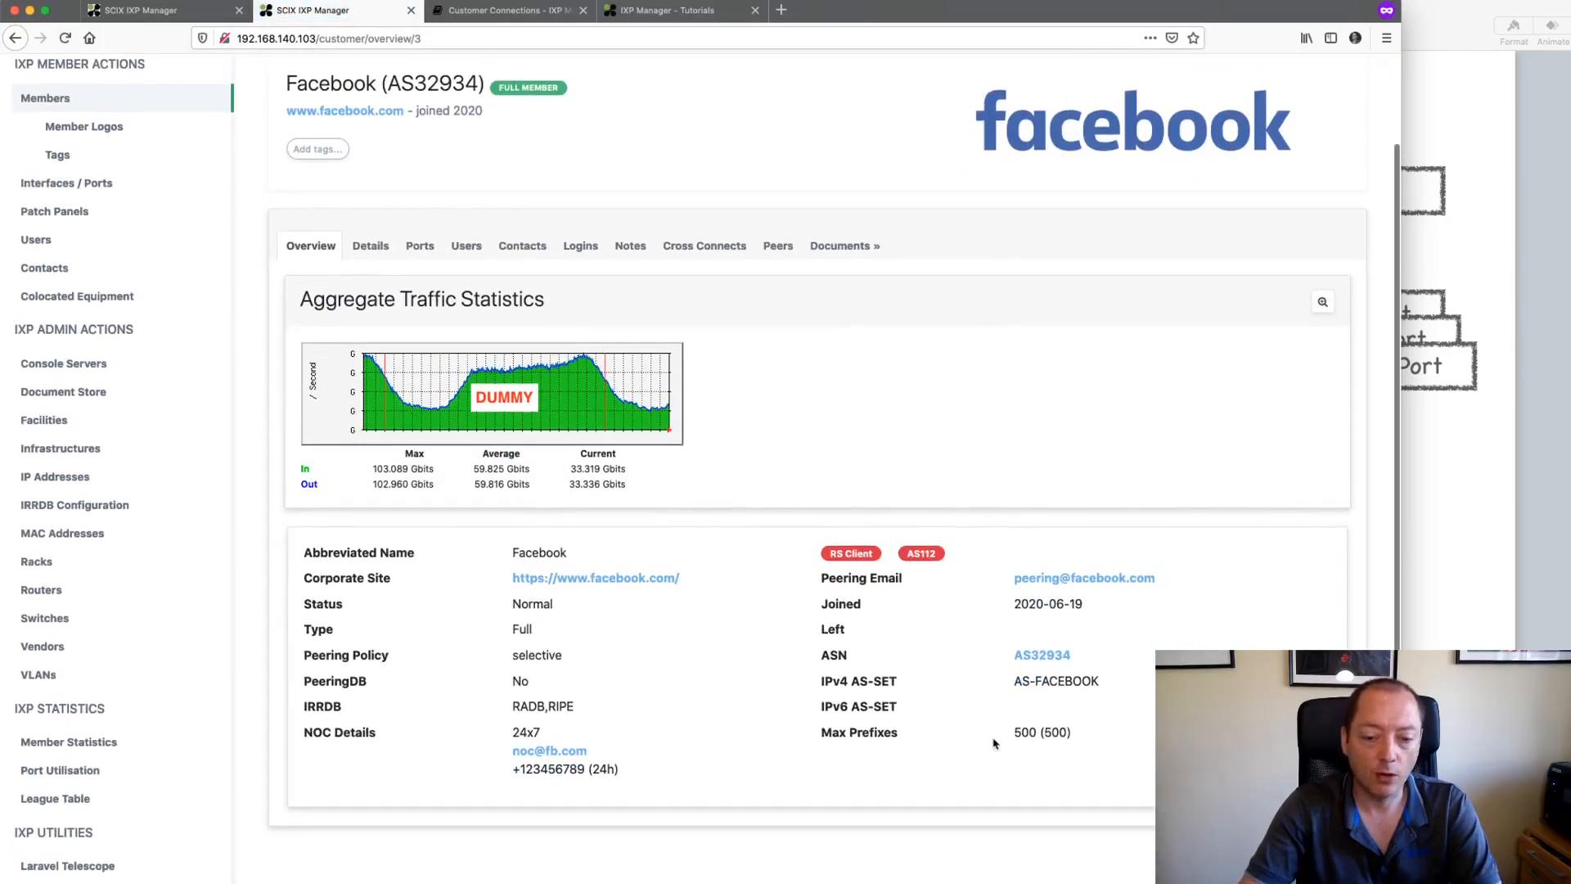
pyautogui.doubleClick(1024, 733)
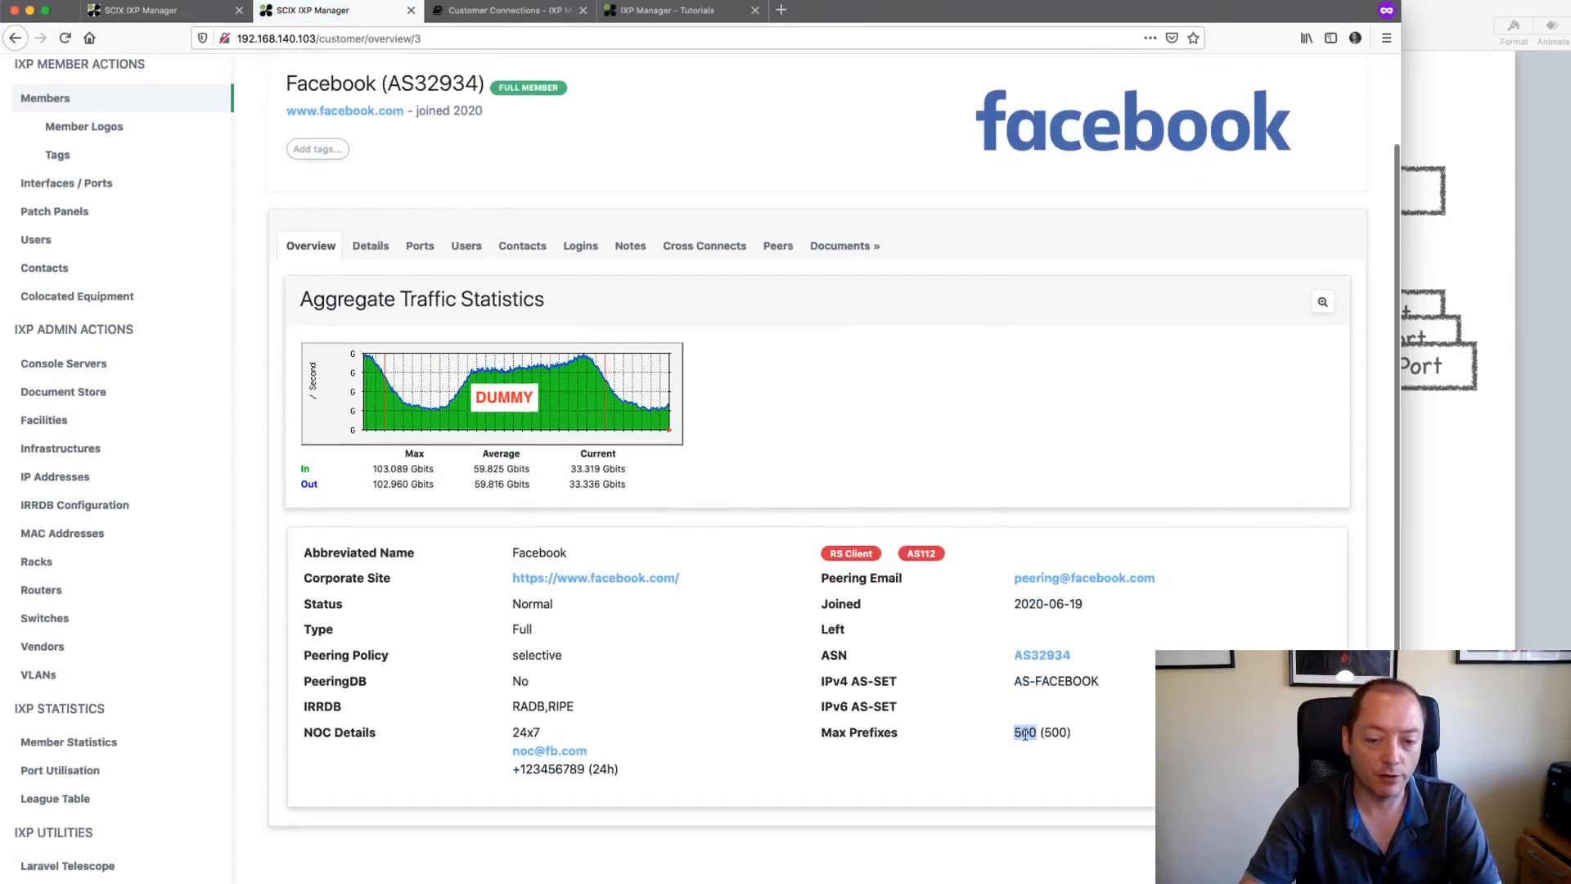
pyautogui.click(630, 17)
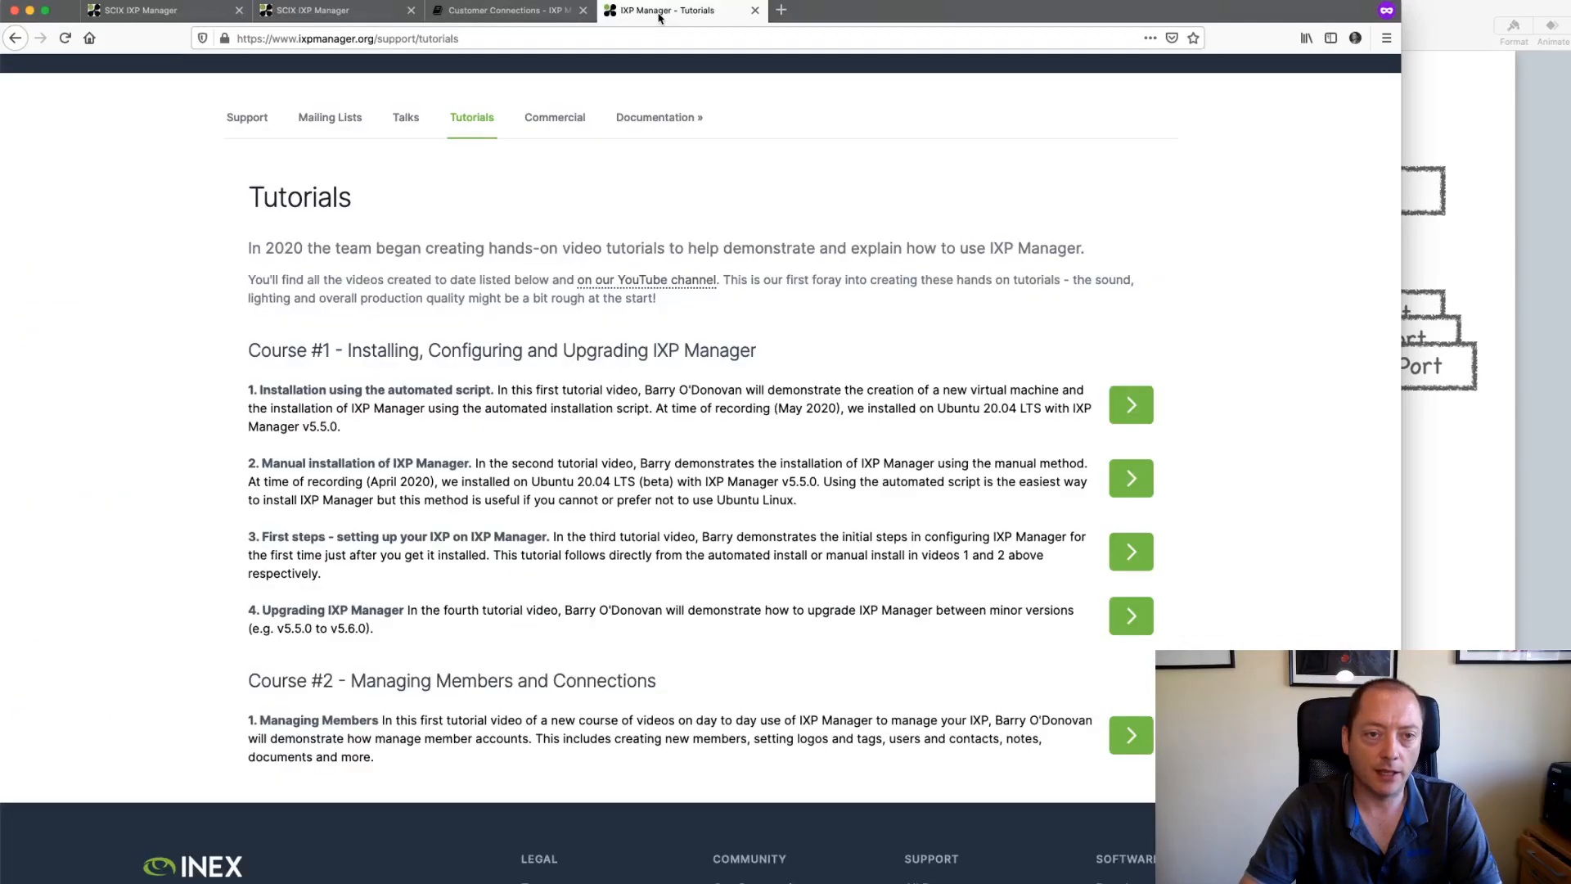
pyautogui.click(474, 18)
pyautogui.click(139, 11)
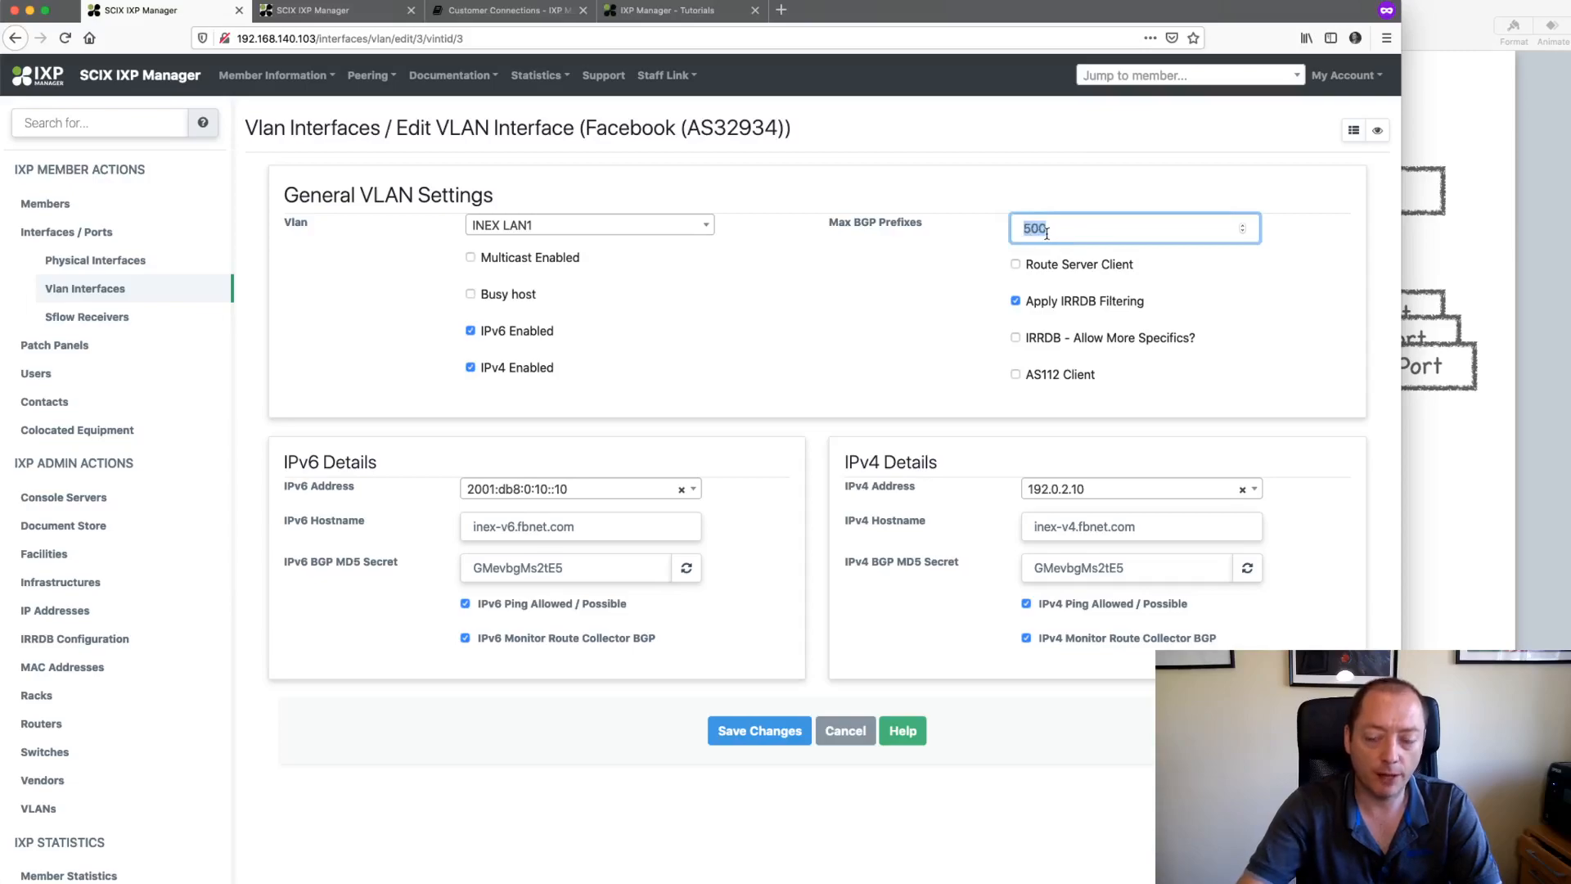
# Step: Set Max BGP Prefixes to 600, enable Route Server Client and IRRDB - Allow More Specifics, and save the VLAN interface
pyautogui.press('BackSpace')
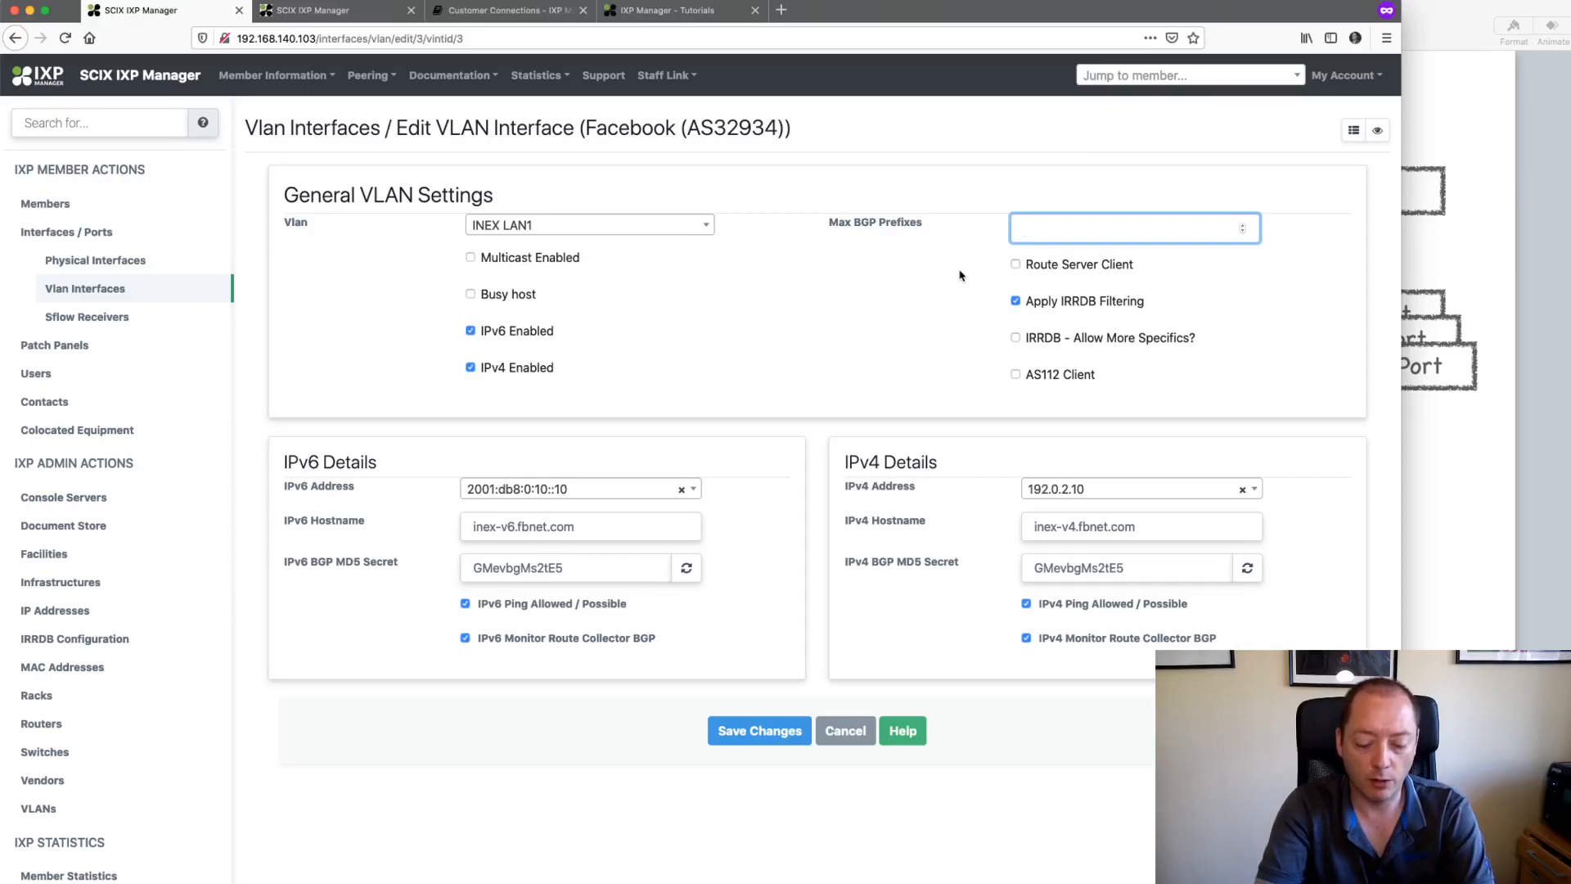
pyautogui.write('600')
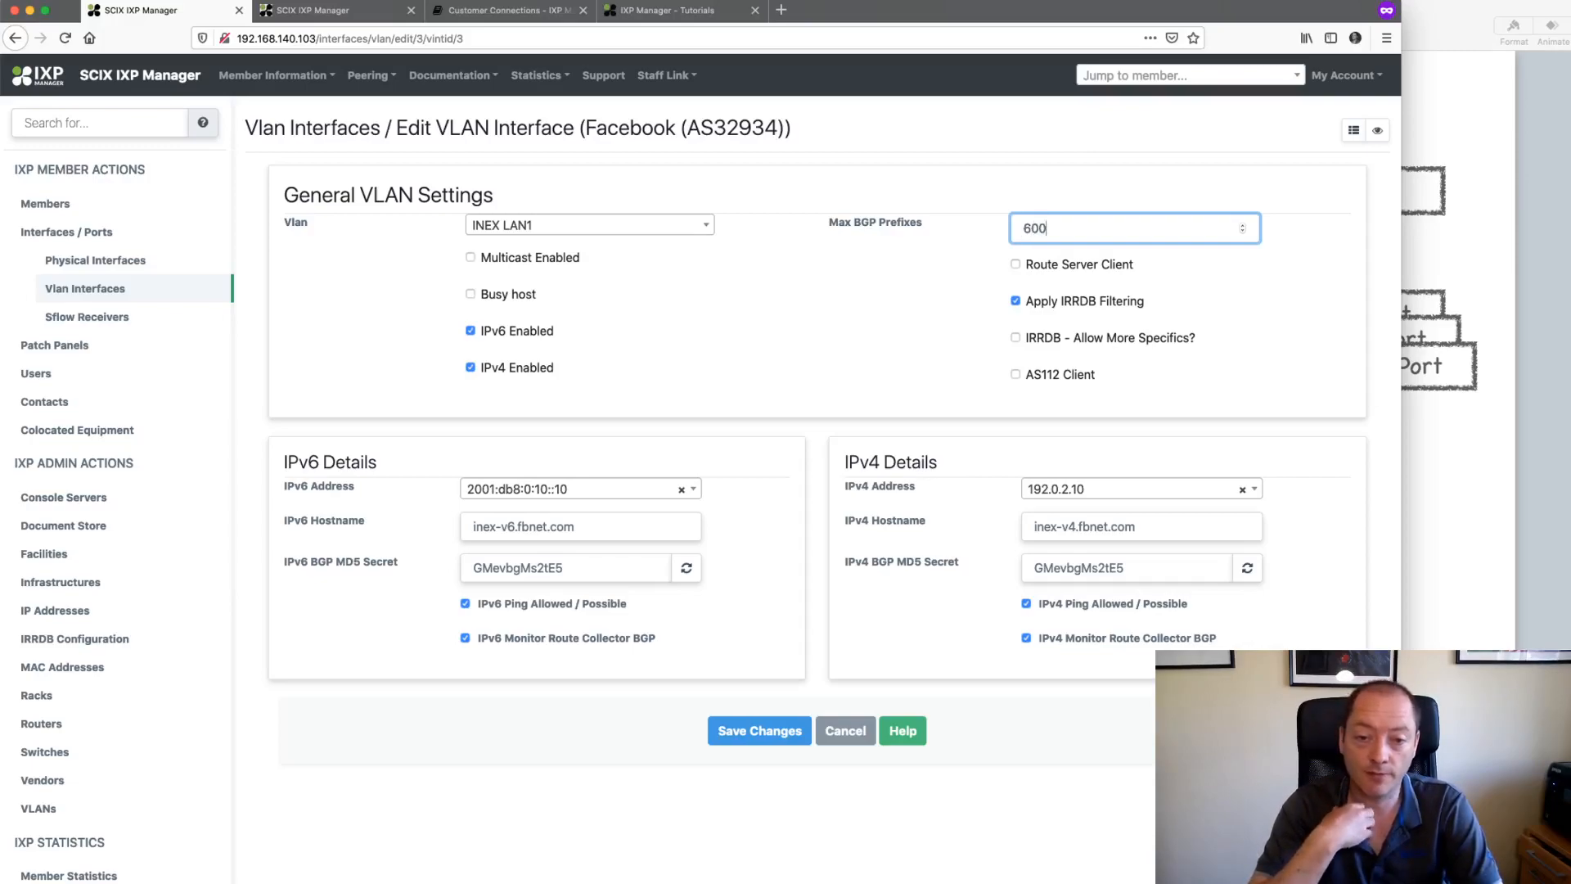
pyautogui.click(1083, 267)
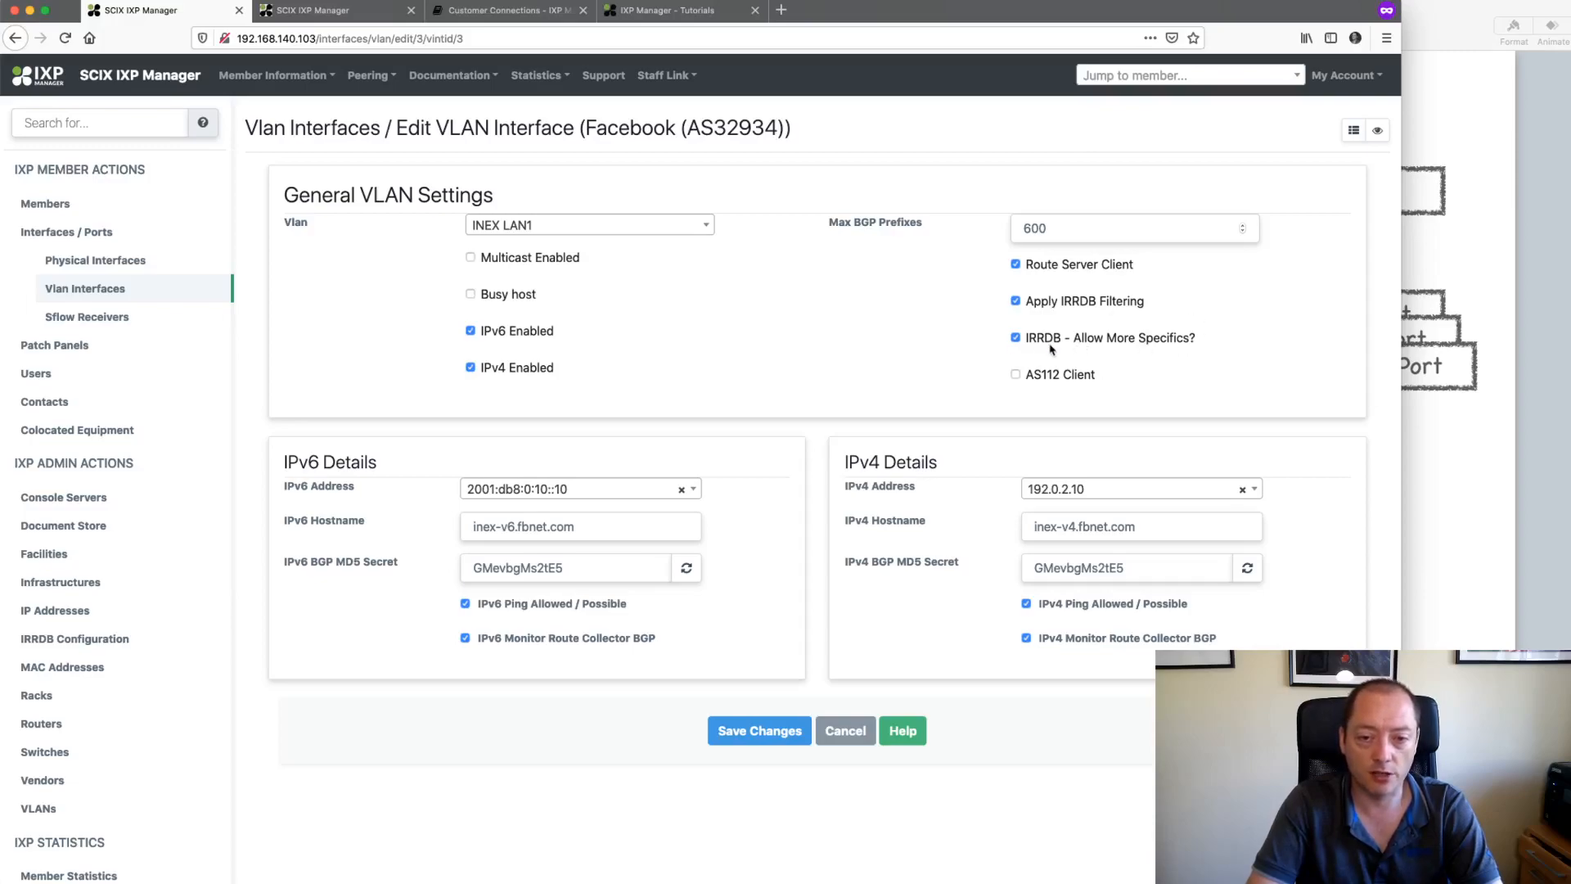
pyautogui.doubleClick(1123, 337)
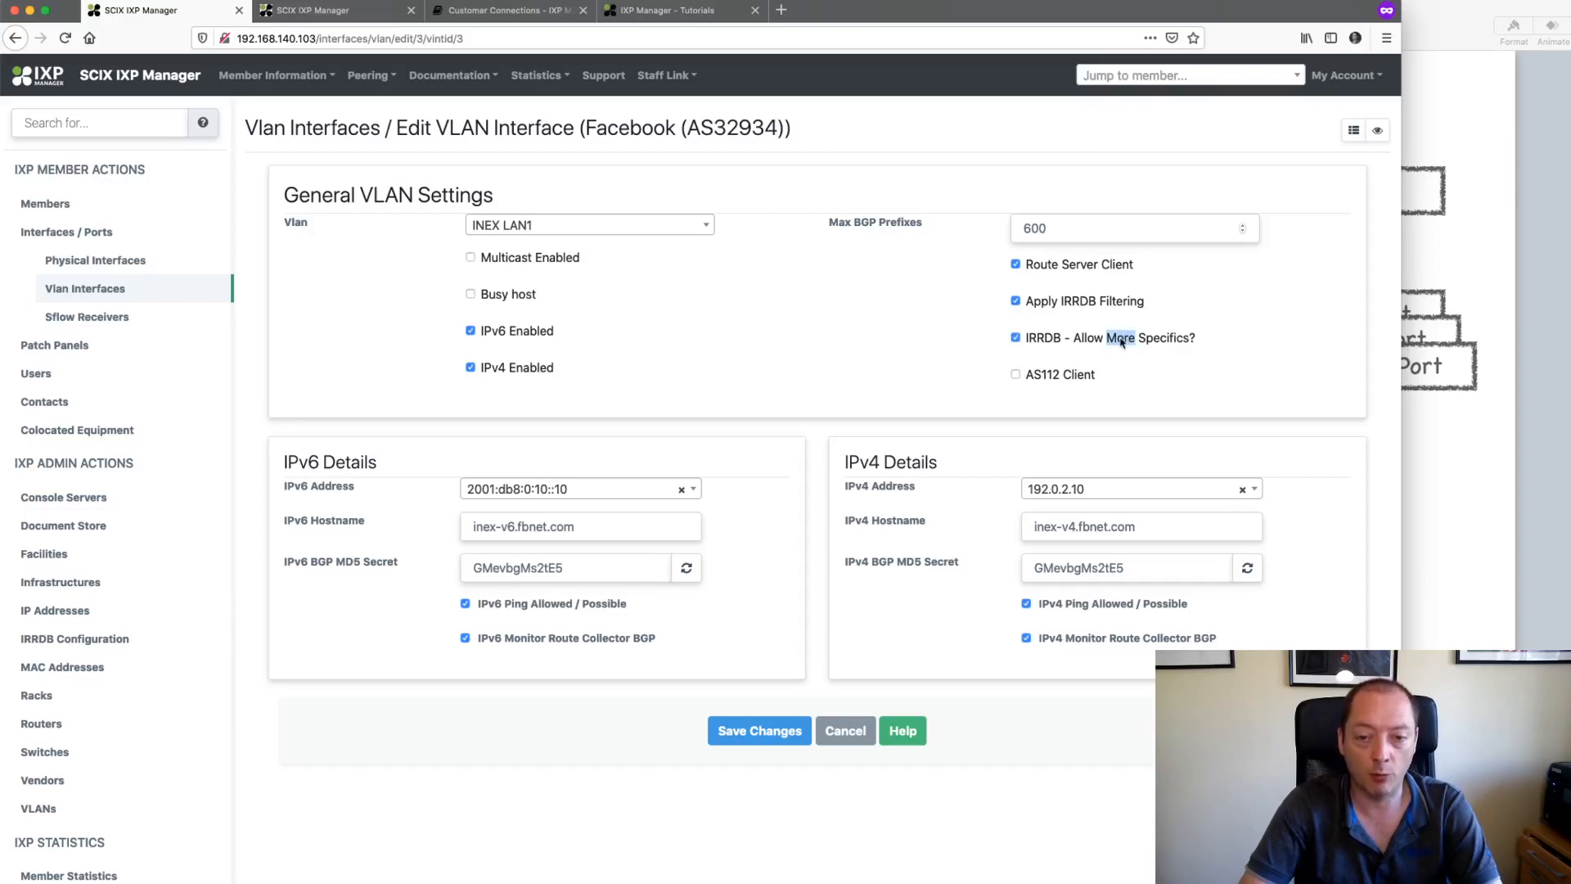
pyautogui.click(1068, 376)
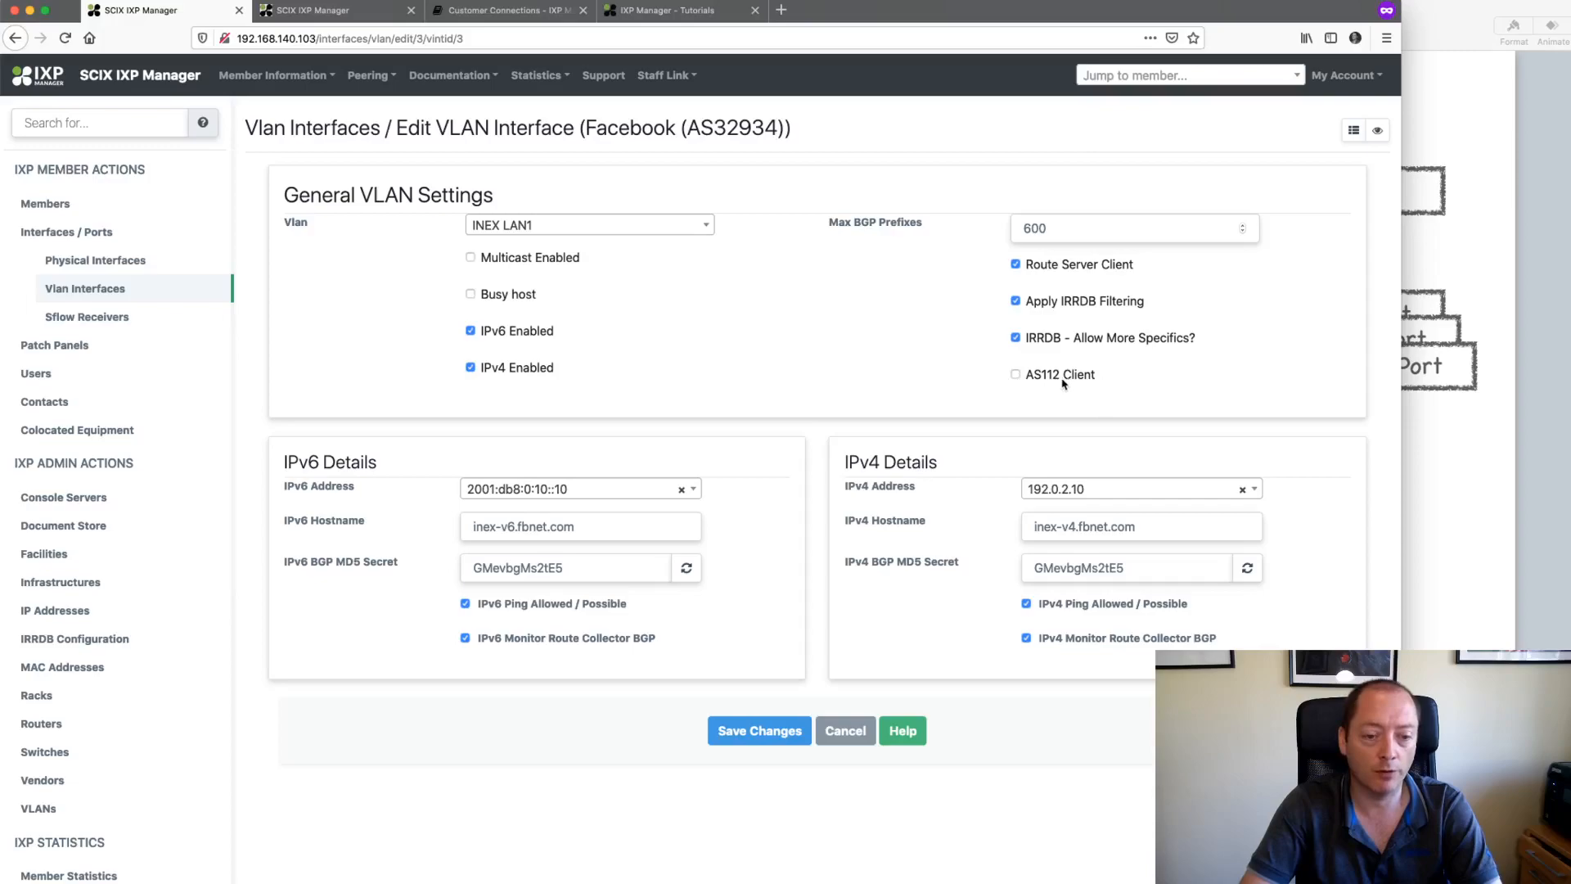
pyautogui.click(769, 740)
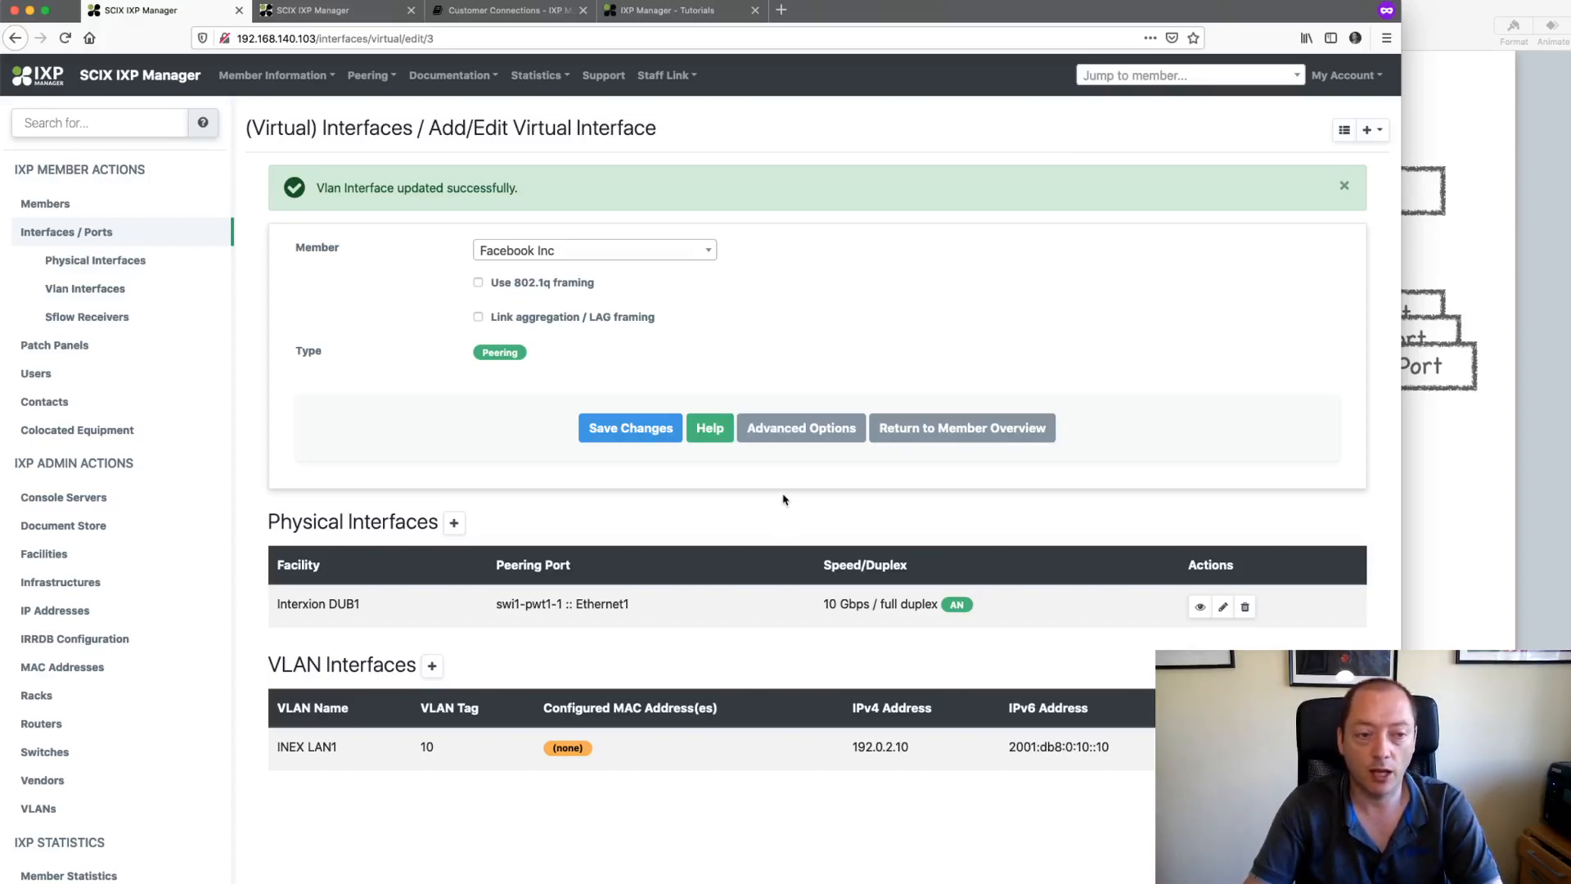
# Step: Return to Facebook's member overview and start the wizard for provisioning a new port
pyautogui.click(910, 428)
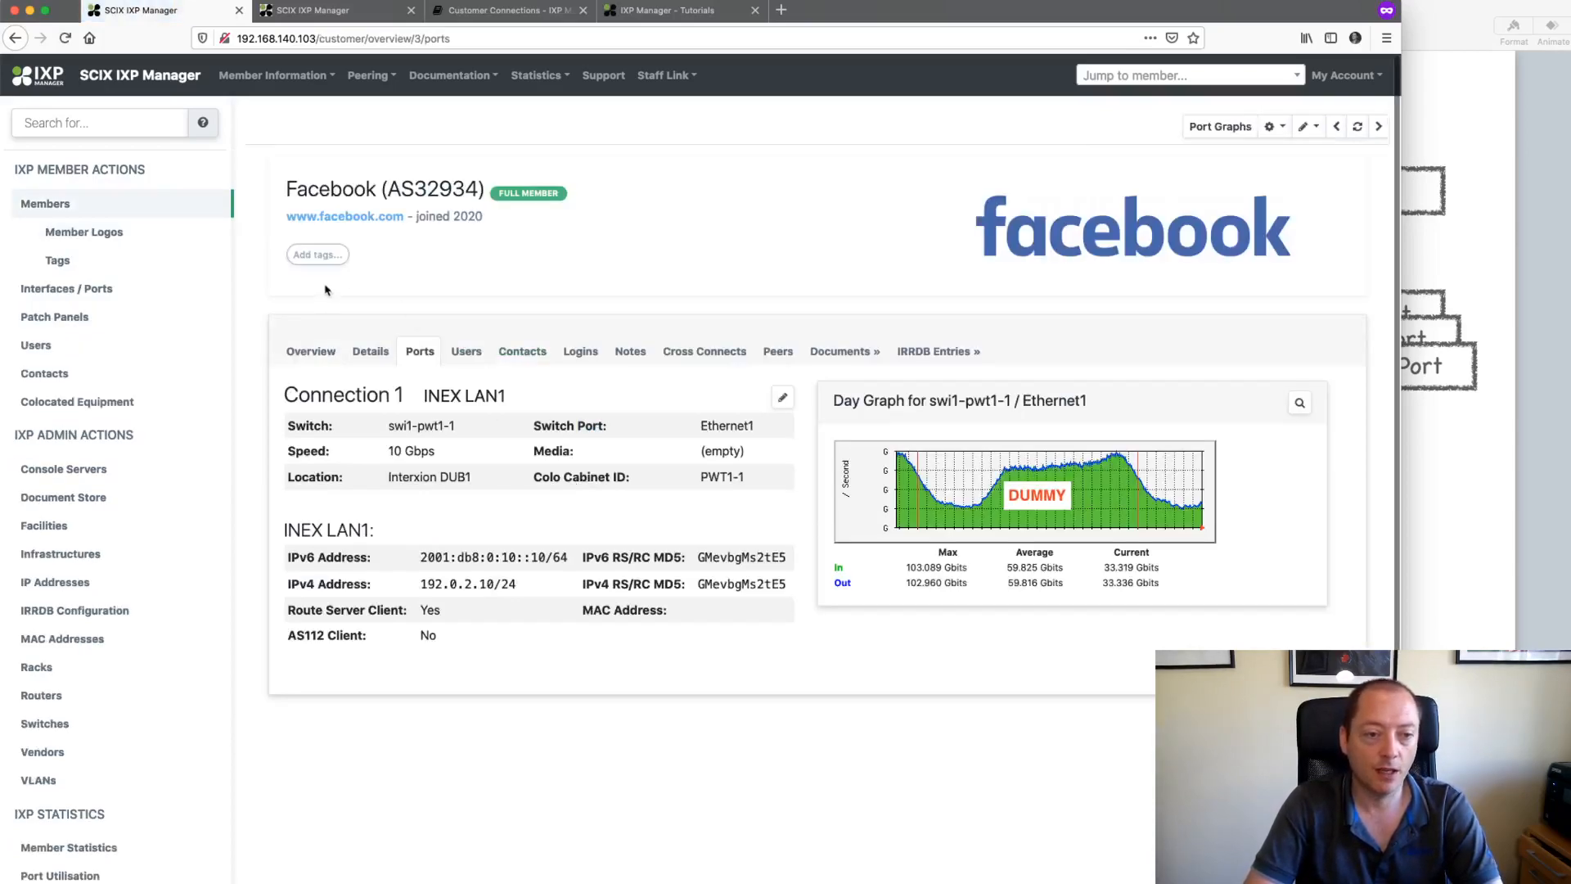
pyautogui.click(315, 350)
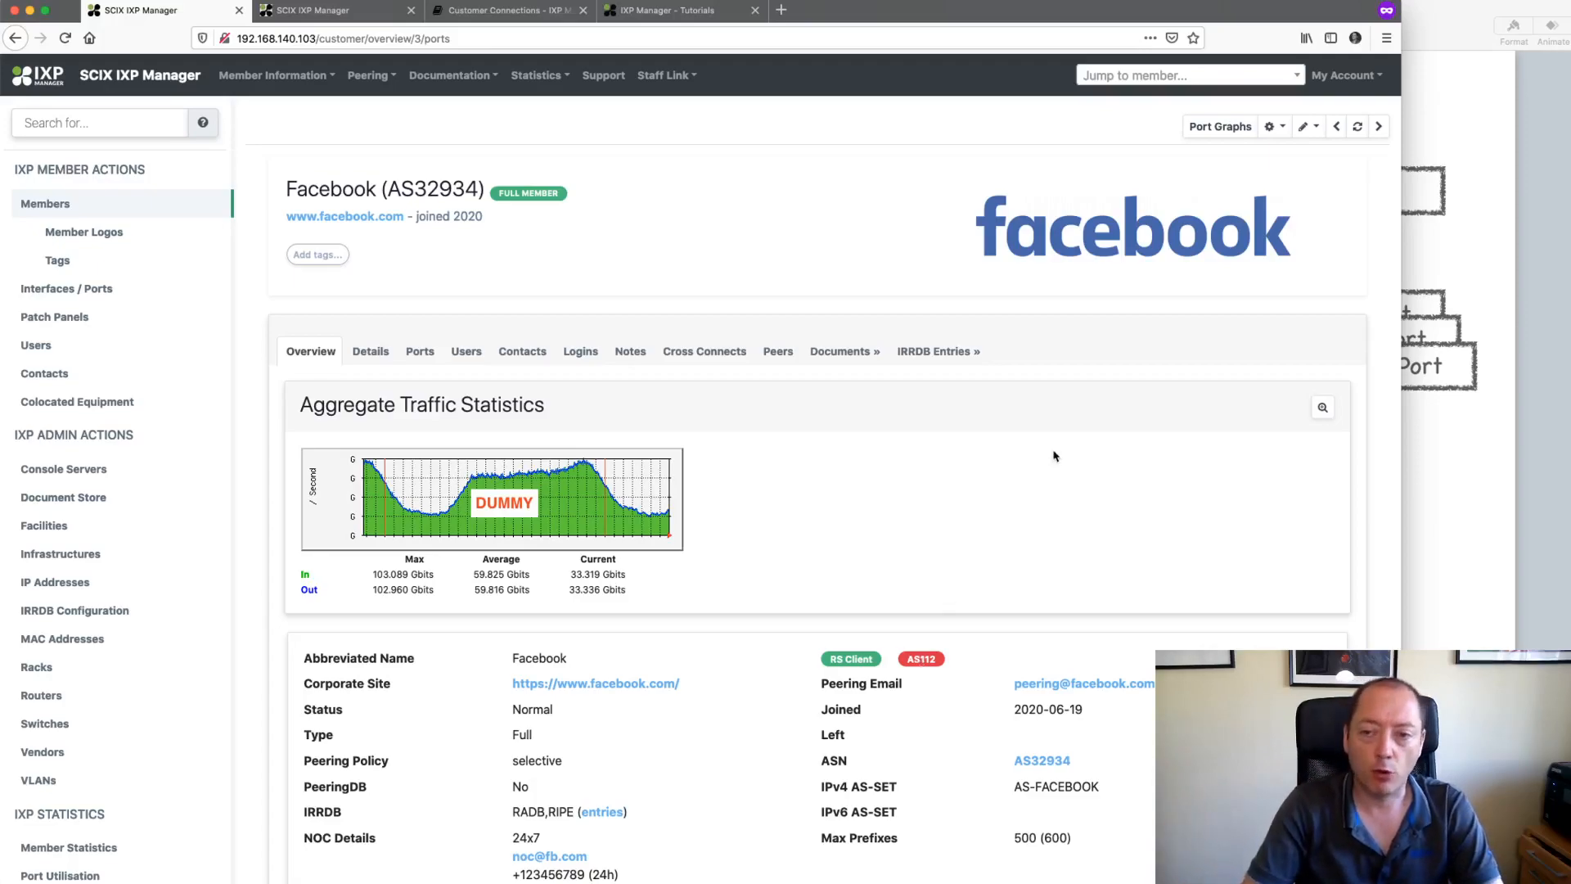
pyautogui.click(1271, 127)
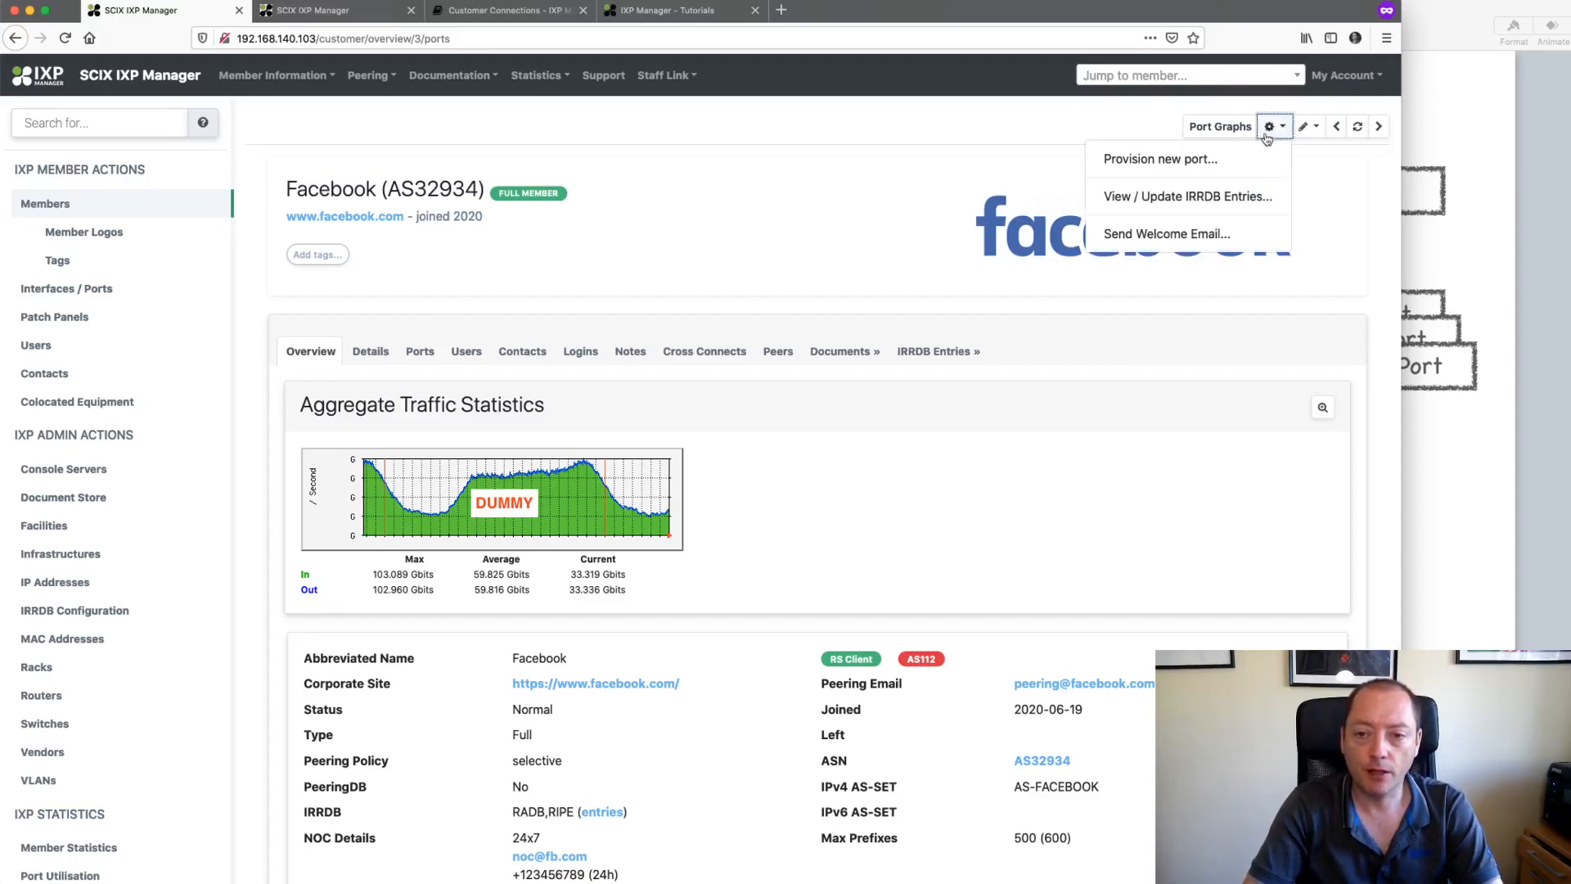
pyautogui.click(1158, 160)
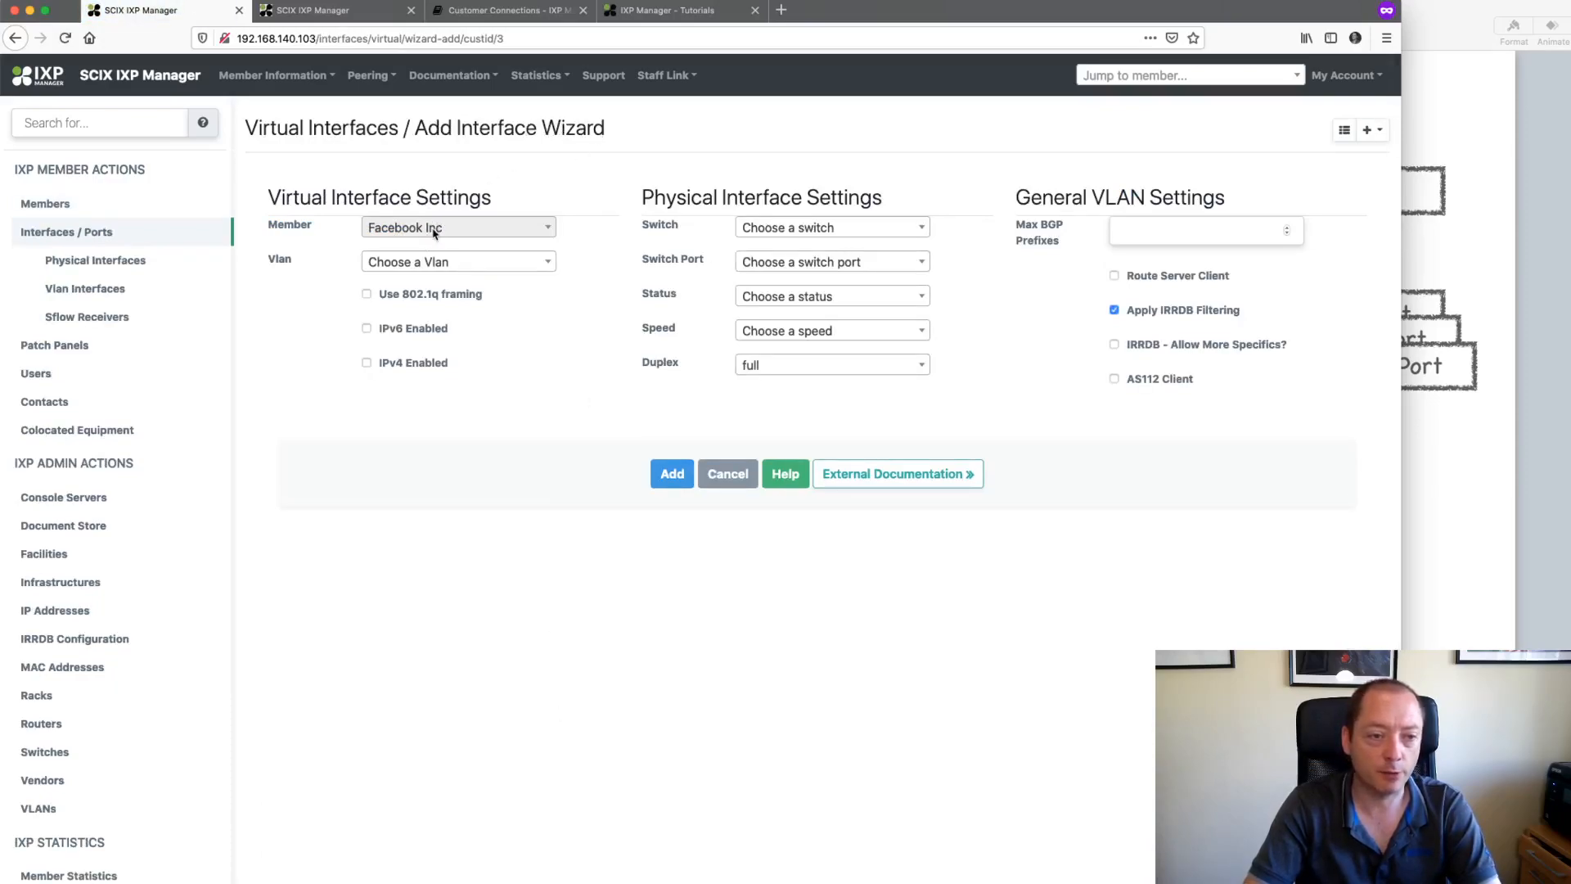
# Step: Assign the new virtual interface to the INEX LAN1 VLAN and enable both IPv6 and IPv4
pyautogui.click(503, 263)
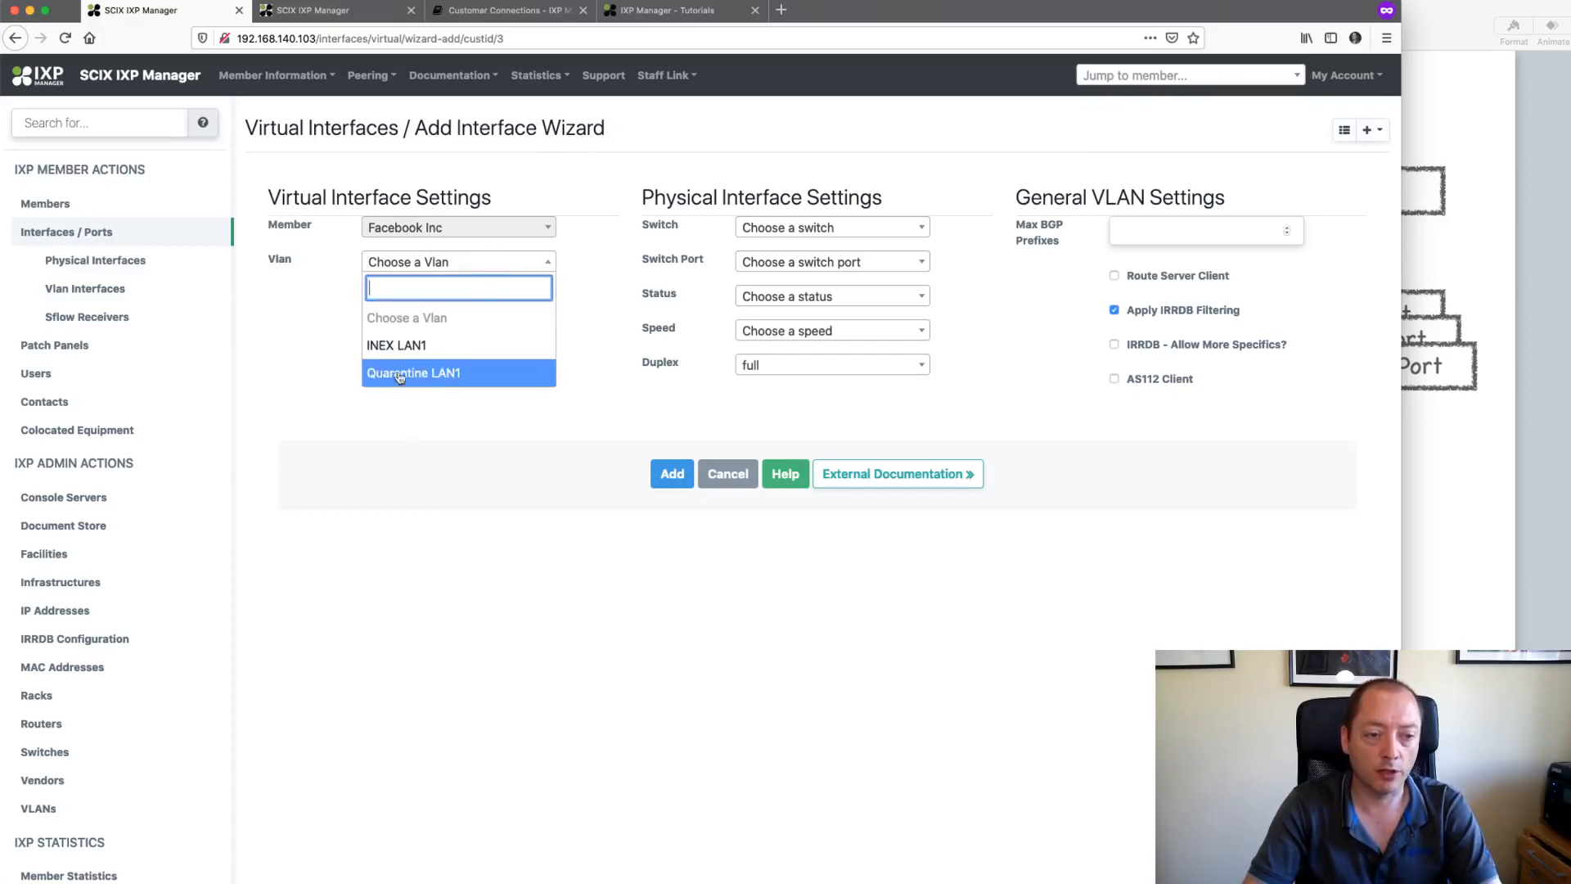
pyautogui.click(406, 346)
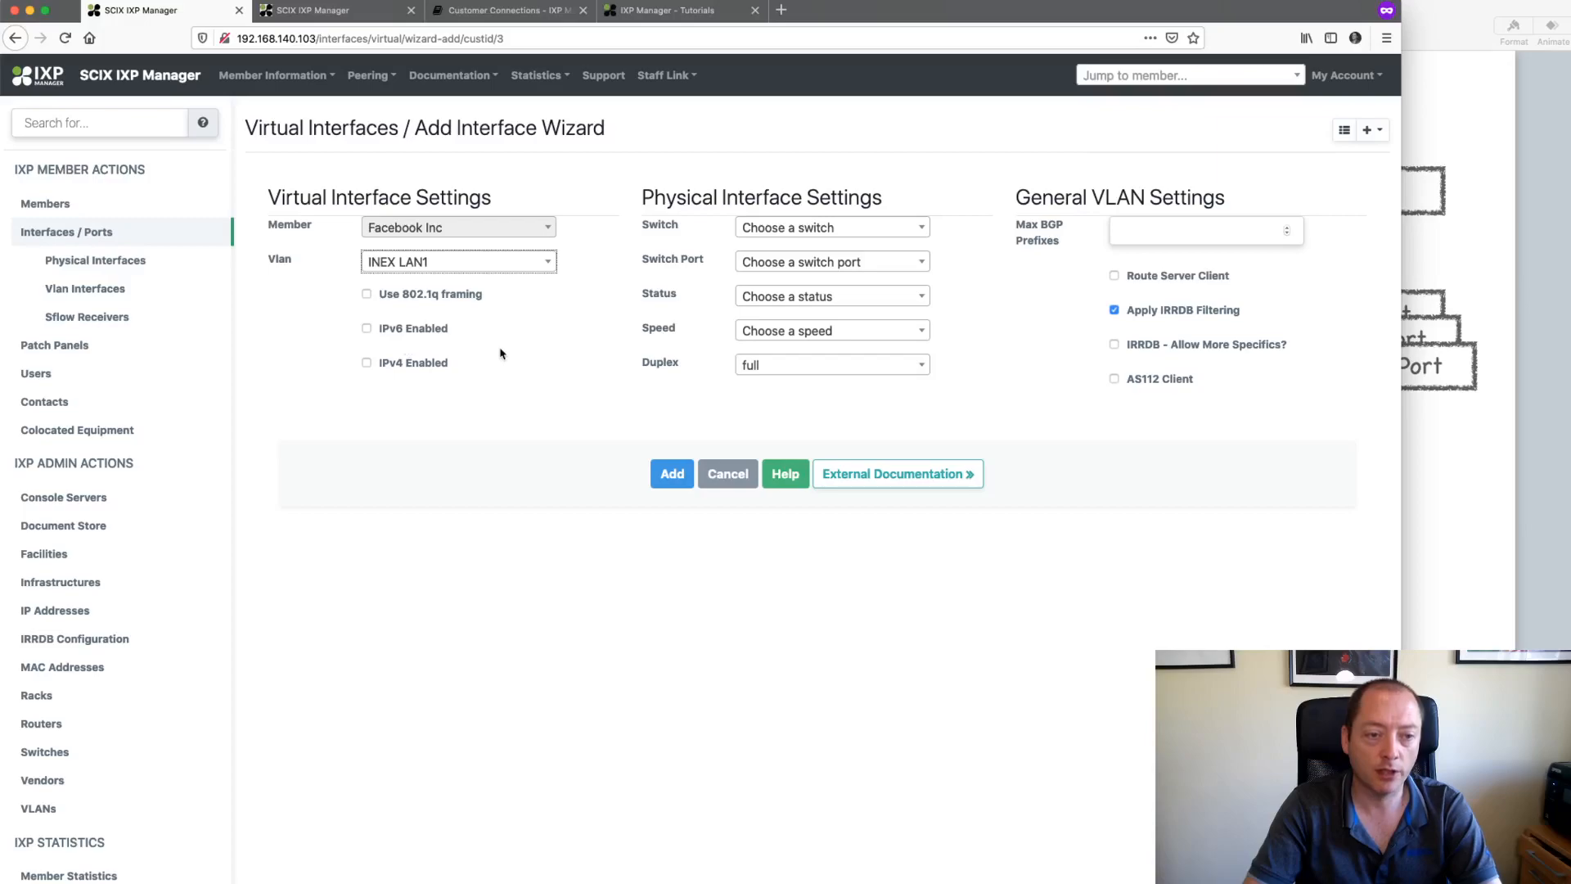
pyautogui.click(433, 335)
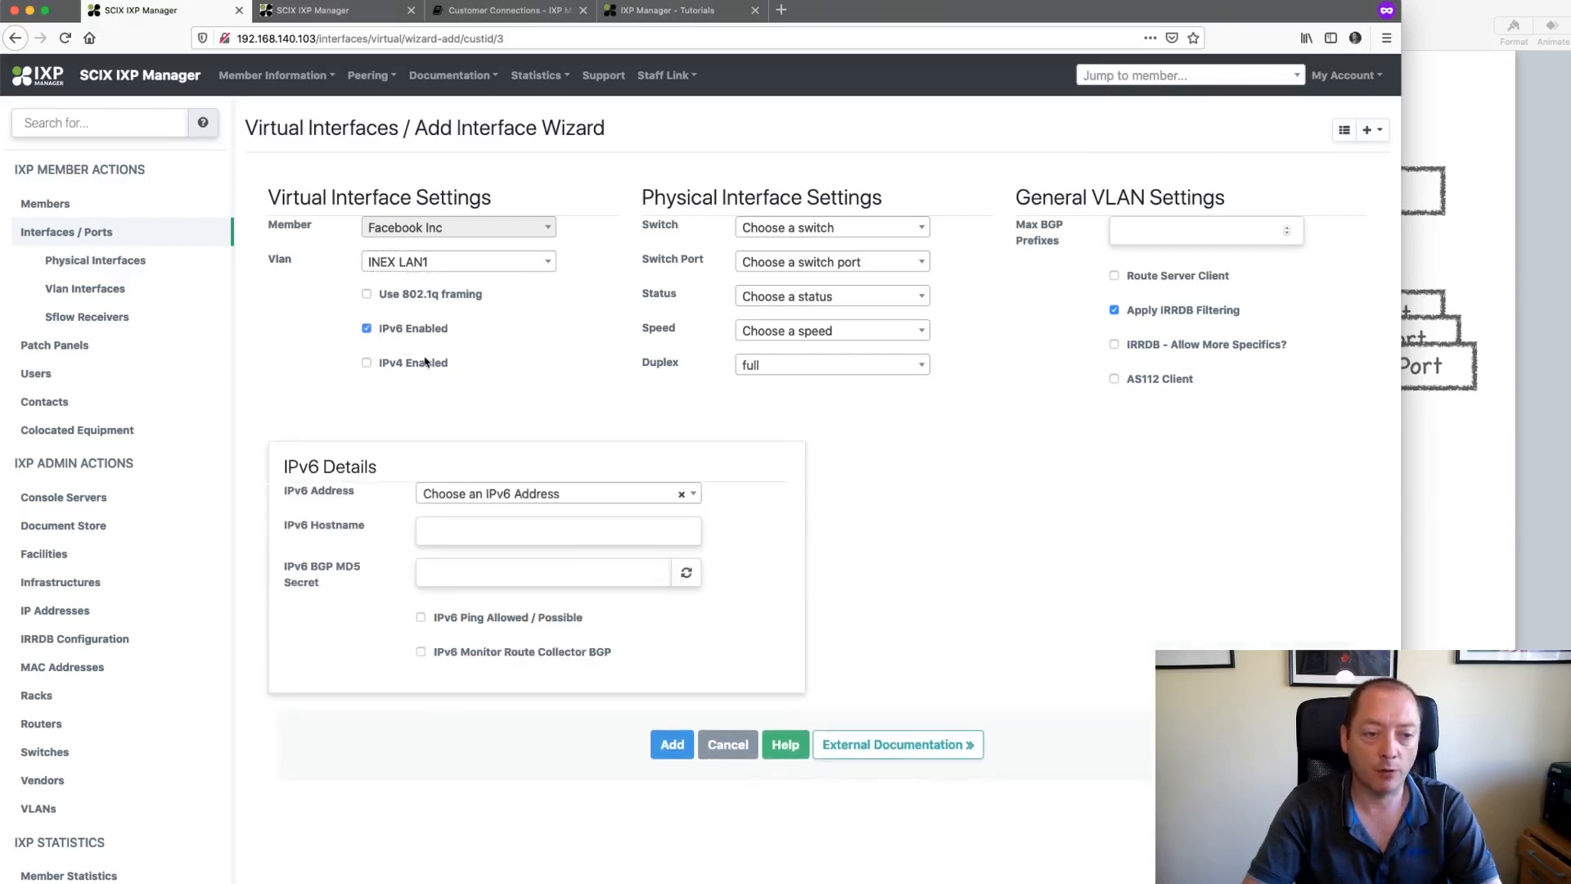
pyautogui.click(421, 361)
# Step: Set the physical interface to switch swi1-pwt1-1, port Ethernet2 (Peering), with status Connected, speed 10 Gbps and full duplex
pyautogui.click(773, 228)
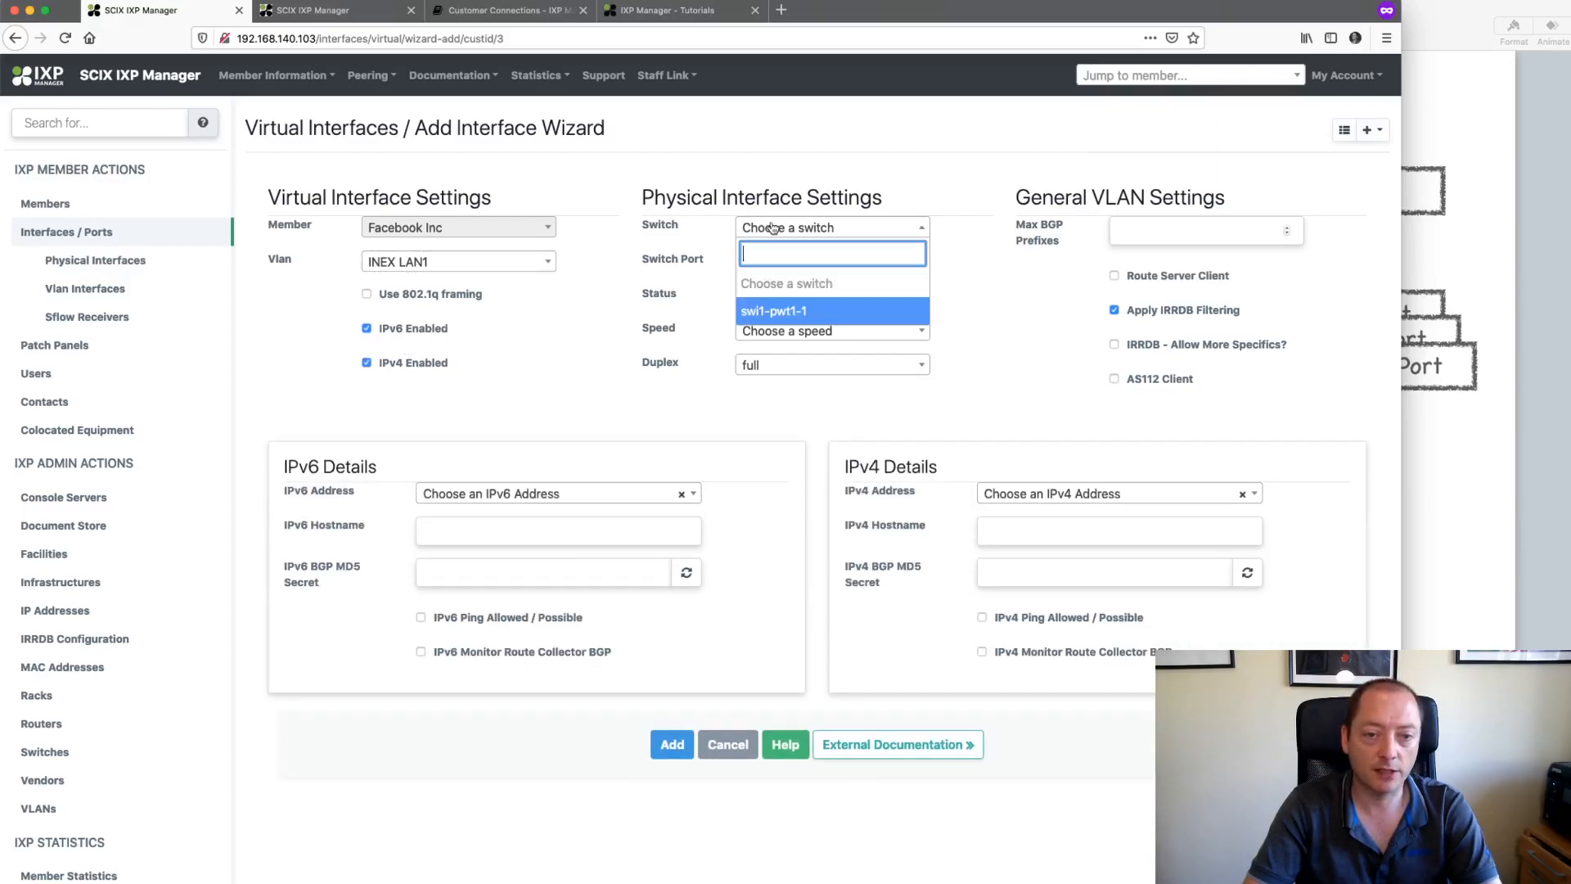
pyautogui.click(789, 311)
pyautogui.click(797, 262)
pyautogui.click(798, 345)
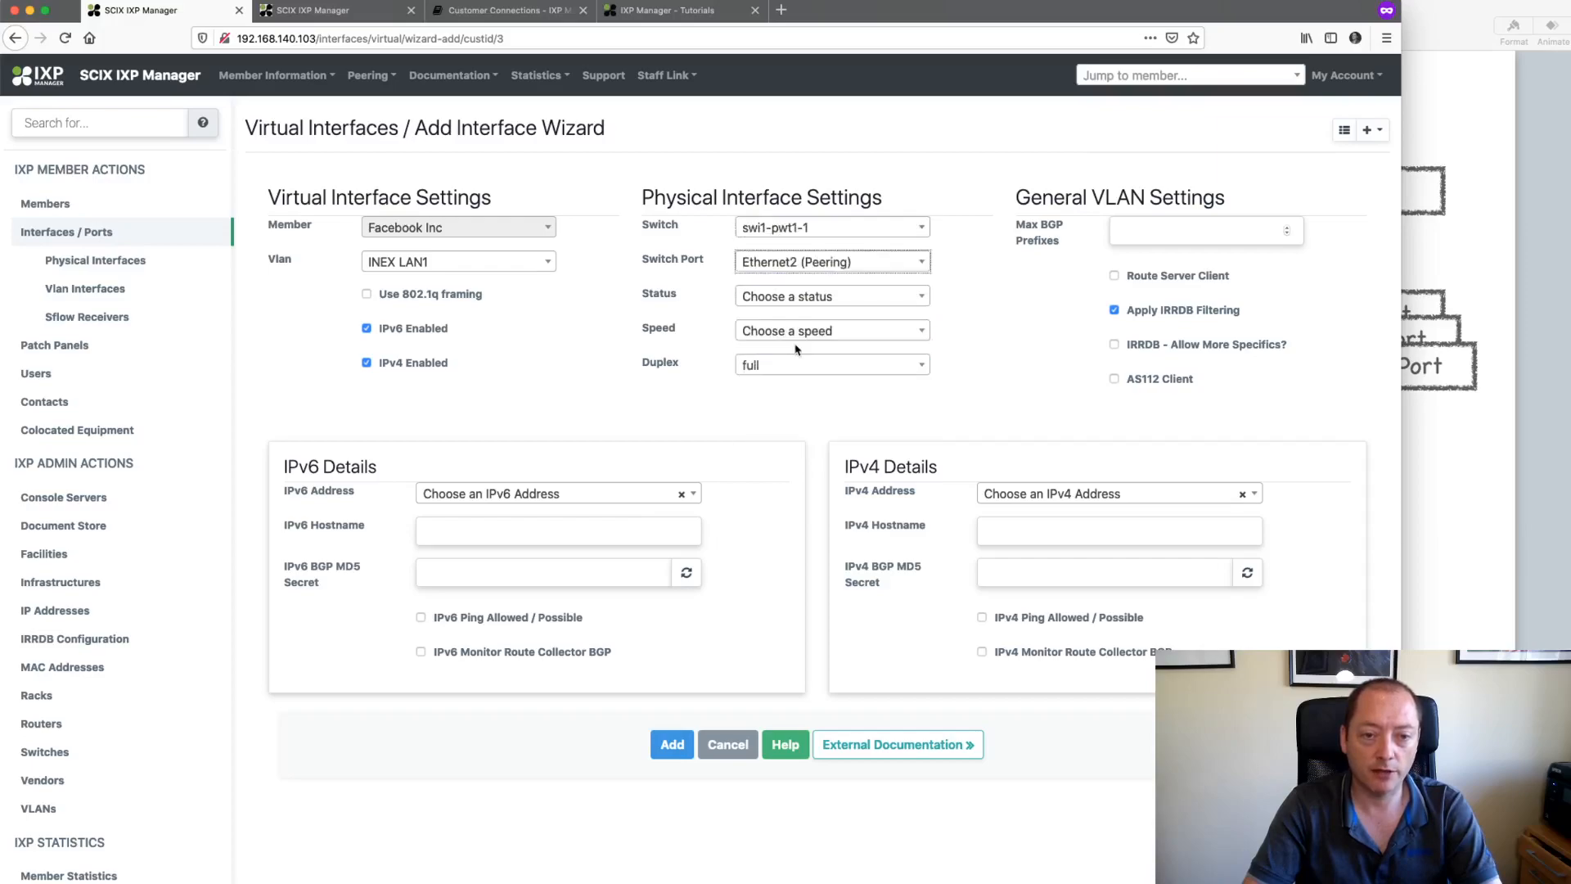
pyautogui.click(795, 297)
pyautogui.click(790, 376)
pyautogui.click(790, 331)
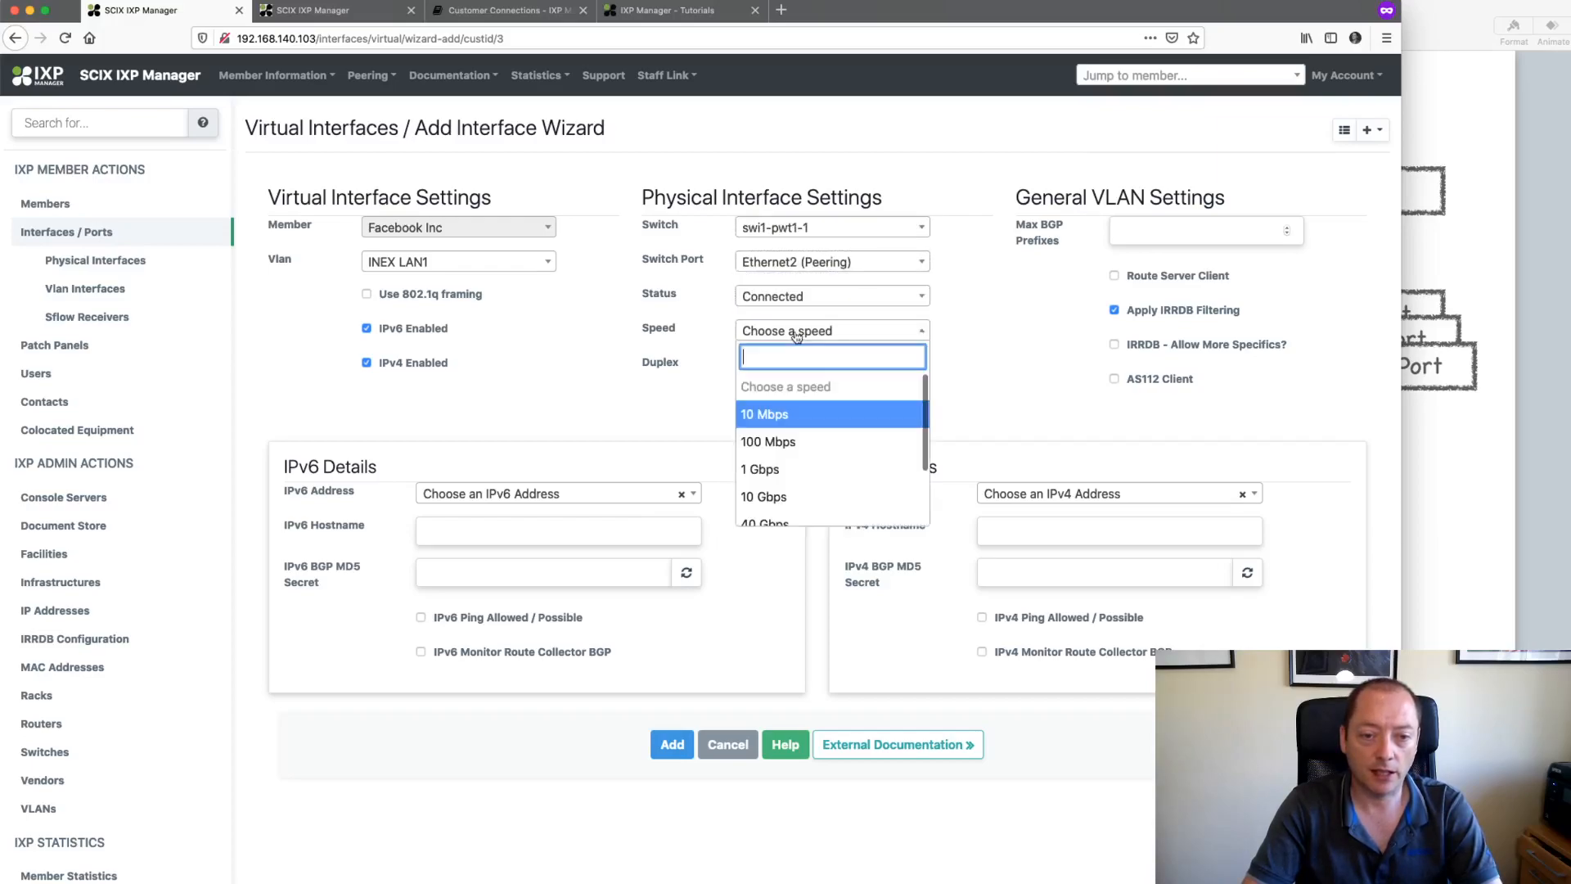
pyautogui.click(781, 500)
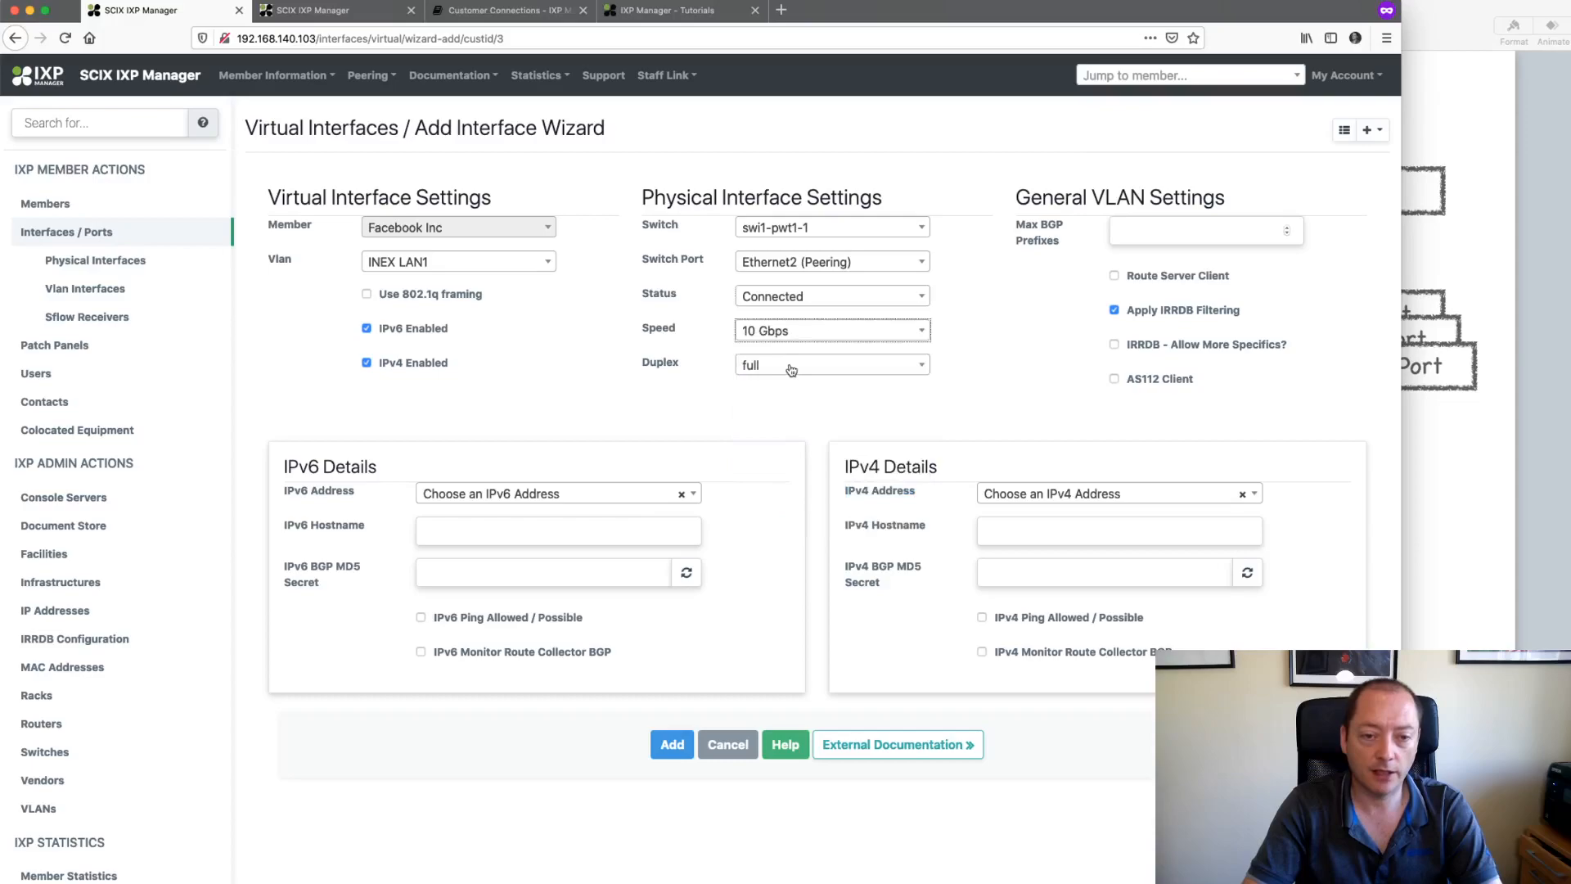
pyautogui.click(789, 364)
pyautogui.click(785, 450)
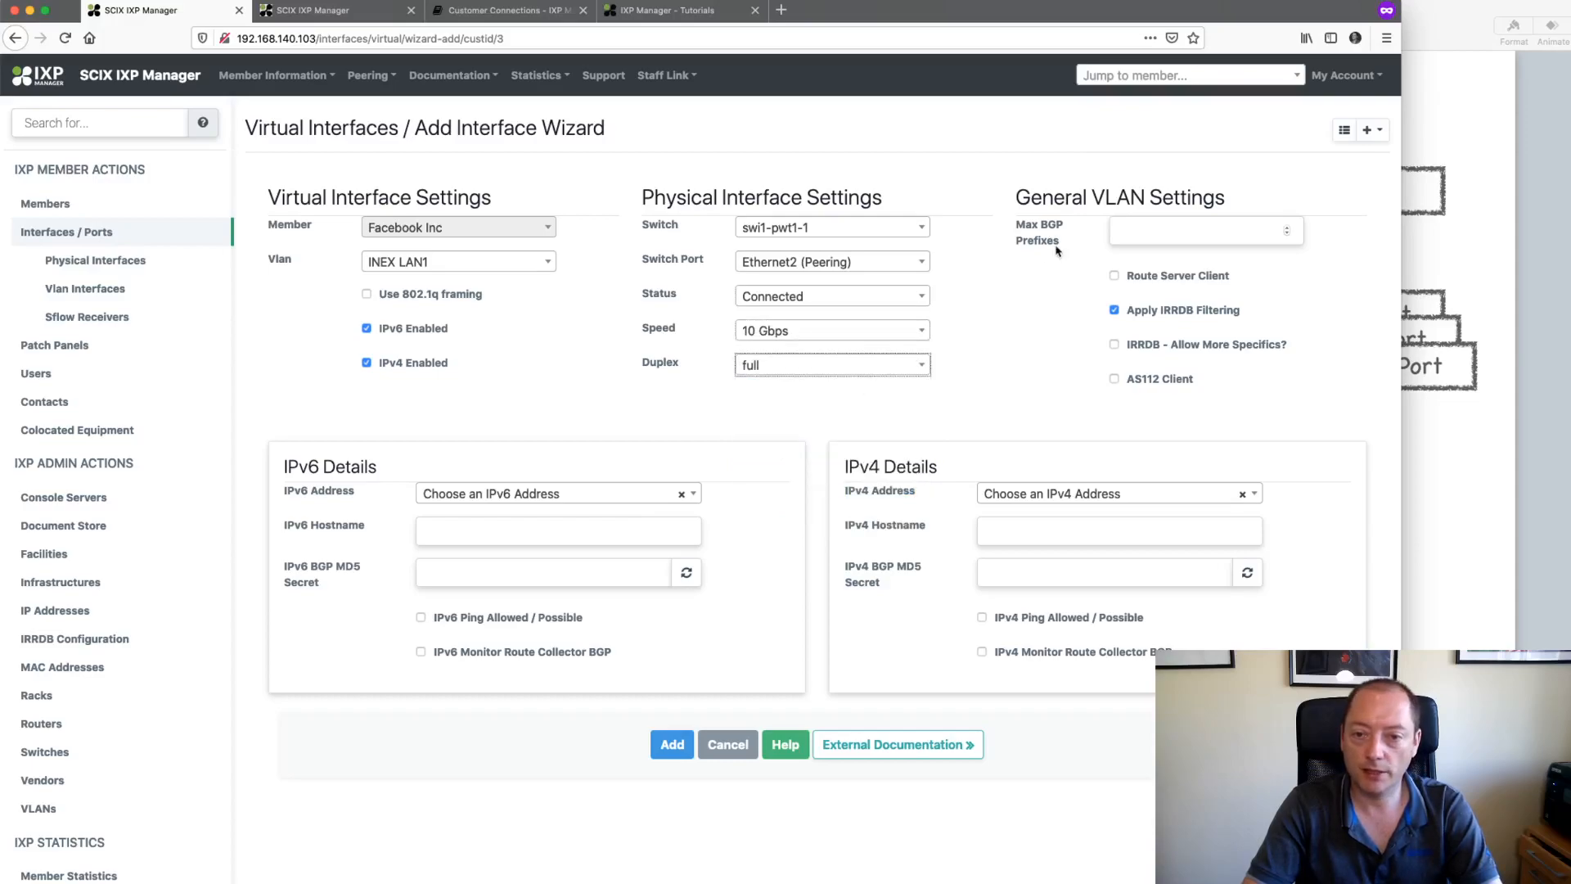
# Step: Enable Route Server Client and IRRDB - Allow More Specifics, and assign IPv6 address 2001:db8:0:10::11 and IPv4 address 192.0.2.11
pyautogui.click(1184, 278)
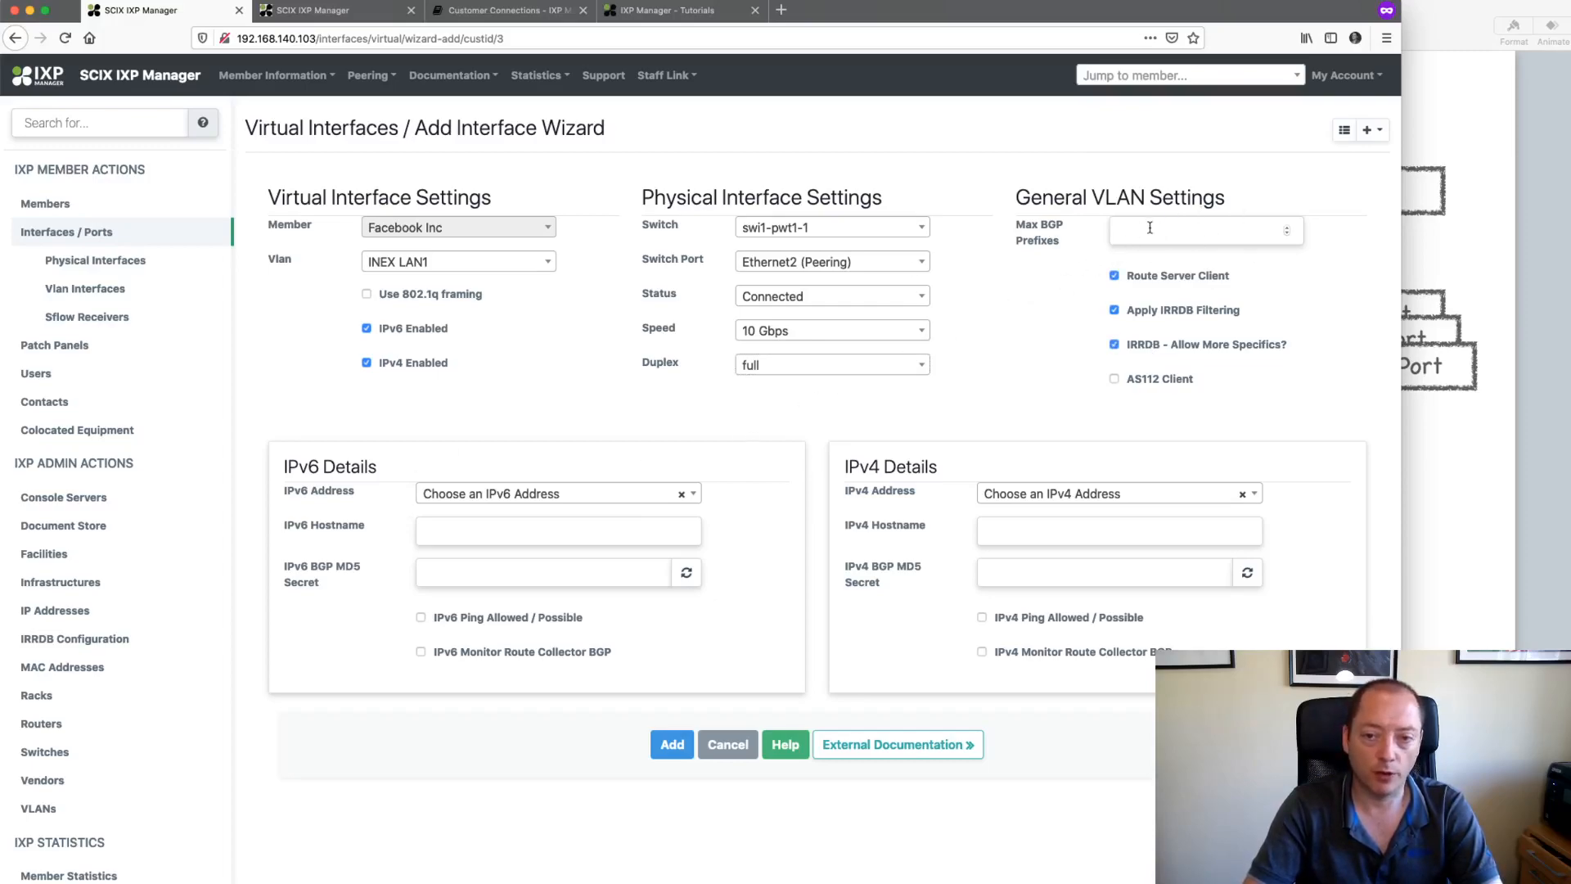
pyautogui.click(572, 494)
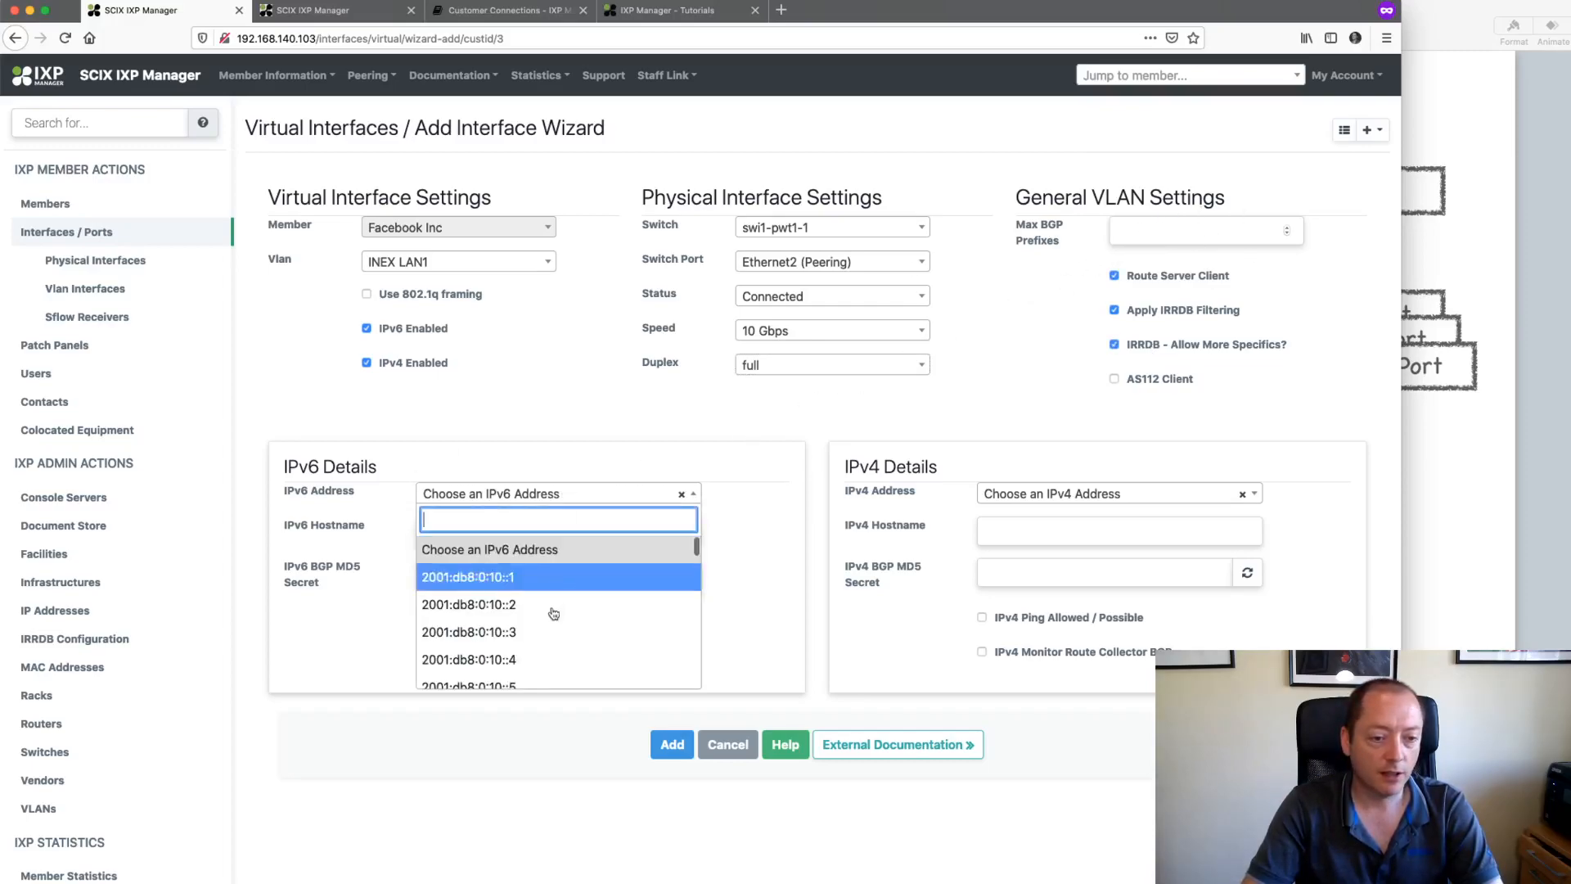
pyautogui.scroll(-3, 554, 622)
pyautogui.scroll(-1, 554, 629)
pyautogui.click(553, 628)
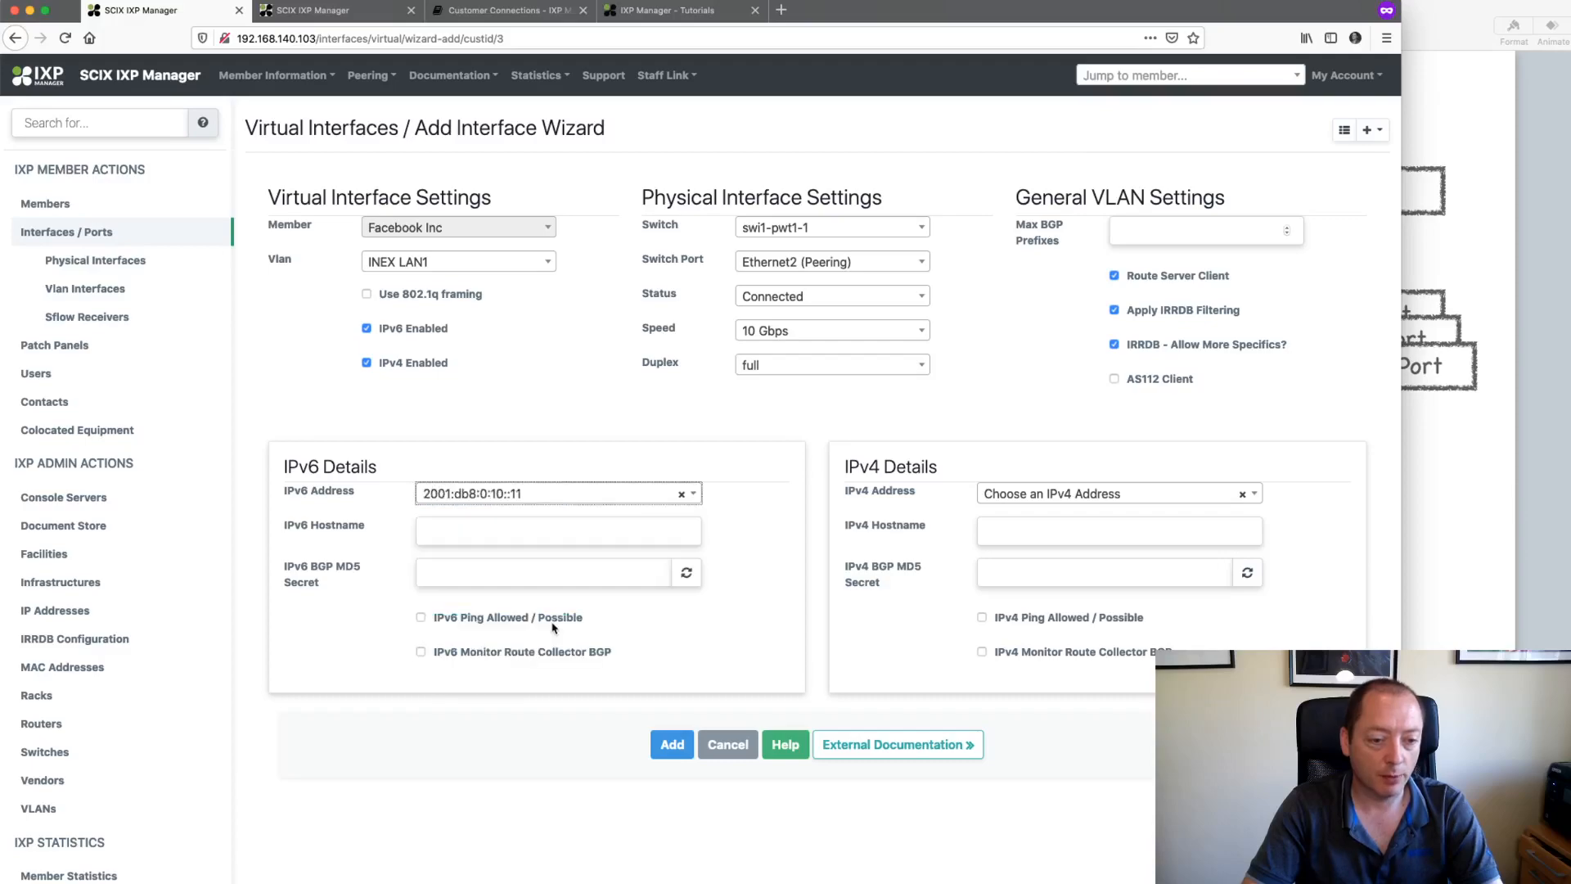
pyautogui.click(1082, 495)
pyautogui.scroll(-5, 1083, 624)
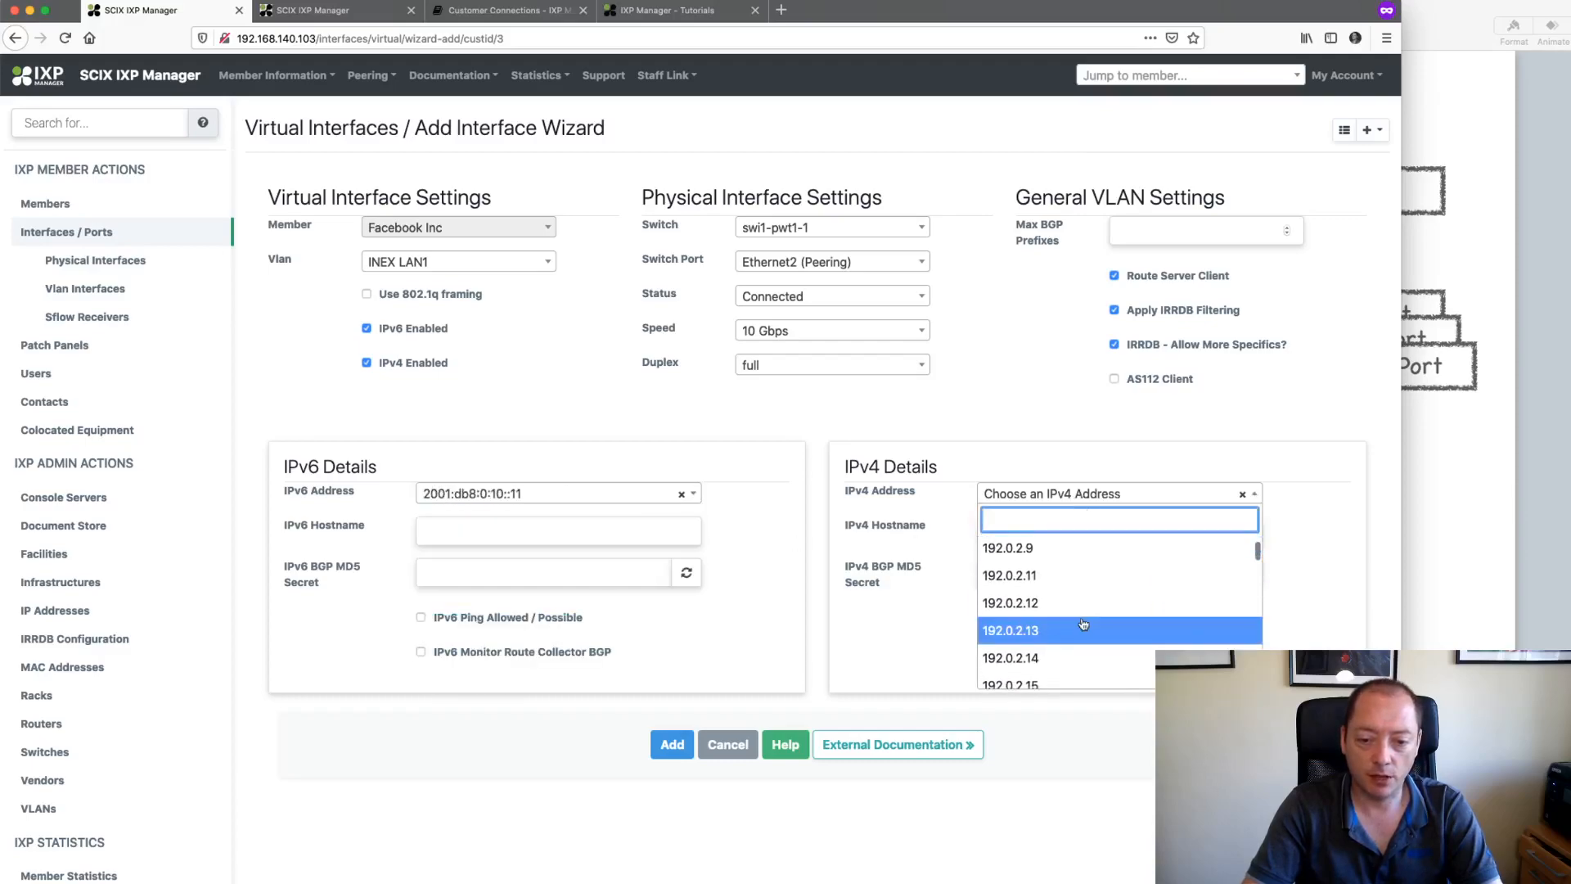
pyautogui.click(1083, 588)
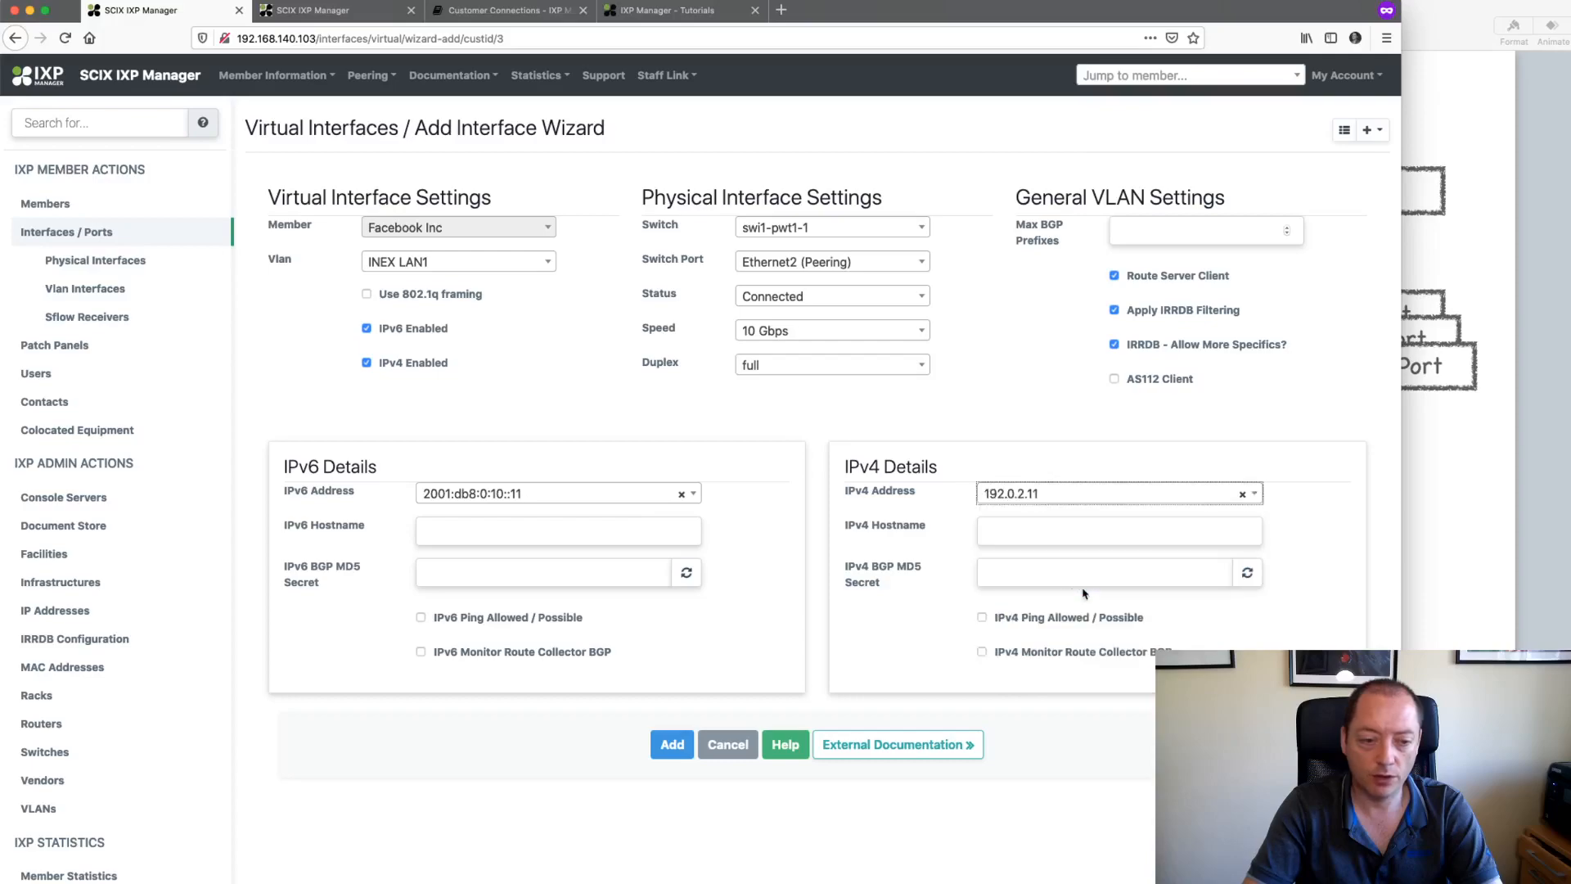
# Step: Set both the IPv6 and IPv4 hostnames to inex2.fbnet.com
pyautogui.click(478, 533)
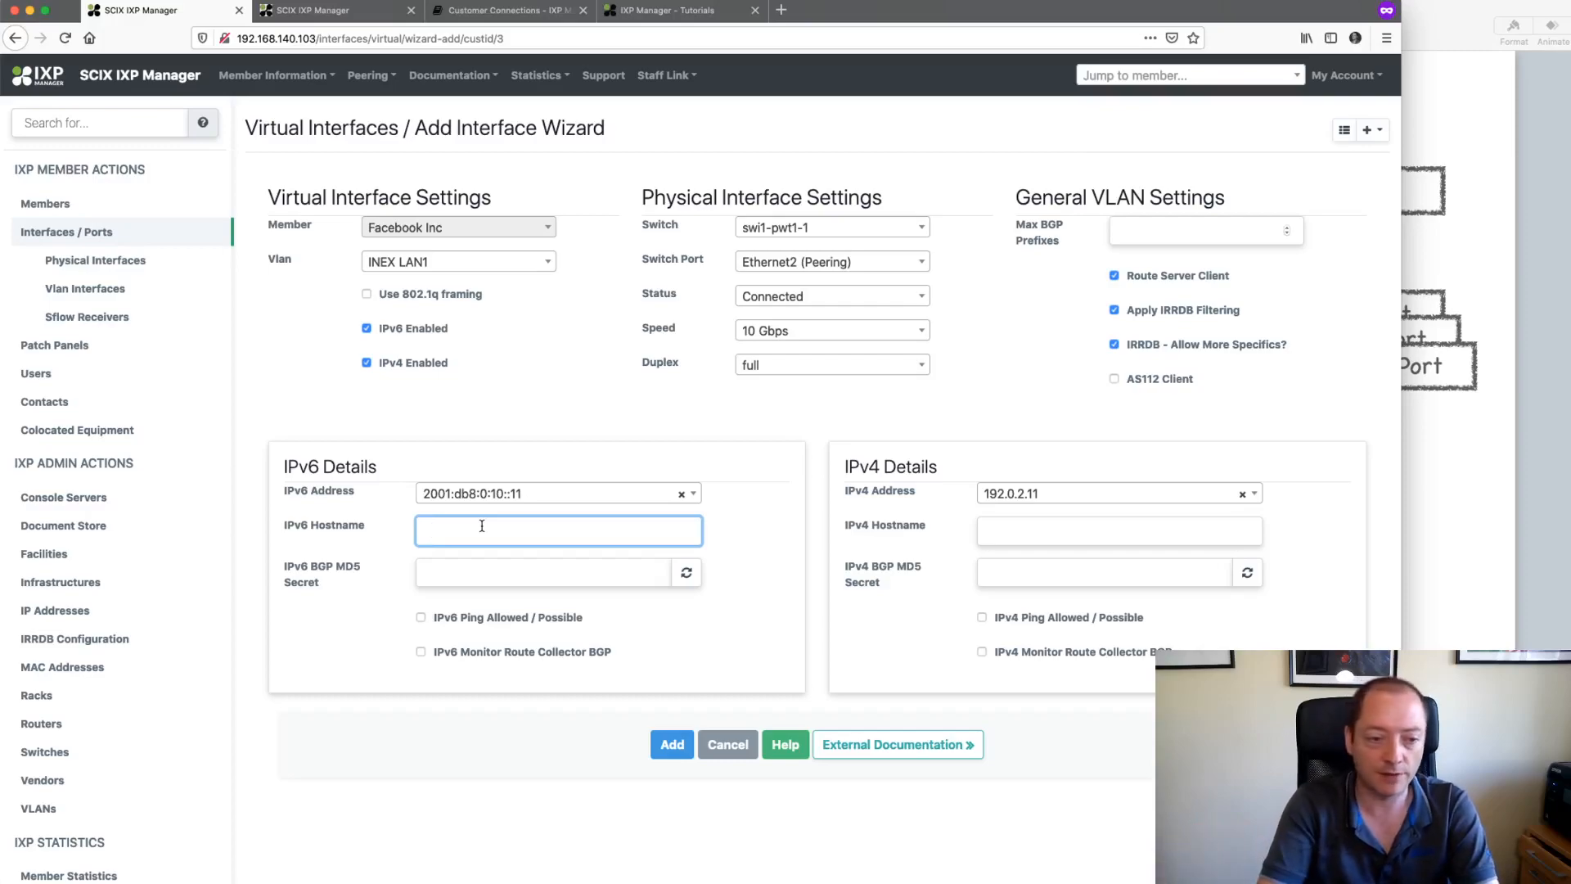
pyautogui.write('in')
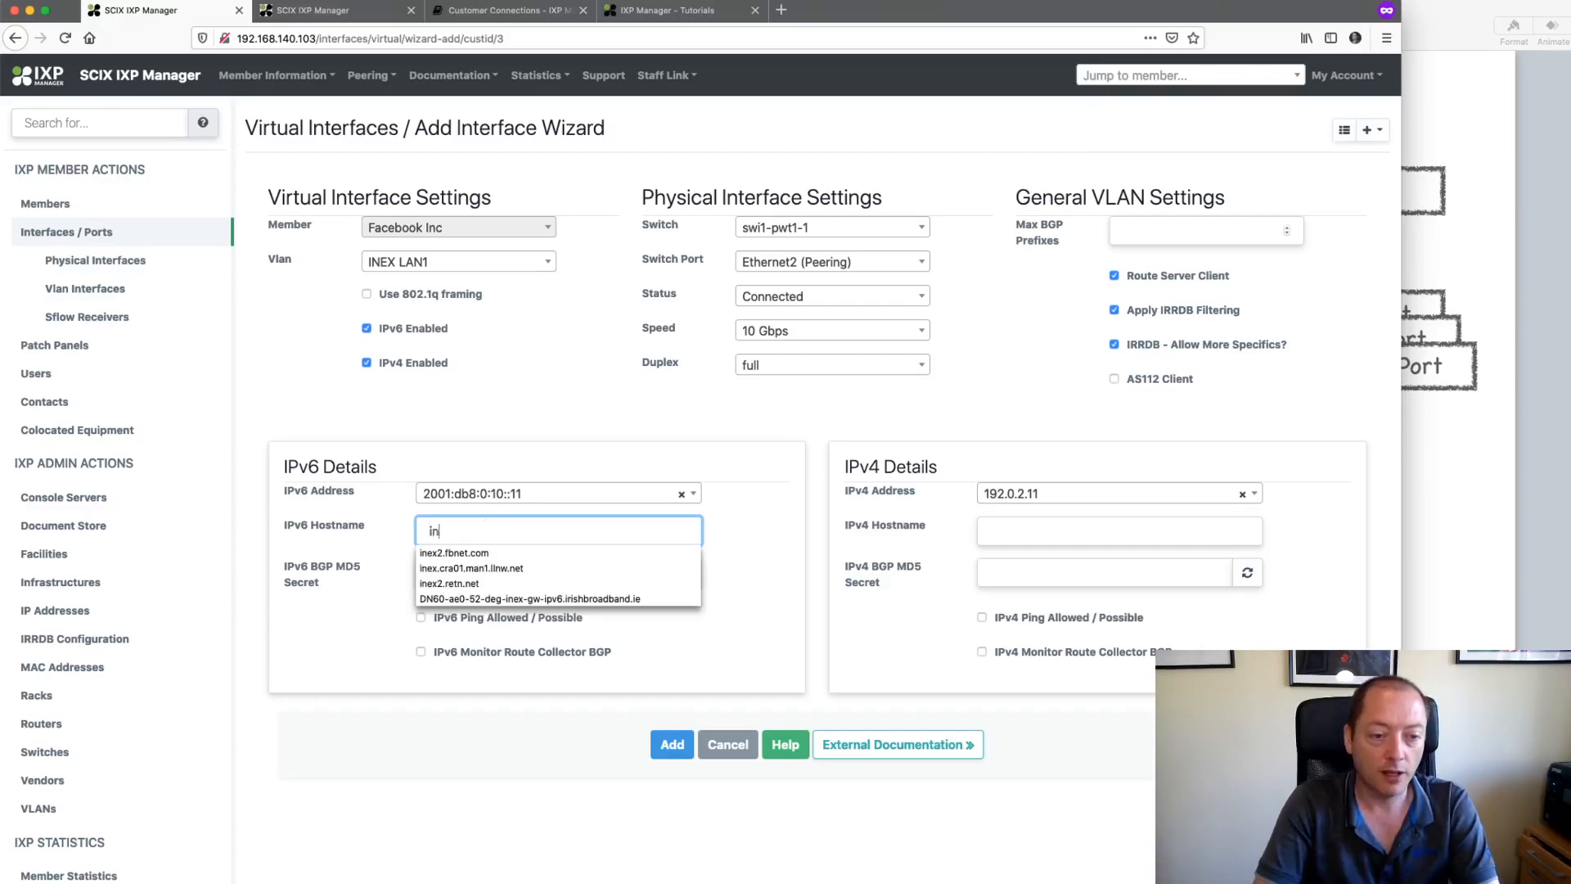
pyautogui.press('Down')
pyautogui.press('Return')
pyautogui.press('super+a')
pyautogui.press('super+c')
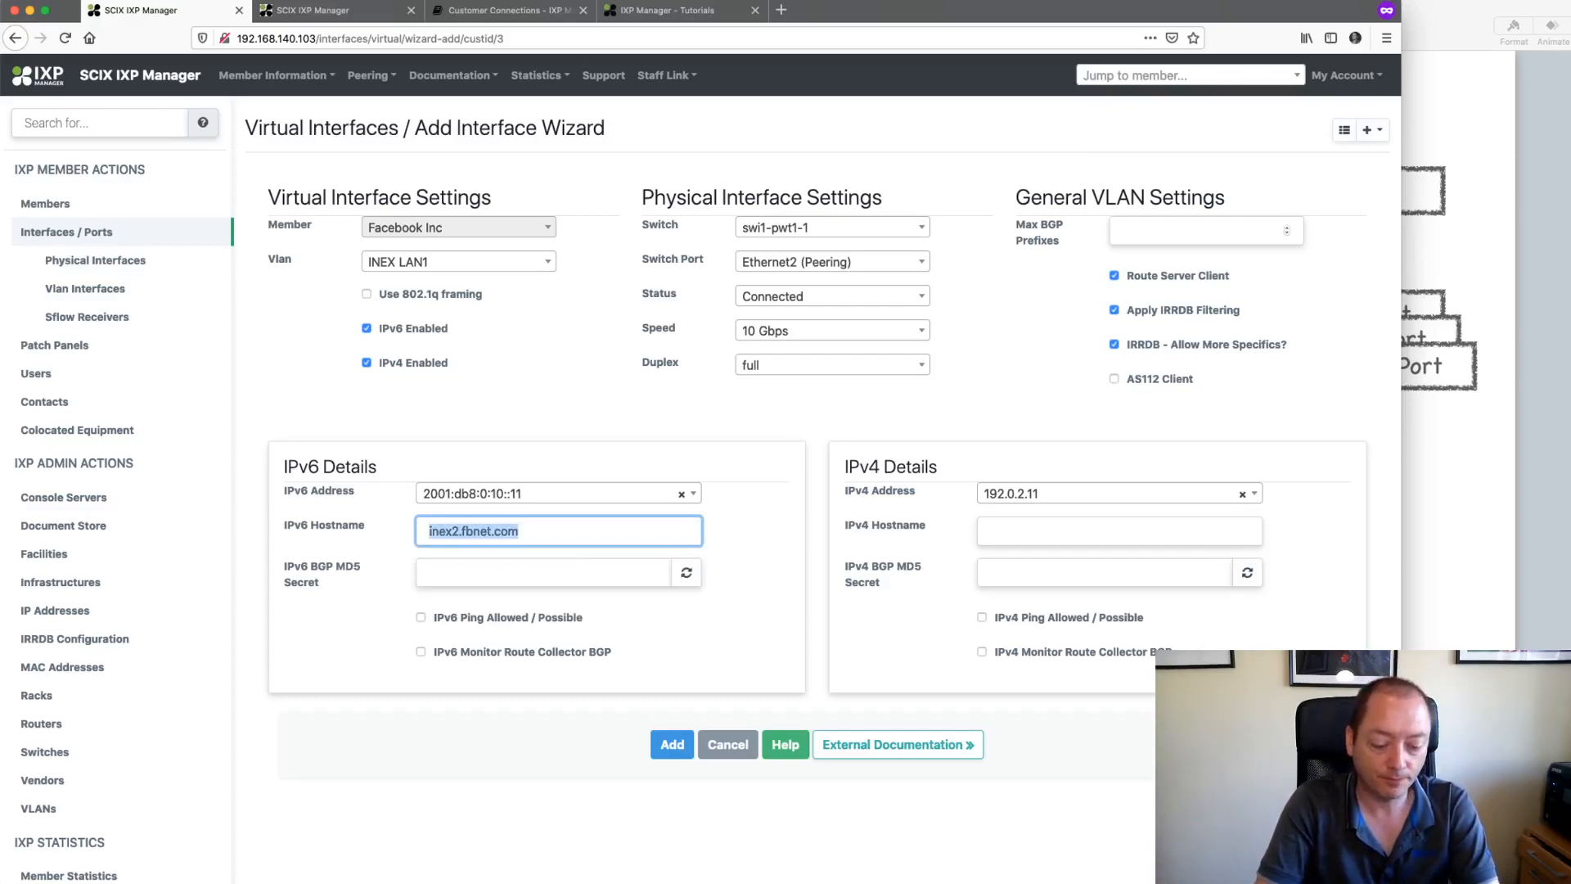
pyautogui.click(1041, 533)
pyautogui.press('super+v')
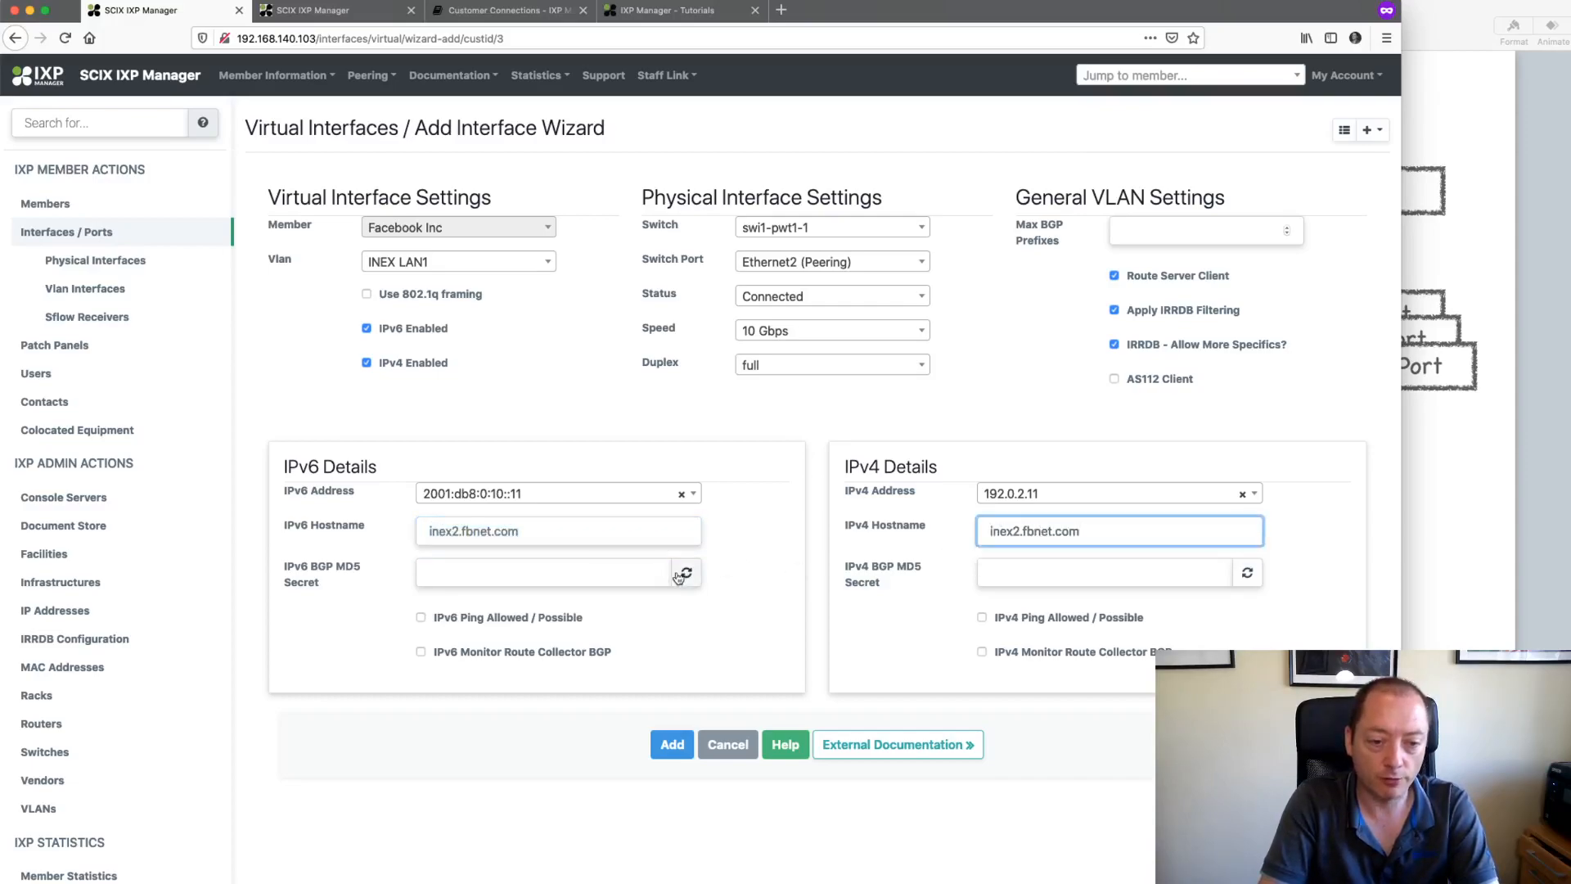
# Step: Generate a BGP MD5 secret for both the IPv6 and IPv4 details
pyautogui.click(686, 572)
pyautogui.click(1247, 572)
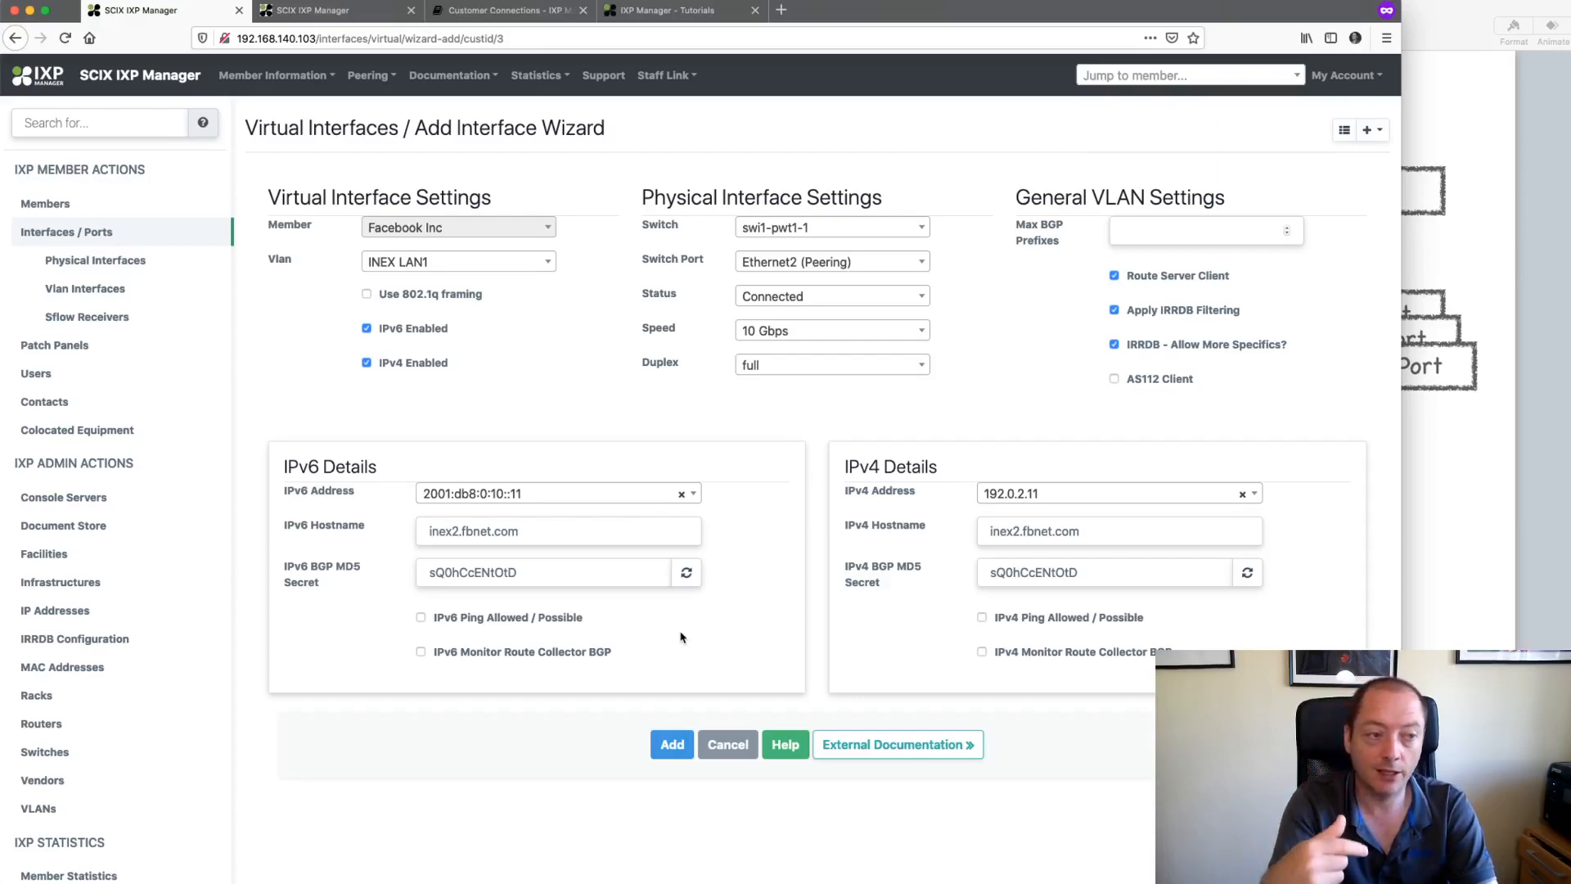
# Step: Copy the MD5 secret of Facebook's first connection from the second browser tab and paste it into both BGP MD5 Secret fields
pyautogui.click(327, 9)
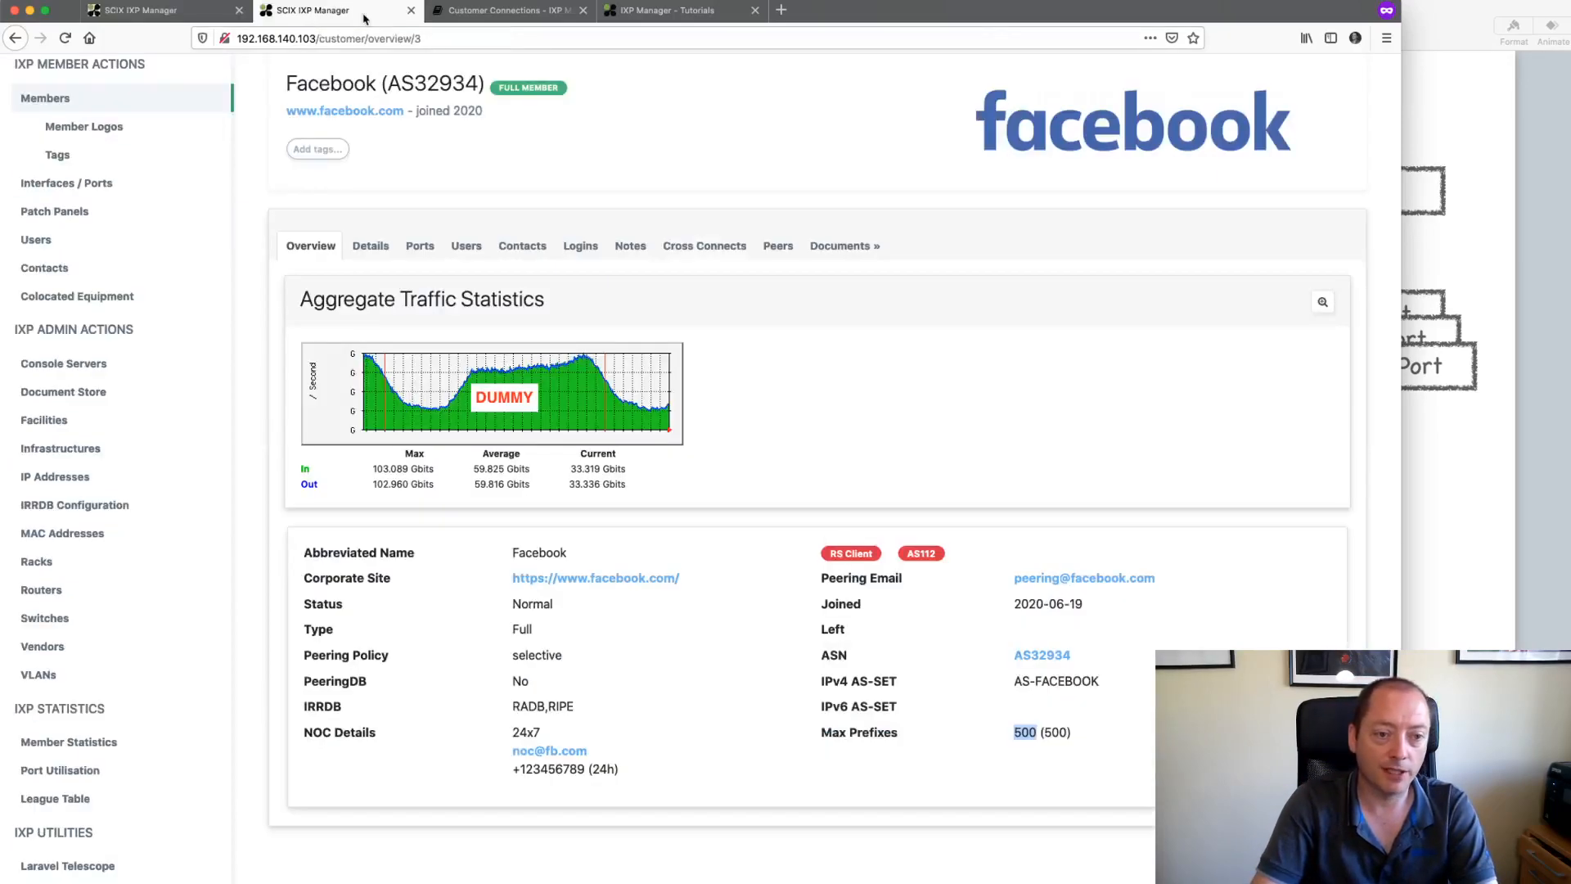
pyautogui.click(419, 252)
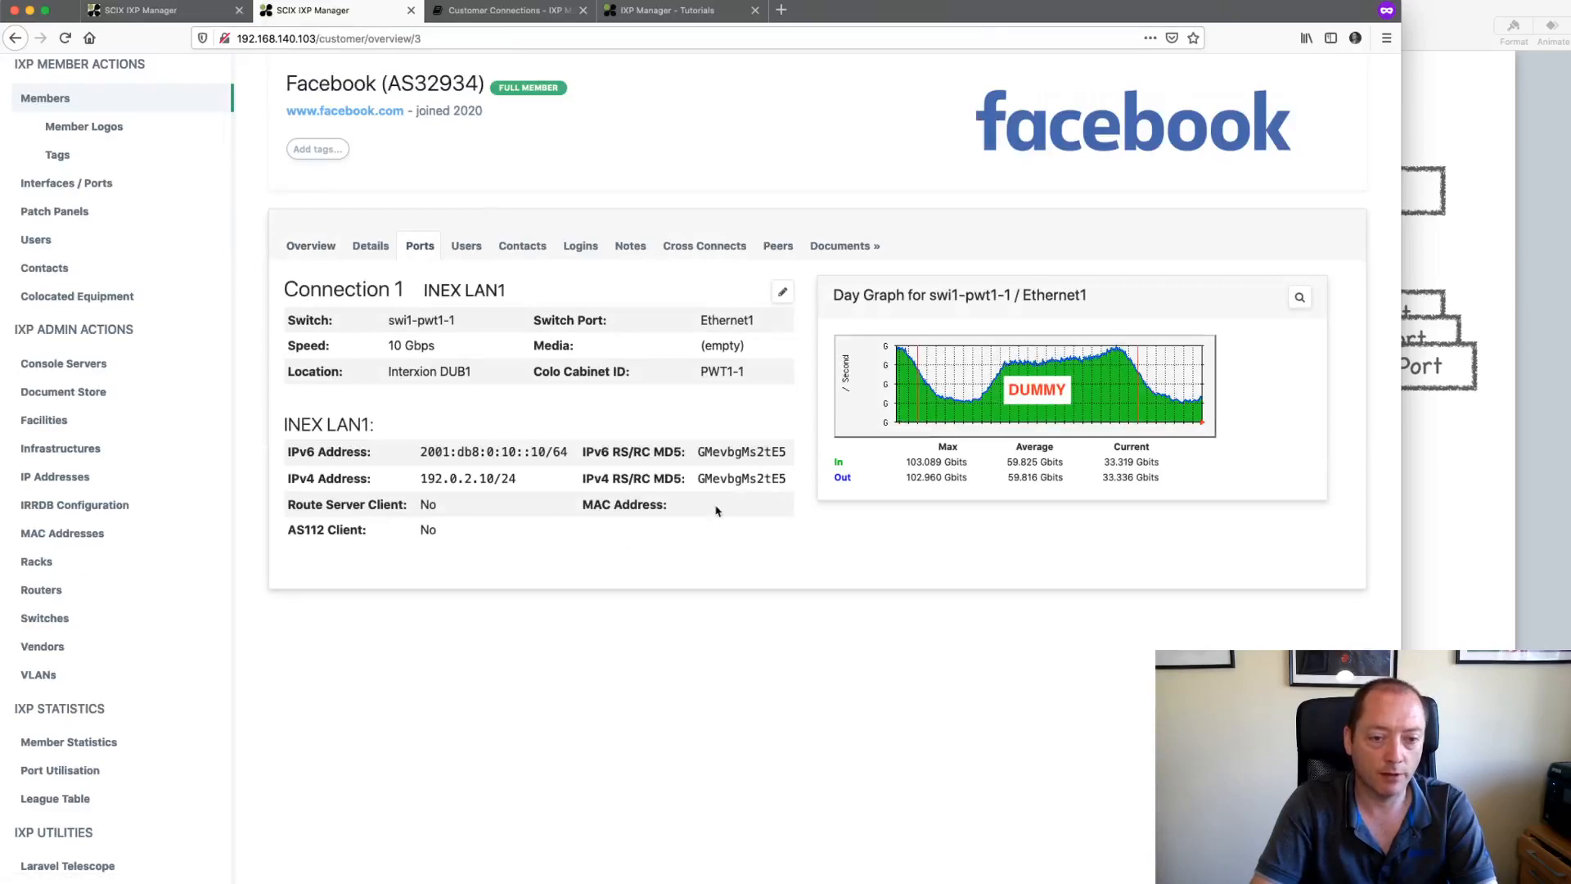
pyautogui.doubleClick(733, 451)
pyautogui.press('super+c')
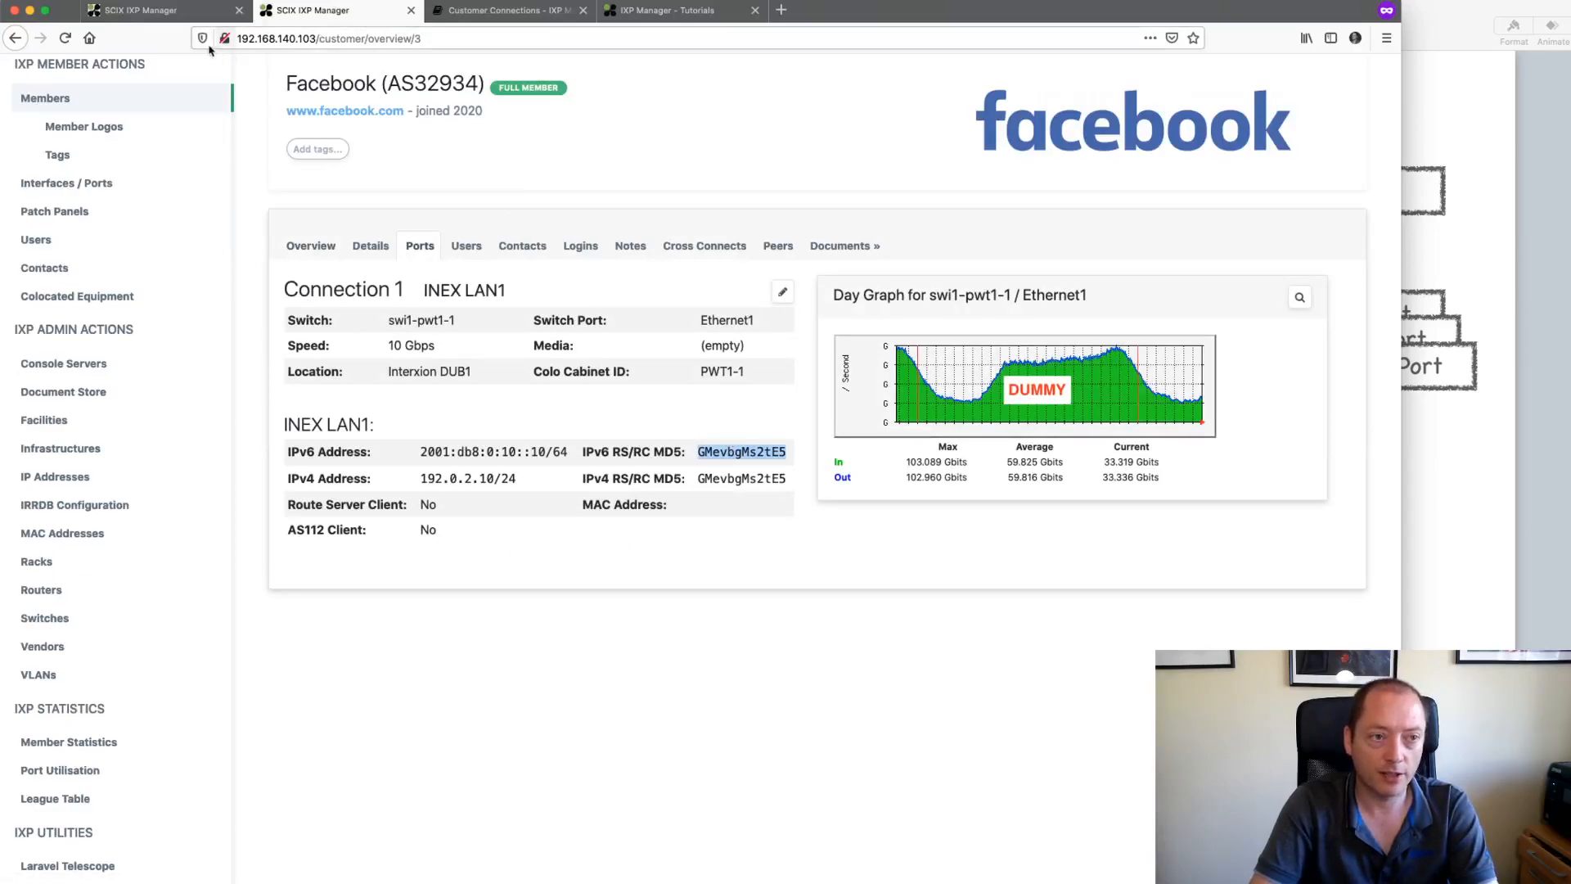
pyautogui.click(156, 18)
pyautogui.doubleClick(492, 572)
pyautogui.press('super+v')
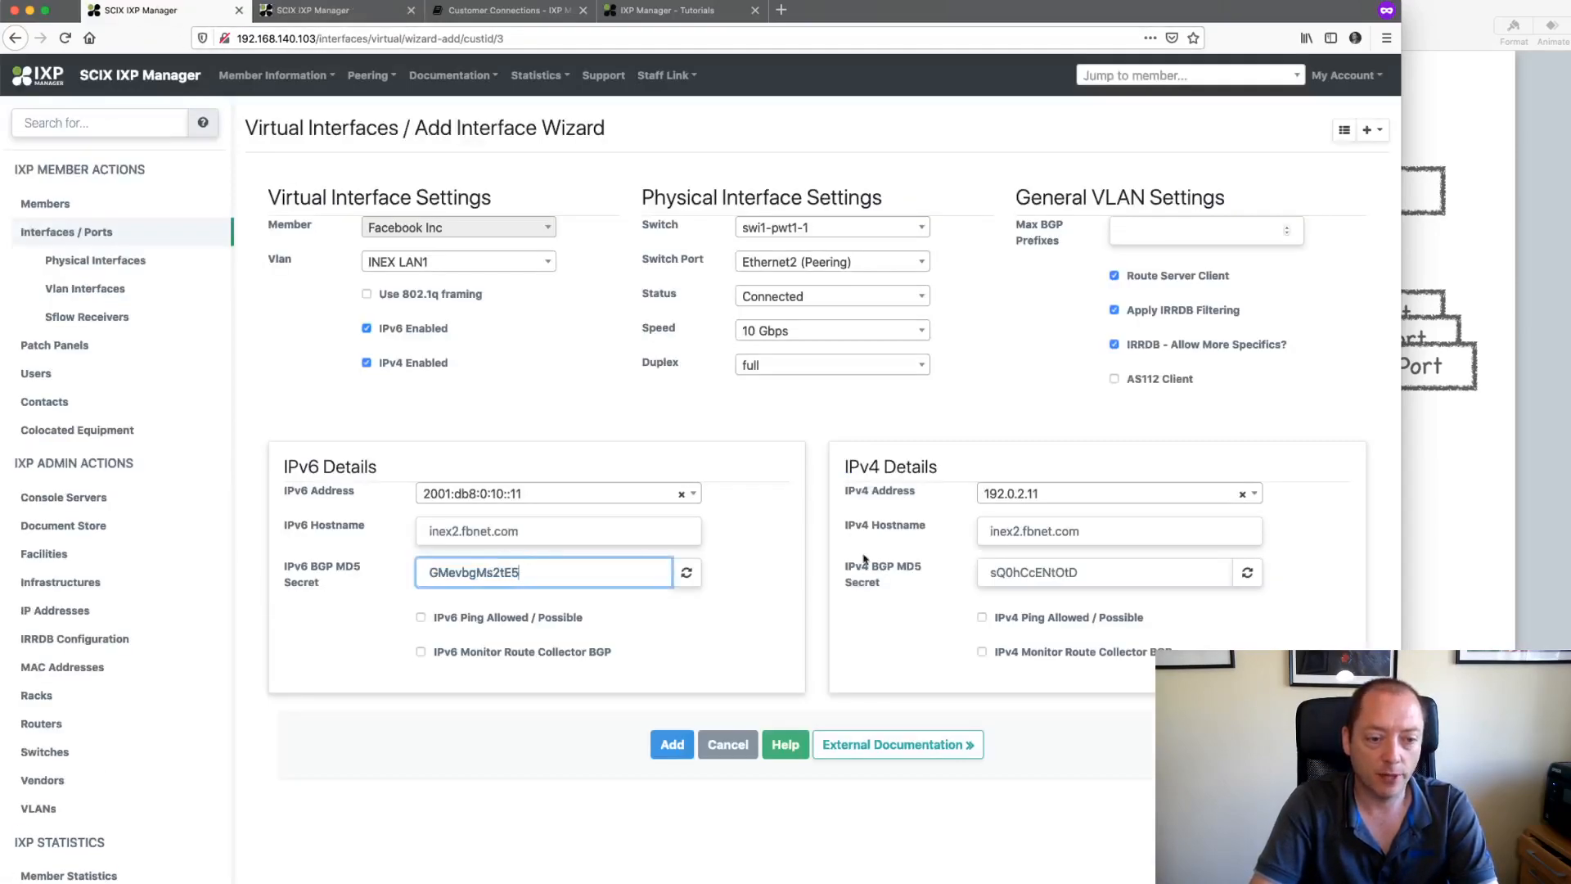
pyautogui.doubleClick(1045, 571)
pyautogui.press('super+v')
# Step: Enable Ping Allowed and Monitor Route Collector BGP for both IPv6 and IPv4, and add the new interface
pyautogui.click(568, 620)
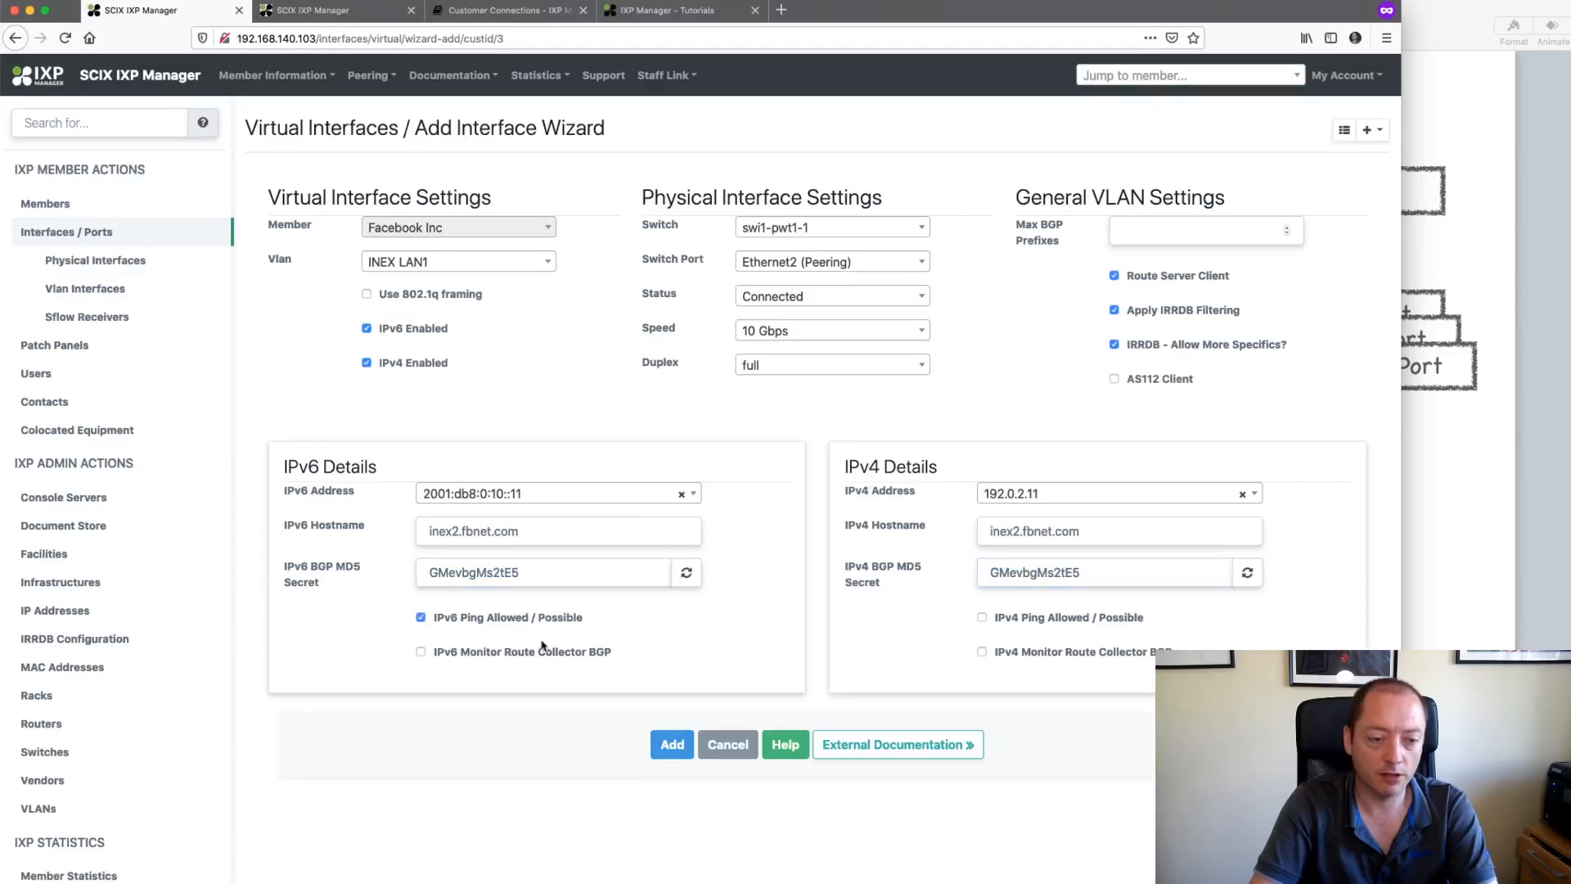
pyautogui.click(544, 651)
pyautogui.click(1031, 651)
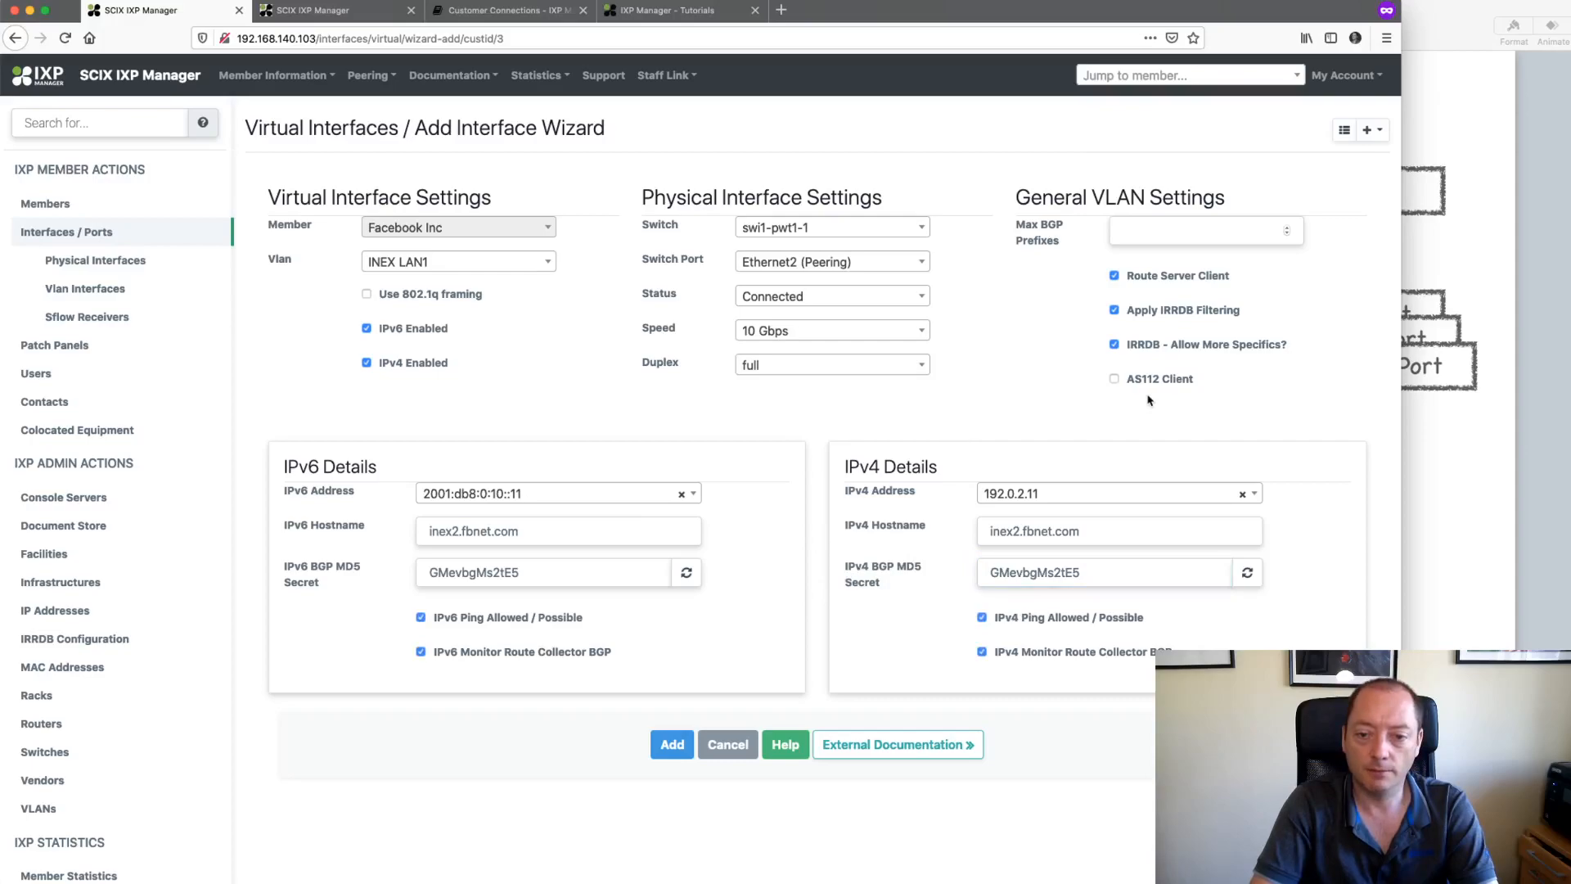
pyautogui.click(672, 744)
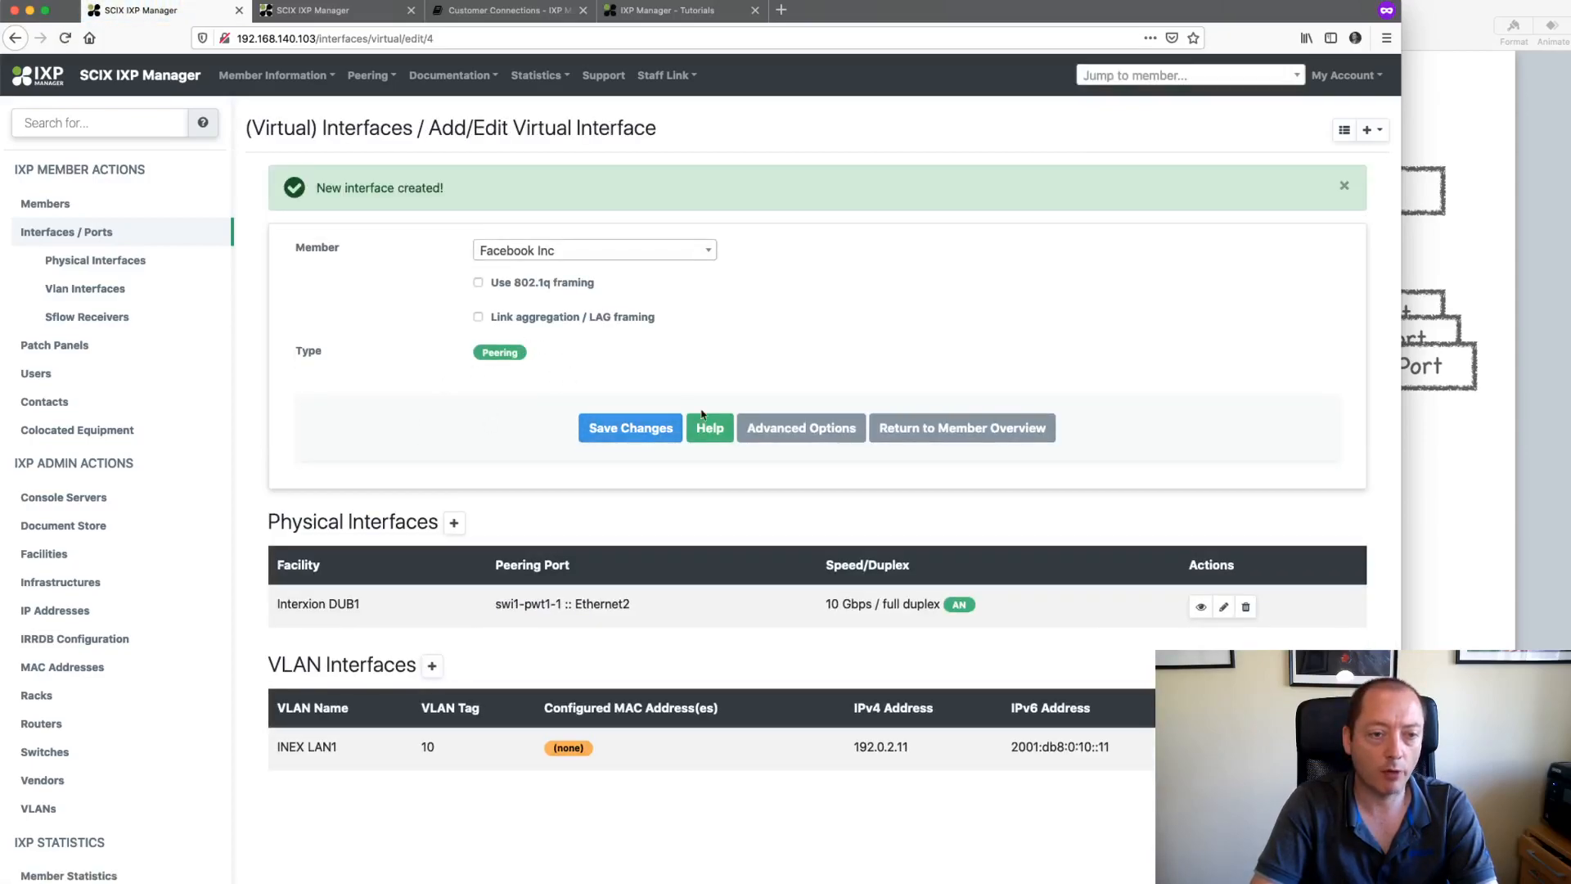
# Step: Return to Facebook's member overview and review the details of both connections
pyautogui.scroll(-1, 702, 413)
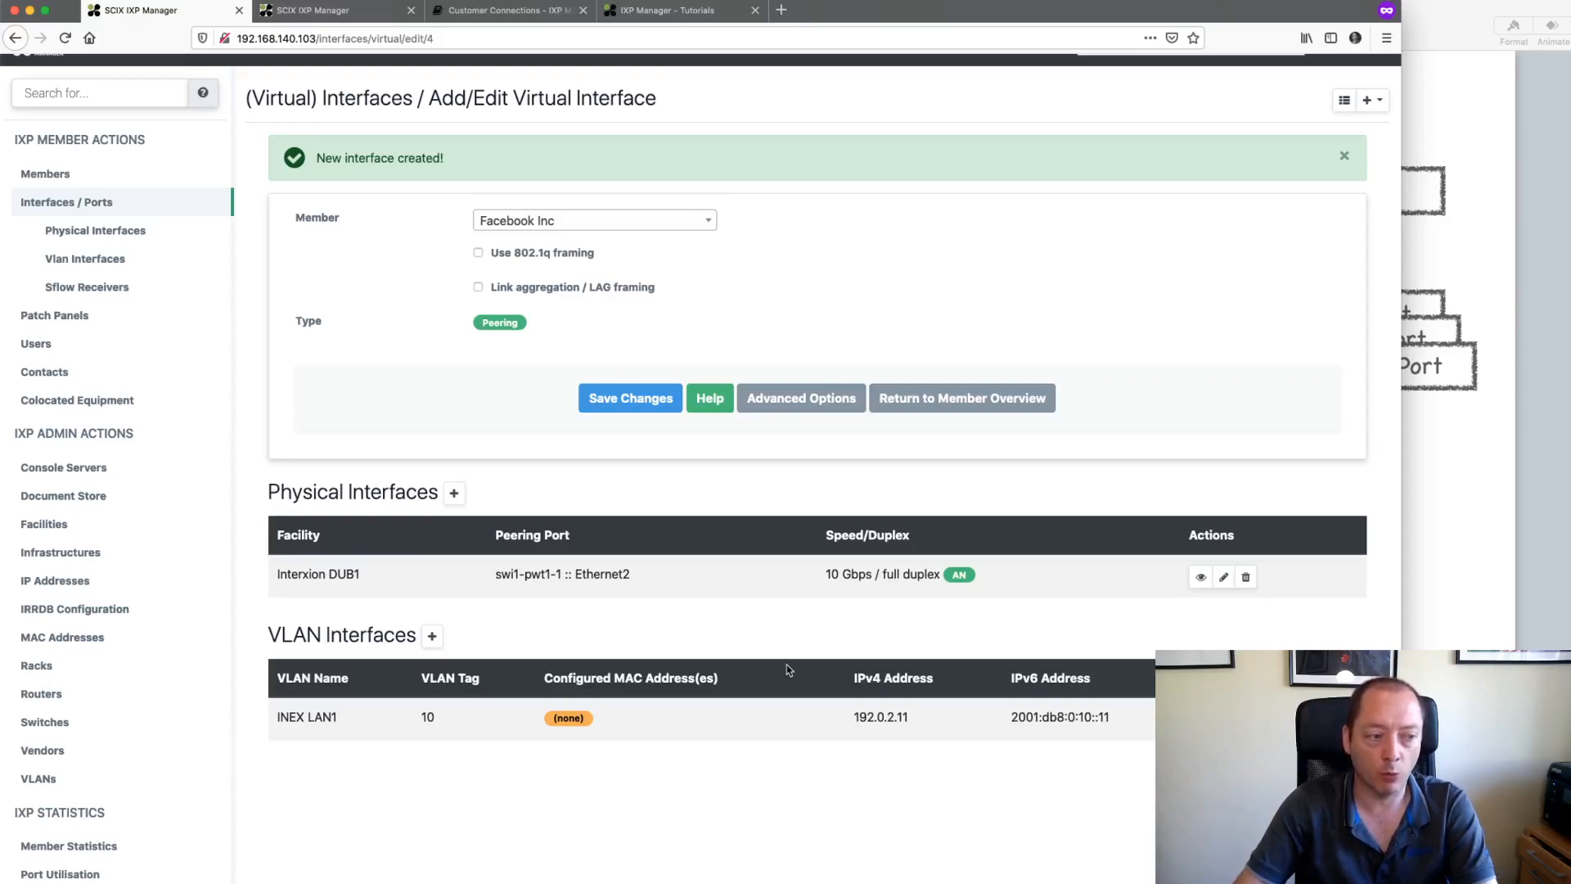
pyautogui.scroll(1, 800, 593)
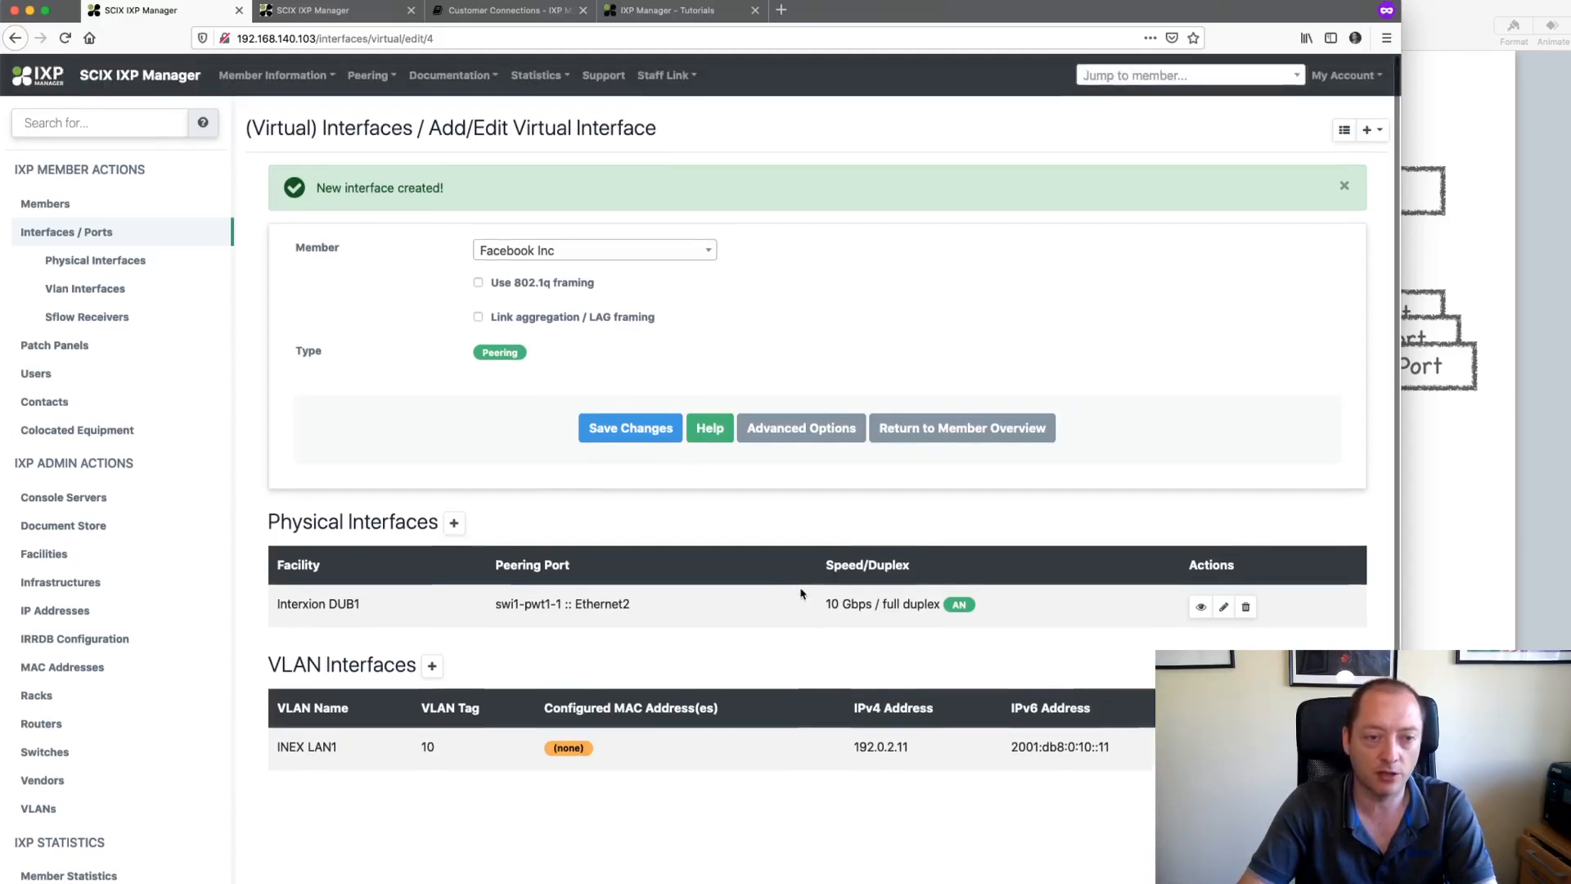
pyautogui.click(945, 427)
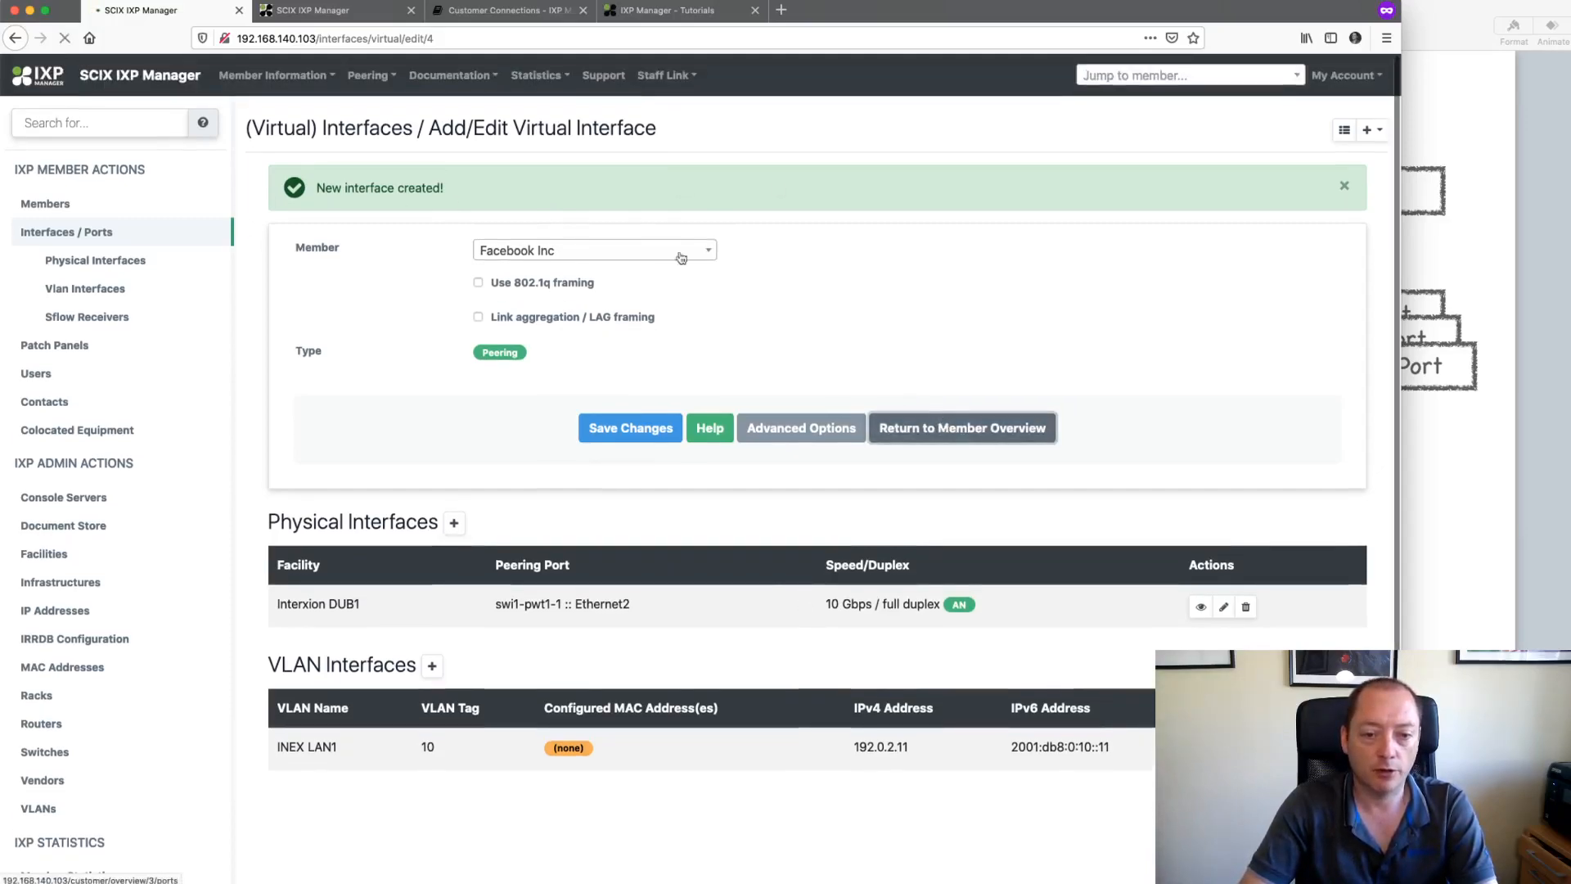
pyautogui.scroll(-5, 495, 496)
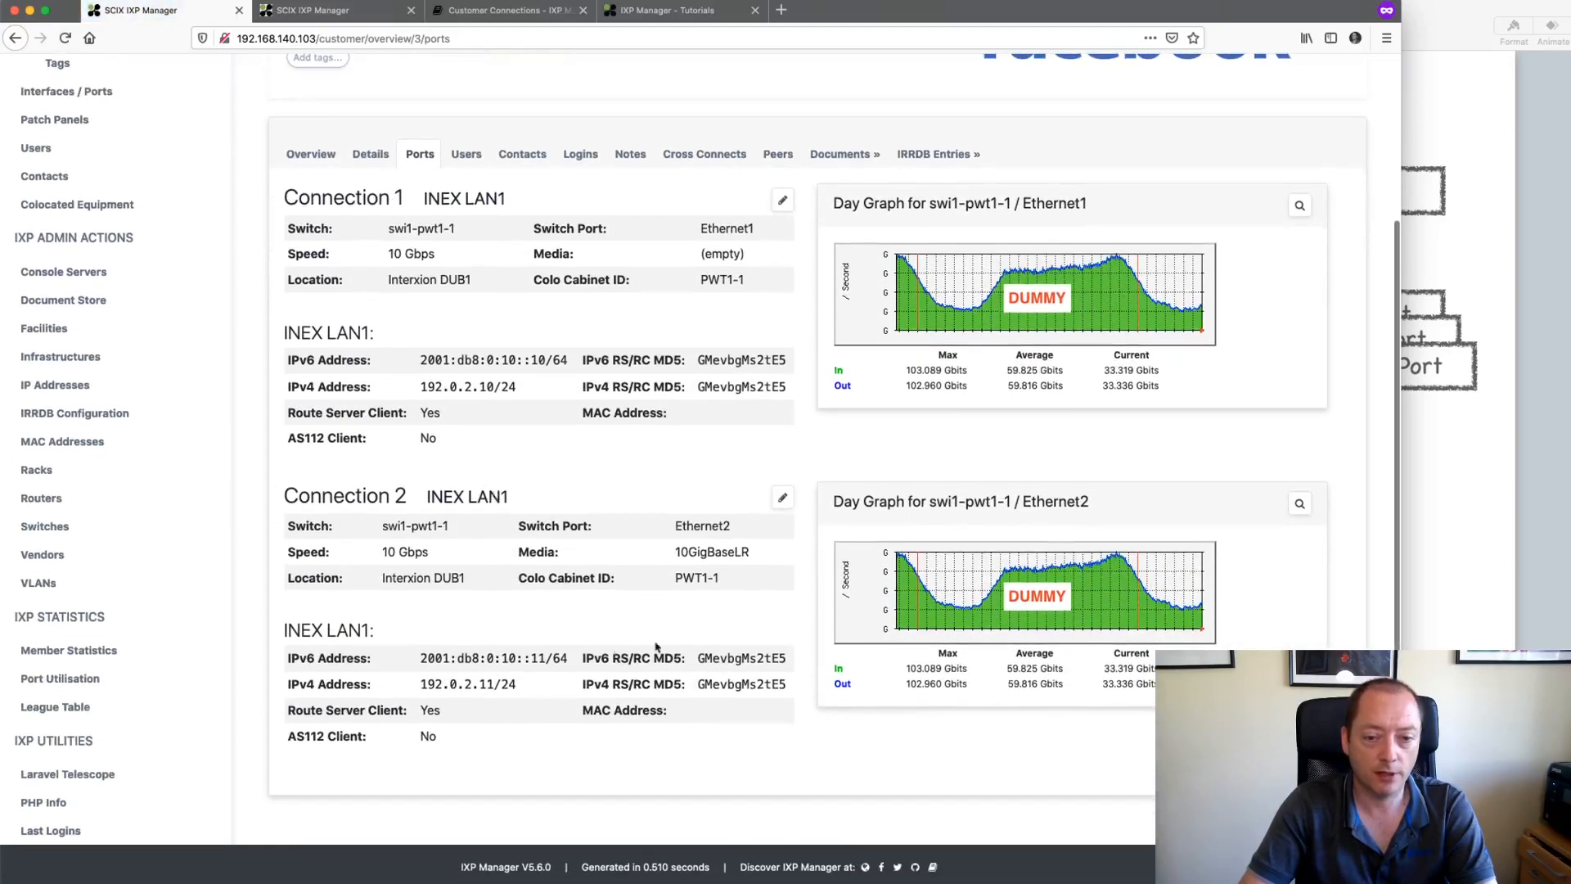
pyautogui.scroll(4, 654, 318)
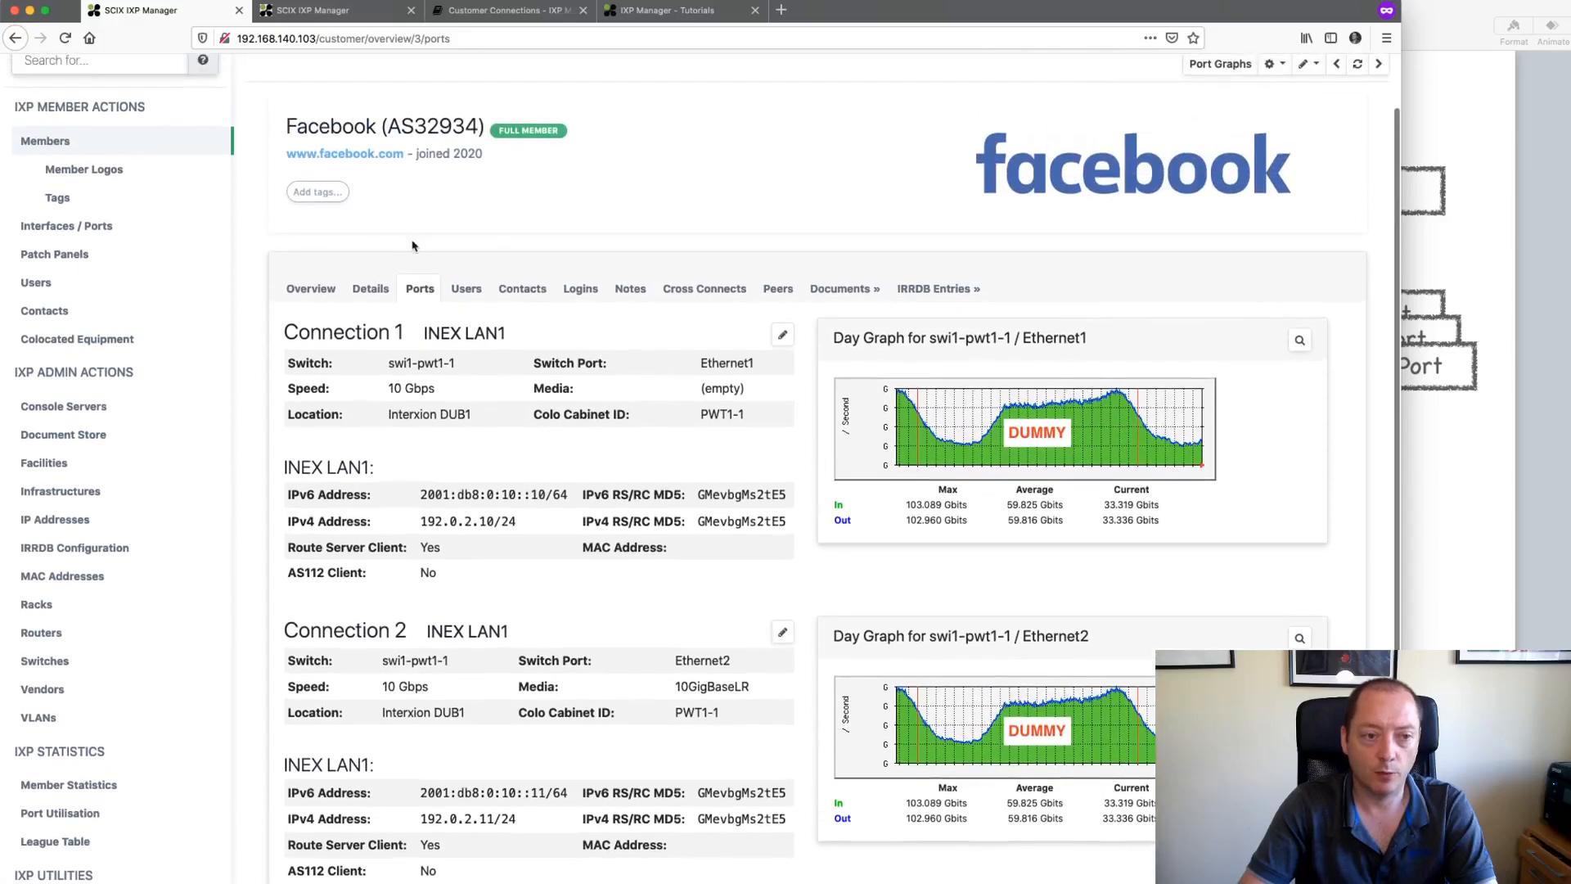
# Step: Open the Ethernet1 statistics drilldown and examine the traffic graphs for all of Facebook's ports
pyautogui.click(1296, 342)
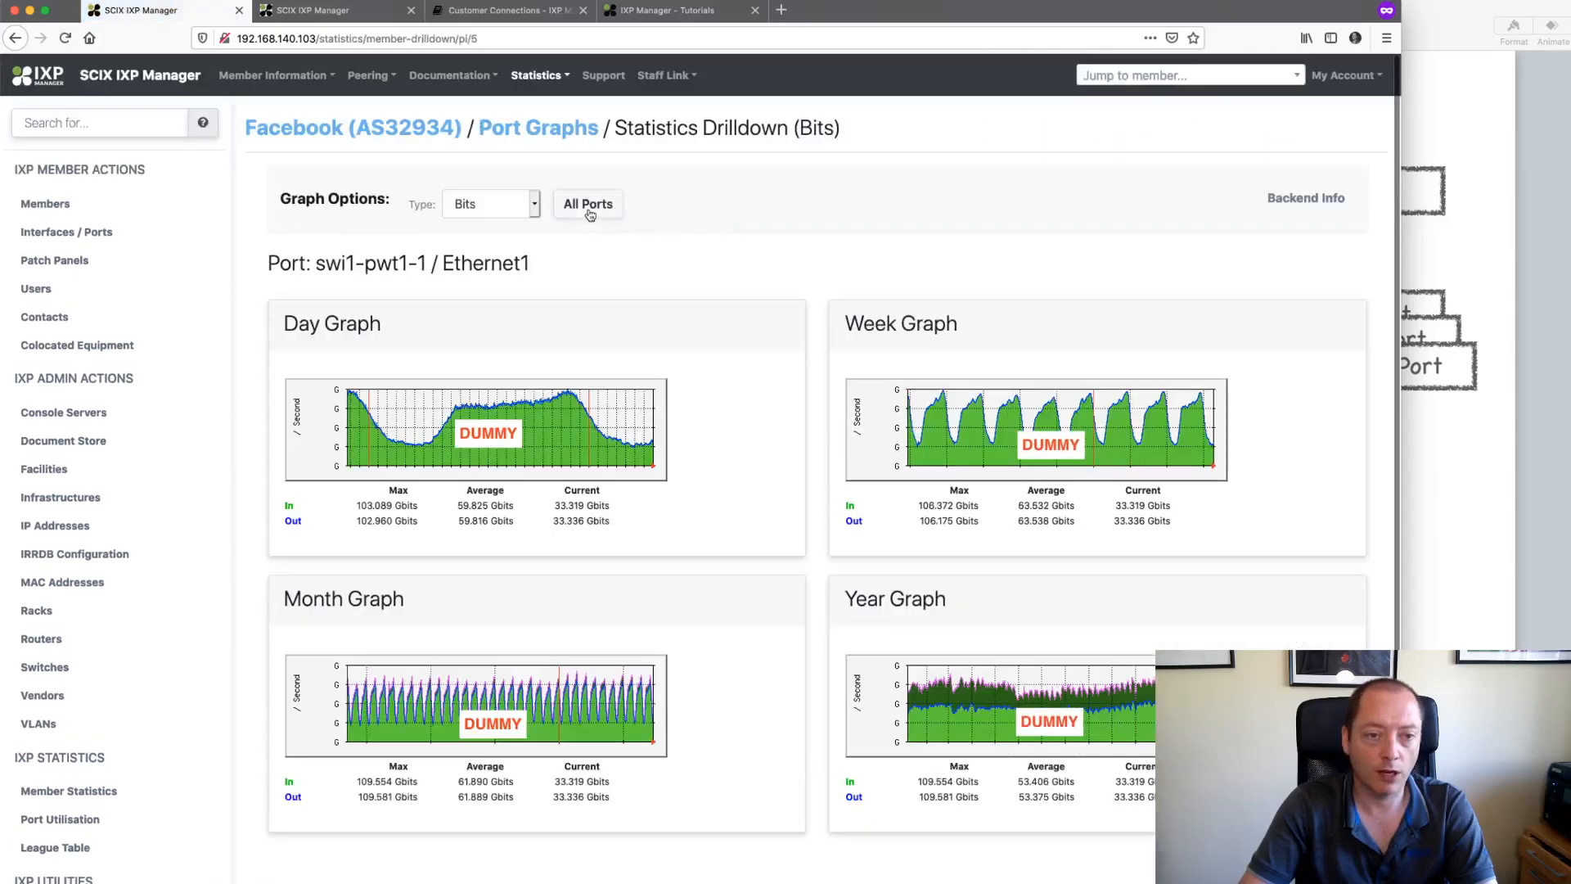
pyautogui.click(589, 200)
pyautogui.scroll(-3, 755, 393)
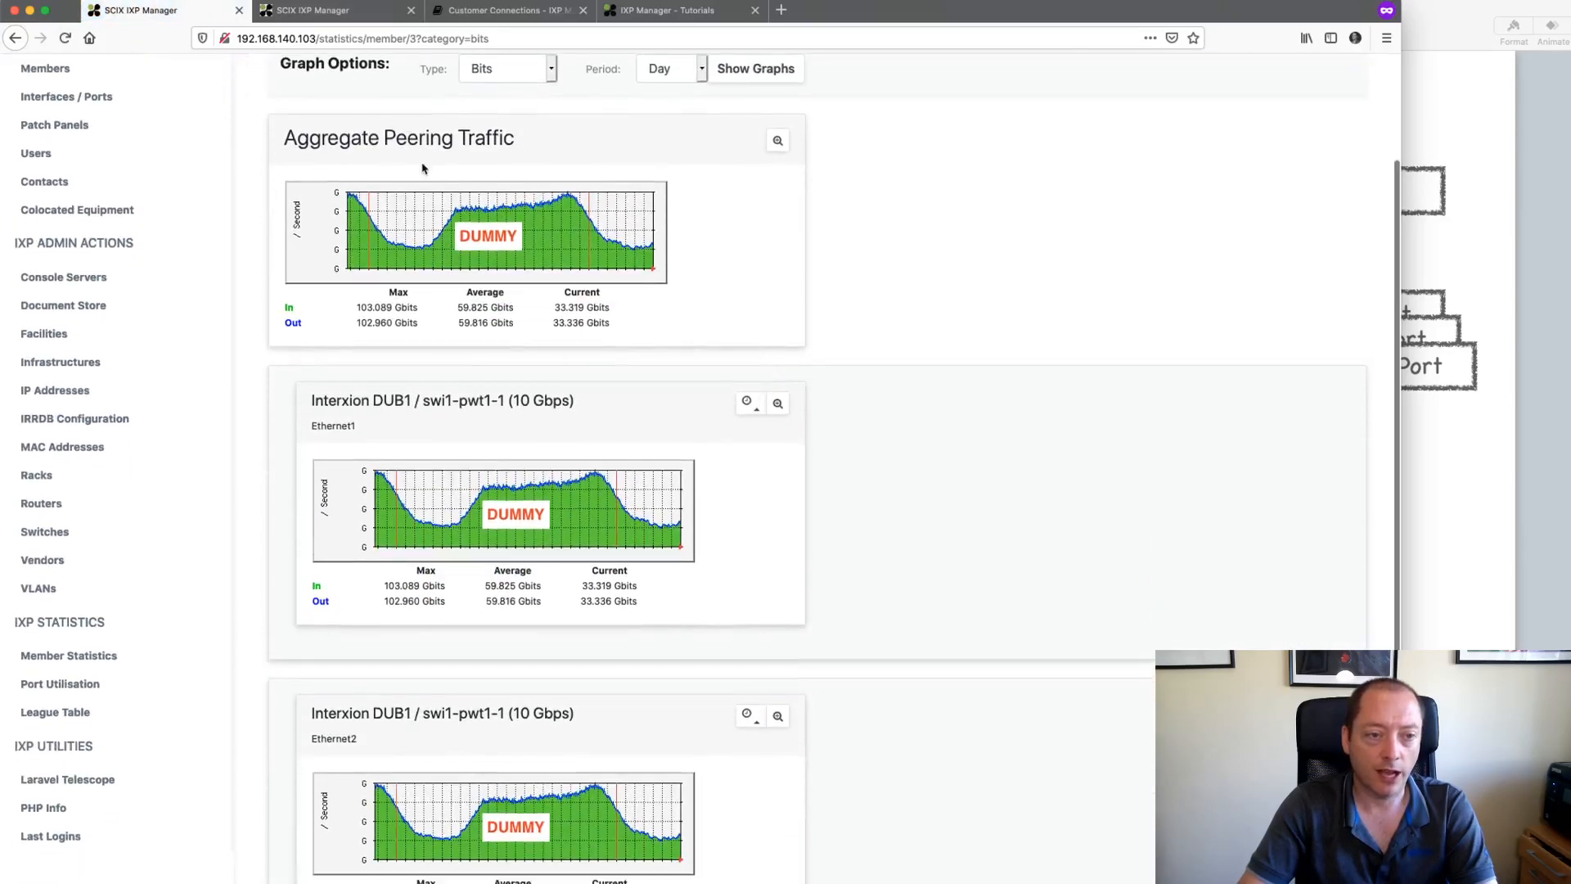
pyautogui.scroll(-3, 483, 309)
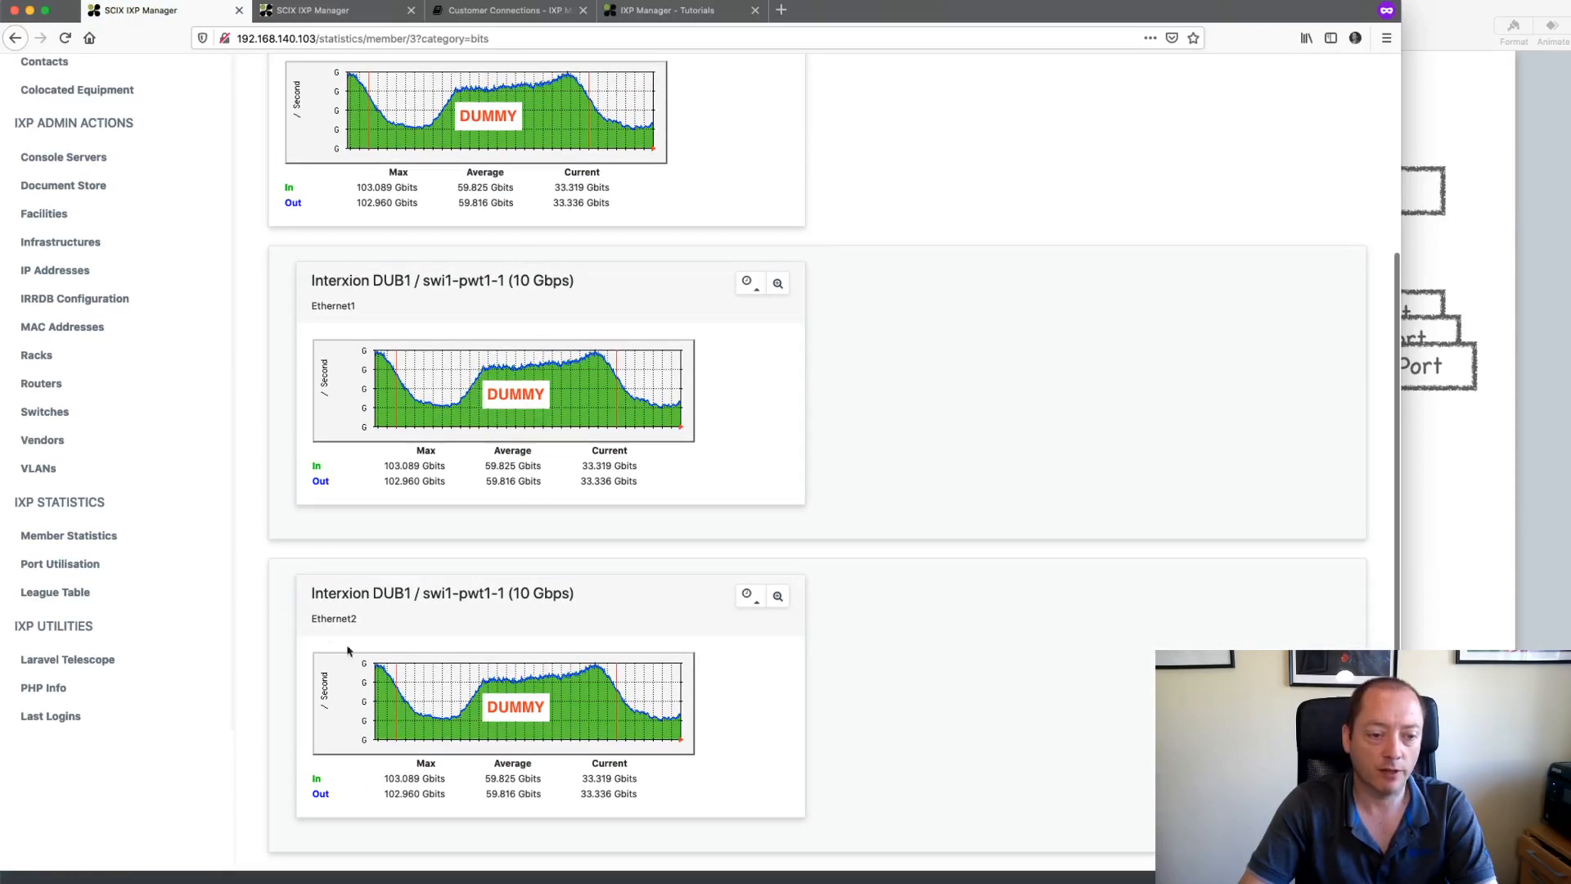
pyautogui.scroll(6, 625, 536)
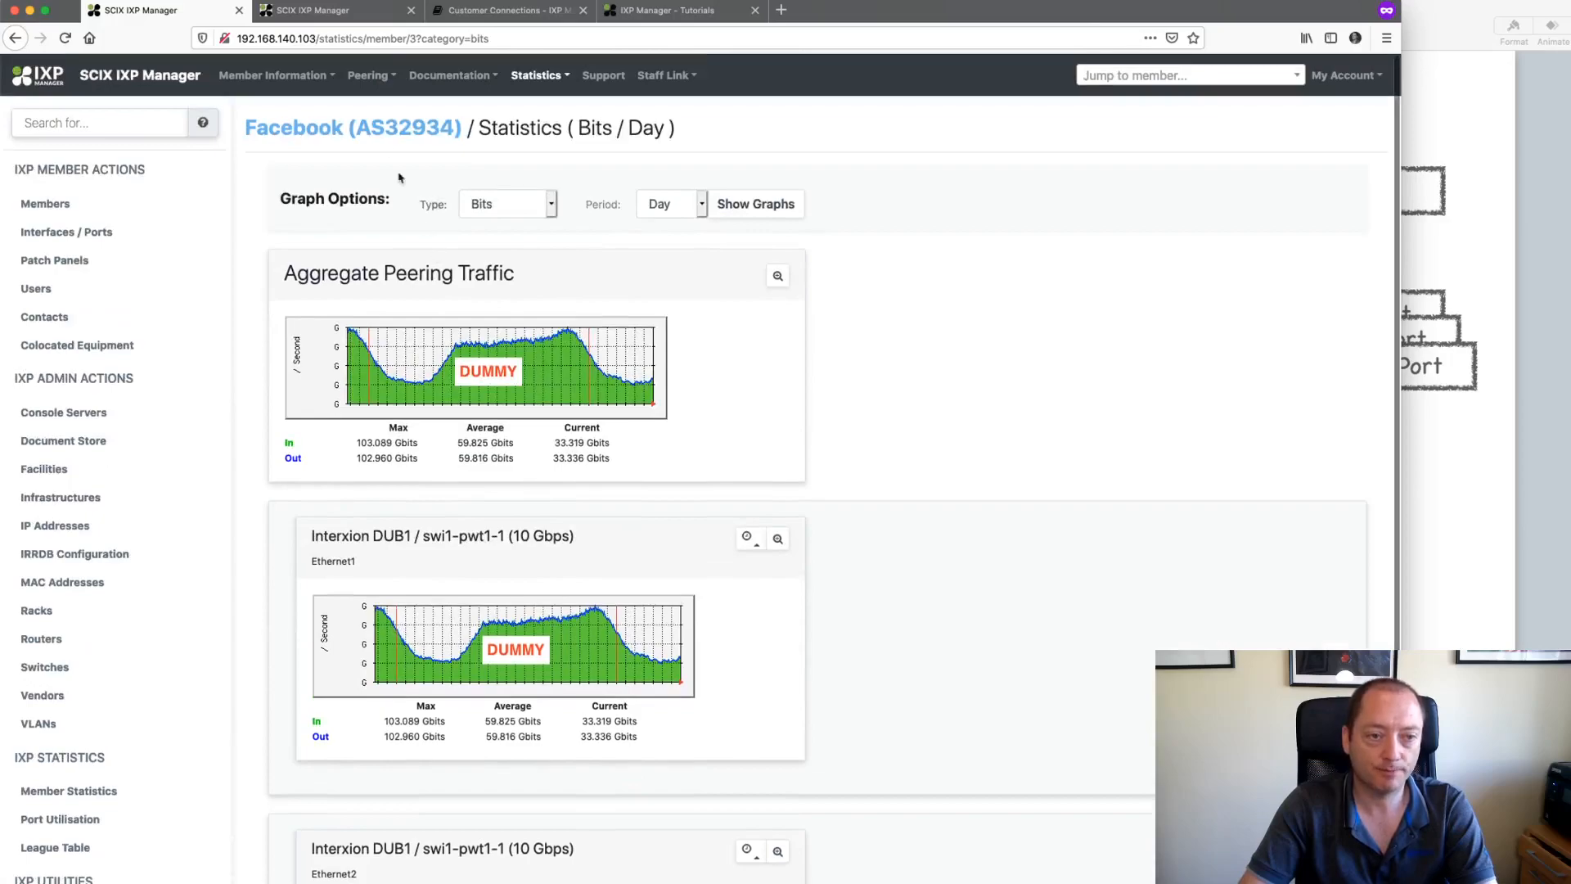
# Step: Go back from the statistics to Facebook's member overview and show its ports
pyautogui.click(373, 124)
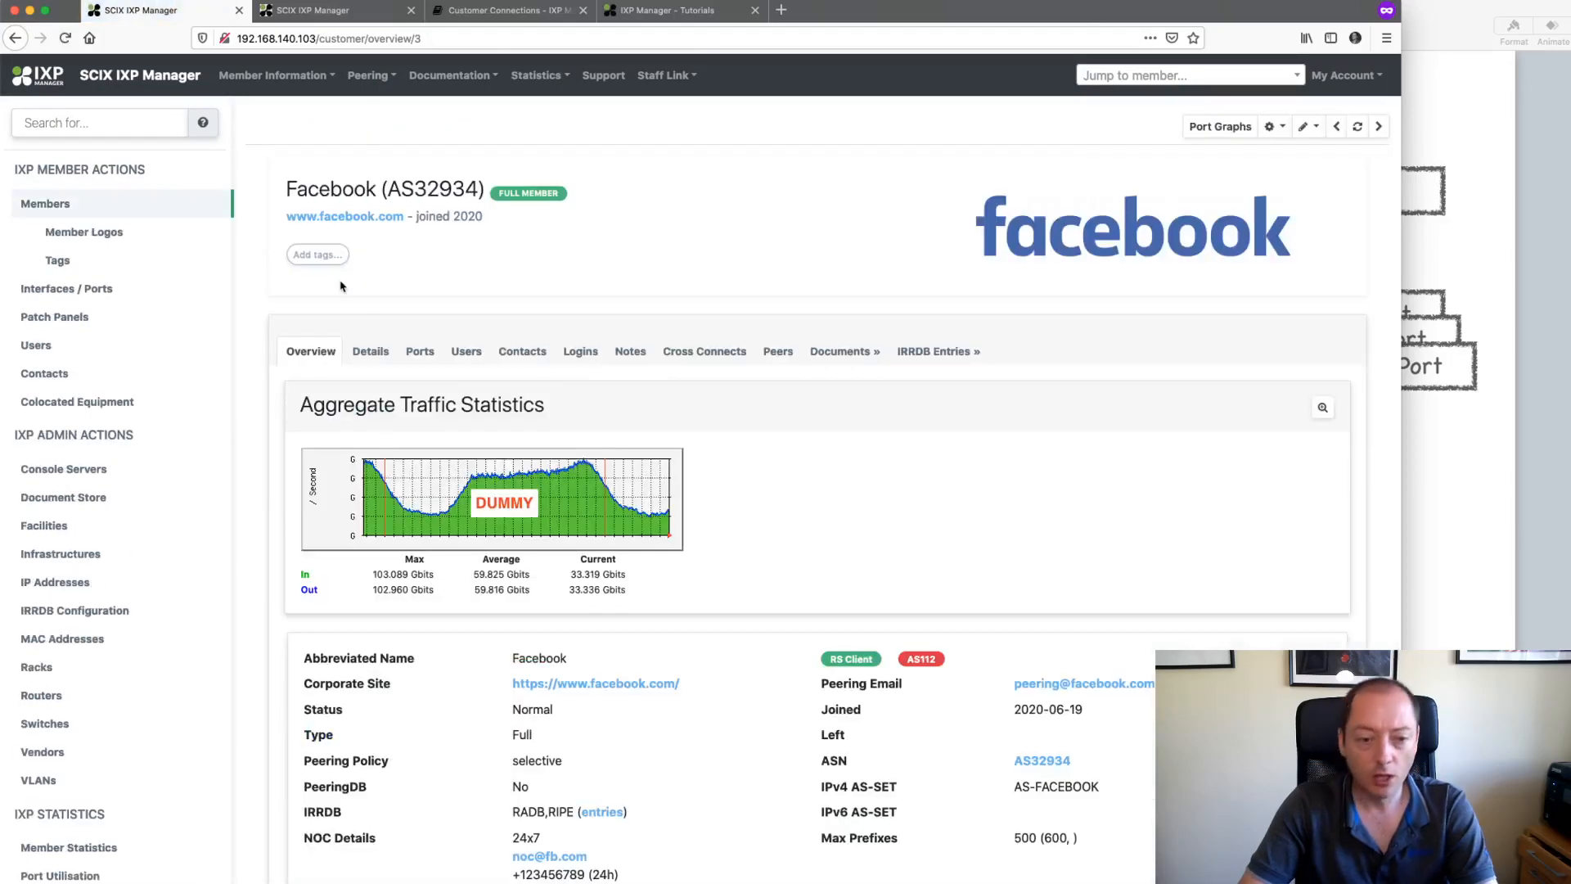
pyautogui.click(421, 352)
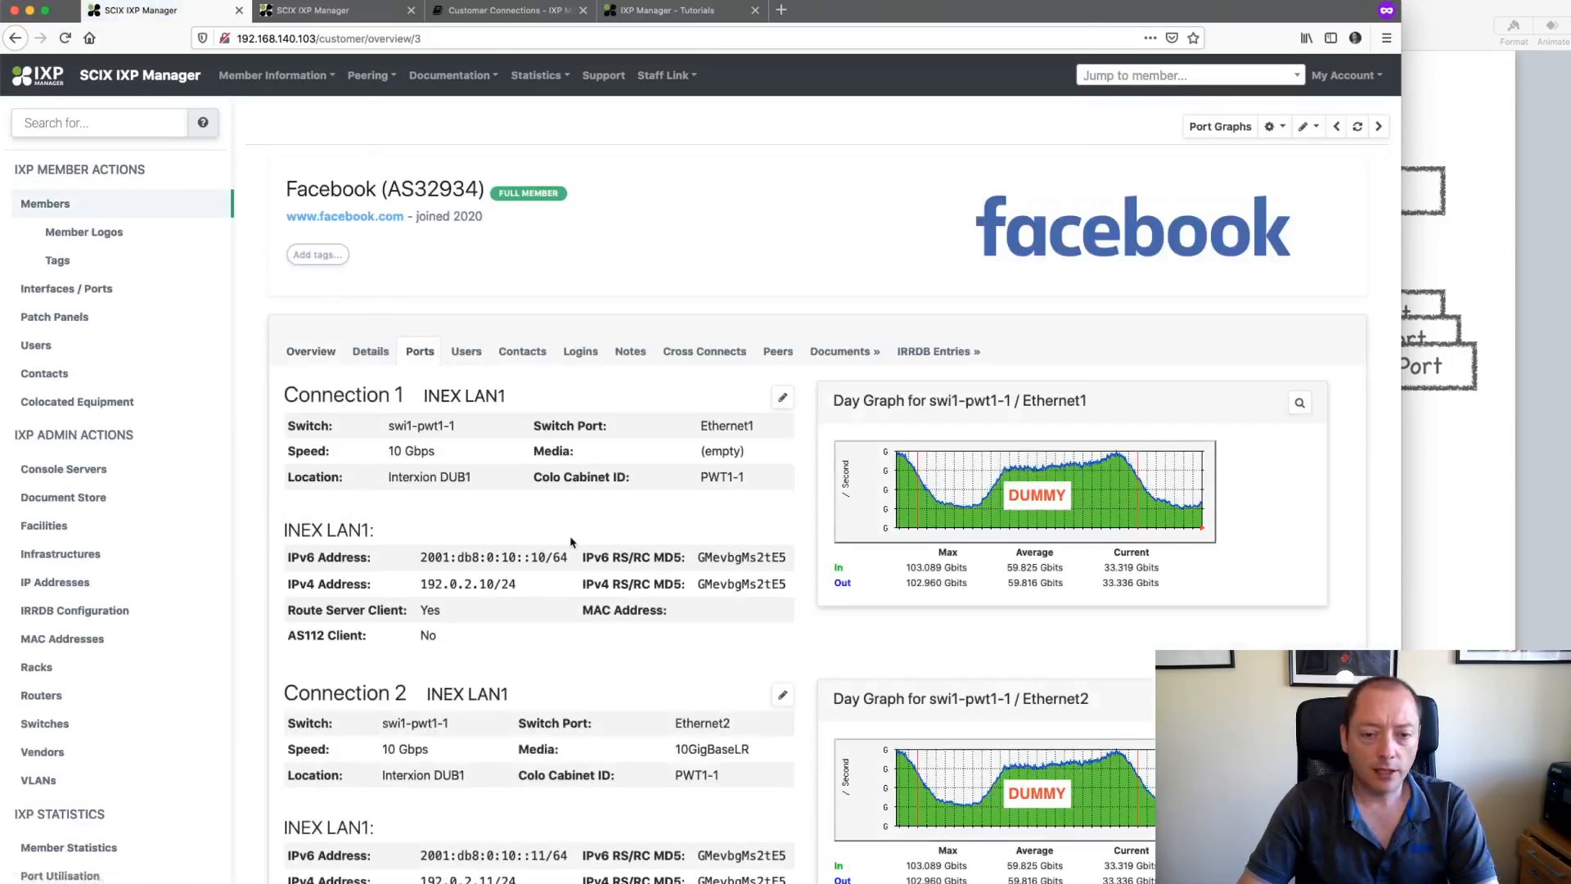
pyautogui.scroll(-2, 573, 540)
# Step: Consult the database objects diagram in Keynote, and switch back to Facebook's ports in the browser
pyautogui.click(1463, 540)
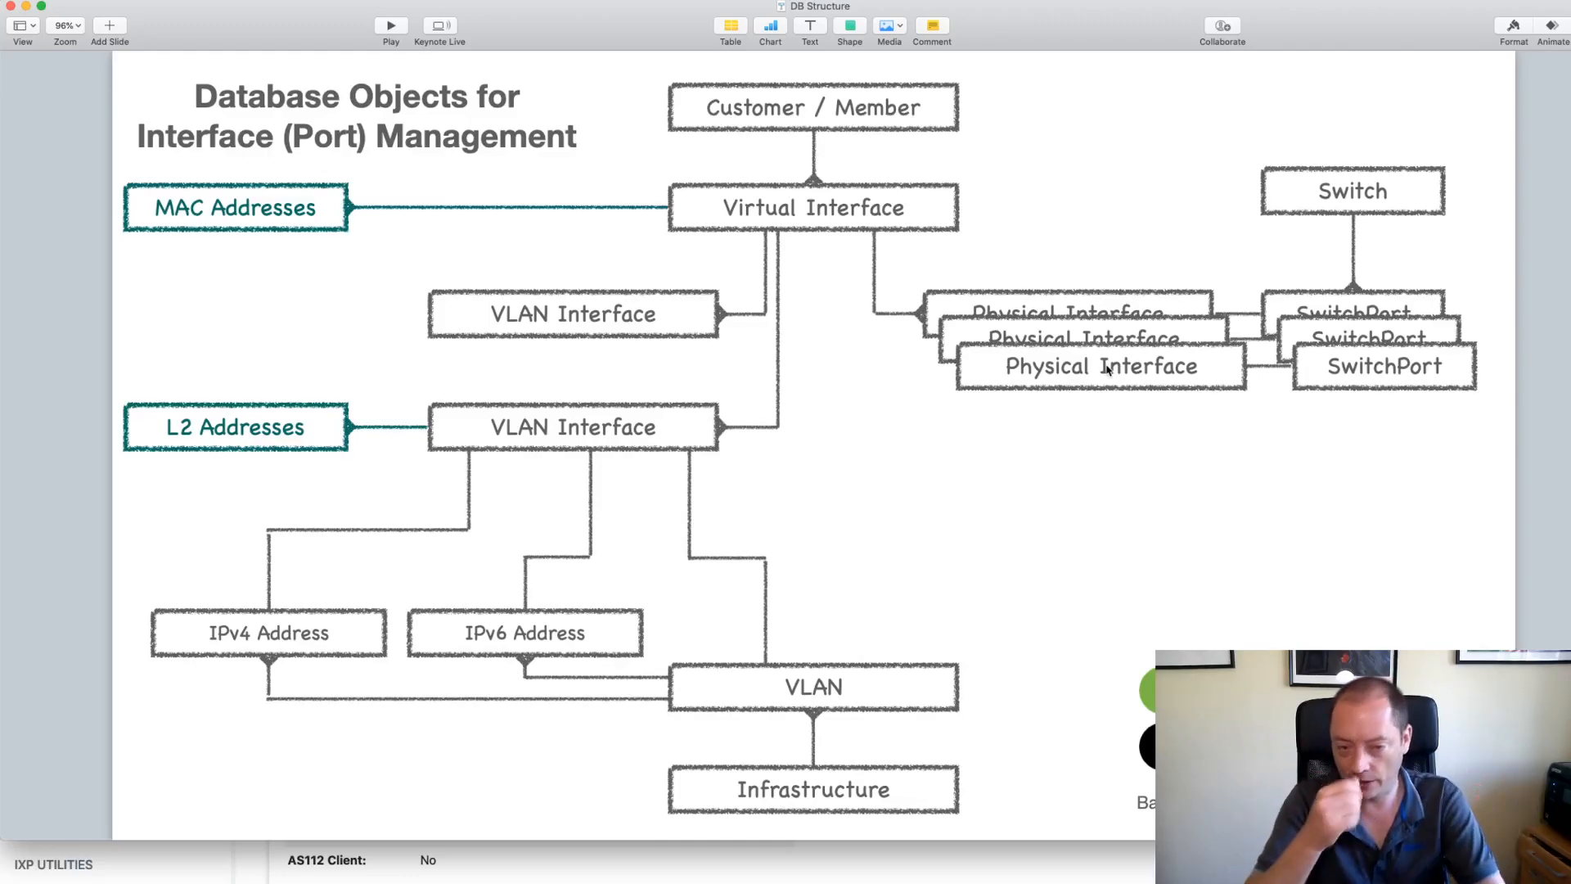
pyautogui.press('super+Tab')
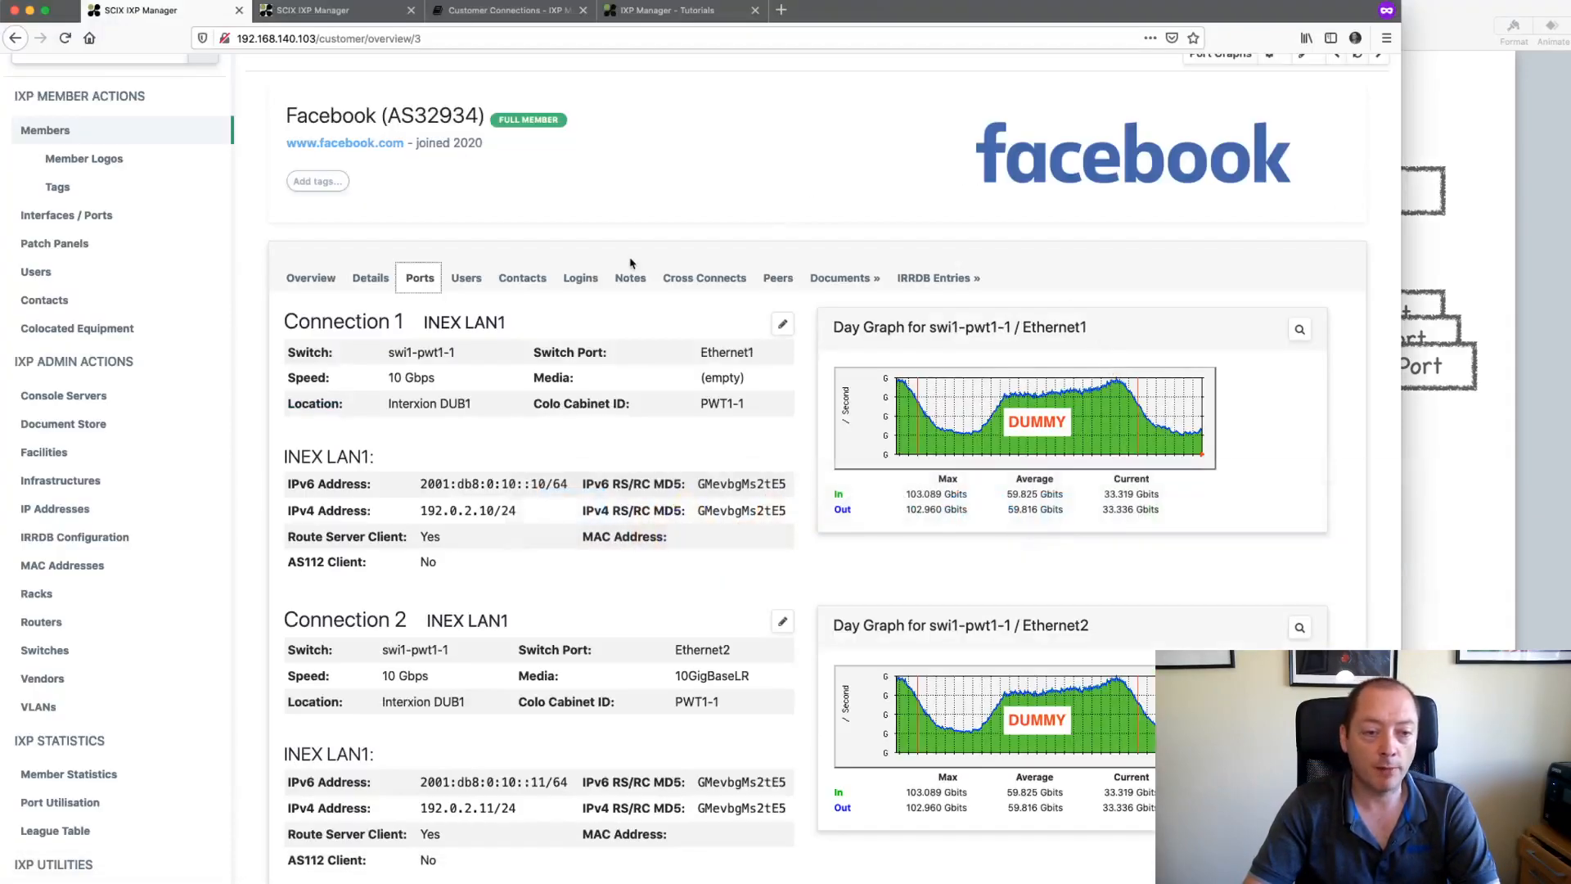
# Step: Edit Facebook's Connection 1 and start a new physical interface on switch swi1-pwt1-1, port Ethernet3 (Peering)
pyautogui.click(779, 334)
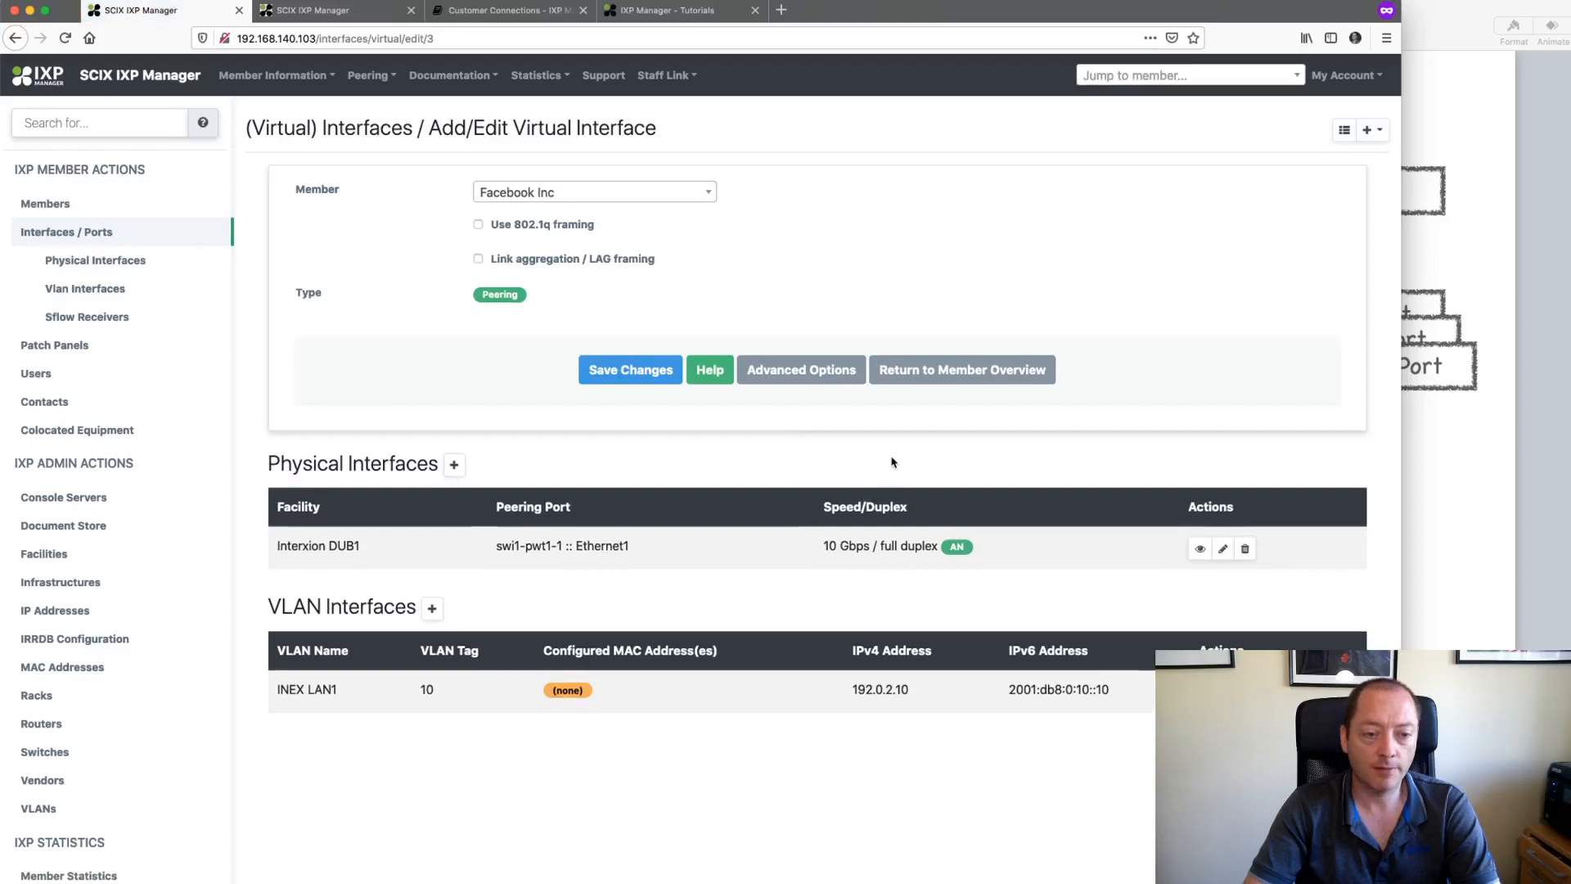
pyautogui.click(455, 467)
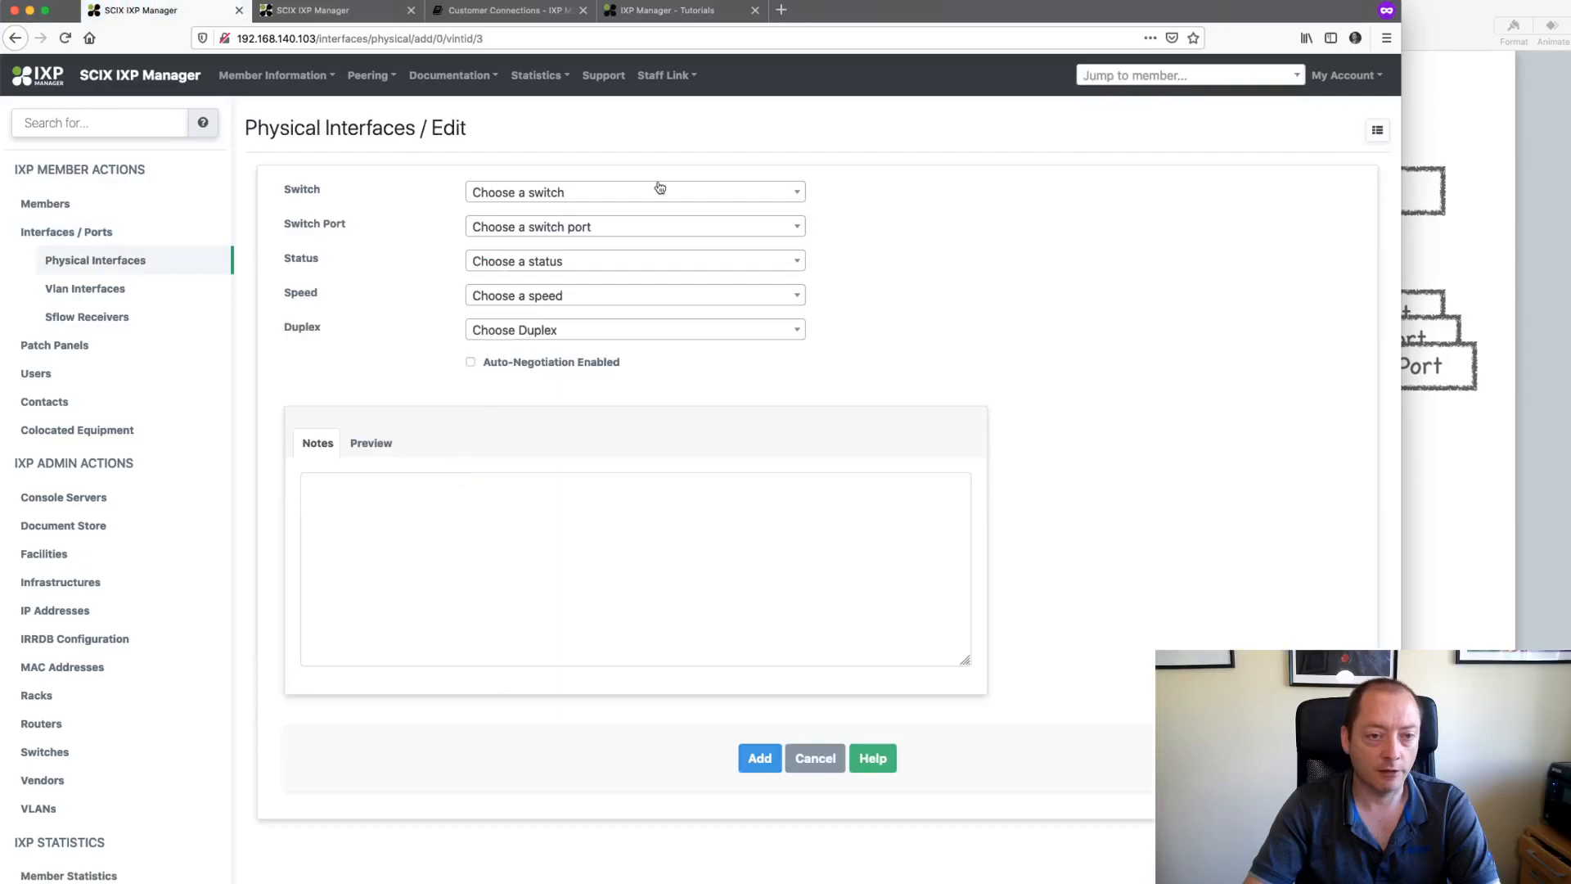
pyautogui.click(637, 194)
pyautogui.click(571, 278)
pyautogui.click(577, 232)
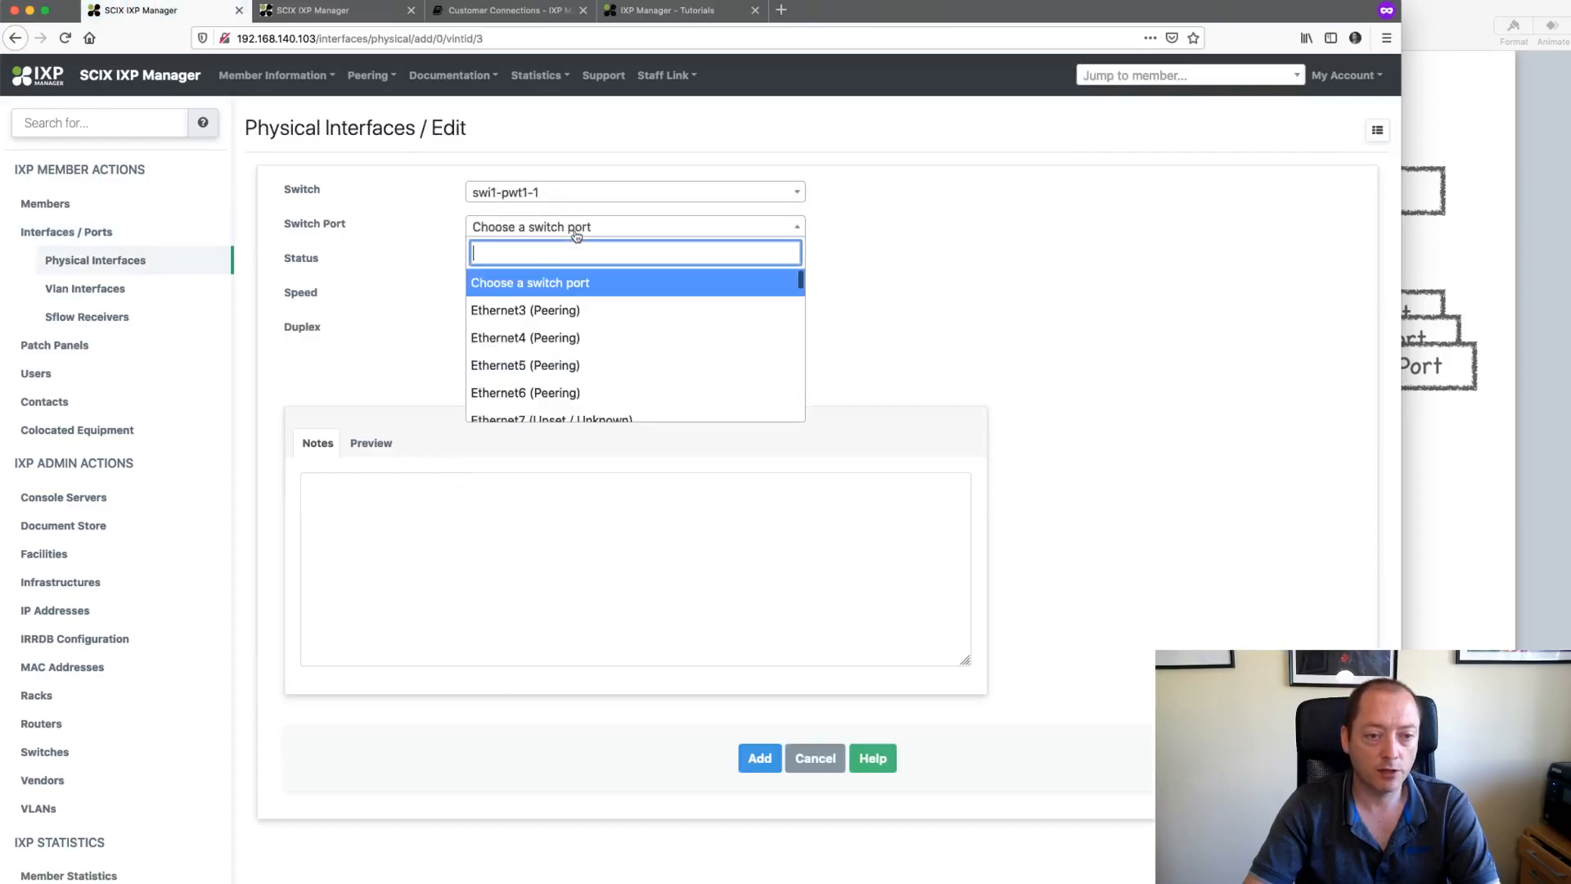
pyautogui.click(577, 319)
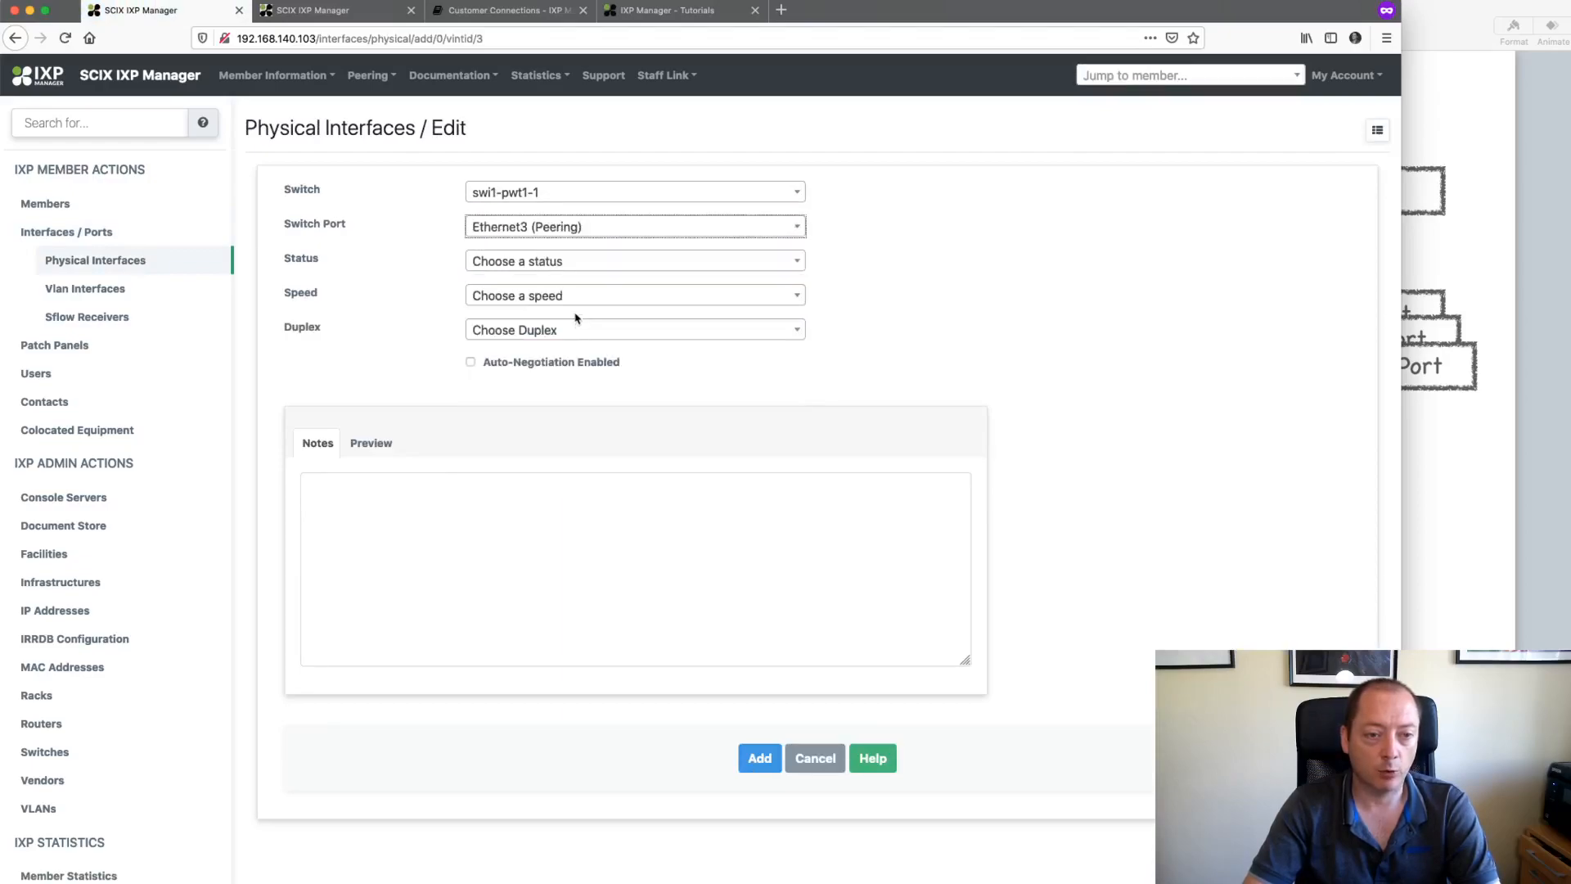
# Step: Set the Ethernet3 interface to status Connected, speed 10 Gbps and full duplex with auto-negotiation enabled, and add it
pyautogui.click(578, 274)
pyautogui.click(570, 342)
pyautogui.click(553, 300)
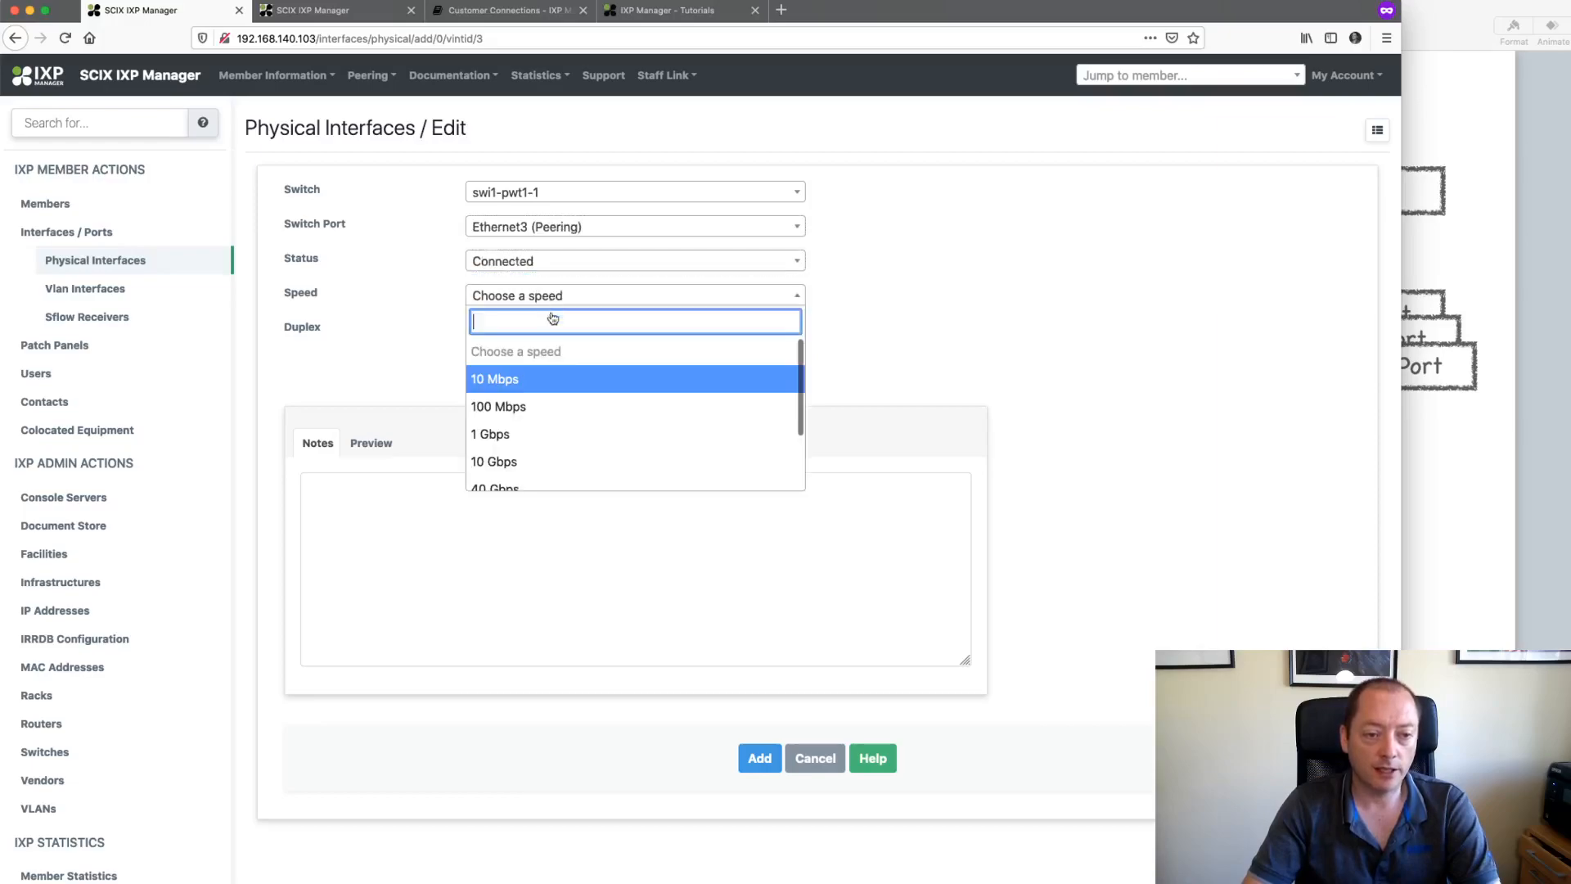
pyautogui.click(545, 460)
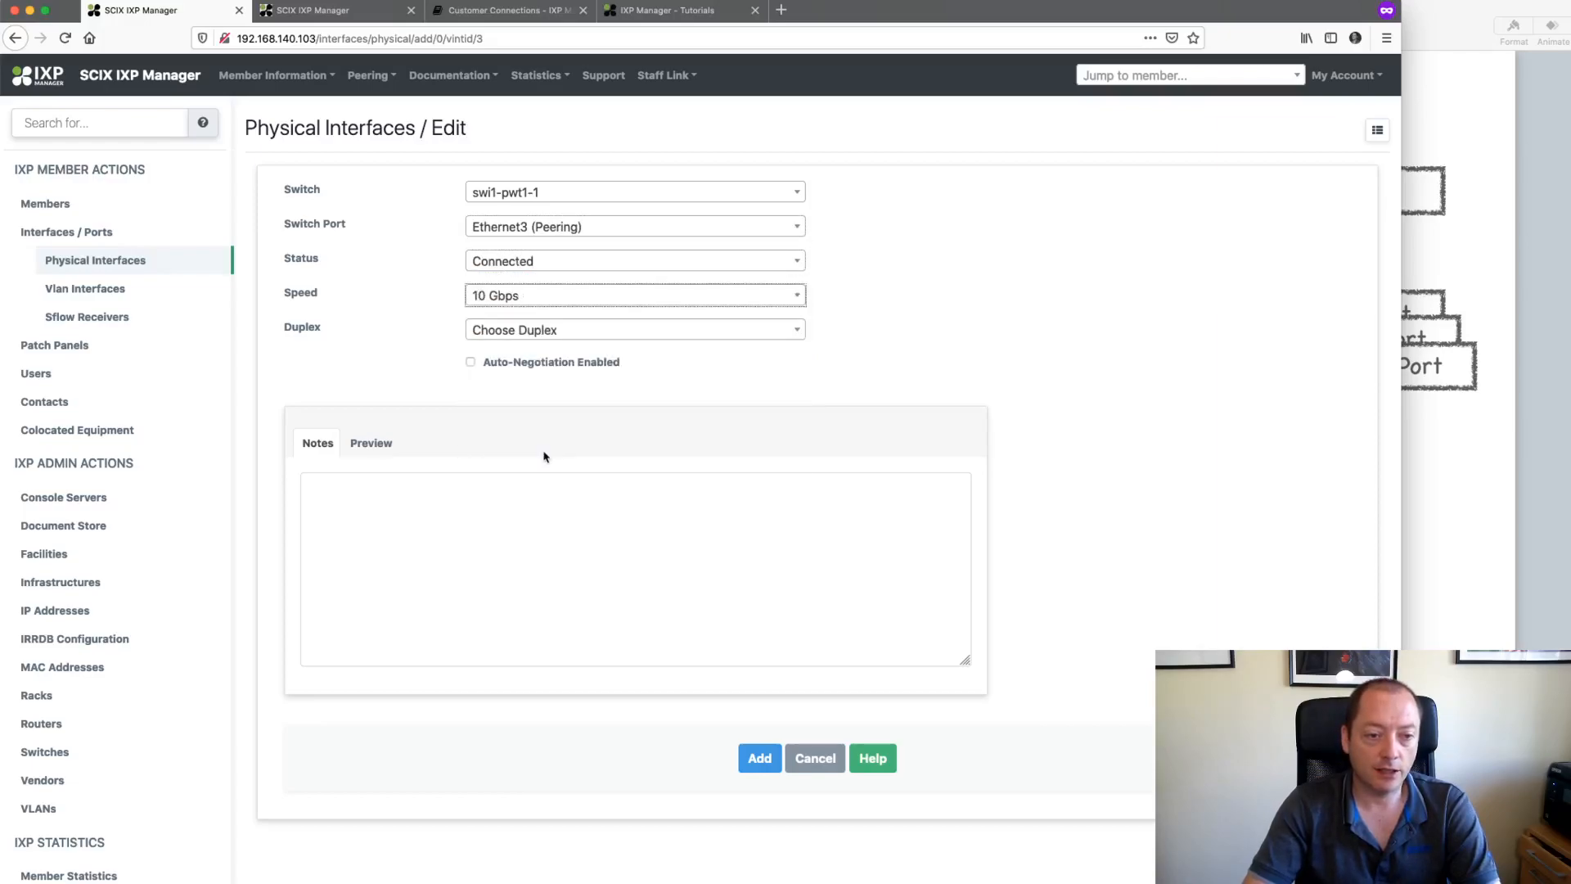
pyautogui.click(544, 335)
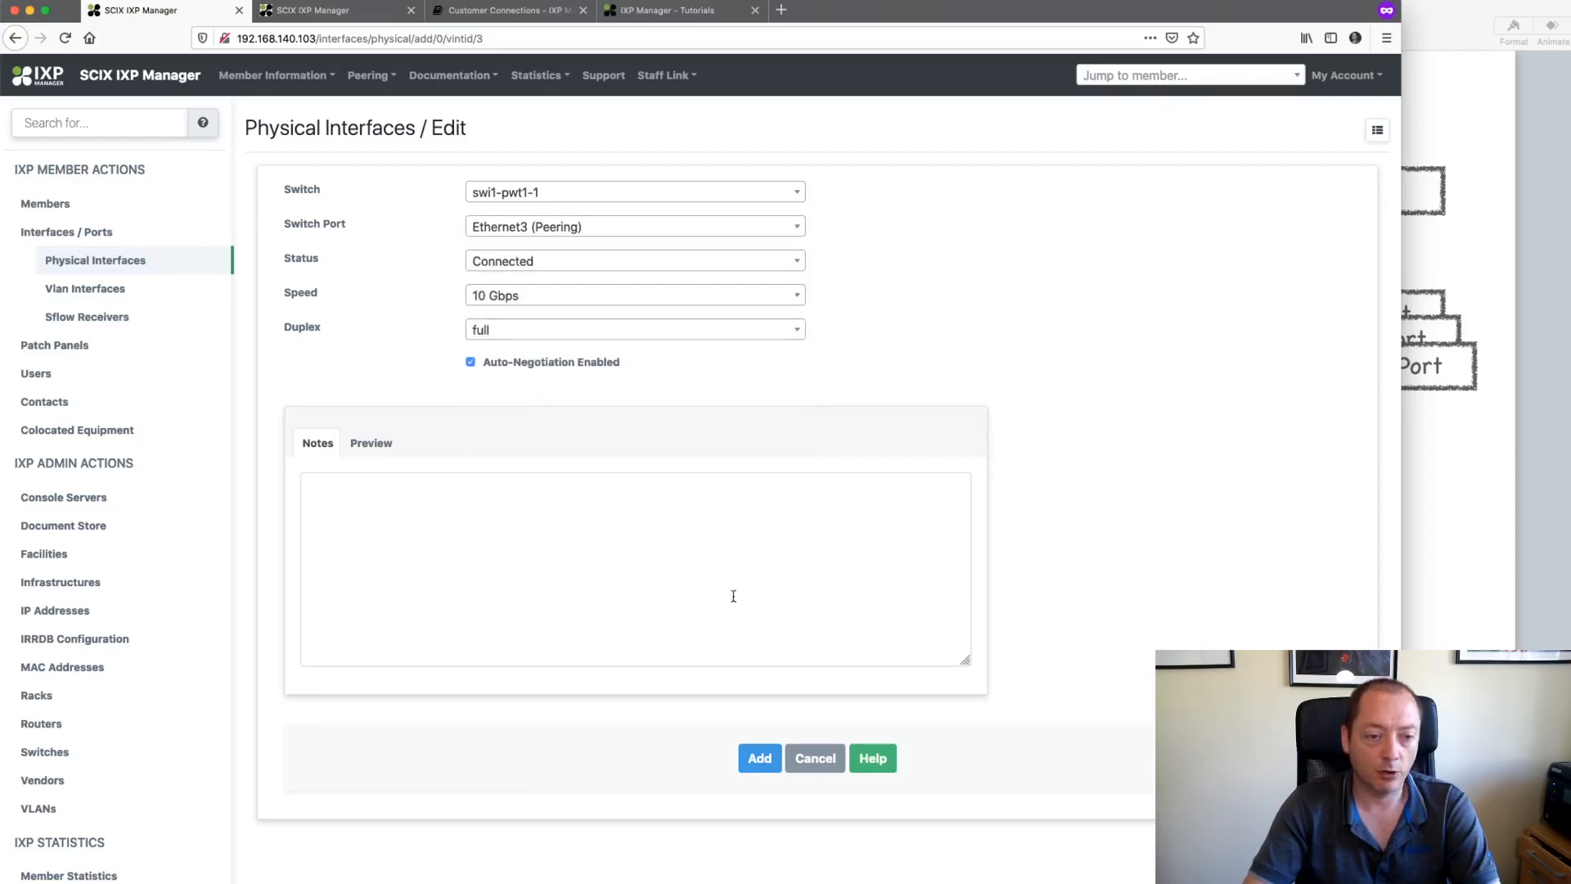
pyautogui.click(759, 758)
# Step: Enable LAG framing and Use Fast LACP on the virtual interface, show its advanced options, and save the changes
pyautogui.scroll(-2, 1114, 477)
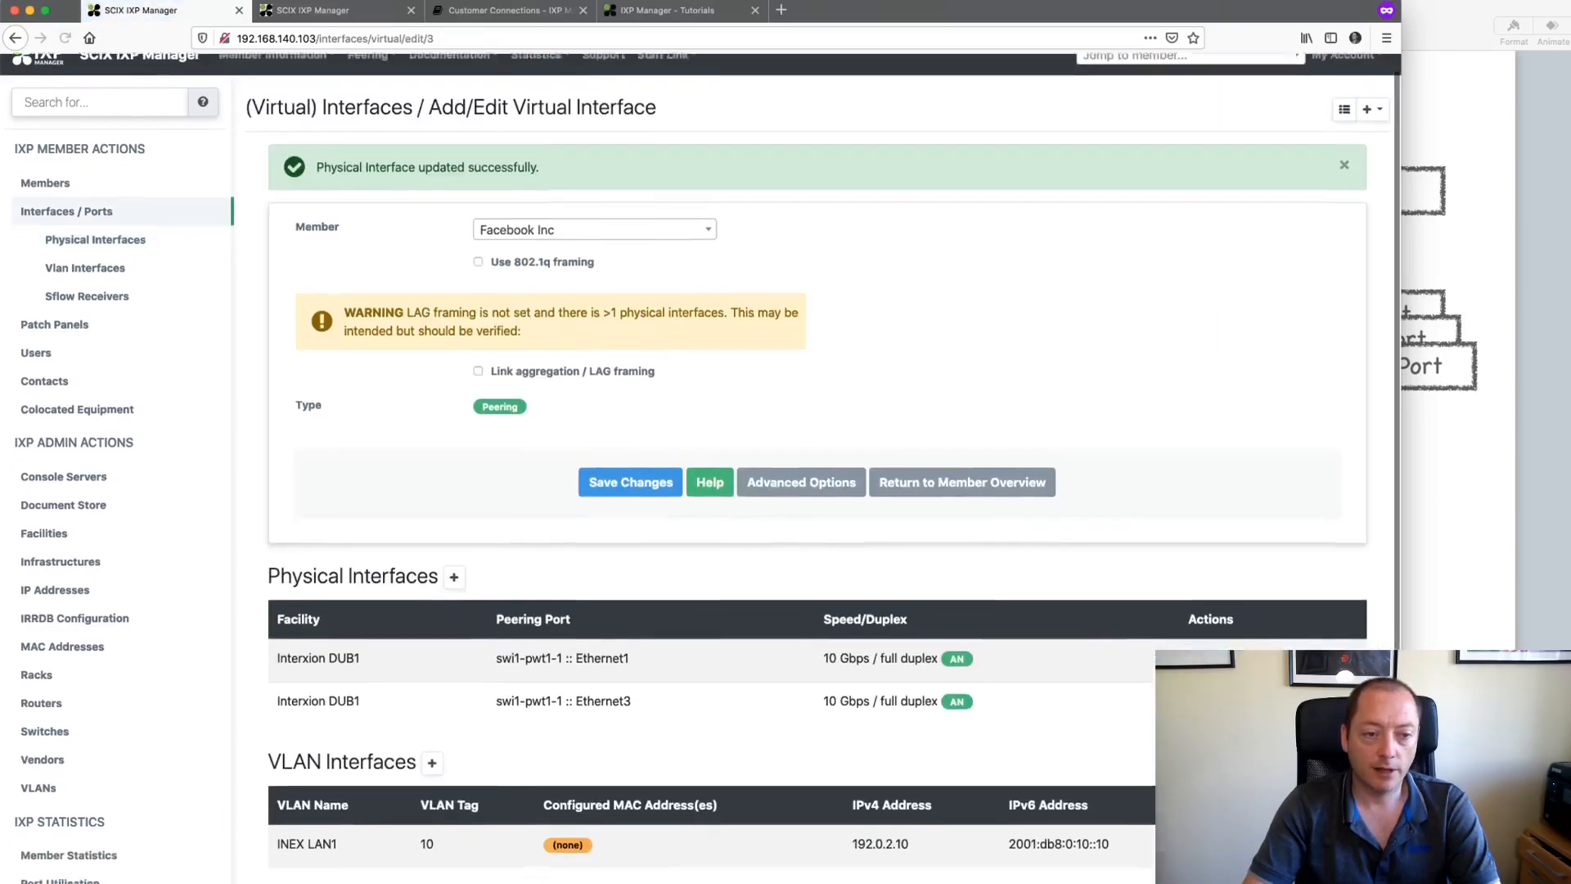
pyautogui.scroll(-2, 971, 722)
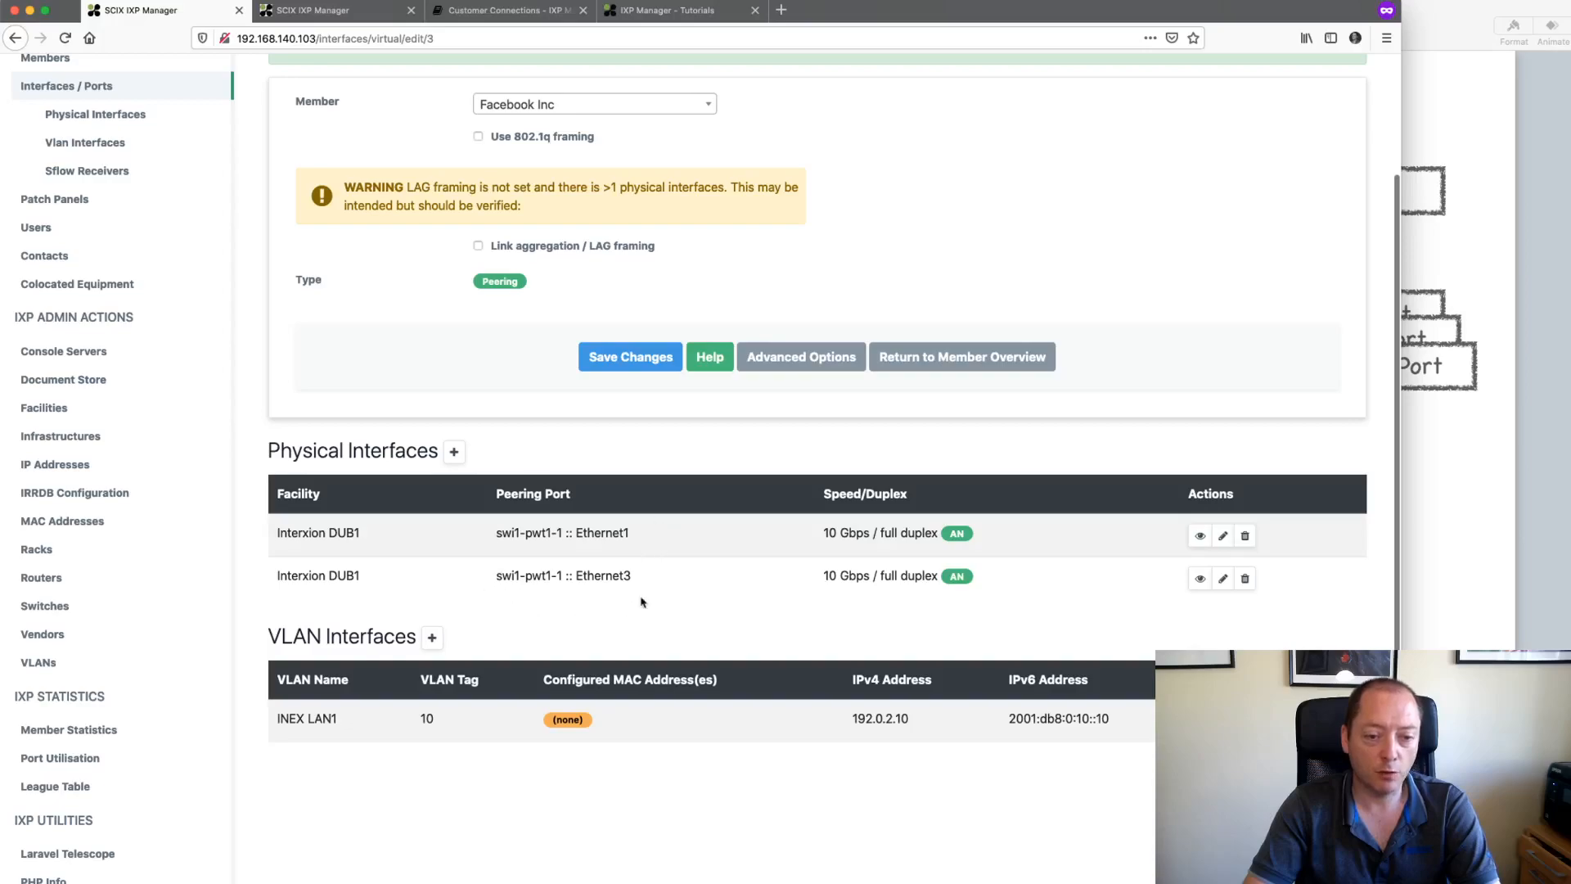
pyautogui.scroll(2, 646, 560)
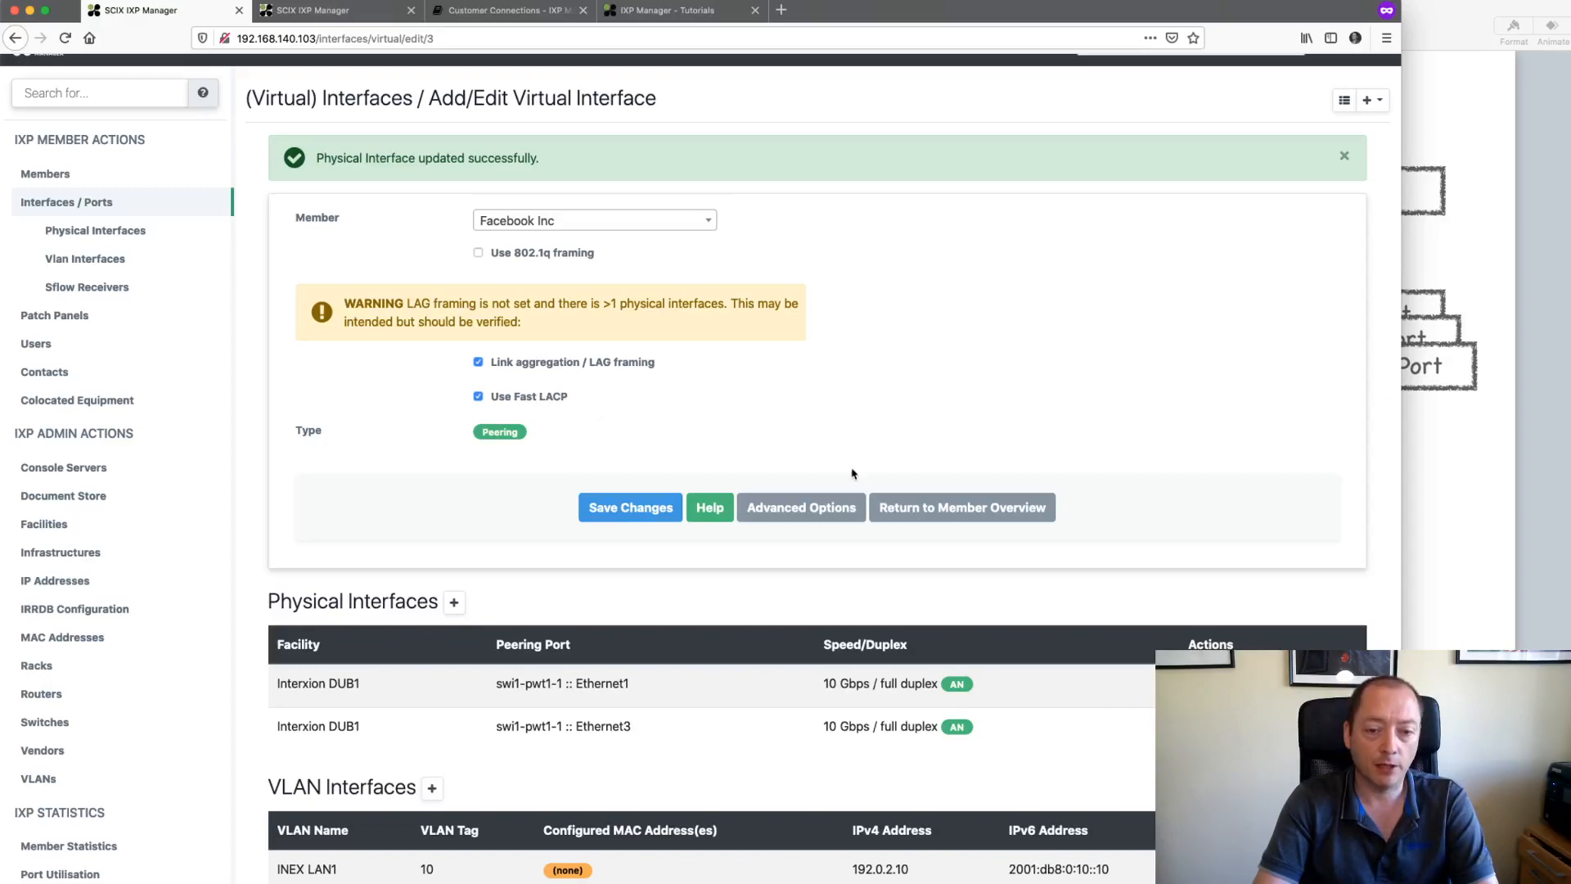
pyautogui.click(816, 508)
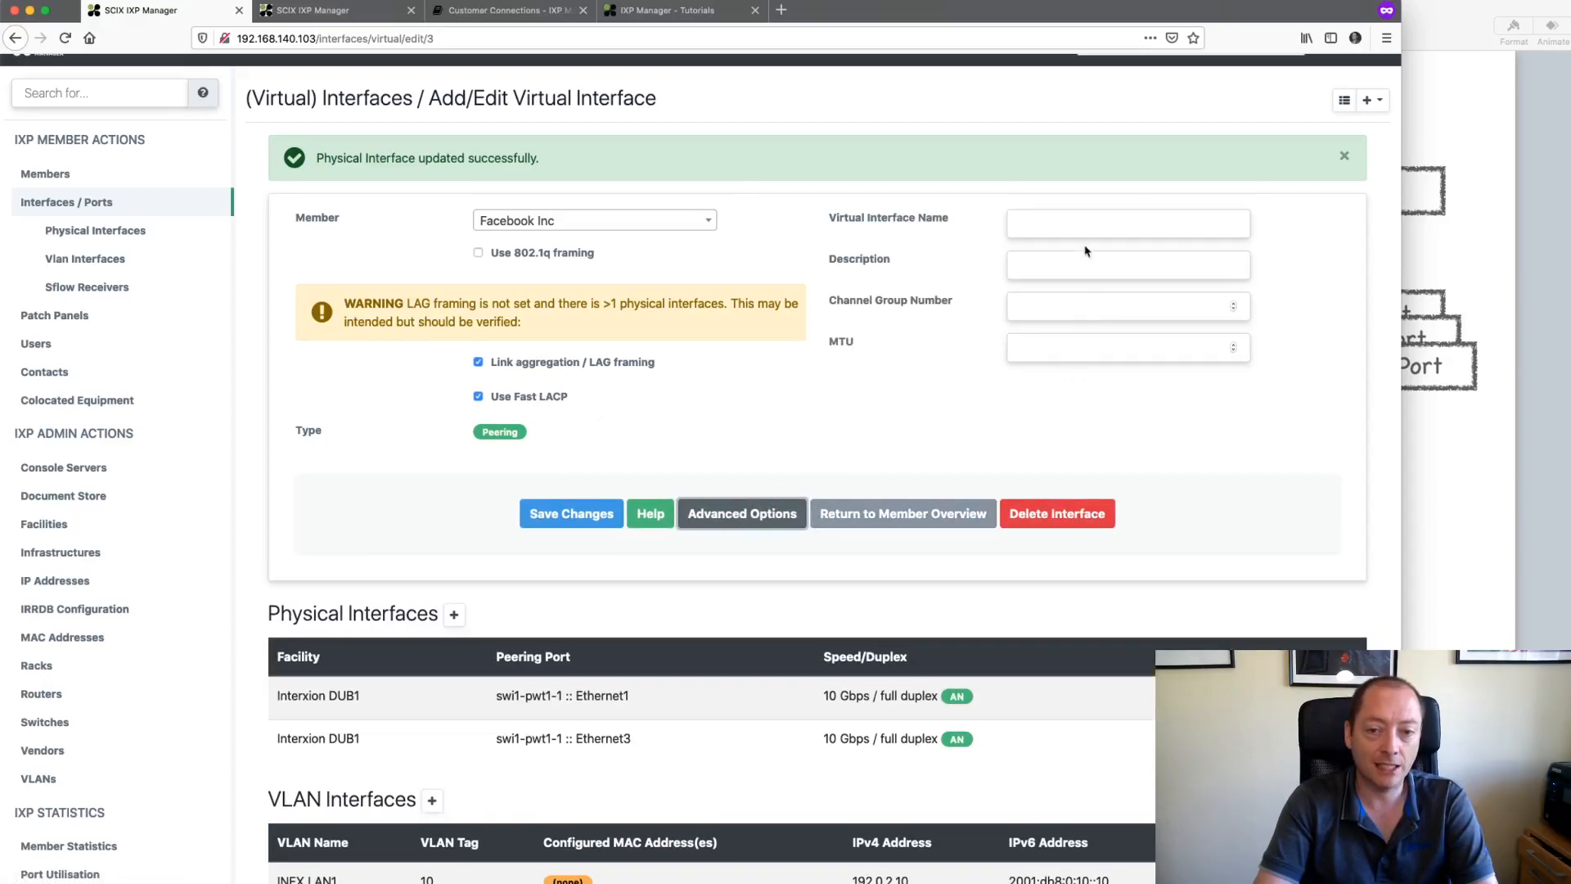
pyautogui.click(572, 513)
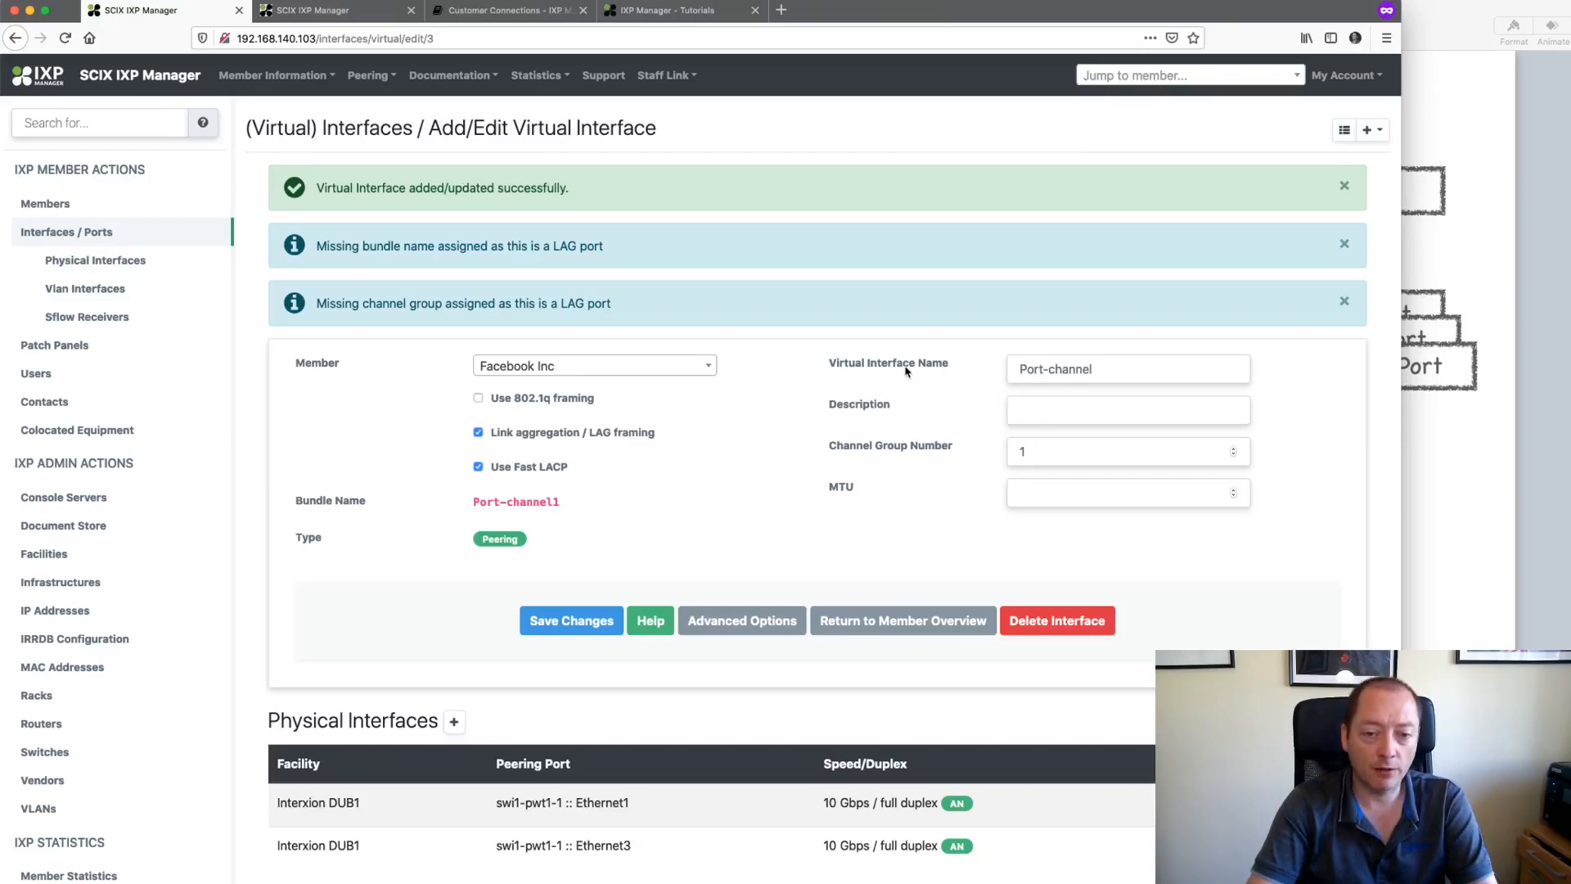
# Step: Examine the virtual interface name, then open the Vendors list in a new tab and check Arista's bundle name
pyautogui.moveTo(1015, 371); pyautogui.dragTo(1089, 369)
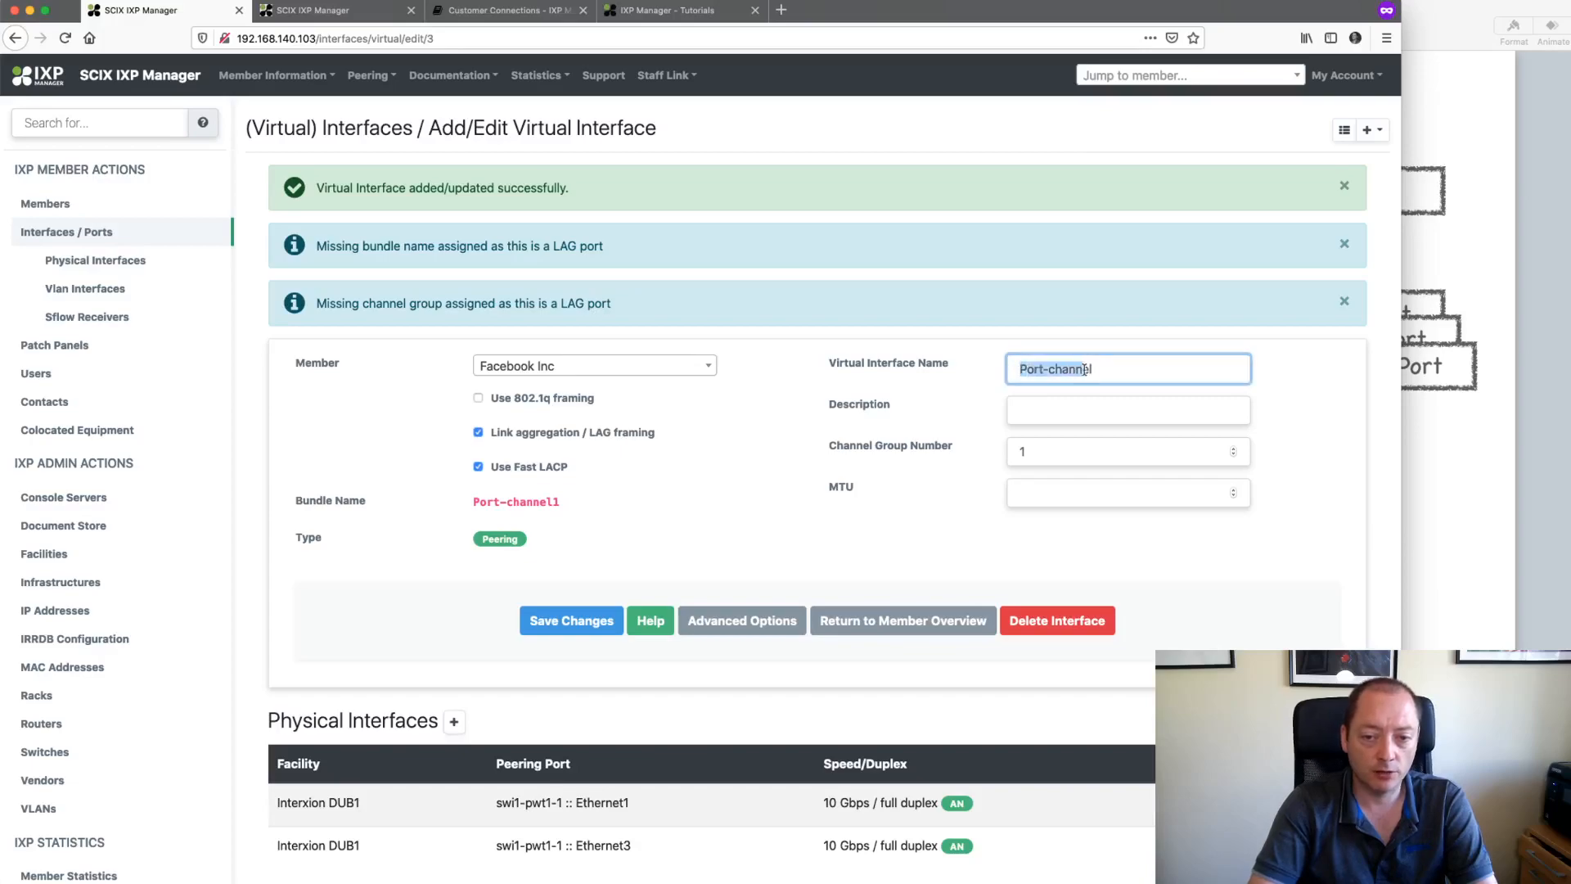
pyautogui.click(1069, 370)
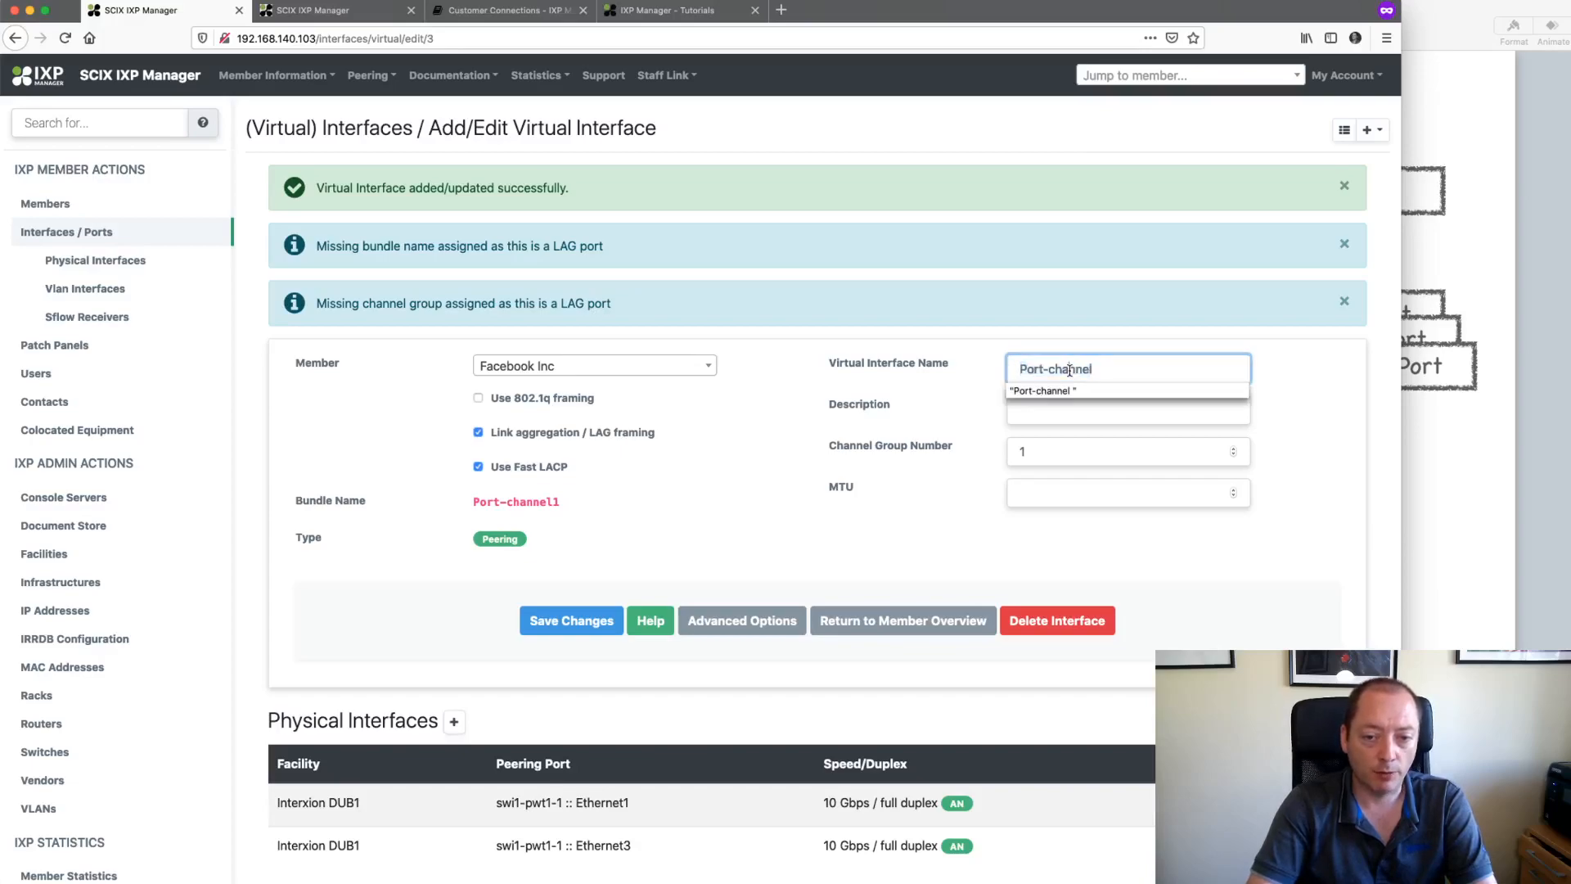
pyautogui.click(890, 412)
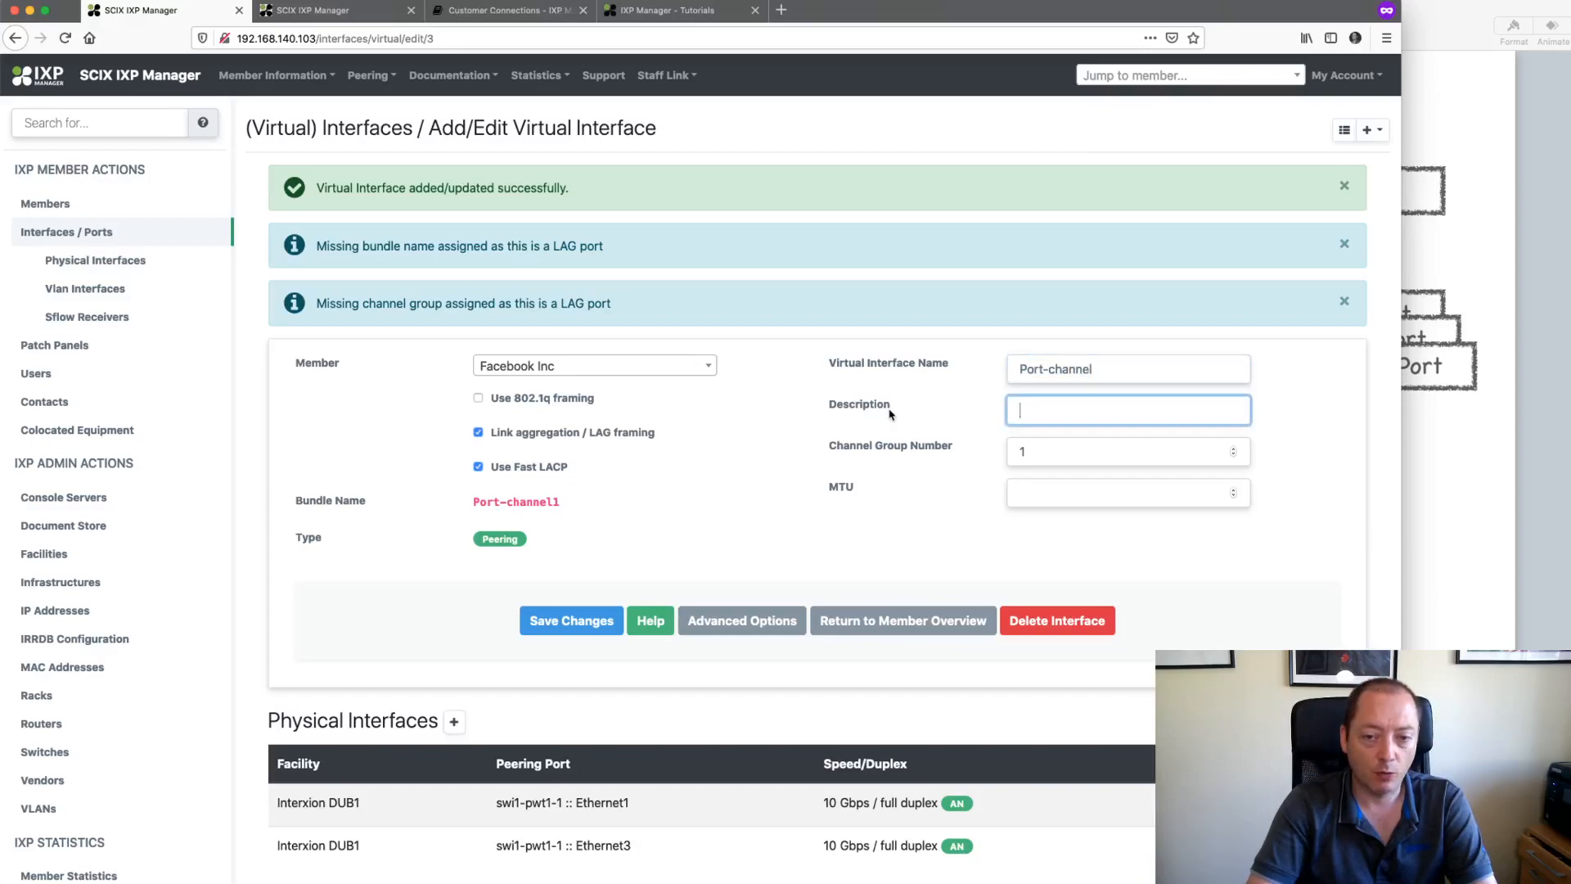
pyautogui.rightClick(55, 781)
pyautogui.click(122, 784)
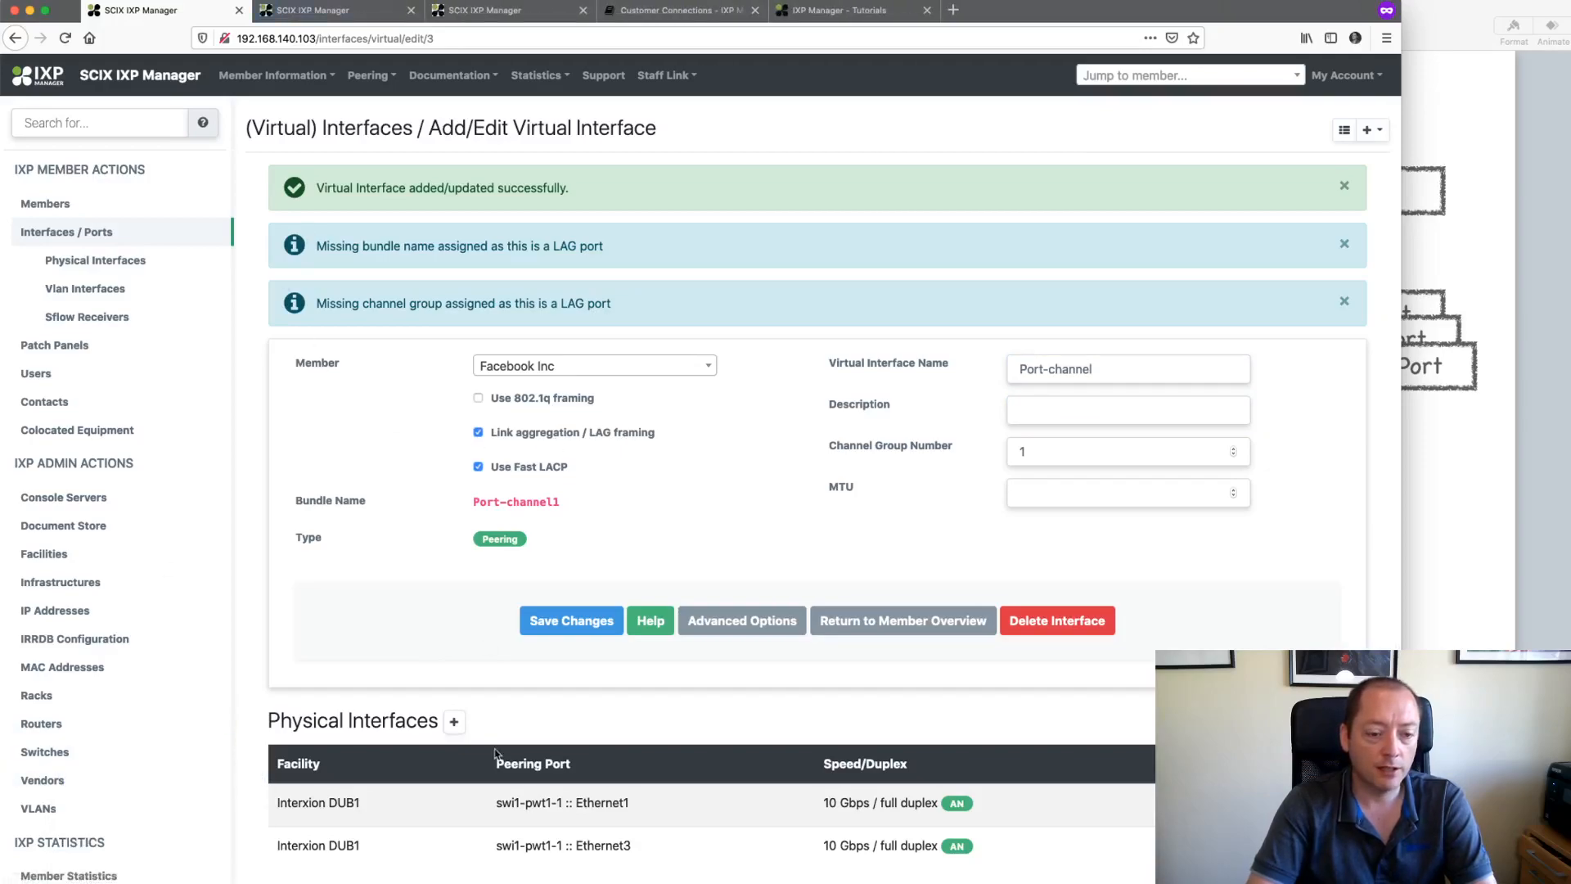
pyautogui.click(336, 18)
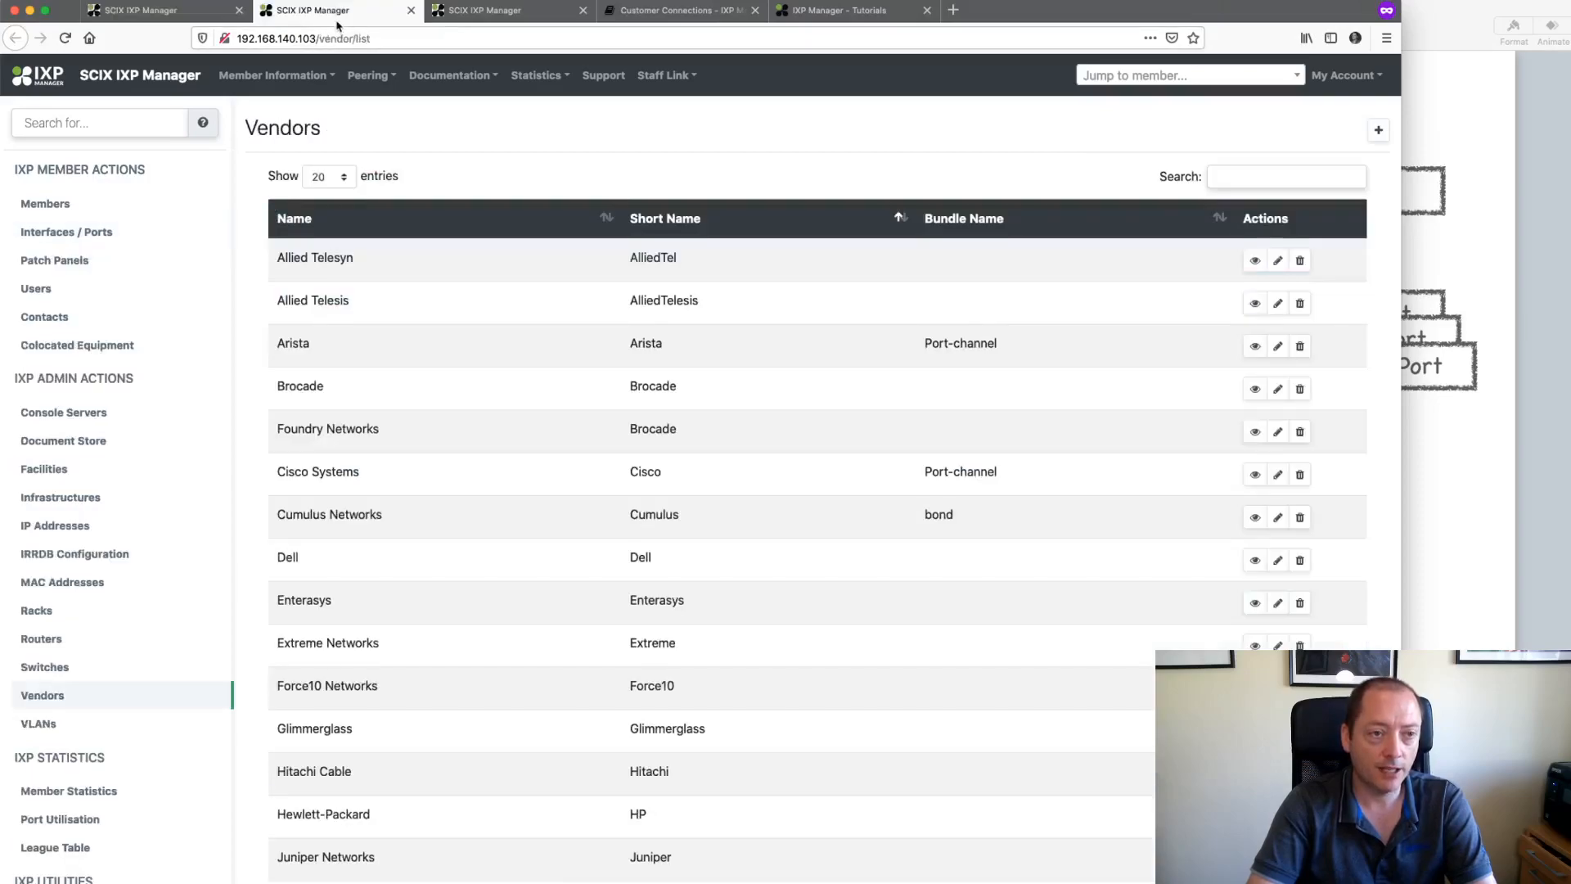
pyautogui.click(63, 702)
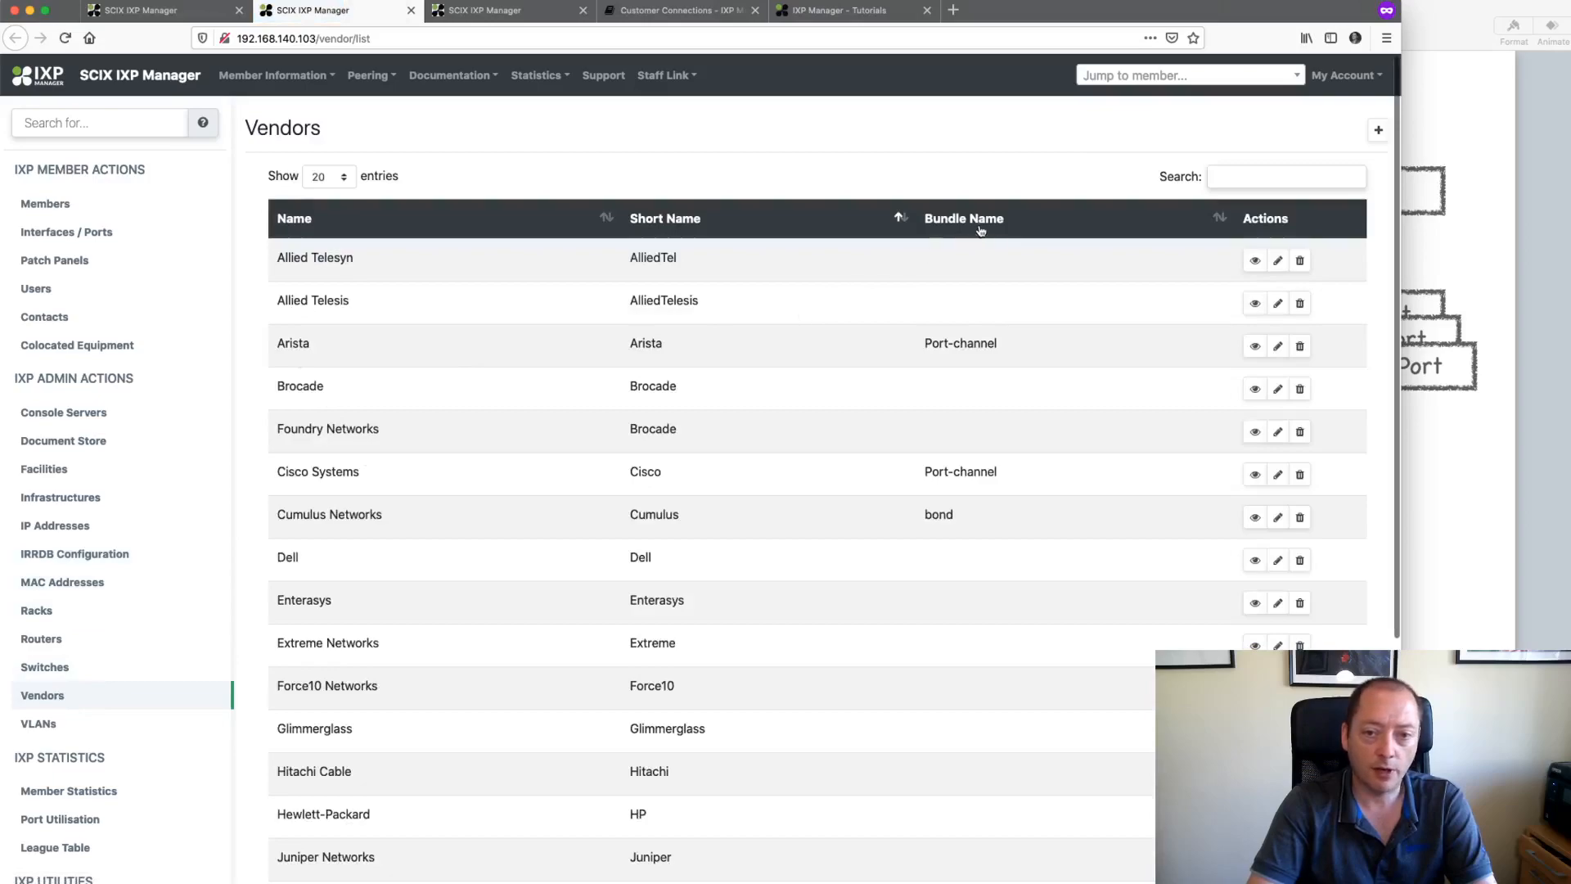
pyautogui.moveTo(927, 346); pyautogui.dragTo(1010, 346)
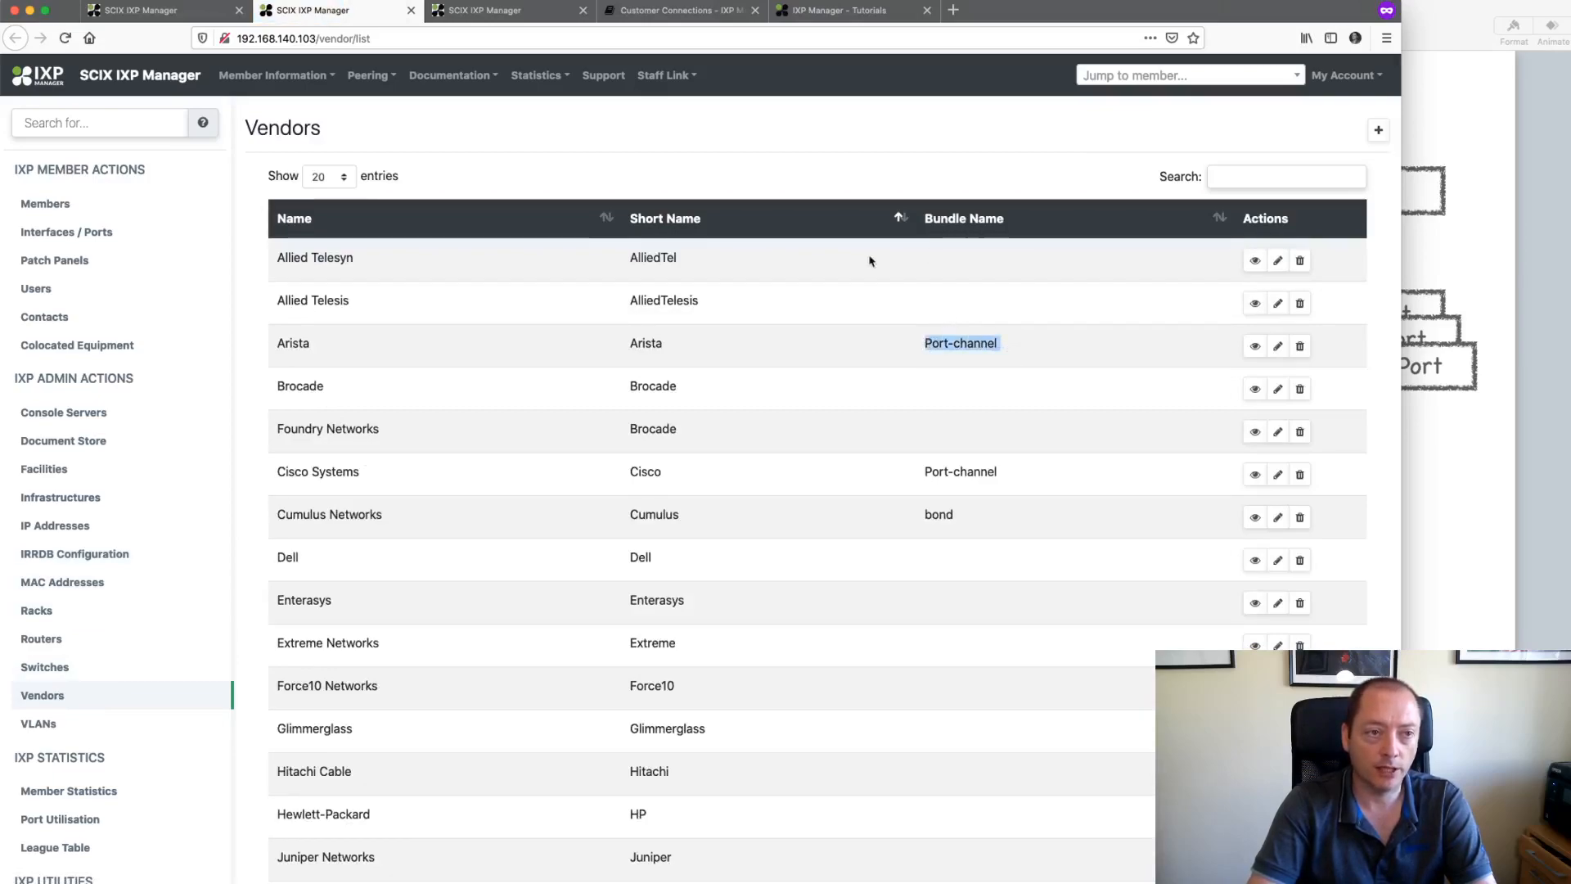
# Step: Return to Facebook's virtual interface, set its channel group number to 6, and save the changes
pyautogui.click(166, 13)
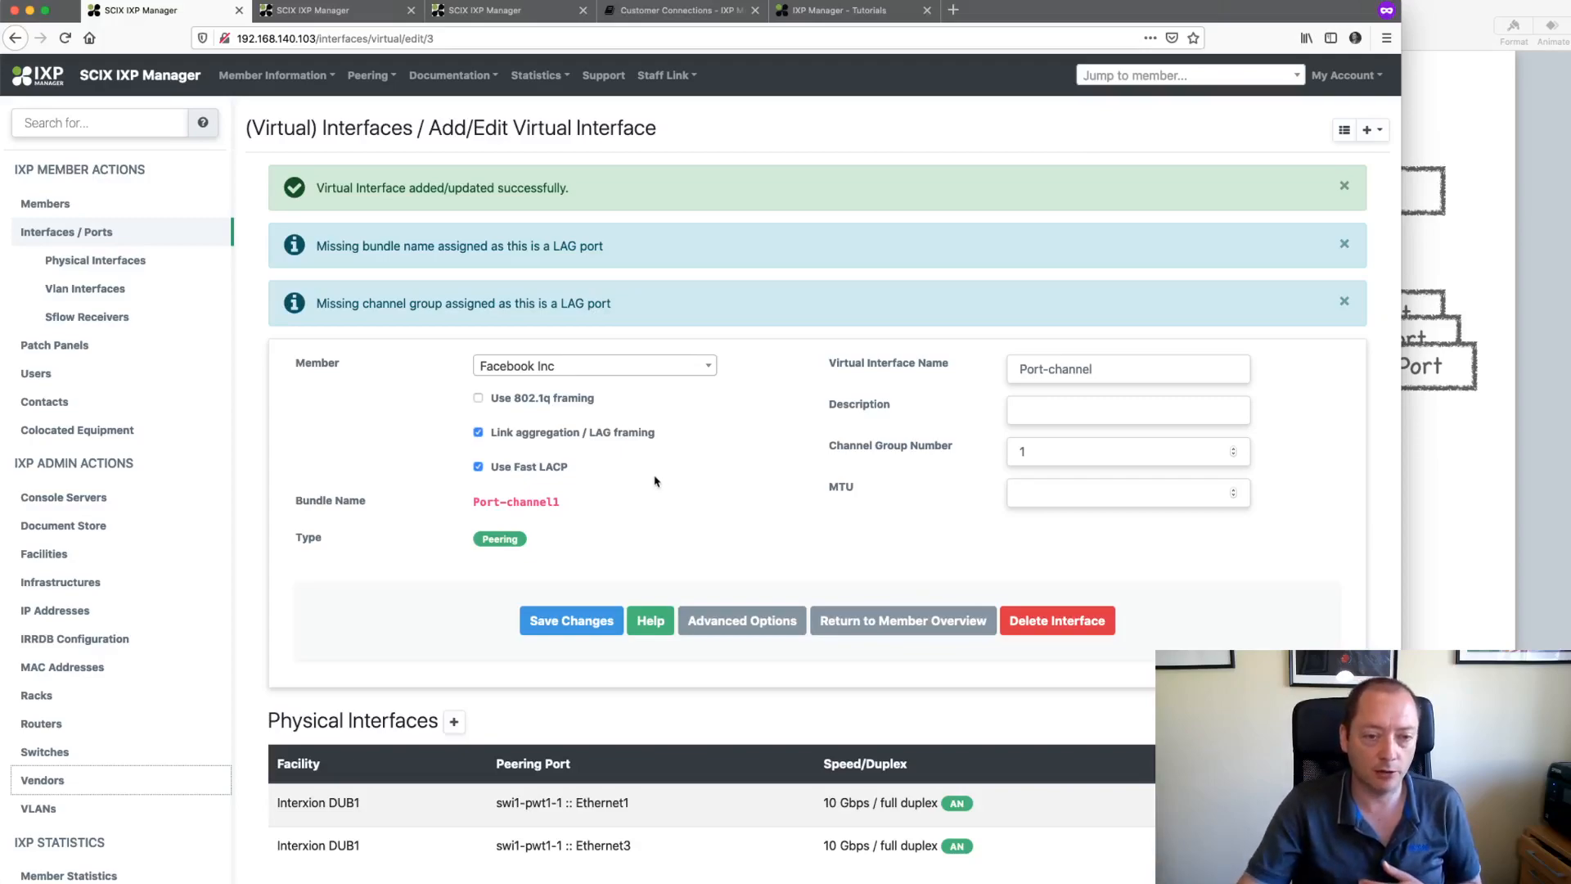
pyautogui.click(1034, 449)
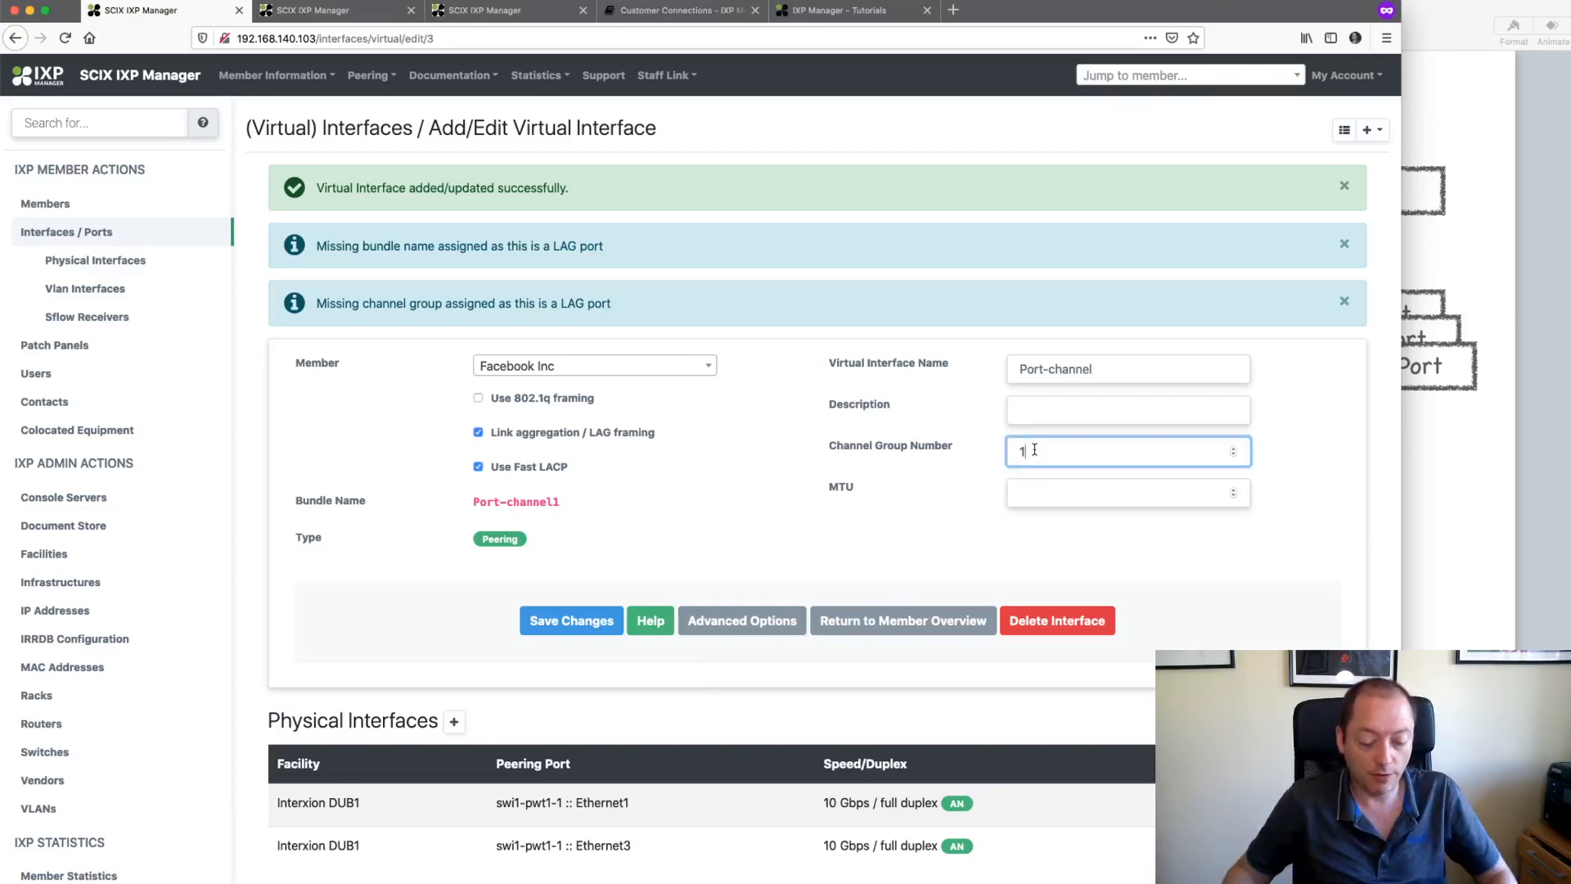
pyautogui.write('6')
pyautogui.click(571, 620)
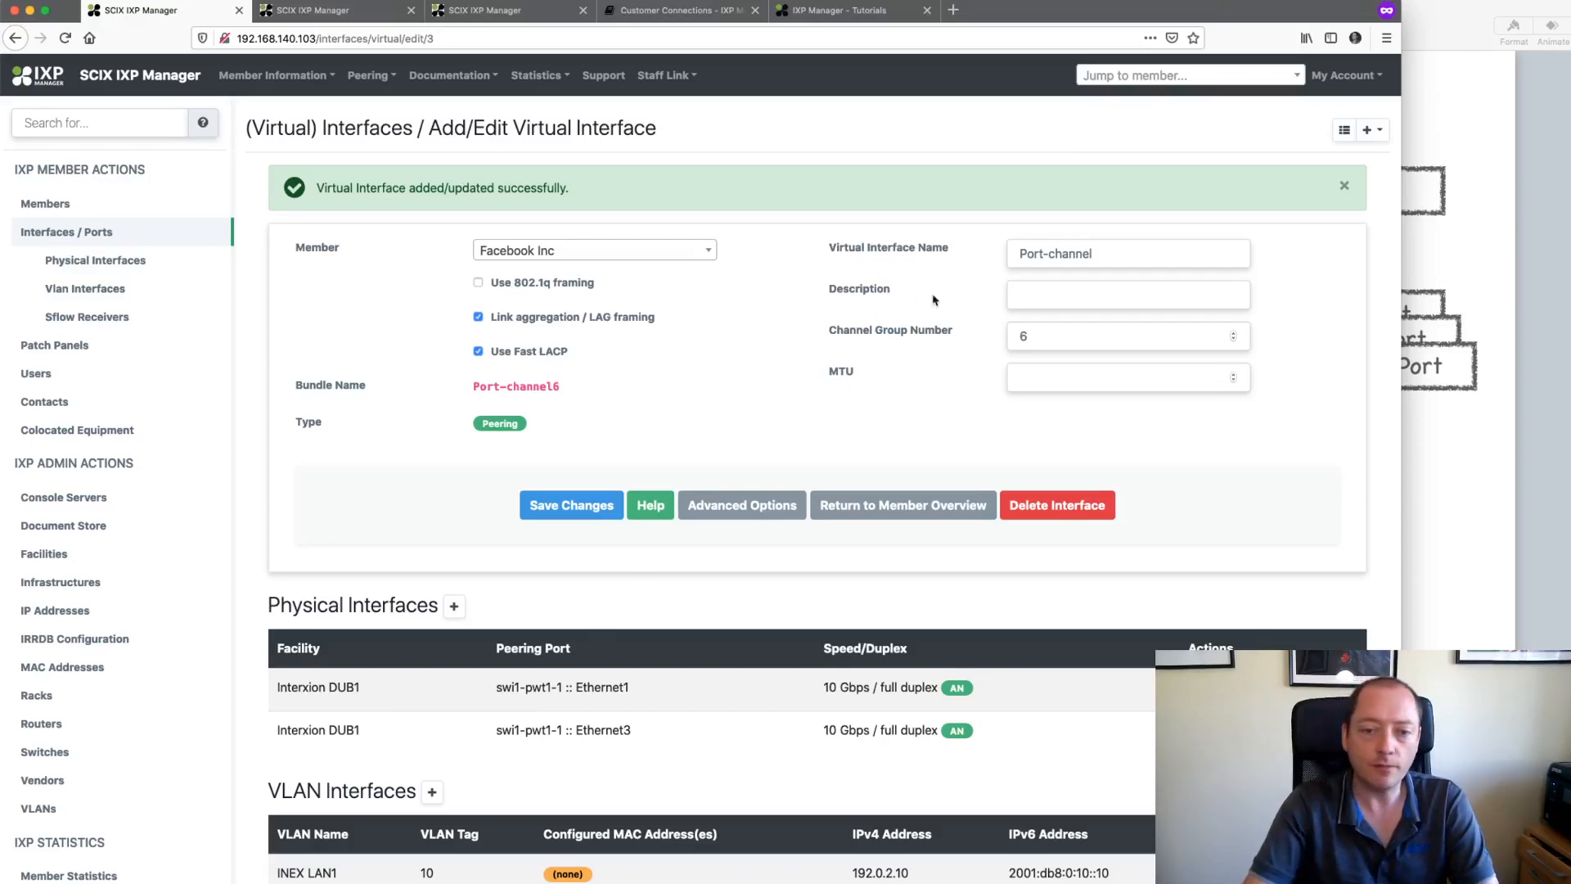
# Step: Change the virtual interface name to "Port-channel " with quotes and a trailing space, save it, and check the resulting bundle name
pyautogui.click(1027, 256)
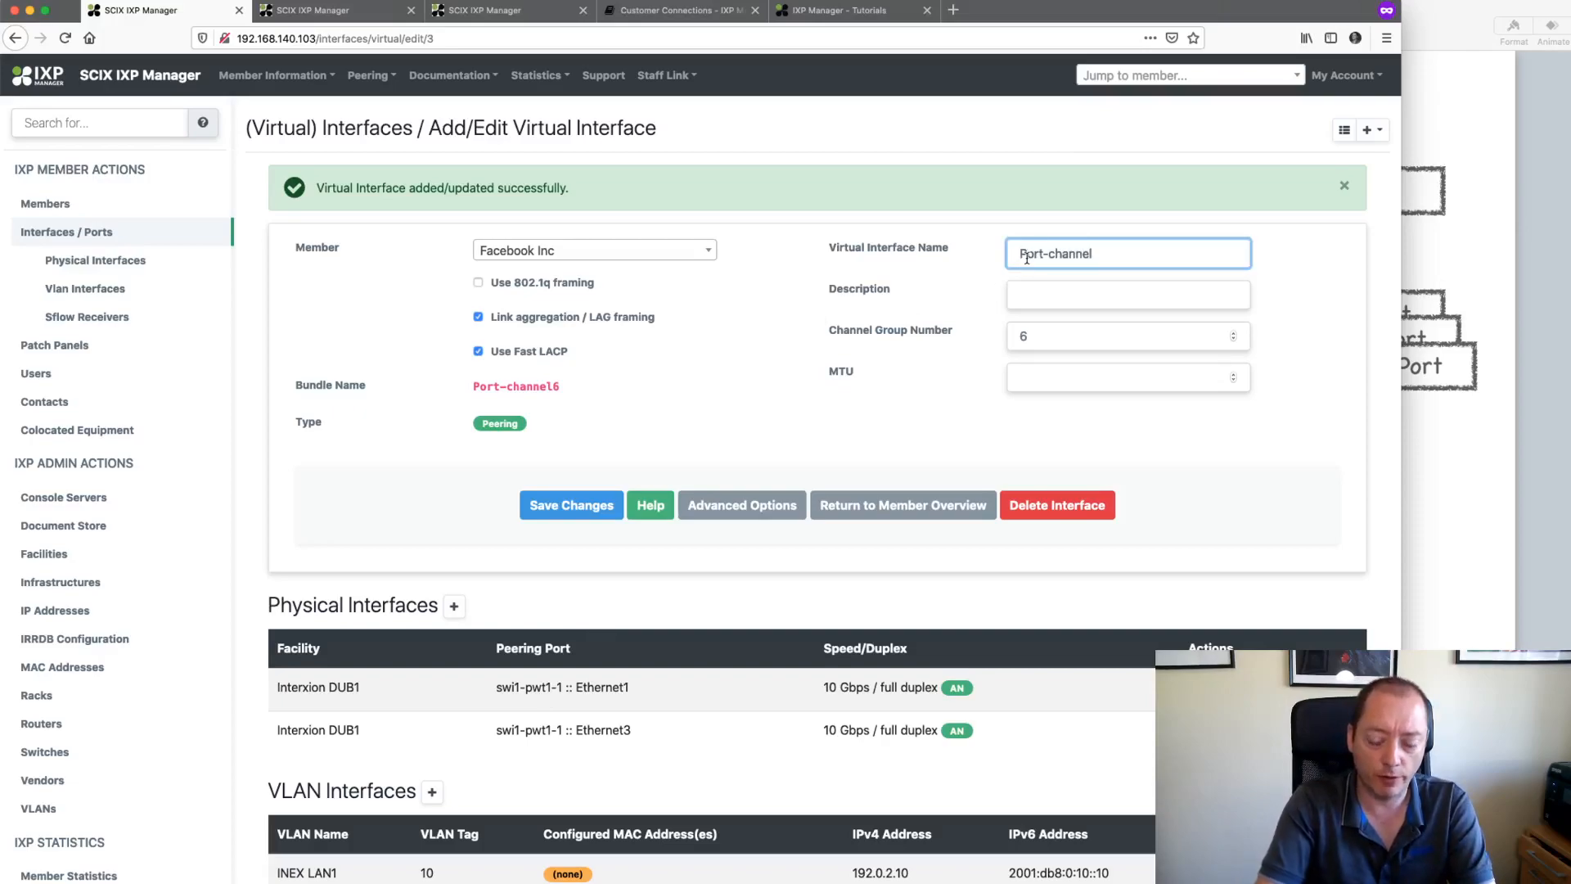
pyautogui.write('"')
pyautogui.press('super+Right')
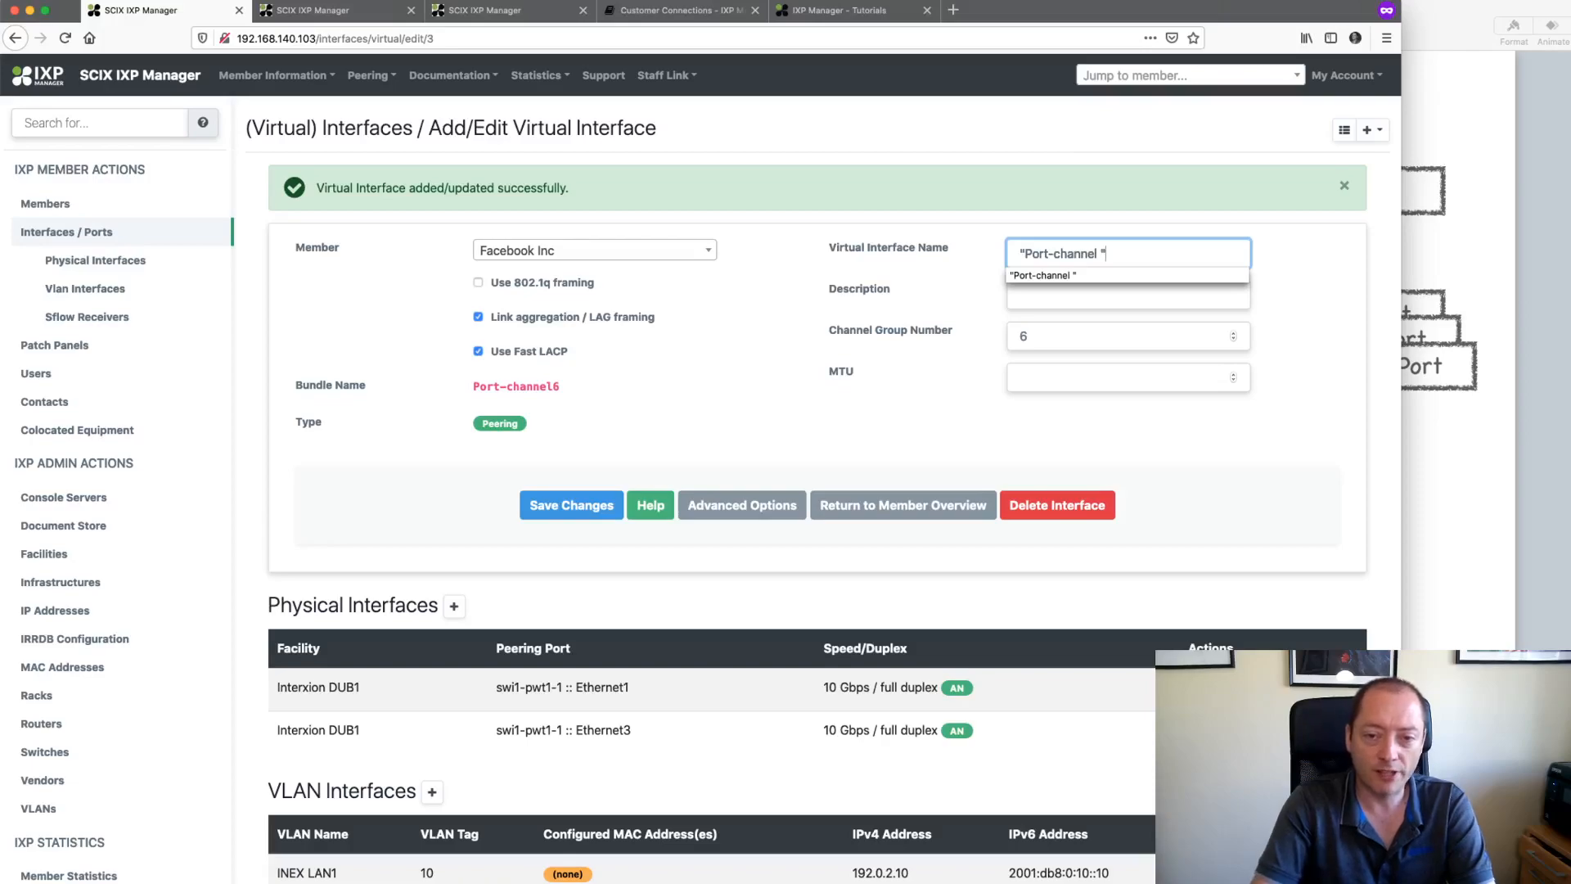
pyautogui.click(1126, 257)
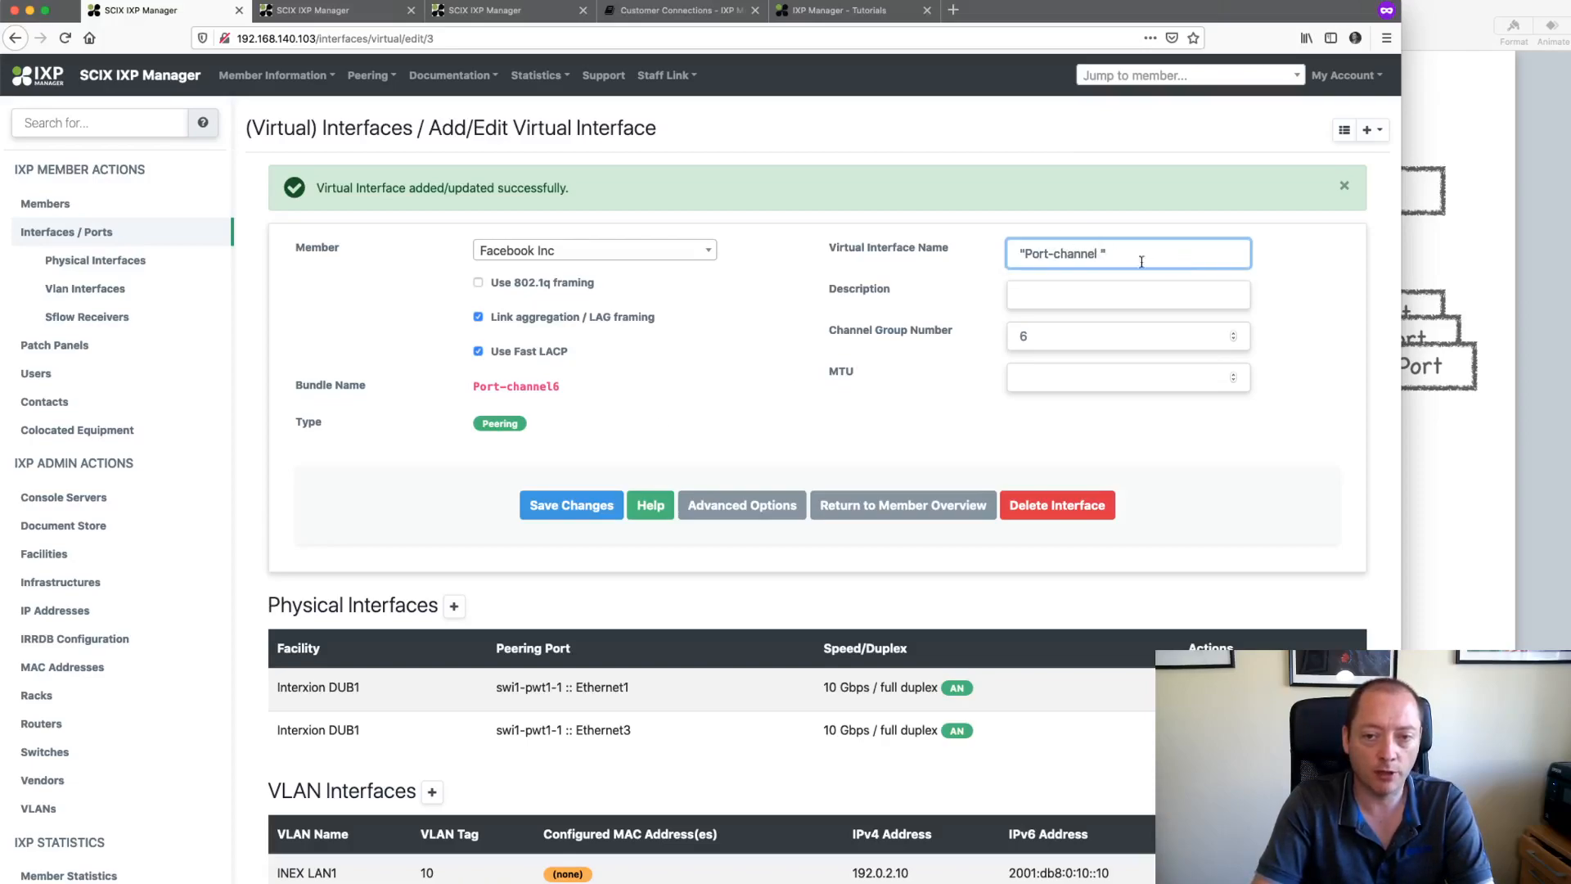
pyautogui.press('Return')
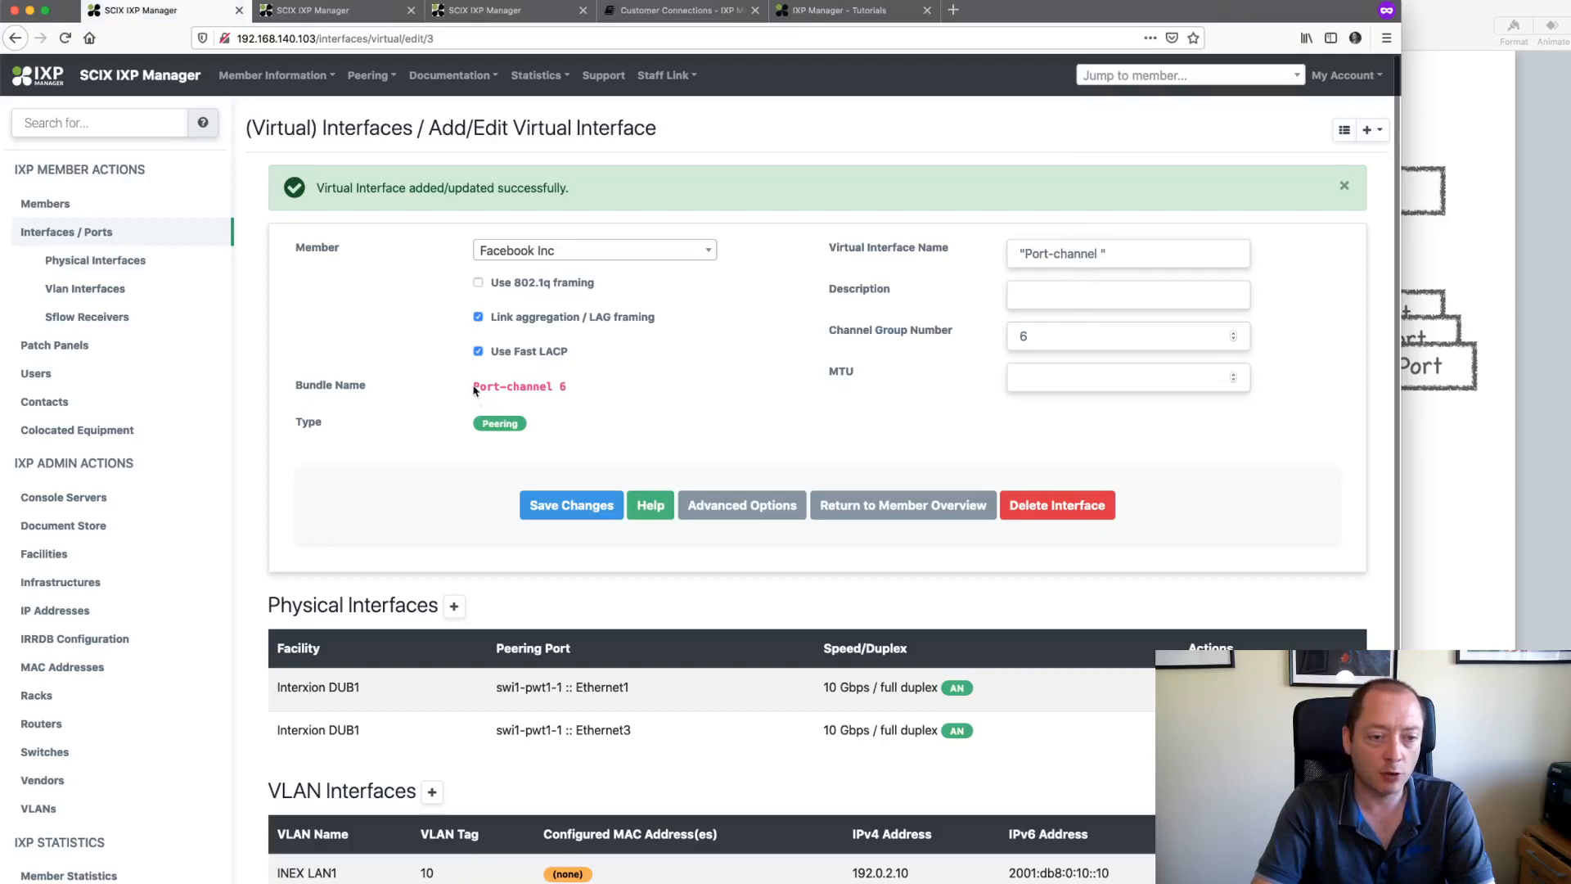
pyautogui.moveTo(474, 390); pyautogui.dragTo(564, 391)
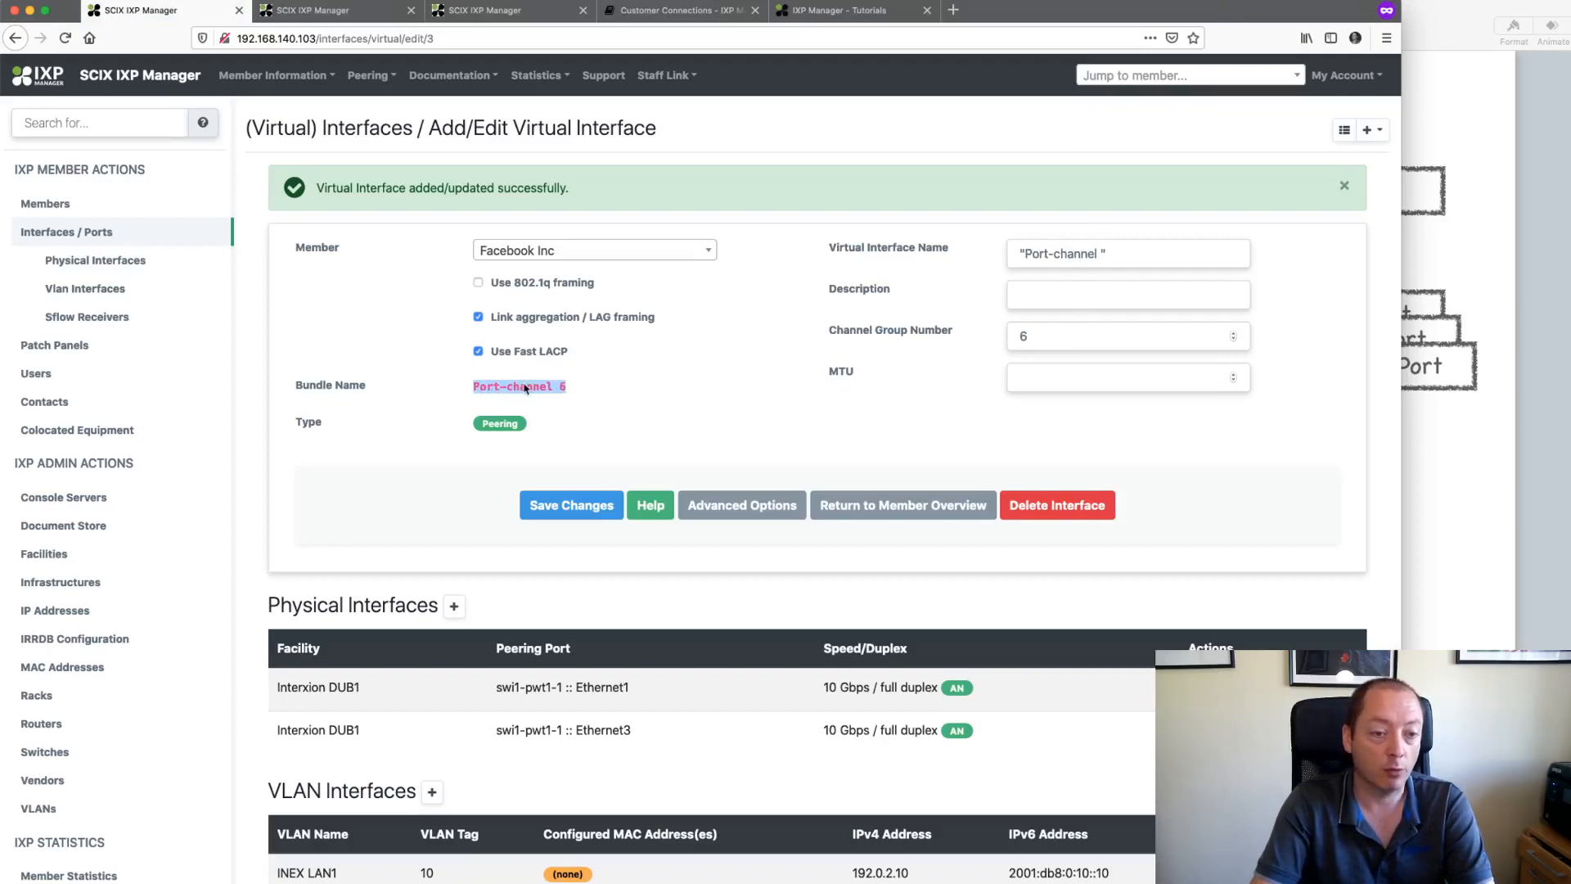
pyautogui.click(528, 390)
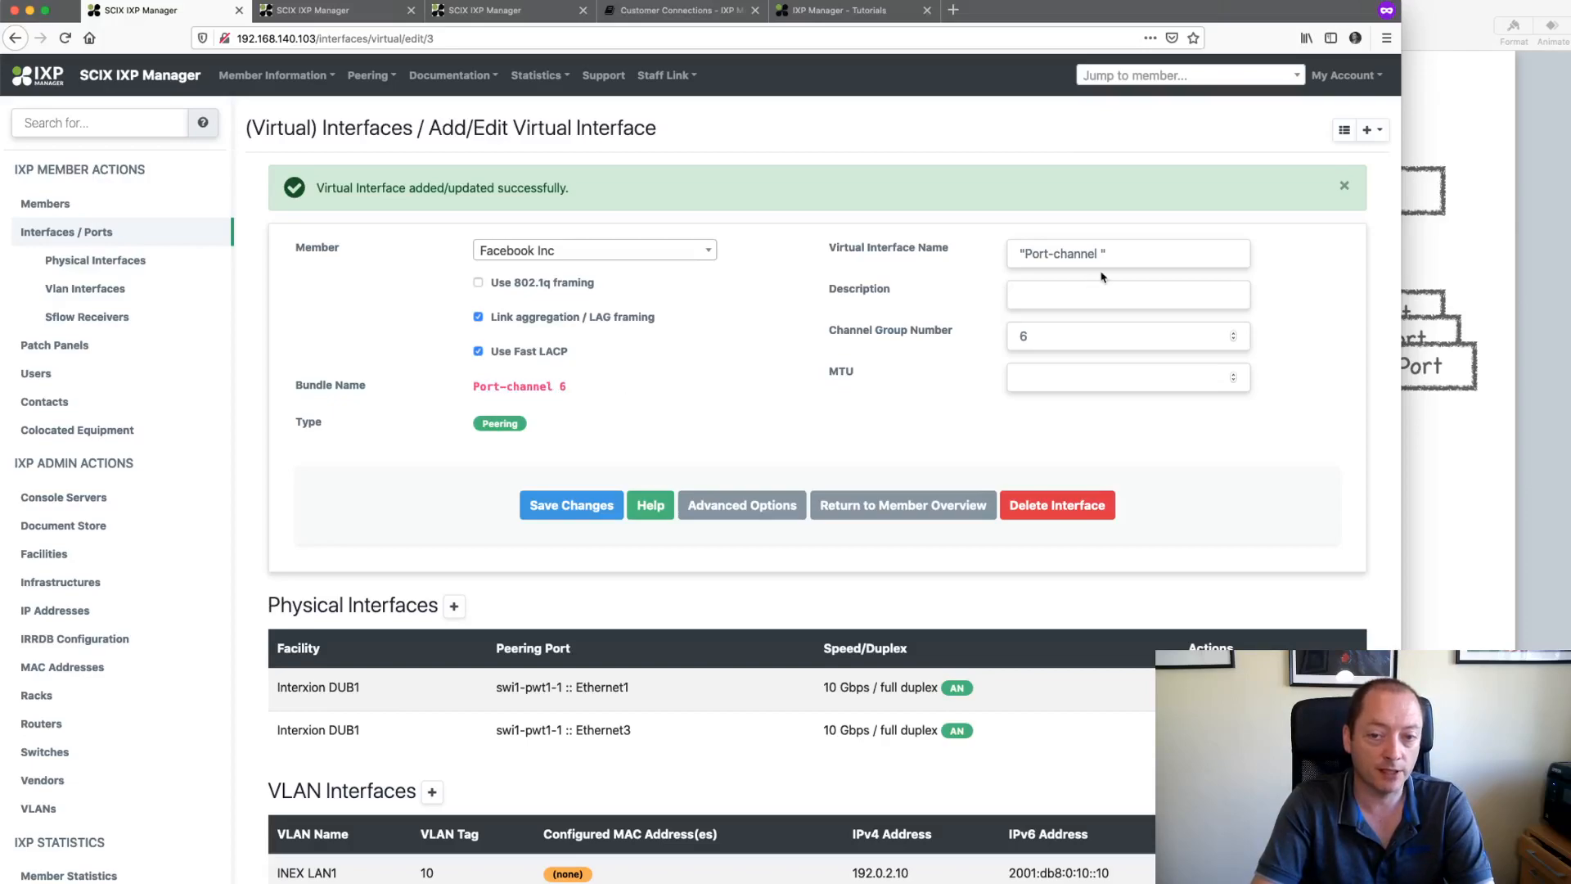
# Step: Restore the virtual interface name to Port-channel without quotes, set the channel group number to 1, and save the changes
pyautogui.click(1142, 249)
pyautogui.press('BackSpace')
pyautogui.press('super+Right')
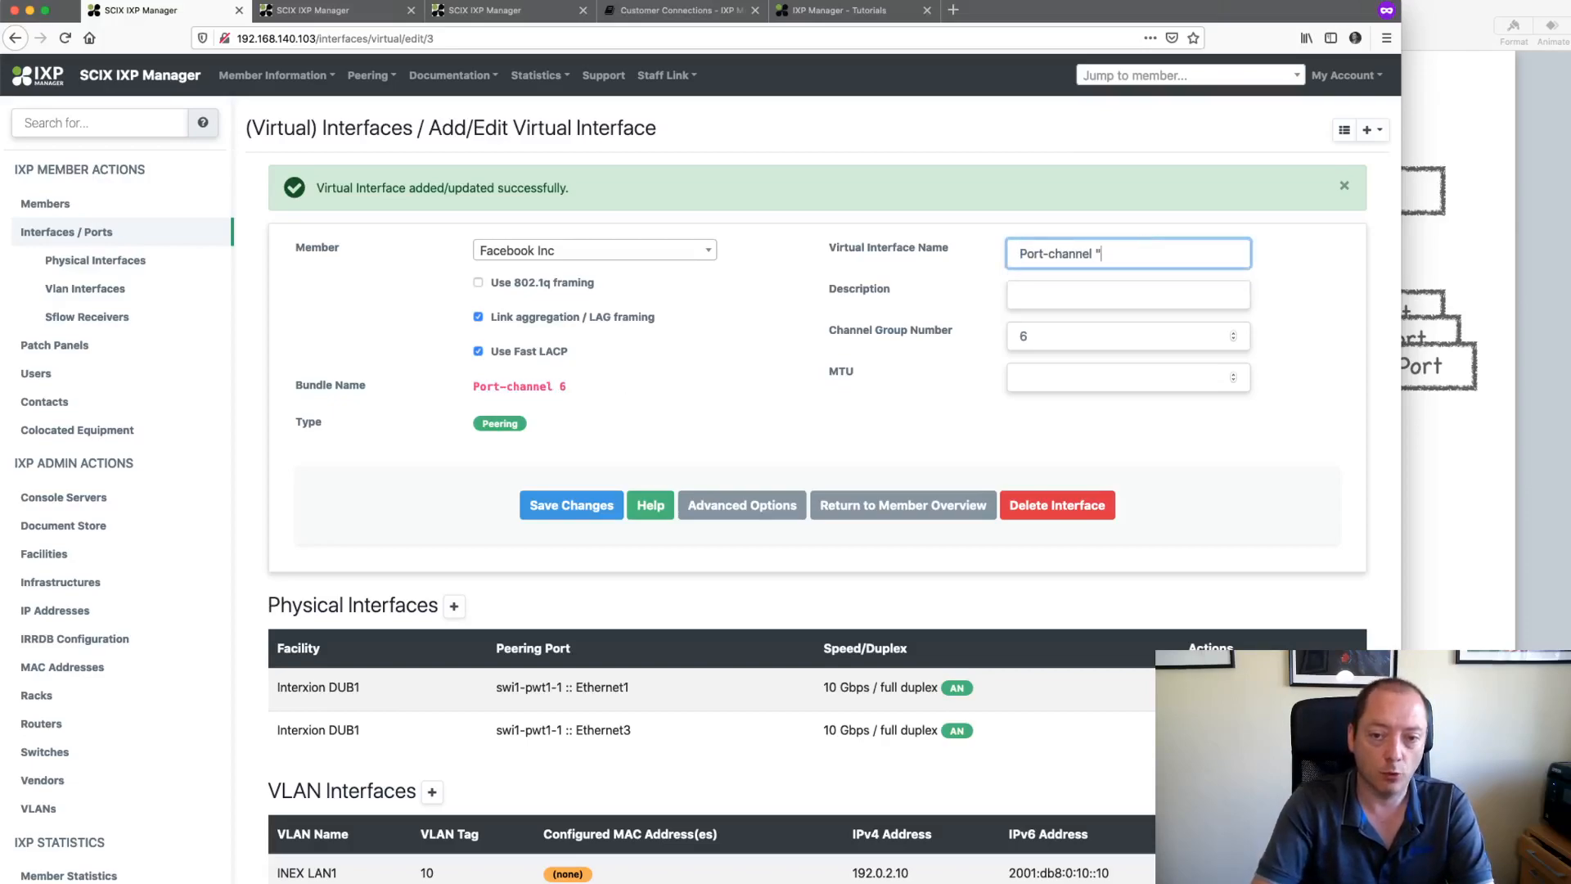
pyautogui.press('BackSpace')
pyautogui.doubleClick(1030, 334)
pyautogui.write('1')
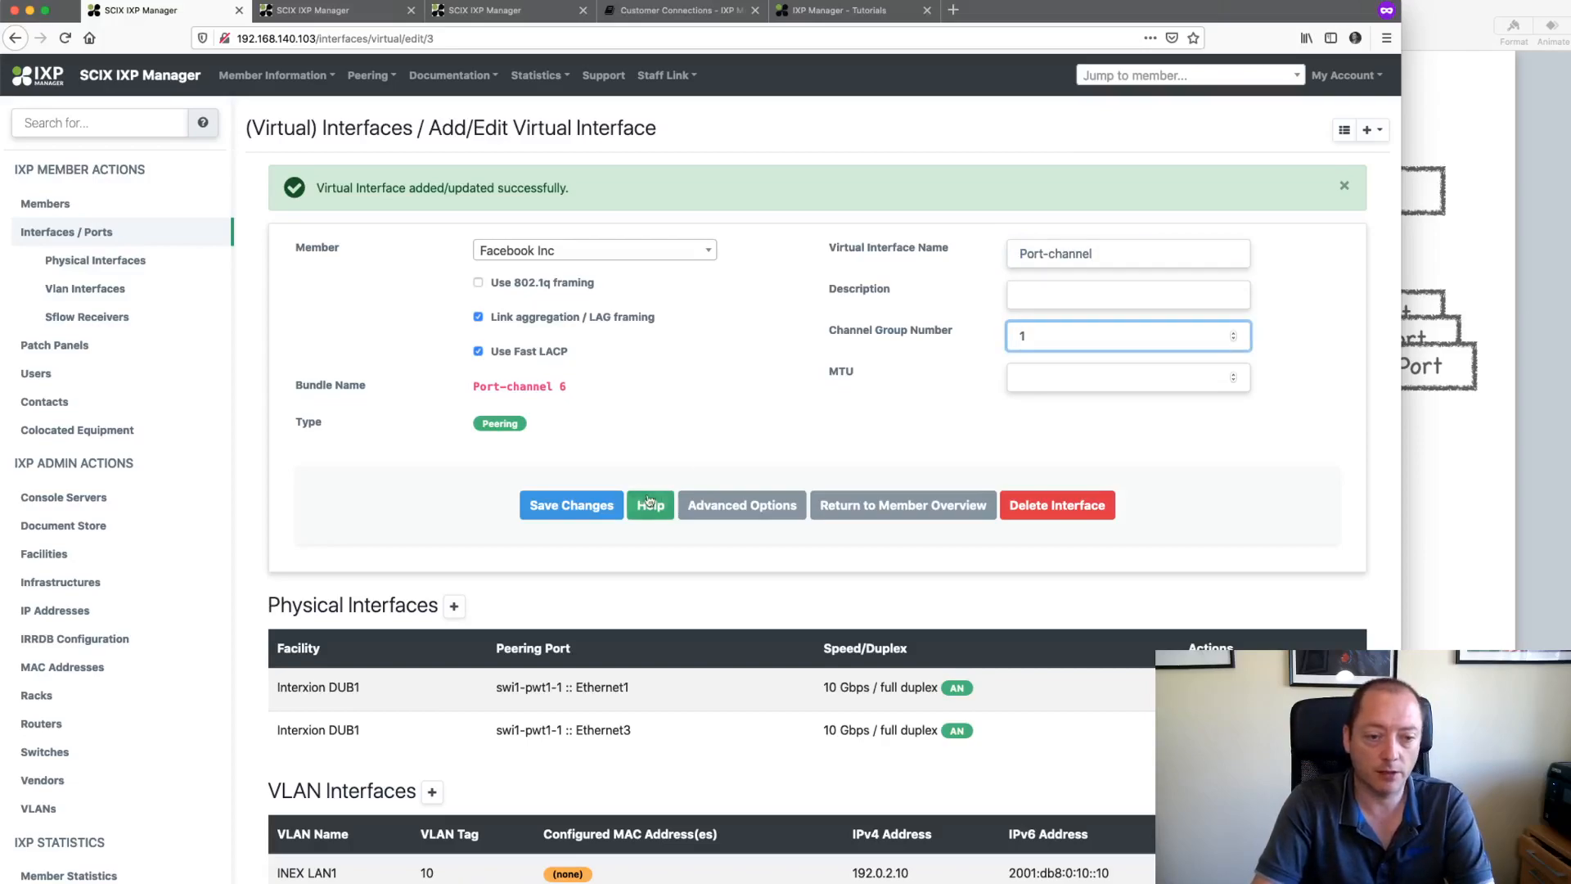
pyautogui.click(573, 505)
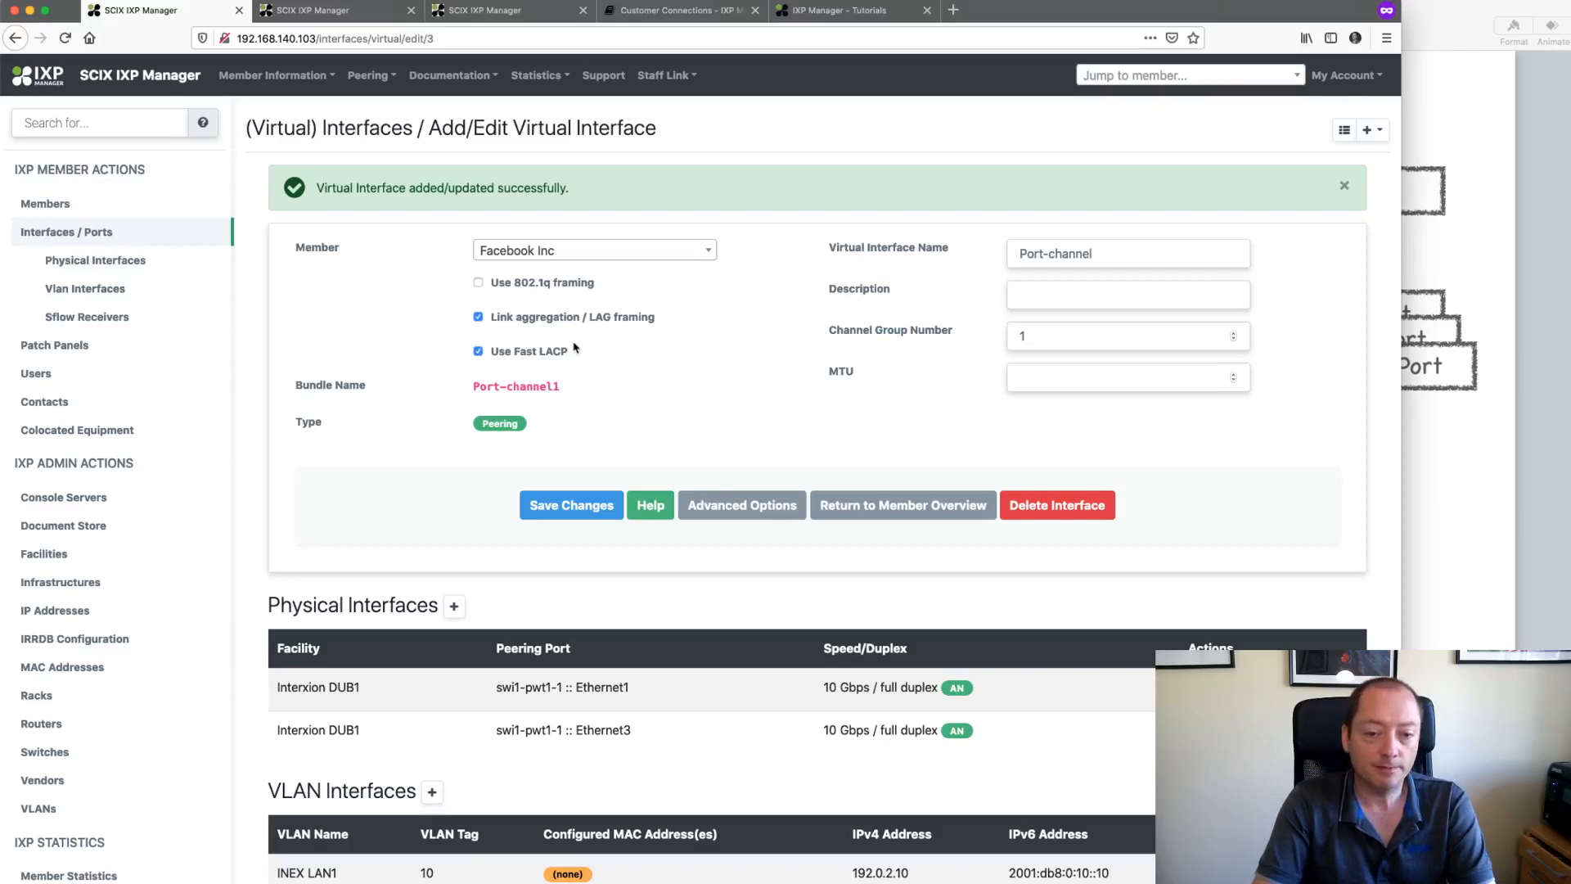
# Step: Start another physical interface for the LAG on switch swi1-pwt1-1, port Ethernet4 (Peering)
pyautogui.scroll(-3, 632, 369)
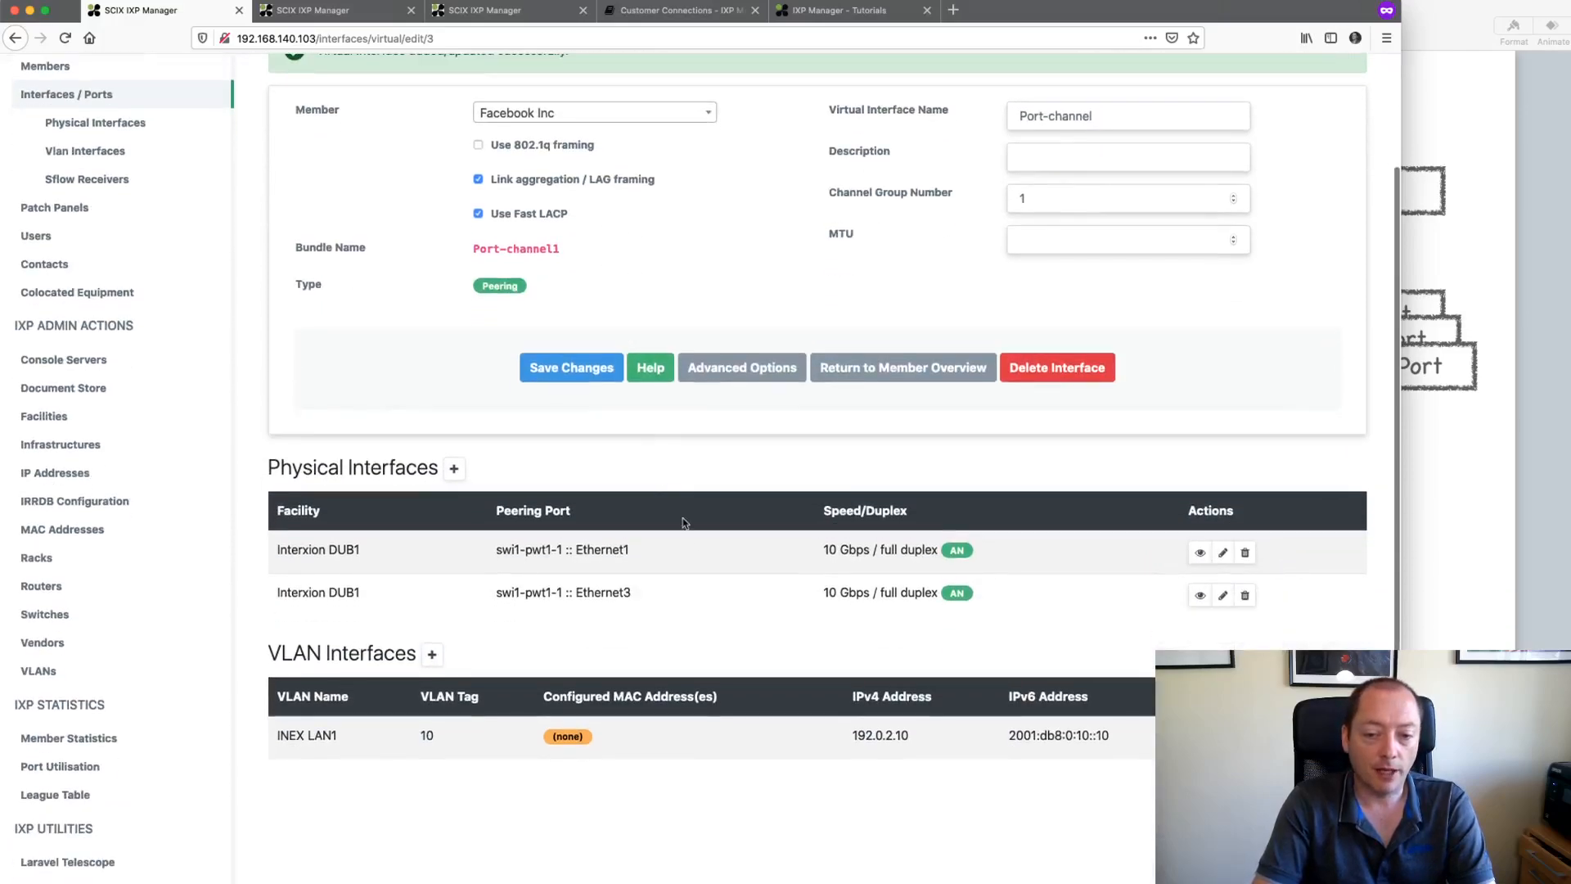
pyautogui.click(454, 464)
pyautogui.click(576, 199)
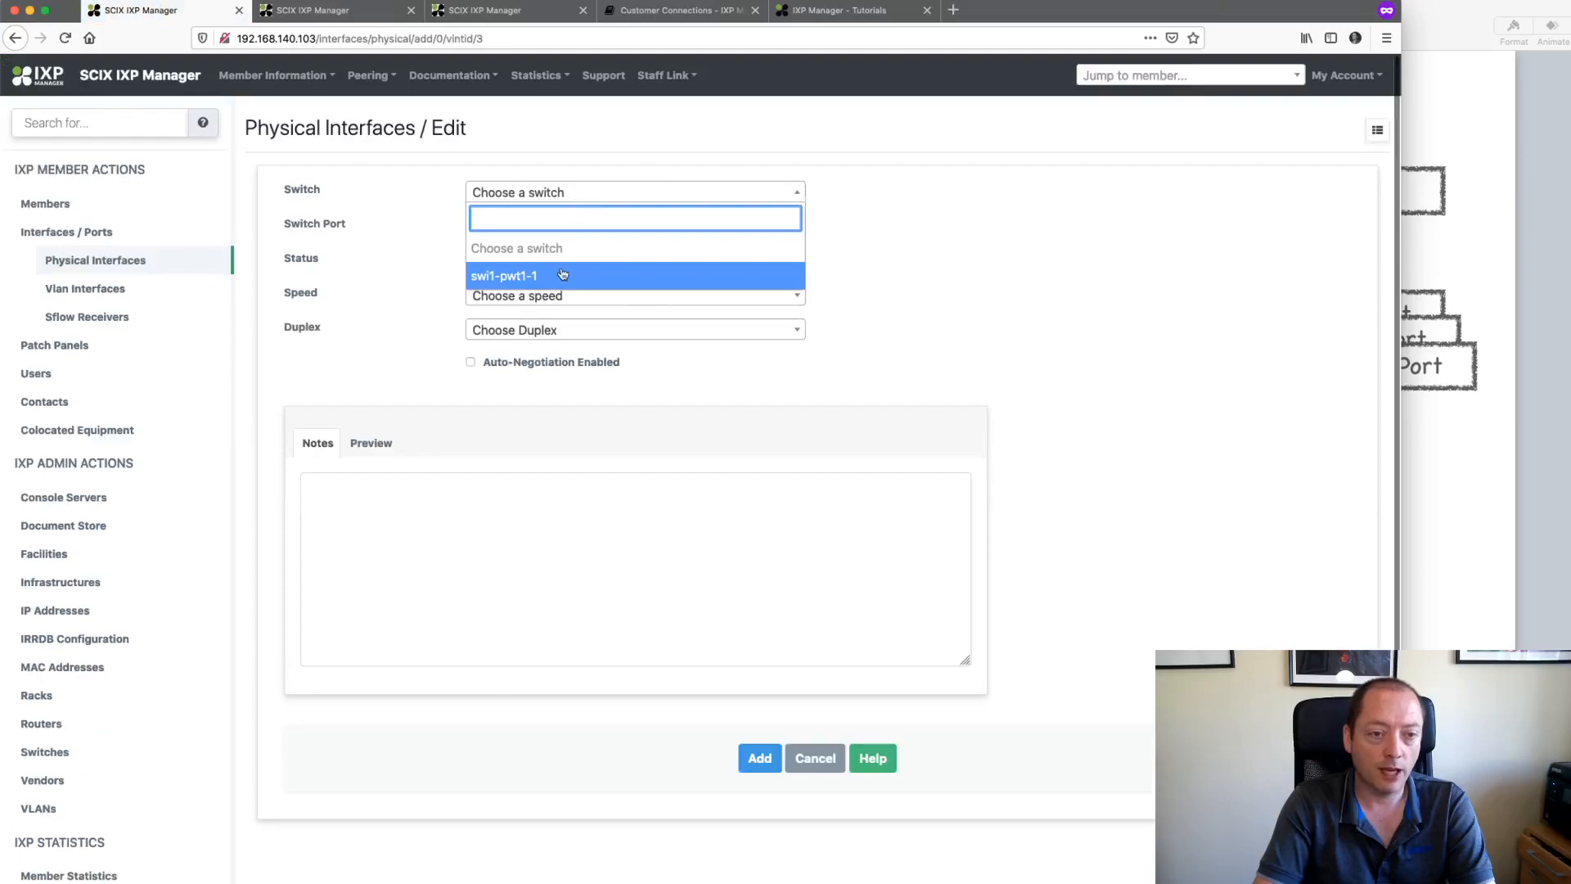
pyautogui.click(559, 273)
pyautogui.click(569, 231)
pyautogui.click(562, 309)
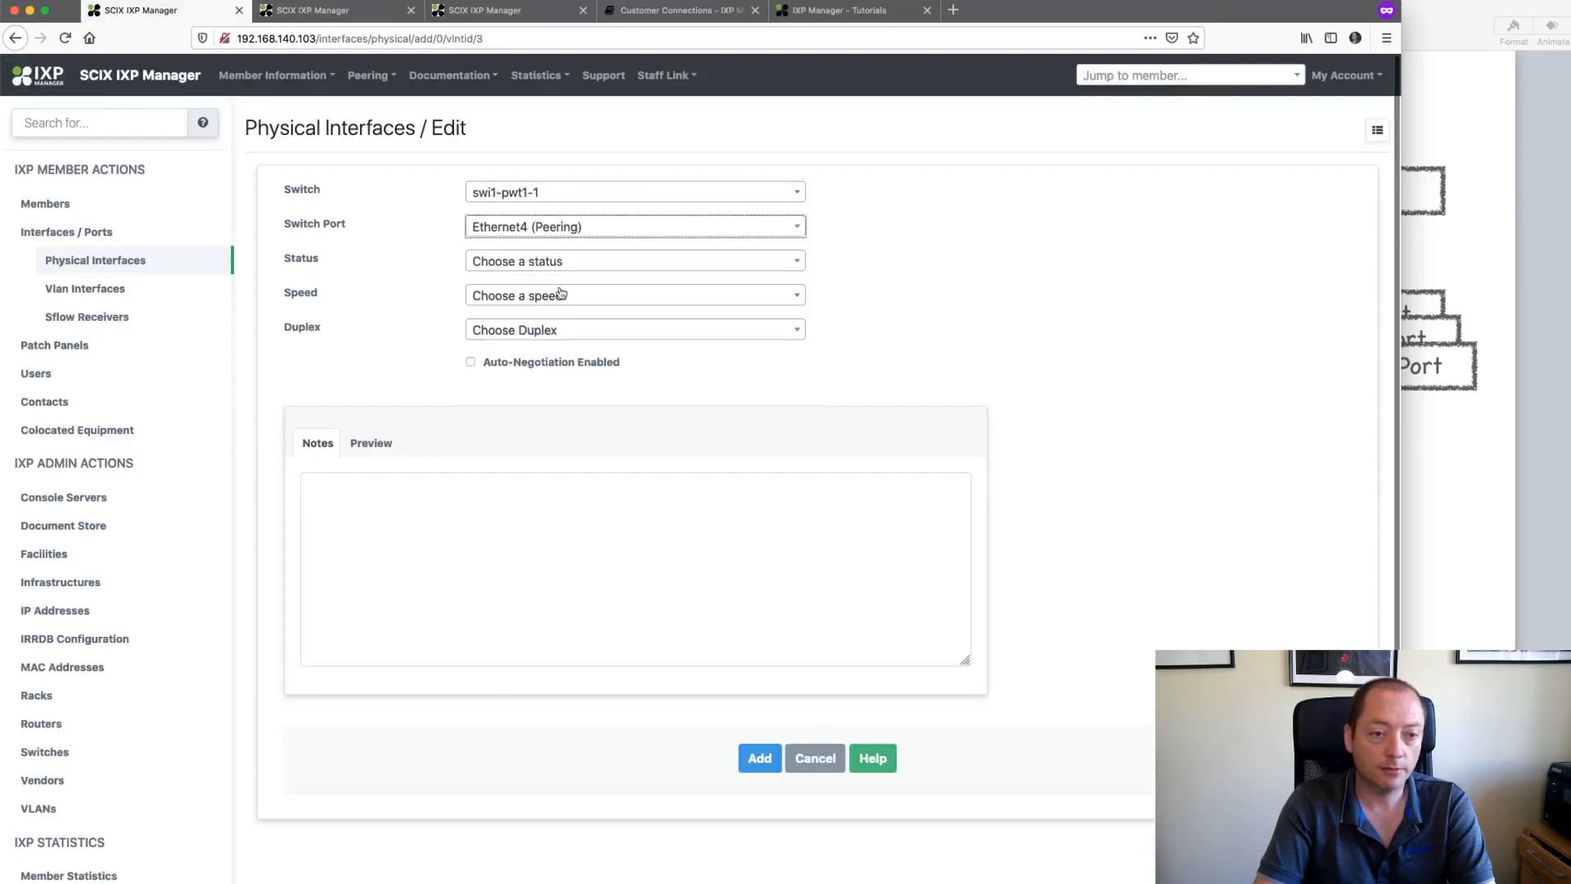
# Step: Set the Ethernet4 physical interface to Connected, 10 Gbps, full duplex with auto-negotiation enabled, and add it
pyautogui.click(563, 262)
pyautogui.click(554, 344)
pyautogui.click(550, 297)
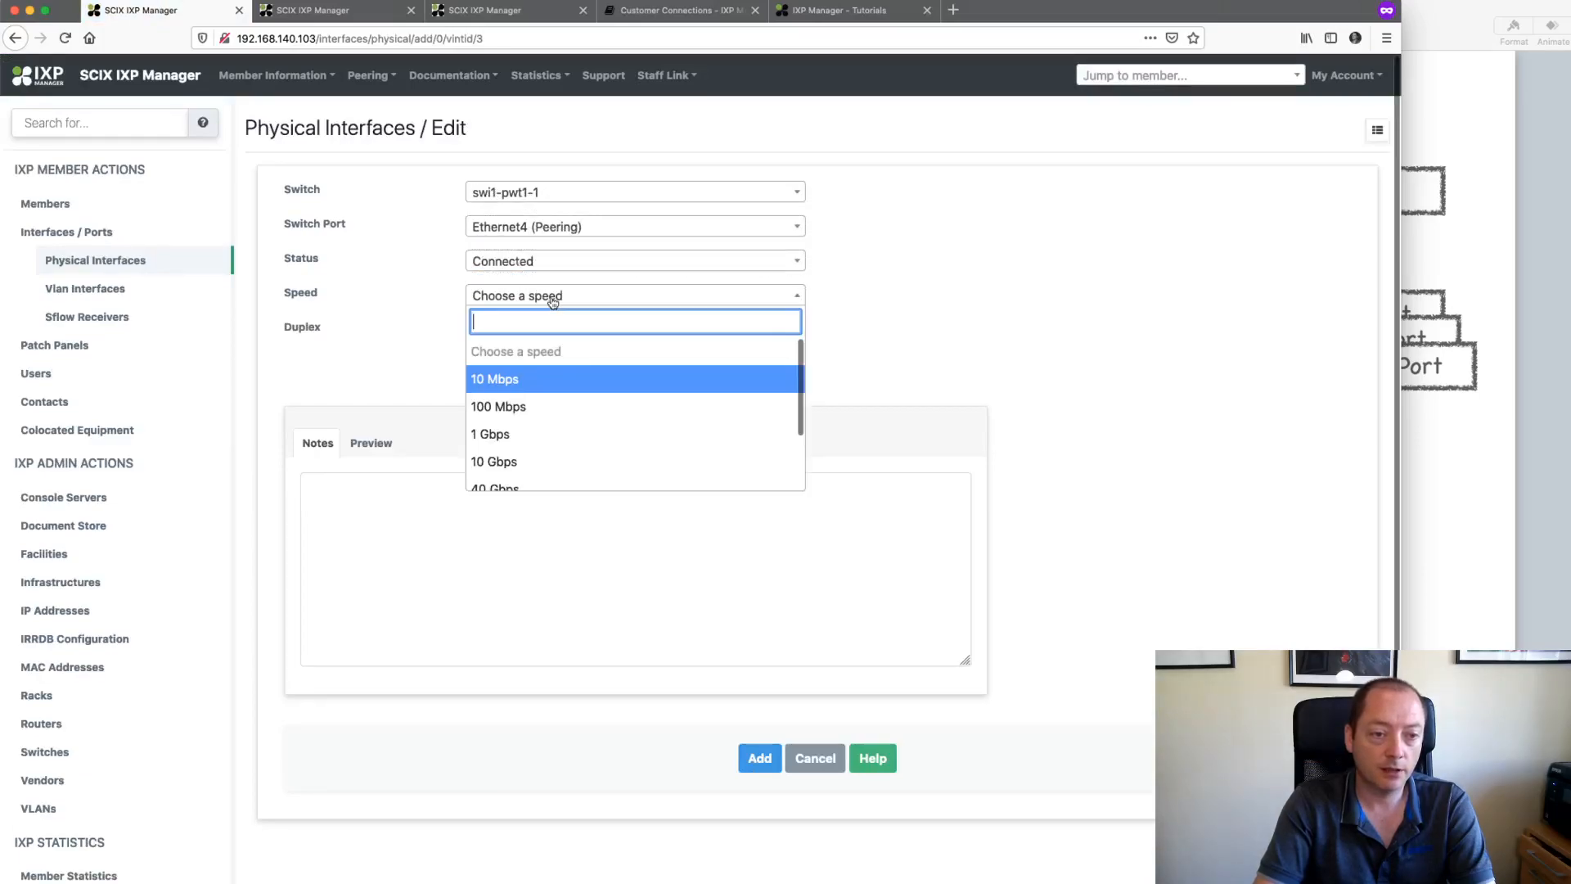
pyautogui.click(528, 460)
pyautogui.click(552, 331)
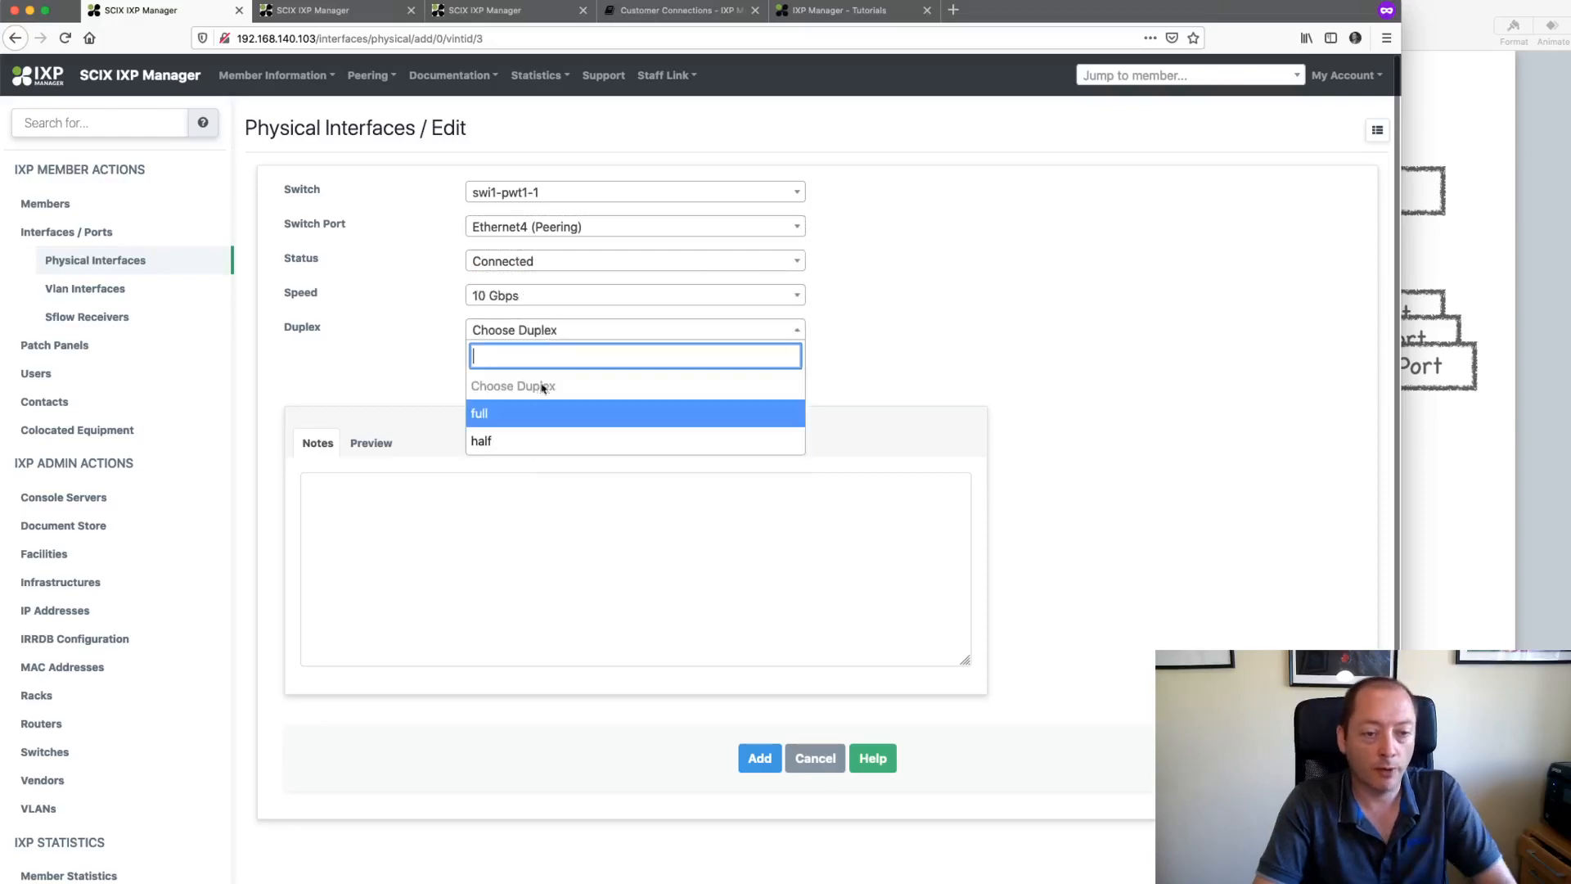
pyautogui.click(524, 413)
pyautogui.click(531, 364)
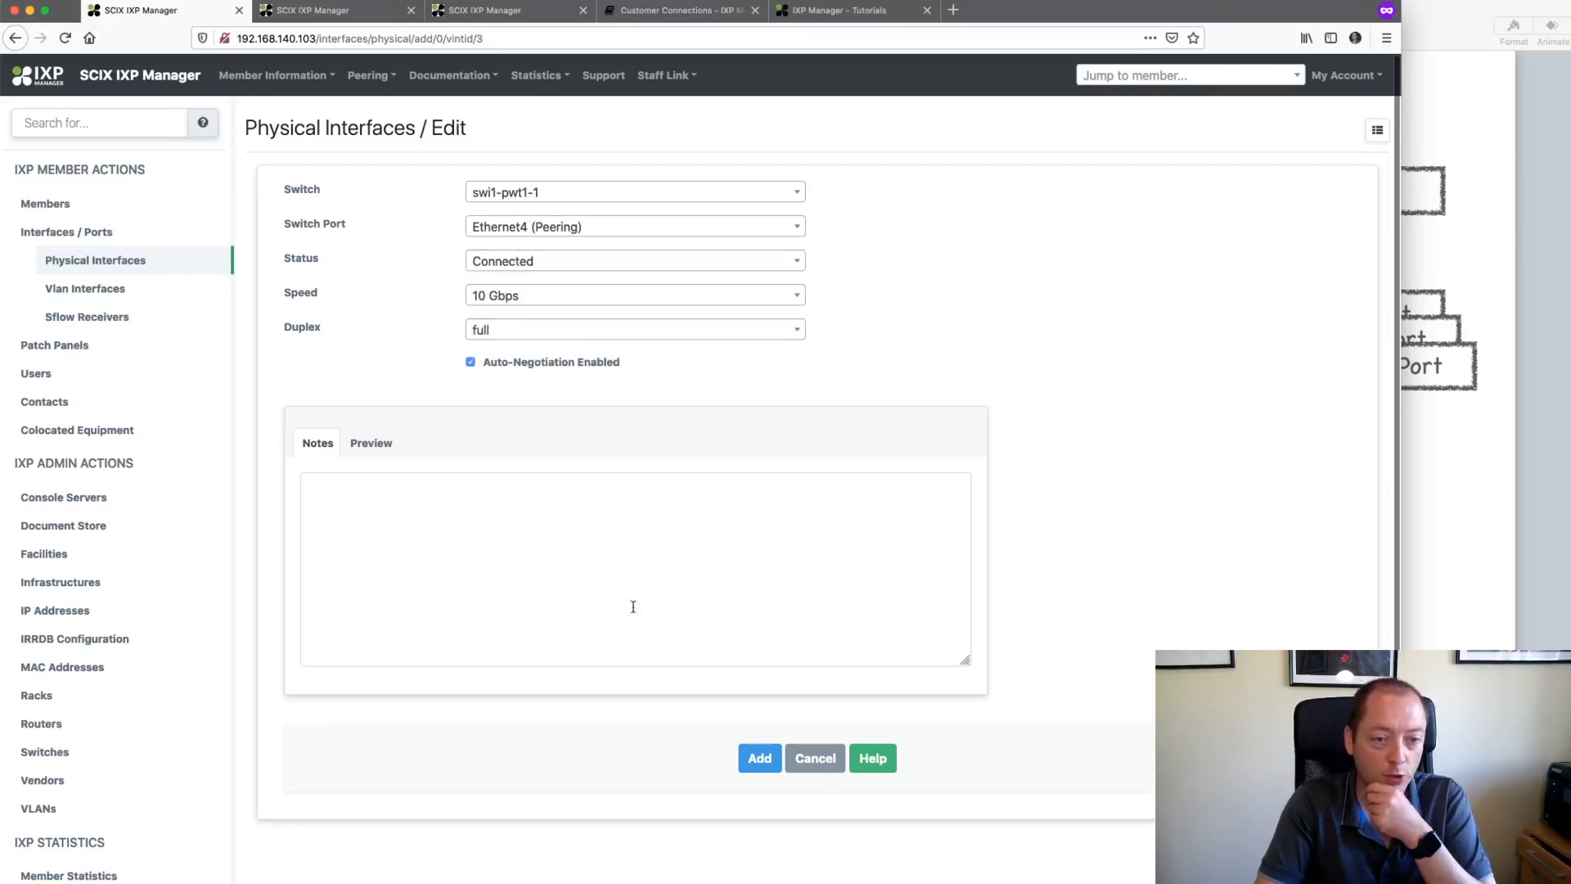
pyautogui.click(756, 761)
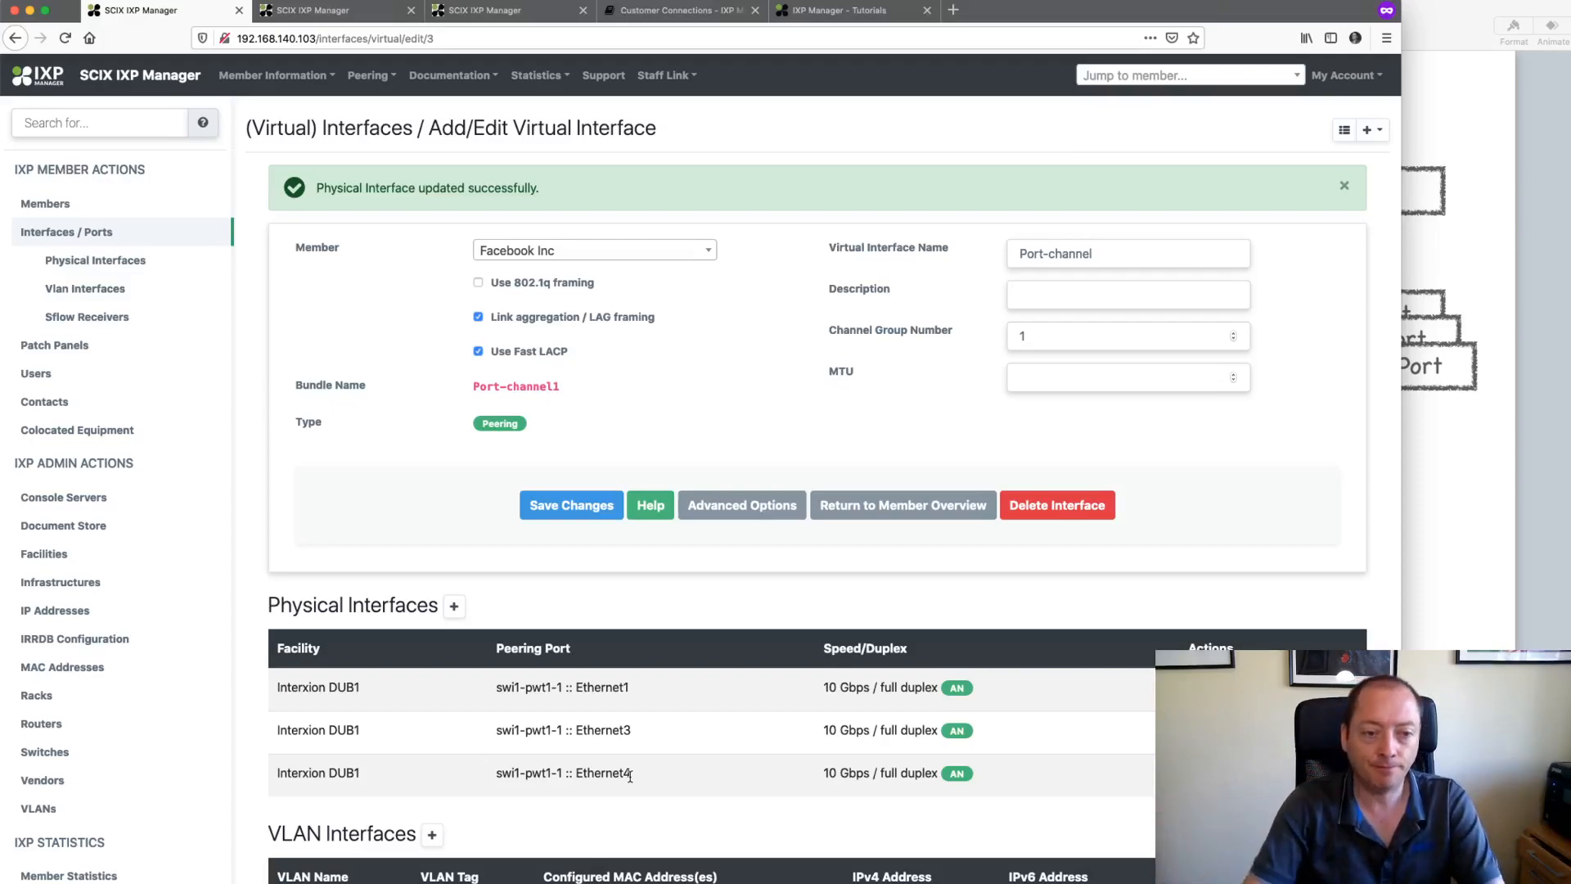
# Step: Return to Facebook's member overview and review the LAG's port details, VLAN addressing and graphs under Connection 1
pyautogui.scroll(-1, 587, 579)
pyautogui.scroll(1, 720, 573)
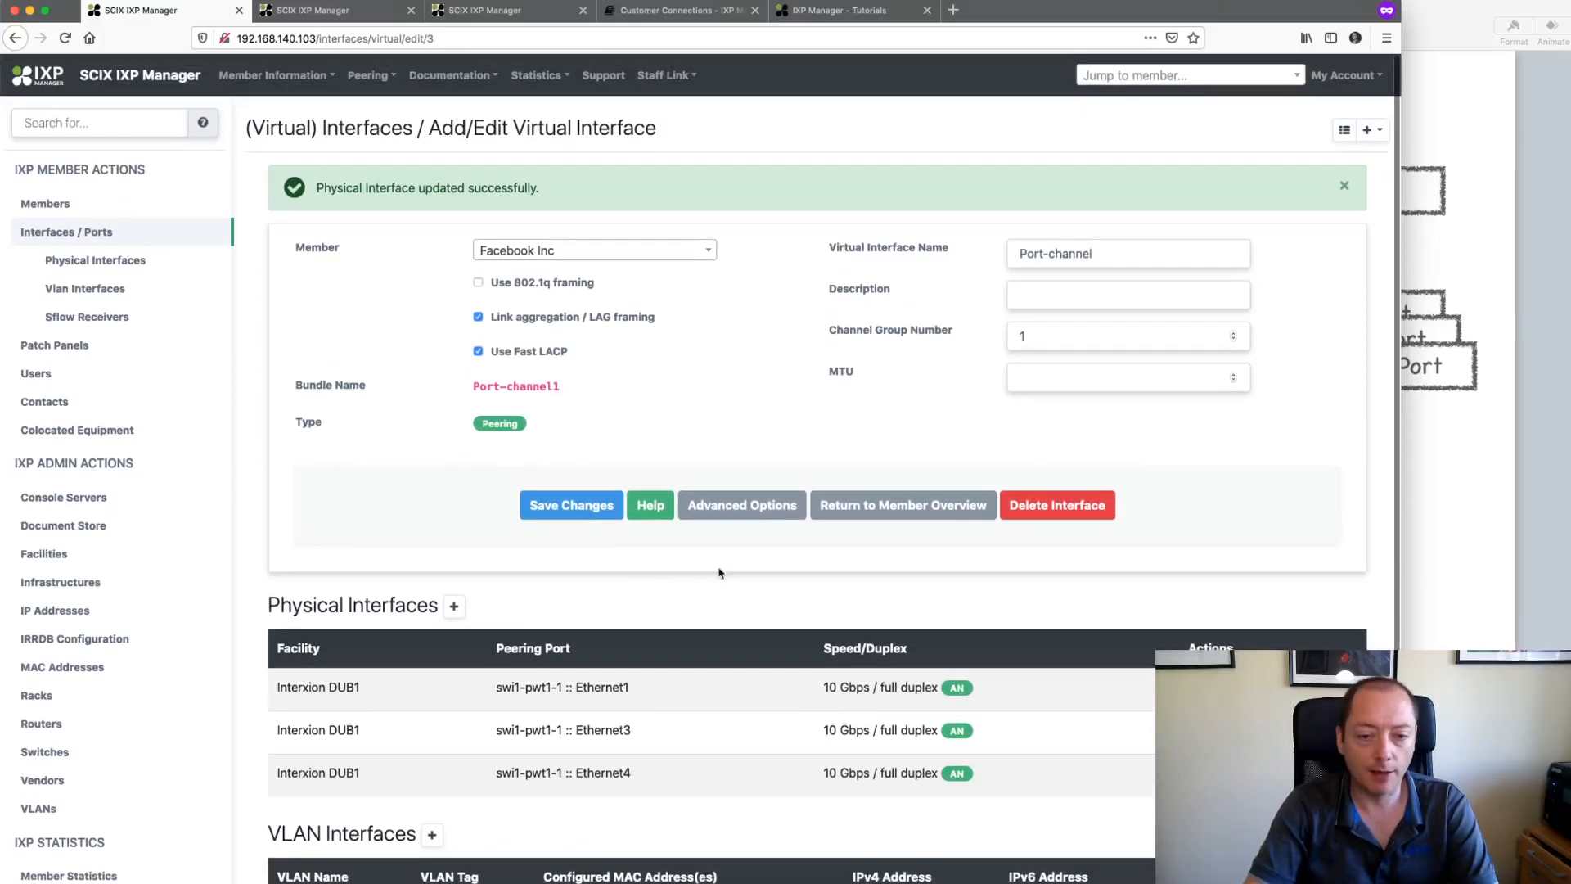
pyautogui.click(847, 502)
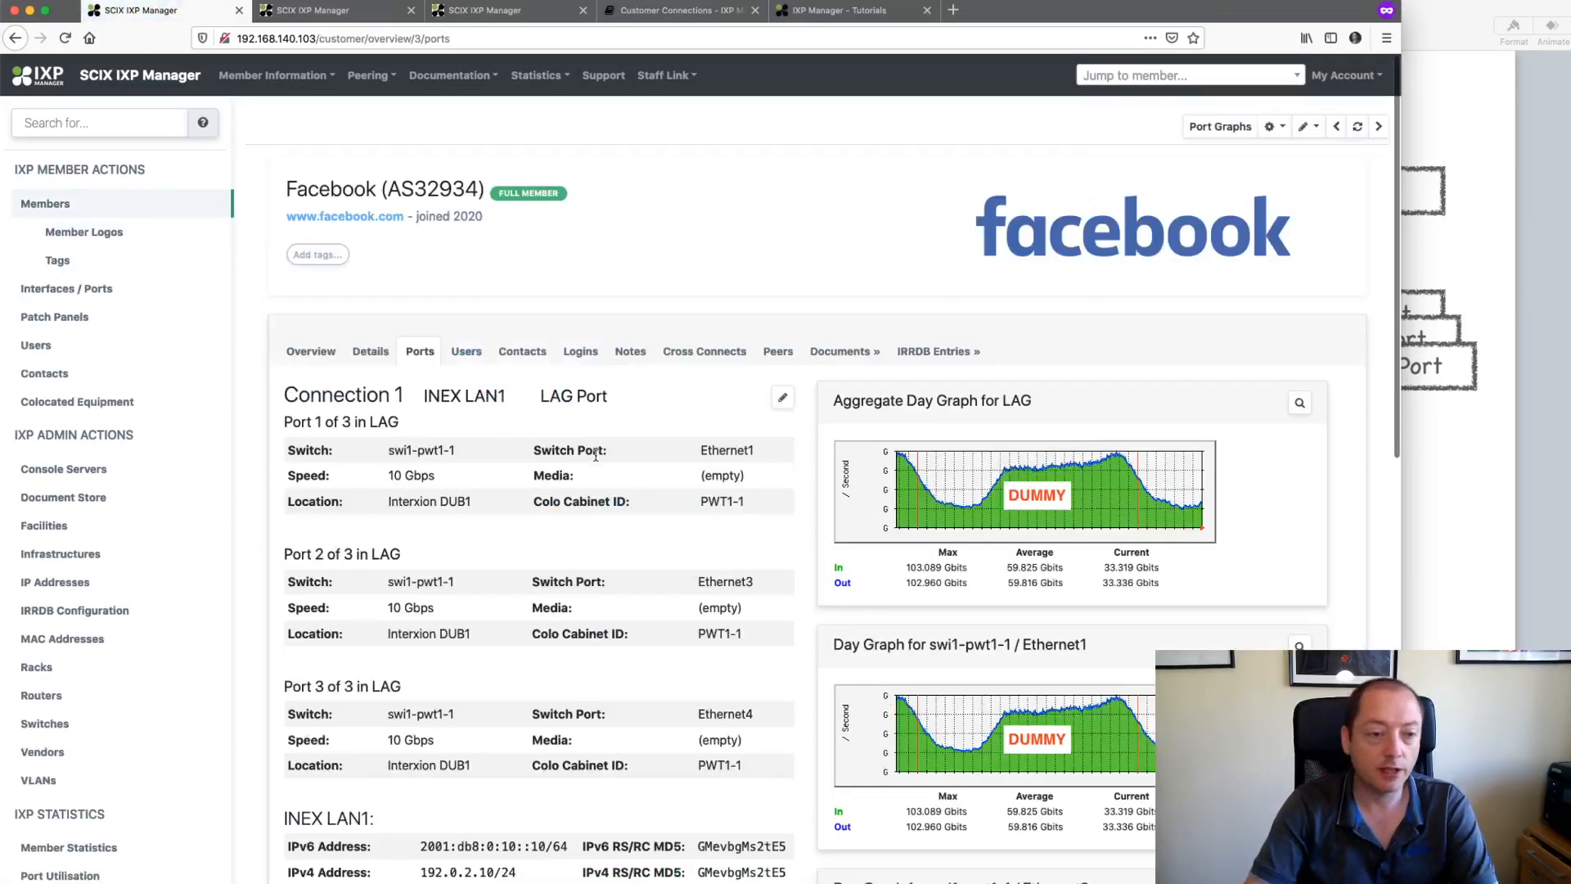
pyautogui.scroll(-3, 596, 451)
pyautogui.scroll(-2, 594, 455)
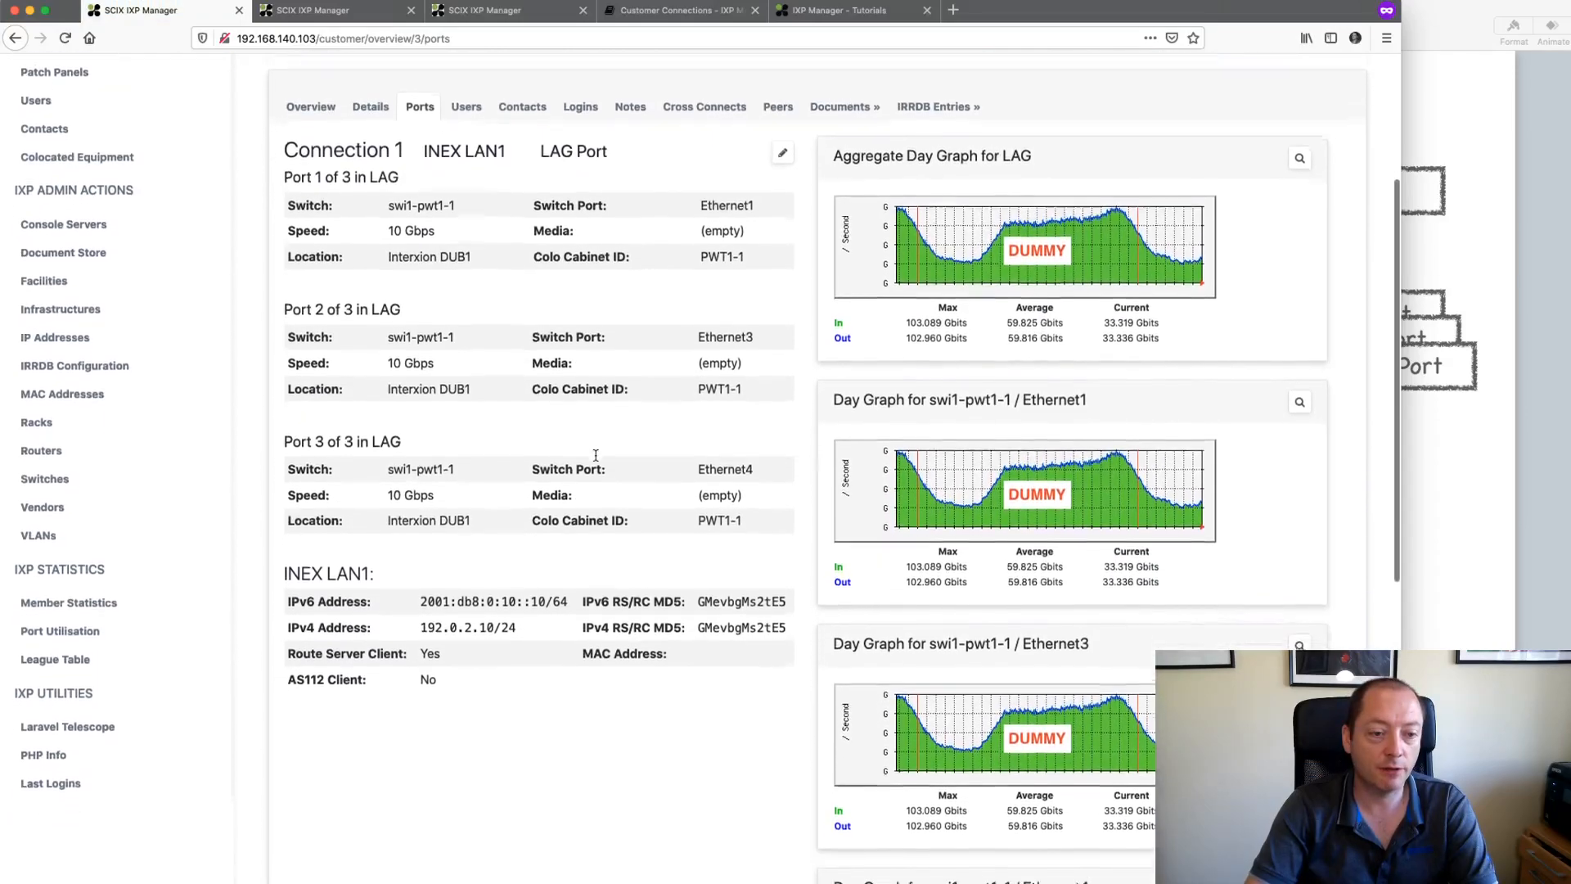
pyautogui.scroll(-1, 493, 553)
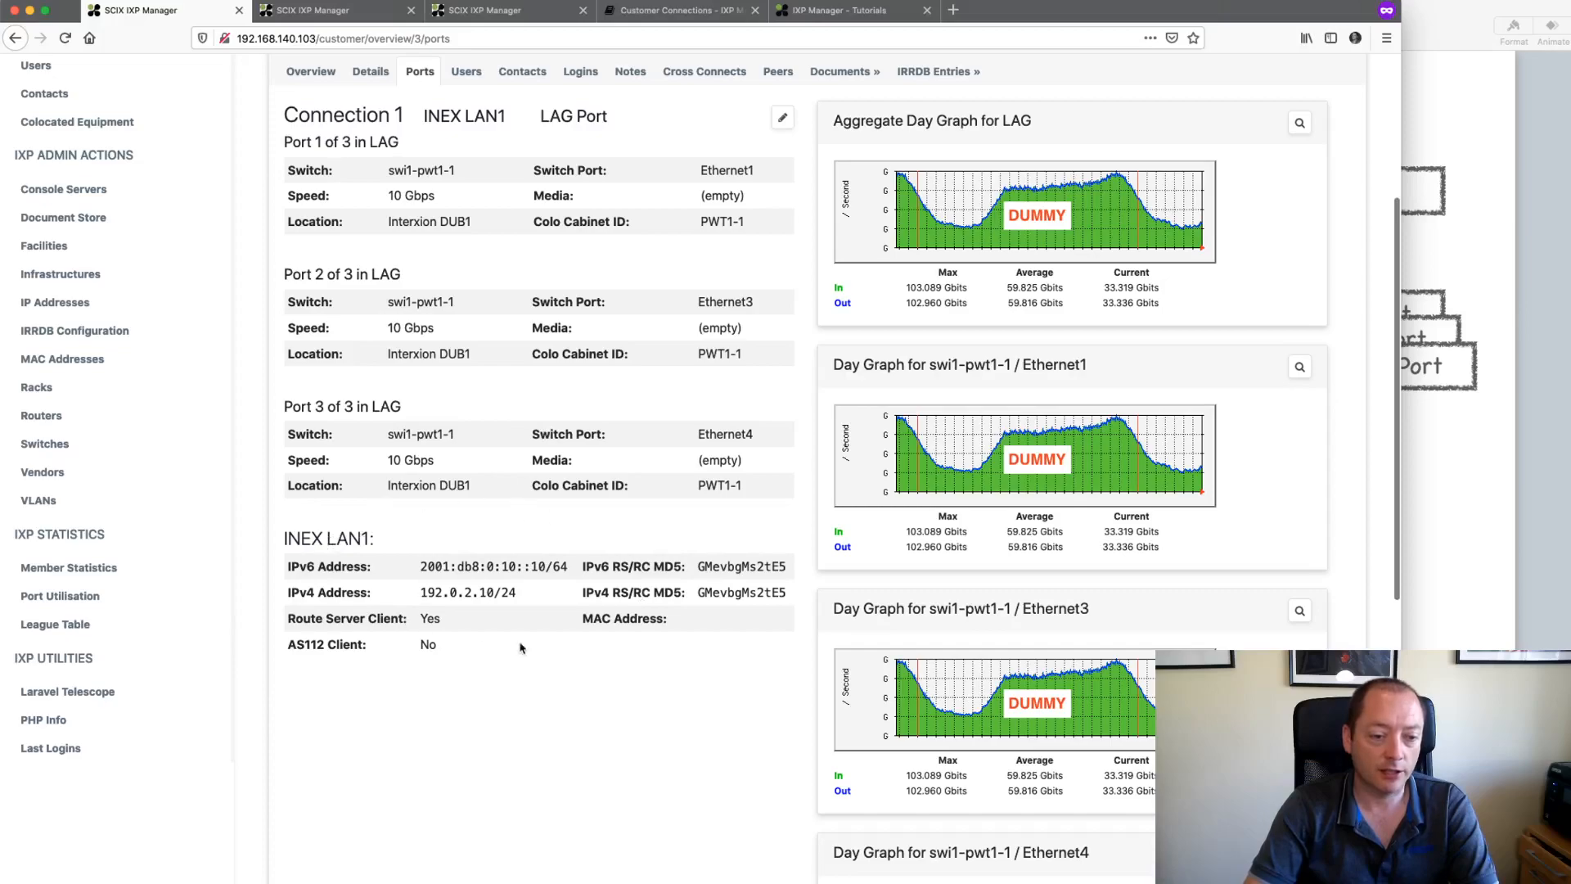
pyautogui.scroll(3, 493, 584)
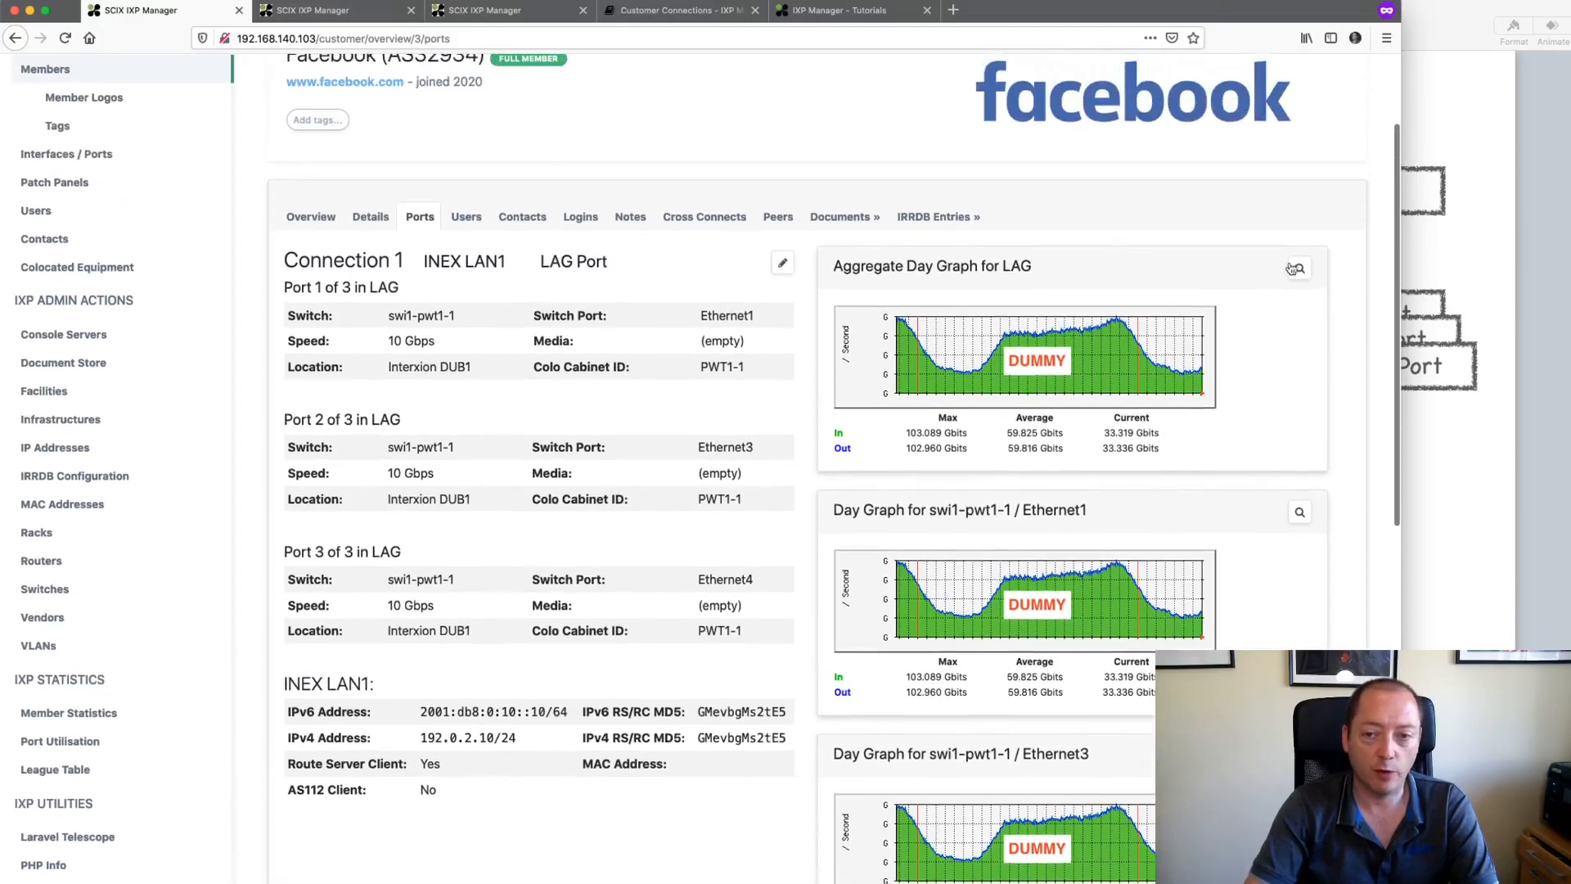
# Step: Open the LAG's aggregate statistics drilldown, then examine the graphs for all of Facebook's ports
pyautogui.click(1297, 268)
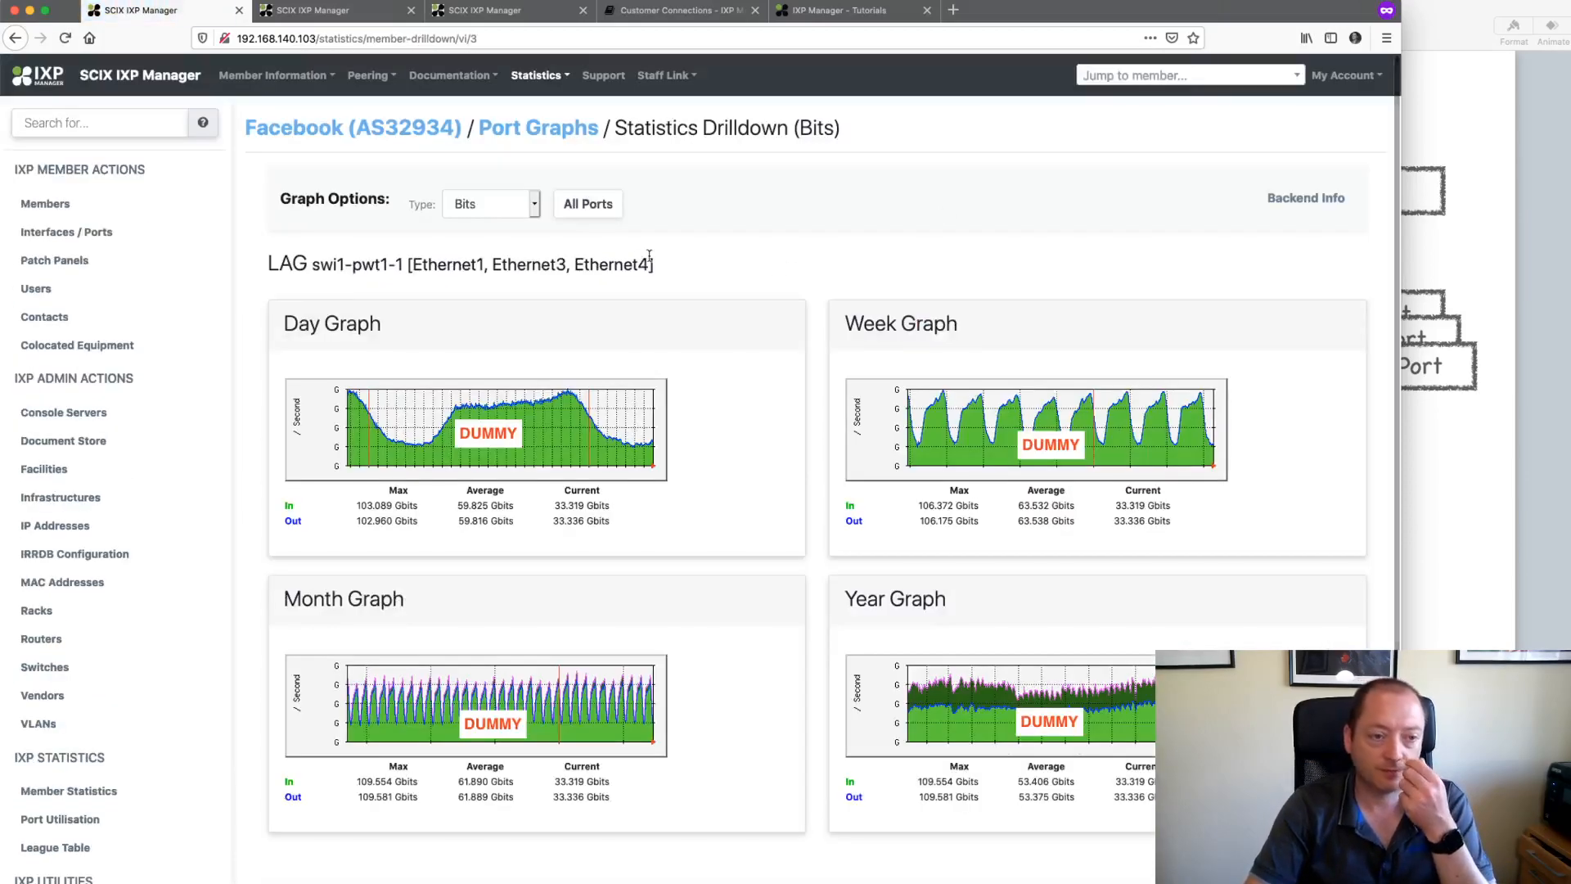
pyautogui.click(595, 214)
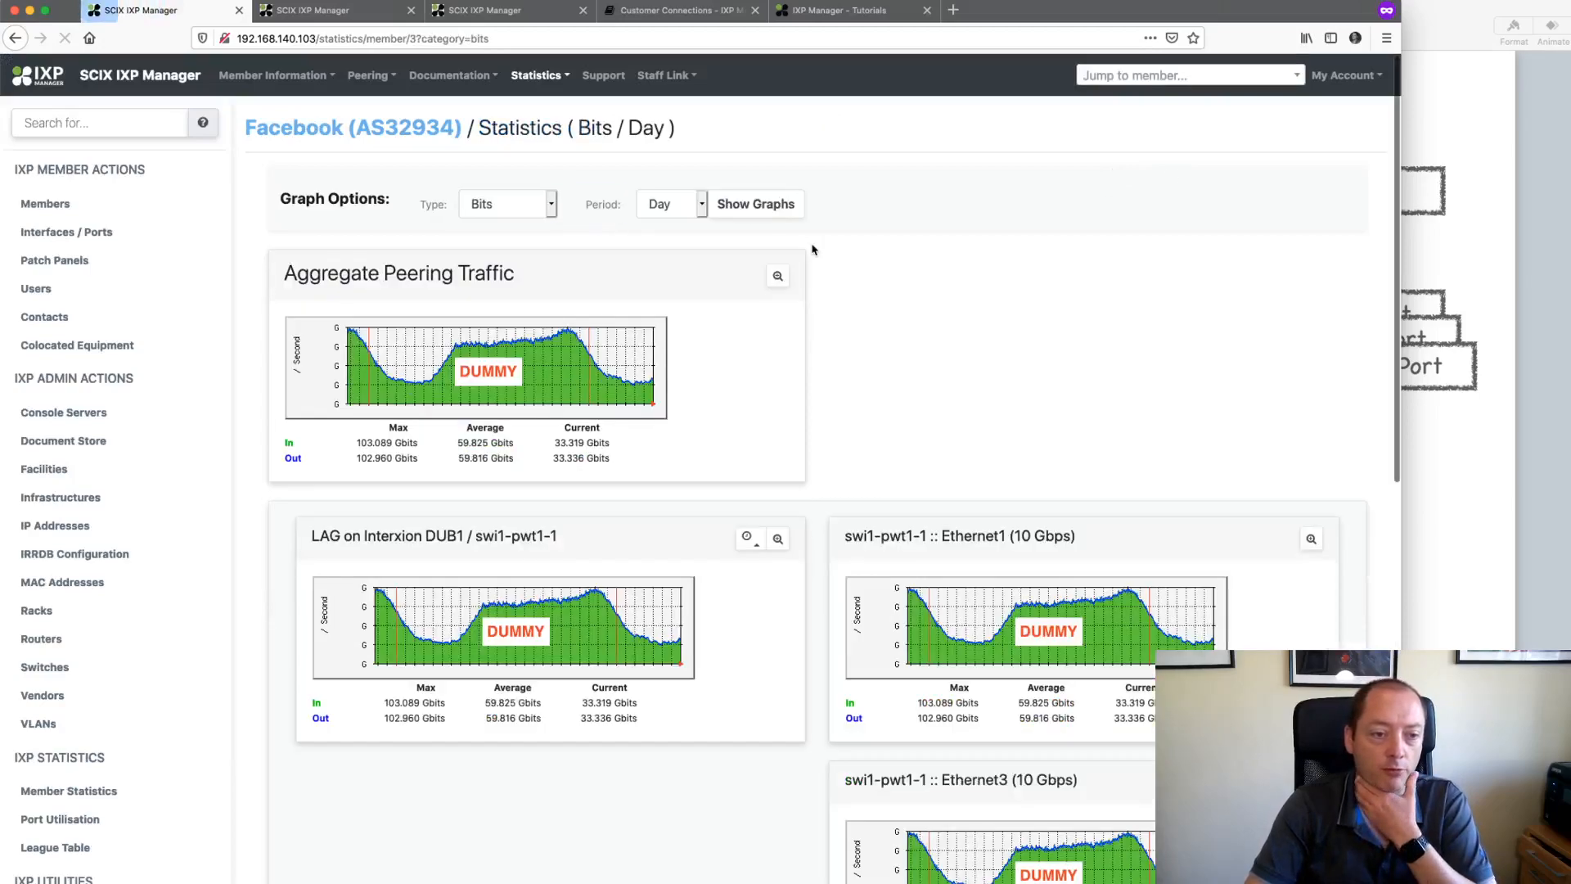
pyautogui.scroll(-1, 812, 250)
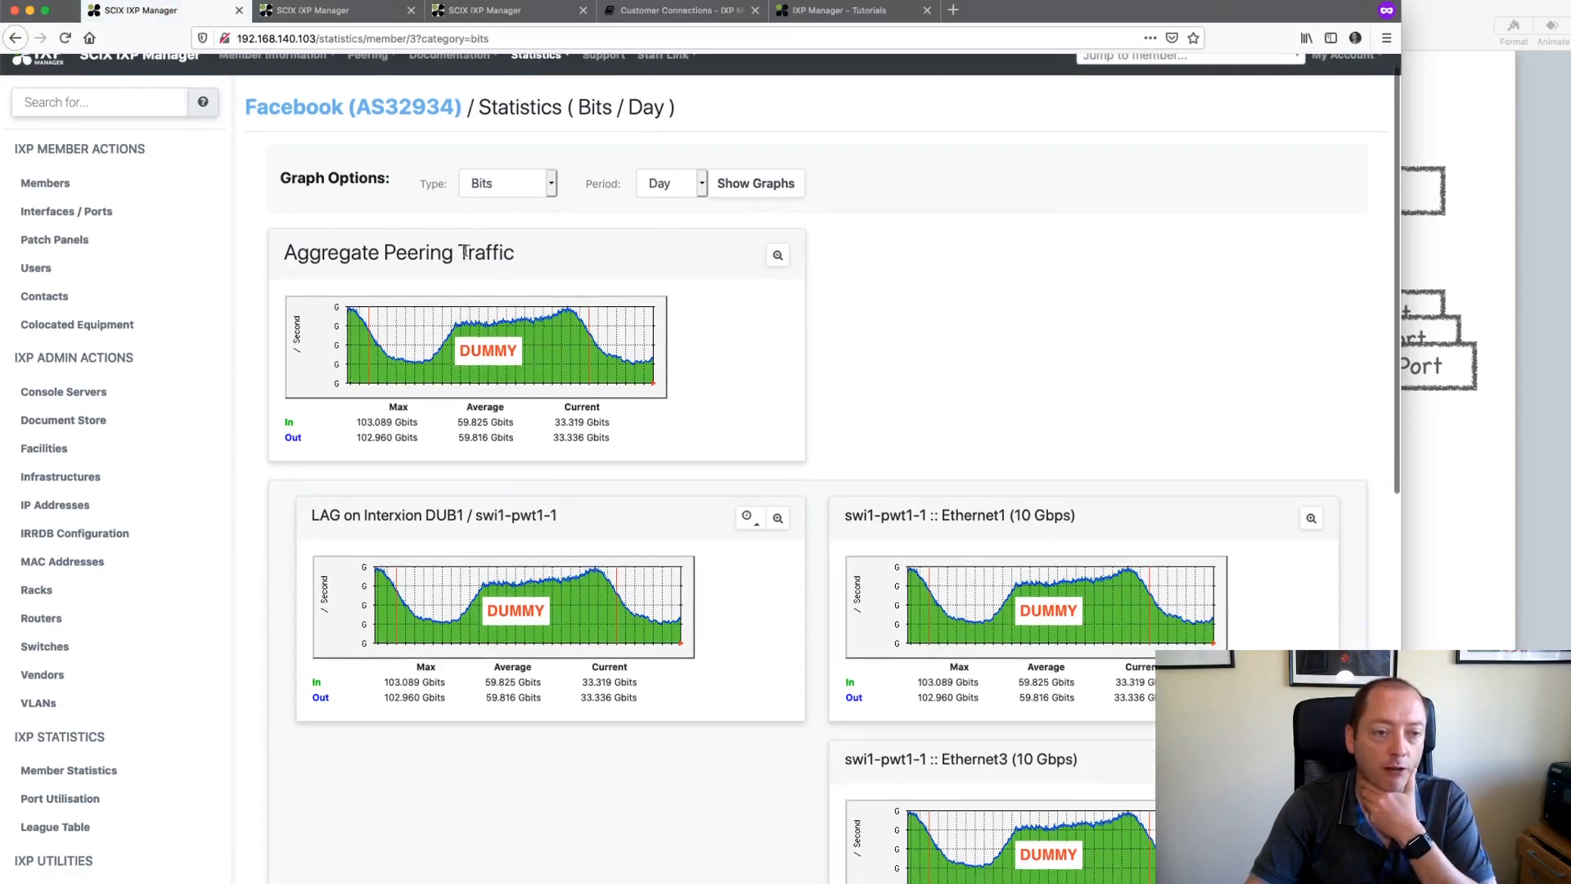
pyautogui.scroll(-5, 485, 358)
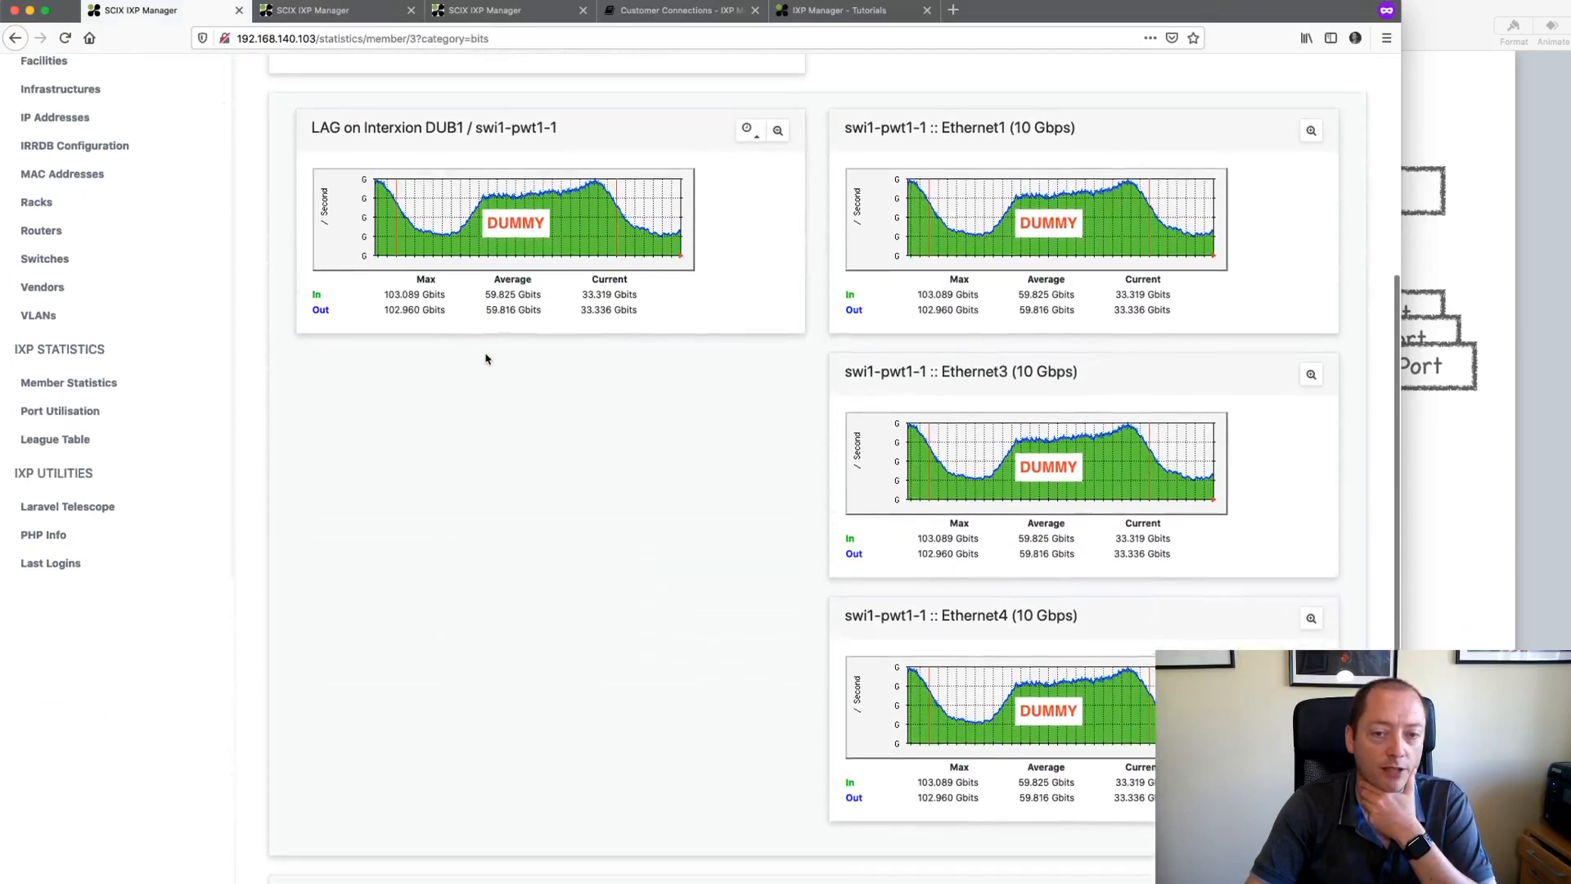
pyautogui.scroll(1, 485, 358)
pyautogui.scroll(-1, 485, 358)
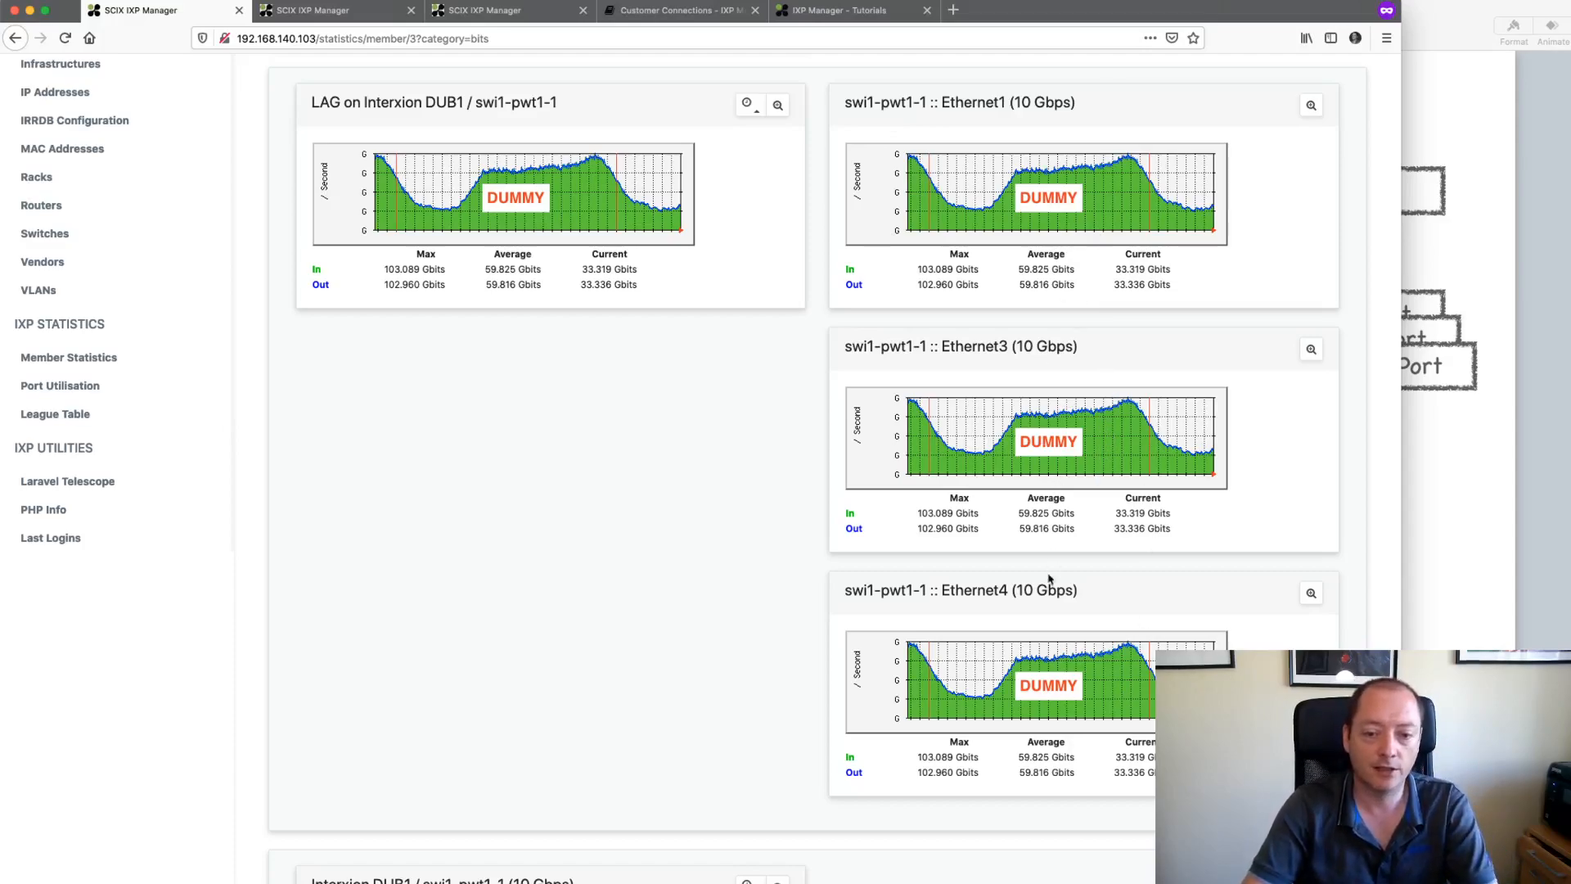
pyautogui.scroll(-5, 690, 676)
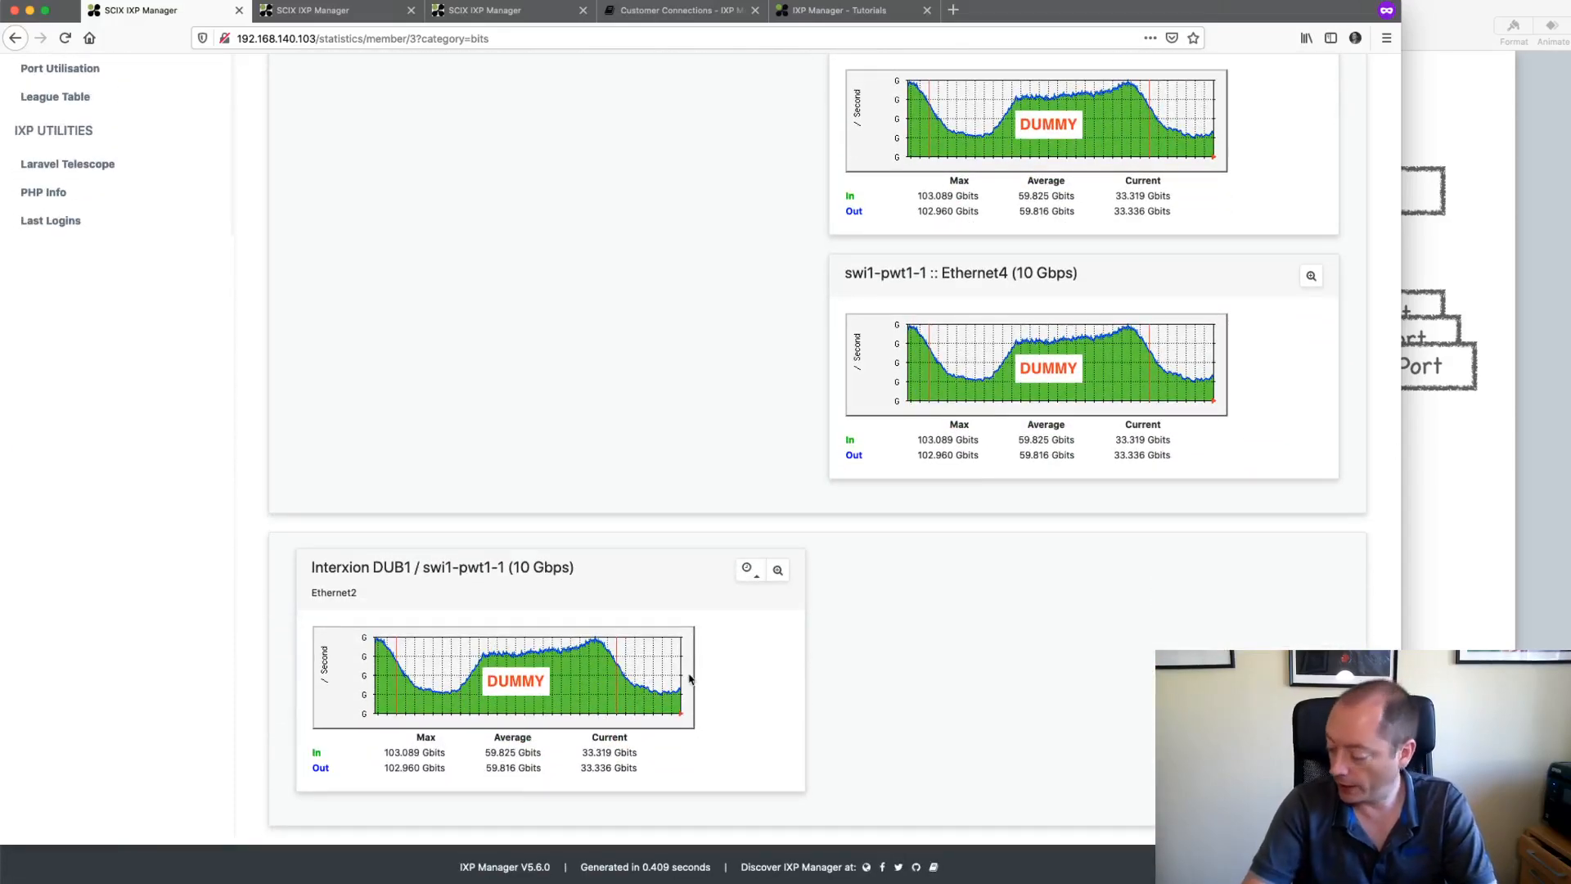
pyautogui.scroll(10, 689, 678)
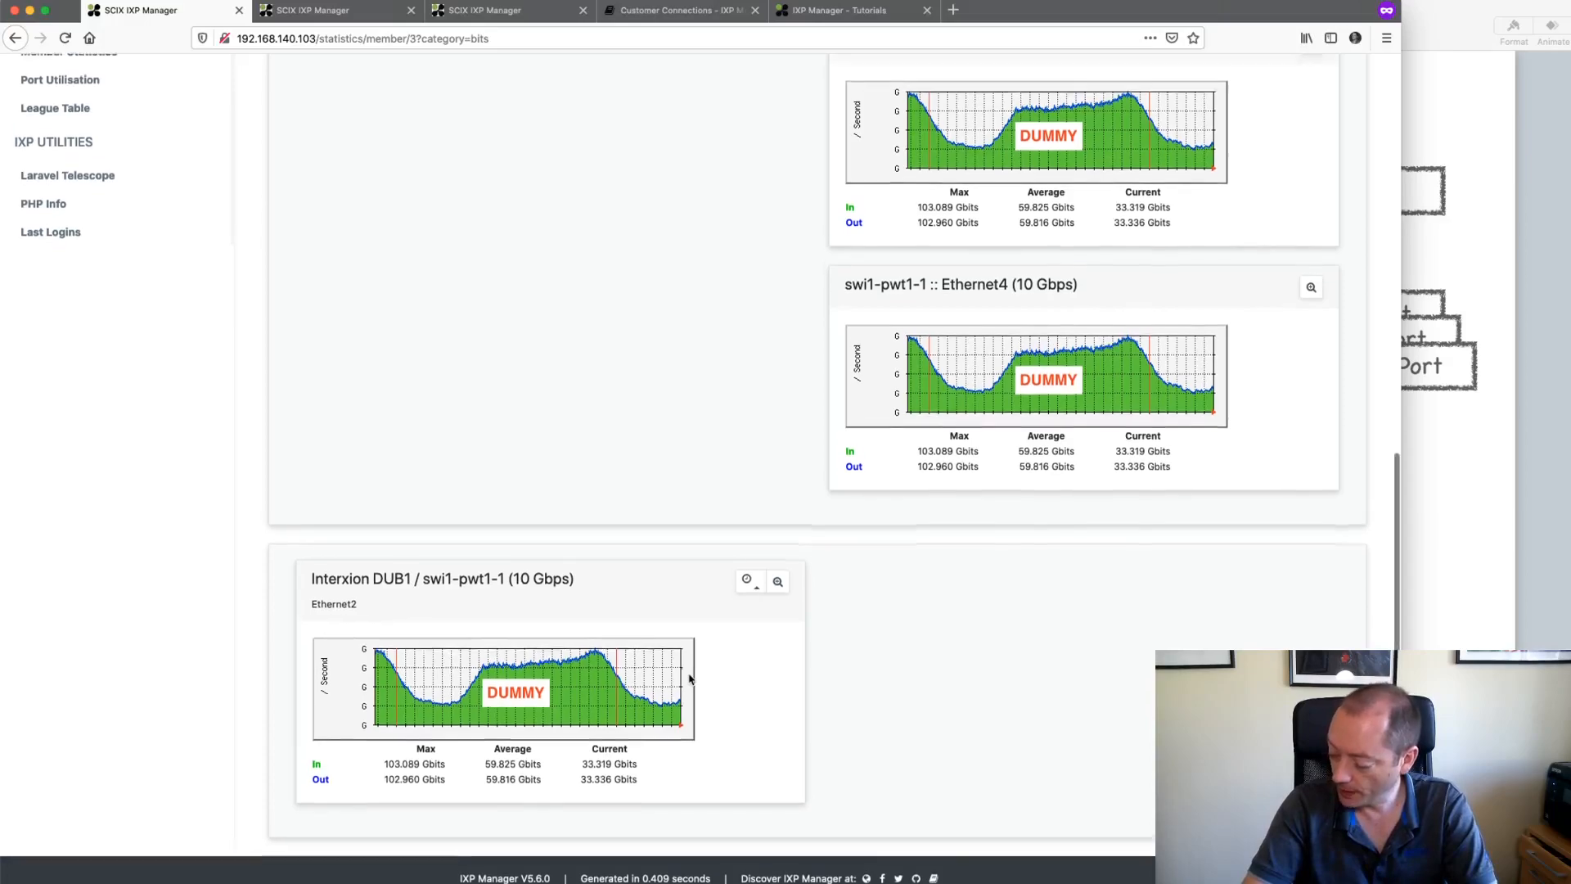
pyautogui.scroll(2, 689, 678)
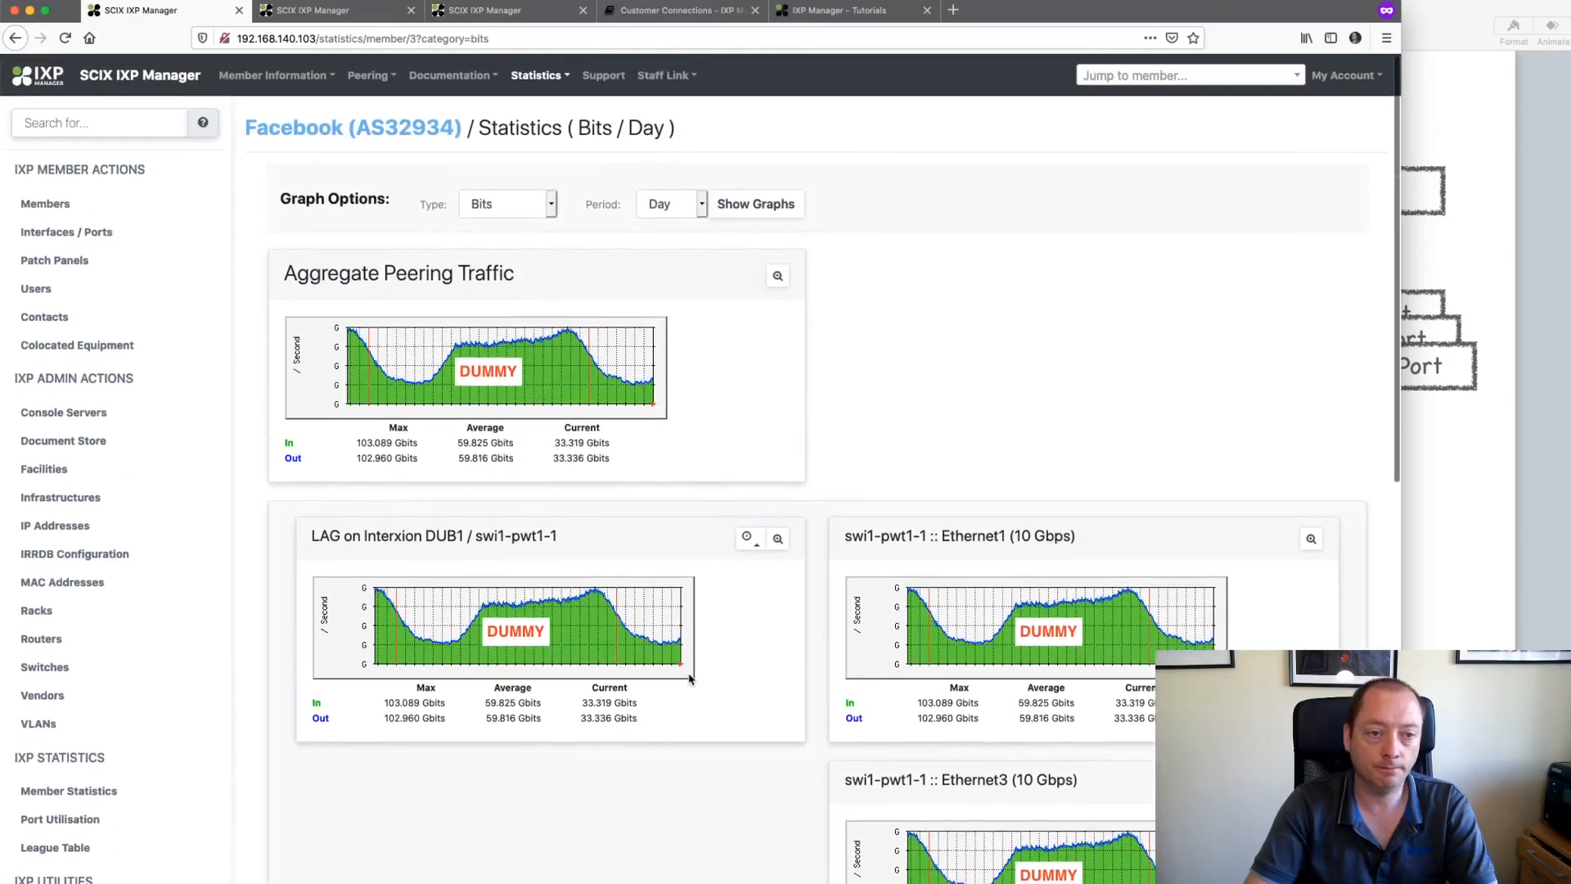
# Step: Return to Facebook's member overview, then switch to the Keynote diagram of interface management database objects
pyautogui.click(432, 137)
pyautogui.scroll(-1, 614, 347)
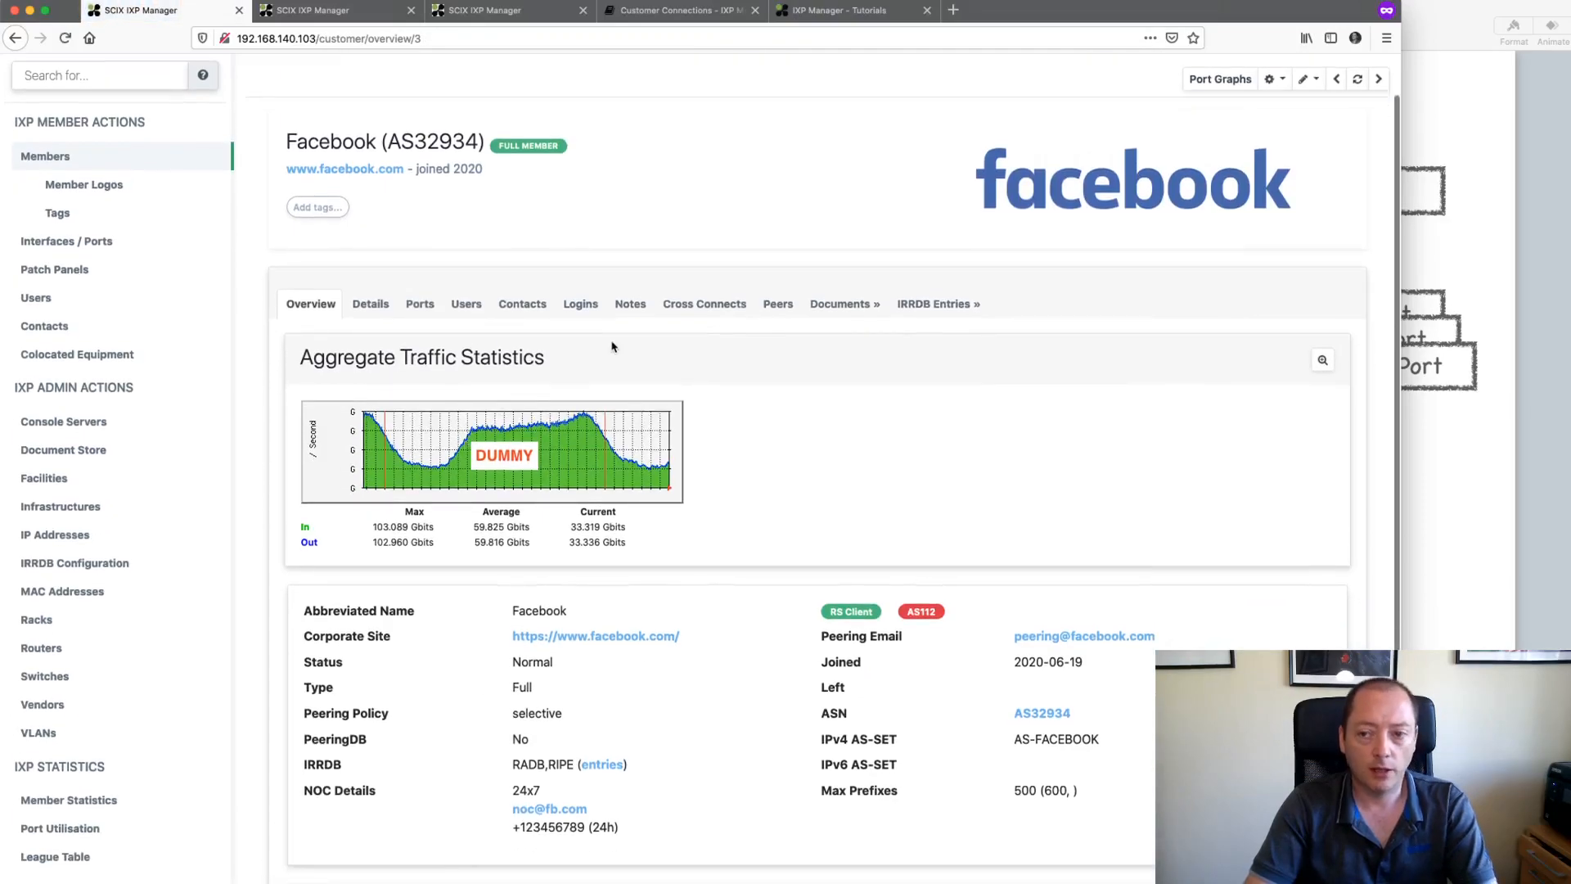
pyautogui.click(1442, 451)
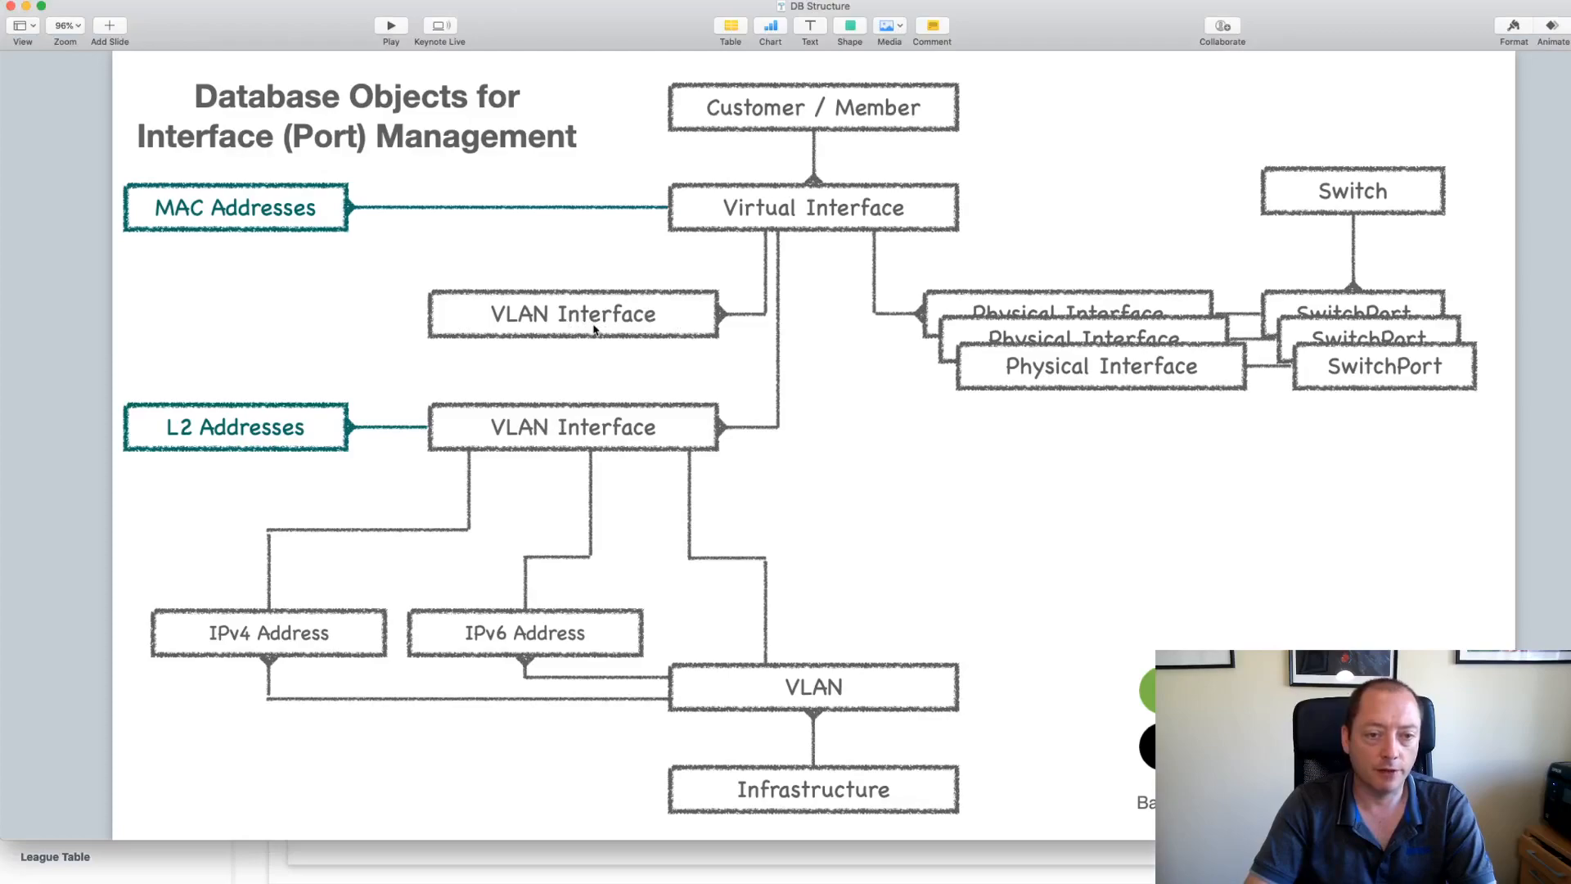
# Step: Switch back to IXP Manager in the browser and start a new VLAN named PV_Facebook_ANOther
pyautogui.press('super+Tab')
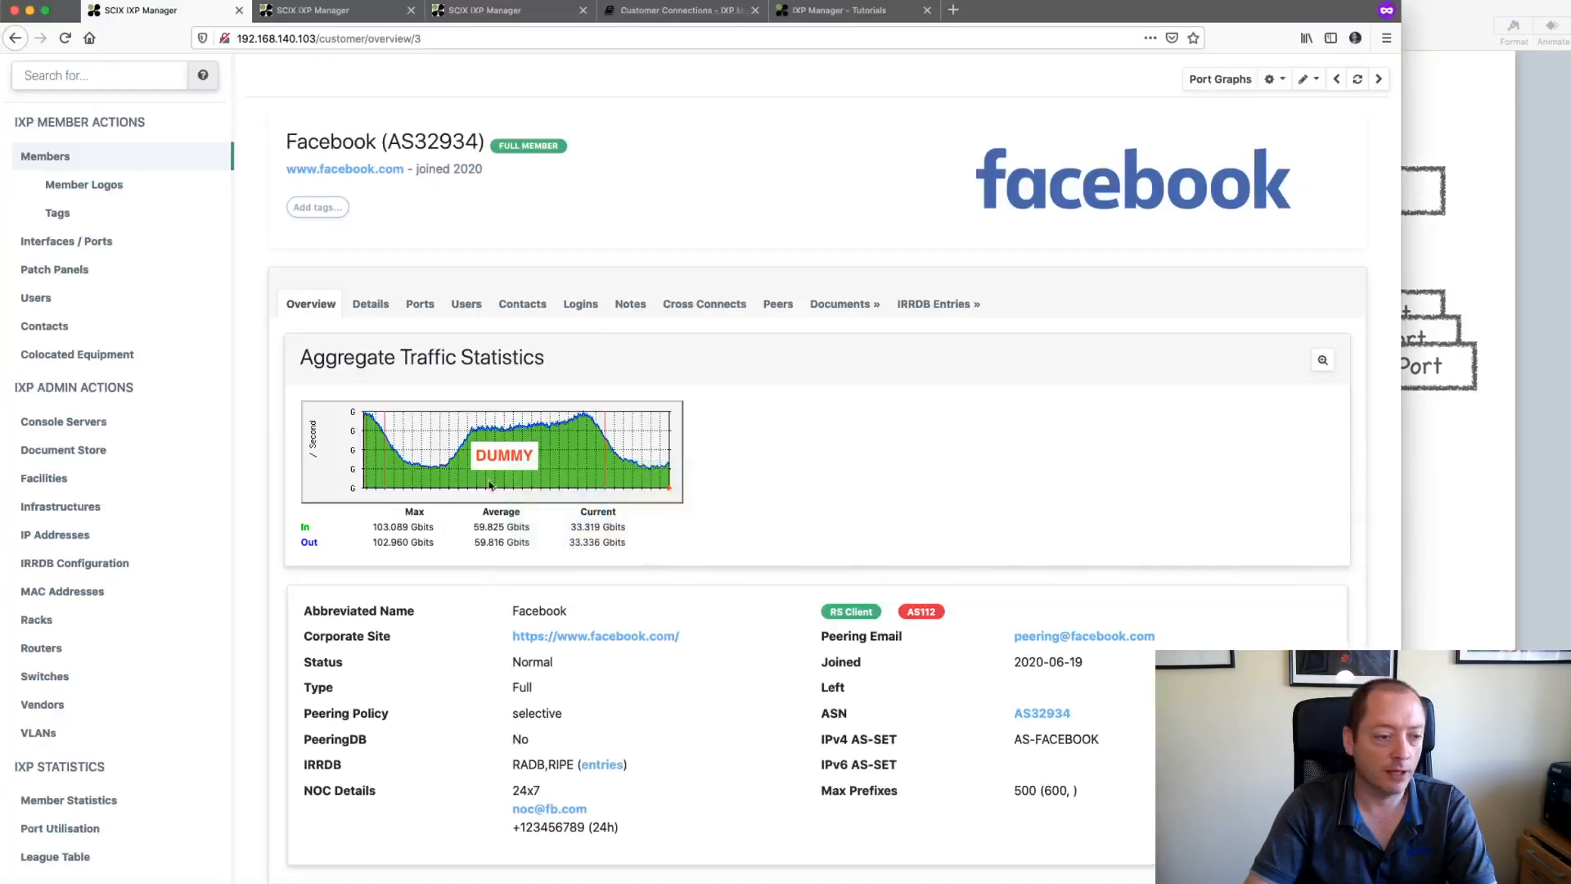
pyautogui.click(43, 734)
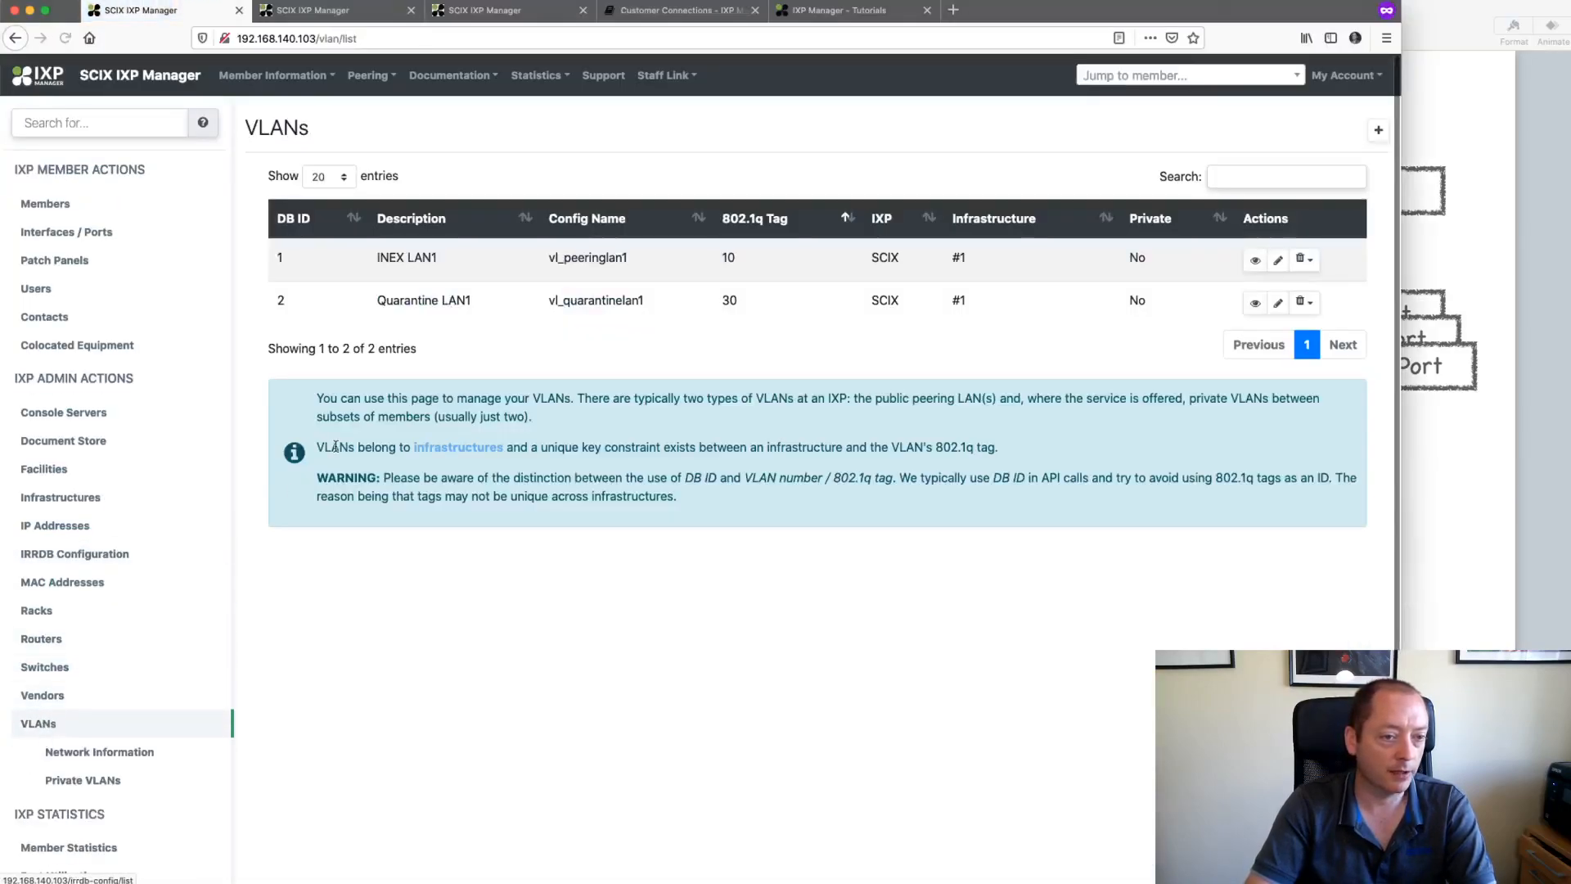
pyautogui.click(1375, 132)
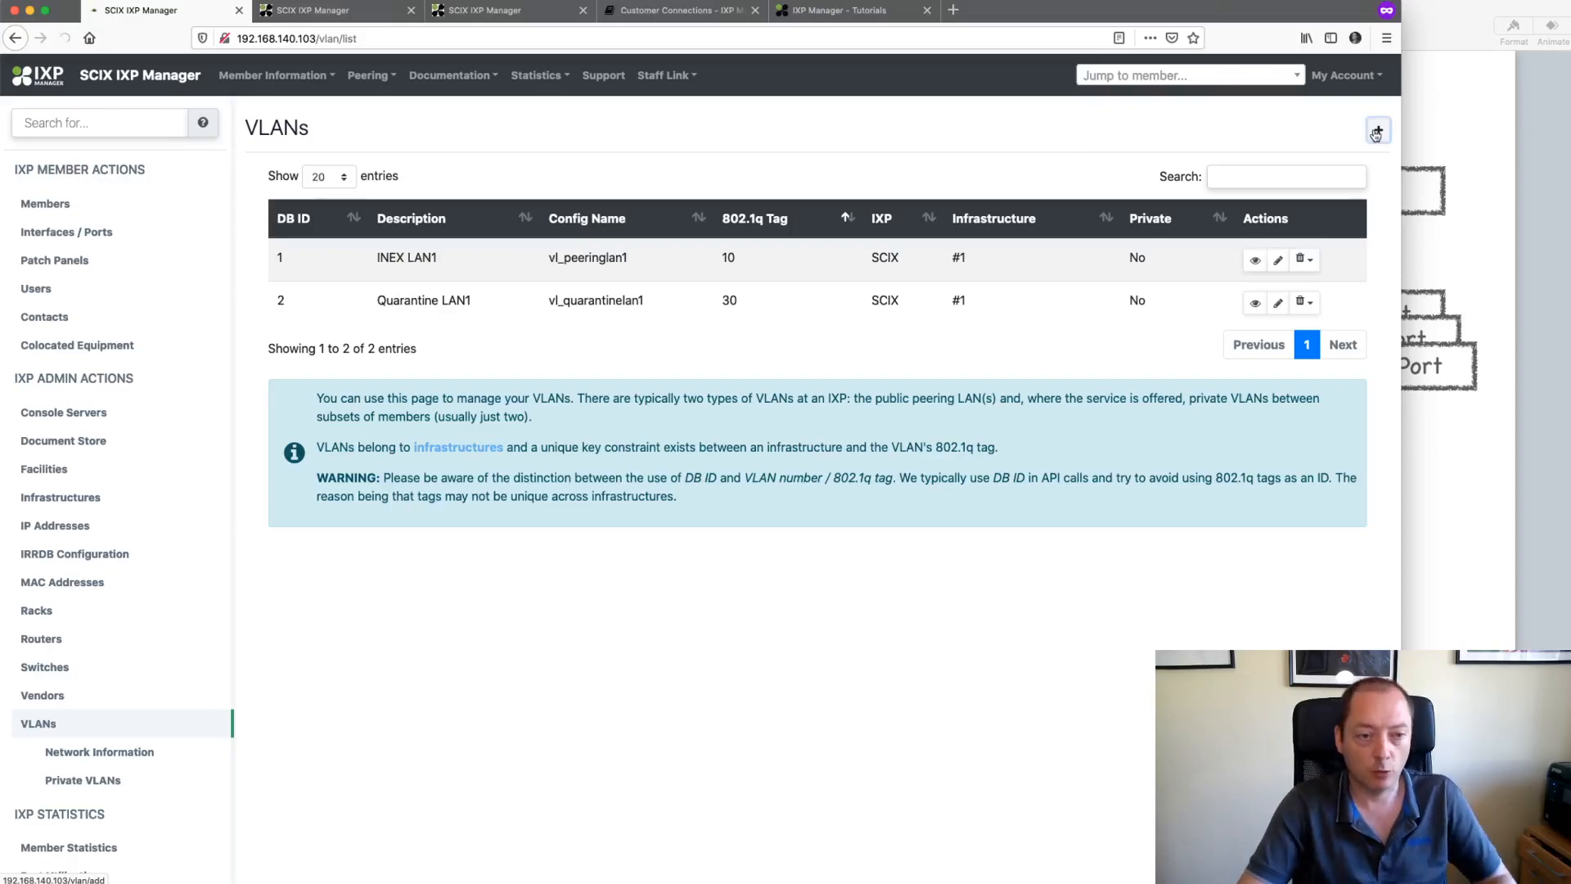
pyautogui.click(577, 194)
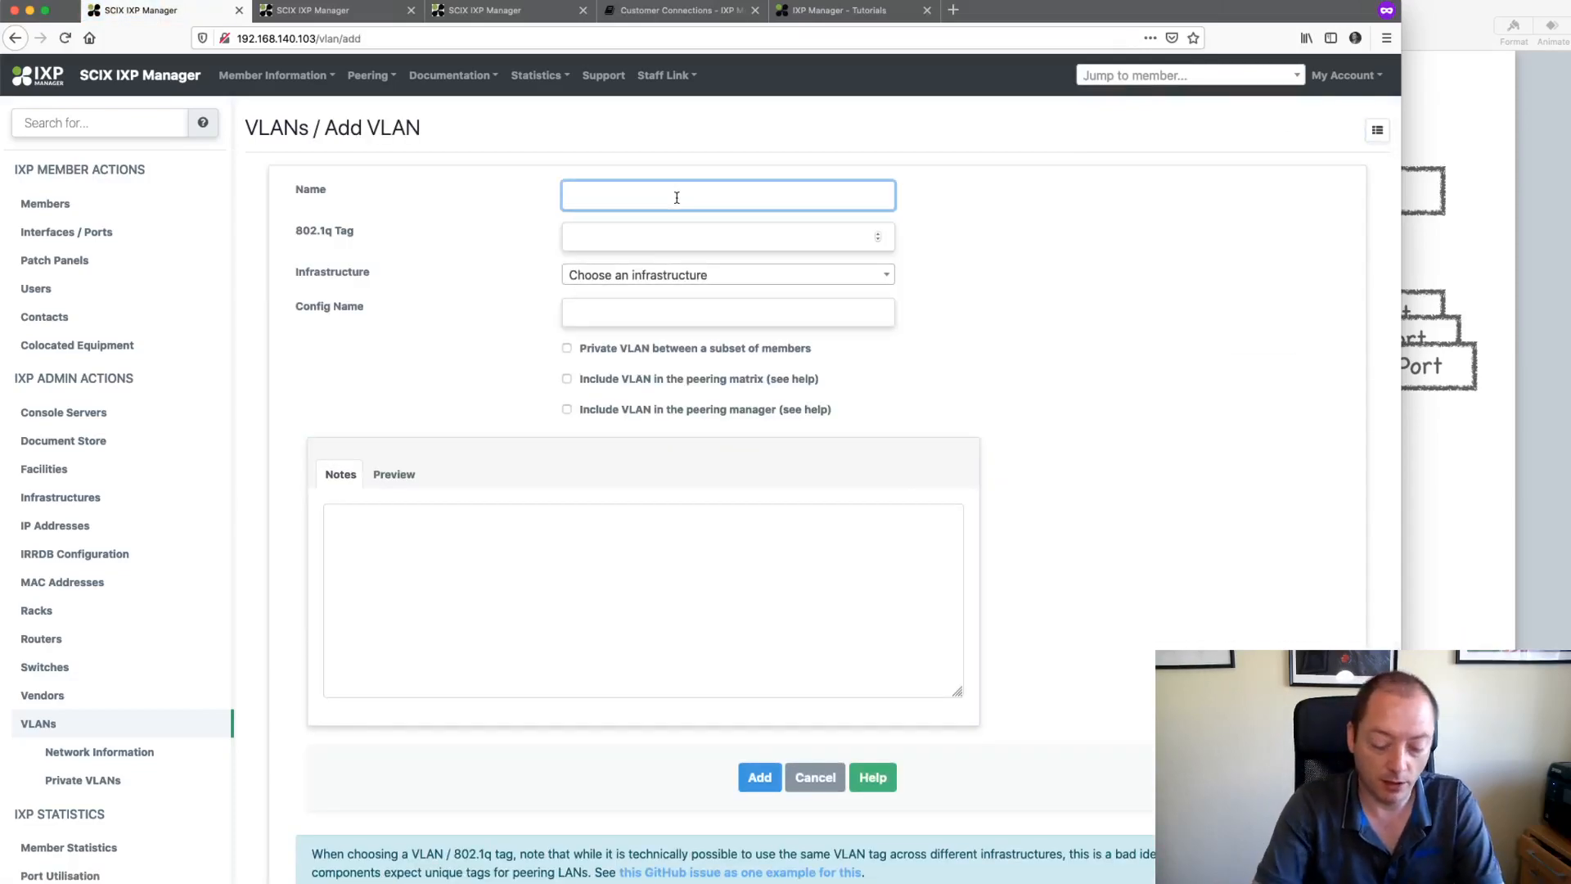
pyautogui.write('PV')
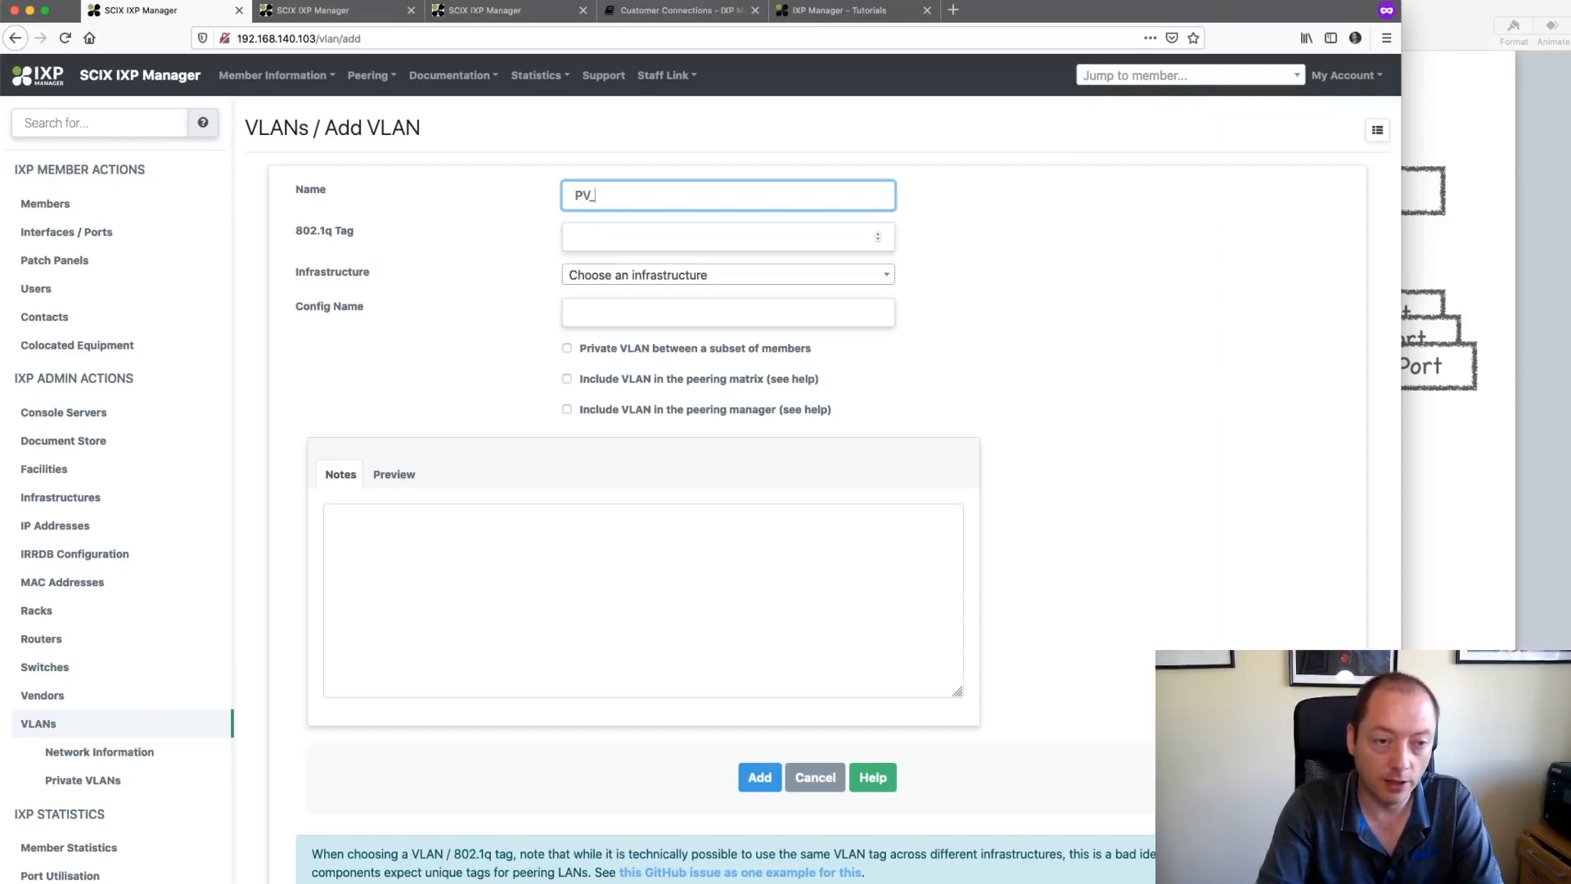
pyautogui.write('_Fa')
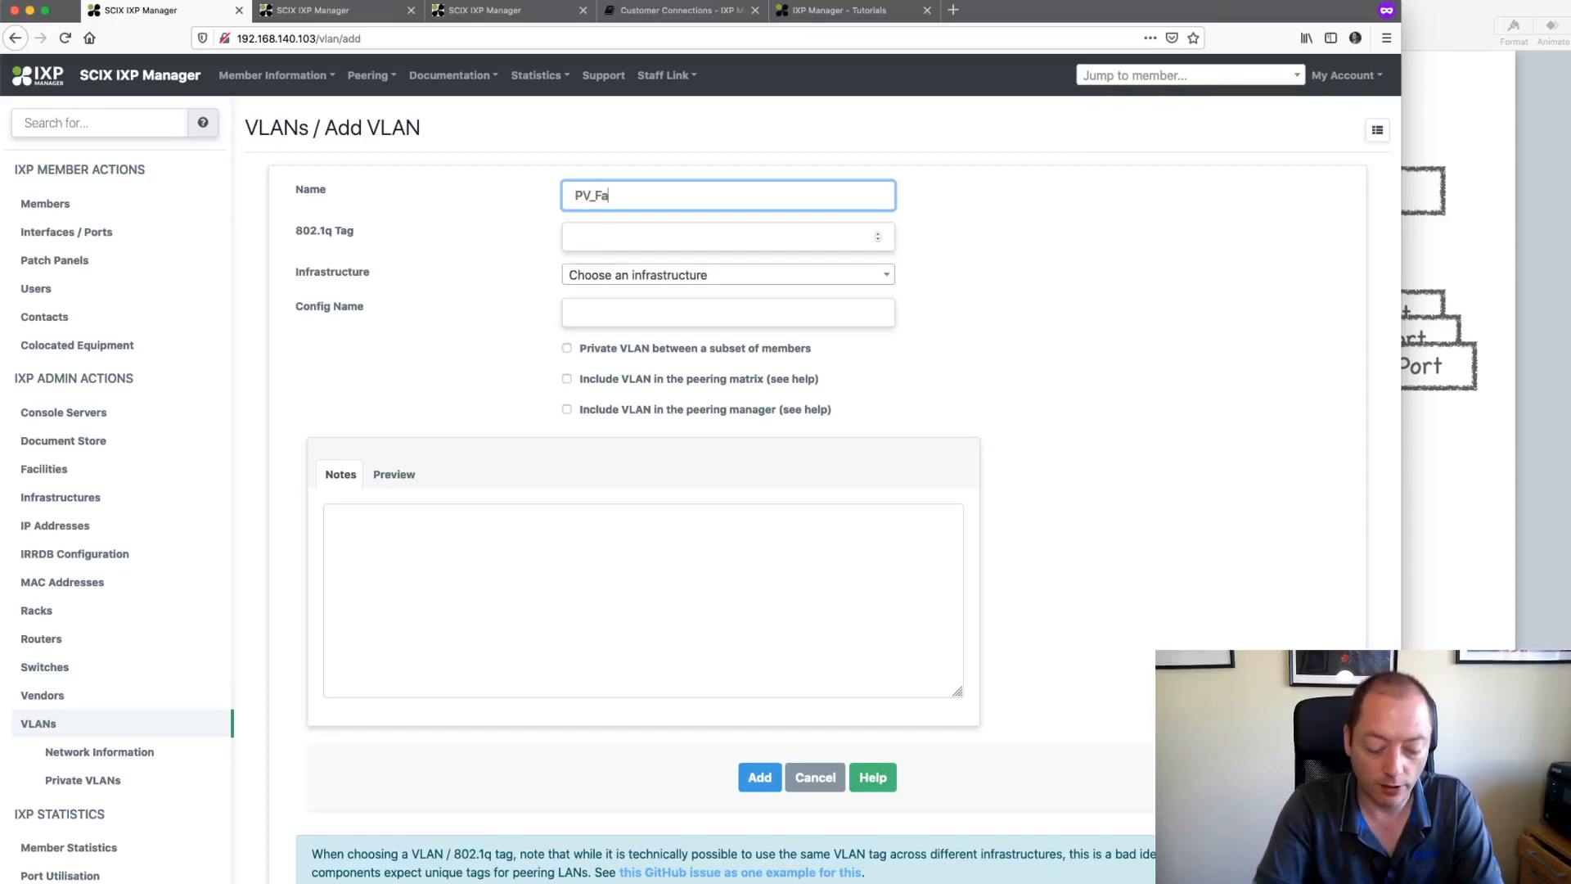
pyautogui.write('cebook_ANOther')
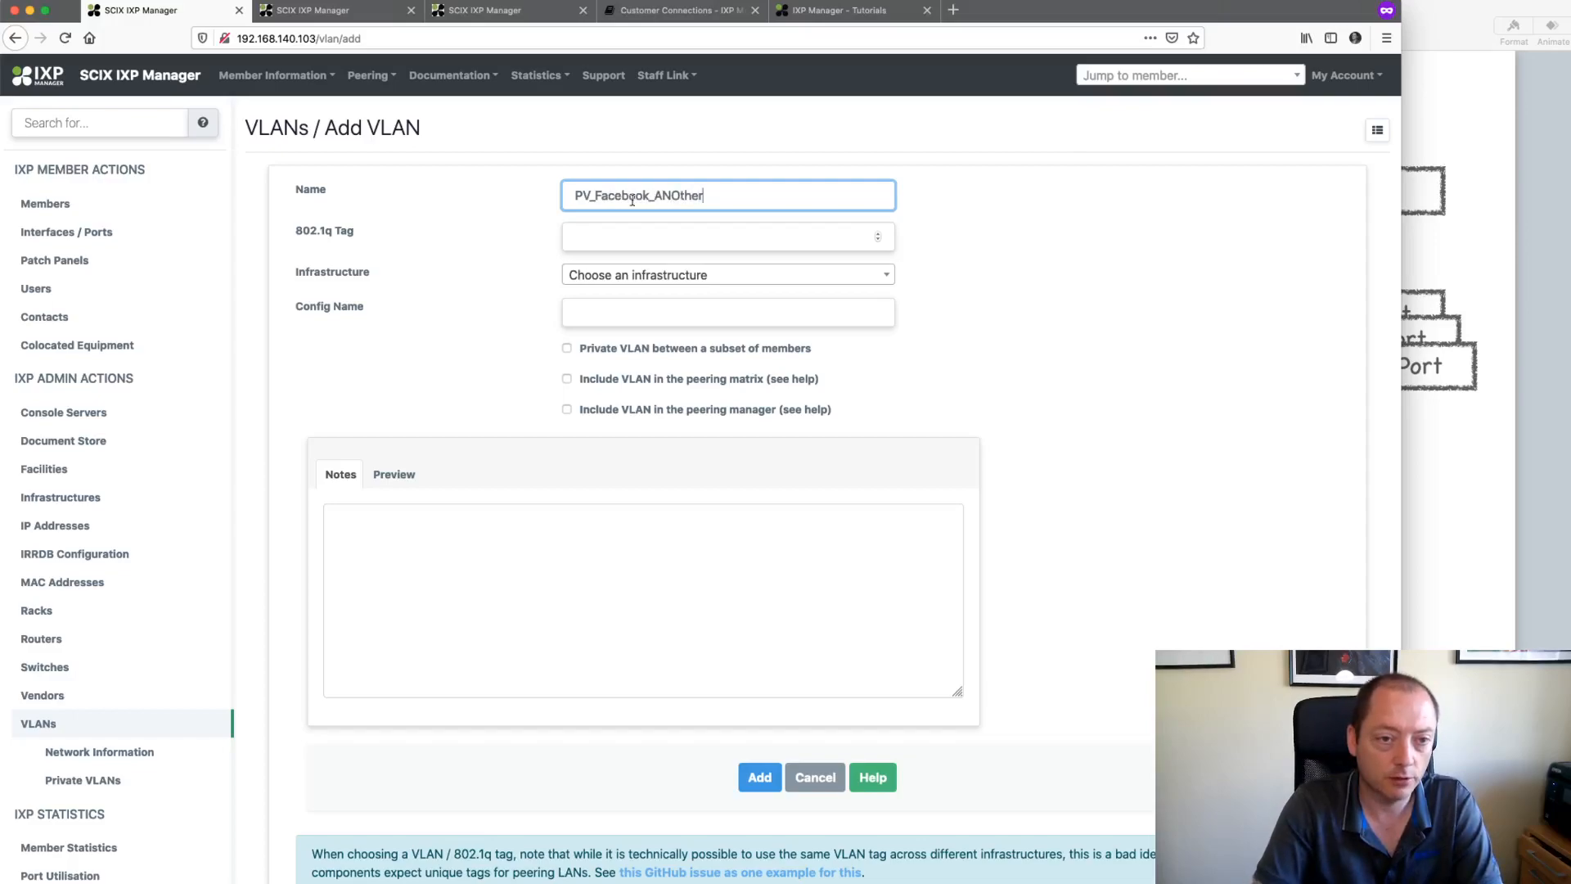
# Step: Set the new VLAN's 802.1q tag to 3000 and its infrastructure to INEX LAN1
pyautogui.click(587, 240)
pyautogui.write('3000')
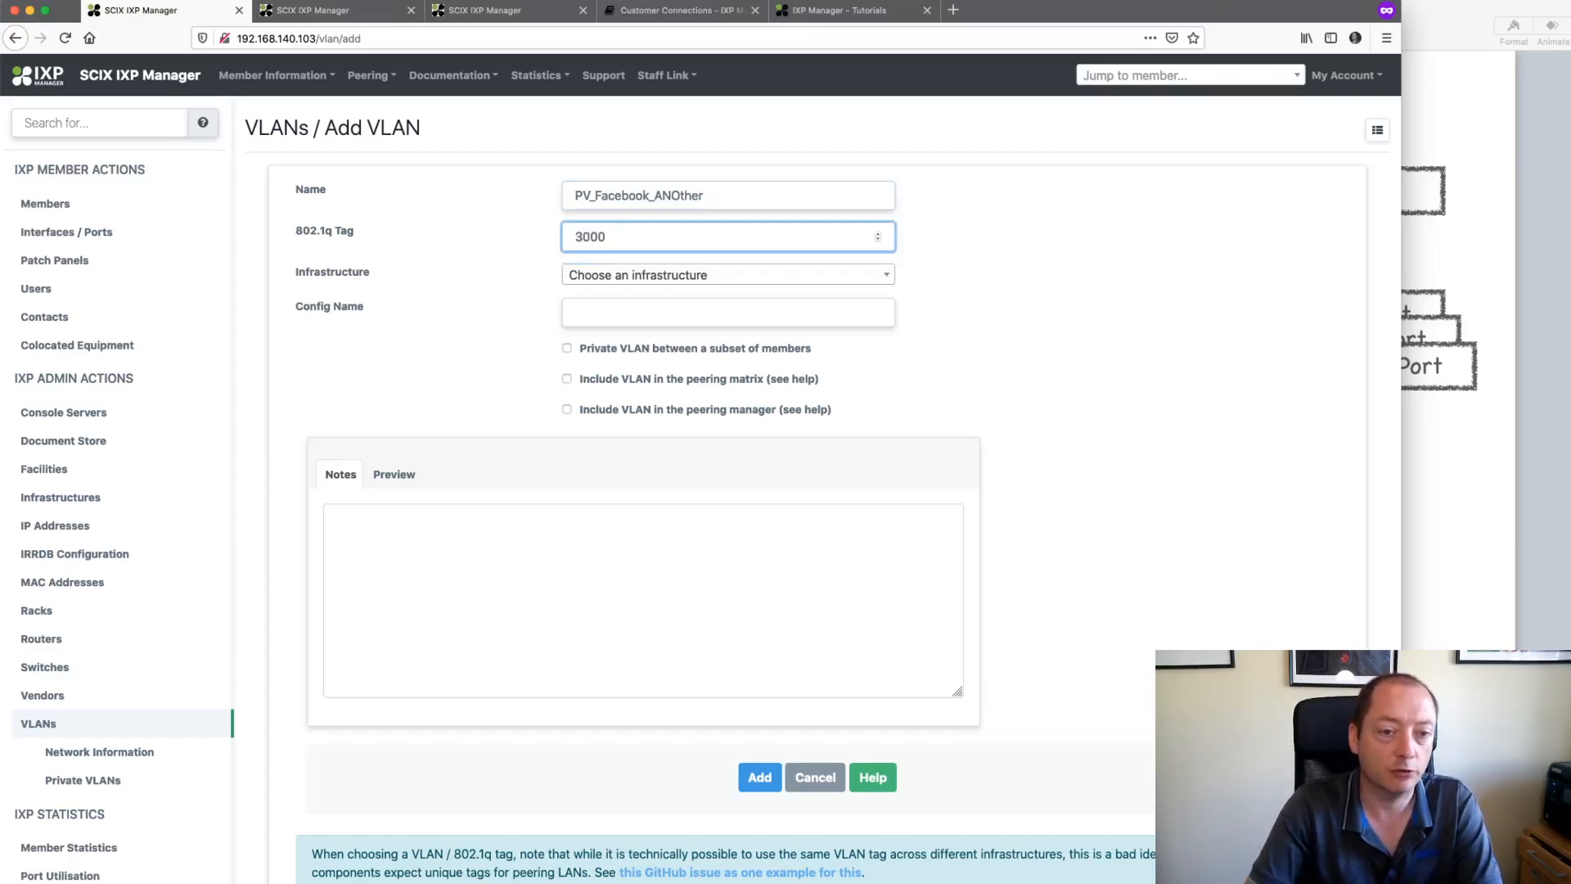
pyautogui.click(595, 275)
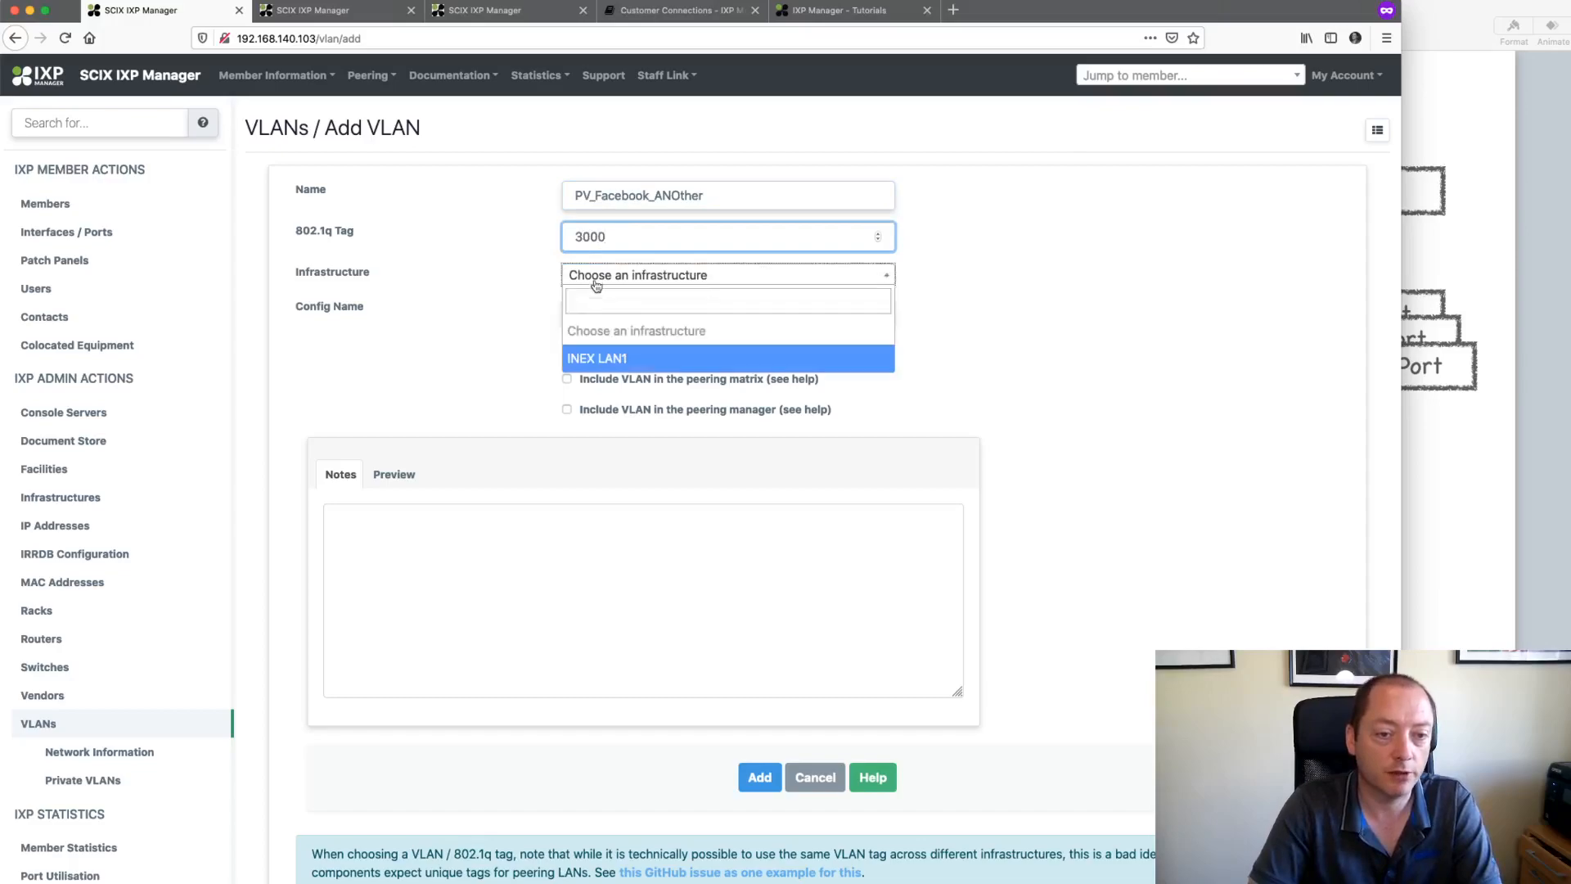
pyautogui.click(602, 357)
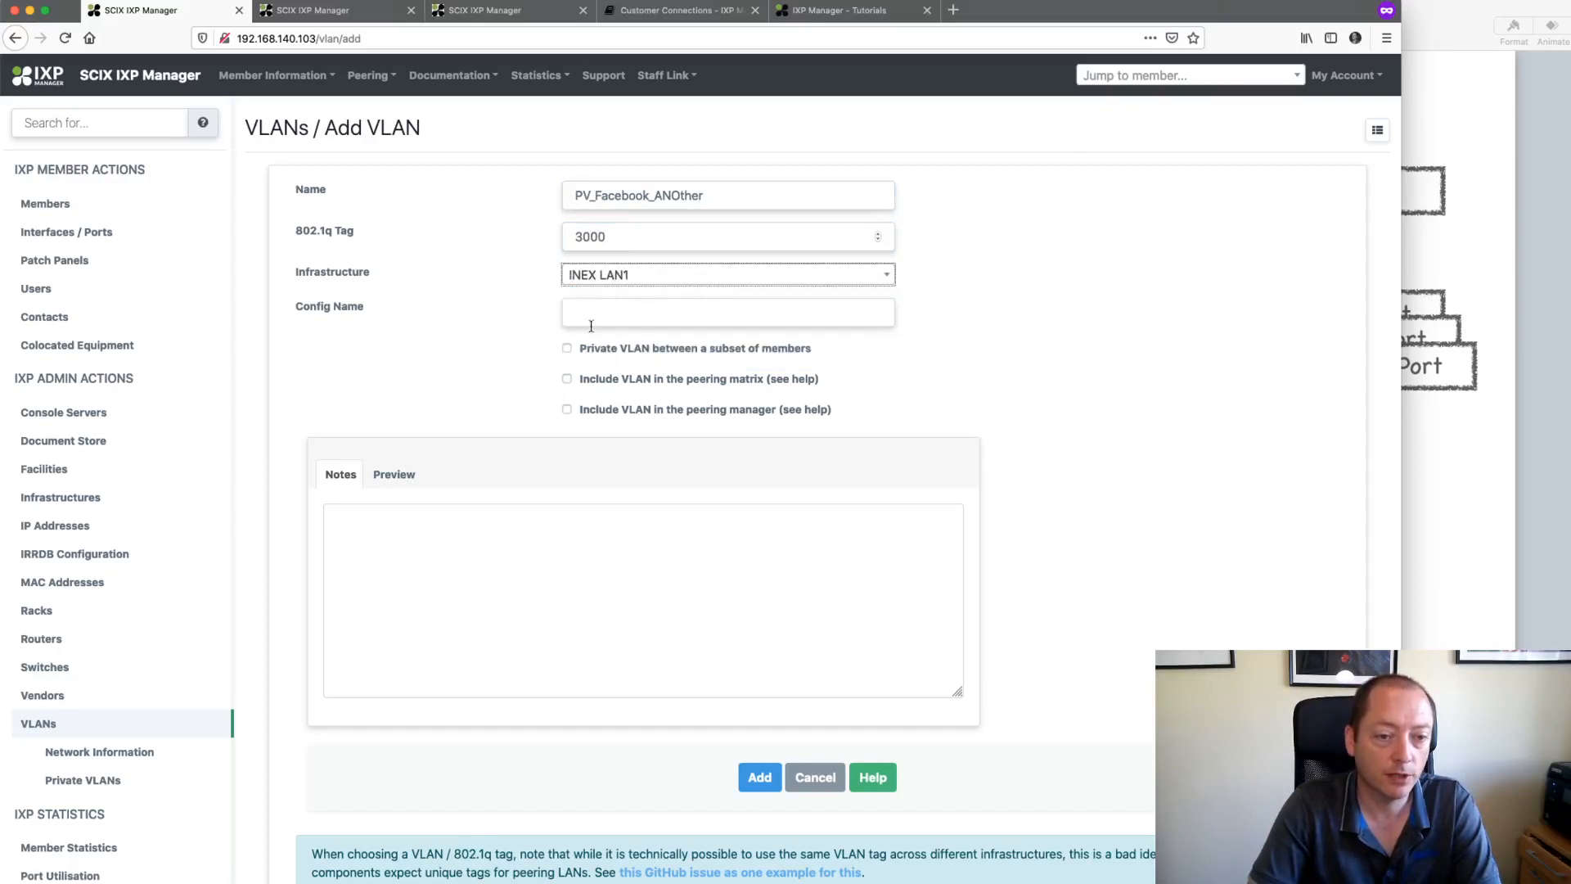
# Step: Set the config name to pv_fb_another, mark the VLAN as private between a subset of members, and add it
pyautogui.click(612, 308)
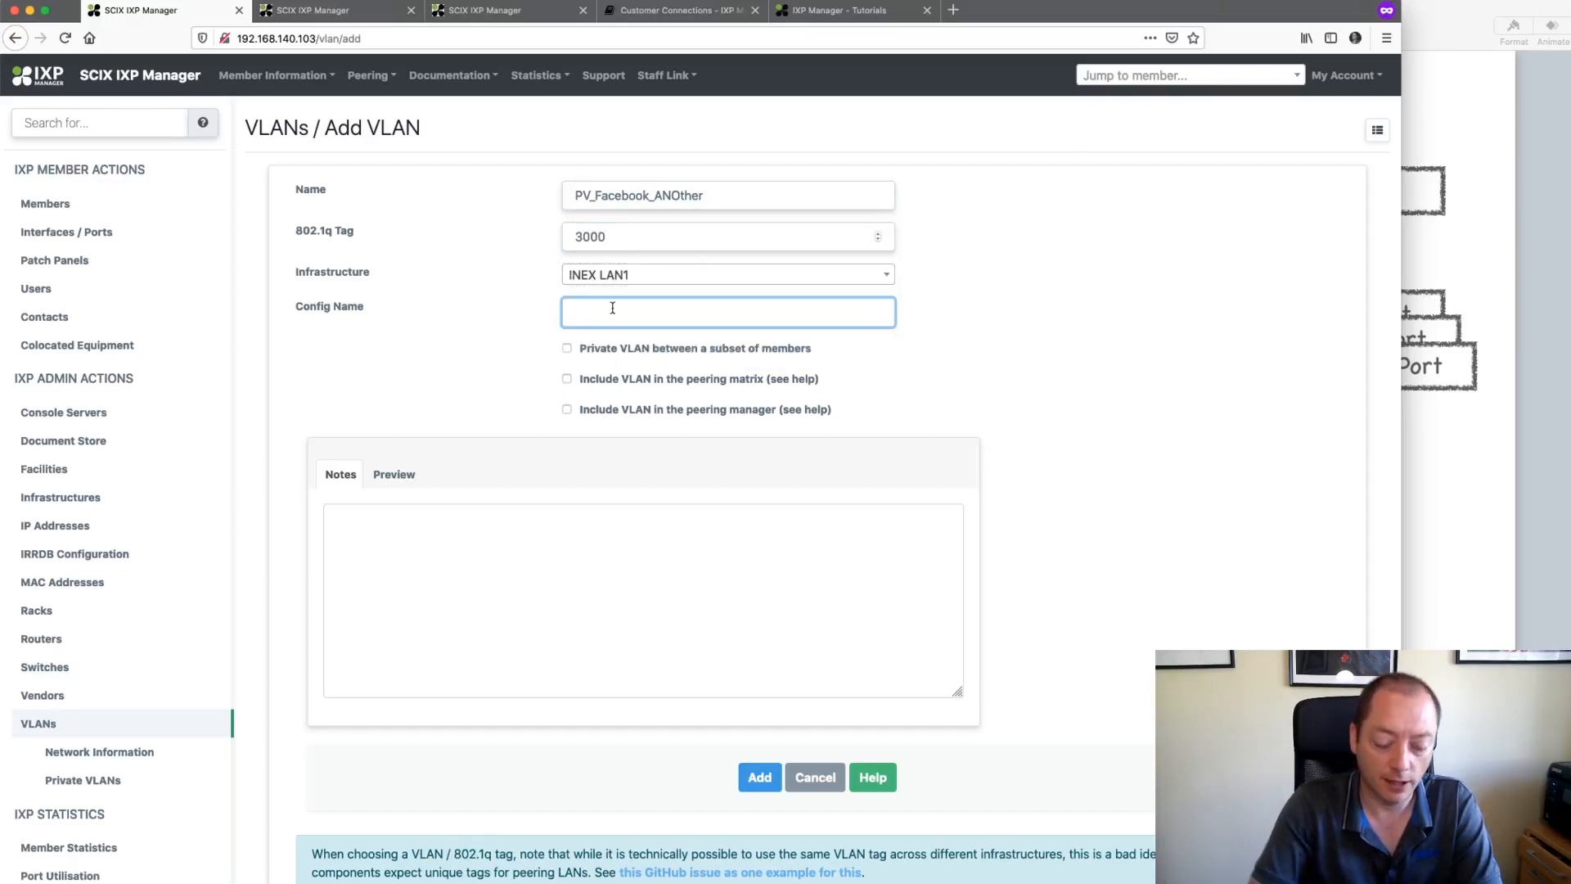
pyautogui.write('pv_')
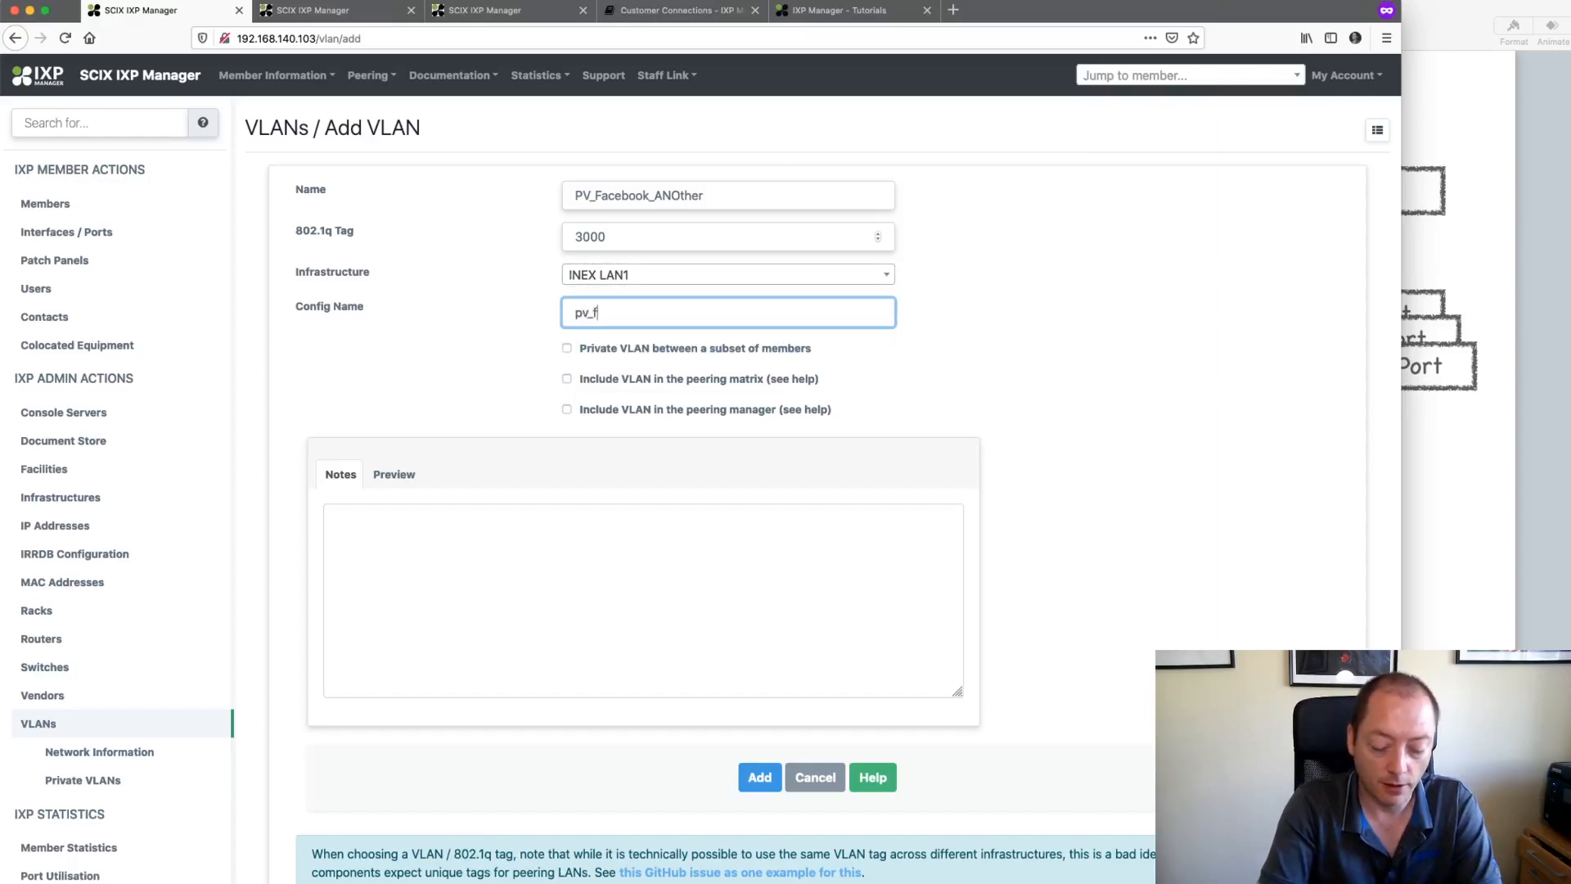
pyautogui.write('fb_ano')
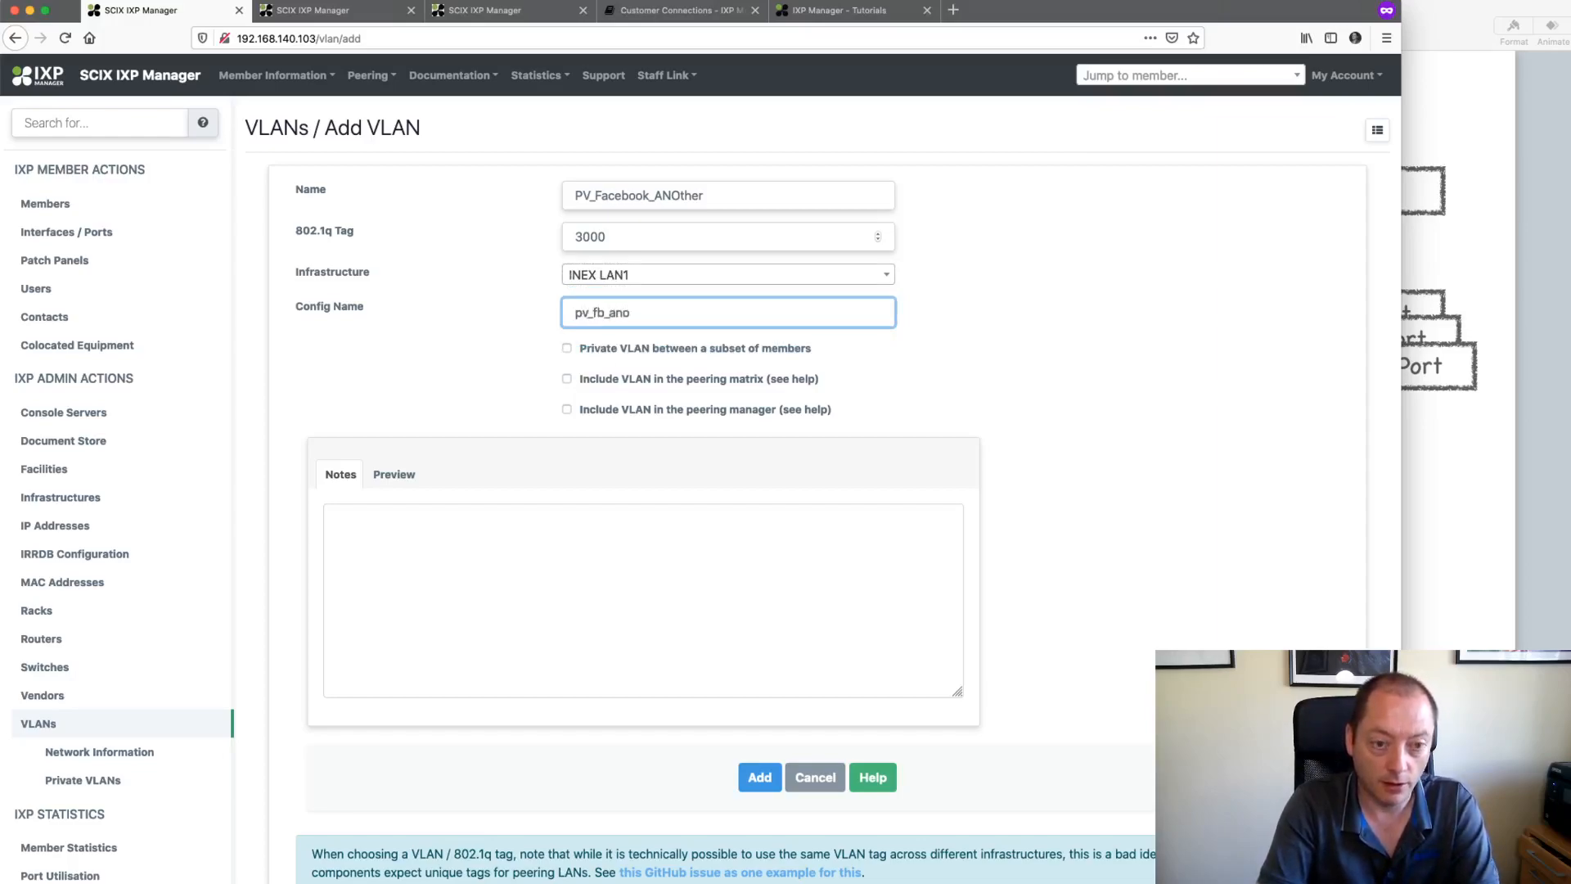
pyautogui.write('ther')
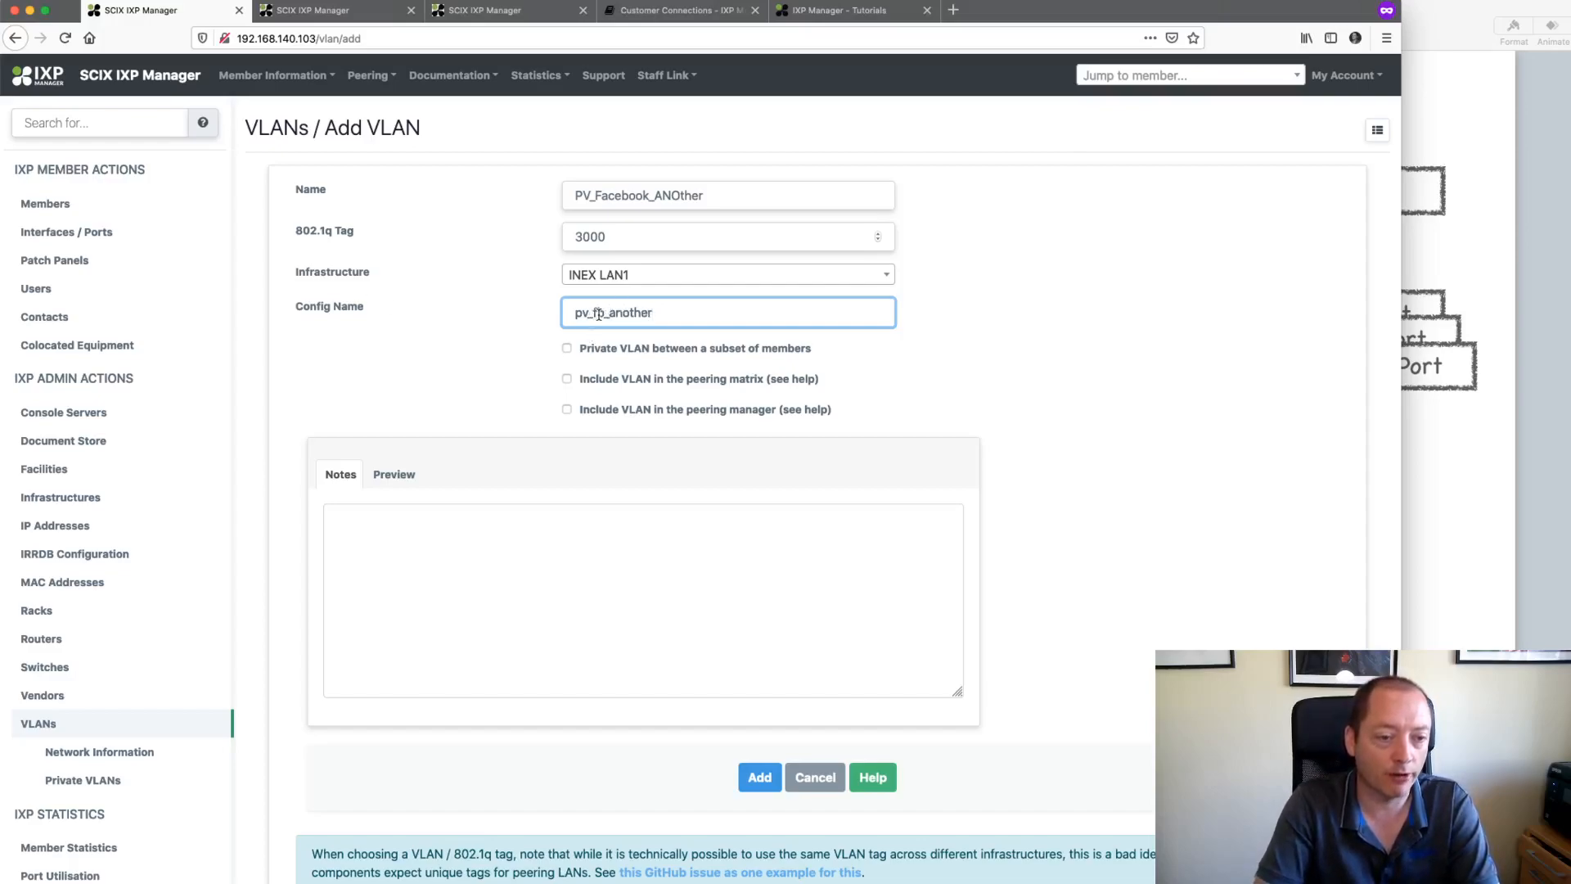
pyautogui.click(632, 352)
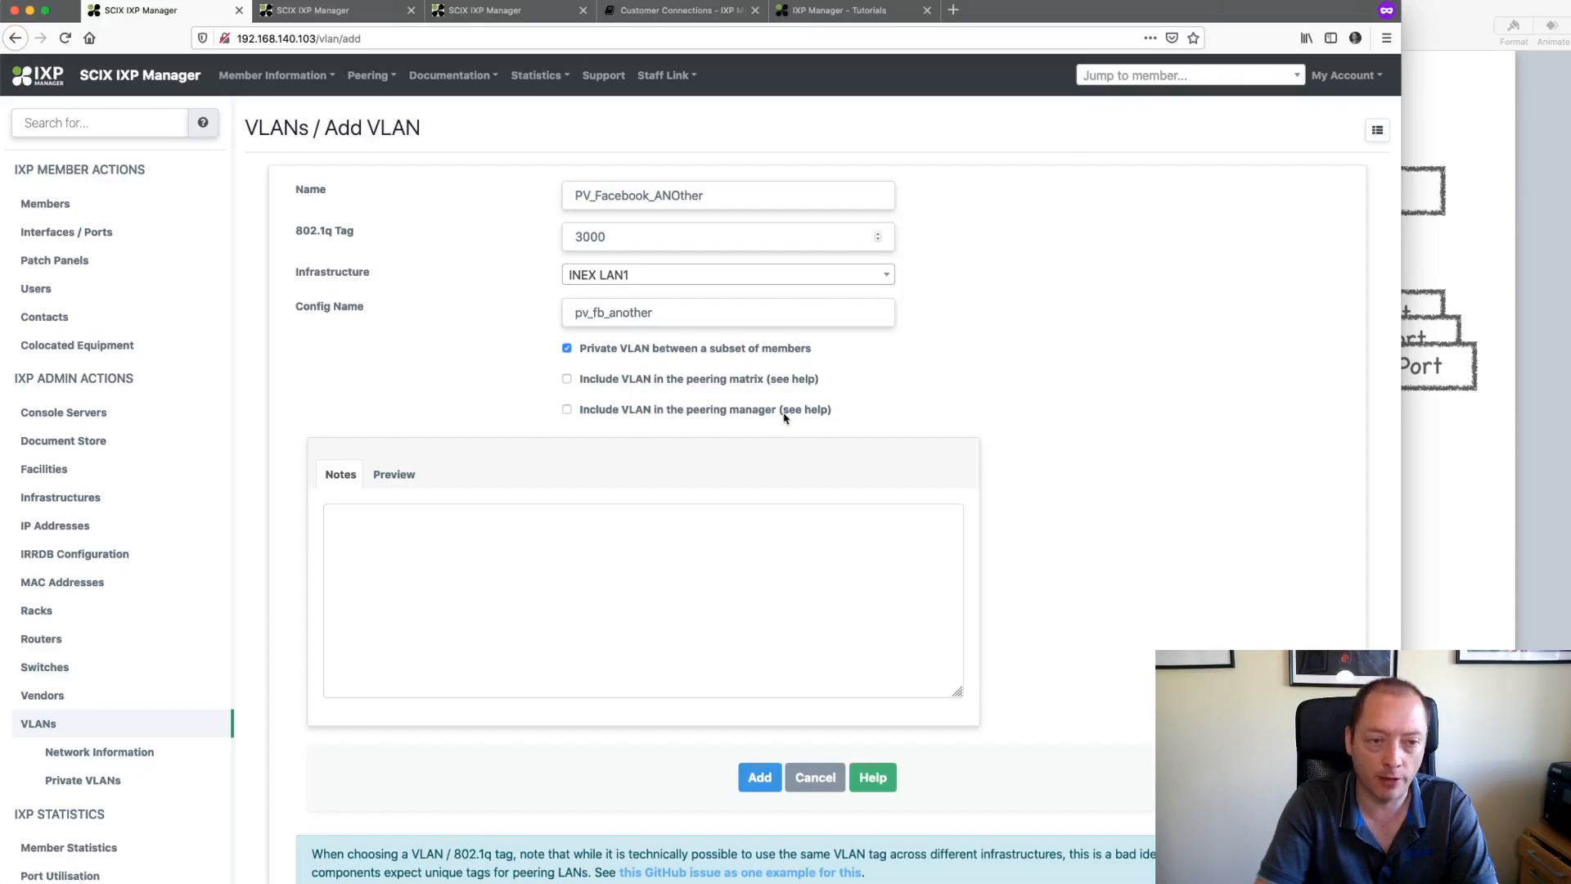
pyautogui.click(757, 781)
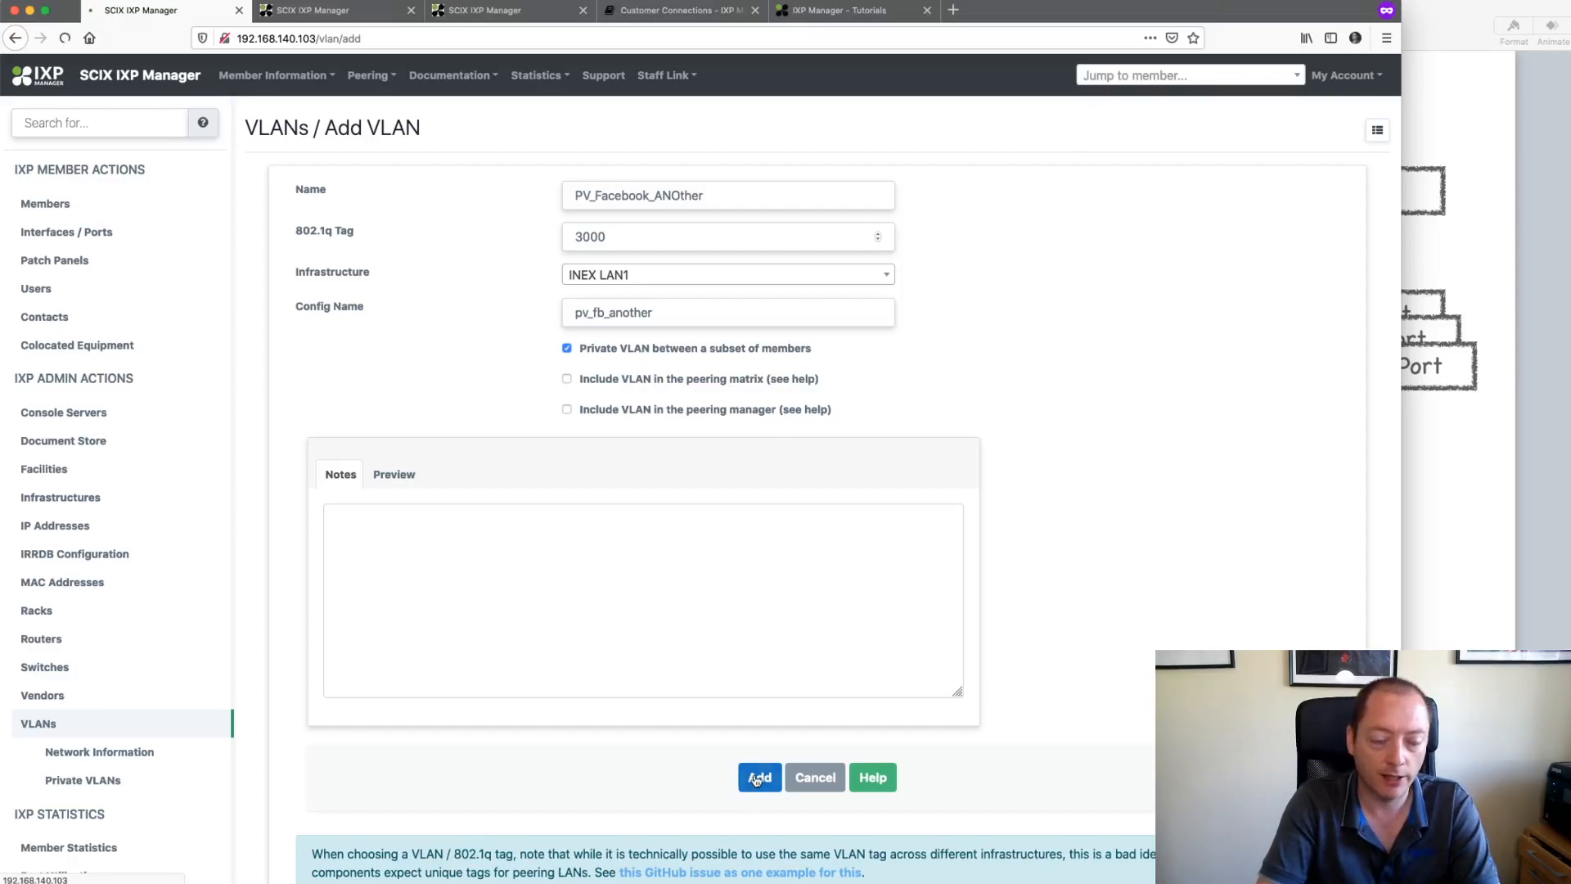
# Step: Review the updated VLAN list and display the private VLAN details
pyautogui.scroll(-1, 428, 595)
pyautogui.scroll(1, 428, 595)
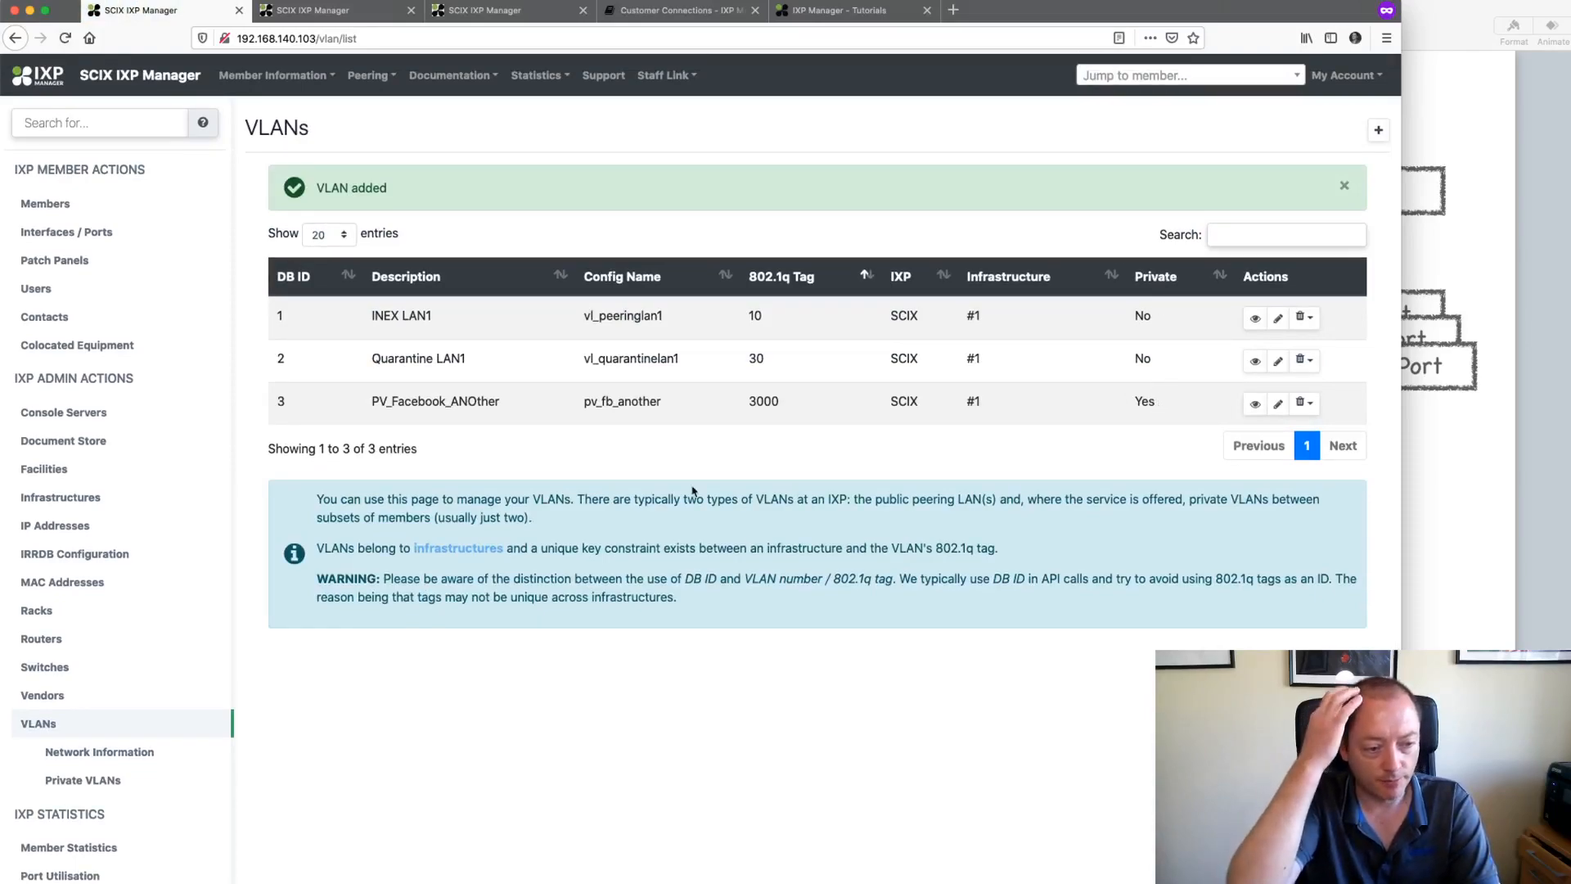
pyautogui.click(111, 780)
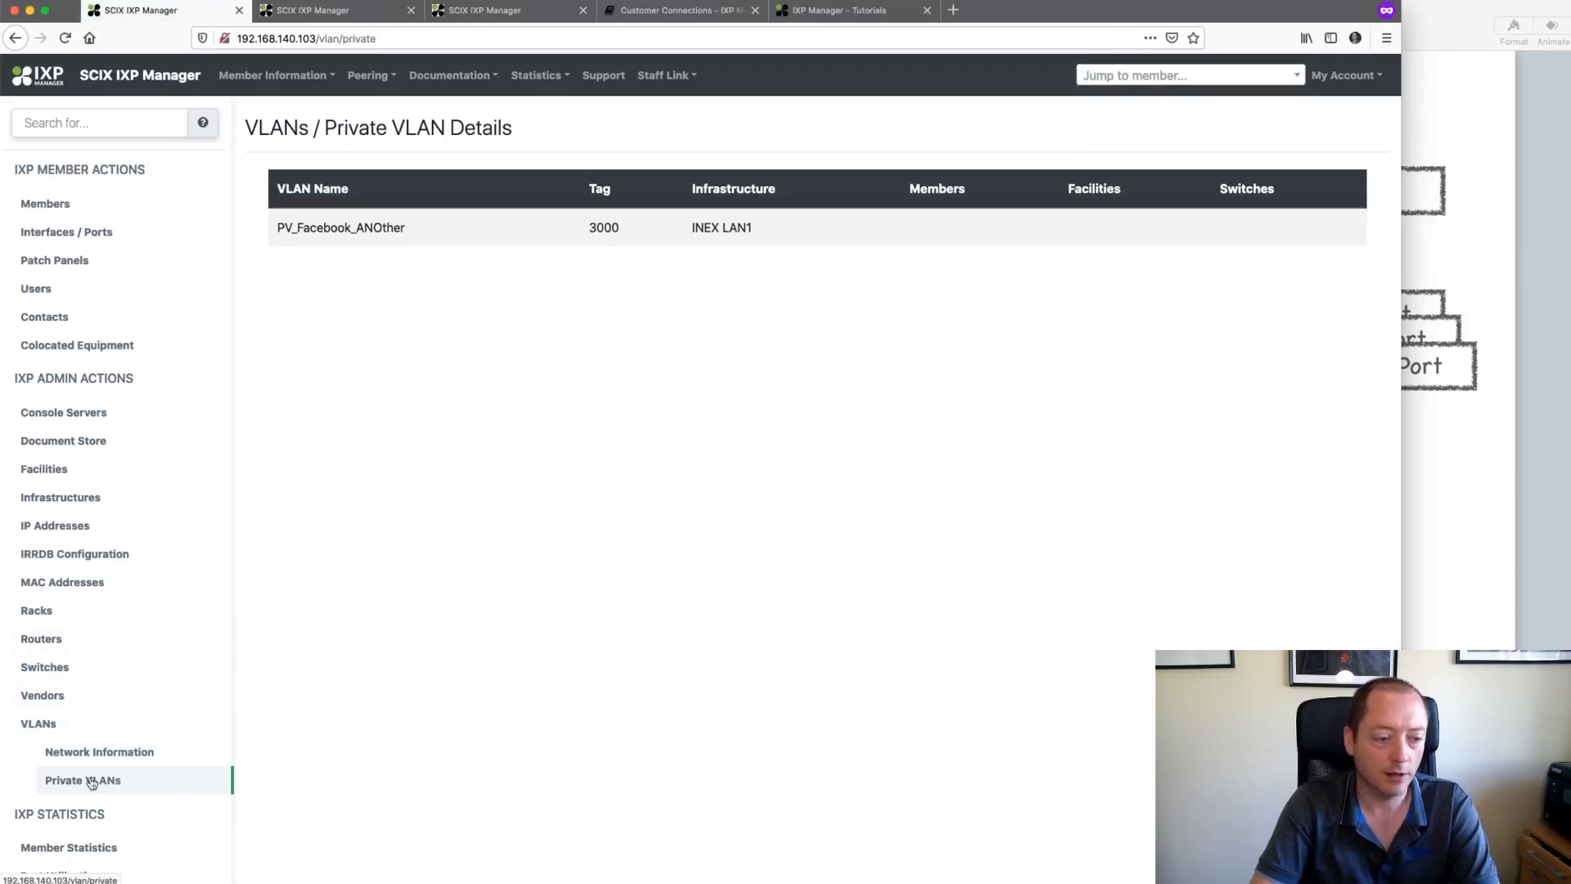
# Step: Go to member Facebook Inc and open the virtual interface of its Connection 2 for editing
pyautogui.click(1186, 75)
pyautogui.write('fac')
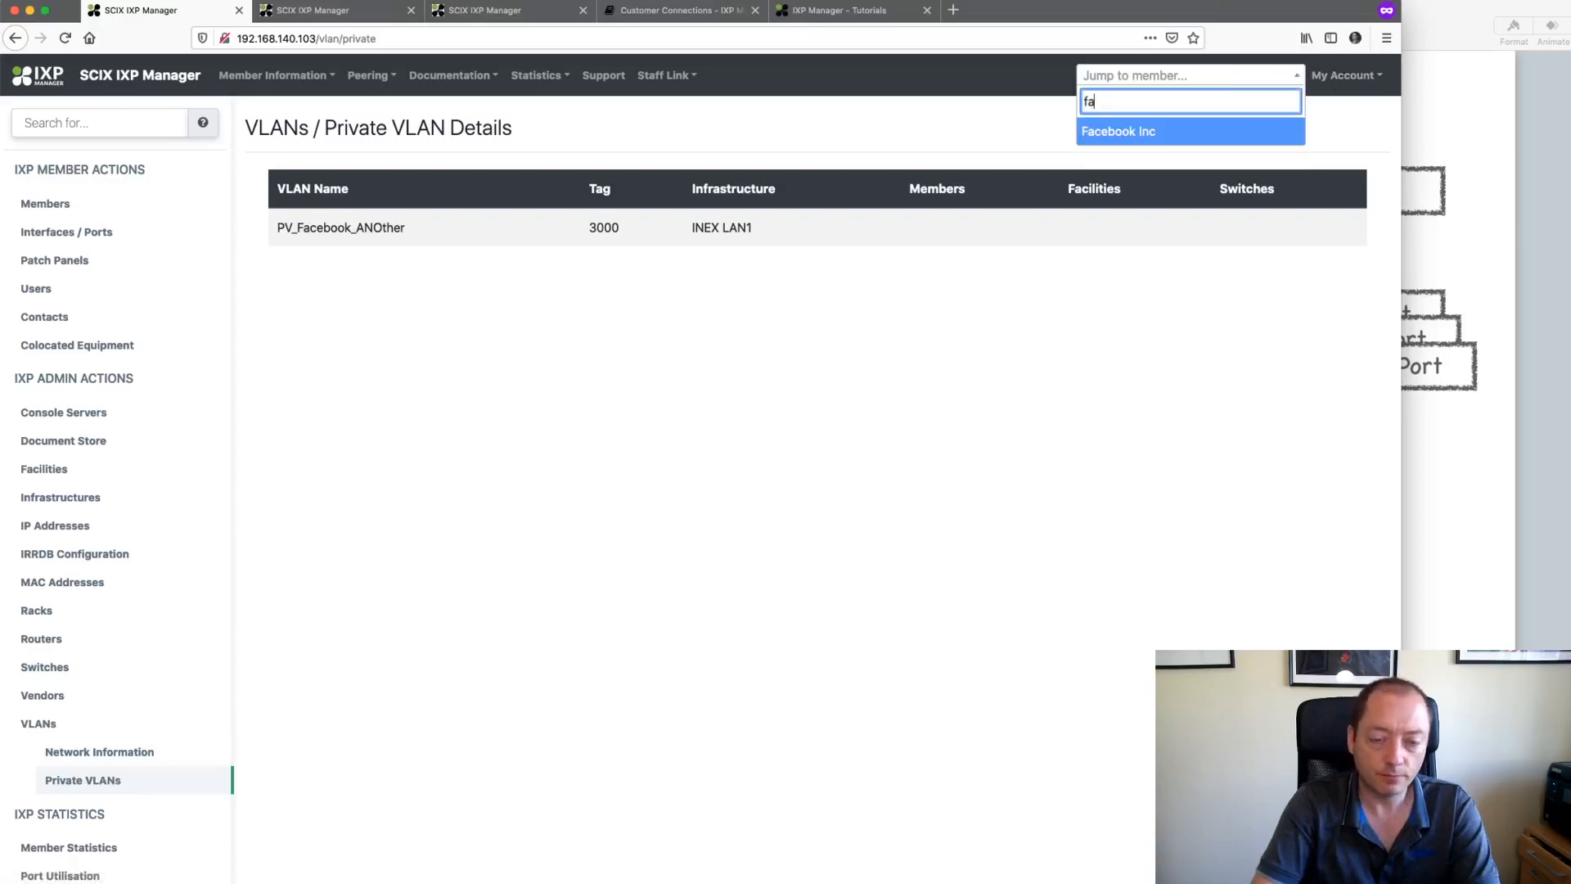
pyautogui.click(1160, 137)
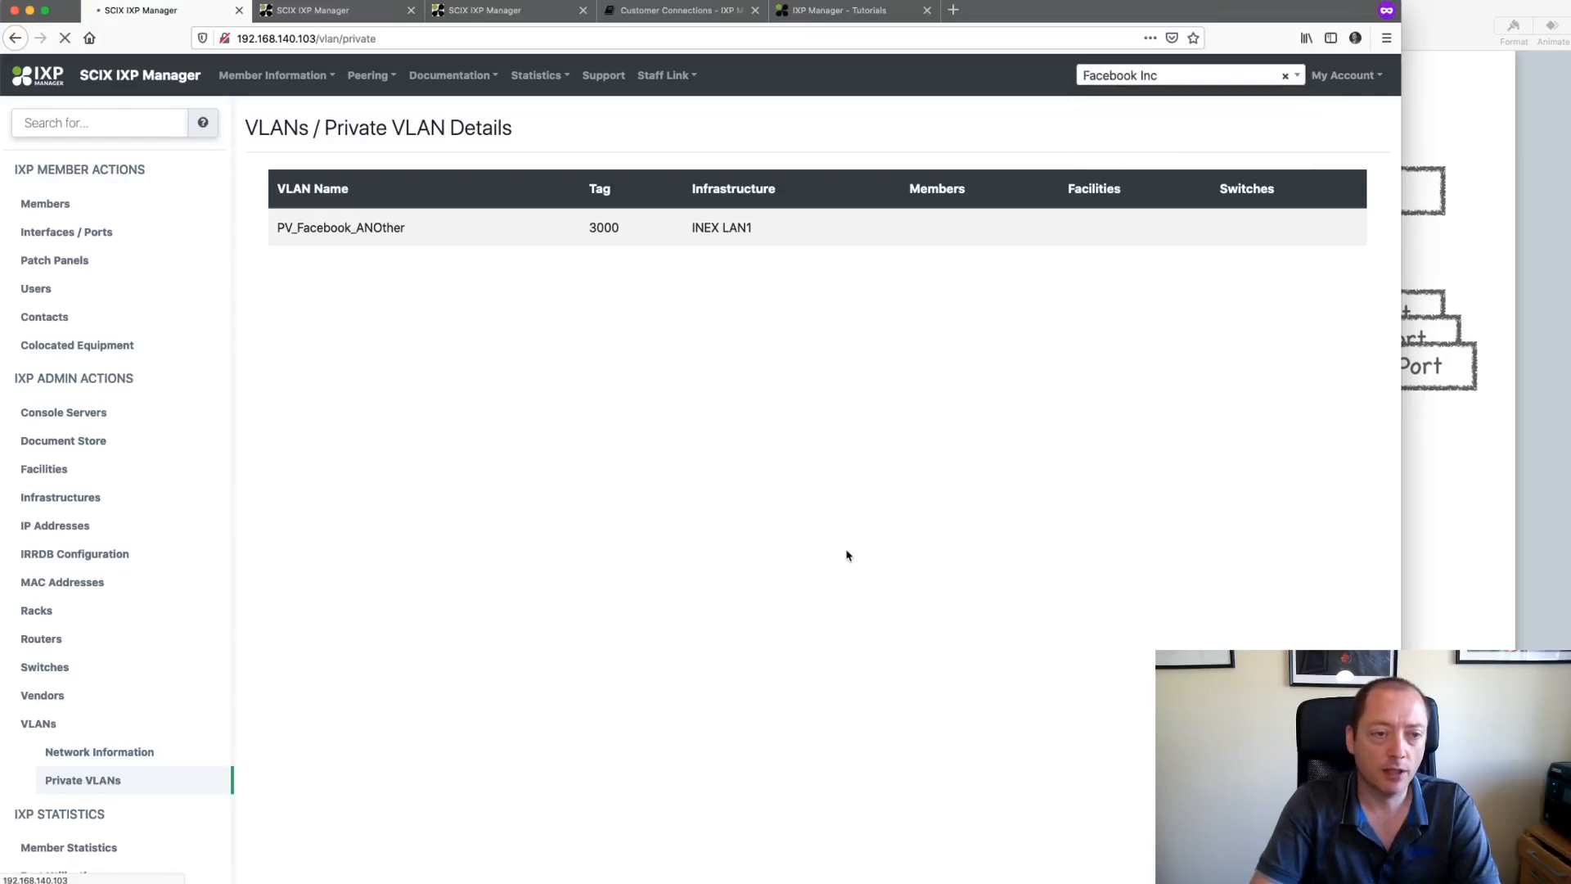
pyautogui.click(419, 351)
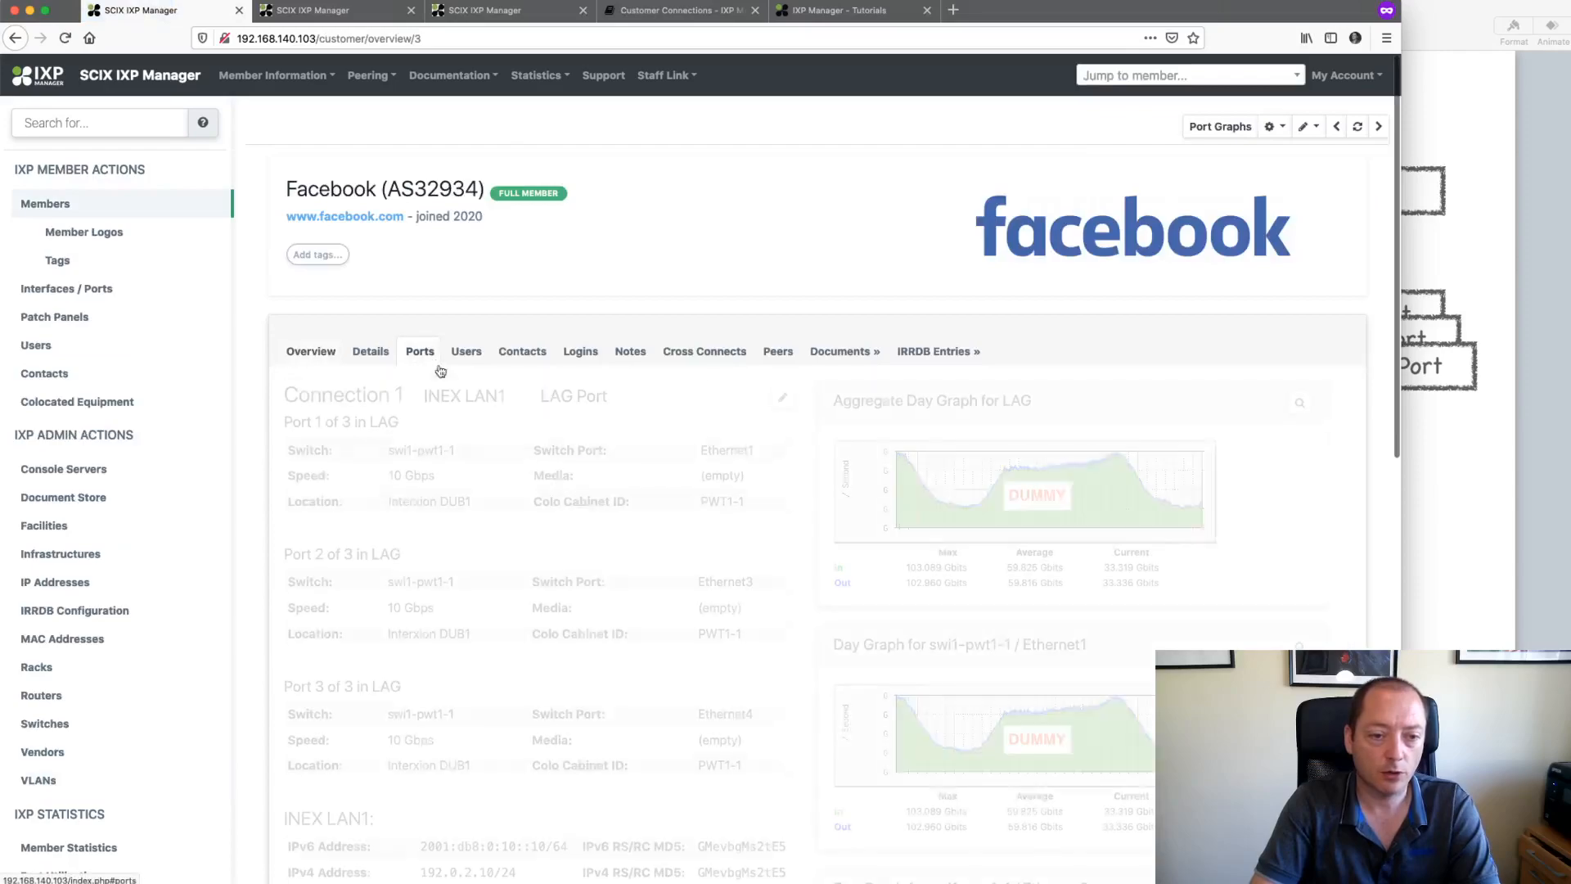
pyautogui.scroll(-8, 654, 603)
pyautogui.scroll(-3, 652, 604)
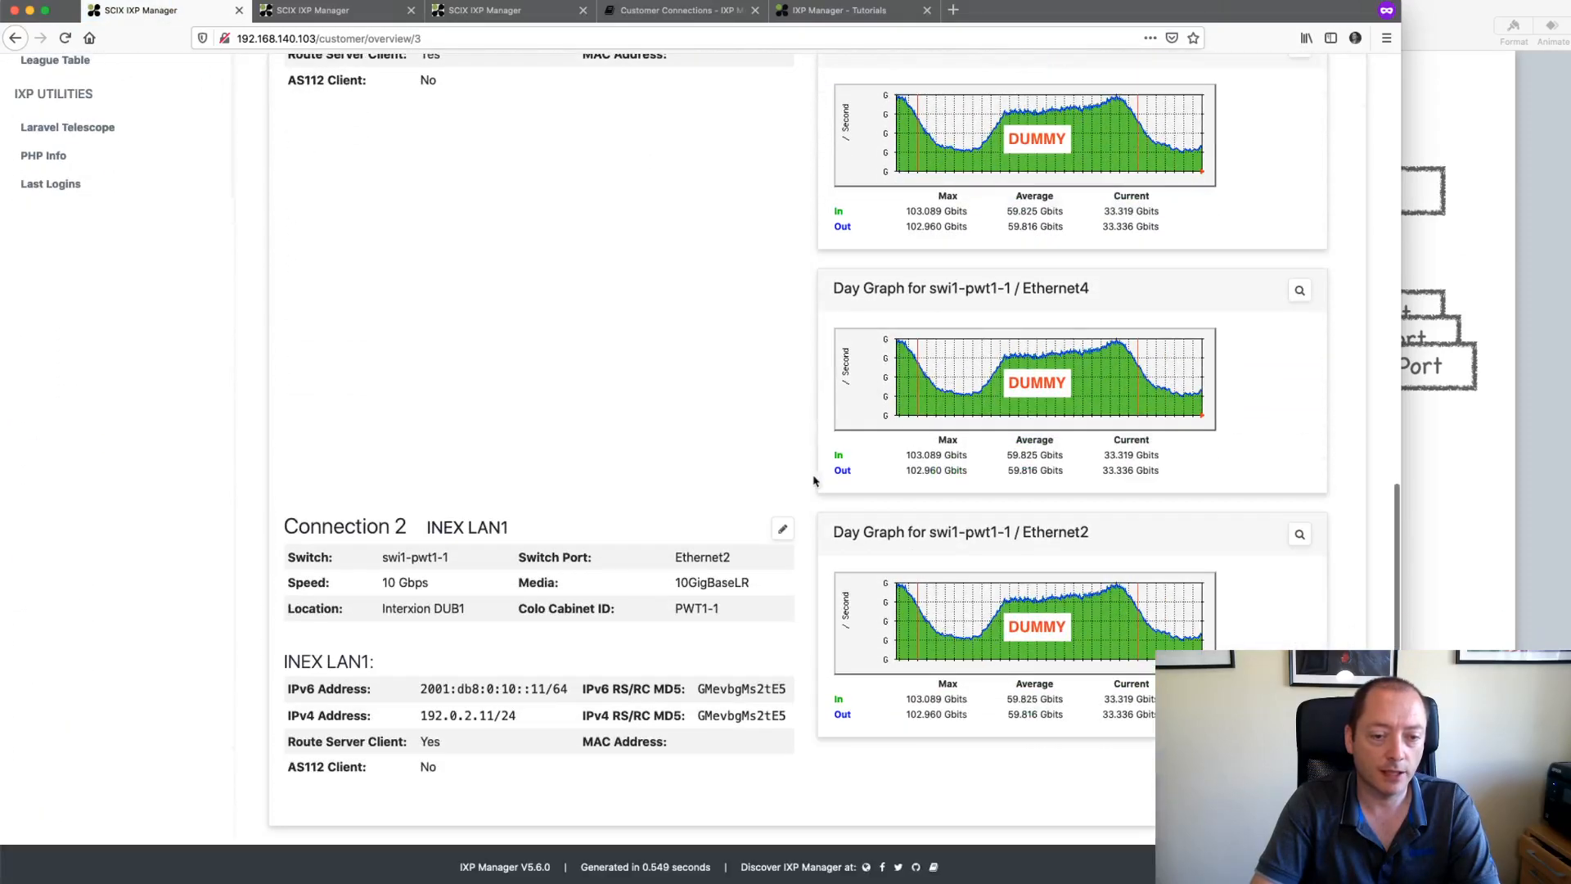
pyautogui.click(779, 528)
pyautogui.scroll(-2, 660, 649)
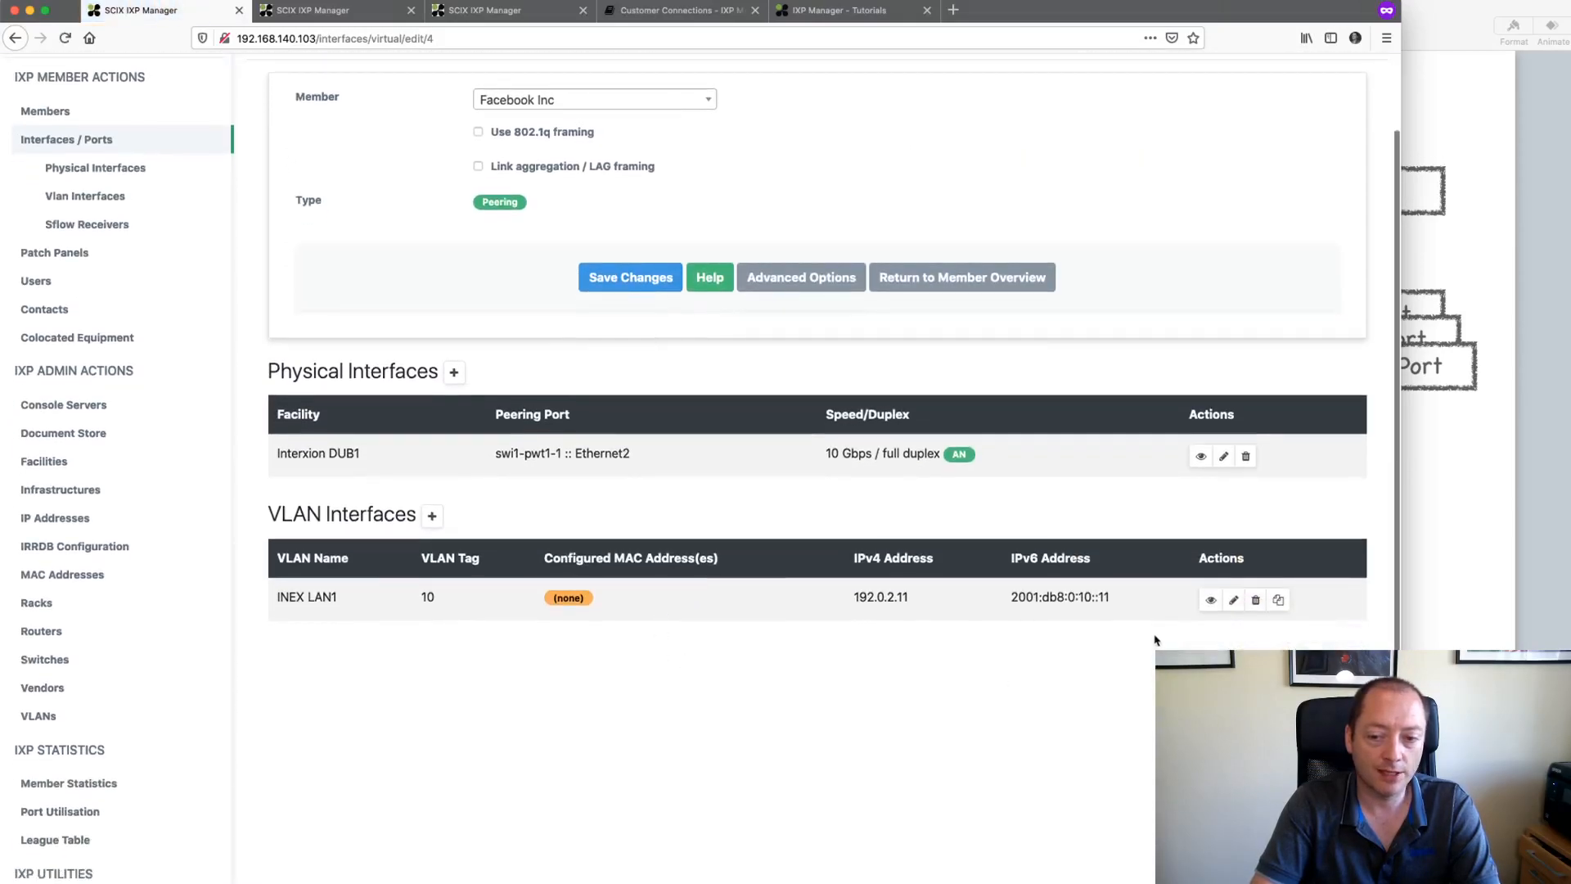
# Step: Add a VLAN interface on PV_Facebook_ANOther to Facebook's Connection 2, leaving IPv4 and IPv6 disabled
pyautogui.click(431, 516)
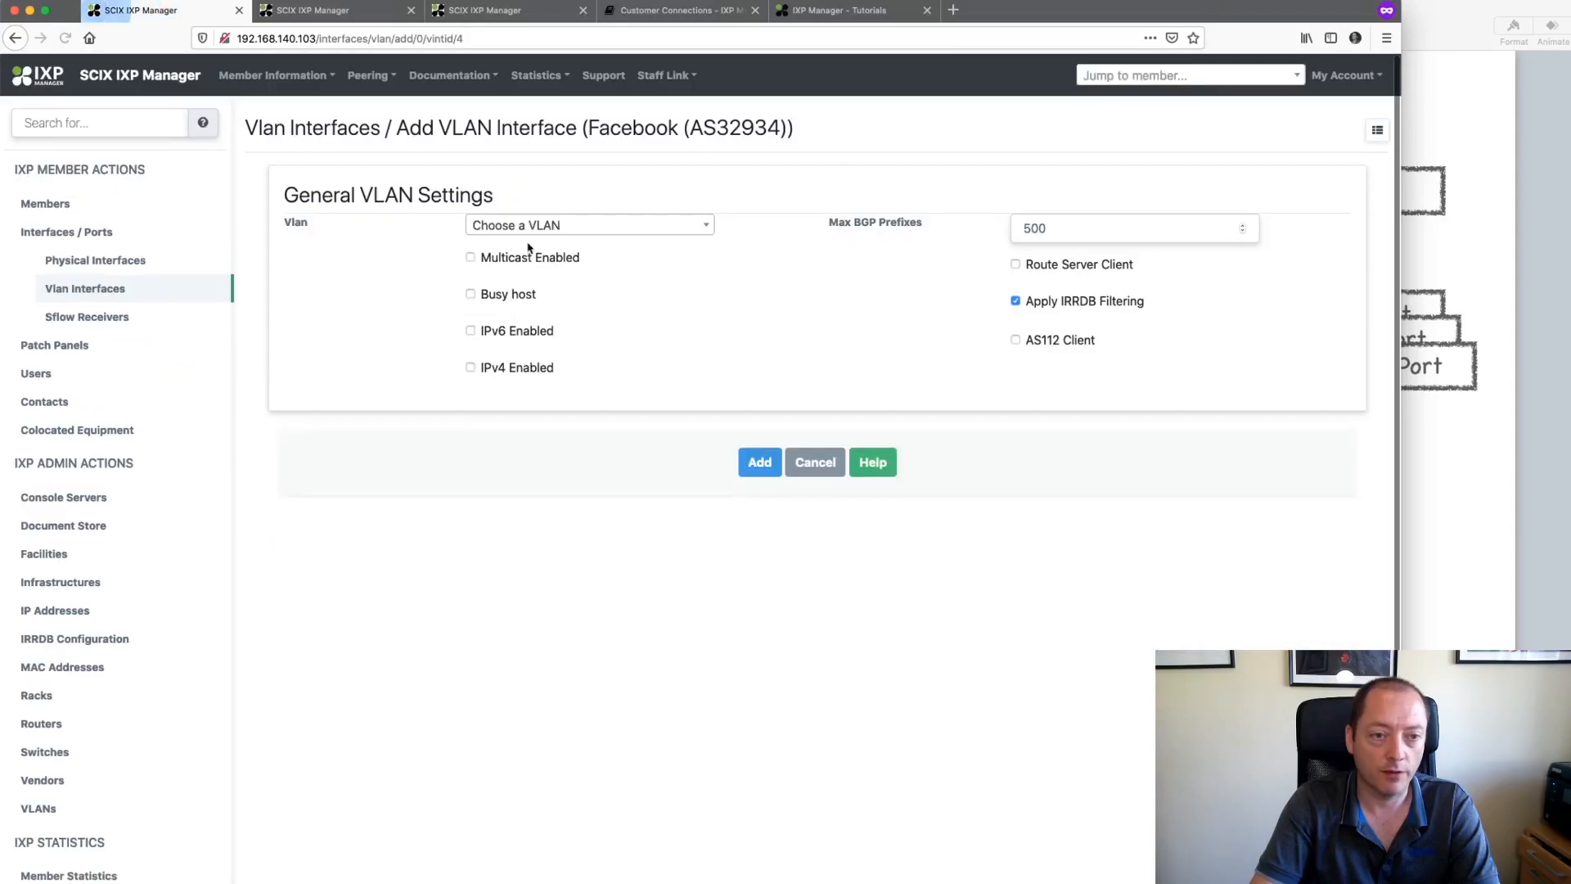
pyautogui.click(530, 226)
pyautogui.click(546, 363)
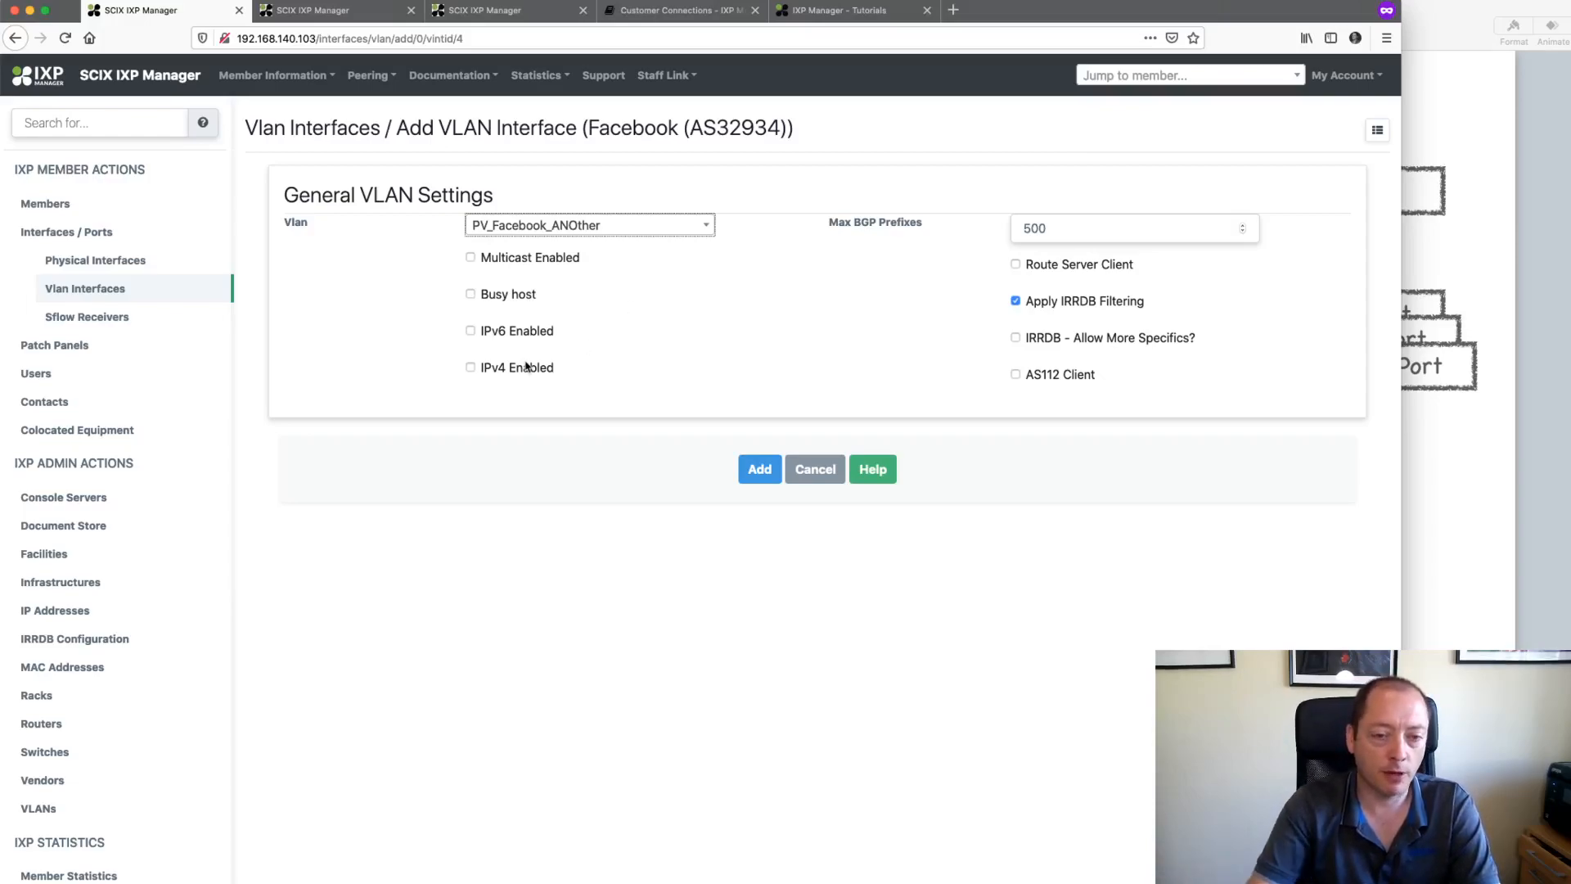
pyautogui.click(755, 469)
pyautogui.scroll(-1, 638, 661)
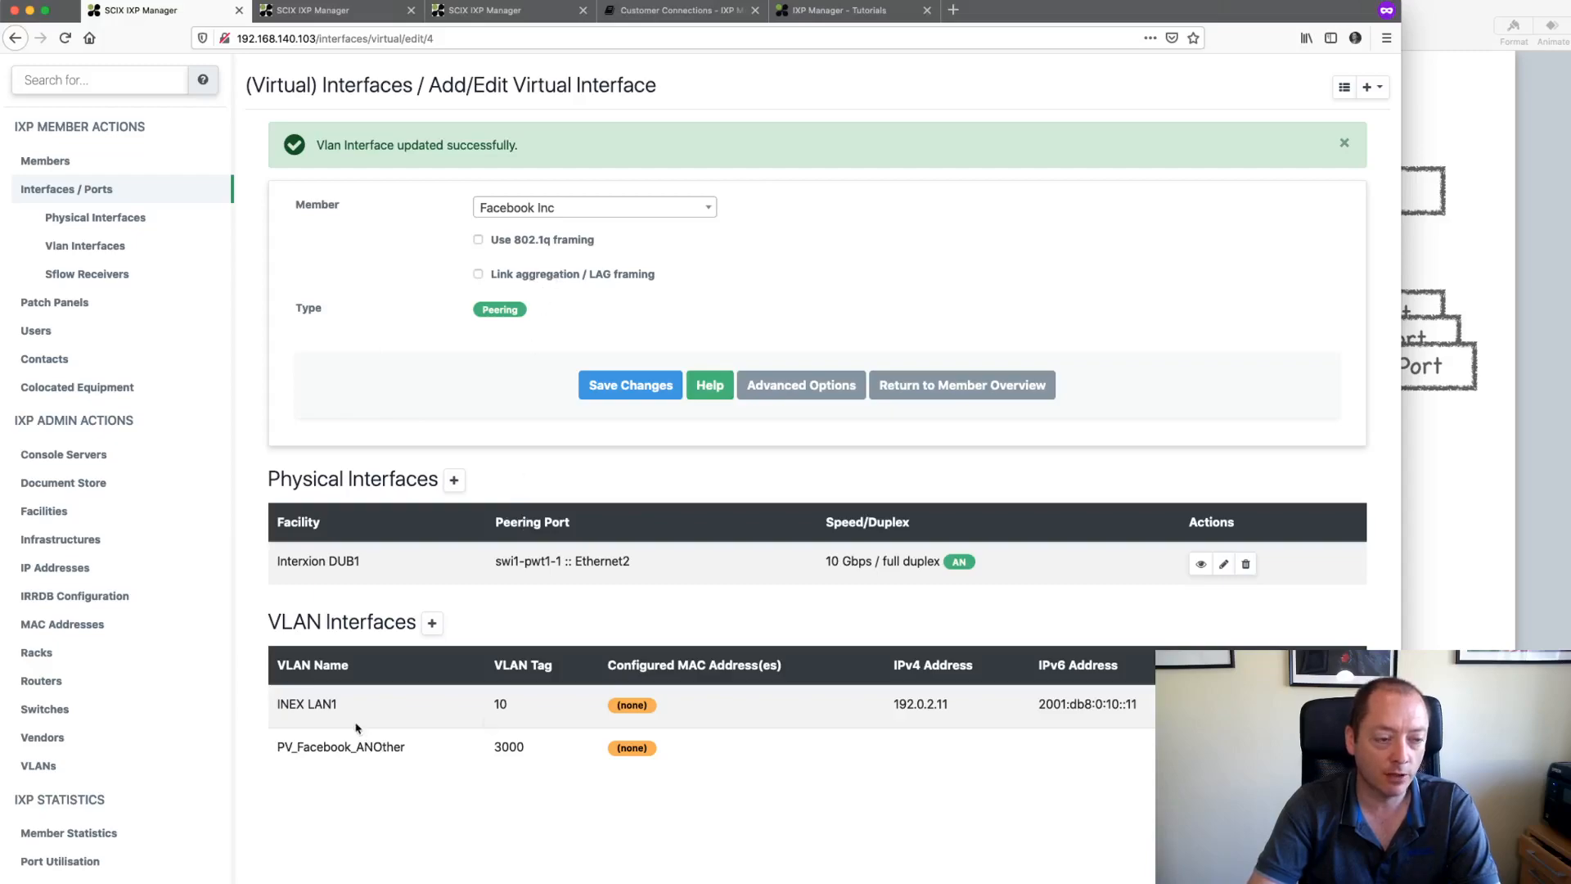
# Step: Enable 802.1q framing on Connection 2's virtual interface, save the change, and return to the member overview
pyautogui.click(524, 241)
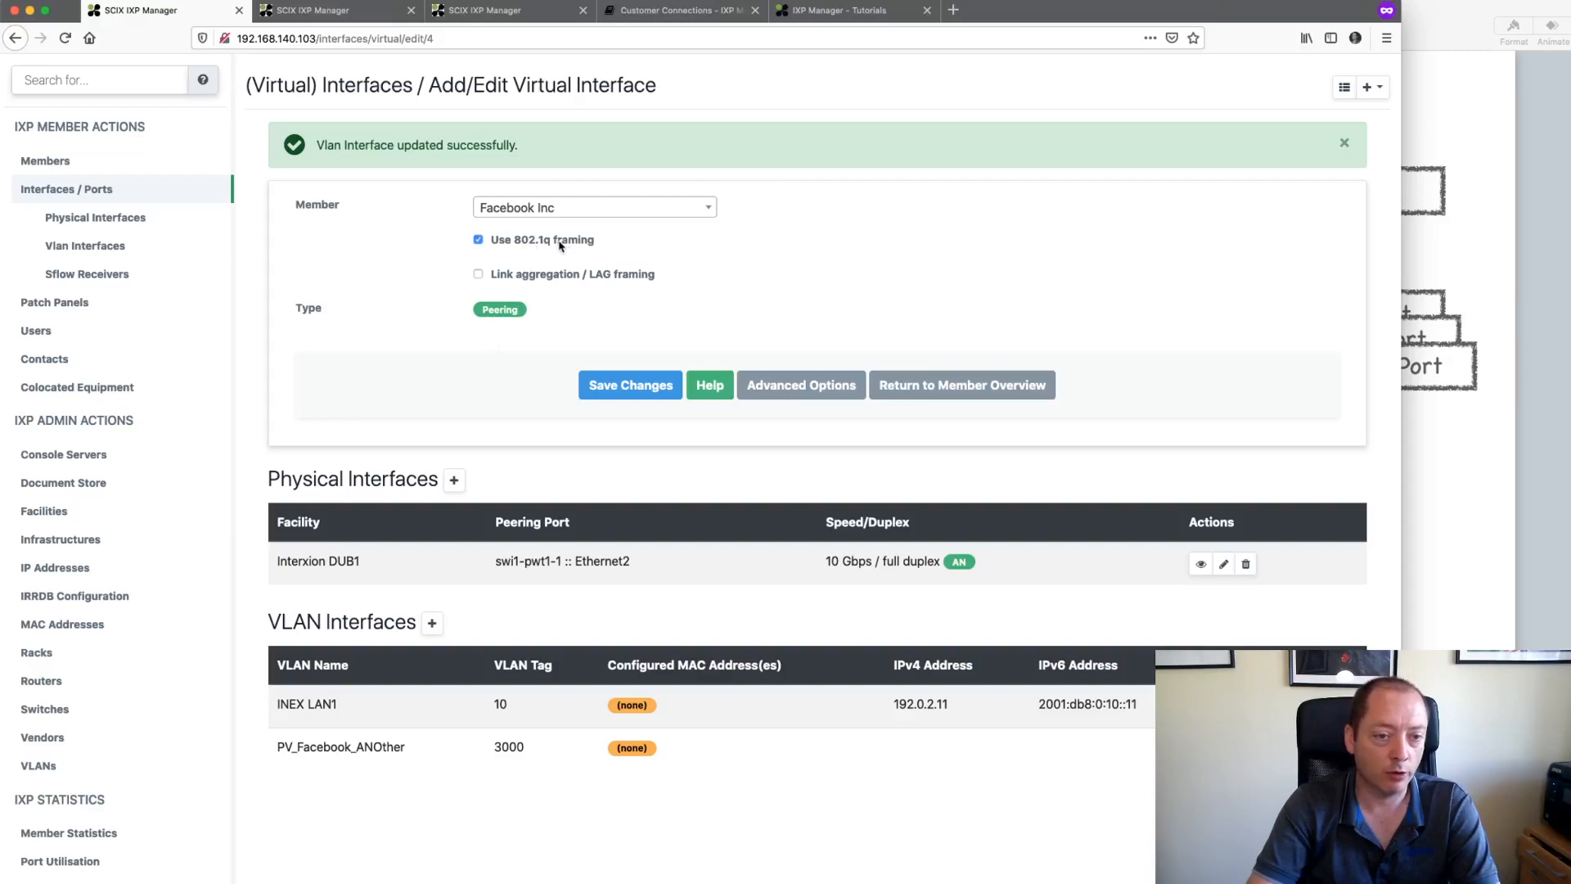
pyautogui.click(616, 384)
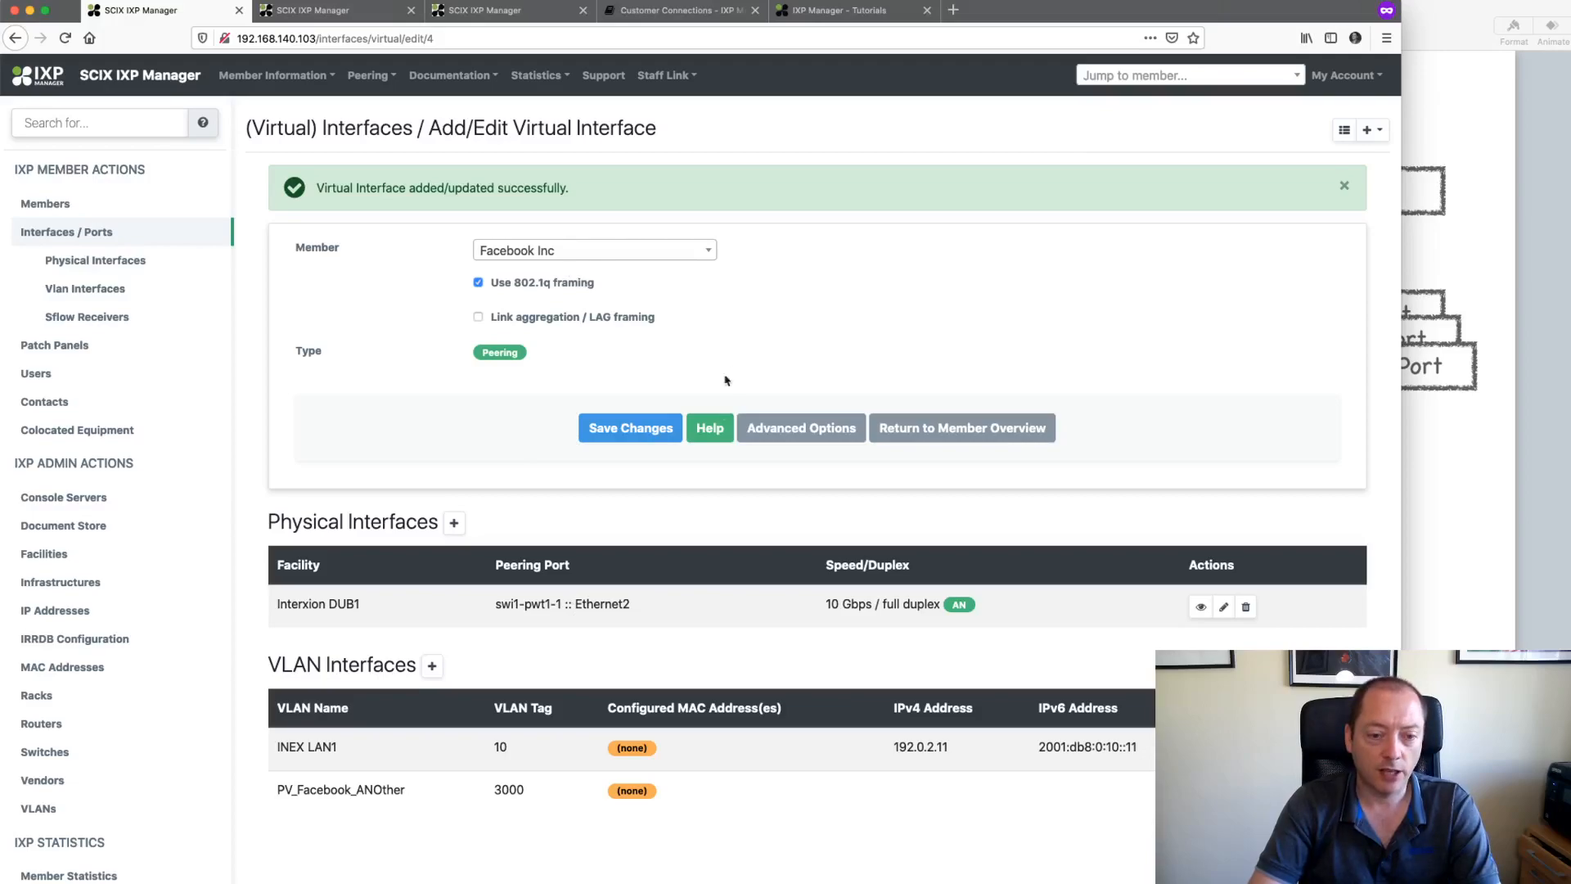
pyautogui.click(931, 427)
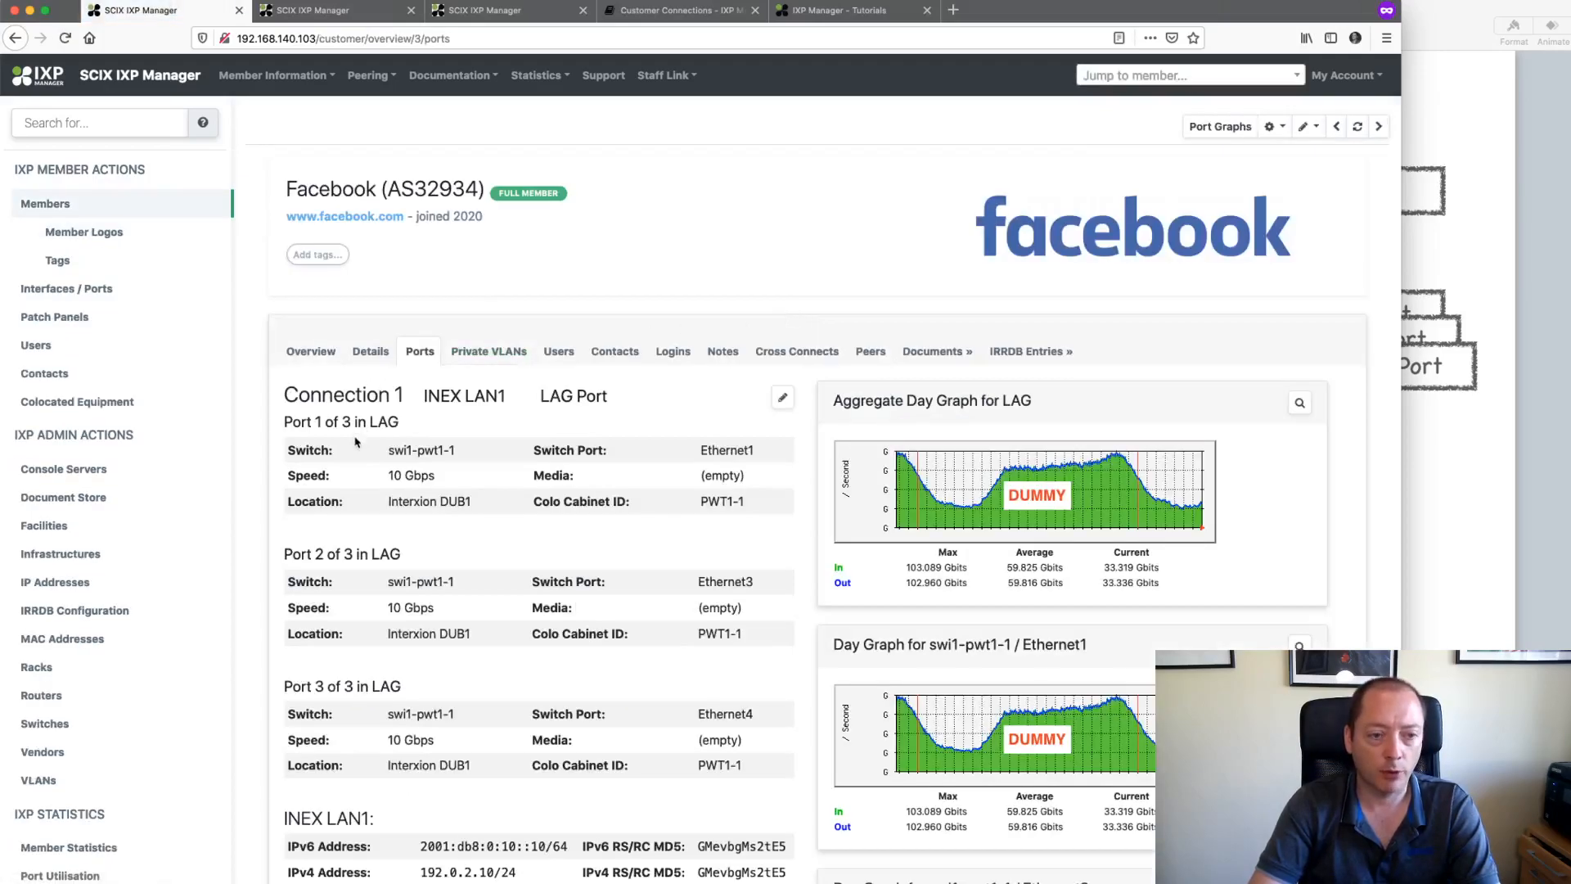
# Step: Check Facebook's private VLANs, then open the INEX LAN1 VLAN interface of the Connection 1 LAG for editing
pyautogui.click(497, 358)
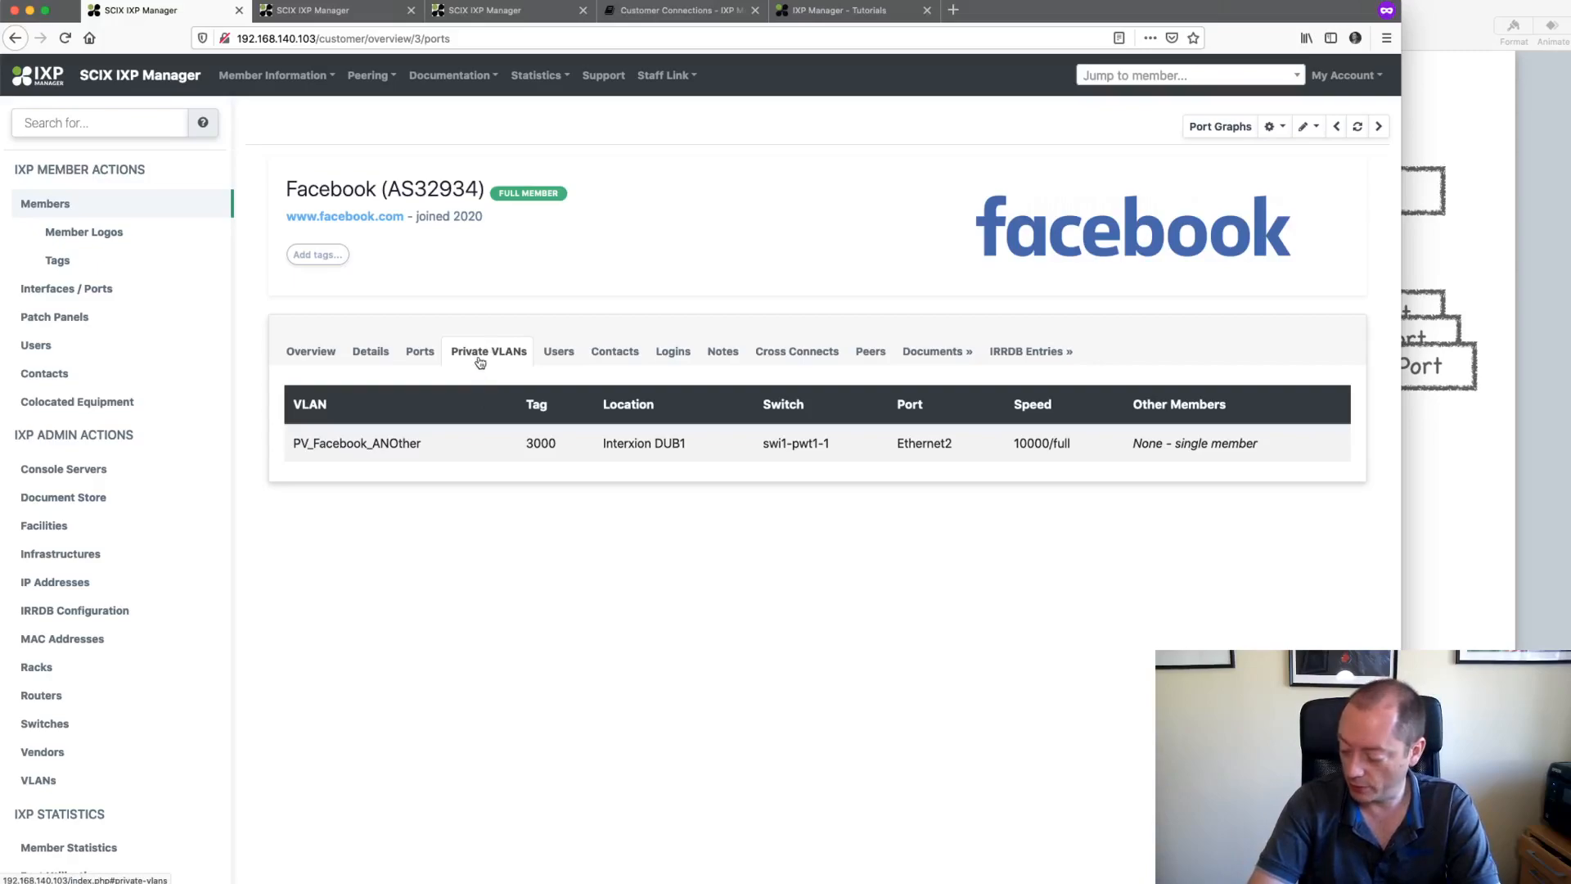
pyautogui.click(419, 356)
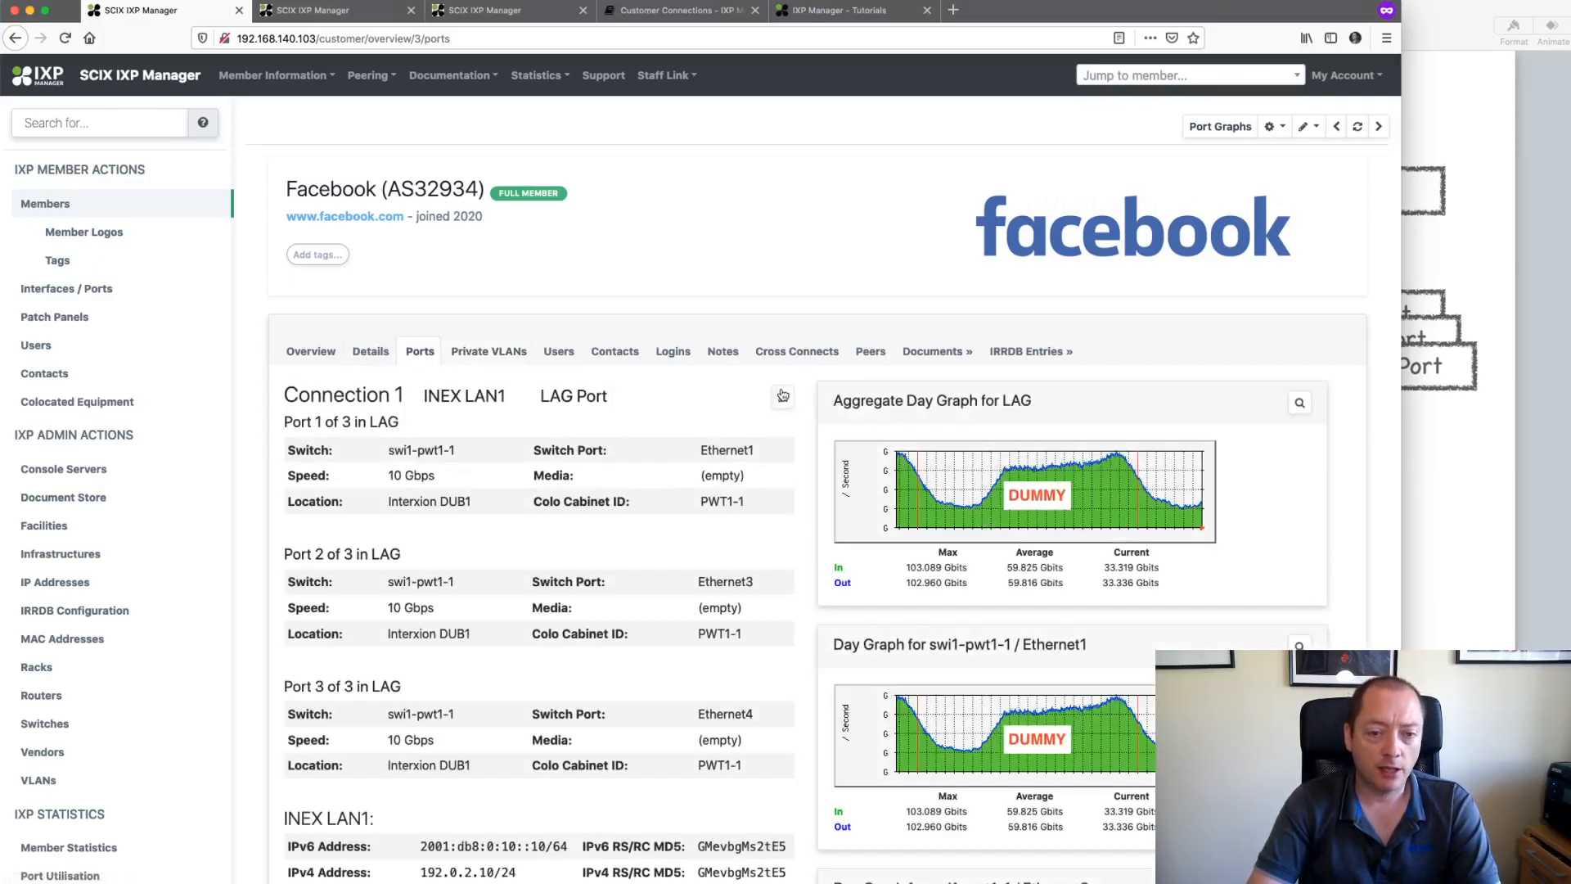
pyautogui.click(784, 400)
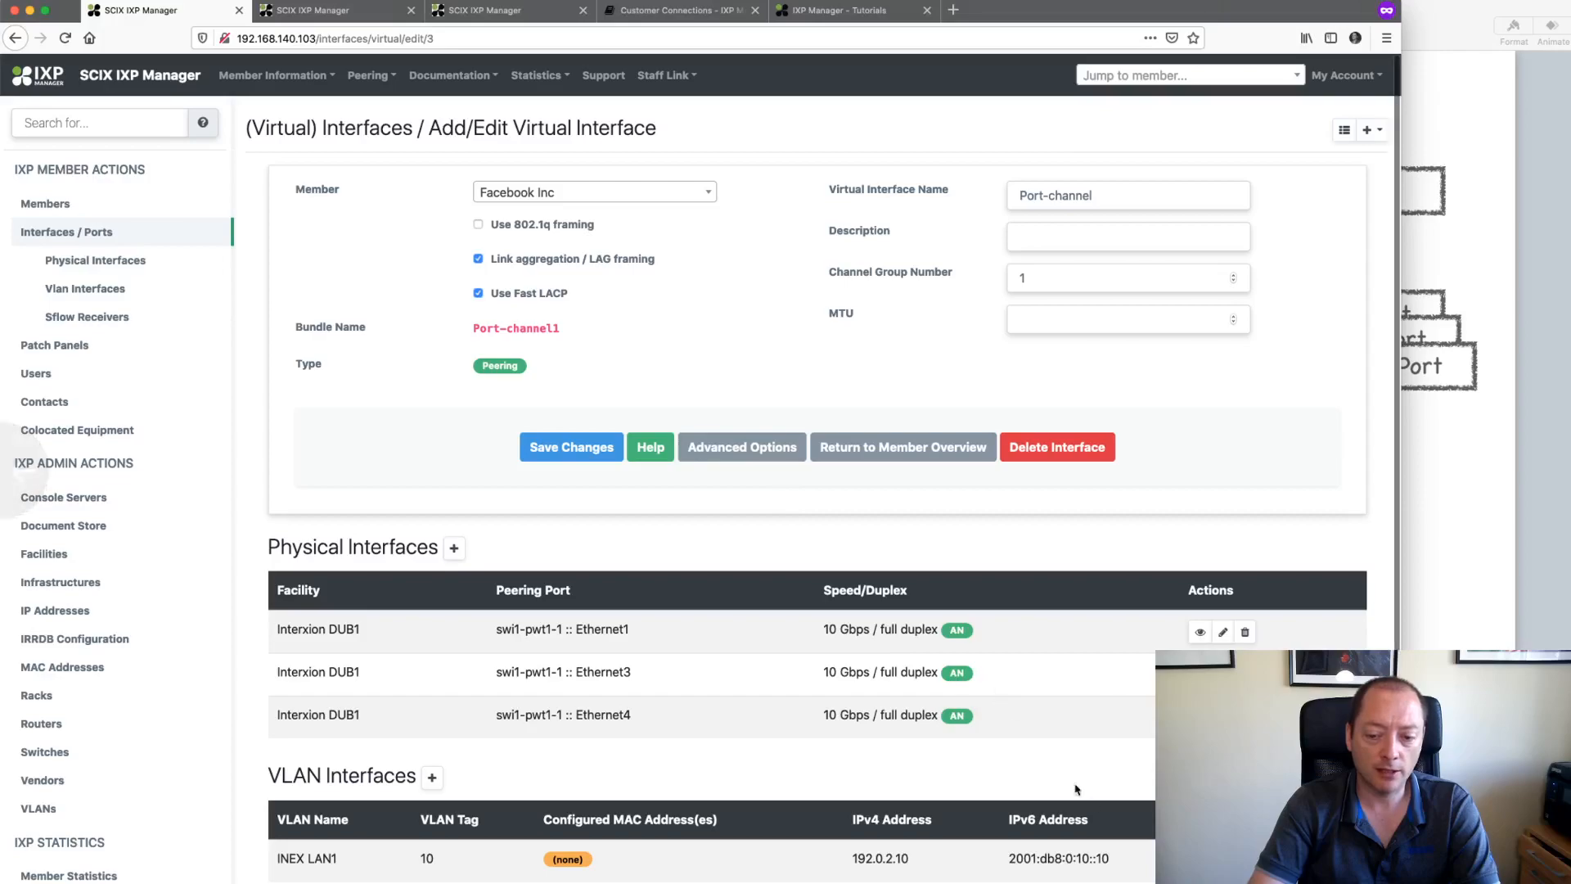
pyautogui.click(1233, 861)
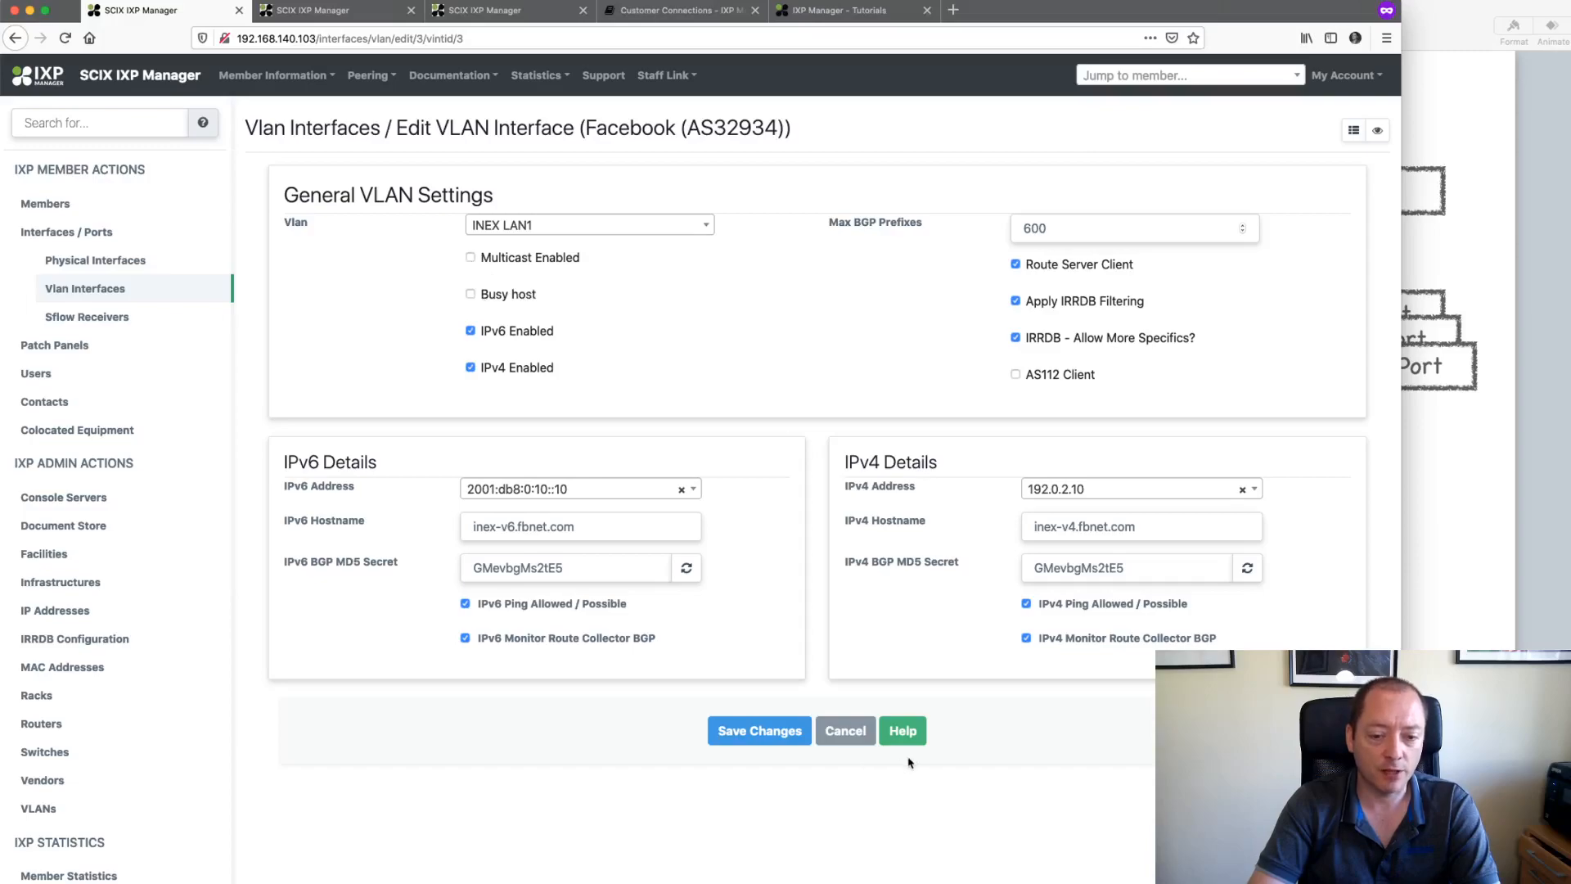
# Step: Try out the Multicast Enabled and Busy host options on the INEX LAN1 VLAN interface, switching each back off
pyautogui.click(551, 258)
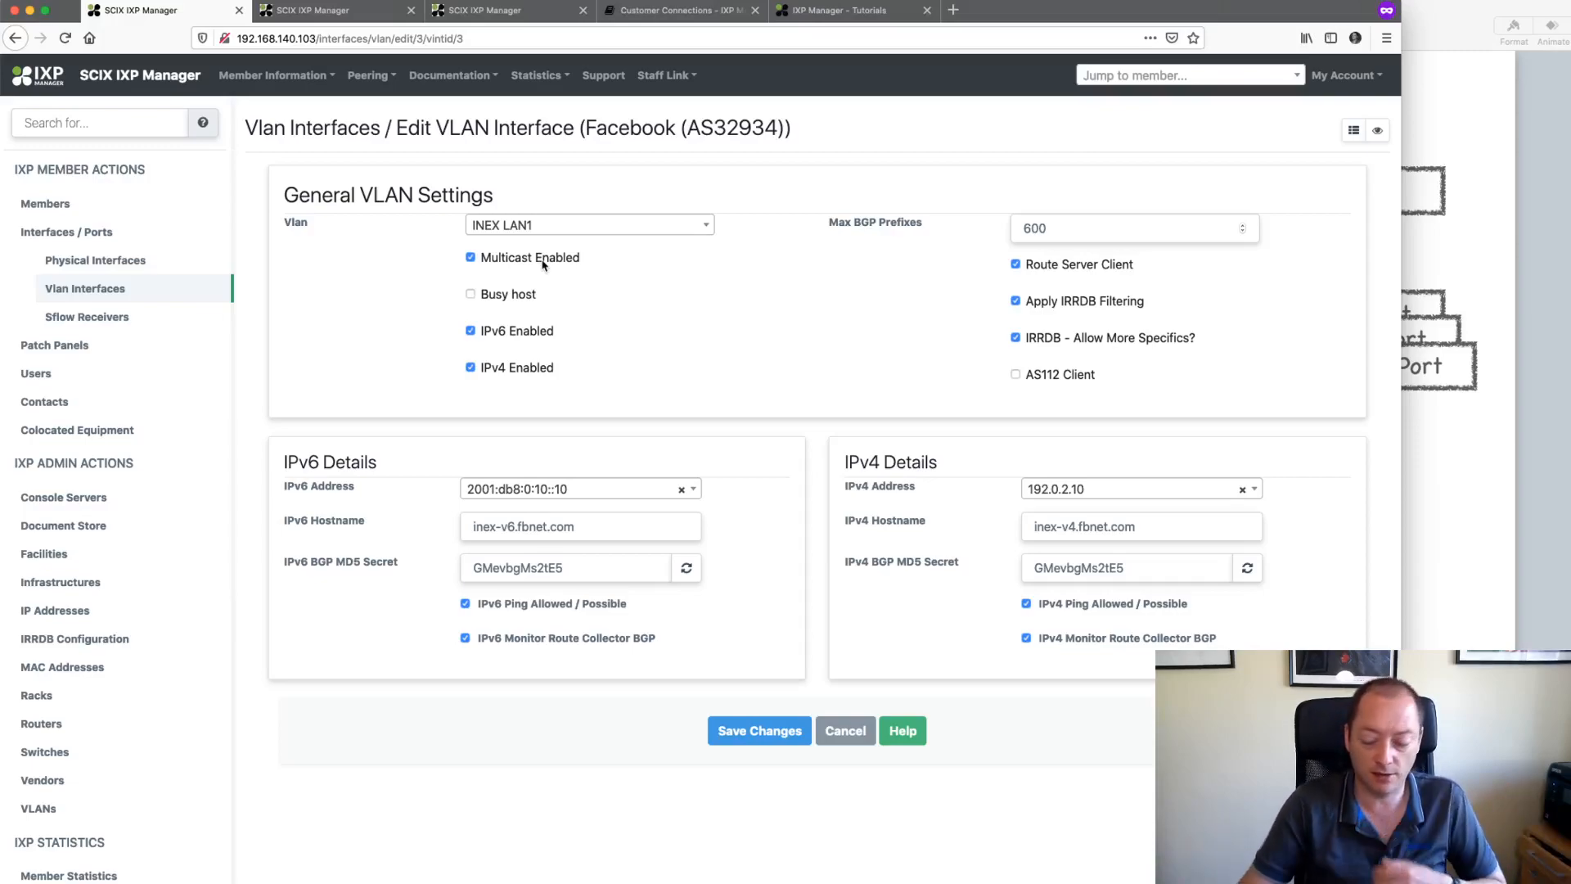
pyautogui.click(542, 261)
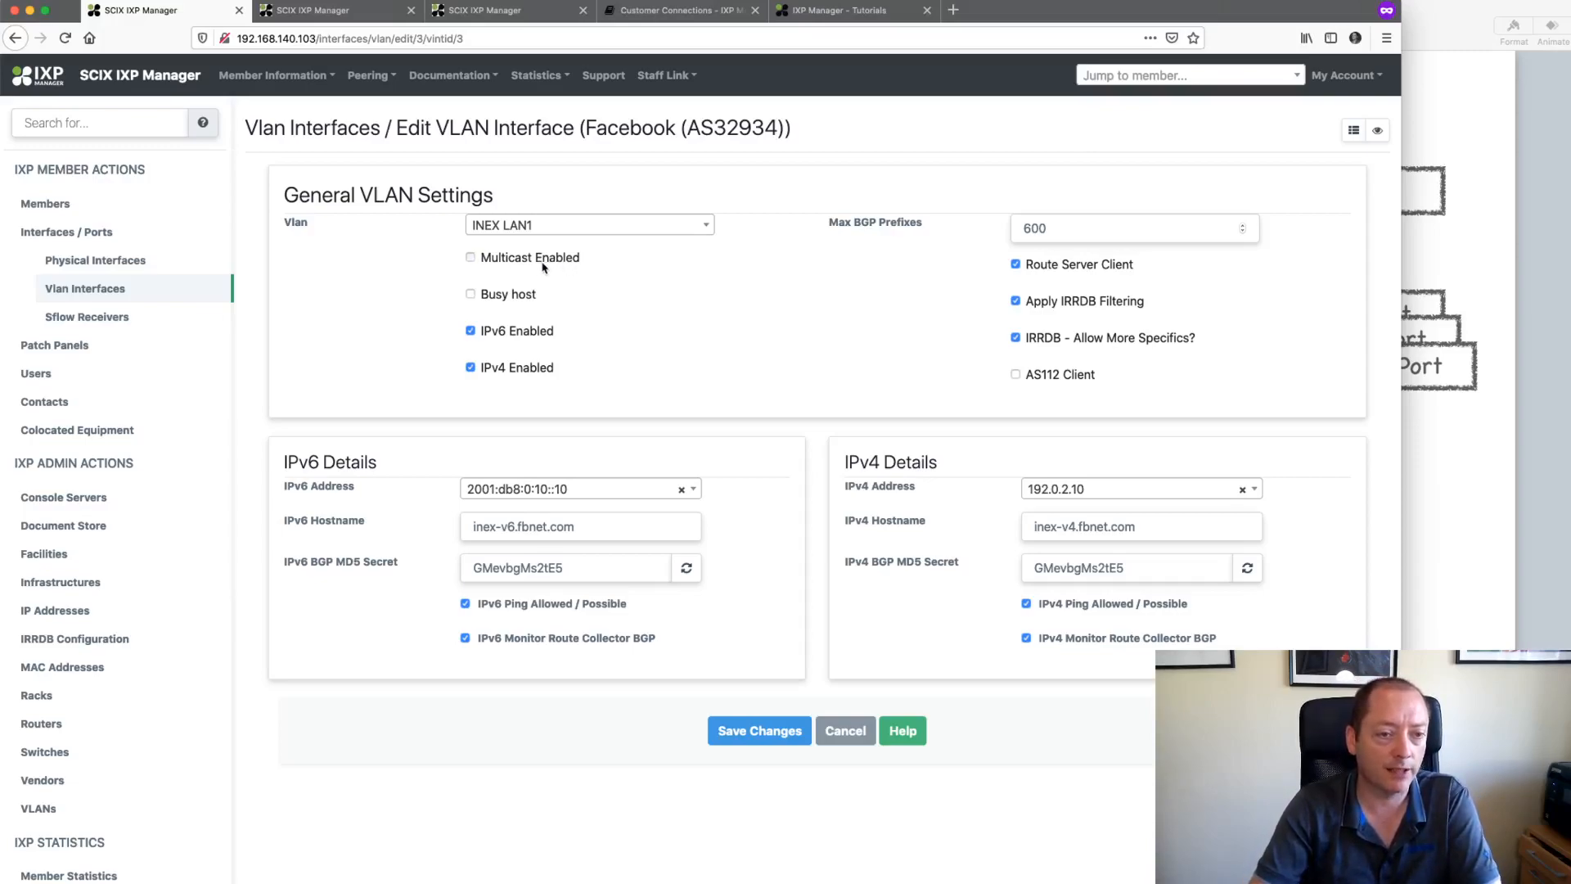
pyautogui.click(542, 260)
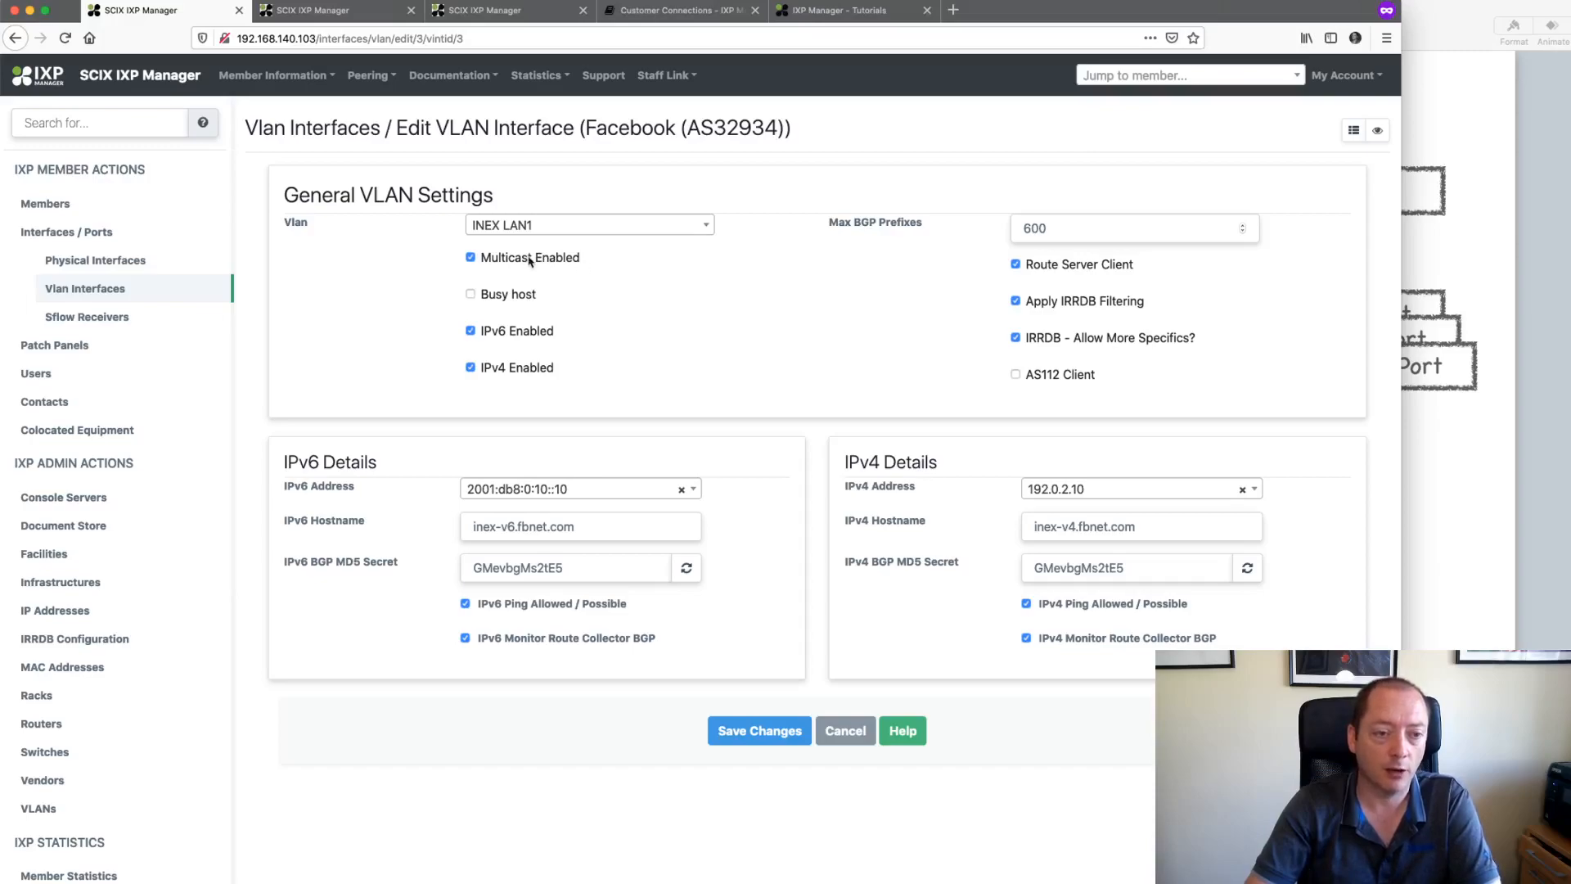
pyautogui.click(525, 260)
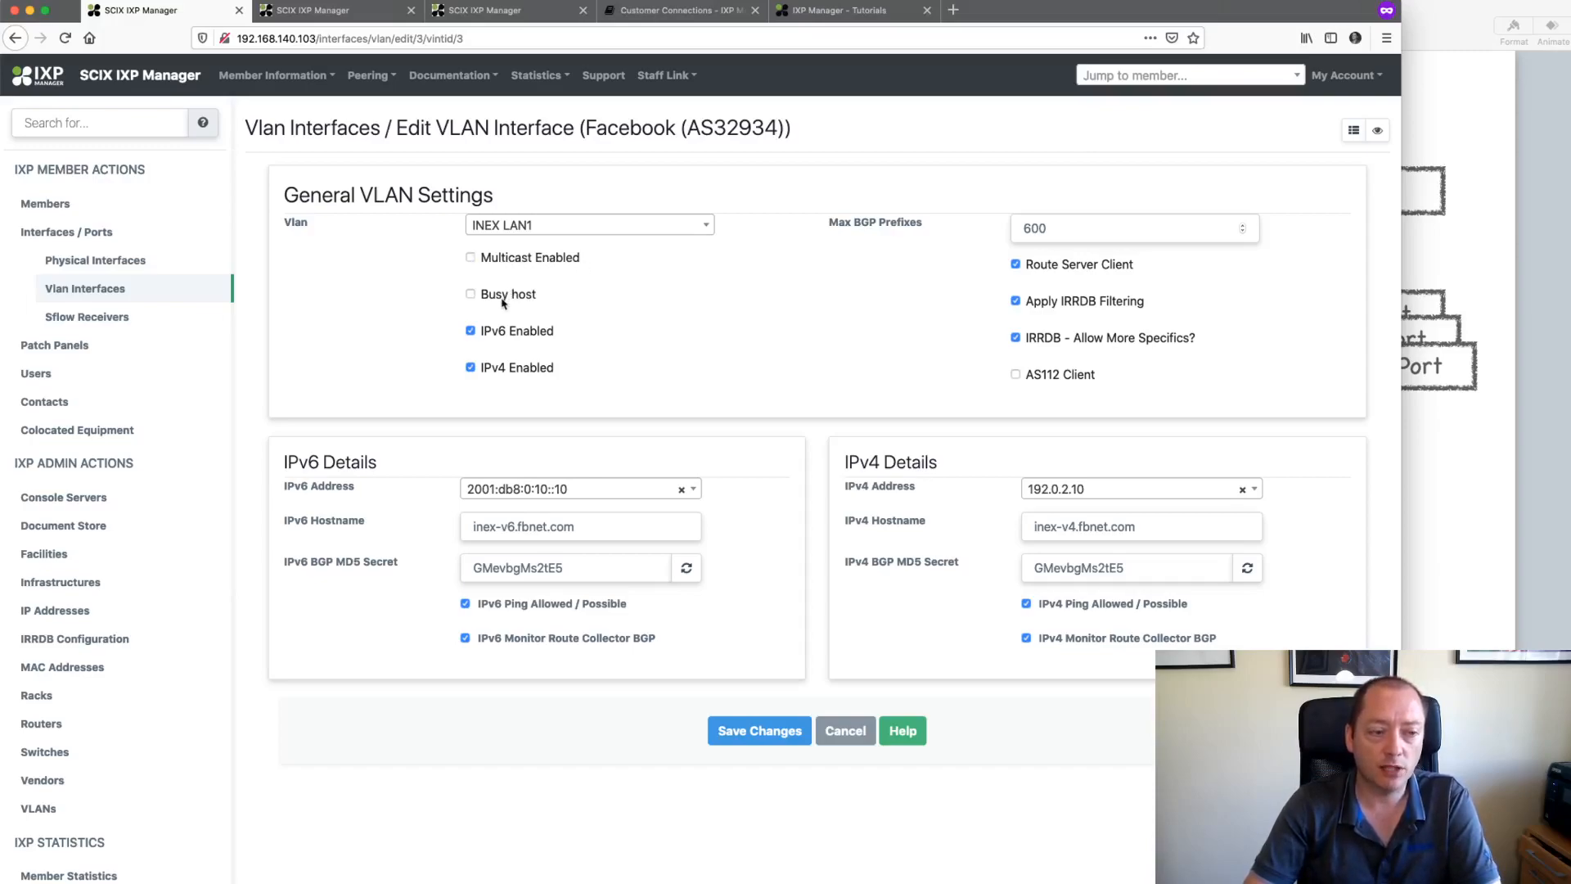
pyautogui.click(503, 303)
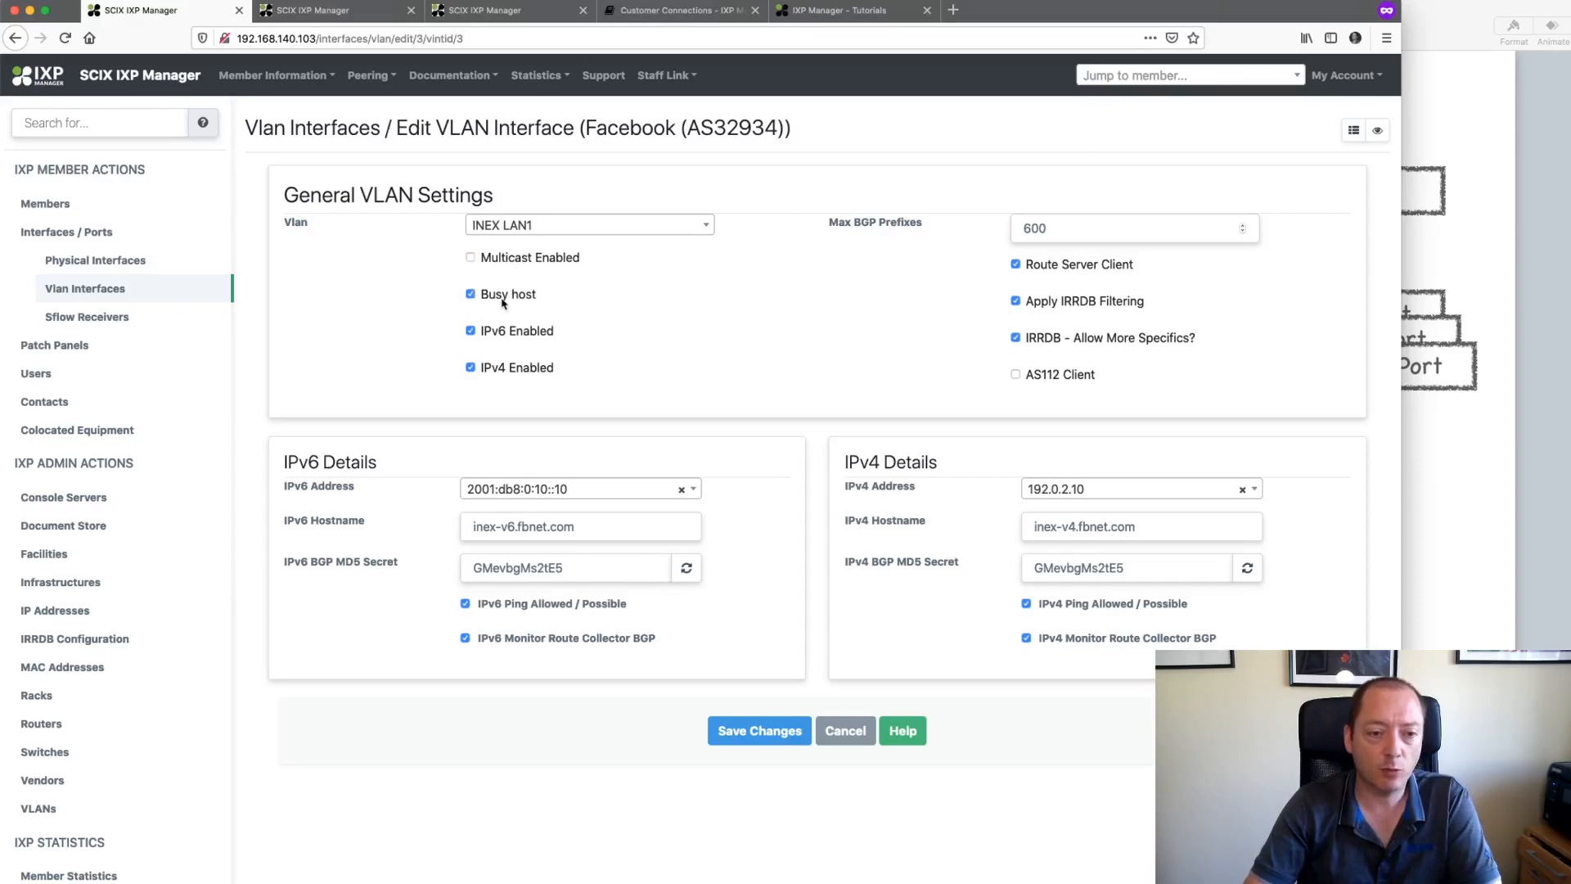
pyautogui.click(503, 302)
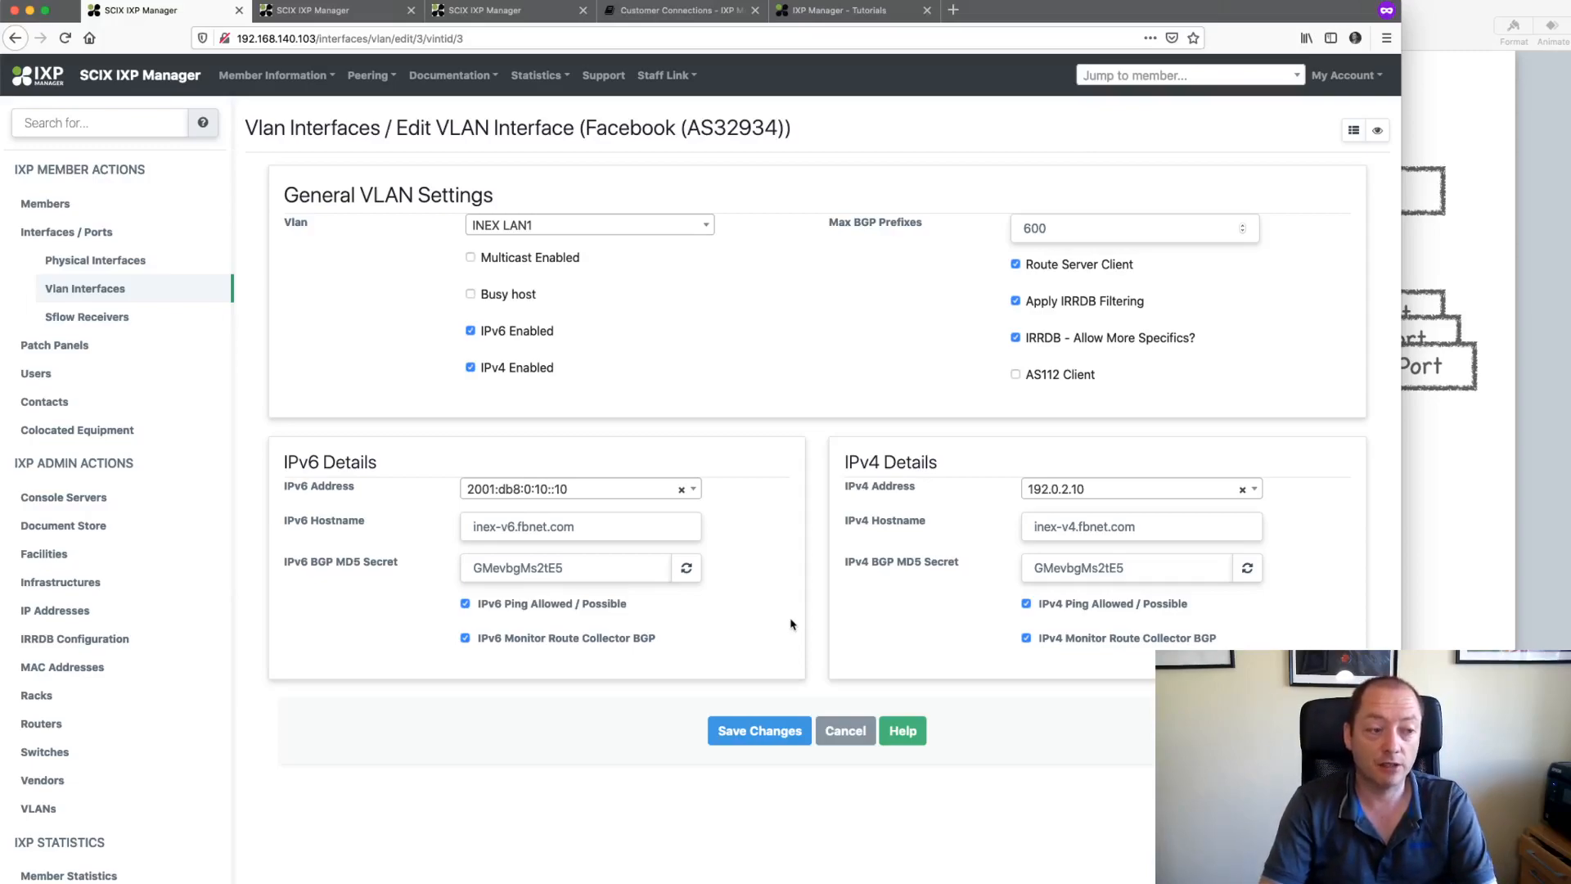
pyautogui.click(520, 300)
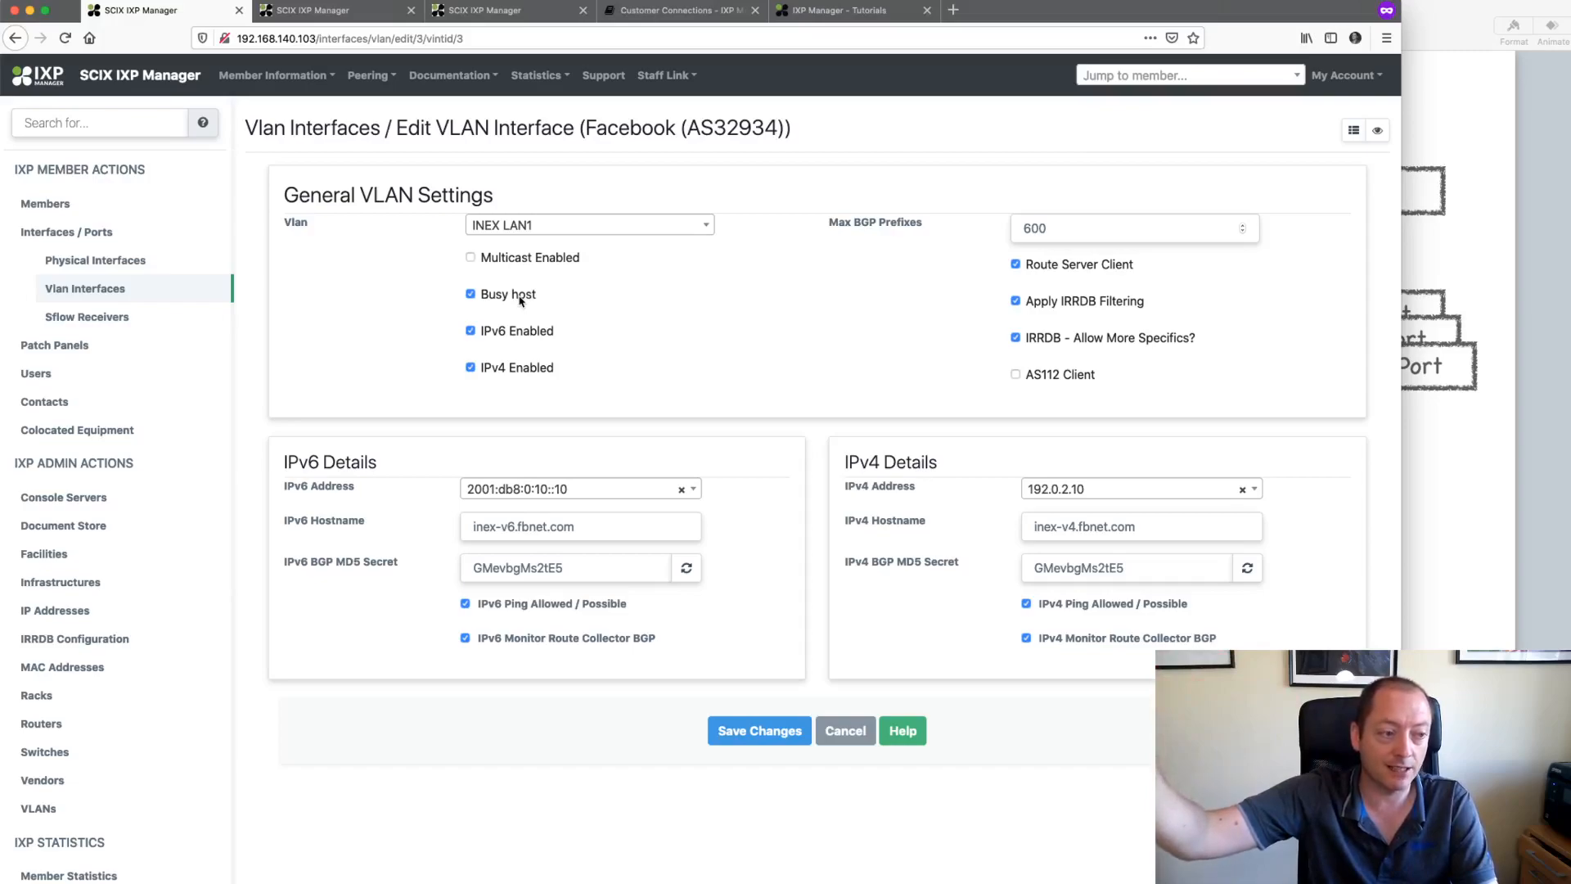
pyautogui.click(520, 299)
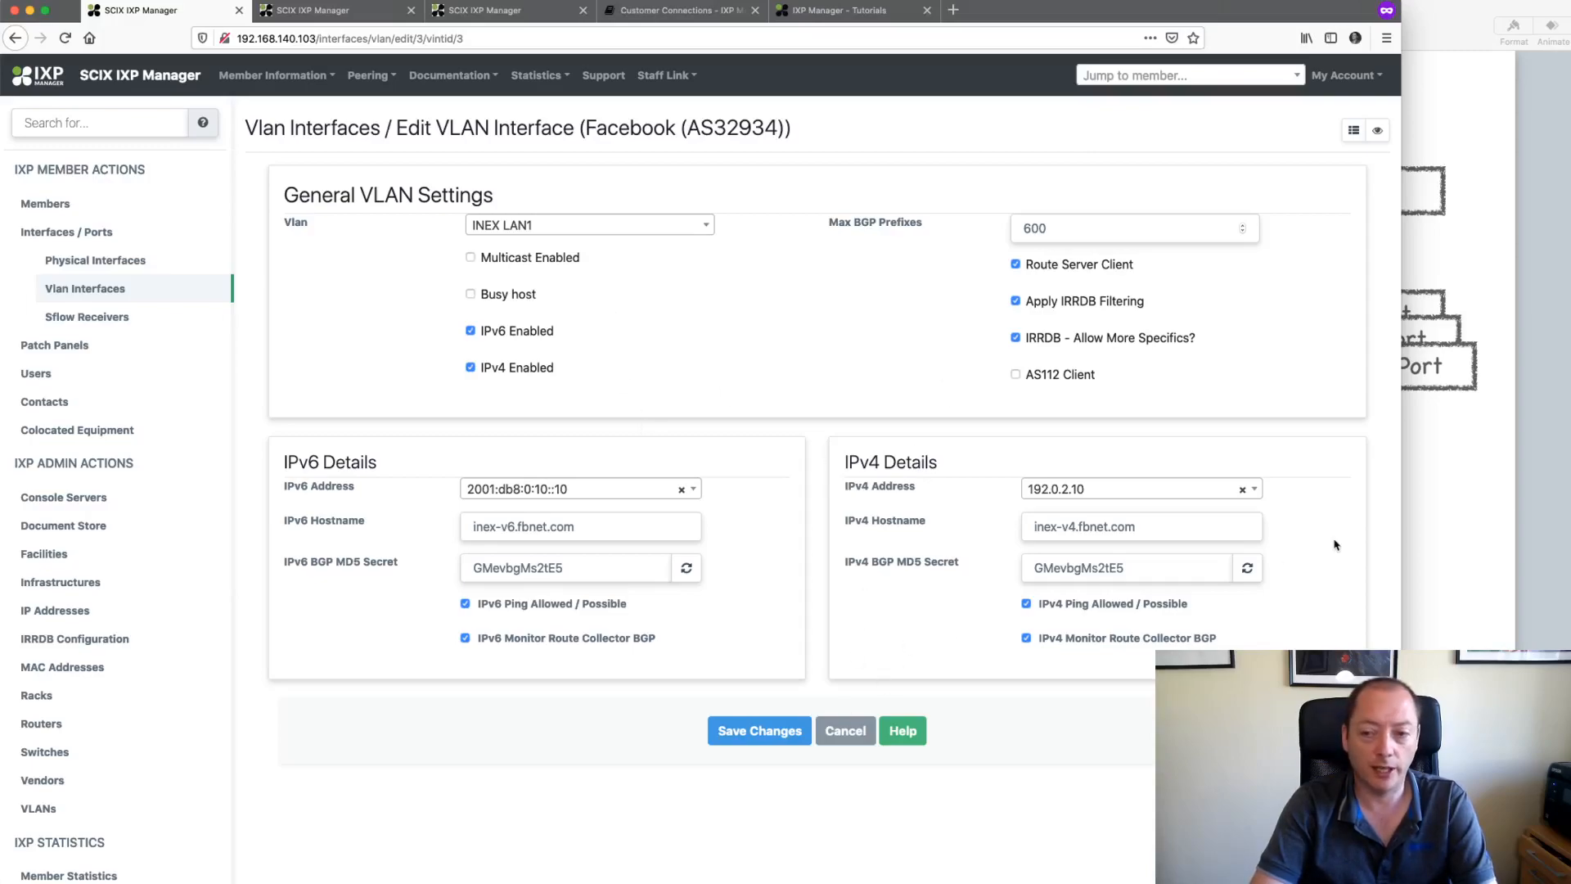
# Step: Check the L2 Addresses object in the Keynote diagram, then switch back to Firefox and cancel the VLAN interface edit
pyautogui.click(1436, 522)
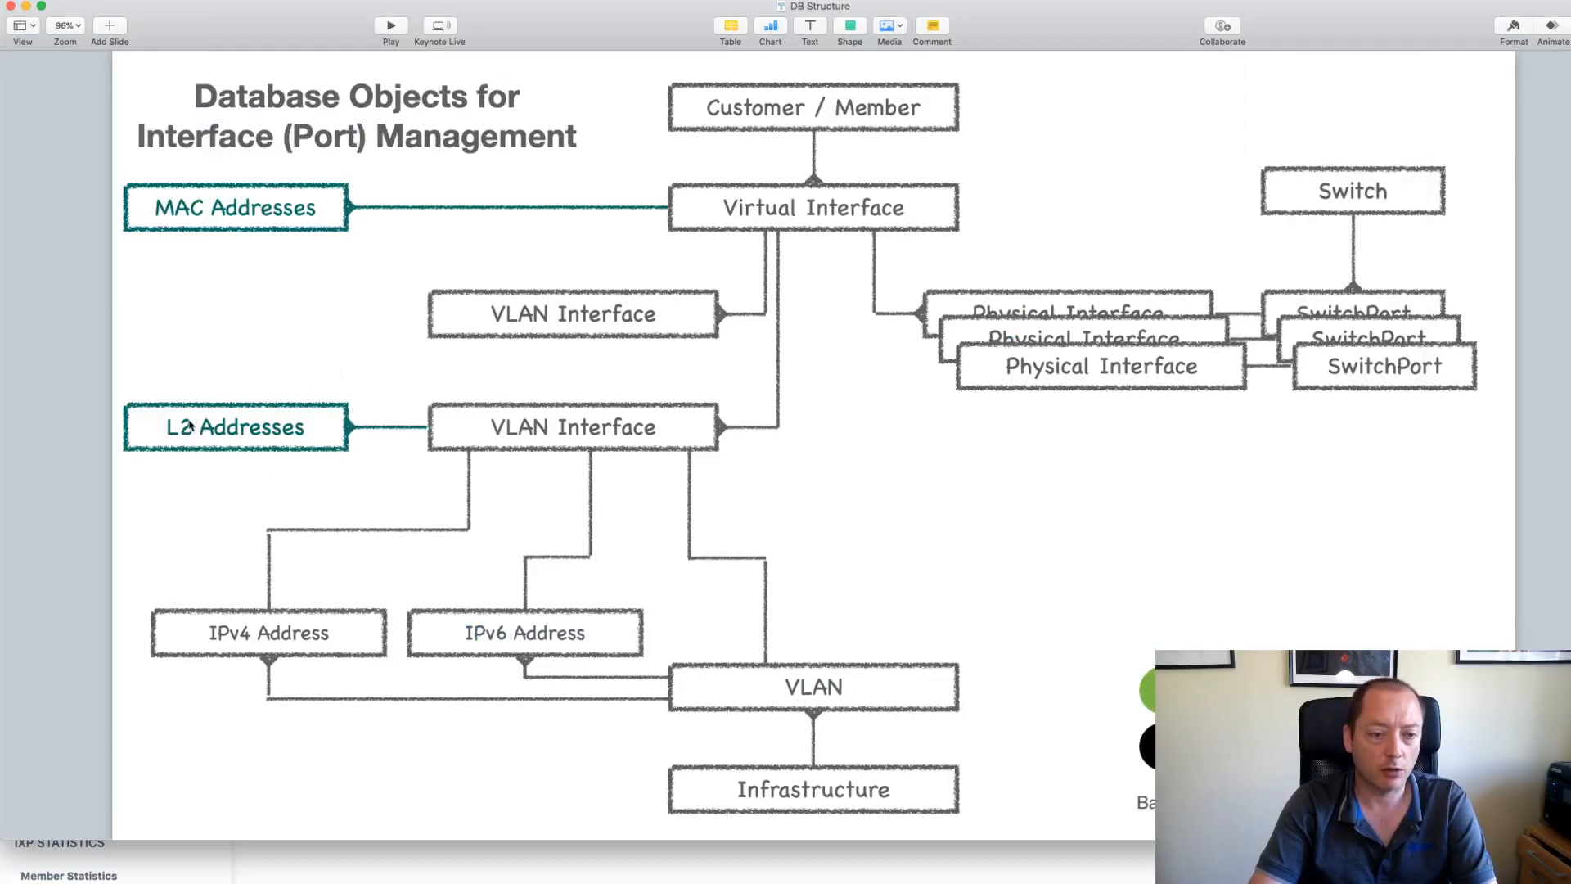
pyautogui.press('super+Tab')
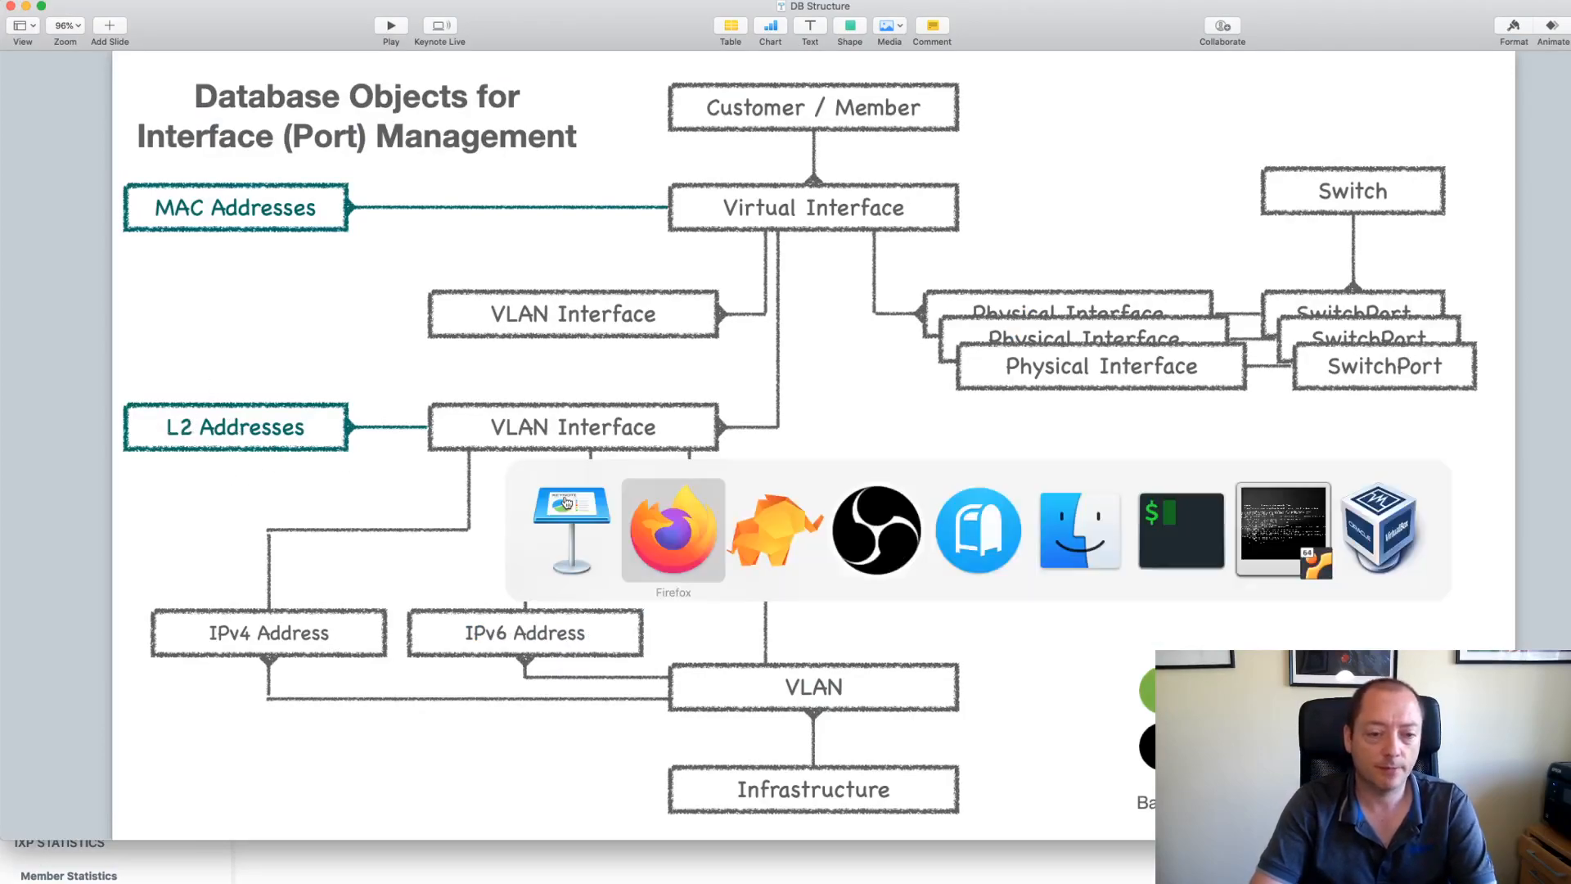
pyautogui.click(842, 732)
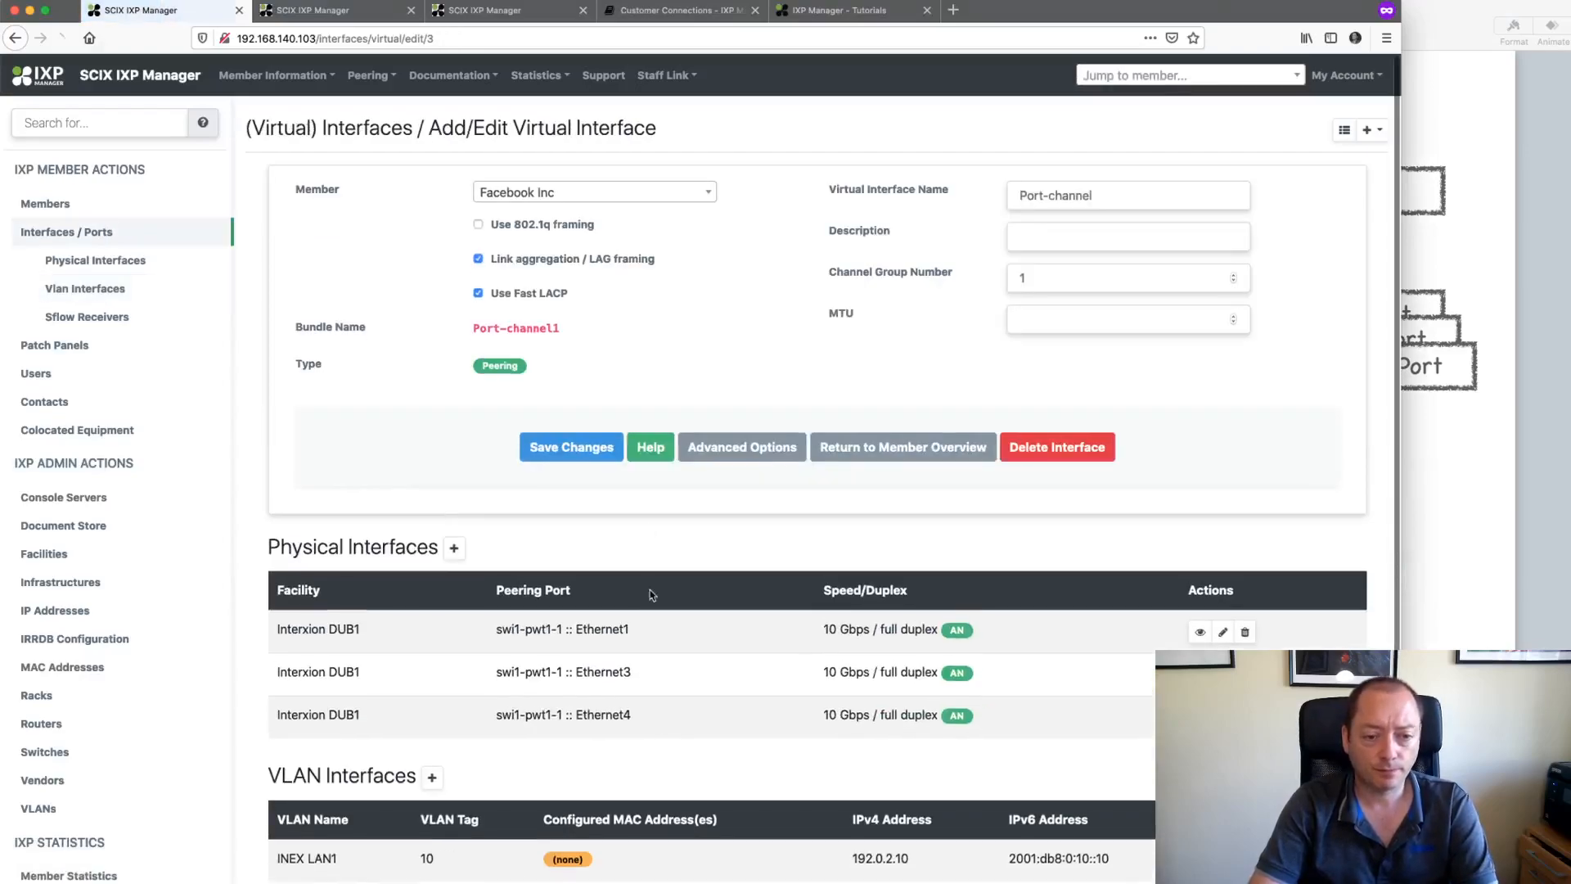
# Step: Add the configured MAC address 12-34:5678.23:34 to the LAG's INEX LAN1 VLAN interface
pyautogui.scroll(-5, 706, 736)
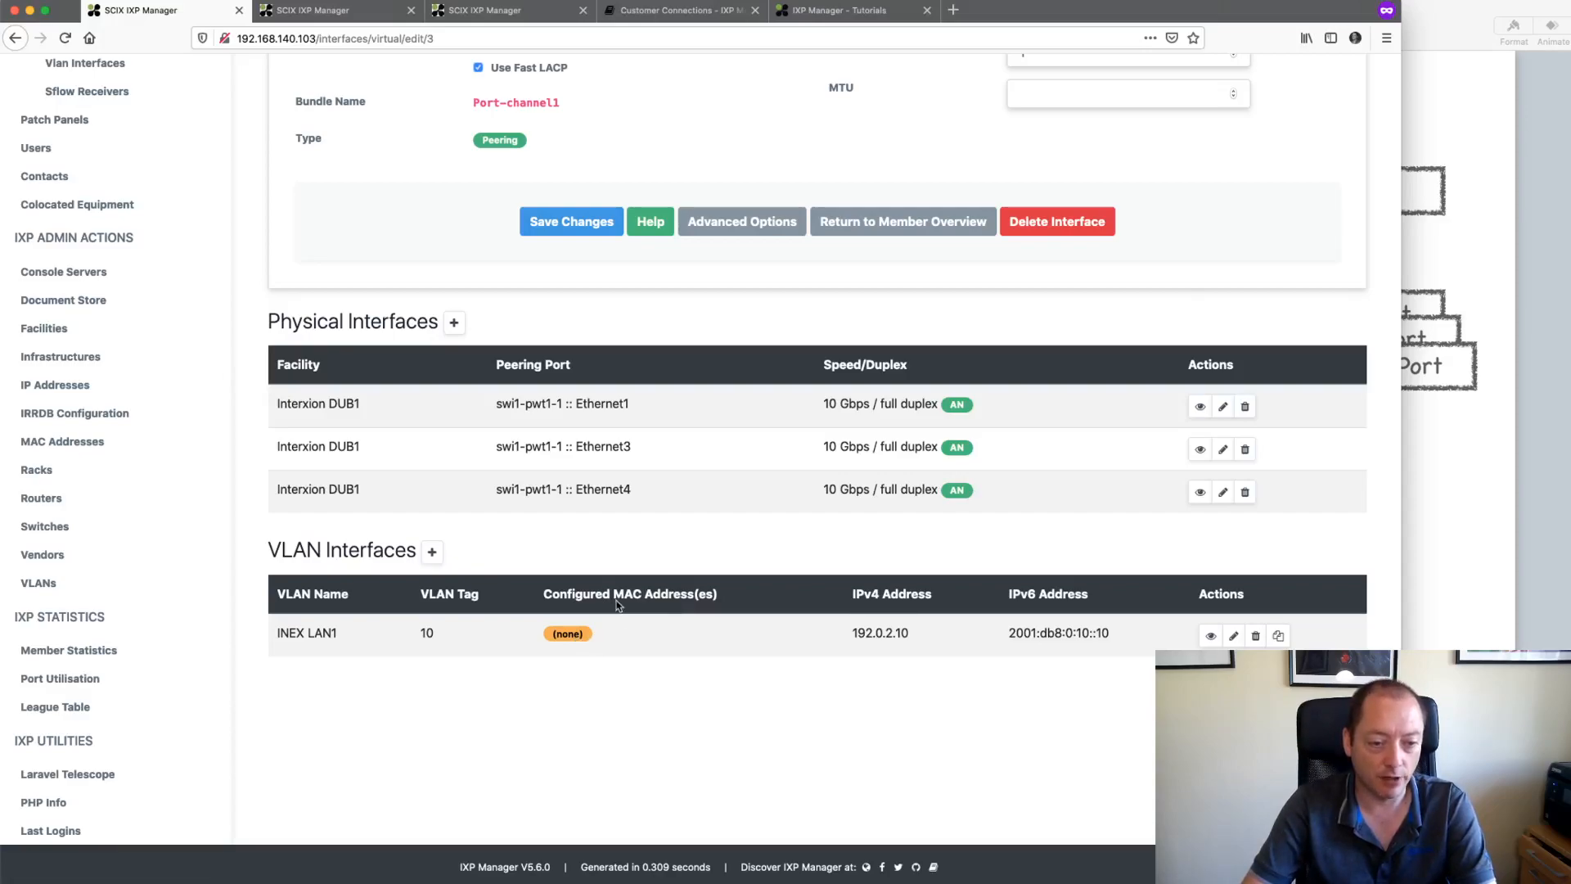
pyautogui.click(575, 633)
pyautogui.click(1372, 131)
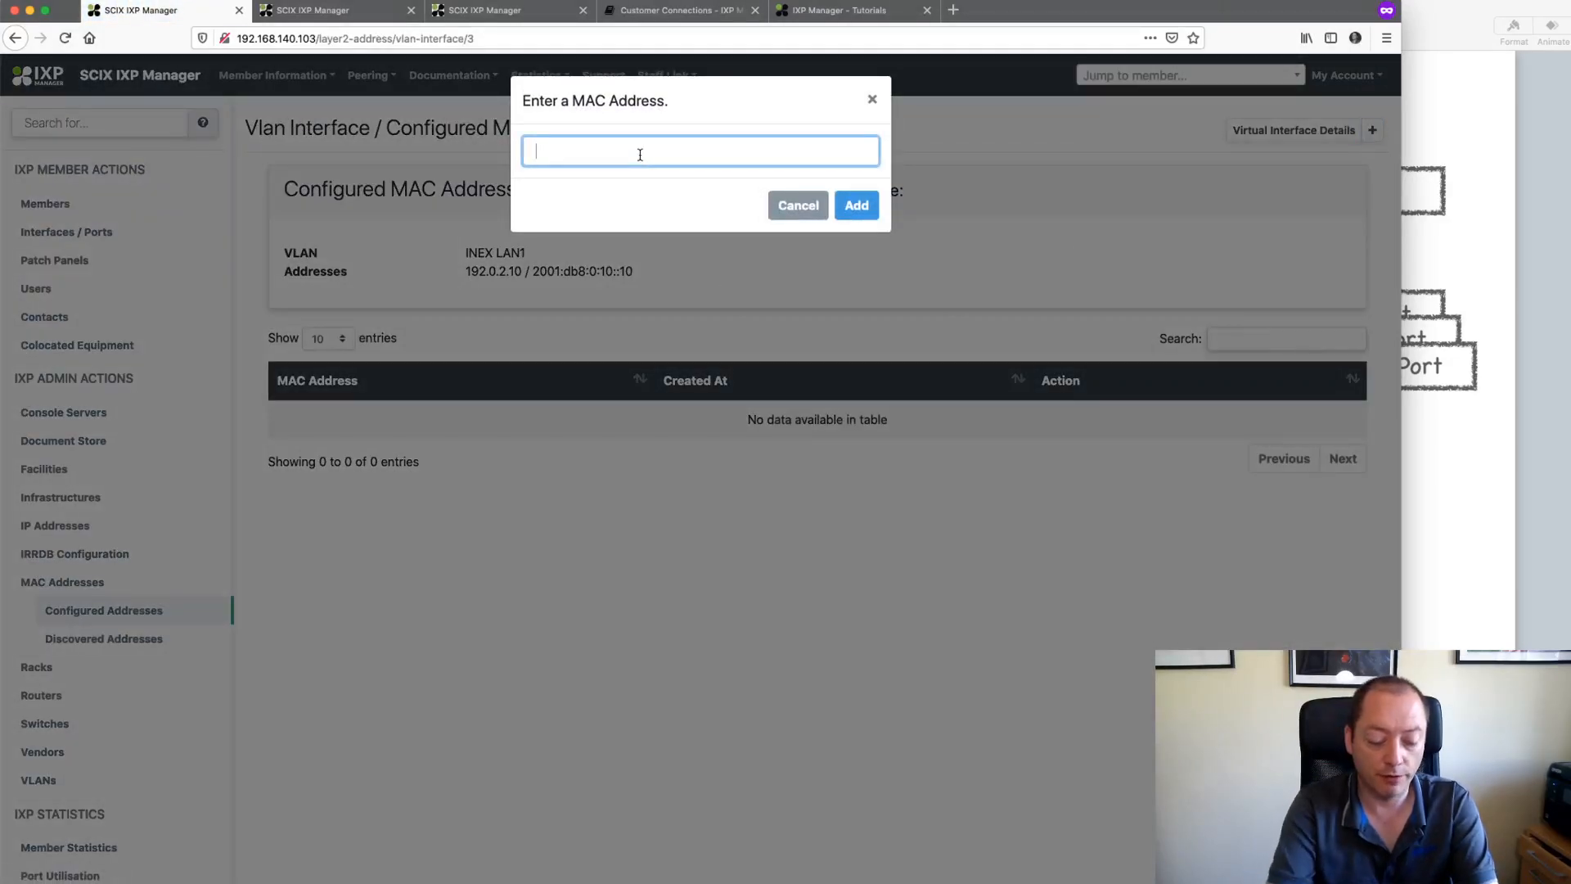
pyautogui.write('12')
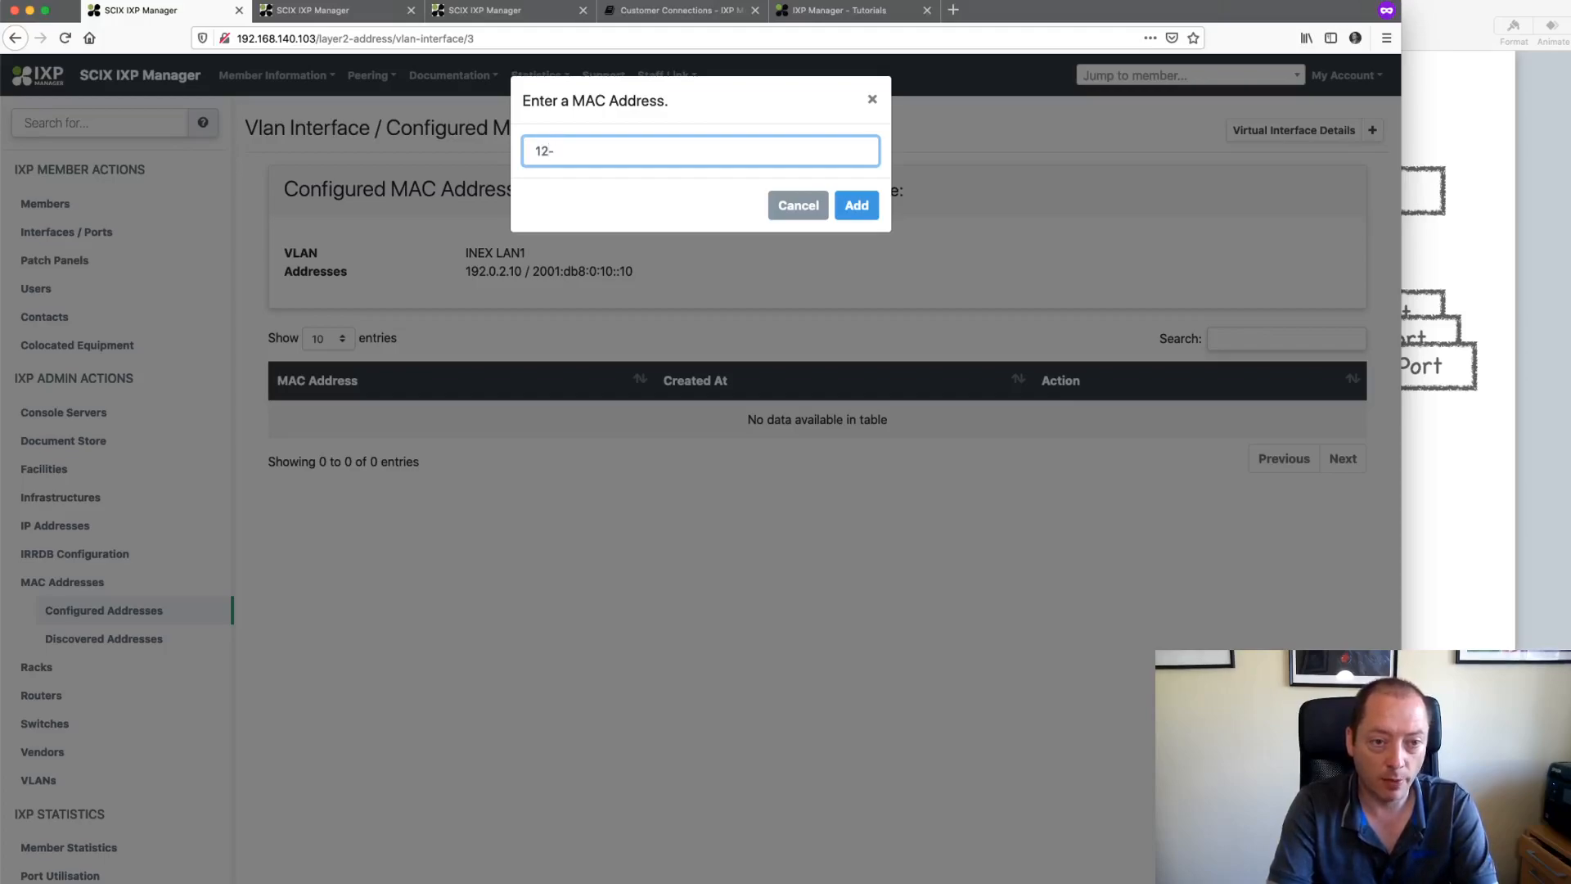
pyautogui.write('-34:56')
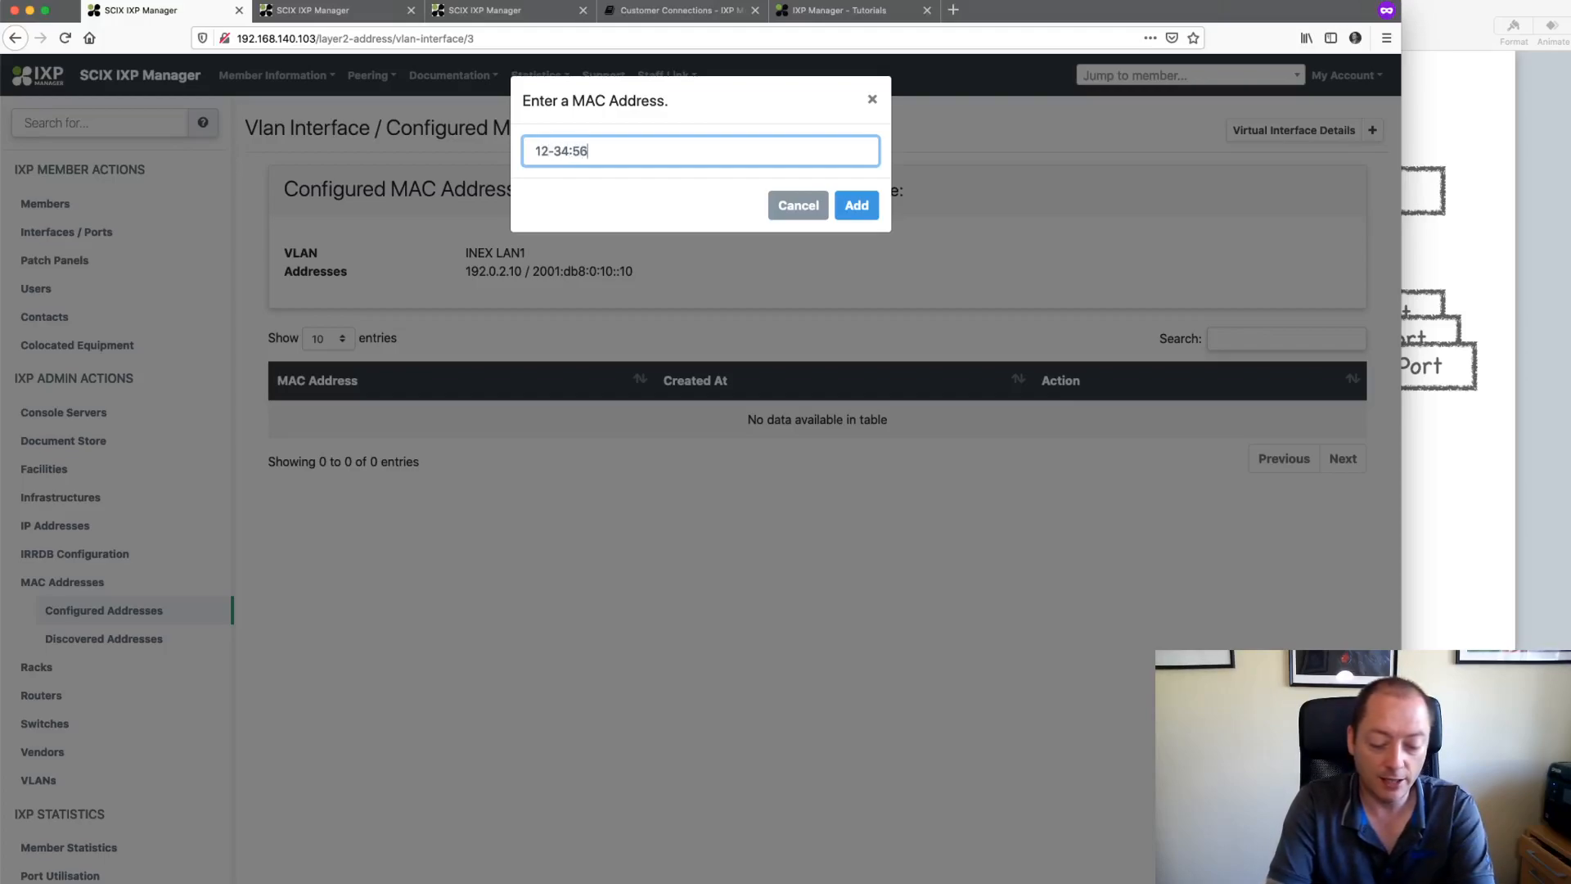
pyautogui.write('78.23')
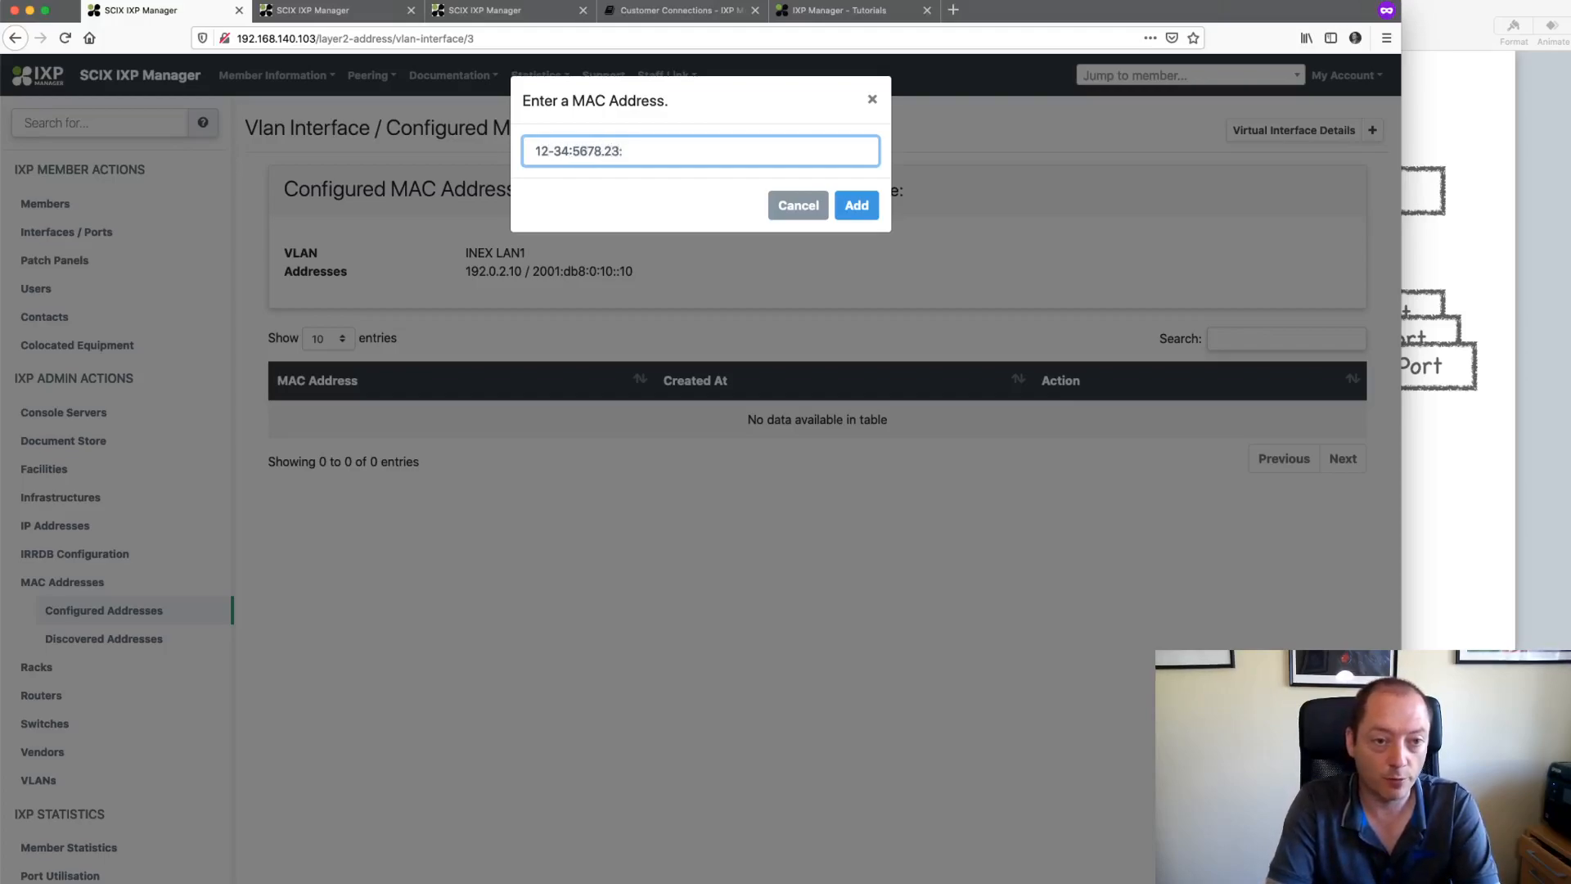
pyautogui.write(':34')
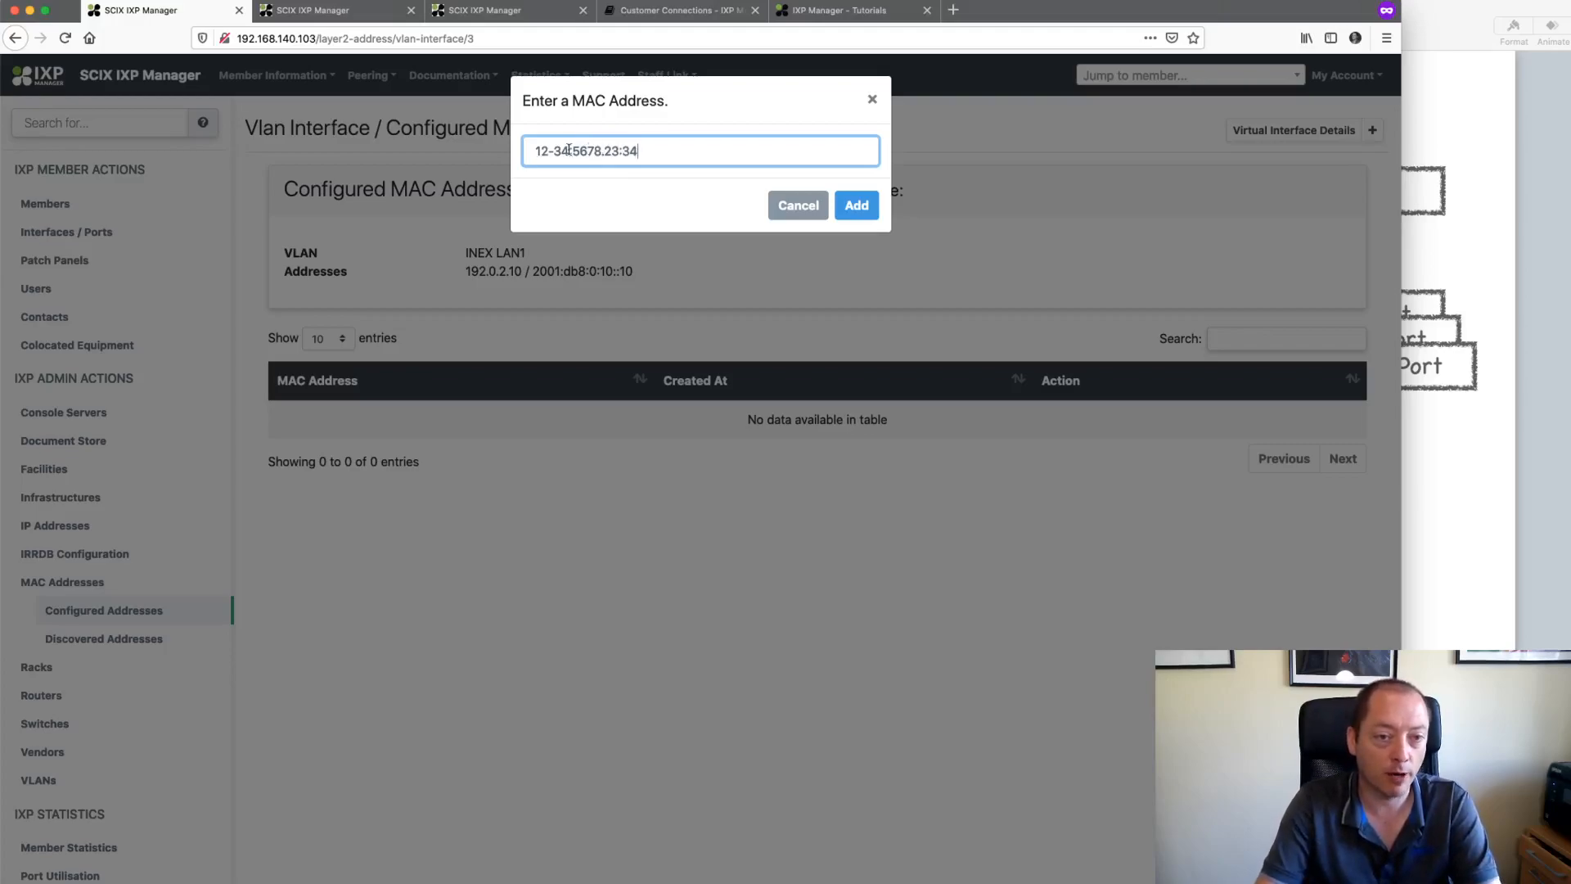
pyautogui.click(857, 205)
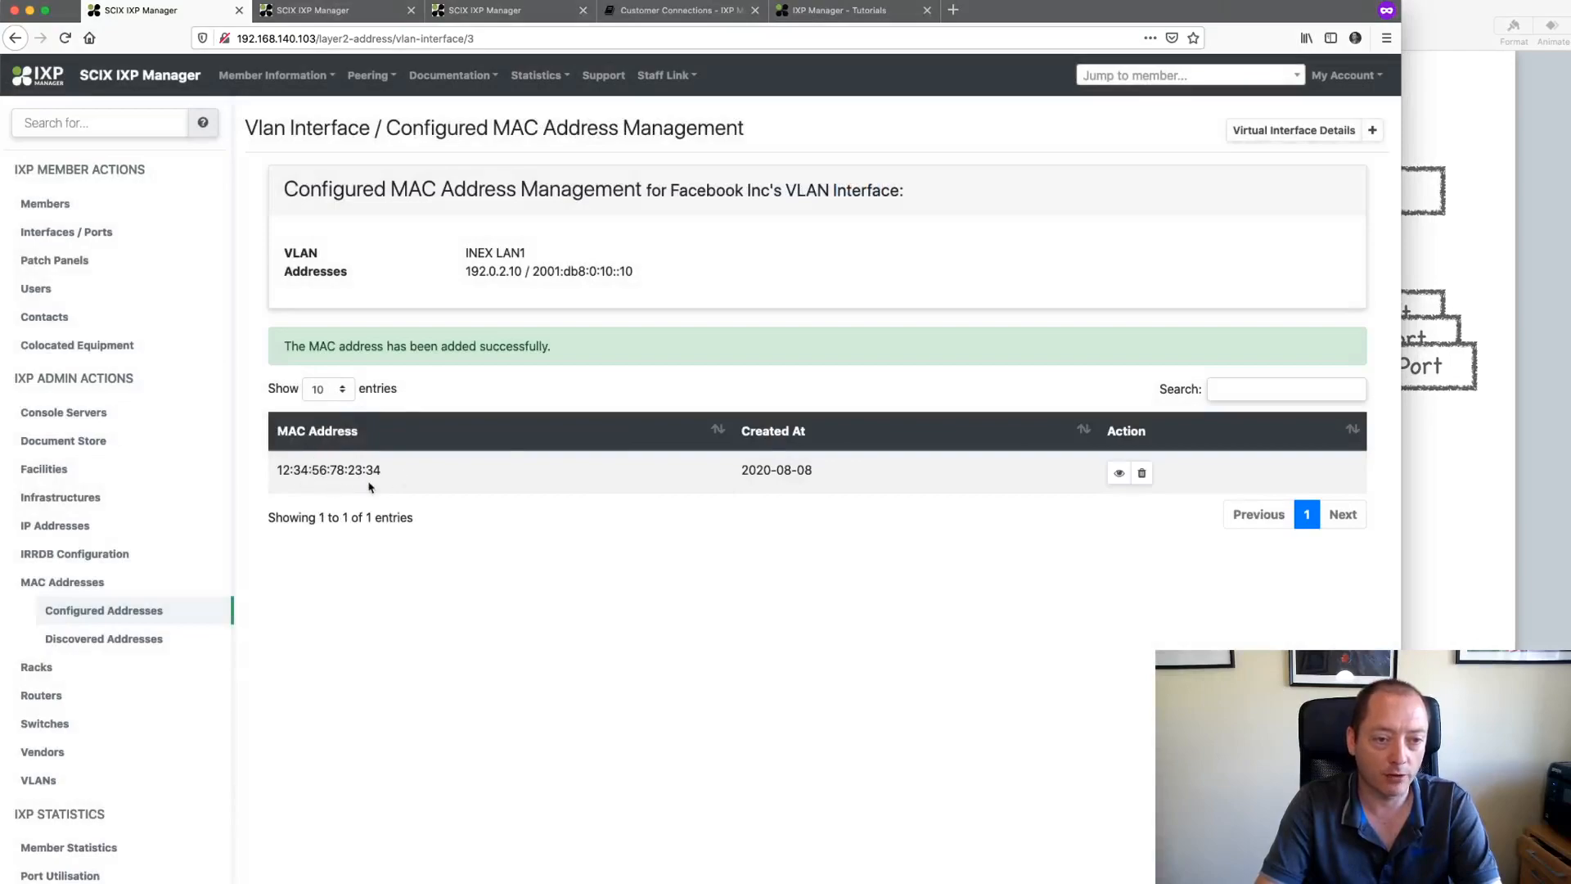
pyautogui.click(1251, 131)
pyautogui.scroll(-5, 817, 704)
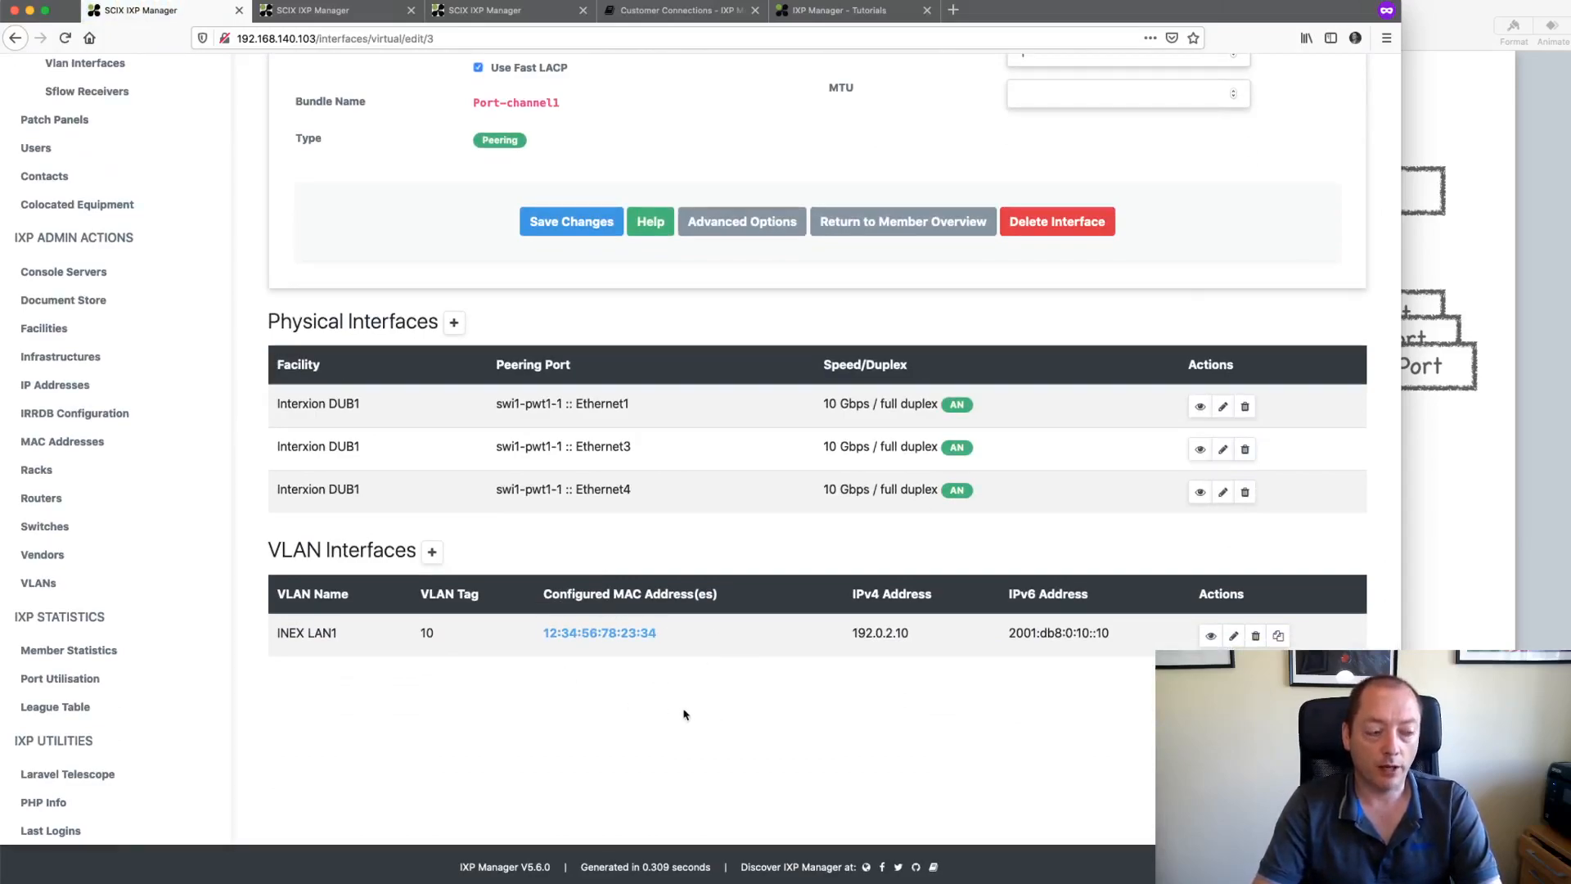
pyautogui.click(595, 643)
pyautogui.click(1372, 132)
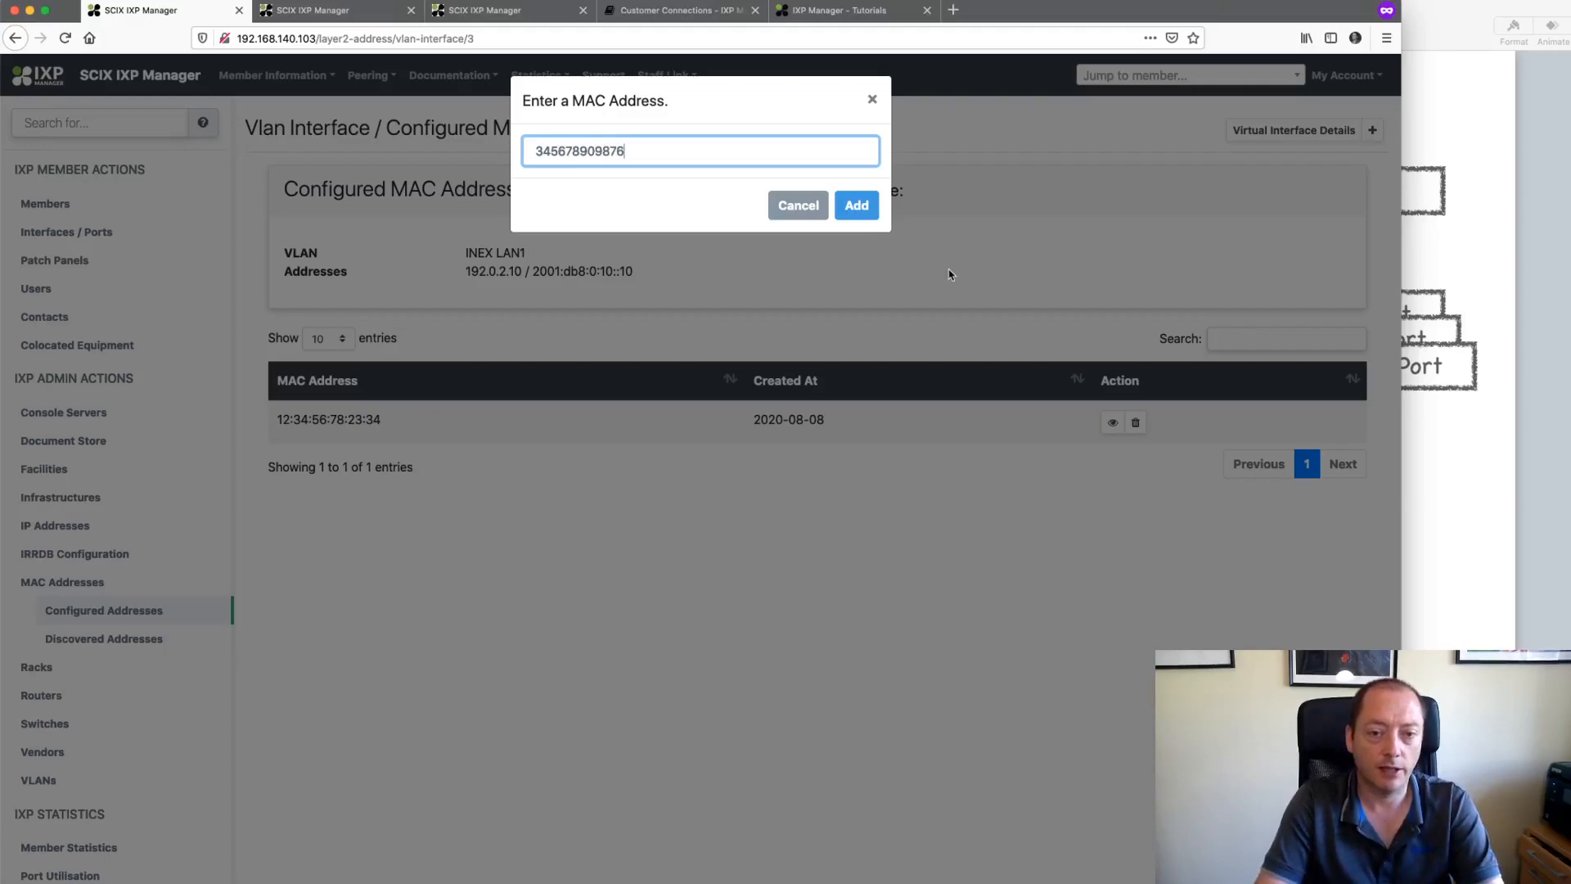
pyautogui.click(855, 206)
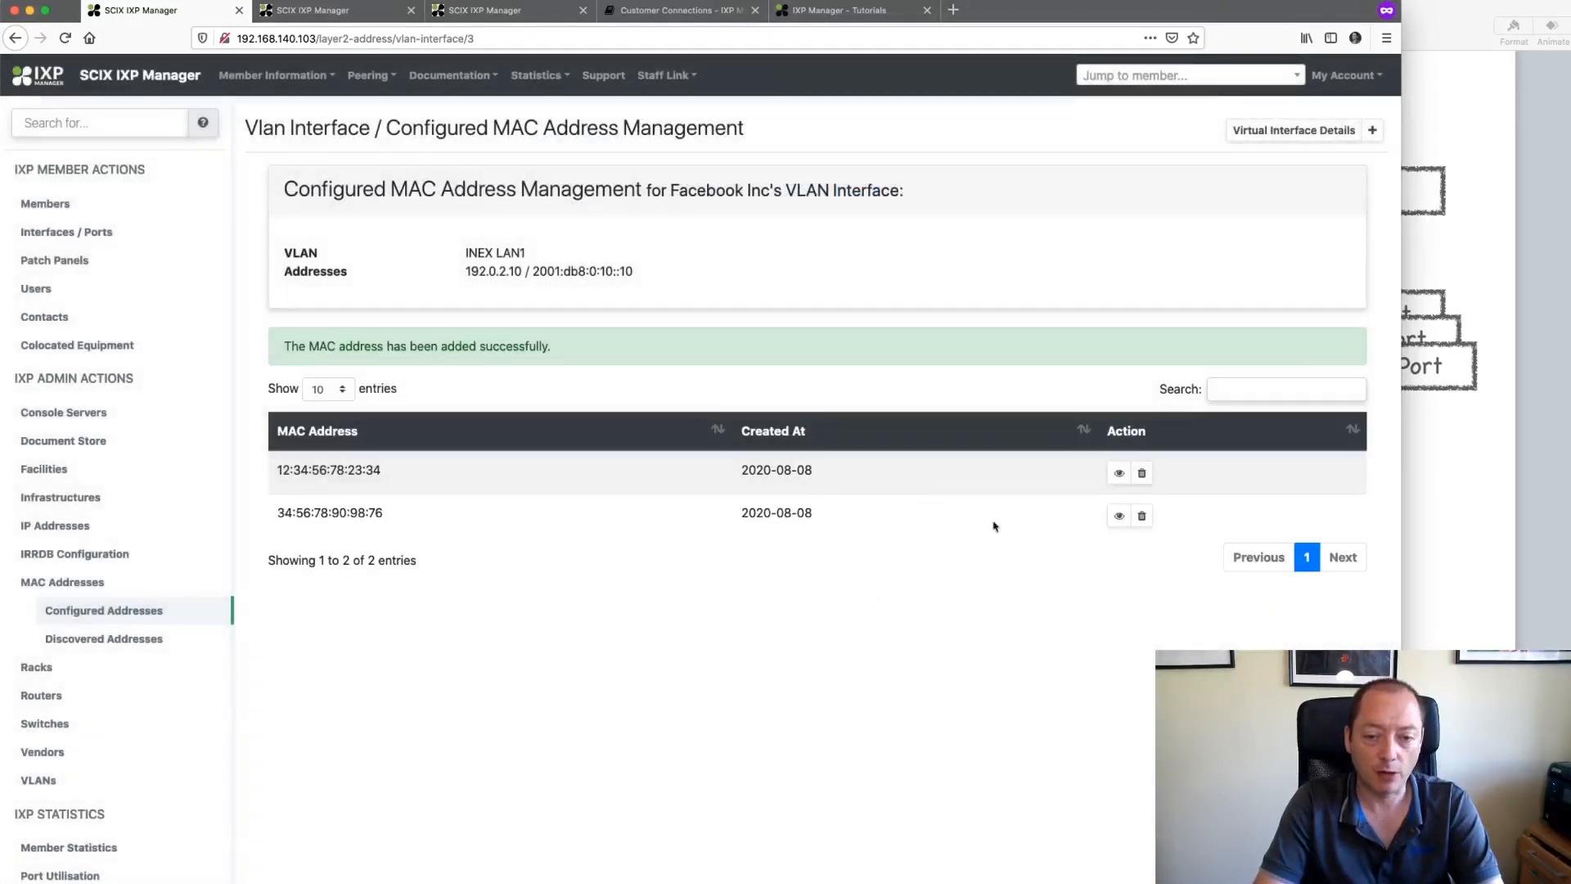
pyautogui.click(1299, 131)
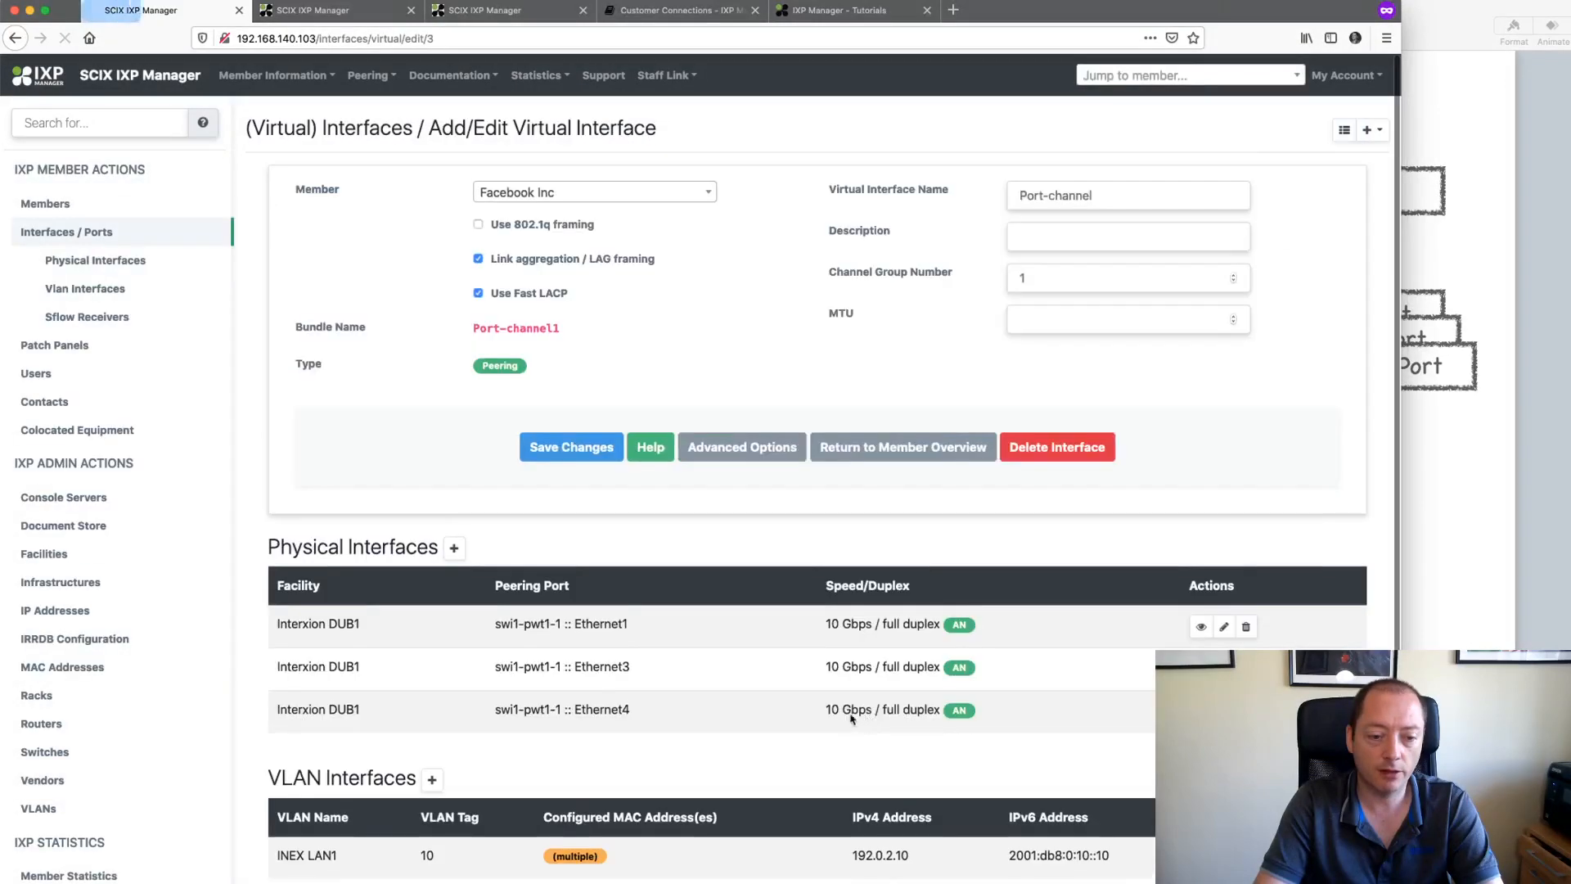
pyautogui.scroll(-3, 851, 719)
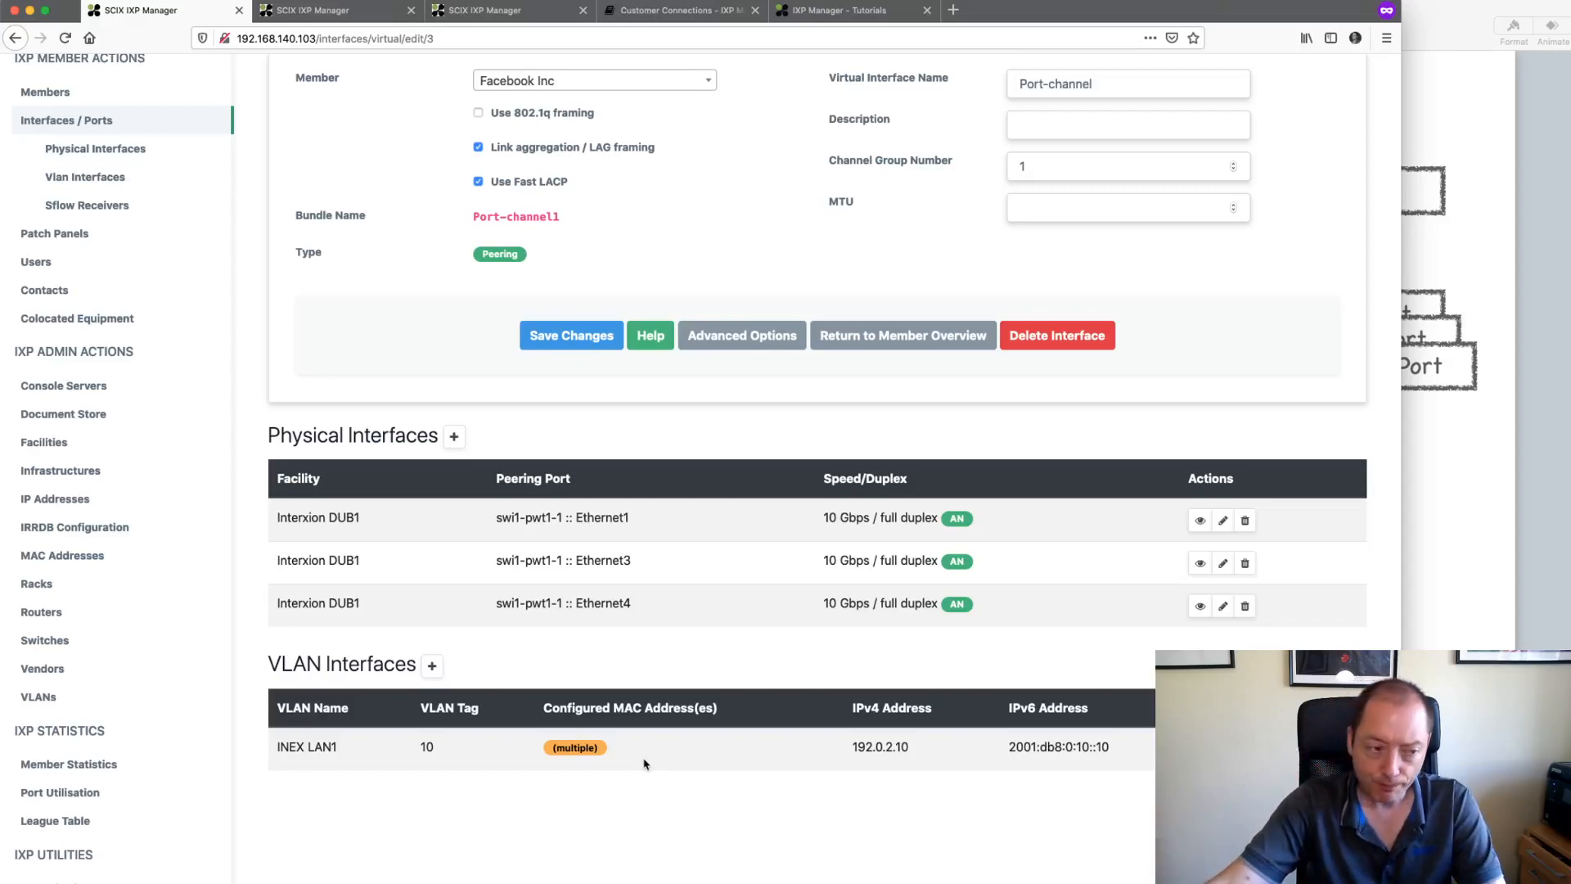
# Step: Delete the configured MAC address 12:34:56:78:23:34 from the INEX LAN1 VLAN interface and check the virtual interface's VLAN list
pyautogui.click(570, 748)
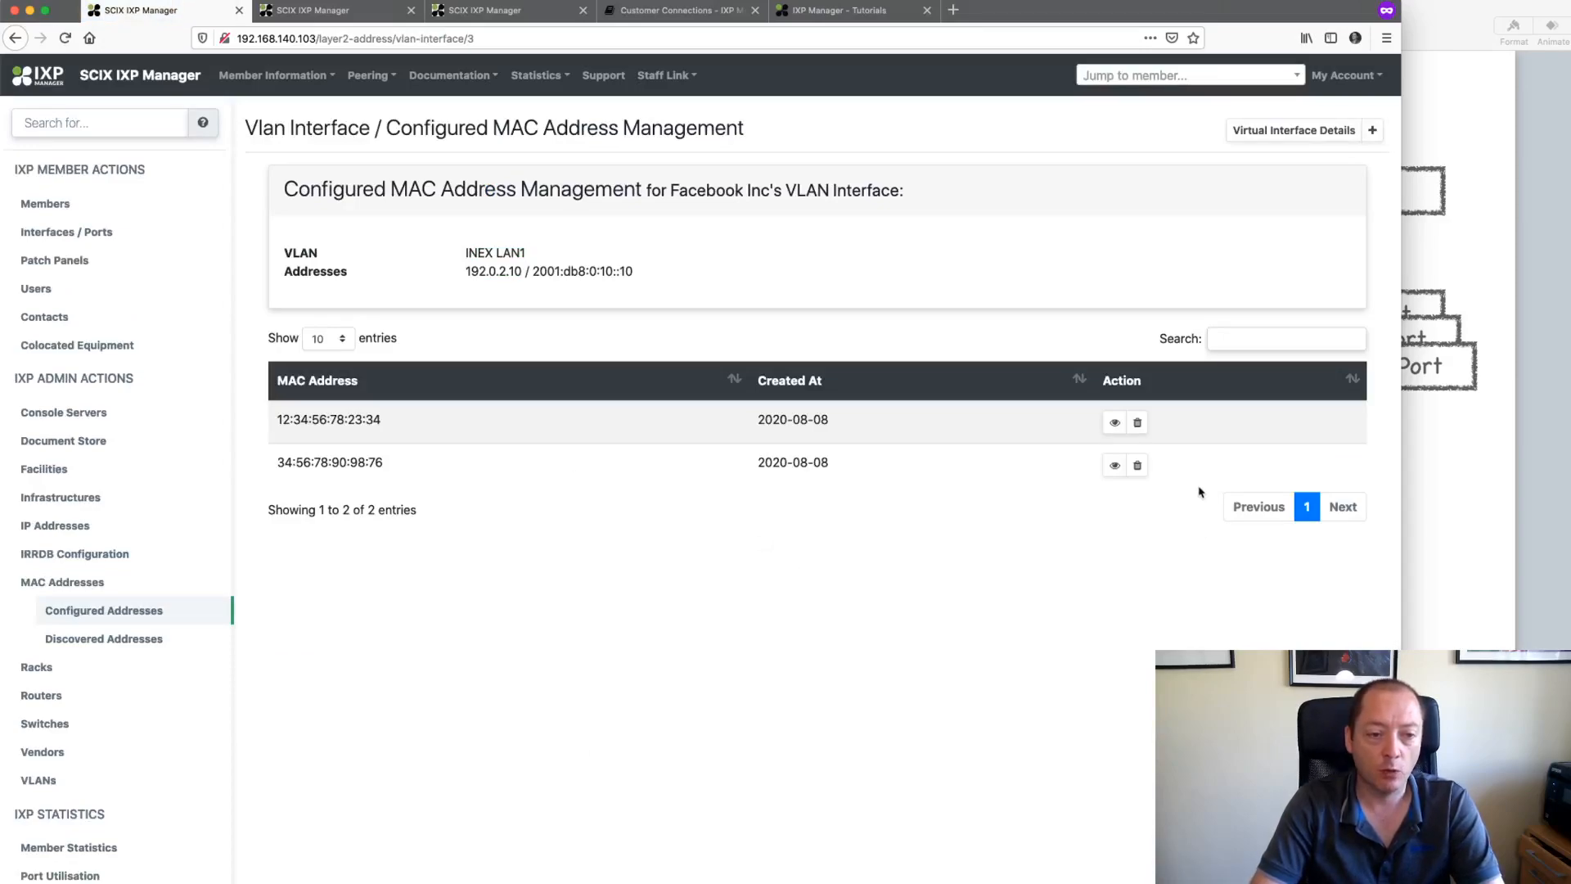
pyautogui.click(1137, 422)
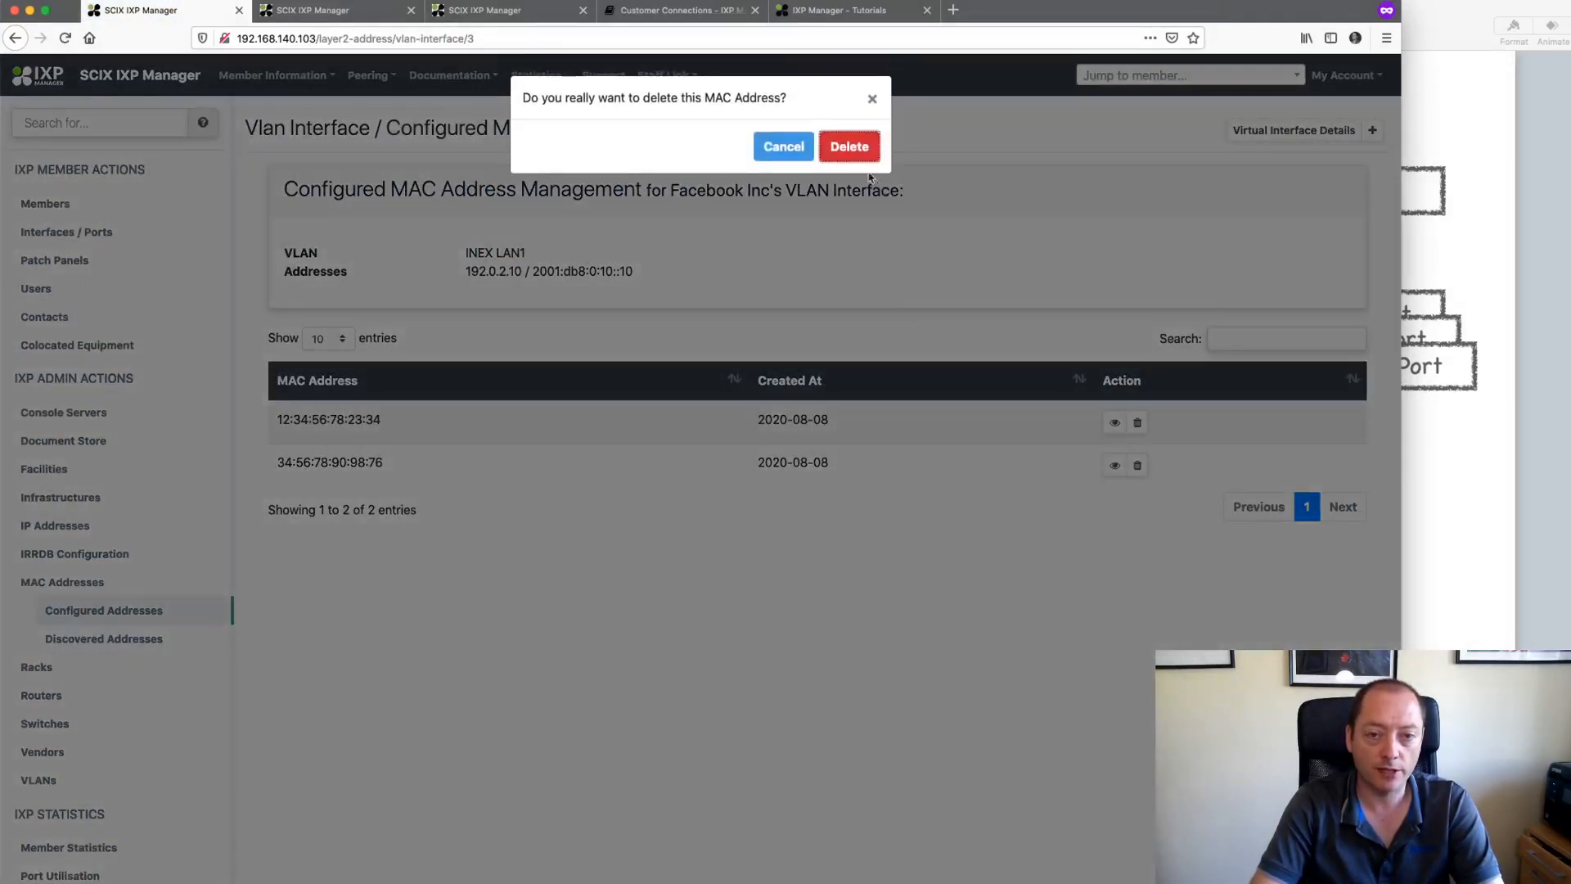
pyautogui.click(851, 149)
pyautogui.click(1293, 131)
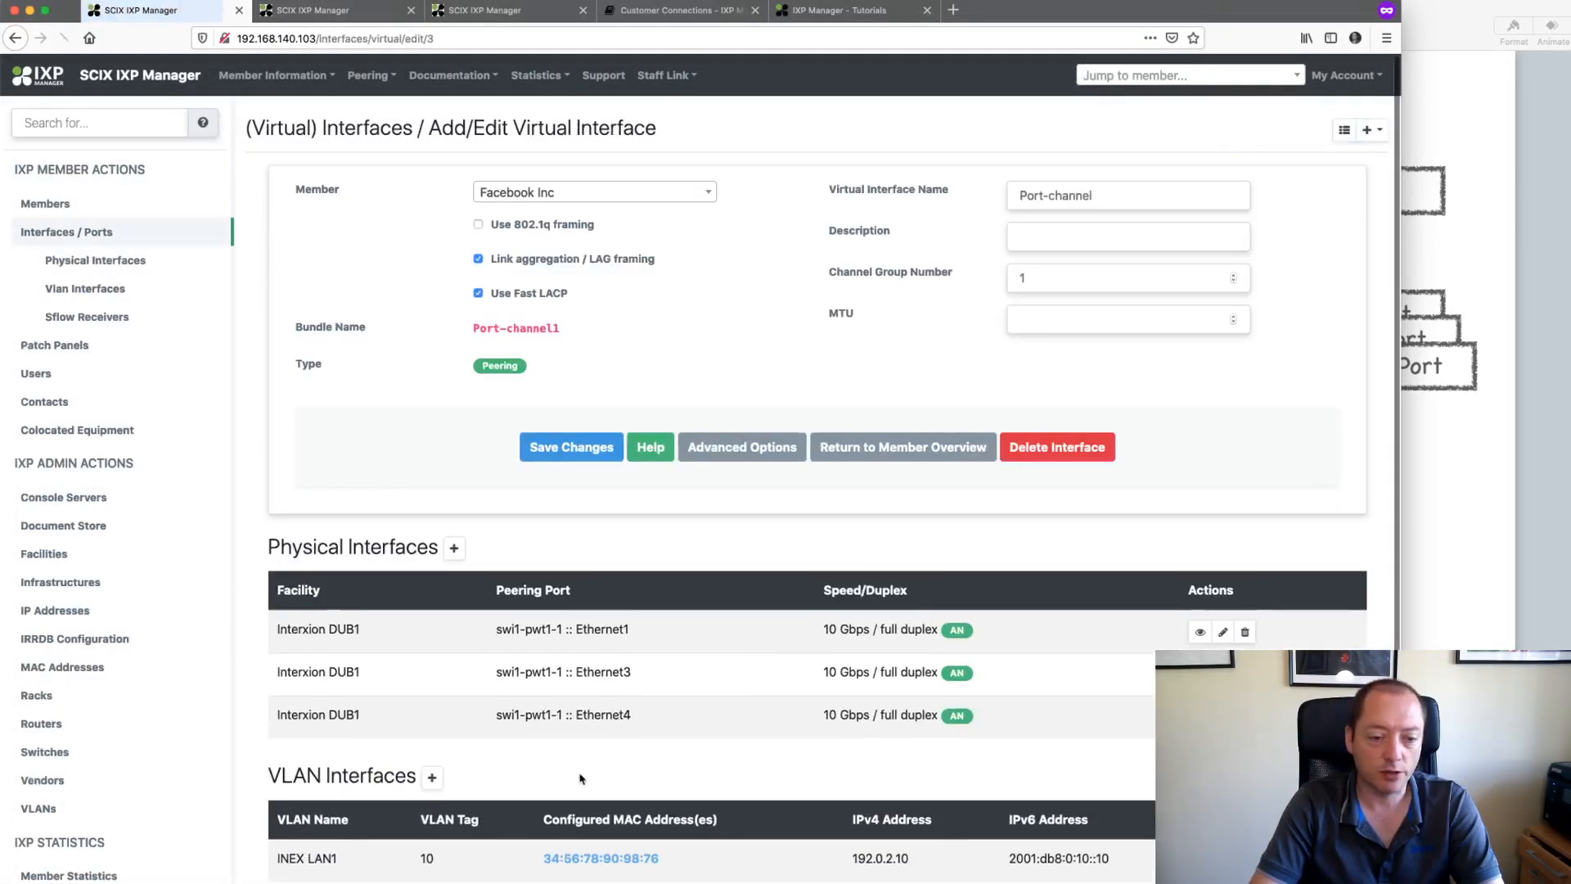
pyautogui.scroll(-2, 580, 778)
pyautogui.scroll(-1, 663, 793)
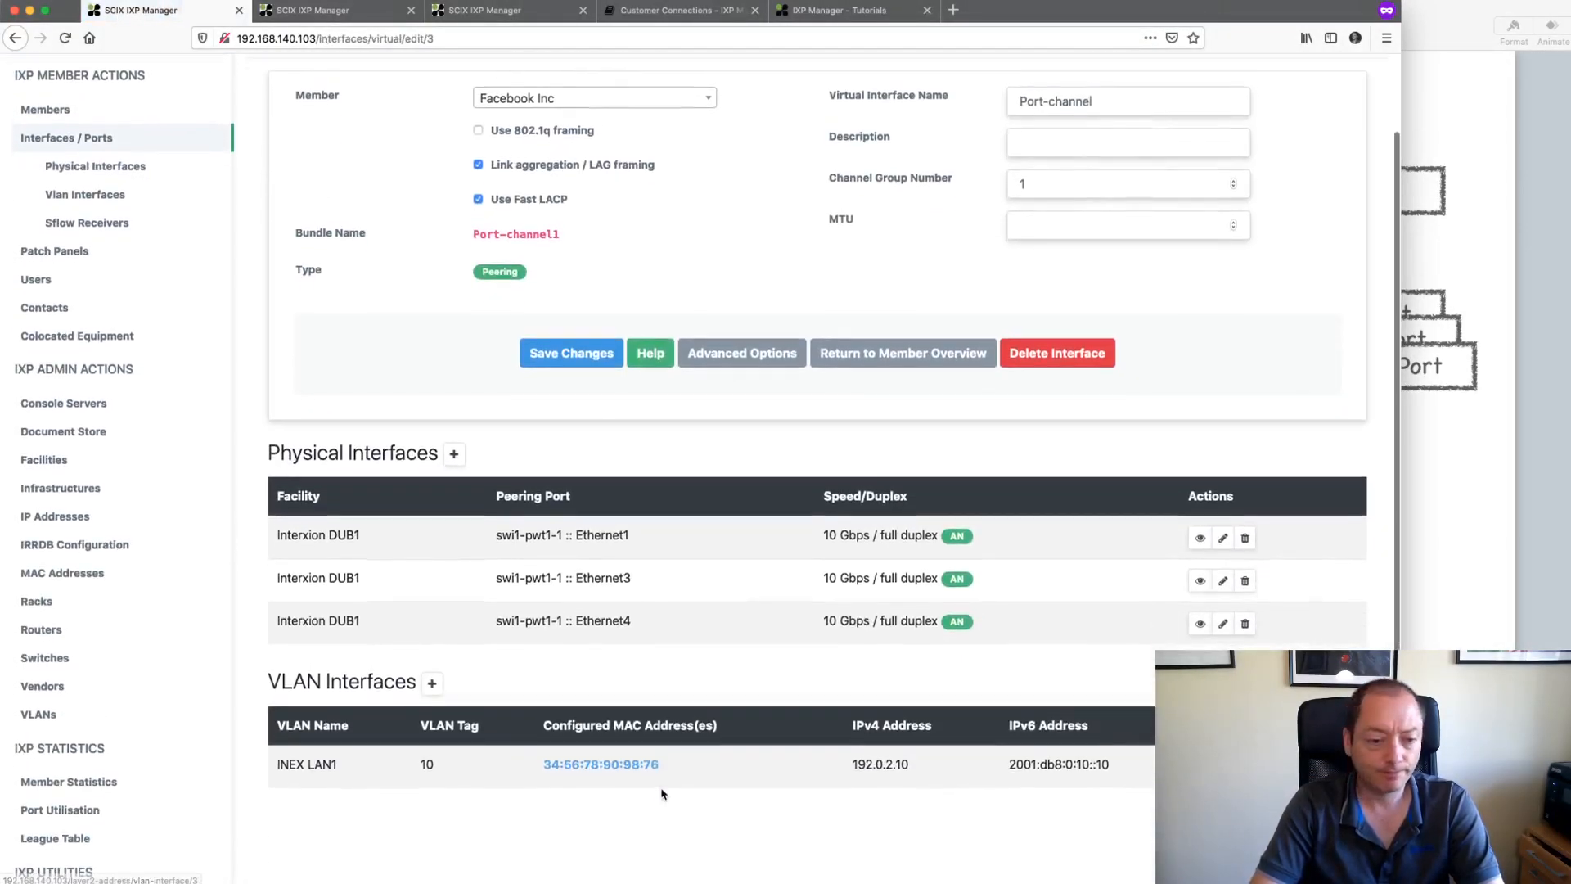
pyautogui.scroll(-2, 661, 792)
pyautogui.scroll(5, 590, 540)
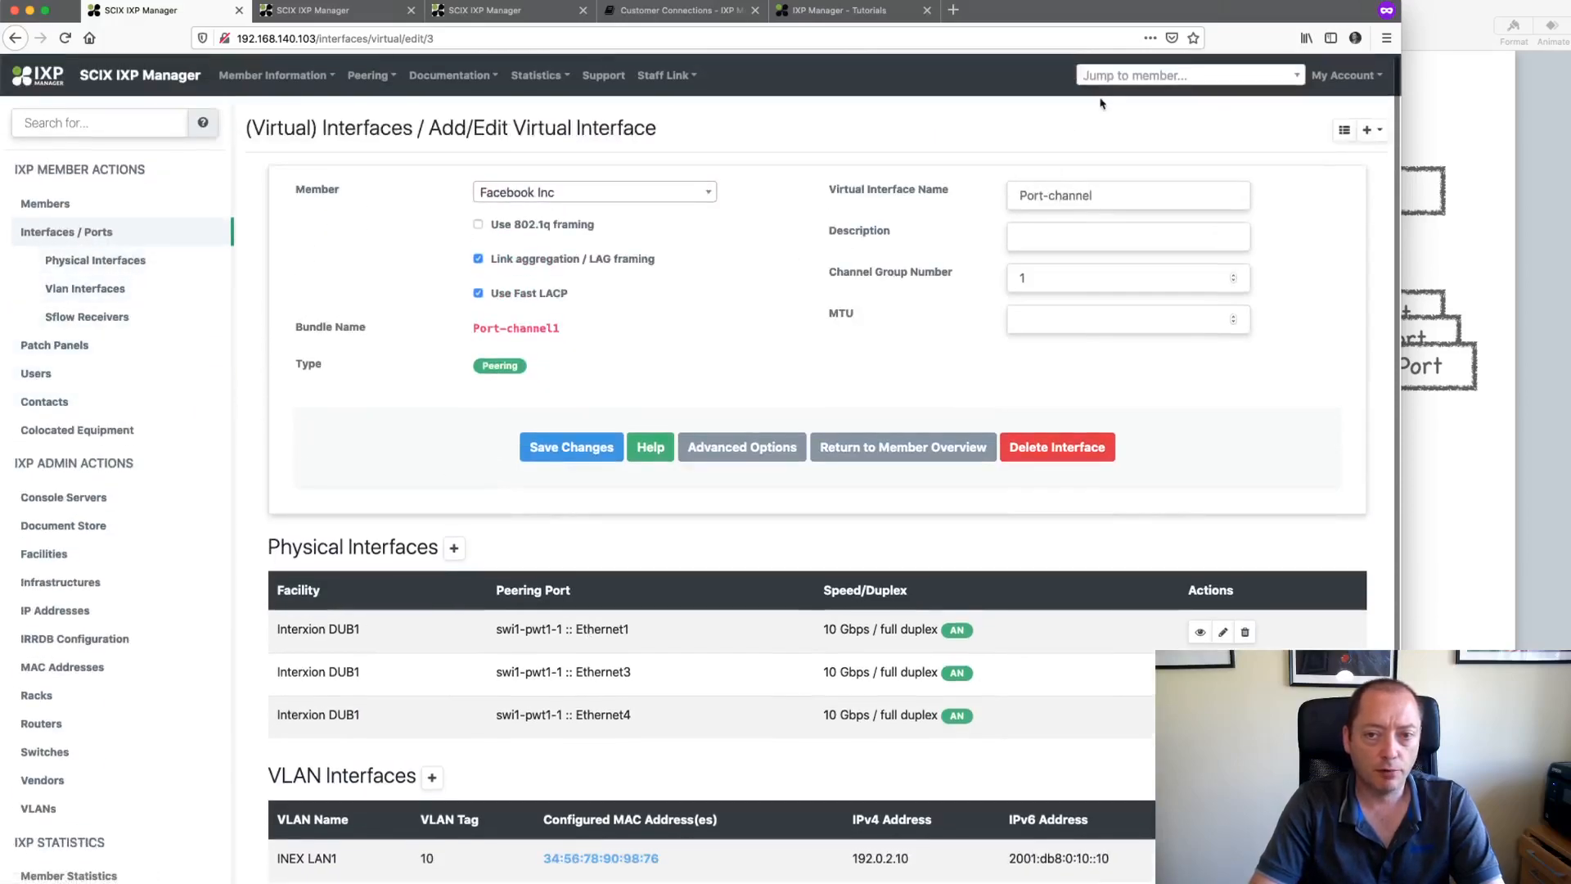
# Step: Open Facebook Inc's member overview, look it over, and switch to the database objects diagram in Keynote
pyautogui.click(1129, 75)
pyautogui.write('fac')
pyautogui.press('Return')
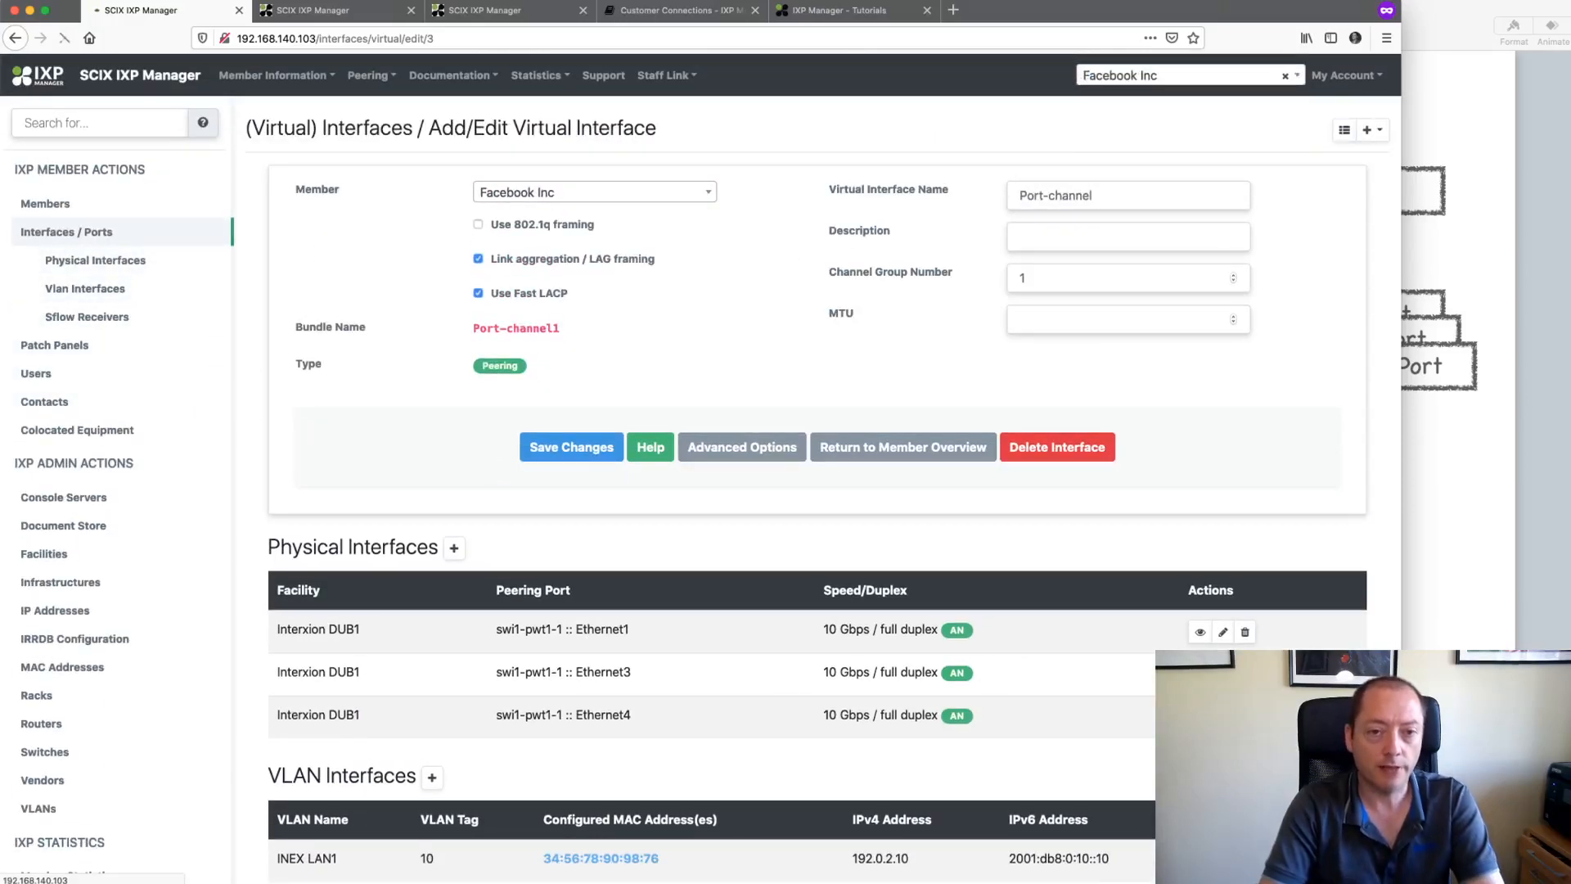
pyautogui.scroll(-2, 894, 516)
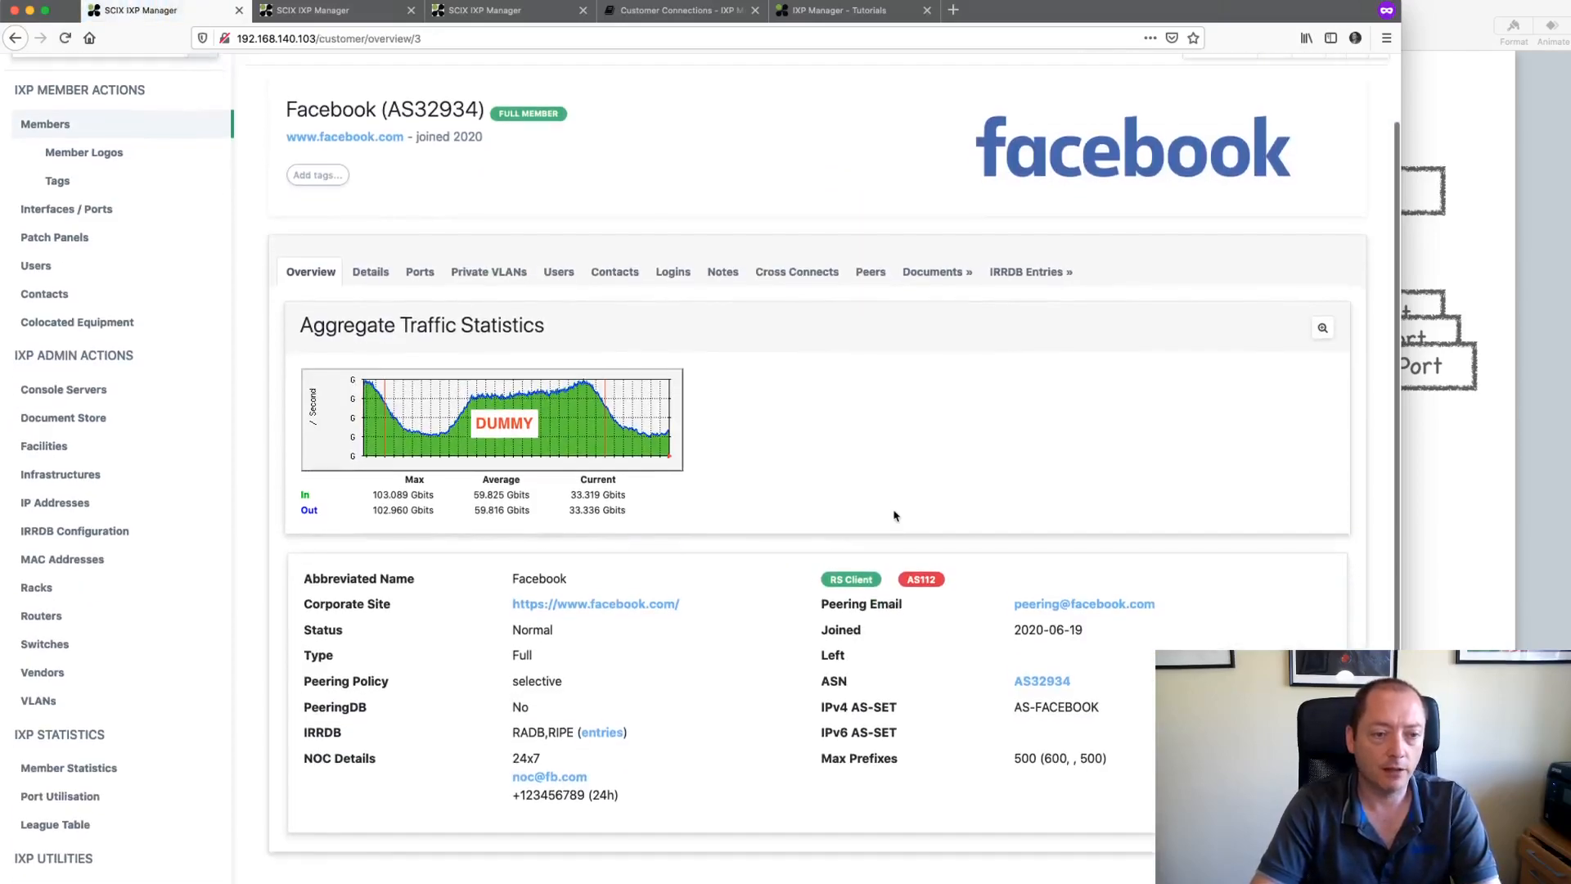
pyautogui.click(1404, 524)
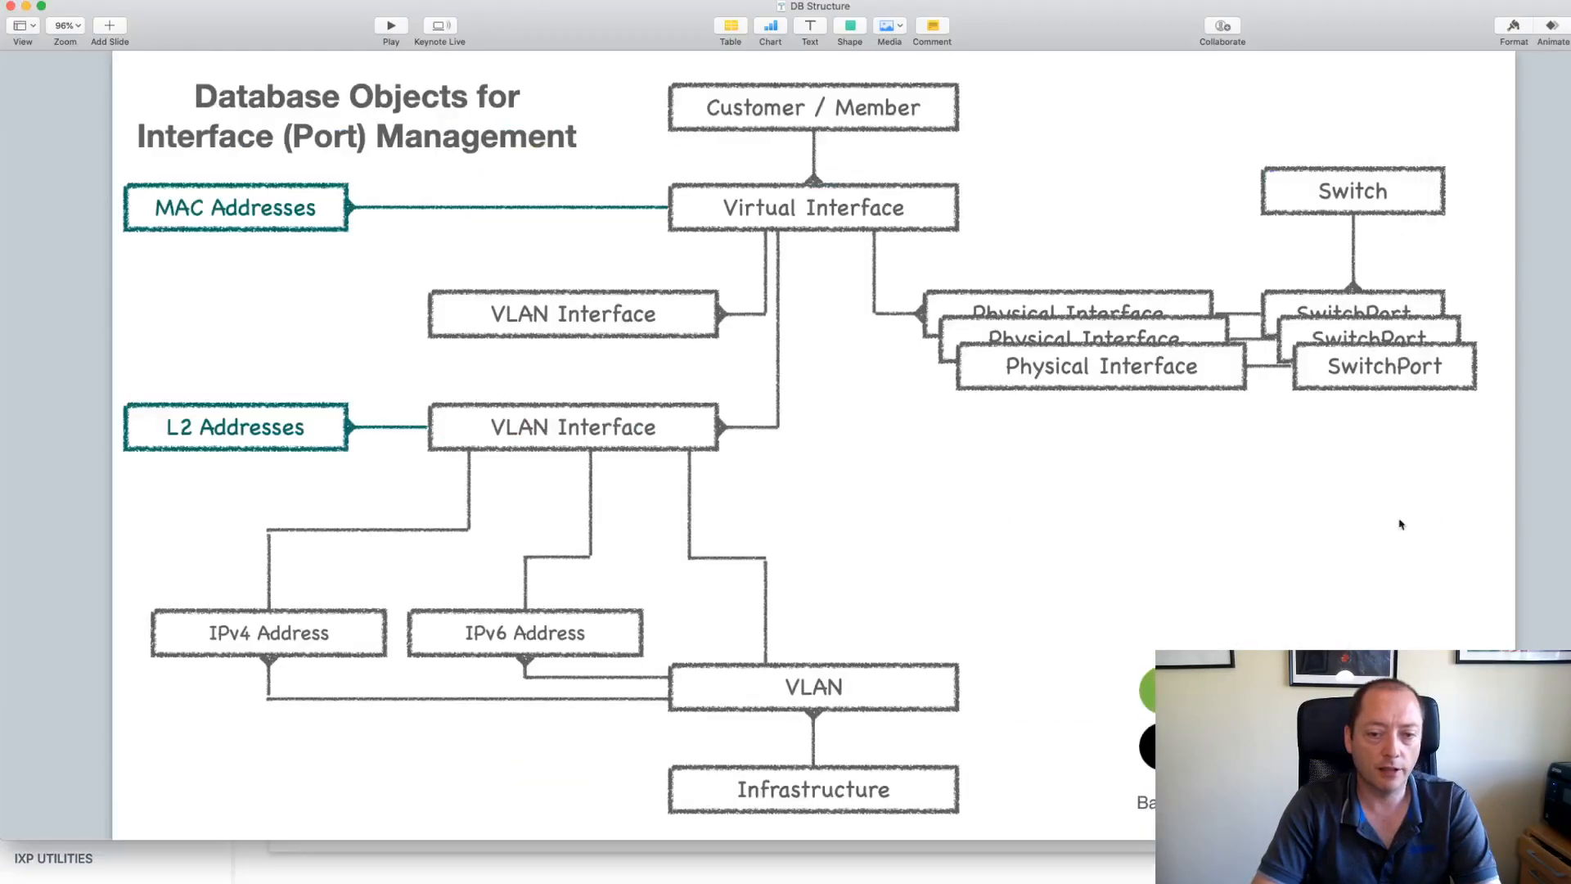